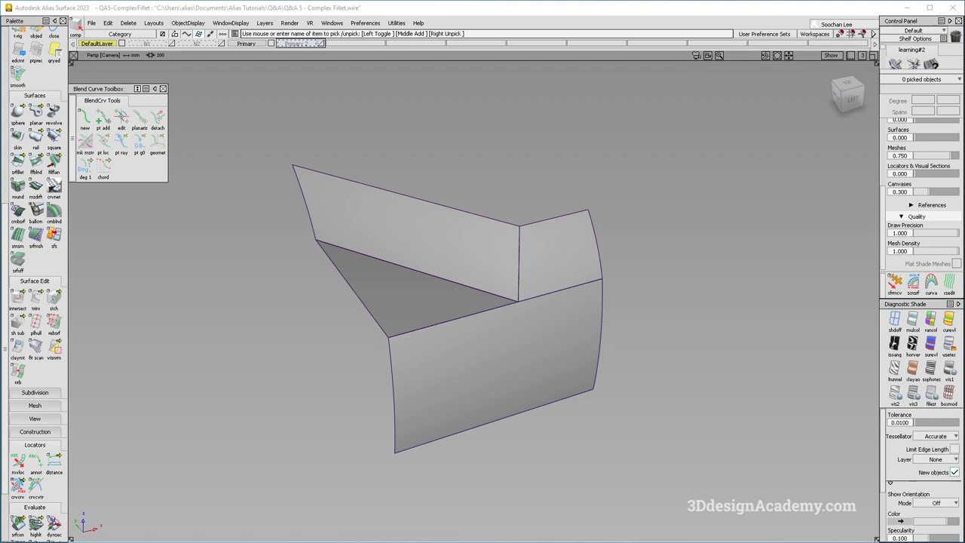
# Hide the Primary layer and show the N2 layer containing the filleted version of the model
pyautogui.moveTo(558, 323)
pyautogui.keyDown('alt'); pyautogui.keyDown('shift'); pyautogui.mouseDown()
pyautogui.moveTo(506, 334)
pyautogui.moveTo(546, 324)
pyautogui.mouseUp(); pyautogui.keyUp('shift'); pyautogui.keyUp('alt')
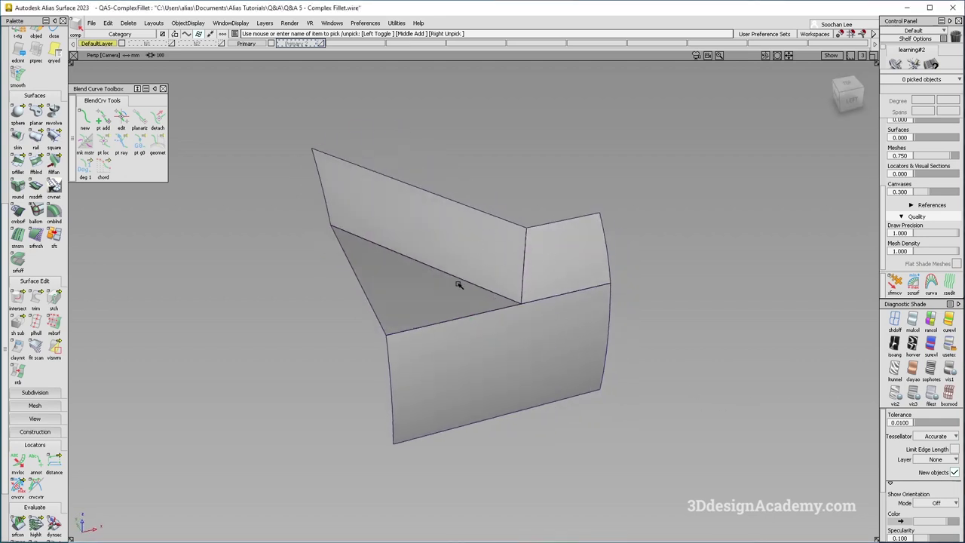
pyautogui.keyDown('alt'); pyautogui.keyDown('shift'); pyautogui.moveTo(551, 301); pyautogui.dragTo(549, 324, button='middle'); pyautogui.keyUp('shift'); pyautogui.keyUp('alt')
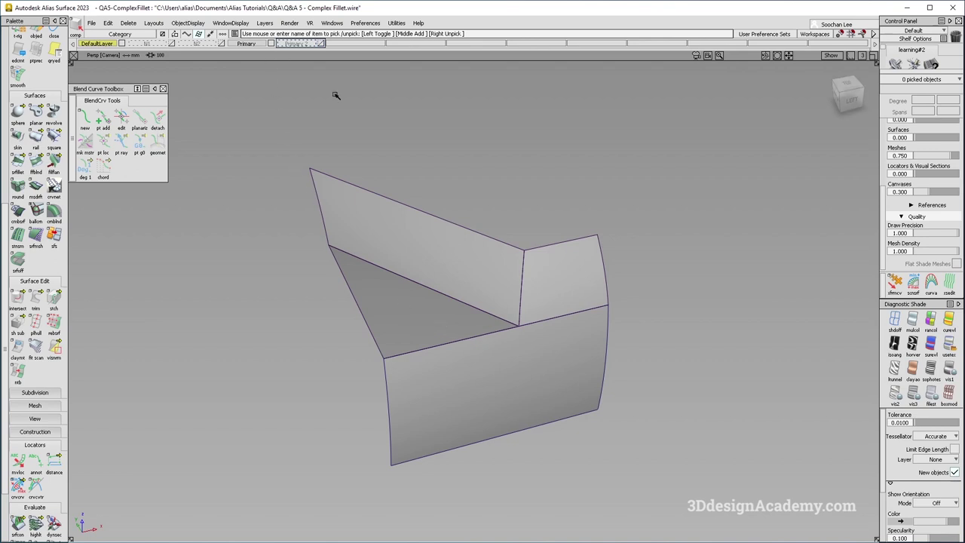
pyautogui.click(273, 43)
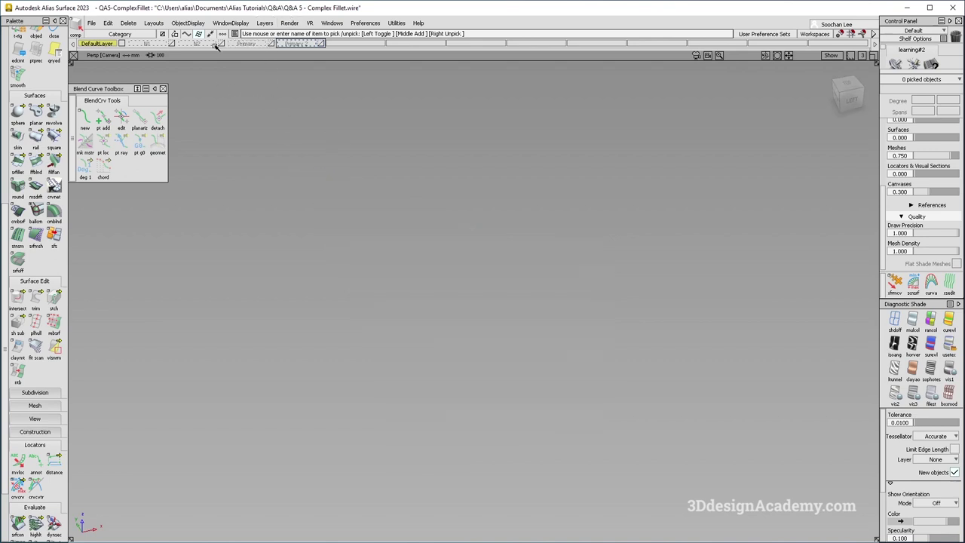
pyautogui.click(222, 44)
pyautogui.keyDown('alt'); pyautogui.keyDown('shift'); pyautogui.moveTo(560, 344); pyautogui.dragTo(521, 300, button='right'); pyautogui.keyUp('shift'); pyautogui.keyUp('alt')
pyautogui.keyDown('alt'); pyautogui.keyDown('shift'); pyautogui.moveTo(521, 301); pyautogui.dragTo(521, 320); pyautogui.keyUp('shift'); pyautogui.keyUp('alt')
pyautogui.keyDown('alt'); pyautogui.keyDown('shift'); pyautogui.click(514, 341); pyautogui.keyUp('shift'); pyautogui.keyUp('alt')
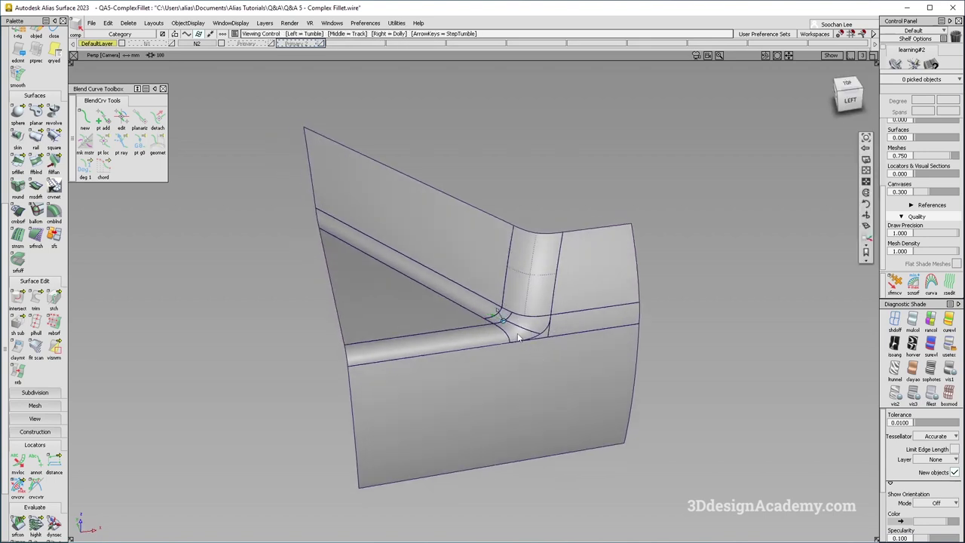
# Pick the two corner patches on the N2 model and examine how they join the surrounding fillets
pyautogui.scroll(5, 528, 331)
pyautogui.moveTo(583, 287)
pyautogui.keyDown('ctrl'); pyautogui.keyDown('shift'); pyautogui.mouseDown()
pyautogui.moveTo(550, 330)
pyautogui.moveTo(584, 308)
pyautogui.moveTo(547, 323)
pyautogui.moveTo(497, 307)
pyautogui.mouseUp(); pyautogui.keyUp('shift'); pyautogui.keyUp('ctrl')
pyautogui.click(509, 332)
pyautogui.click(557, 338)
pyautogui.scroll(3, 558, 340)
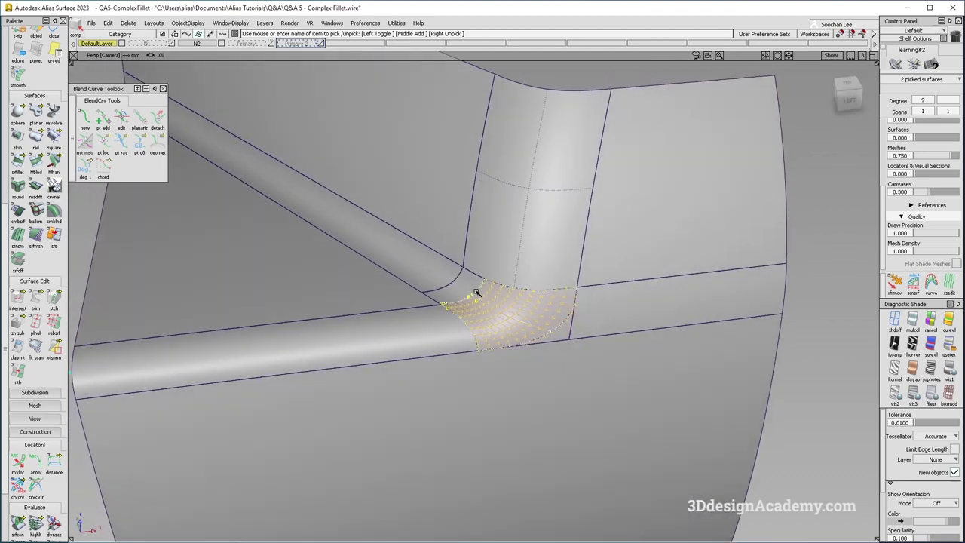
pyautogui.keyDown('alt'); pyautogui.keyDown('shift'); pyautogui.moveTo(548, 351); pyautogui.dragTo(484, 310); pyautogui.keyUp('shift'); pyautogui.keyUp('alt')
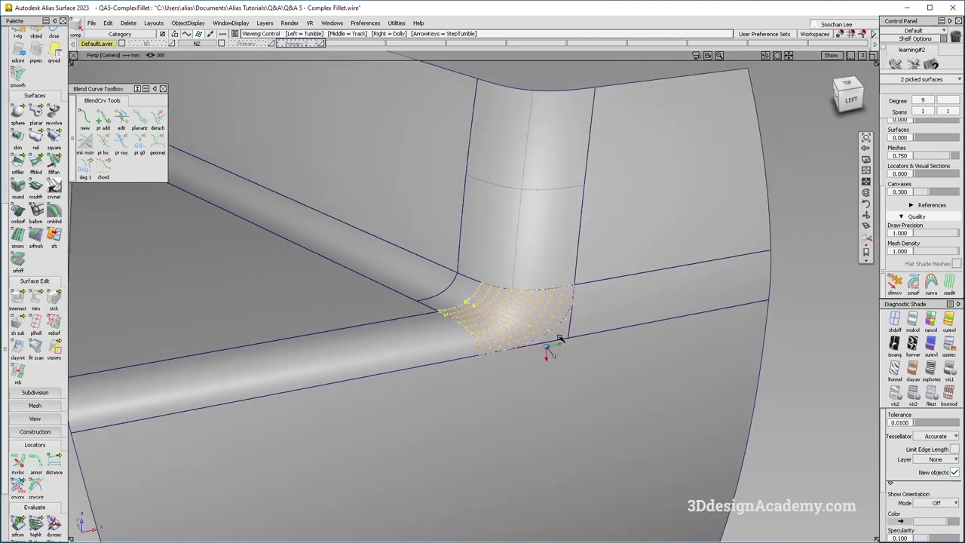
pyautogui.keyDown('alt'); pyautogui.keyDown('shift'); pyautogui.moveTo(562, 337); pyautogui.dragTo(555, 360); pyautogui.keyUp('shift'); pyautogui.keyUp('alt')
pyautogui.keyDown('ctrl'); pyautogui.keyDown('shift'); pyautogui.moveTo(550, 413); pyautogui.dragTo(531, 315); pyautogui.keyUp('shift'); pyautogui.keyUp('ctrl')
pyautogui.scroll(-3, 557, 342)
pyautogui.keyDown('ctrl'); pyautogui.keyDown('shift'); pyautogui.moveTo(606, 394); pyautogui.dragTo(598, 338); pyautogui.keyUp('shift'); pyautogui.keyUp('ctrl')
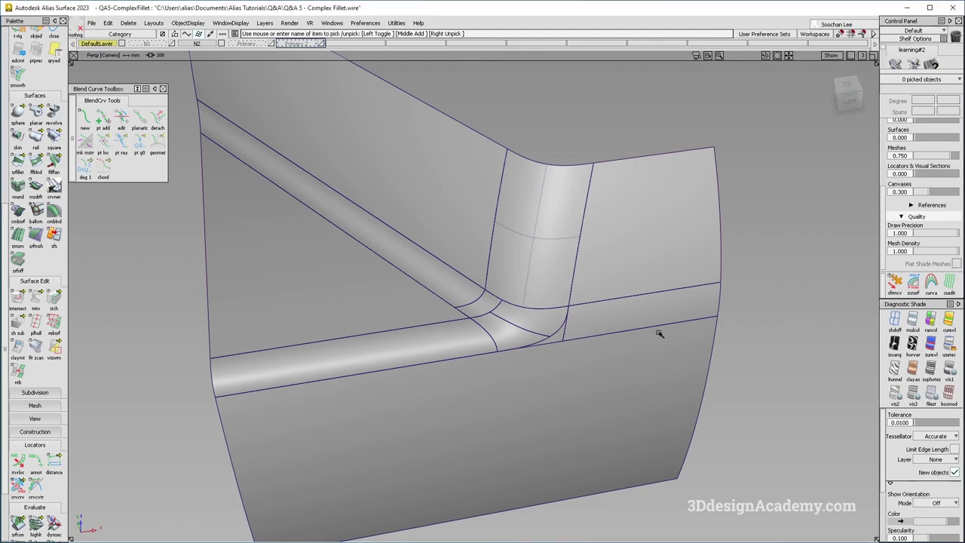
# Apply the Showroom reflection shading to the N2 model and examine the highlights flowing through the fillet corner
pyautogui.click(950, 347)
pyautogui.keyDown('ctrl'); pyautogui.keyDown('shift'); pyautogui.moveTo(707, 425); pyautogui.dragTo(630, 380, button='right'); pyautogui.keyUp('shift'); pyautogui.keyUp('ctrl')
pyautogui.moveTo(586, 407)
pyautogui.keyDown('alt'); pyautogui.keyDown('shift'); pyautogui.mouseDown()
pyautogui.moveTo(568, 345)
pyautogui.moveTo(596, 463)
pyautogui.moveTo(578, 385)
pyautogui.moveTo(510, 367)
pyautogui.moveTo(540, 369)
pyautogui.mouseUp(); pyautogui.keyUp('shift'); pyautogui.keyUp('alt')
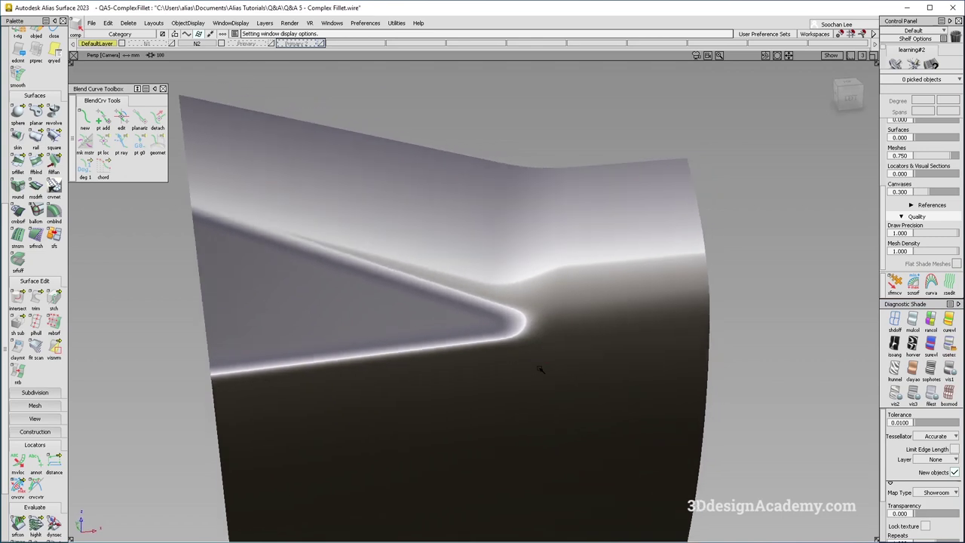
pyautogui.keyDown('alt'); pyautogui.keyDown('shift'); pyautogui.moveTo(533, 375); pyautogui.dragTo(543, 381); pyautogui.keyUp('shift'); pyautogui.keyUp('alt')
pyautogui.keyDown('ctrl'); pyautogui.keyDown('shift'); pyautogui.moveTo(588, 415); pyautogui.dragTo(527, 346); pyautogui.keyUp('shift'); pyautogui.keyUp('ctrl')
pyautogui.keyDown('ctrl'); pyautogui.keyDown('shift'); pyautogui.moveTo(530, 424); pyautogui.dragTo(527, 406); pyautogui.keyUp('shift'); pyautogui.keyUp('ctrl')
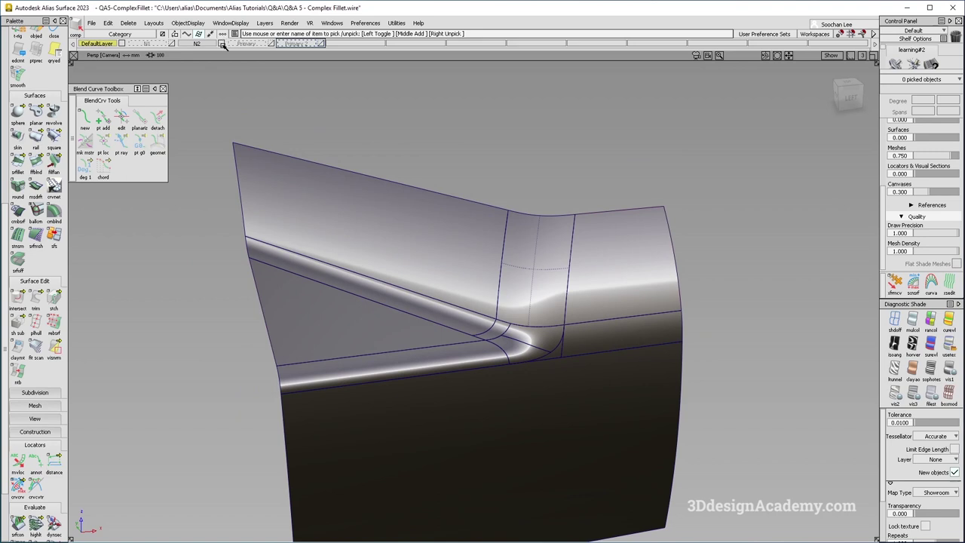
# Hide the N2 layer and show the N1 layer to view the other filleted model
pyautogui.click(222, 44)
pyautogui.click(172, 44)
pyautogui.keyDown('alt'); pyautogui.keyDown('shift'); pyautogui.moveTo(381, 311); pyautogui.dragTo(347, 340, button='right'); pyautogui.keyUp('shift'); pyautogui.keyUp('alt')
pyautogui.keyDown('alt'); pyautogui.keyDown('shift'); pyautogui.moveTo(410, 366); pyautogui.dragTo(426, 362, button='right'); pyautogui.keyUp('shift'); pyautogui.keyUp('alt')
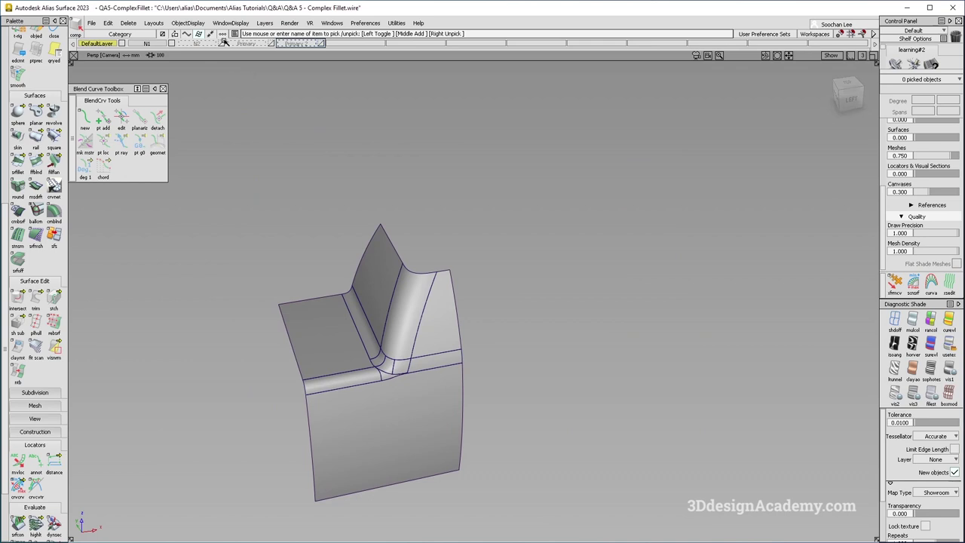
# Show the N2 layer beside N1 and return the shading to Multi Color
pyautogui.click(222, 44)
pyautogui.moveTo(450, 336)
pyautogui.keyDown('alt'); pyautogui.keyDown('shift'); pyautogui.mouseDown()
pyautogui.moveTo(494, 350)
pyautogui.moveTo(433, 390)
pyautogui.mouseUp(); pyautogui.keyUp('shift'); pyautogui.keyUp('alt')
pyautogui.click(913, 320)
pyautogui.keyDown('alt'); pyautogui.keyDown('shift'); pyautogui.moveTo(327, 332); pyautogui.dragTo(416, 341); pyautogui.keyUp('shift'); pyautogui.keyUp('alt')
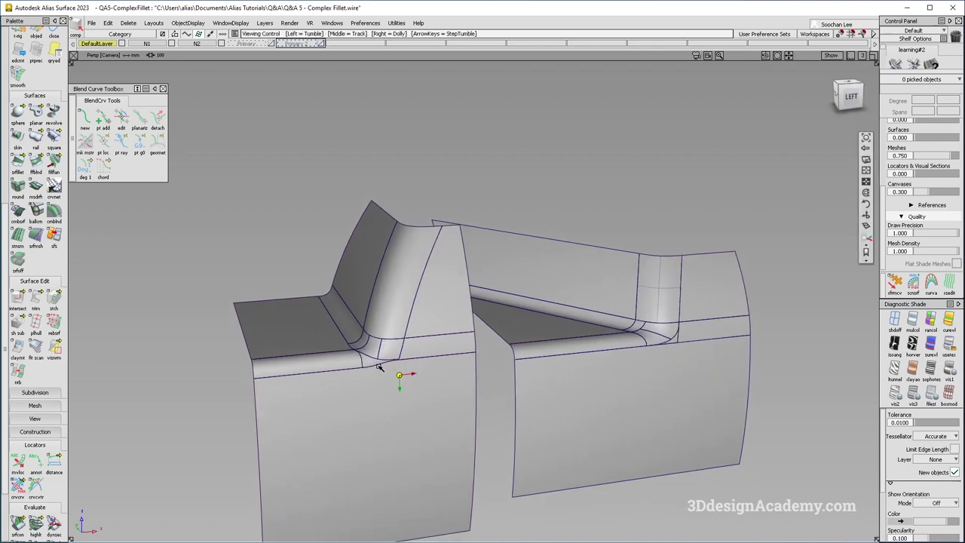
# Examine the fillet corner of the N1 model from several angles, comparing it with the N2 model
pyautogui.keyDown('alt'); pyautogui.keyDown('shift'); pyautogui.click(379, 364); pyautogui.keyUp('shift'); pyautogui.keyUp('alt')
pyautogui.keyDown('alt'); pyautogui.keyDown('shift'); pyautogui.moveTo(379, 365); pyautogui.dragTo(402, 327, button='right'); pyautogui.keyUp('shift'); pyautogui.keyUp('alt')
pyautogui.keyDown('alt'); pyautogui.keyDown('shift'); pyautogui.moveTo(403, 327); pyautogui.dragTo(448, 355); pyautogui.keyUp('shift'); pyautogui.keyUp('alt')
pyautogui.keyDown('alt'); pyautogui.keyDown('shift'); pyautogui.moveTo(448, 355); pyautogui.dragTo(430, 355, button='right'); pyautogui.keyUp('shift'); pyautogui.keyUp('alt')
pyautogui.keyDown('alt'); pyautogui.keyDown('shift'); pyautogui.moveTo(430, 354); pyautogui.dragTo(422, 346); pyautogui.keyUp('shift'); pyautogui.keyUp('alt')
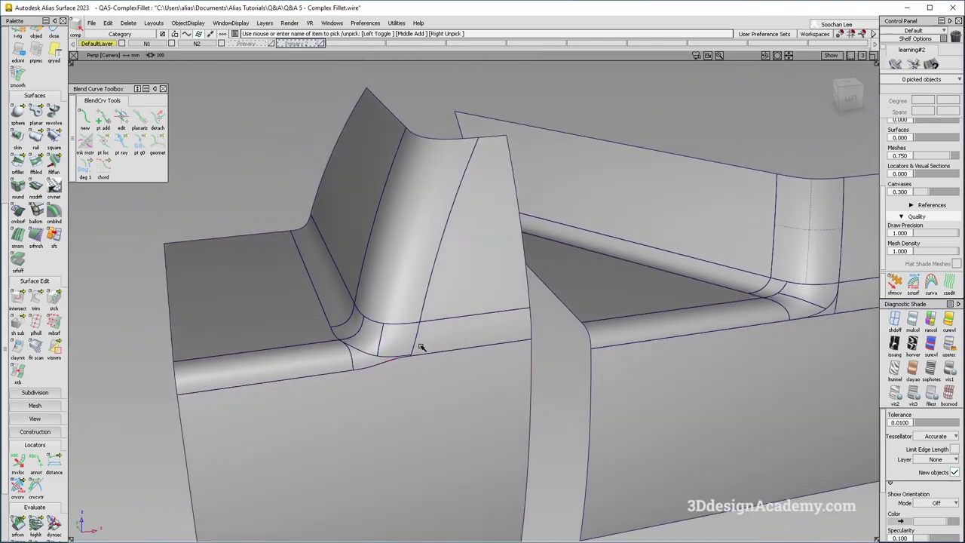
pyautogui.keyDown('alt'); pyautogui.keyDown('shift'); pyautogui.moveTo(400, 391); pyautogui.dragTo(377, 354, button='right'); pyautogui.keyUp('shift'); pyautogui.keyUp('alt')
pyautogui.keyDown('alt'); pyautogui.keyDown('shift'); pyautogui.moveTo(377, 354); pyautogui.dragTo(382, 368); pyautogui.keyUp('shift'); pyautogui.keyUp('alt')
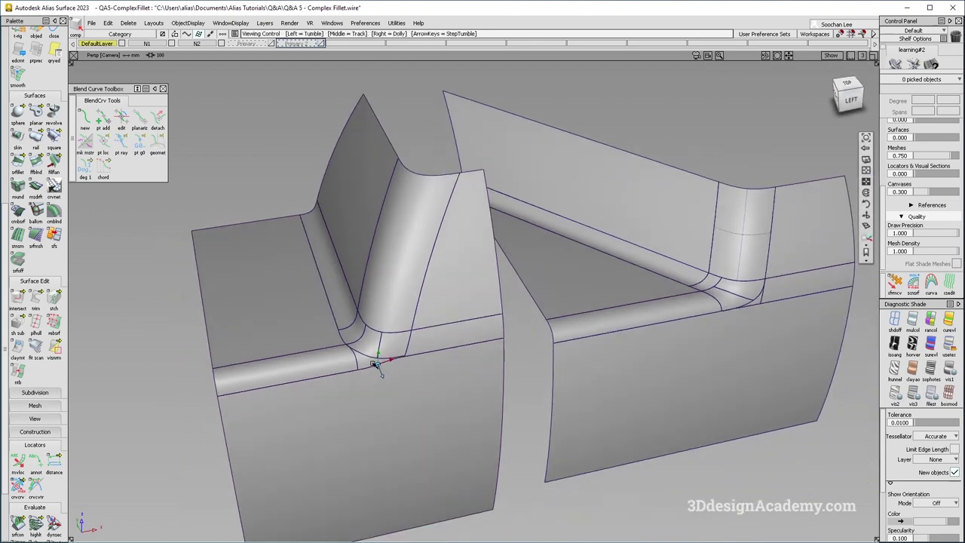
pyautogui.keyDown('alt'); pyautogui.keyDown('shift'); pyautogui.moveTo(422, 379); pyautogui.dragTo(401, 368, button='middle'); pyautogui.keyUp('shift'); pyautogui.keyUp('alt')
pyautogui.keyDown('alt'); pyautogui.keyDown('shift'); pyautogui.moveTo(400, 368); pyautogui.dragTo(394, 392); pyautogui.keyUp('shift'); pyautogui.keyUp('alt')
pyautogui.keyDown('alt'); pyautogui.keyDown('shift'); pyautogui.click(337, 344); pyautogui.keyUp('shift'); pyautogui.keyUp('alt')
# Pick the corner patches on the N1 model and inspect their control vertices and underlying untrimmed edges
pyautogui.keyDown('alt'); pyautogui.keyDown('shift'); pyautogui.moveTo(348, 342); pyautogui.dragTo(360, 344, button='right'); pyautogui.keyUp('shift'); pyautogui.keyUp('alt')
pyautogui.click(321, 328)
pyautogui.click(345, 339)
pyautogui.keyDown('alt'); pyautogui.keyDown('shift'); pyautogui.moveTo(346, 339); pyautogui.dragTo(423, 335); pyautogui.keyUp('shift'); pyautogui.keyUp('alt')
pyautogui.keyDown('alt'); pyautogui.keyDown('shift'); pyautogui.moveTo(512, 320); pyautogui.dragTo(379, 342, button='right'); pyautogui.keyUp('shift'); pyautogui.keyUp('alt')
pyautogui.keyDown('ctrl'); pyautogui.keyDown('shift'); pyautogui.moveTo(370, 419); pyautogui.dragTo(359, 366); pyautogui.keyUp('shift'); pyautogui.keyUp('ctrl')
pyautogui.keyDown('alt'); pyautogui.keyDown('shift'); pyautogui.moveTo(321, 354); pyautogui.dragTo(356, 336, button='right'); pyautogui.keyUp('shift'); pyautogui.keyUp('alt')
pyautogui.keyDown('ctrl'); pyautogui.keyDown('shift'); pyautogui.moveTo(355, 316); pyautogui.dragTo(304, 377); pyautogui.keyUp('shift'); pyautogui.keyUp('ctrl')
pyautogui.click(344, 345)
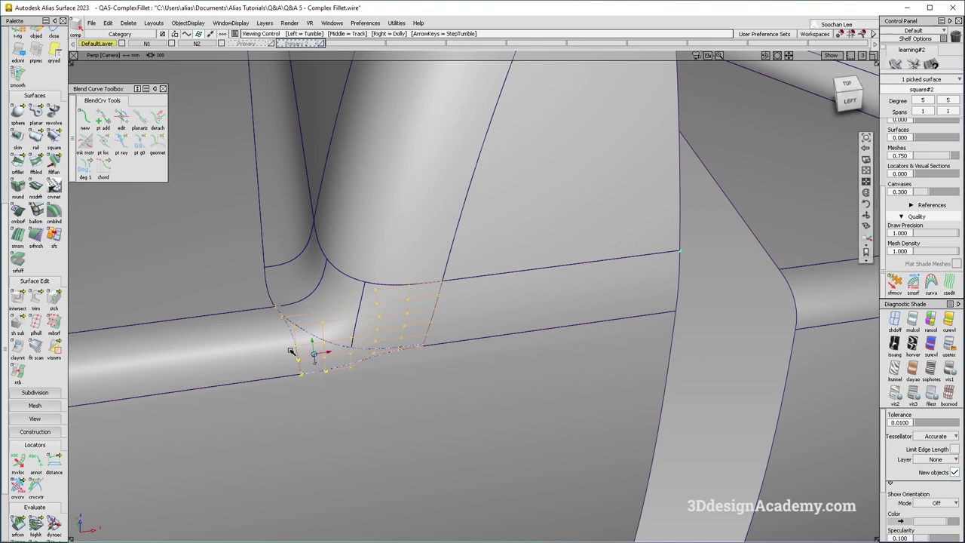
pyautogui.keyDown('alt'); pyautogui.keyDown('shift'); pyautogui.moveTo(292, 351); pyautogui.dragTo(390, 310); pyautogui.keyUp('shift'); pyautogui.keyUp('alt')
pyautogui.keyDown('ctrl'); pyautogui.keyDown('shift'); pyautogui.moveTo(392, 309); pyautogui.dragTo(349, 351, button='right'); pyautogui.keyUp('shift'); pyautogui.keyUp('ctrl')
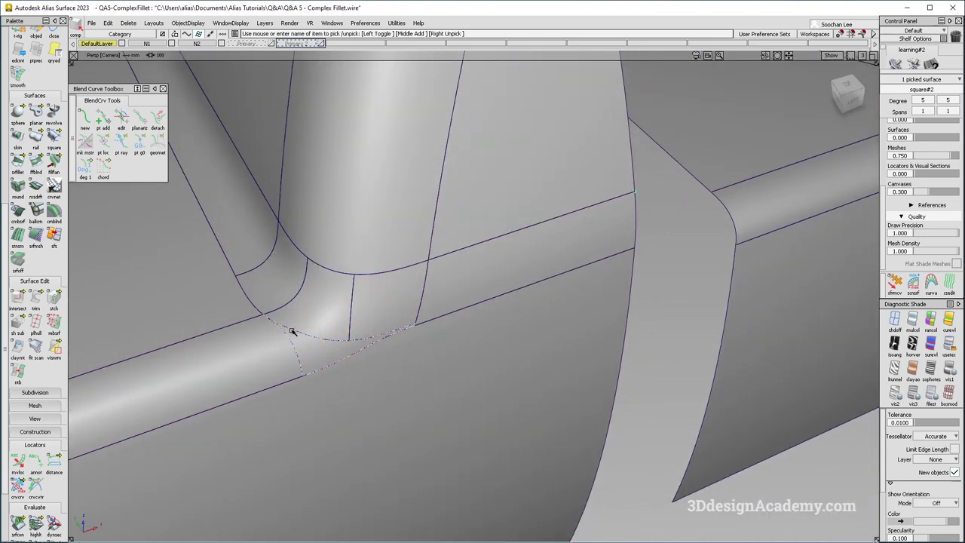
pyautogui.moveTo(357, 310)
pyautogui.keyDown('ctrl'); pyautogui.keyDown('shift'); pyautogui.mouseDown()
pyautogui.moveTo(327, 310)
pyautogui.moveTo(374, 307)
pyautogui.mouseUp(); pyautogui.keyUp('shift'); pyautogui.keyUp('ctrl')
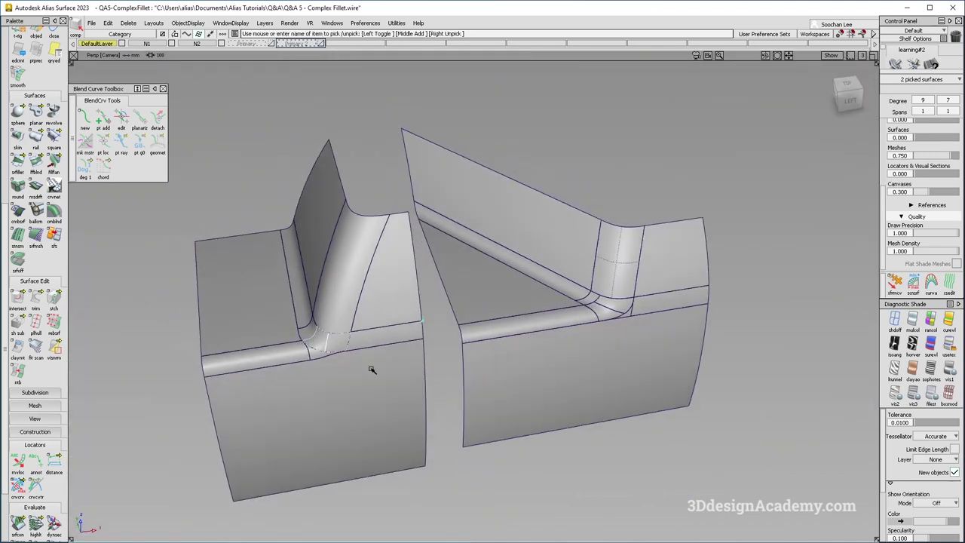
# Pick the corner patches on the N2 model and inspect their control vertices and boundary edges
pyautogui.keyDown('alt'); pyautogui.keyDown('shift'); pyautogui.moveTo(619, 316); pyautogui.dragTo(674, 295, button='right'); pyautogui.keyUp('shift'); pyautogui.keyUp('alt')
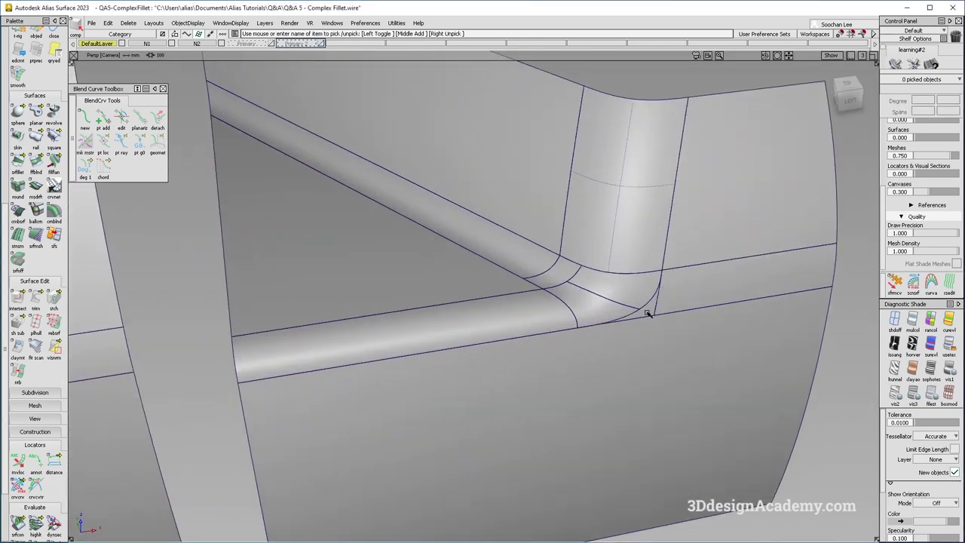
pyautogui.click(647, 313)
pyautogui.keyDown('ctrl'); pyautogui.keyDown('shift'); pyautogui.moveTo(613, 240); pyautogui.dragTo(666, 295, button='right'); pyautogui.keyUp('shift'); pyautogui.keyUp('ctrl')
pyautogui.keyDown('alt'); pyautogui.keyDown('shift'); pyautogui.moveTo(654, 332); pyautogui.dragTo(620, 324); pyautogui.keyUp('shift'); pyautogui.keyUp('alt')
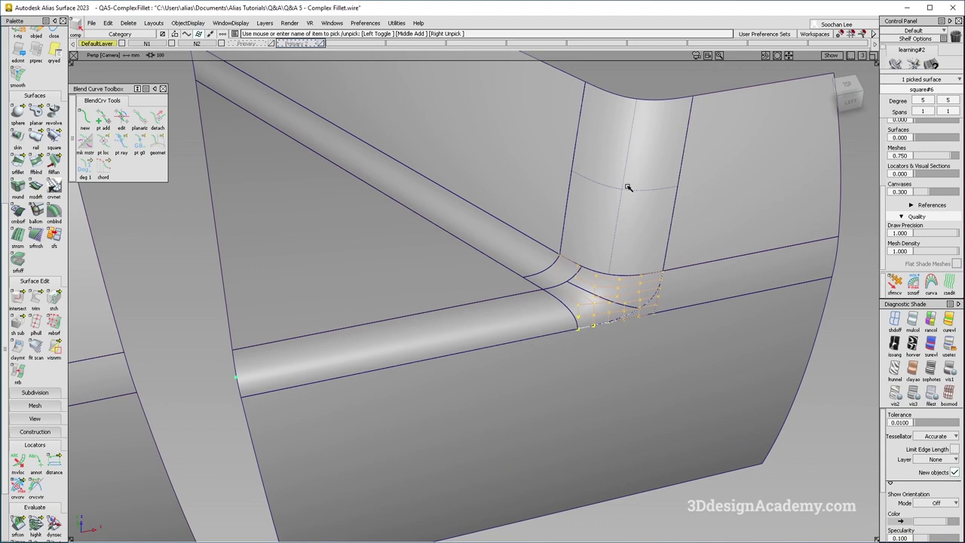
pyautogui.keyDown('alt'); pyautogui.keyDown('shift'); pyautogui.moveTo(615, 385); pyautogui.dragTo(637, 336); pyautogui.keyUp('shift'); pyautogui.keyUp('alt')
pyautogui.keyDown('ctrl'); pyautogui.keyDown('shift'); pyautogui.moveTo(573, 320); pyautogui.dragTo(646, 369, button='right'); pyautogui.keyUp('shift'); pyautogui.keyUp('ctrl')
pyautogui.click(614, 380)
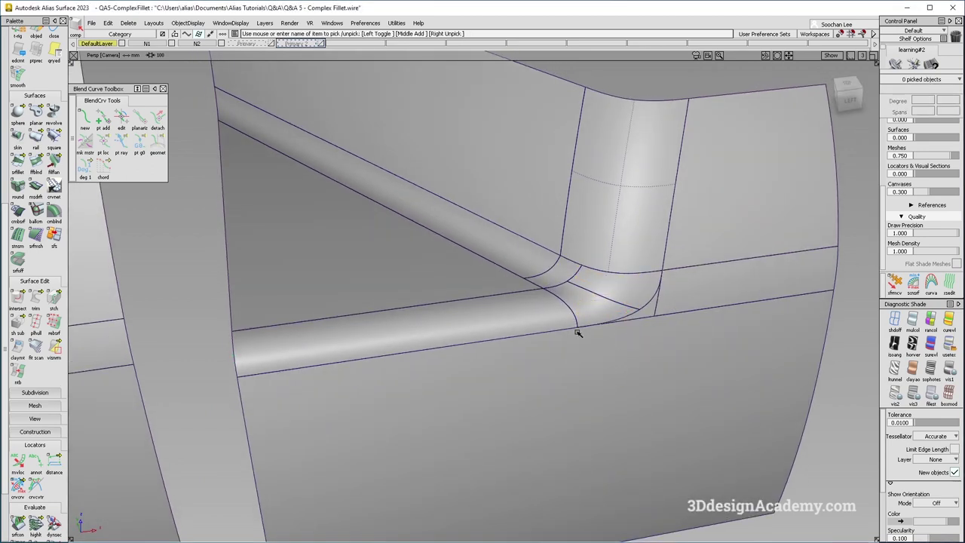
pyautogui.click(610, 299)
pyautogui.keyDown('ctrl'); pyautogui.keyDown('shift'); pyautogui.moveTo(590, 323); pyautogui.dragTo(607, 279); pyautogui.keyUp('shift'); pyautogui.keyUp('ctrl')
pyautogui.keyDown('alt'); pyautogui.keyDown('shift'); pyautogui.moveTo(609, 306); pyautogui.dragTo(492, 328, button='right'); pyautogui.keyUp('shift'); pyautogui.keyUp('alt')
pyautogui.keyDown('alt'); pyautogui.keyDown('shift'); pyautogui.moveTo(492, 329); pyautogui.dragTo(519, 310); pyautogui.keyUp('shift'); pyautogui.keyUp('alt')
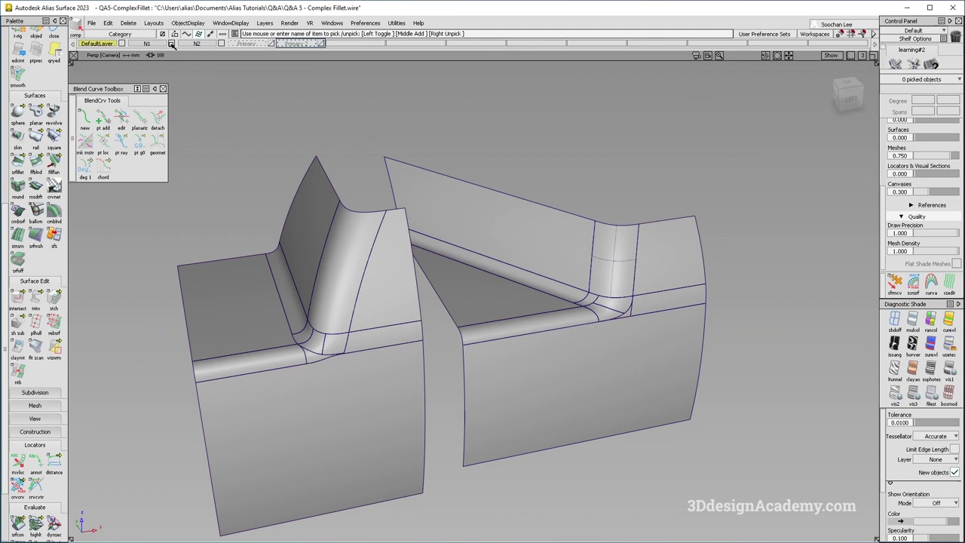
# Hide the N1 and N2 layers and show the Primary layer with the unfilleted surfaces
pyautogui.click(172, 44)
pyautogui.click(221, 43)
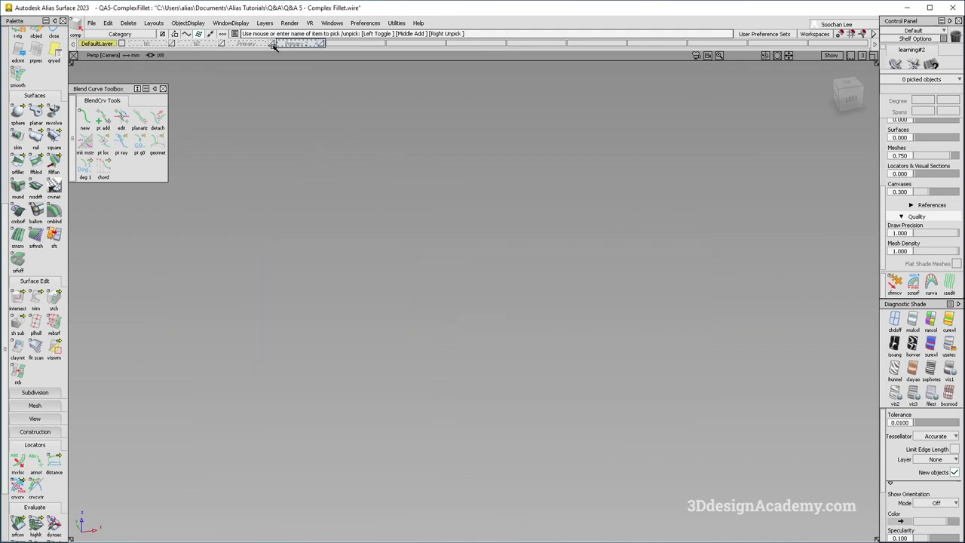
pyautogui.click(273, 46)
pyautogui.keyDown('alt'); pyautogui.keyDown('shift'); pyautogui.moveTo(554, 320); pyautogui.dragTo(591, 329, button='right'); pyautogui.keyUp('shift'); pyautogui.keyUp('alt')
pyautogui.keyDown('alt'); pyautogui.keyDown('shift'); pyautogui.moveTo(590, 330); pyautogui.dragTo(510, 357, button='middle'); pyautogui.keyUp('shift'); pyautogui.keyUp('alt')
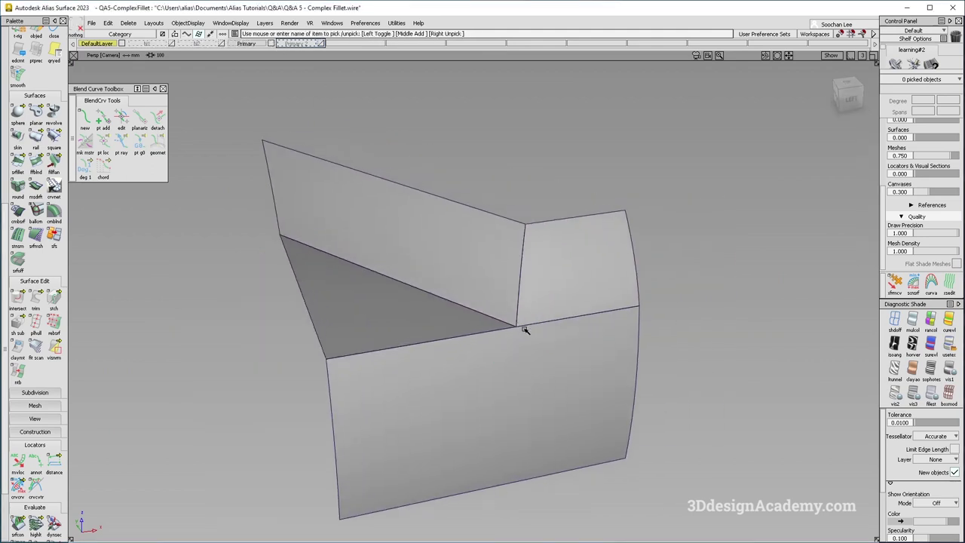
pyautogui.keyDown('alt'); pyautogui.keyDown('shift'); pyautogui.moveTo(528, 308); pyautogui.dragTo(485, 323, button='middle'); pyautogui.keyUp('shift'); pyautogui.keyUp('alt')
pyautogui.keyDown('alt'); pyautogui.keyDown('shift'); pyautogui.moveTo(485, 323); pyautogui.dragTo(495, 319, button='right'); pyautogui.keyUp('shift'); pyautogui.keyUp('alt')
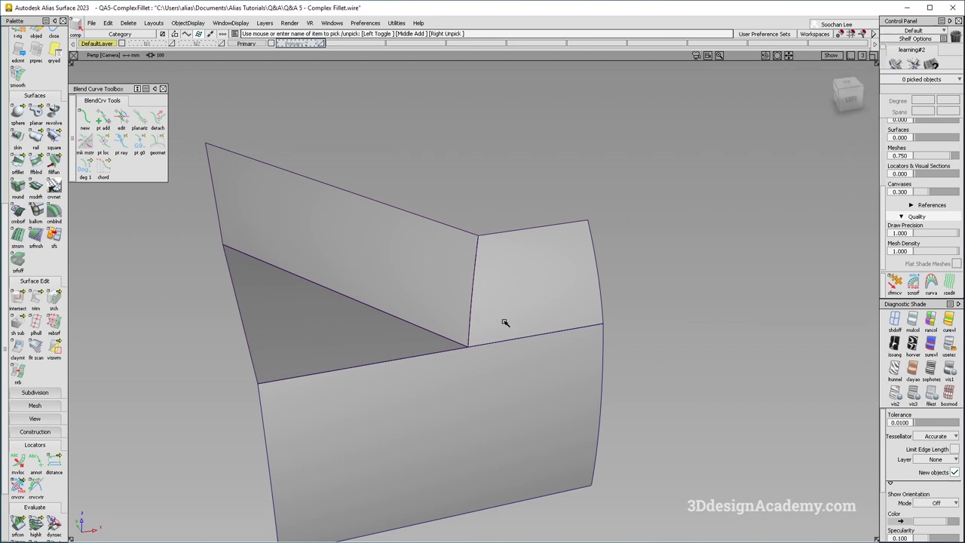
# Examine the sharp corner point where the four primary surfaces meet
pyautogui.keyDown('alt'); pyautogui.keyDown('shift'); pyautogui.moveTo(500, 323); pyautogui.dragTo(457, 408); pyautogui.keyUp('shift'); pyautogui.keyUp('alt')
pyautogui.keyDown('ctrl'); pyautogui.keyDown('shift'); pyautogui.moveTo(456, 410); pyautogui.dragTo(443, 323); pyautogui.keyUp('shift'); pyautogui.keyUp('ctrl')
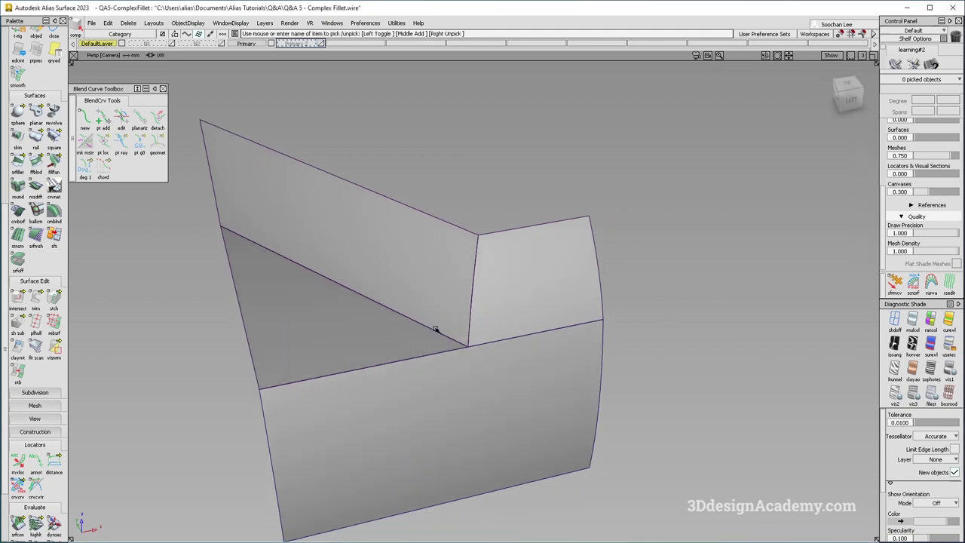
pyautogui.keyDown('alt'); pyautogui.keyDown('shift'); pyautogui.moveTo(468, 352); pyautogui.dragTo(474, 361, button='middle'); pyautogui.keyUp('shift'); pyautogui.keyUp('alt')
pyautogui.keyDown('alt'); pyautogui.keyDown('shift'); pyautogui.moveTo(480, 355); pyautogui.dragTo(466, 350, button='right'); pyautogui.keyUp('shift'); pyautogui.keyUp('alt')
pyautogui.keyDown('alt'); pyautogui.keyDown('shift'); pyautogui.moveTo(466, 350); pyautogui.dragTo(496, 336); pyautogui.keyUp('shift'); pyautogui.keyUp('alt')
pyautogui.keyDown('alt'); pyautogui.keyDown('shift'); pyautogui.moveTo(495, 344); pyautogui.dragTo(466, 357, button='middle'); pyautogui.keyUp('shift'); pyautogui.keyUp('alt')
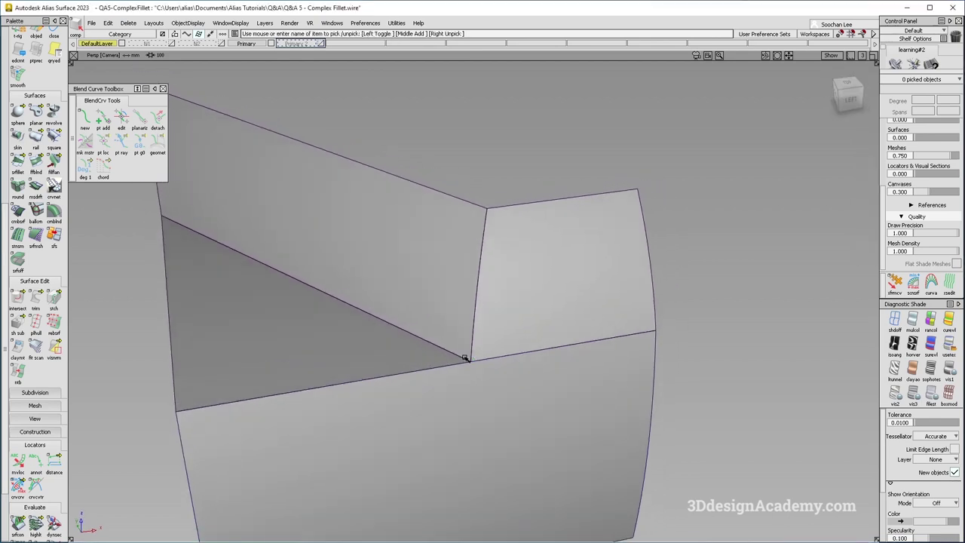
pyautogui.keyDown('alt'); pyautogui.keyDown('shift'); pyautogui.moveTo(413, 333); pyautogui.dragTo(424, 304, button='middle'); pyautogui.keyUp('shift'); pyautogui.keyUp('alt')
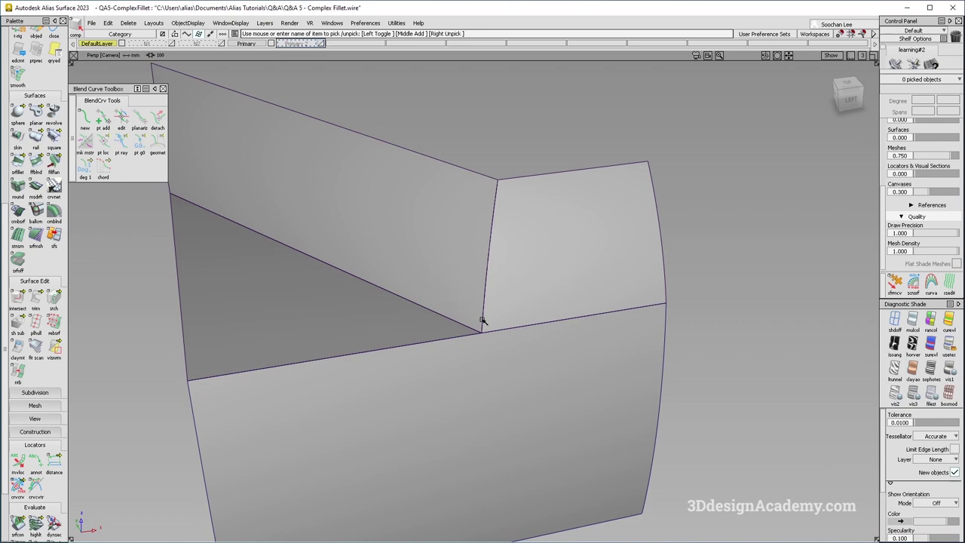
pyautogui.moveTo(492, 333)
pyautogui.keyDown('alt'); pyautogui.keyDown('shift'); pyautogui.mouseDown()
pyautogui.moveTo(491, 323)
pyautogui.moveTo(493, 339)
pyautogui.mouseUp(); pyautogui.keyUp('shift'); pyautogui.keyUp('alt')
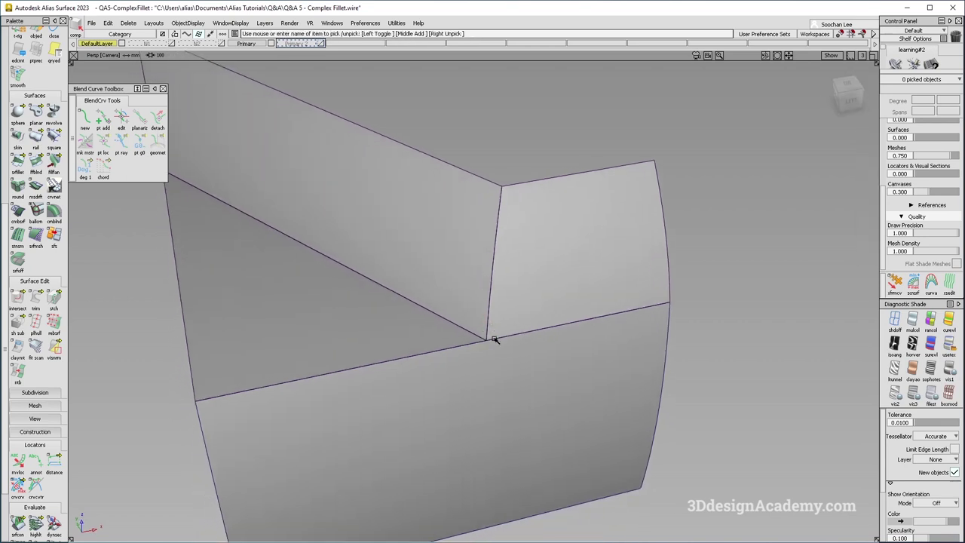
# With the N2 layer hidden, build a Chord surface fillet between the two upper walls with a chordal length of 80
pyautogui.click(17, 162)
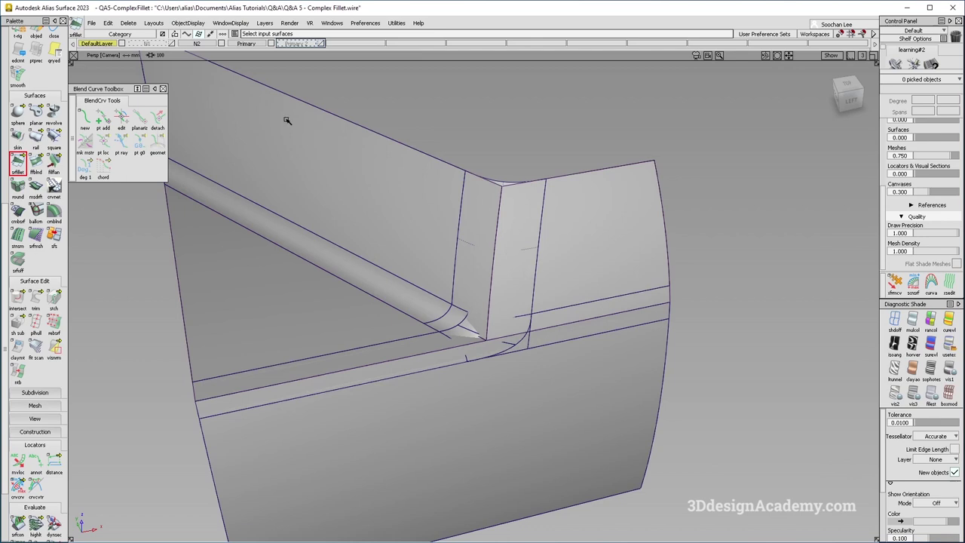
pyautogui.click(221, 44)
pyautogui.click(462, 256)
pyautogui.click(558, 250)
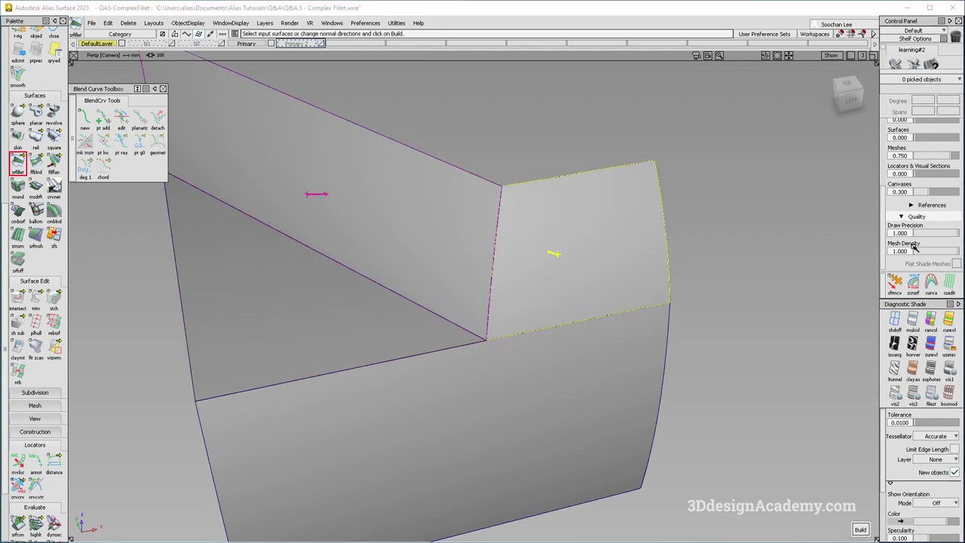
pyautogui.doubleClick(19, 162)
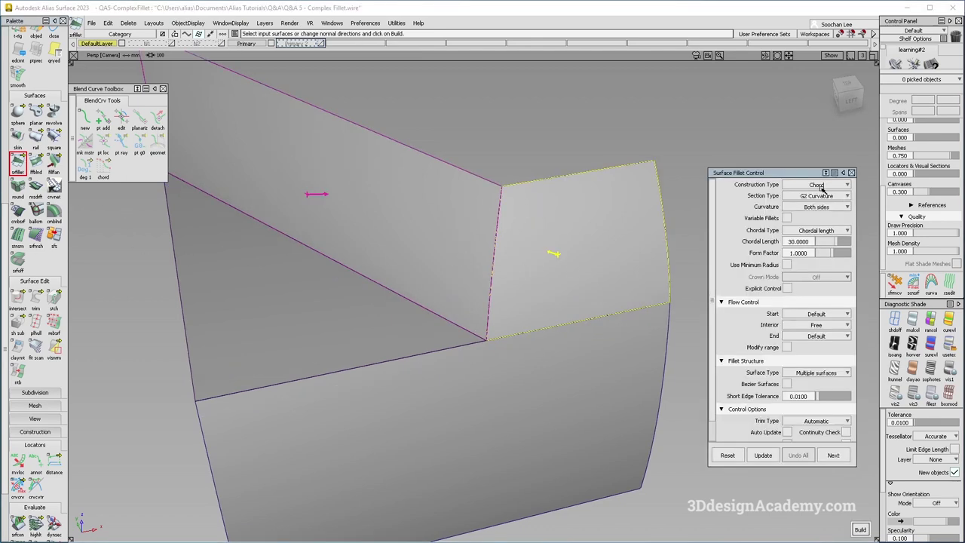
pyautogui.moveTo(810, 242); pyautogui.dragTo(760, 245)
pyautogui.write('80')
pyautogui.press('Return')
pyautogui.press('space')
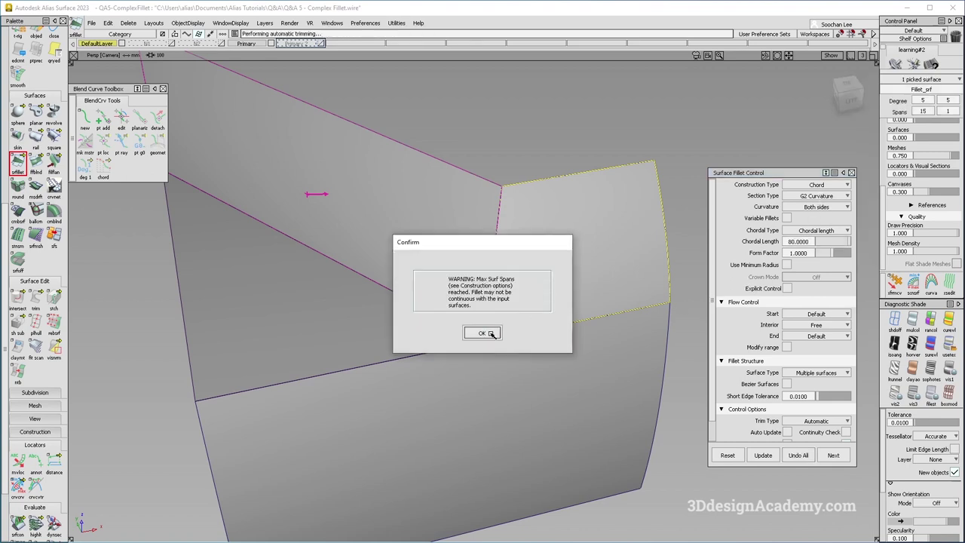
pyautogui.click(491, 333)
# Set the fillet's start and end flow control to Edge align and turn on Bezier Surfaces
pyautogui.keyDown('alt'); pyautogui.keyDown('shift'); pyautogui.moveTo(603, 312); pyautogui.dragTo(588, 323); pyautogui.keyUp('shift'); pyautogui.keyUp('alt')
pyautogui.keyDown('alt'); pyautogui.keyDown('shift'); pyautogui.moveTo(589, 323); pyautogui.dragTo(543, 324, button='right'); pyautogui.keyUp('shift'); pyautogui.keyUp('alt')
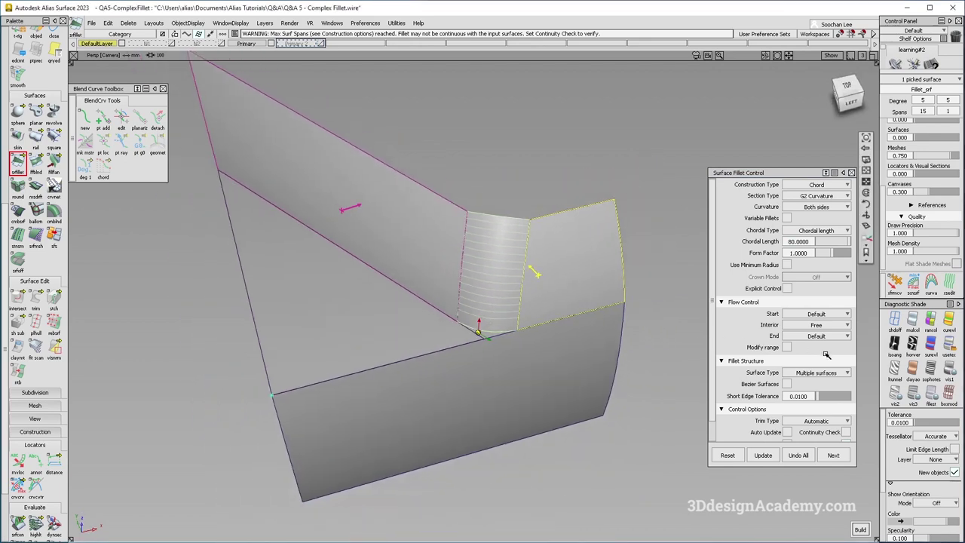
pyautogui.click(824, 340)
pyautogui.click(826, 347)
pyautogui.click(827, 338)
pyautogui.click(823, 370)
pyautogui.press('space')
pyautogui.keyDown('alt'); pyautogui.keyDown('shift'); pyautogui.moveTo(499, 358); pyautogui.dragTo(478, 290); pyautogui.keyUp('shift'); pyautogui.keyUp('alt')
pyautogui.keyDown('alt'); pyautogui.keyDown('shift'); pyautogui.click(487, 282); pyautogui.keyUp('shift'); pyautogui.keyUp('alt')
pyautogui.keyDown('alt'); pyautogui.keyDown('shift'); pyautogui.moveTo(514, 268); pyautogui.dragTo(538, 298, button='right'); pyautogui.keyUp('shift'); pyautogui.keyUp('alt')
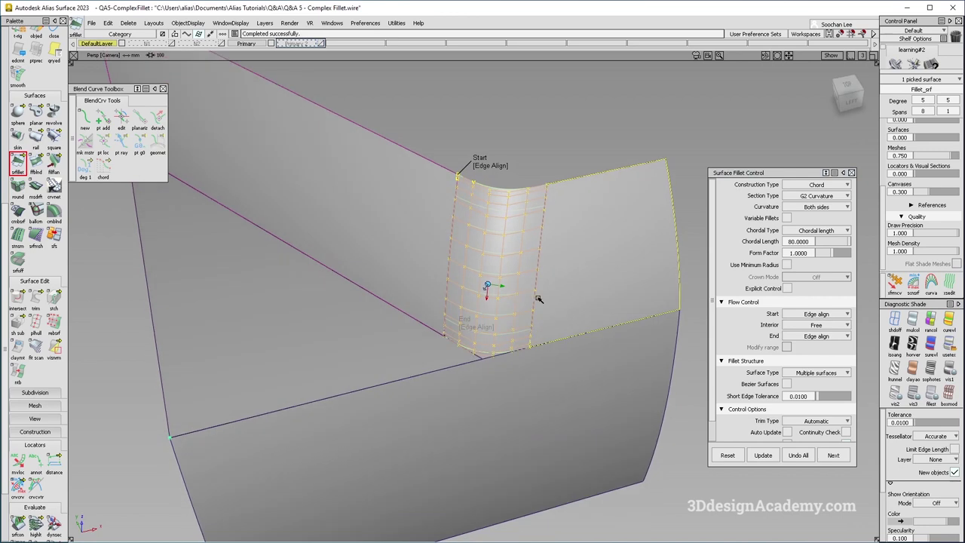
pyautogui.click(787, 385)
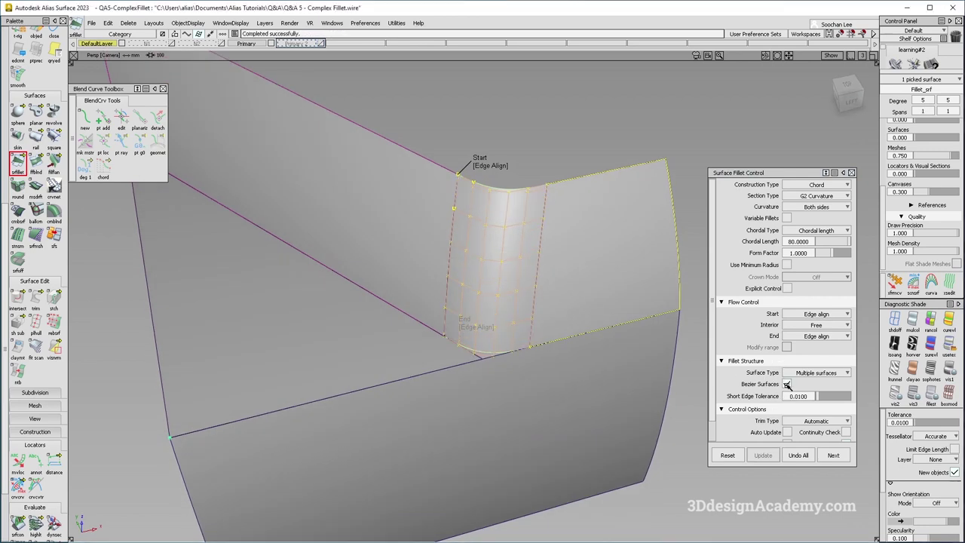
# Delete the construction history of all the surfaces, including the new fillet, and restart the Surface Fillet command
pyautogui.keyDown('alt'); pyautogui.keyDown('shift'); pyautogui.moveTo(443, 420); pyautogui.dragTo(431, 367); pyautogui.keyUp('shift'); pyautogui.keyUp('alt')
pyautogui.keyDown('ctrl'); pyautogui.keyDown('shift'); pyautogui.moveTo(459, 424); pyautogui.dragTo(464, 367); pyautogui.keyUp('shift'); pyautogui.keyUp('ctrl')
pyautogui.keyDown('ctrl'); pyautogui.keyDown('shift'); pyautogui.moveTo(466, 407); pyautogui.dragTo(437, 433); pyautogui.keyUp('shift'); pyautogui.keyUp('ctrl')
pyautogui.click(128, 24)
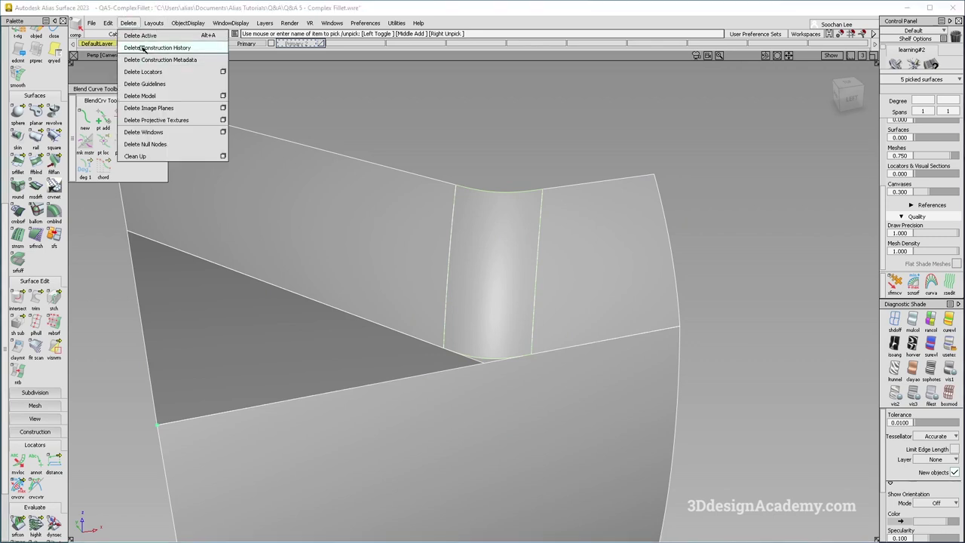
pyautogui.click(140, 48)
pyautogui.click(456, 323)
pyautogui.keyDown('alt'); pyautogui.keyDown('shift'); pyautogui.moveTo(455, 317); pyautogui.dragTo(451, 269); pyautogui.keyUp('shift'); pyautogui.keyUp('alt')
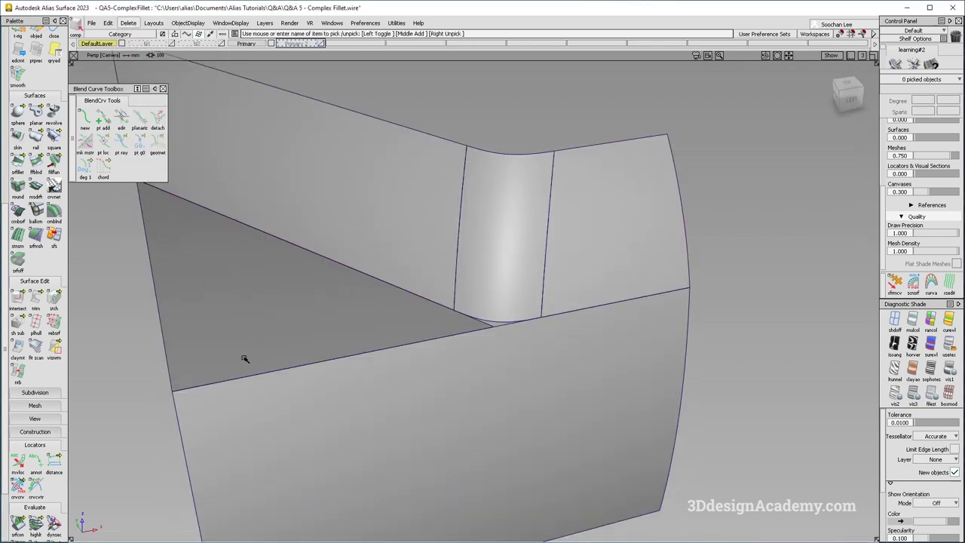
pyautogui.click(17, 161)
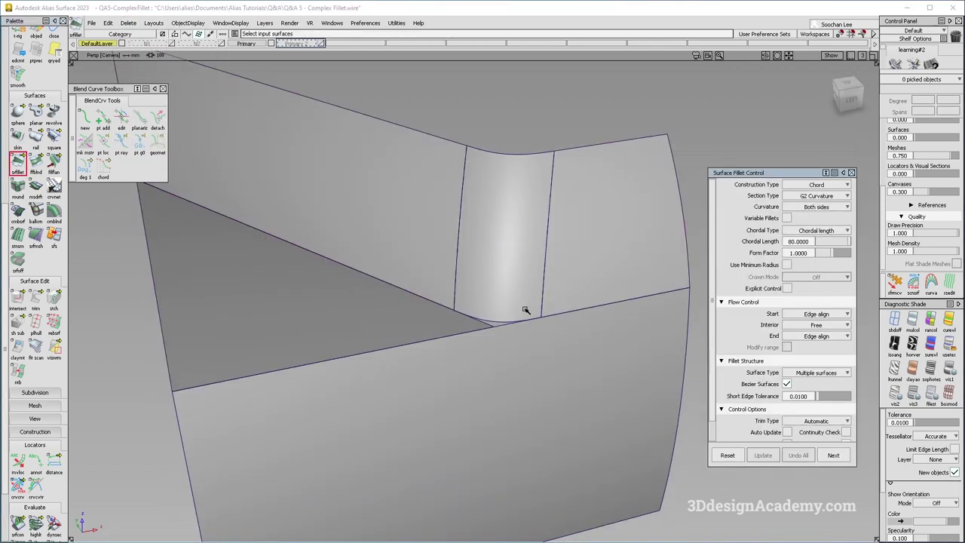
pyautogui.keyDown('alt'); pyautogui.keyDown('shift'); pyautogui.moveTo(651, 336); pyautogui.dragTo(638, 366); pyautogui.keyUp('shift'); pyautogui.keyUp('alt')
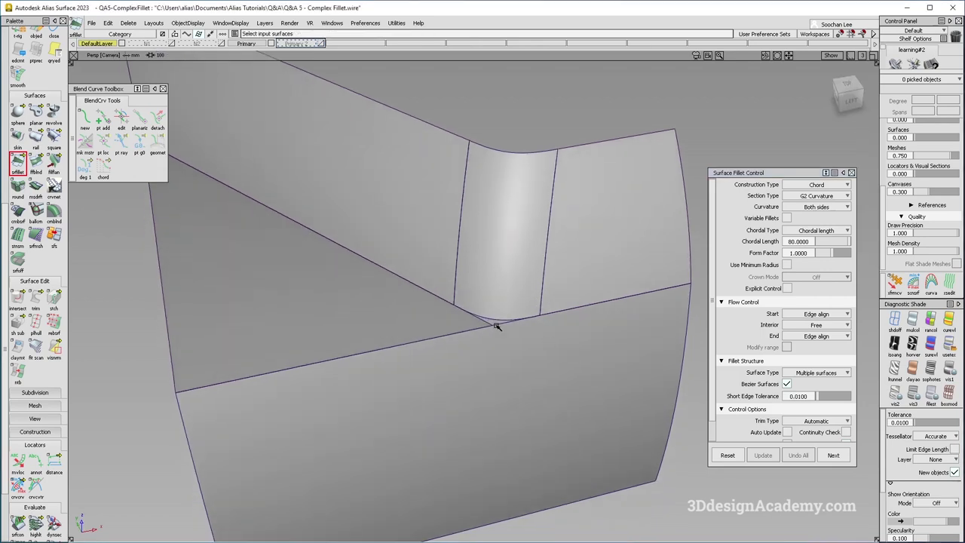
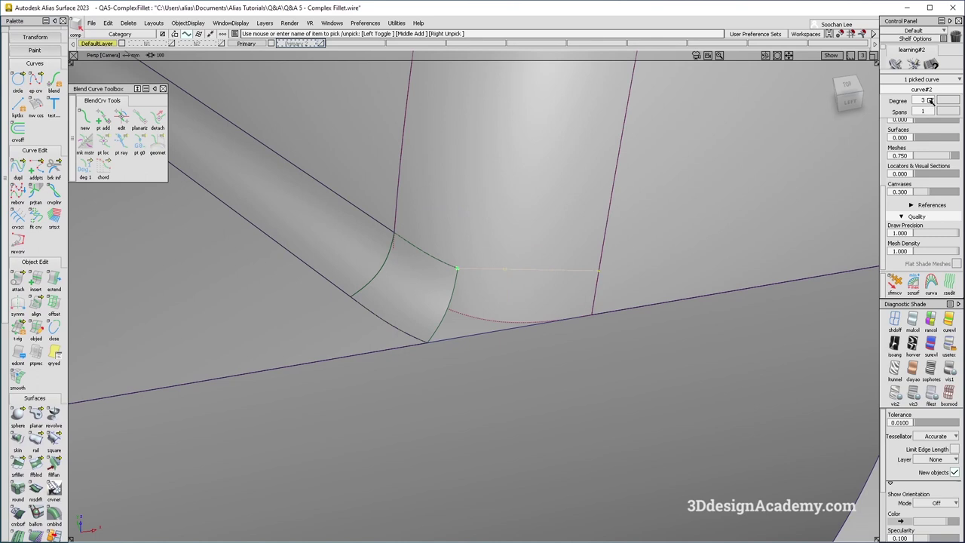
# Set the curve across the vertical fillet to degree 2 and align its start to the adjoining lower fillet edge with G2 continuity
pyautogui.click(936, 148)
pyautogui.keyDown('ctrl'); pyautogui.keyDown('shift'); pyautogui.moveTo(285, 250); pyautogui.dragTo(226, 238); pyautogui.keyUp('shift'); pyautogui.keyUp('ctrl')
pyautogui.click(42, 299)
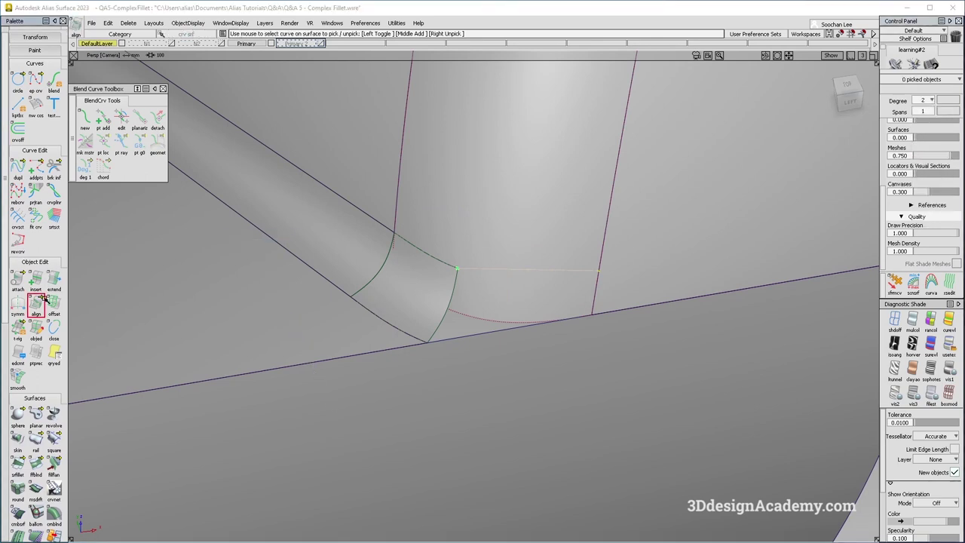
pyautogui.click(479, 267)
pyautogui.click(510, 286)
pyautogui.click(448, 266)
pyautogui.click(457, 285)
pyautogui.keyDown('alt'); pyautogui.keyDown('shift'); pyautogui.moveTo(482, 295); pyautogui.dragTo(518, 285); pyautogui.keyUp('shift'); pyautogui.keyUp('alt')
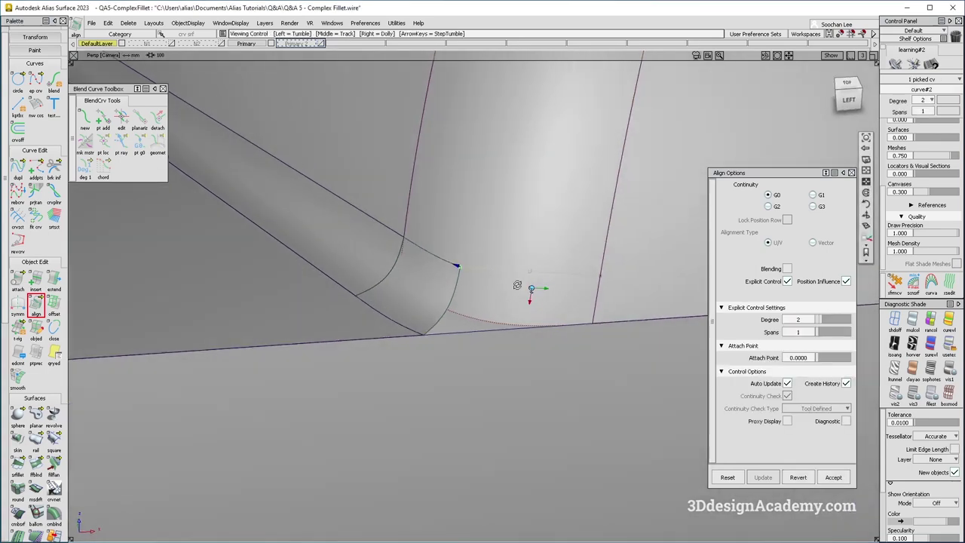
pyautogui.click(769, 208)
pyautogui.keyDown('ctrl'); pyautogui.keyDown('shift'); pyautogui.moveTo(598, 361); pyautogui.dragTo(587, 254); pyautogui.keyUp('shift'); pyautogui.keyUp('ctrl')
pyautogui.keyDown('alt'); pyautogui.keyDown('shift'); pyautogui.moveTo(643, 234); pyautogui.dragTo(498, 229); pyautogui.keyUp('shift'); pyautogui.keyUp('alt')
# Project the aligned curve onto the vertical fillet surface and delete the original free curve
pyautogui.keyDown('ctrl'); pyautogui.keyDown('shift'); pyautogui.moveTo(341, 409); pyautogui.dragTo(303, 252); pyautogui.keyUp('shift'); pyautogui.keyUp('ctrl')
pyautogui.scroll(-4, 34, 422)
pyautogui.click(37, 520)
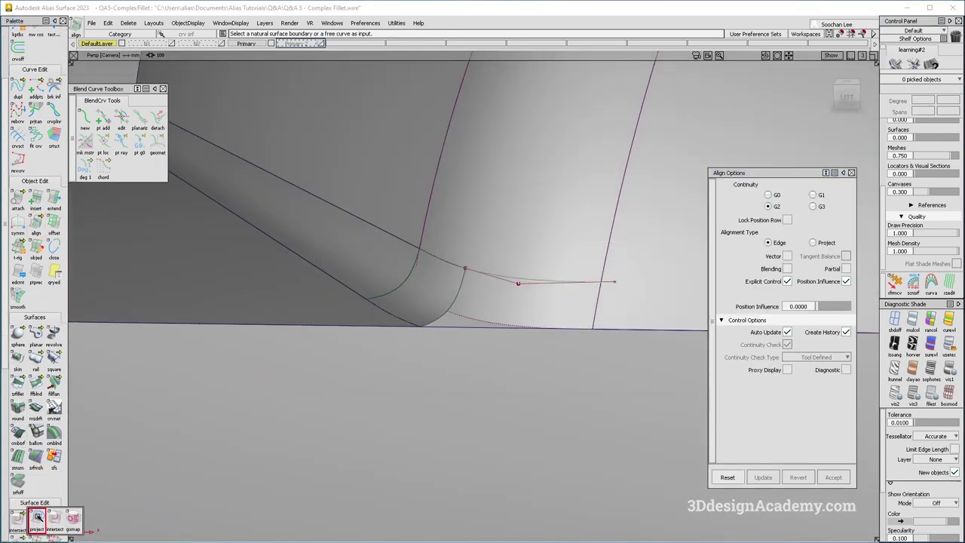
pyautogui.click(559, 271)
pyautogui.keyDown('ctrl'); pyautogui.keyDown('shift'); pyautogui.moveTo(567, 360); pyautogui.dragTo(562, 273); pyautogui.keyUp('shift'); pyautogui.keyUp('ctrl')
pyautogui.keyDown('ctrl'); pyautogui.keyDown('shift'); pyautogui.moveTo(580, 324); pyautogui.dragTo(539, 371); pyautogui.keyUp('shift'); pyautogui.keyUp('ctrl')
pyautogui.click(567, 283)
pyautogui.press('Delete')
# Select the surfaces around the corner and delete their construction history
pyautogui.click(433, 327)
pyautogui.keyDown('alt'); pyautogui.keyDown('shift'); pyautogui.moveTo(418, 282); pyautogui.dragTo(442, 453); pyautogui.keyUp('shift'); pyautogui.keyUp('alt')
pyautogui.keyDown('ctrl'); pyautogui.keyDown('shift'); pyautogui.moveTo(442, 457); pyautogui.dragTo(398, 319); pyautogui.keyUp('shift'); pyautogui.keyUp('ctrl')
pyautogui.keyDown('ctrl'); pyautogui.keyDown('shift'); pyautogui.moveTo(464, 236); pyautogui.dragTo(362, 356); pyautogui.keyUp('shift'); pyautogui.keyUp('ctrl')
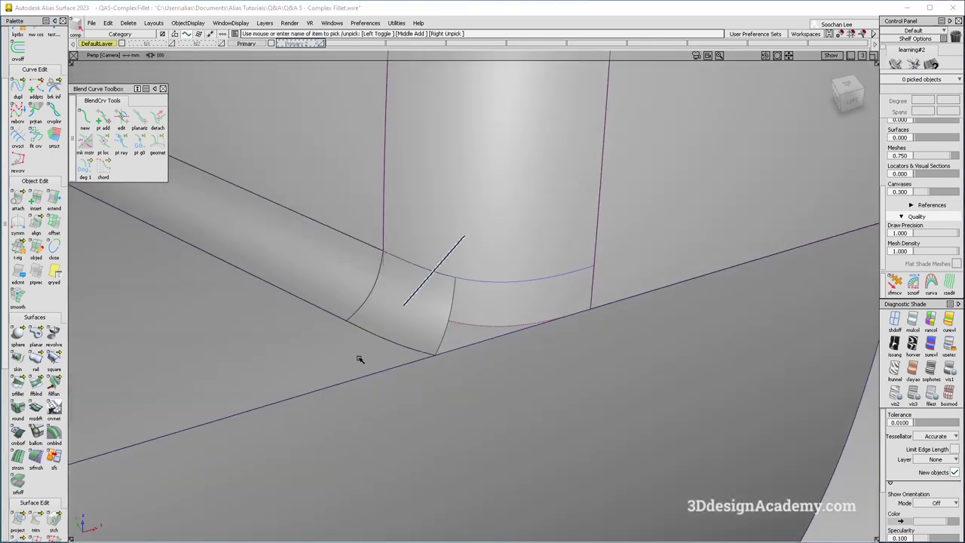
pyautogui.moveTo(299, 413); pyautogui.dragTo(499, 215)
pyautogui.click(130, 24)
pyautogui.click(138, 48)
# Trim the vertical fillet surface along the projected curve, keeping the portion above it
pyautogui.click(434, 327)
pyautogui.click(35, 520)
pyautogui.click(496, 245)
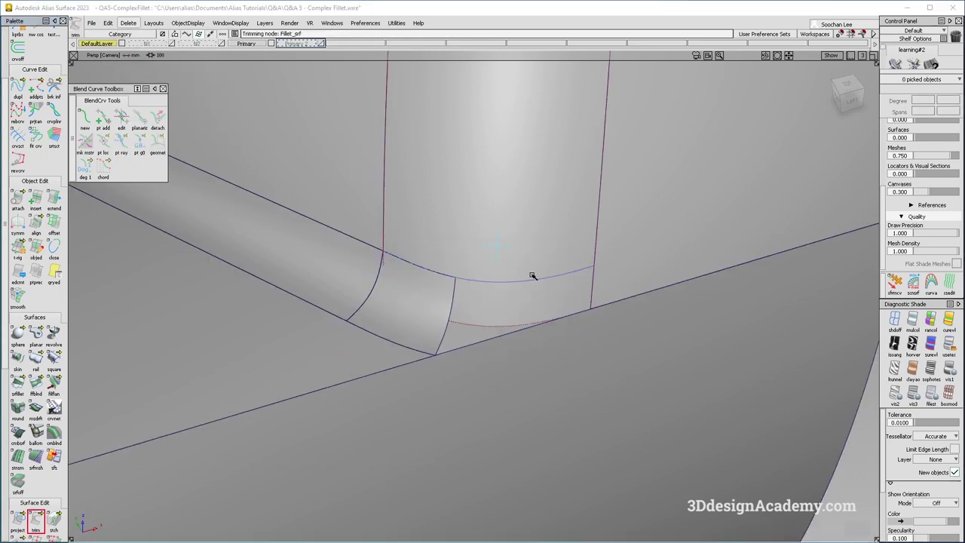
pyautogui.keyDown('alt'); pyautogui.keyDown('shift'); pyautogui.moveTo(494, 268); pyautogui.dragTo(468, 284, button='middle'); pyautogui.keyUp('shift'); pyautogui.keyUp('alt')
pyautogui.keyDown('ctrl'); pyautogui.keyDown('shift'); pyautogui.moveTo(345, 420); pyautogui.dragTo(286, 276); pyautogui.keyUp('shift'); pyautogui.keyUp('ctrl')
# Build a four-sided Square surface in the corner opening from the lower fillet end, trimmed fillet edge, wall edge and bottom edge
pyautogui.click(54, 360)
pyautogui.moveTo(395, 321); pyautogui.dragTo(443, 329)
pyautogui.moveTo(507, 284); pyautogui.dragTo(590, 310)
pyautogui.moveTo(487, 325); pyautogui.dragTo(492, 360)
pyautogui.keyDown('alt'); pyautogui.keyDown('shift'); pyautogui.moveTo(428, 304); pyautogui.dragTo(498, 306, button='right'); pyautogui.keyUp('shift'); pyautogui.keyUp('alt')
pyautogui.keyDown('alt'); pyautogui.keyDown('shift'); pyautogui.moveTo(498, 307); pyautogui.dragTo(566, 286); pyautogui.keyUp('shift'); pyautogui.keyUp('alt')
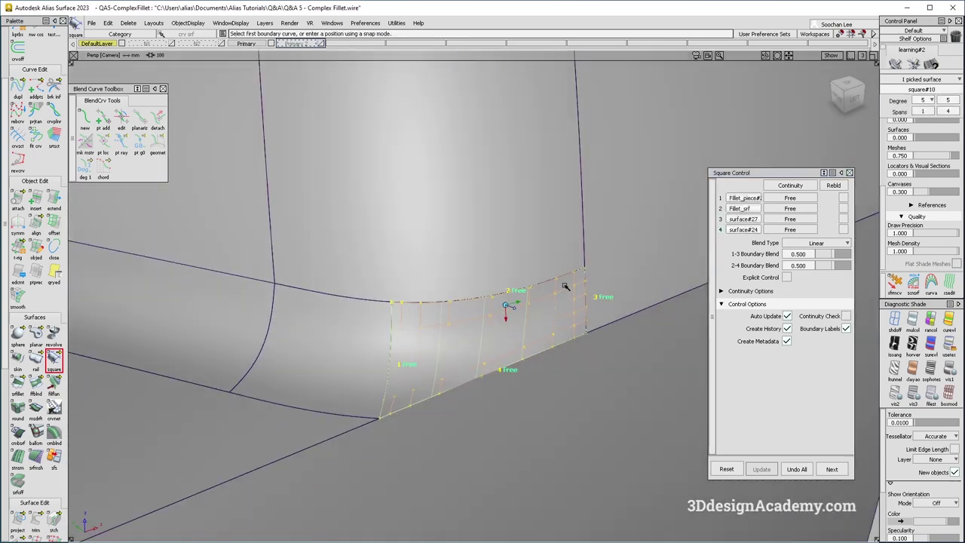
# Set boundaries 1, 2 and 3 of the square surface to G2 Curvature continuity, leaving boundary 4 Free
pyautogui.click(796, 200)
pyautogui.click(801, 247)
pyautogui.click(811, 208)
pyautogui.click(808, 256)
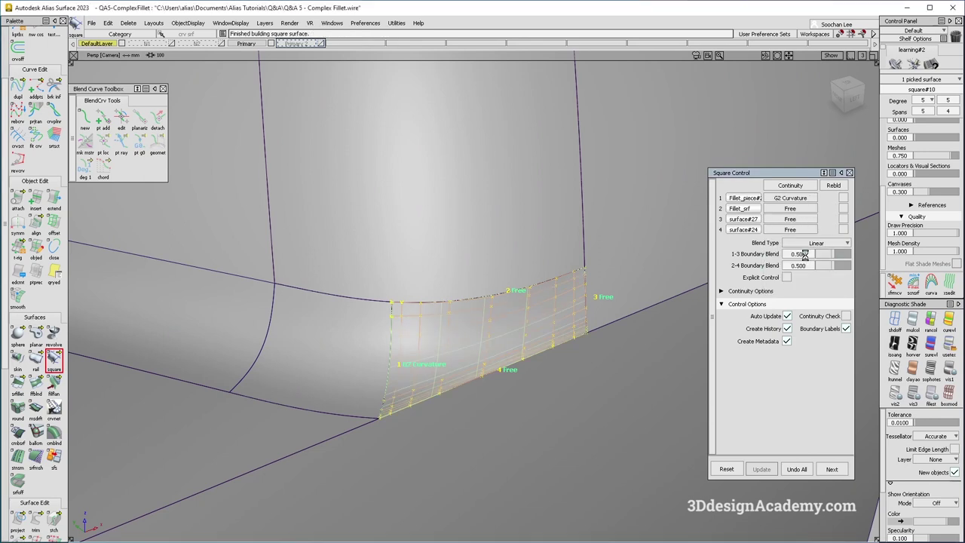
pyautogui.click(810, 219)
pyautogui.click(808, 265)
pyautogui.keyDown('alt'); pyautogui.keyDown('shift'); pyautogui.moveTo(557, 327); pyautogui.dragTo(534, 335); pyautogui.keyUp('shift'); pyautogui.keyUp('alt')
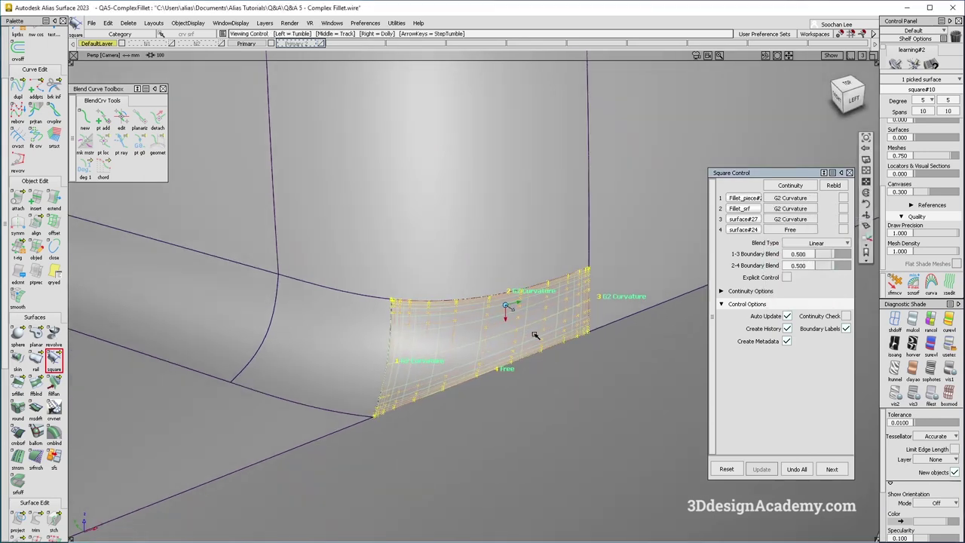
# Turn on Explicit Control with U and V degree 5 and set the 1-3 Boundary Blend to 0.250
pyautogui.click(786, 277)
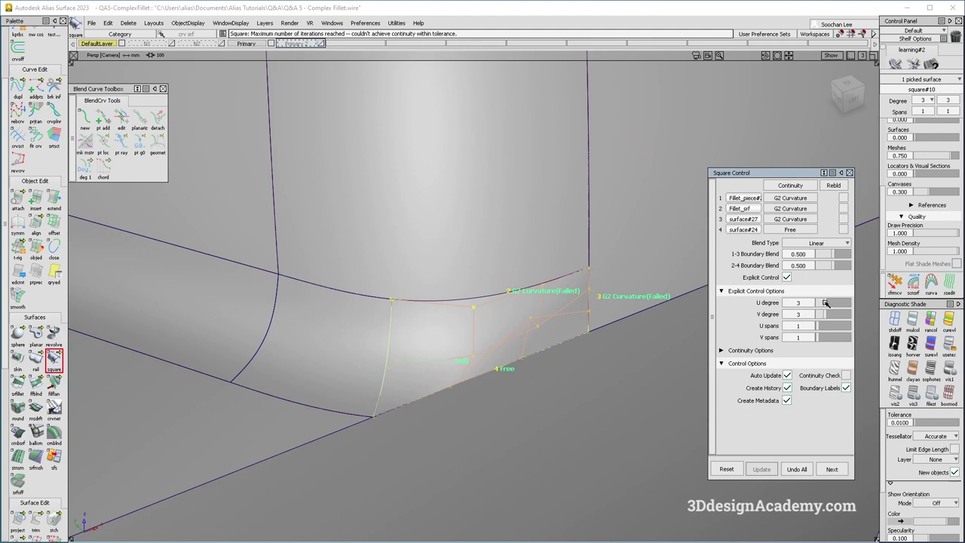
pyautogui.click(835, 313)
pyautogui.keyDown('alt'); pyautogui.keyDown('shift'); pyautogui.moveTo(470, 392); pyautogui.dragTo(521, 328); pyautogui.keyUp('shift'); pyautogui.keyUp('alt')
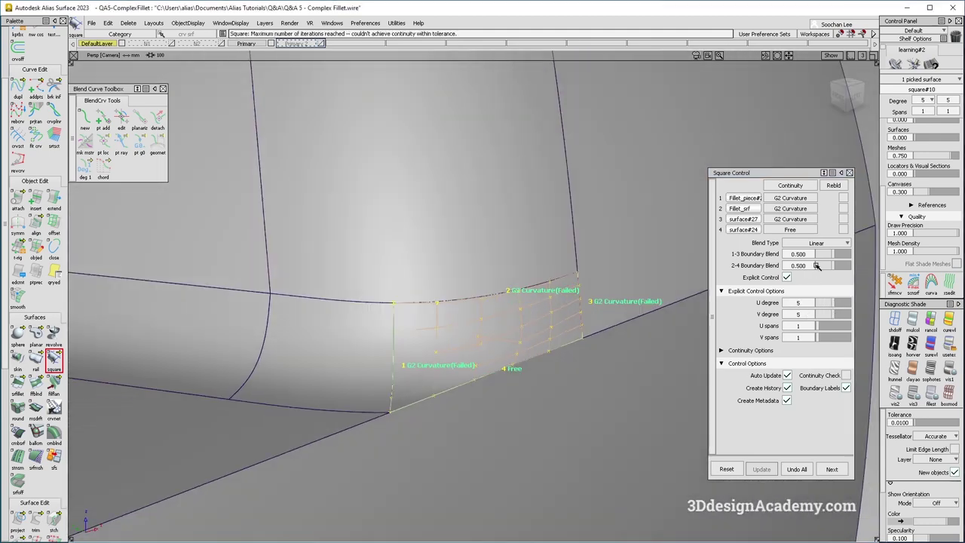
pyautogui.moveTo(832, 256); pyautogui.dragTo(825, 256)
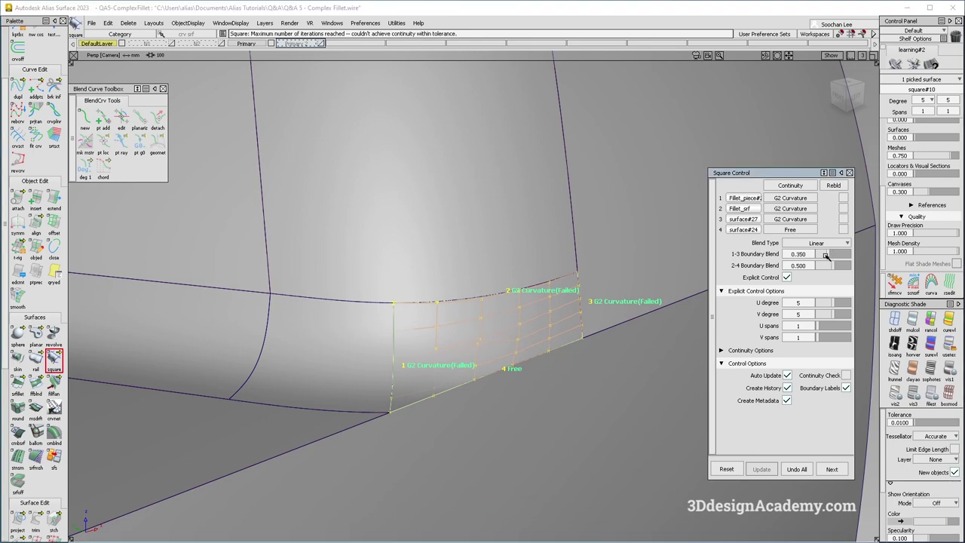
pyautogui.moveTo(517, 346)
pyautogui.keyDown('alt'); pyautogui.keyDown('shift'); pyautogui.mouseDown()
pyautogui.moveTo(472, 313)
pyautogui.moveTo(478, 409)
pyautogui.moveTo(611, 323)
pyautogui.moveTo(547, 375)
pyautogui.moveTo(409, 328)
pyautogui.moveTo(419, 305)
pyautogui.mouseUp(); pyautogui.keyUp('shift'); pyautogui.keyUp('alt')
pyautogui.keyDown('ctrl'); pyautogui.keyDown('shift'); pyautogui.moveTo(515, 291); pyautogui.dragTo(418, 390); pyautogui.keyUp('shift'); pyautogui.keyUp('ctrl')
pyautogui.keyDown('ctrl'); pyautogui.keyDown('shift'); pyautogui.moveTo(429, 448); pyautogui.dragTo(413, 273); pyautogui.keyUp('shift'); pyautogui.keyUp('ctrl')
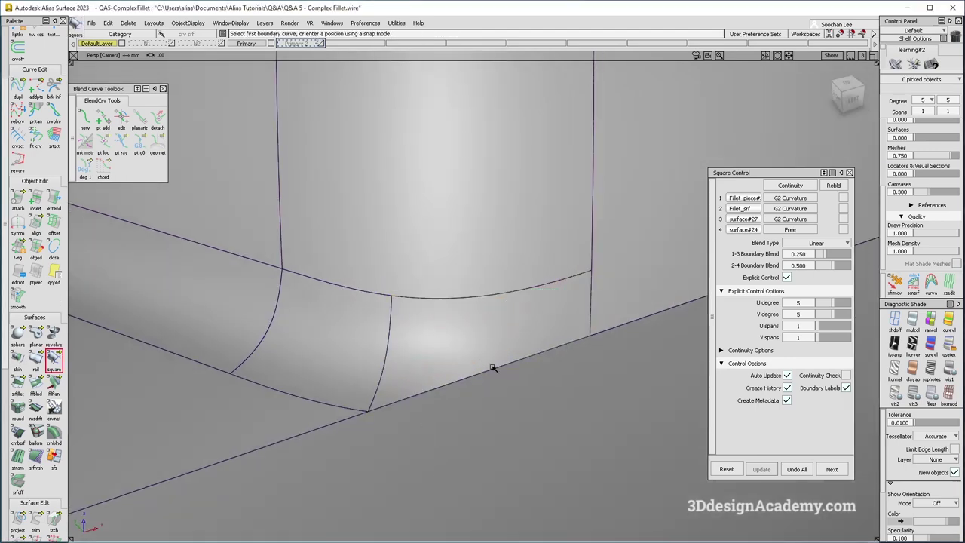
# Examine how the square patch flows into its neighbours, then turn off diagnostic shading to inspect its boundary edges
pyautogui.keyDown('alt'); pyautogui.keyDown('shift'); pyautogui.moveTo(485, 362); pyautogui.dragTo(448, 340); pyautogui.keyUp('shift'); pyautogui.keyUp('alt')
pyautogui.keyDown('alt'); pyautogui.keyDown('shift'); pyautogui.moveTo(510, 325); pyautogui.dragTo(487, 325, button='right'); pyautogui.keyUp('shift'); pyautogui.keyUp('alt')
pyautogui.keyDown('alt'); pyautogui.keyDown('shift'); pyautogui.click(526, 337); pyautogui.keyUp('shift'); pyautogui.keyUp('alt')
pyautogui.keyDown('alt'); pyautogui.keyDown('shift'); pyautogui.moveTo(487, 325); pyautogui.dragTo(513, 375); pyautogui.keyUp('shift'); pyautogui.keyUp('alt')
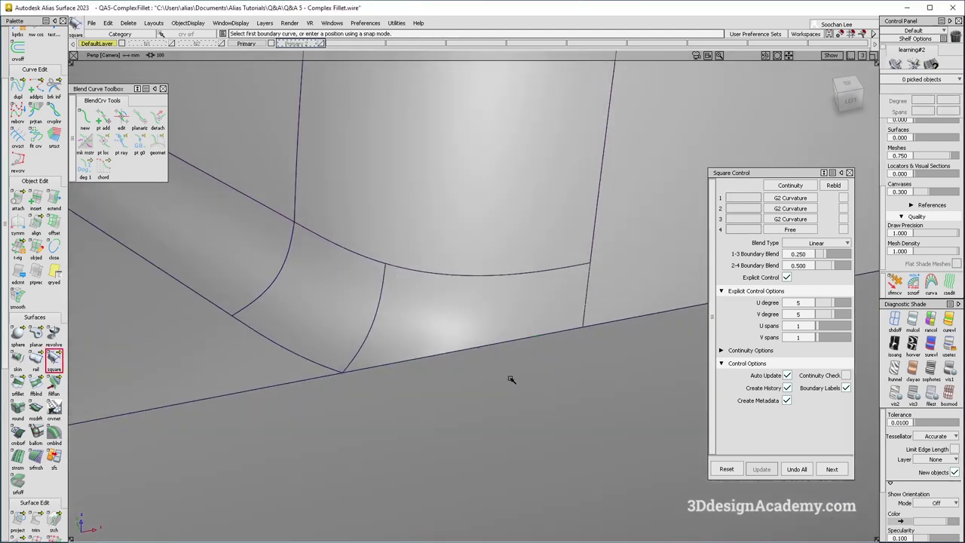
pyautogui.hotkey('alt', 'm')
pyautogui.keyDown('alt'); pyautogui.keyDown('shift'); pyautogui.moveTo(520, 317); pyautogui.dragTo(474, 304); pyautogui.keyUp('shift'); pyautogui.keyUp('alt')
pyautogui.hotkey('alt', 'm')
pyautogui.click(900, 326)
pyautogui.keyDown('alt'); pyautogui.keyDown('shift'); pyautogui.moveTo(427, 308); pyautogui.dragTo(417, 349); pyautogui.keyUp('shift'); pyautogui.keyUp('alt')
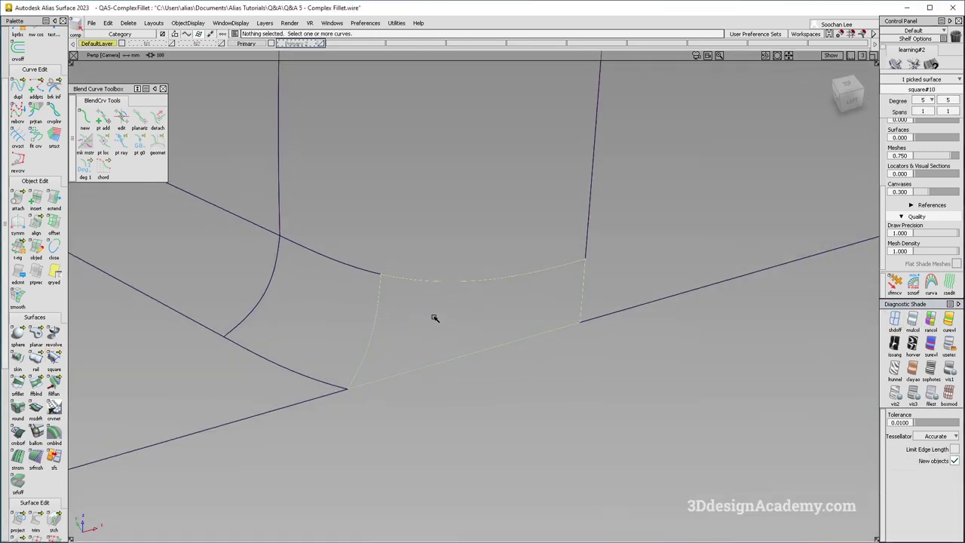
pyautogui.keyDown('alt'); pyautogui.keyDown('shift'); pyautogui.moveTo(433, 322); pyautogui.dragTo(500, 308); pyautogui.keyUp('shift'); pyautogui.keyUp('alt')
pyautogui.keyDown('alt'); pyautogui.keyDown('shift'); pyautogui.moveTo(445, 406); pyautogui.dragTo(432, 345); pyautogui.keyUp('shift'); pyautogui.keyUp('alt')
pyautogui.click(480, 279)
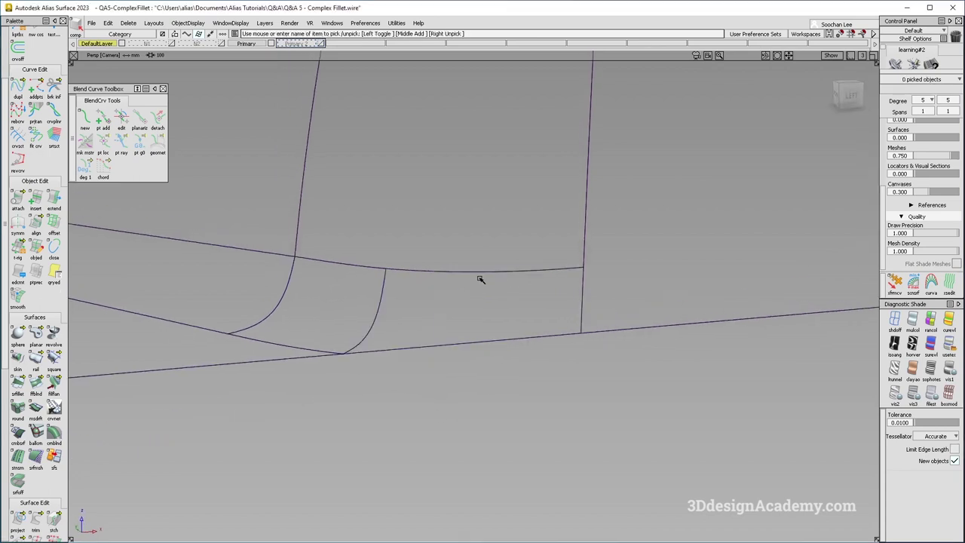
pyautogui.keyDown('alt'); pyautogui.keyDown('shift'); pyautogui.moveTo(480, 279); pyautogui.dragTo(494, 329); pyautogui.keyUp('shift'); pyautogui.keyUp('alt')
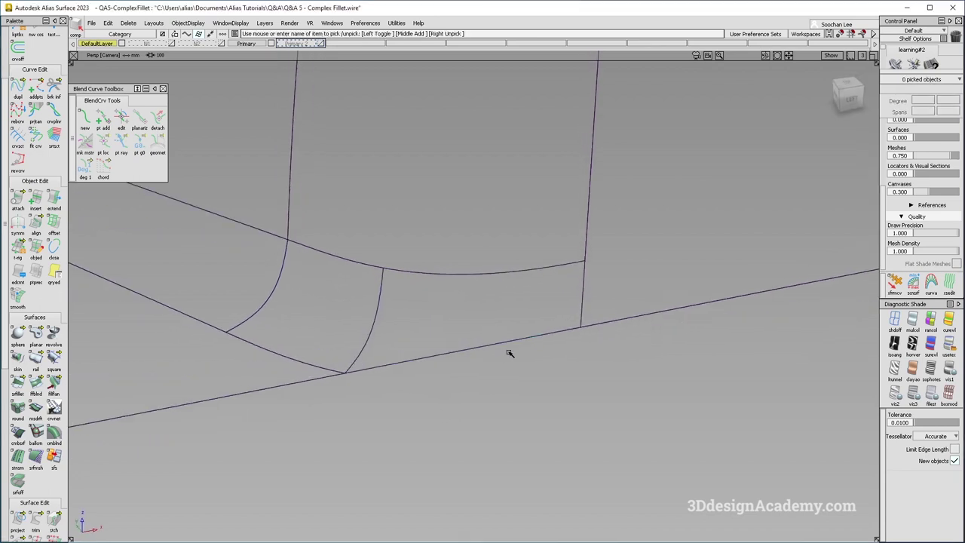
pyautogui.keyDown('alt'); pyautogui.keyDown('shift'); pyautogui.moveTo(509, 353); pyautogui.dragTo(485, 414); pyautogui.keyUp('shift'); pyautogui.keyUp('alt')
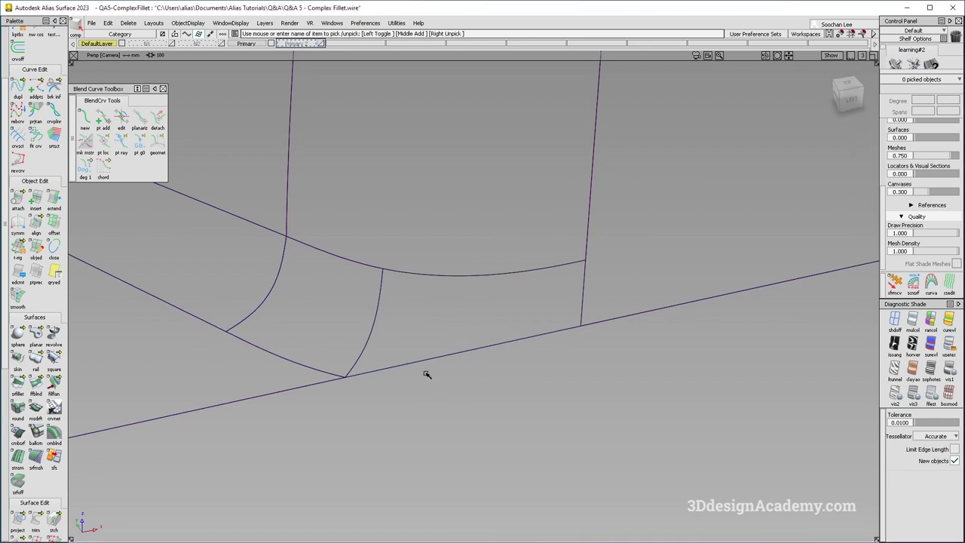
# Add surface continuity locators to the three patch edges shared with the lower fillet, vertical fillet and wall
pyautogui.keyDown('ctrl'); pyautogui.keyDown('shift'); pyautogui.moveTo(351, 422); pyautogui.dragTo(321, 331); pyautogui.keyUp('shift'); pyautogui.keyUp('ctrl')
pyautogui.scroll(-10, 37, 453)
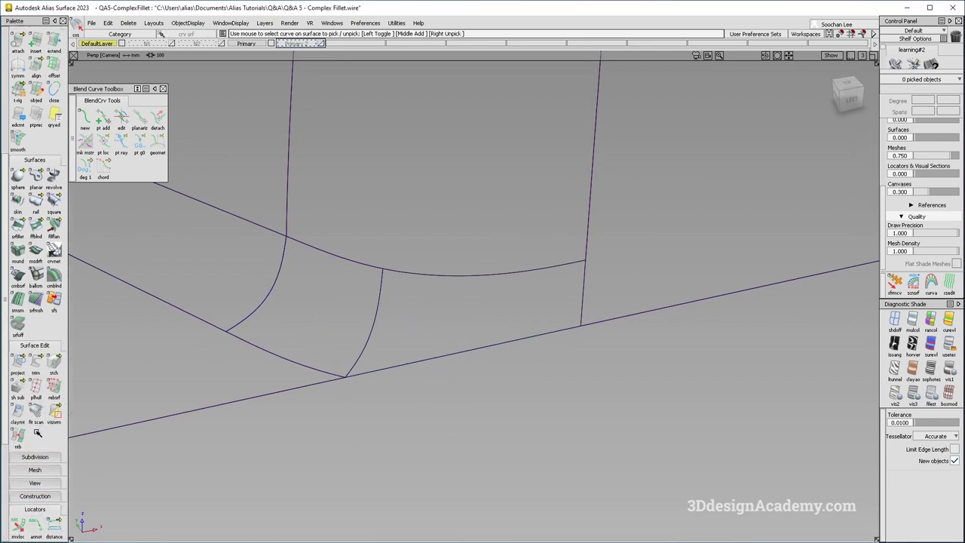
pyautogui.click(17, 531)
pyautogui.click(371, 328)
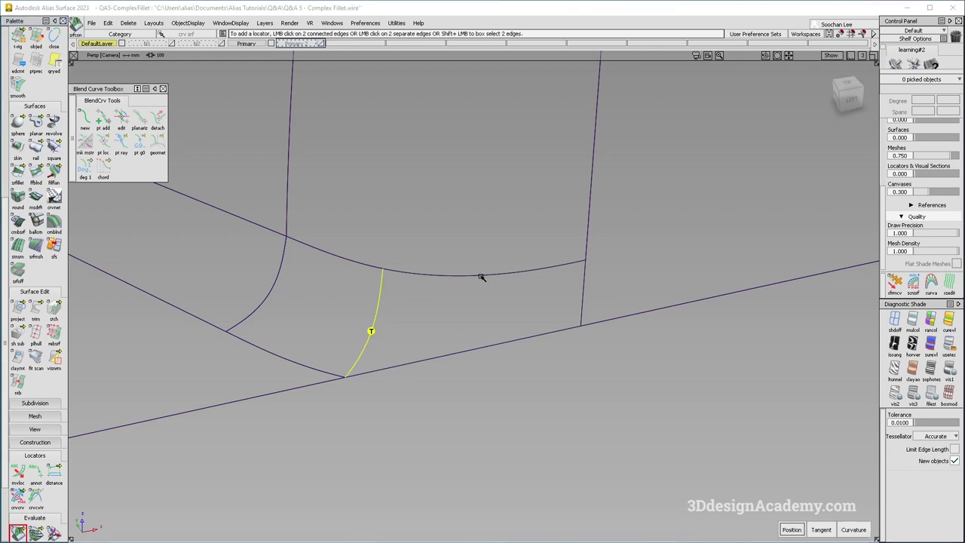
pyautogui.click(581, 291)
pyautogui.click(464, 387)
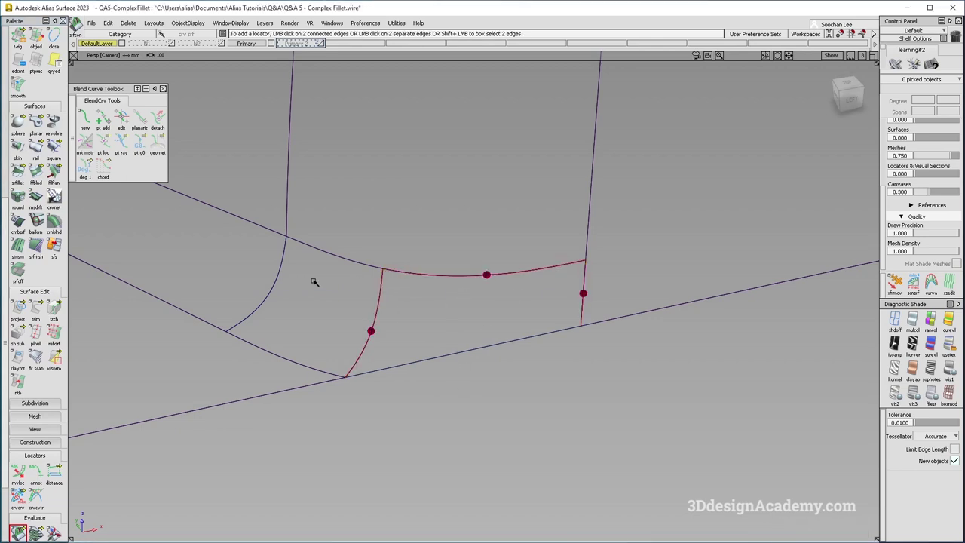
# Align the patch's upper edge to the vertical fillet with G2 continuity, removing its history and setting Position Influence to 1.0000
pyautogui.scroll(4, 46, 113)
pyautogui.doubleClick(36, 124)
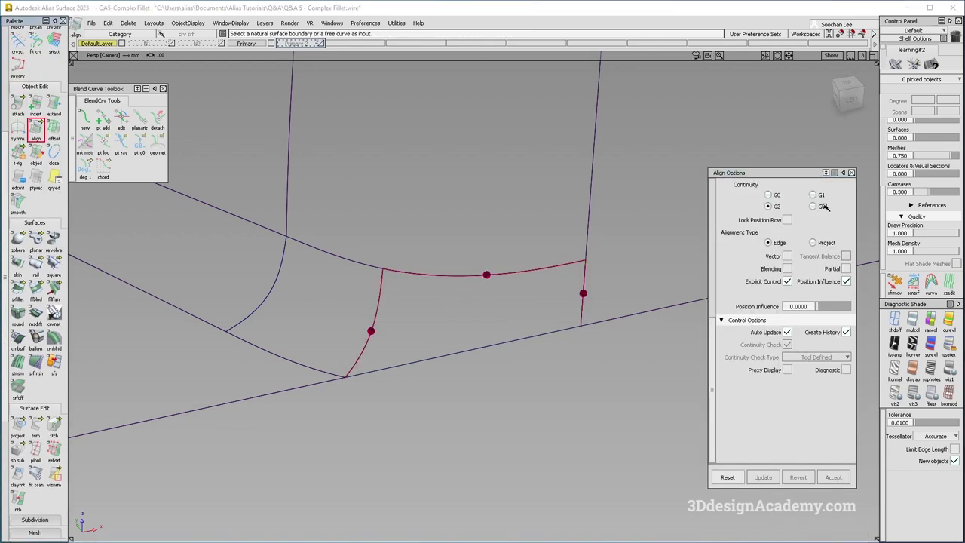
pyautogui.click(507, 277)
pyautogui.press('Return')
pyautogui.click(512, 279)
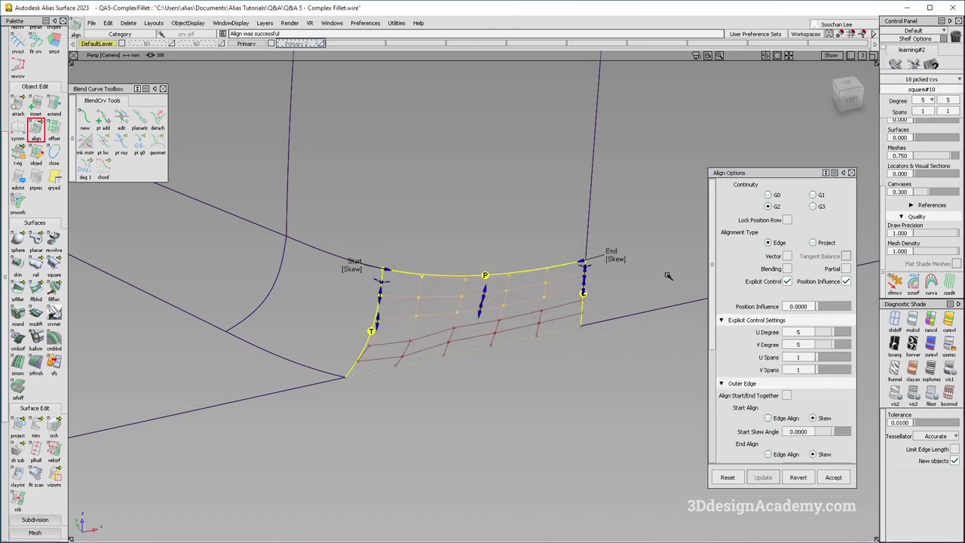
pyautogui.moveTo(827, 307); pyautogui.dragTo(872, 311)
pyautogui.keyDown('alt'); pyautogui.keyDown('shift'); pyautogui.moveTo(510, 301); pyautogui.dragTo(526, 345); pyautogui.keyUp('shift'); pyautogui.keyUp('alt')
pyautogui.click(386, 312)
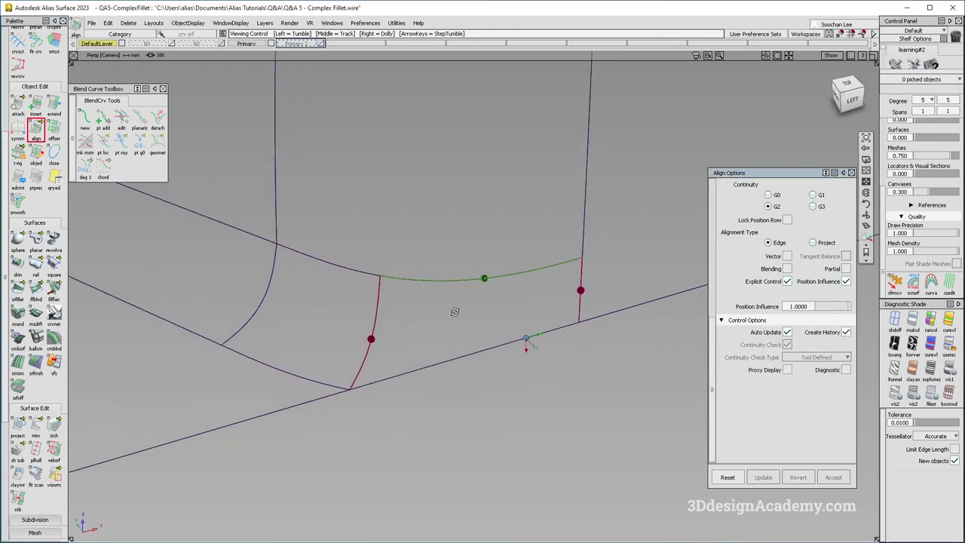
# Align the patch's edge on the wall side with G2 continuity, removing its history and turning on Partial
pyautogui.click(582, 282)
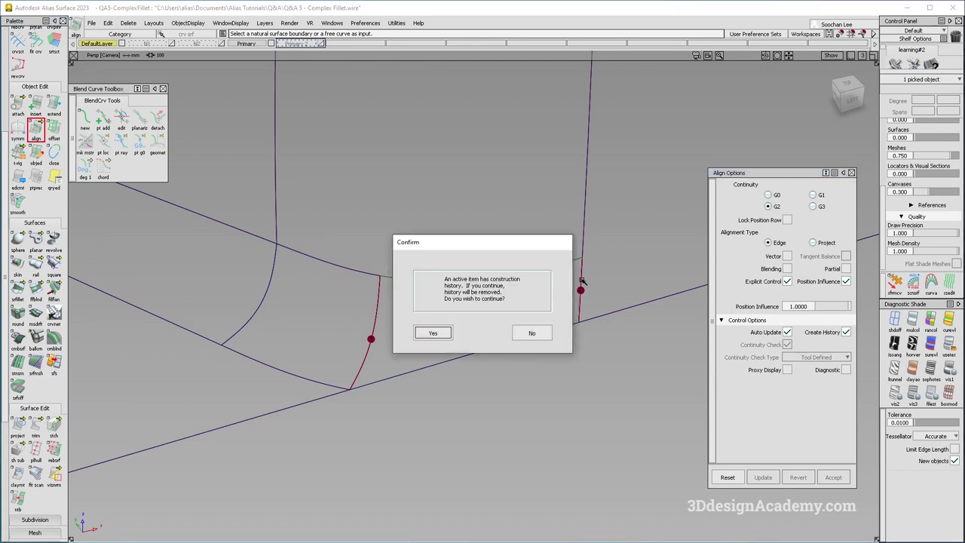
pyautogui.press('Return')
pyautogui.click(842, 270)
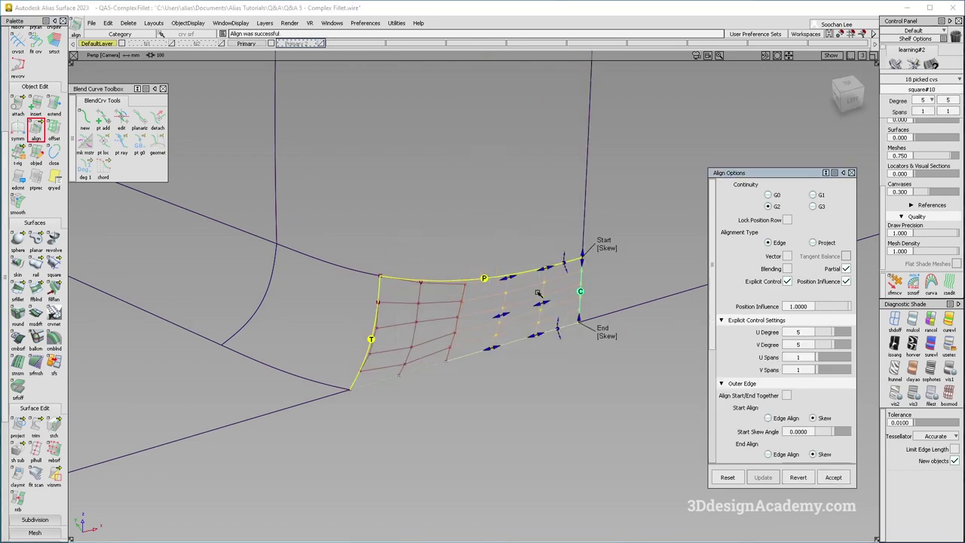
# Realign the patch's upper edge to the vertical fillet, confirming the removal of its construction history
pyautogui.keyDown('alt'); pyautogui.keyDown('shift'); pyautogui.moveTo(536, 293); pyautogui.dragTo(520, 276); pyautogui.keyUp('shift'); pyautogui.keyUp('alt')
pyautogui.scroll(5, 518, 279)
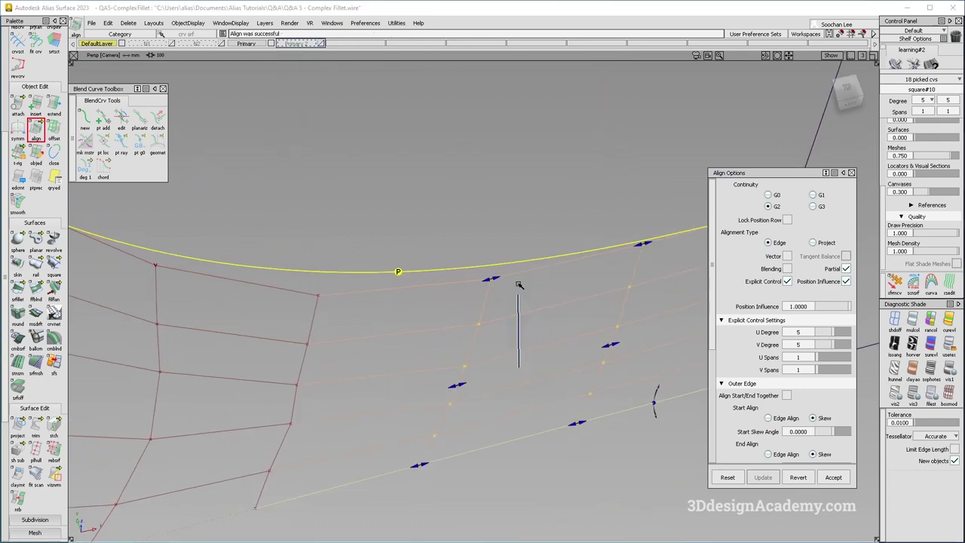
pyautogui.click(524, 264)
pyautogui.click(525, 265)
pyautogui.press('Return')
pyautogui.keyDown('alt'); pyautogui.keyDown('shift'); pyautogui.moveTo(556, 265); pyautogui.dragTo(619, 273); pyautogui.keyUp('shift'); pyautogui.keyUp('alt')
pyautogui.scroll(-4, 618, 274)
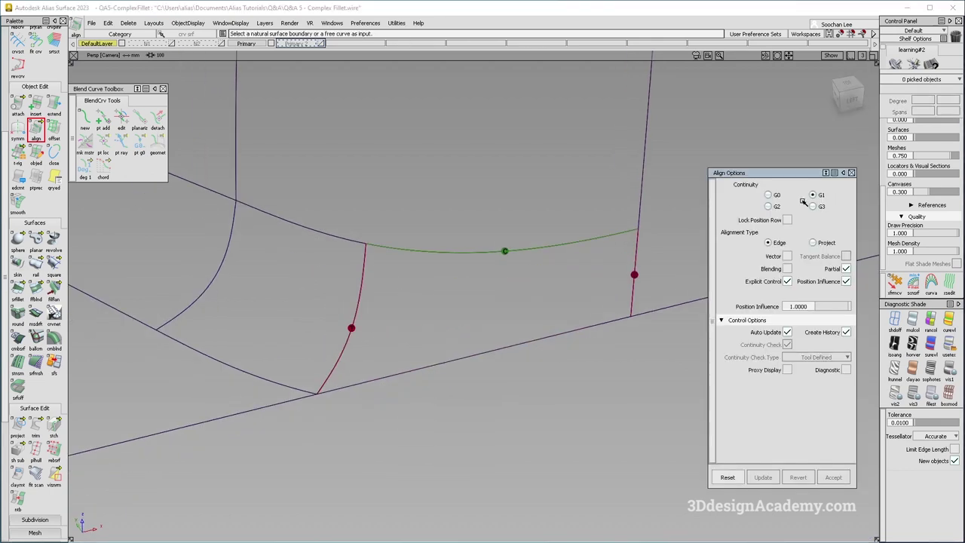
# Align the patch edge next to the lower fillet with G1 continuity, removing its history and turning on Vector
pyautogui.click(361, 294)
pyautogui.click(425, 310)
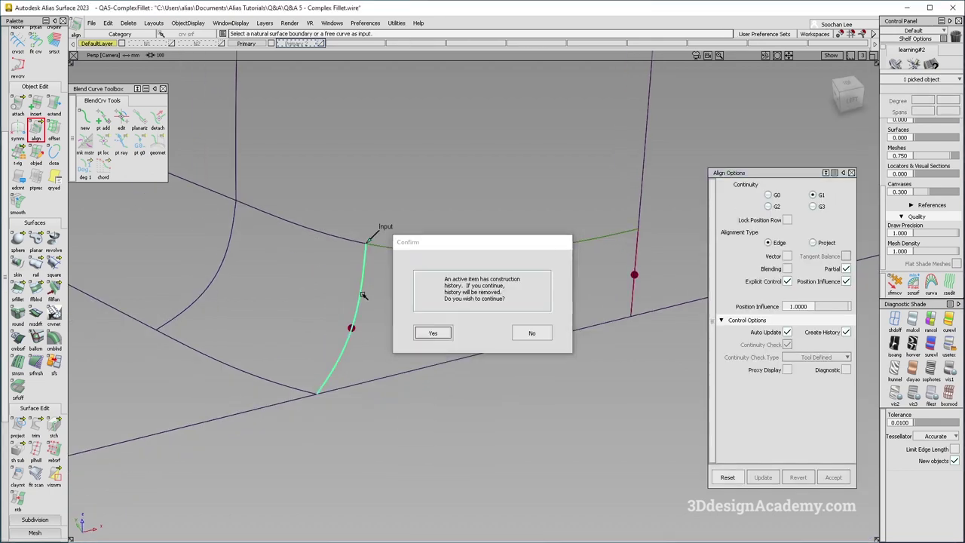
pyautogui.press('Return')
pyautogui.click(785, 258)
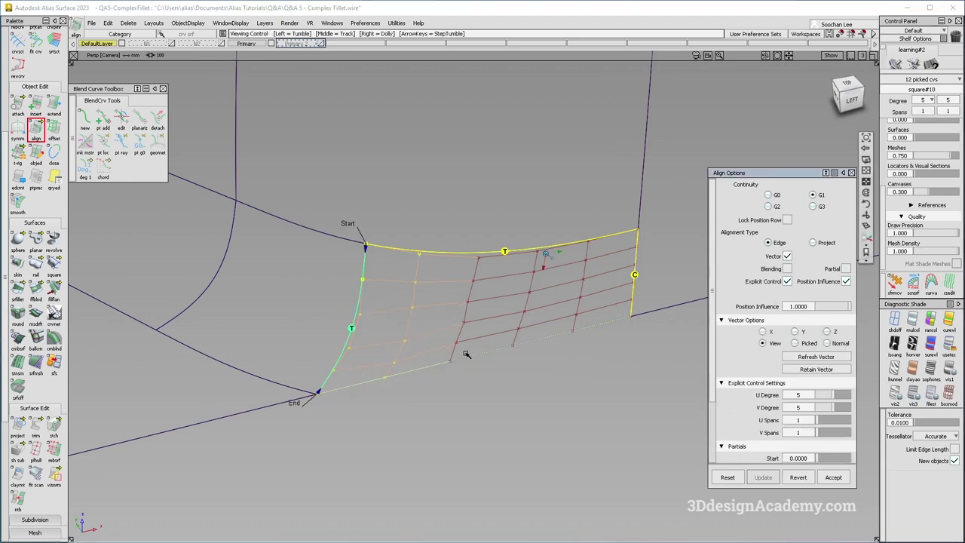
pyautogui.keyDown('alt'); pyautogui.keyDown('shift'); pyautogui.moveTo(465, 355); pyautogui.dragTo(456, 374); pyautogui.keyUp('shift'); pyautogui.keyUp('alt')
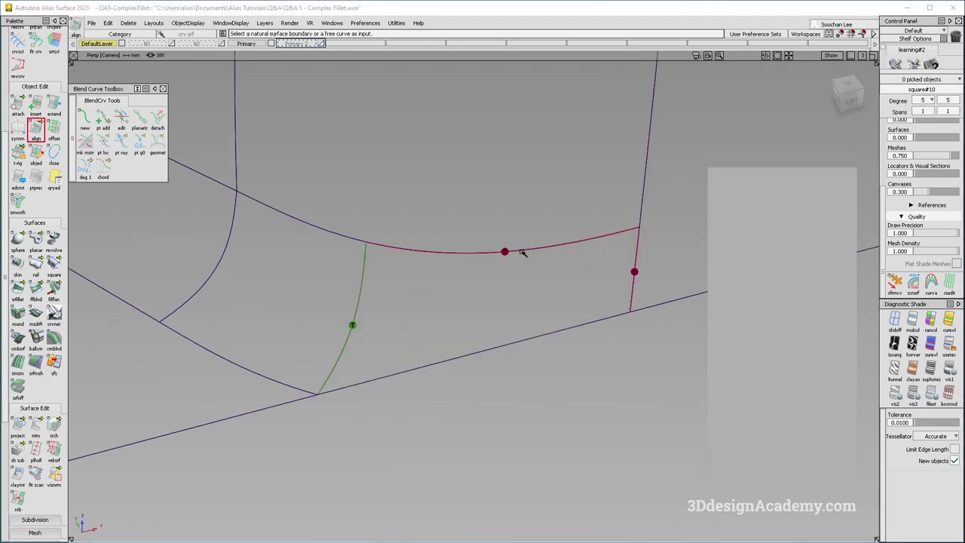
# Try realigning the patch's upper edge to the vertical fillet with G1 continuity, and undo the latest alignment changes
pyautogui.click(524, 252)
pyautogui.press('Return')
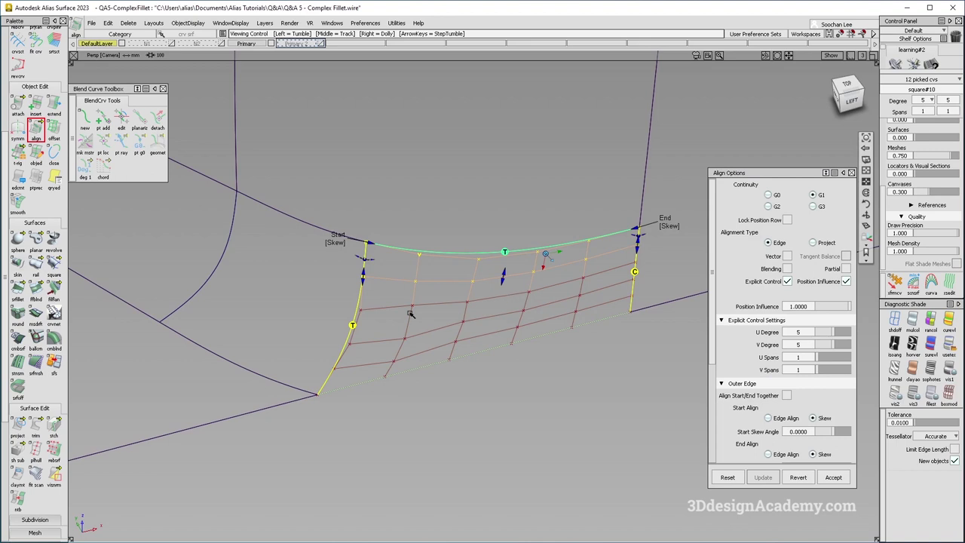
pyautogui.click(810, 481)
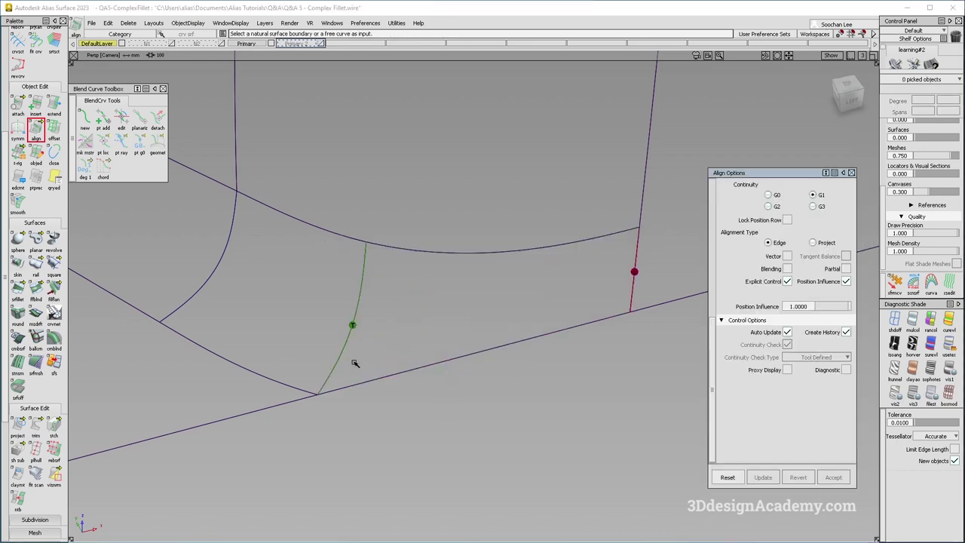
pyautogui.hotkey('ctrl', 'z')
pyautogui.hotkey('ctrl', 'z')
# Check surface continuity along the patch's upper edge and the edge next to the lower fillet, with Show Comb turned on
pyautogui.scroll(-7, 19, 498)
pyautogui.click(18, 477)
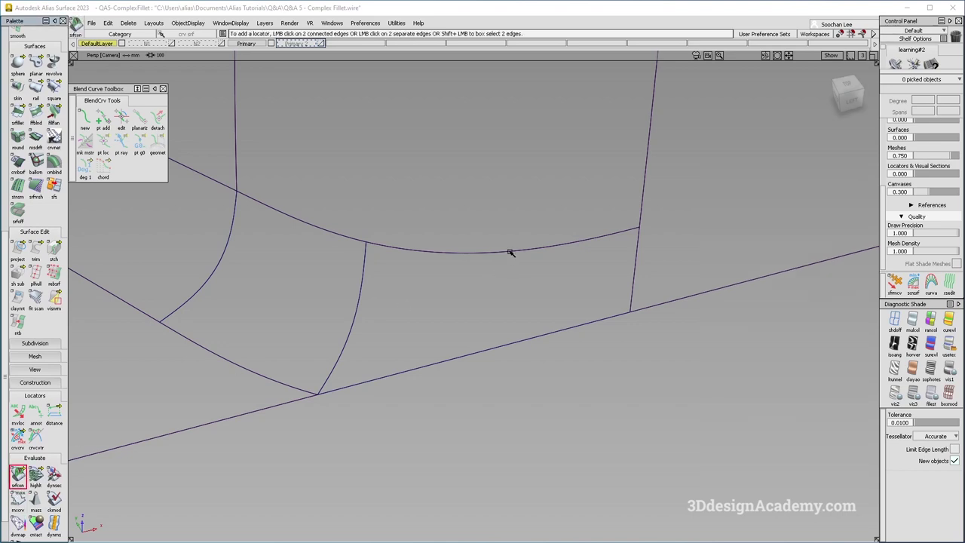
pyautogui.click(509, 255)
pyautogui.keyDown('alt'); pyautogui.keyDown('shift'); pyautogui.moveTo(514, 304); pyautogui.dragTo(502, 303); pyautogui.keyUp('shift'); pyautogui.keyUp('alt')
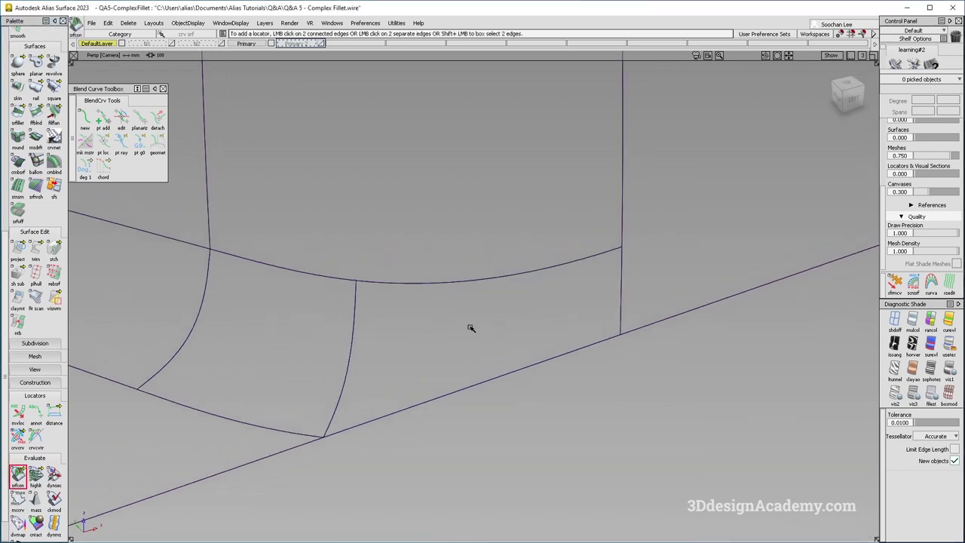
pyautogui.doubleClick(21, 479)
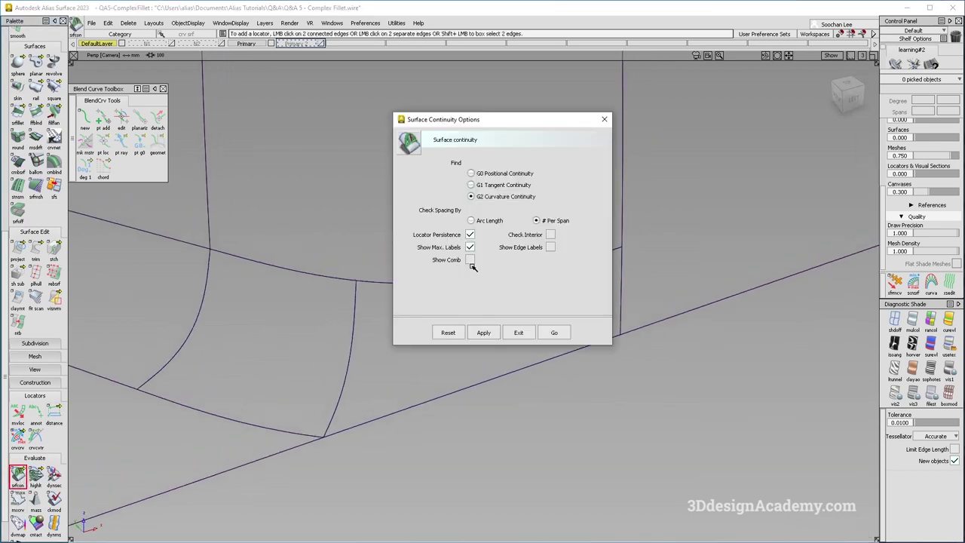
pyautogui.click(559, 333)
pyautogui.click(511, 279)
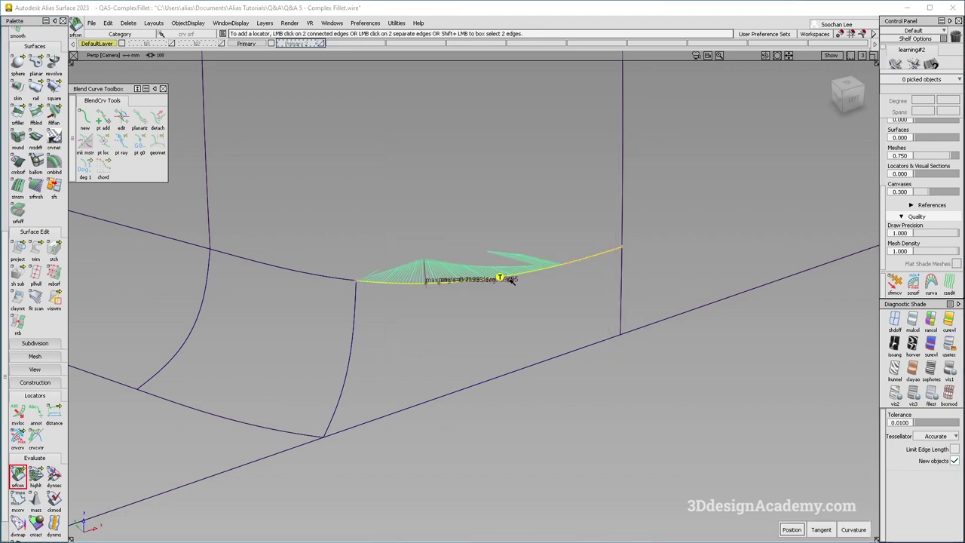
pyautogui.click(356, 341)
pyautogui.keyDown('alt'); pyautogui.keyDown('shift'); pyautogui.moveTo(450, 332); pyautogui.dragTo(457, 359); pyautogui.keyUp('shift'); pyautogui.keyUp('alt')
pyautogui.keyDown('ctrl'); pyautogui.keyDown('shift'); pyautogui.moveTo(459, 360); pyautogui.dragTo(392, 293, button='right'); pyautogui.keyUp('shift'); pyautogui.keyUp('ctrl')
pyautogui.keyDown('ctrl'); pyautogui.keyDown('shift'); pyautogui.moveTo(421, 297); pyautogui.dragTo(375, 10); pyautogui.keyUp('shift'); pyautogui.keyUp('ctrl')
# Review the Continuity tolerances in the Construction Options
pyautogui.click(365, 22)
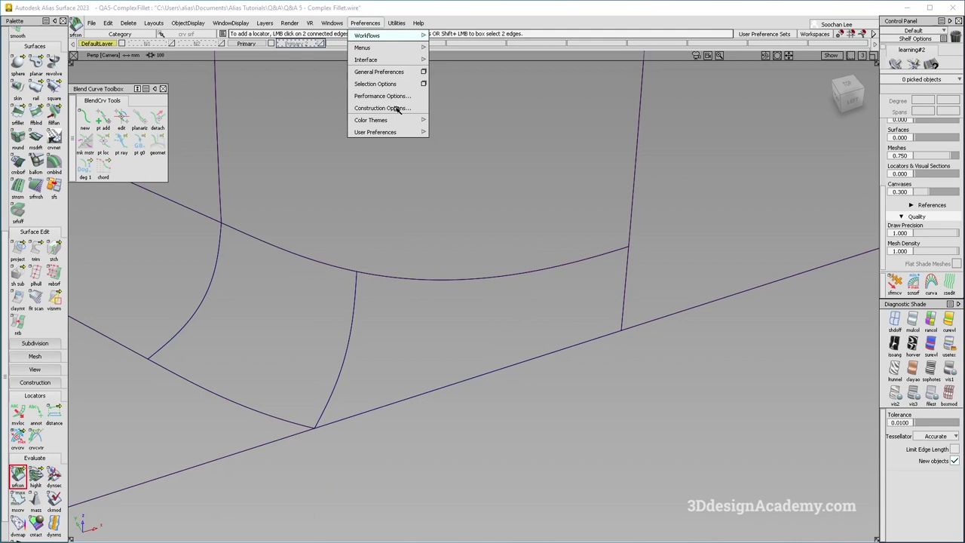
pyautogui.click(398, 110)
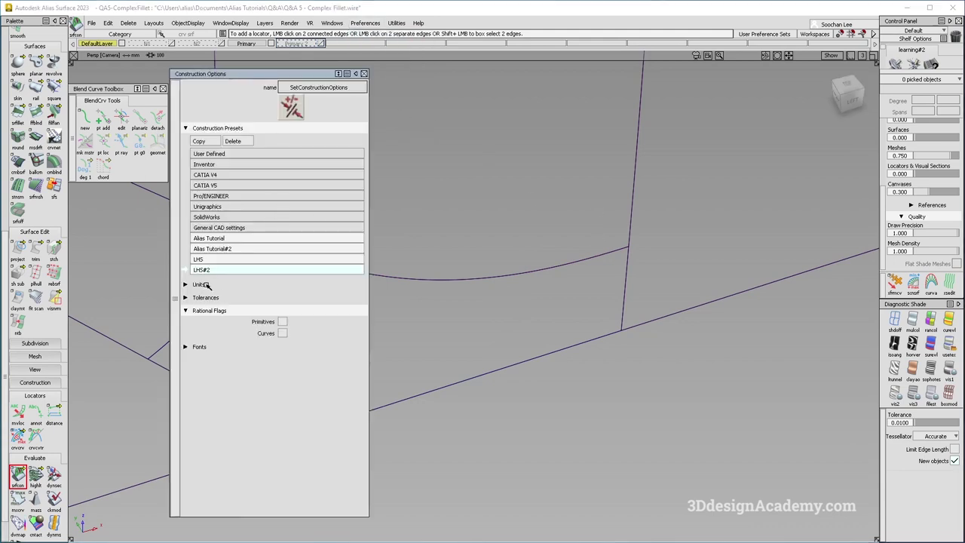
pyautogui.moveTo(269, 76); pyautogui.dragTo(481, 78)
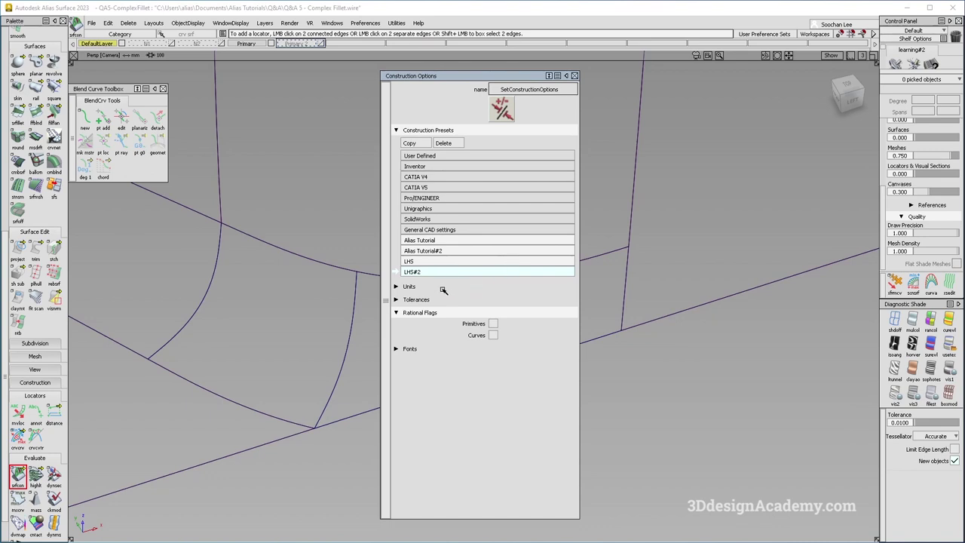
pyautogui.click(425, 302)
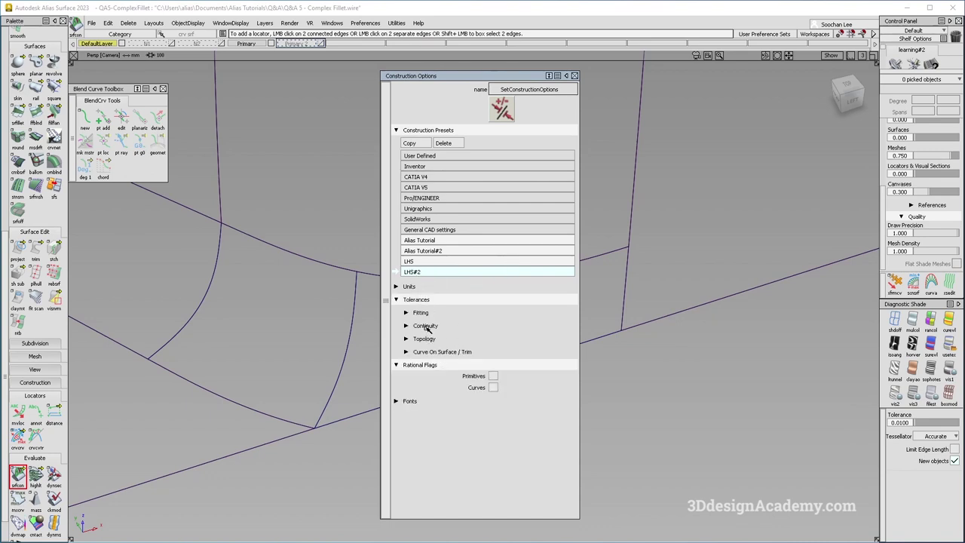
pyautogui.click(425, 325)
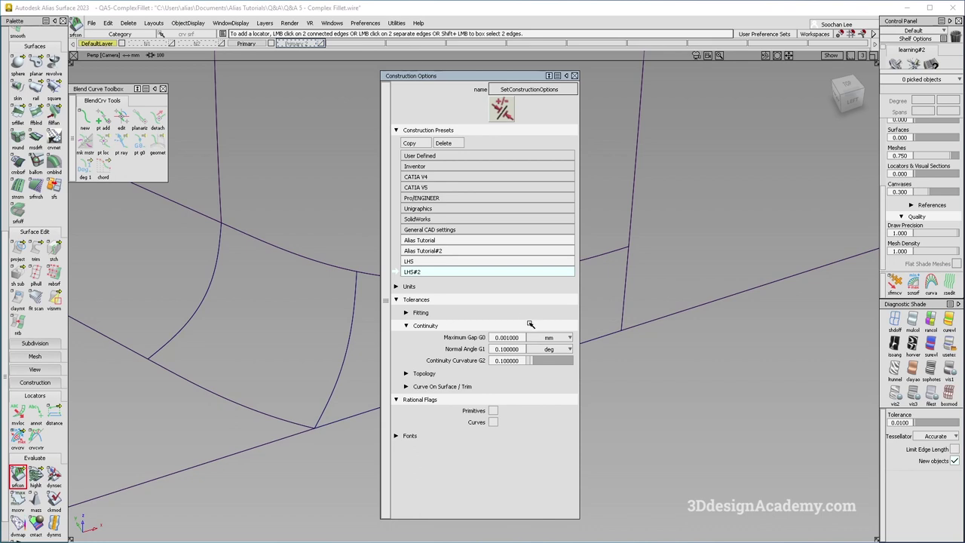
pyautogui.click(576, 77)
# Shade the surfaces with the Showroom texture and examine the highlight flow across the fillet corner
pyautogui.keyDown('alt'); pyautogui.keyDown('shift'); pyautogui.moveTo(536, 279); pyautogui.dragTo(442, 322, button='right'); pyautogui.keyUp('shift'); pyautogui.keyUp('alt')
pyautogui.keyDown('alt'); pyautogui.keyDown('shift'); pyautogui.moveTo(442, 323); pyautogui.dragTo(405, 409); pyautogui.keyUp('shift'); pyautogui.keyUp('alt')
pyautogui.scroll(-3, 515, 307)
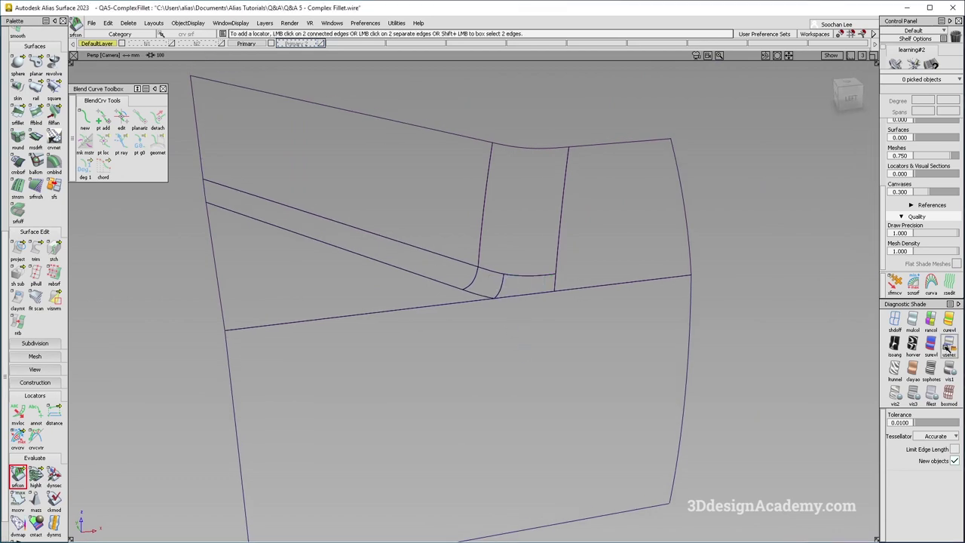
pyautogui.click(947, 345)
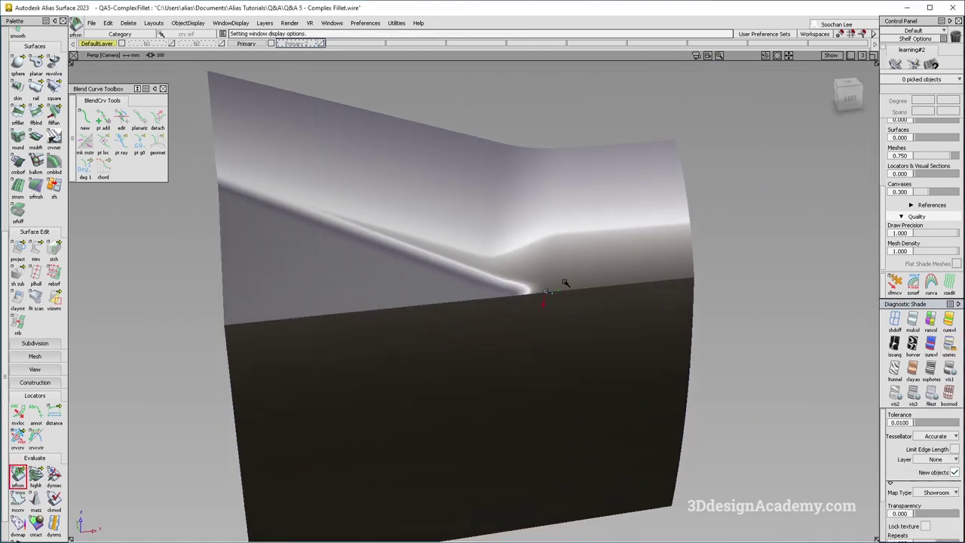
pyautogui.keyDown('alt'); pyautogui.keyDown('shift'); pyautogui.moveTo(558, 289); pyautogui.dragTo(566, 337, button='right'); pyautogui.keyUp('shift'); pyautogui.keyUp('alt')
pyautogui.keyDown('ctrl'); pyautogui.keyDown('shift'); pyautogui.moveTo(566, 337); pyautogui.dragTo(448, 225, button='right'); pyautogui.keyUp('shift'); pyautogui.keyUp('ctrl')
pyautogui.keyDown('alt'); pyautogui.keyDown('shift'); pyautogui.moveTo(448, 225); pyautogui.dragTo(445, 264); pyautogui.keyUp('shift'); pyautogui.keyUp('alt')
pyautogui.moveTo(344, 241); pyautogui.dragTo(475, 253)
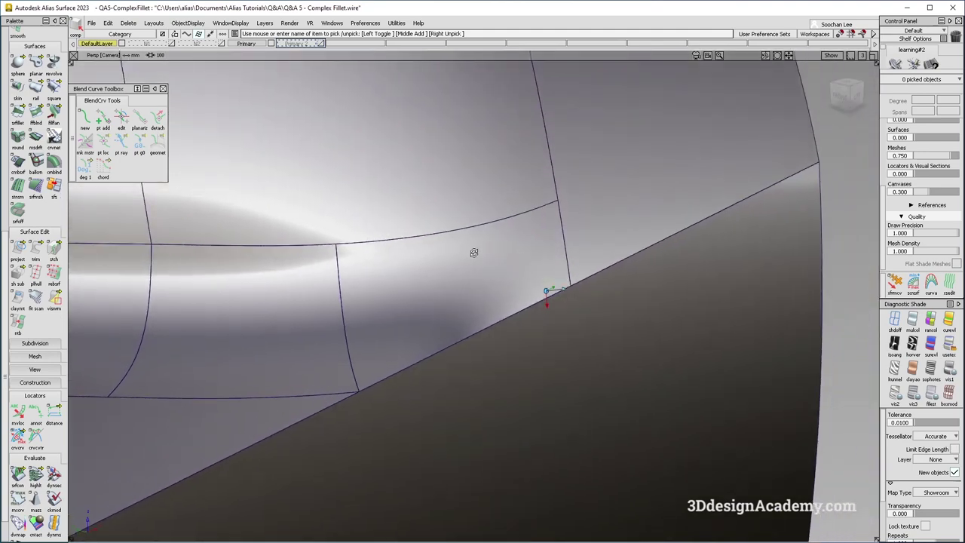
pyautogui.keyDown('alt'); pyautogui.keyDown('shift'); pyautogui.moveTo(422, 332); pyautogui.dragTo(379, 348); pyautogui.keyUp('shift'); pyautogui.keyUp('alt')
# Recheck surface continuity on the shaded patch's upper edge and on its edge next to the lower fillet
pyautogui.click(16, 478)
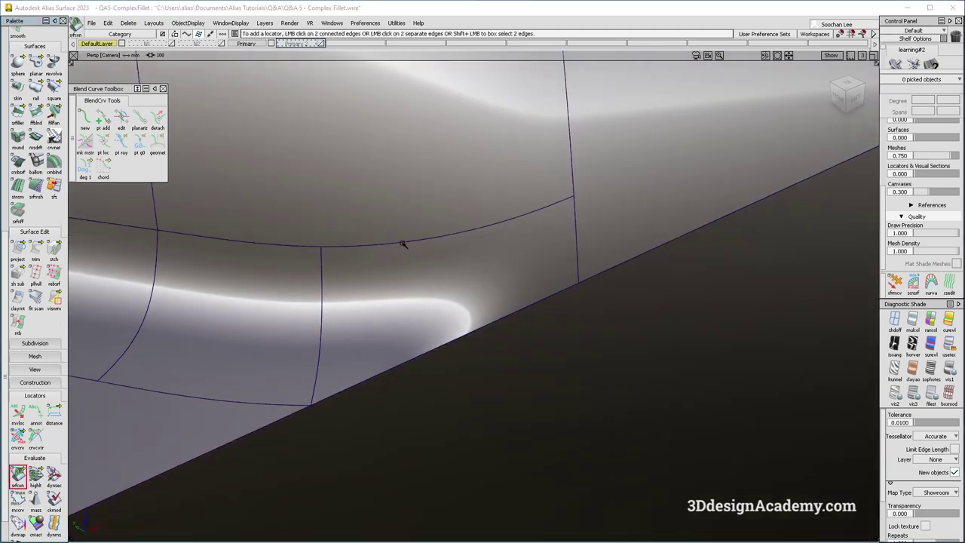
pyautogui.click(402, 244)
pyautogui.click(323, 290)
pyautogui.keyDown('alt'); pyautogui.keyDown('shift'); pyautogui.moveTo(413, 299); pyautogui.dragTo(426, 231); pyautogui.keyUp('shift'); pyautogui.keyUp('alt')
pyautogui.keyDown('alt'); pyautogui.keyDown('shift'); pyautogui.moveTo(426, 231); pyautogui.dragTo(415, 317, button='right'); pyautogui.keyUp('shift'); pyautogui.keyUp('alt')
# Realign the shaded patch's upper edge to the vertical fillet with G1 continuity
pyautogui.keyDown('ctrl'); pyautogui.keyDown('shift'); pyautogui.moveTo(348, 251); pyautogui.dragTo(305, 256); pyautogui.keyUp('shift'); pyautogui.keyUp('ctrl')
pyautogui.scroll(3, 37, 137)
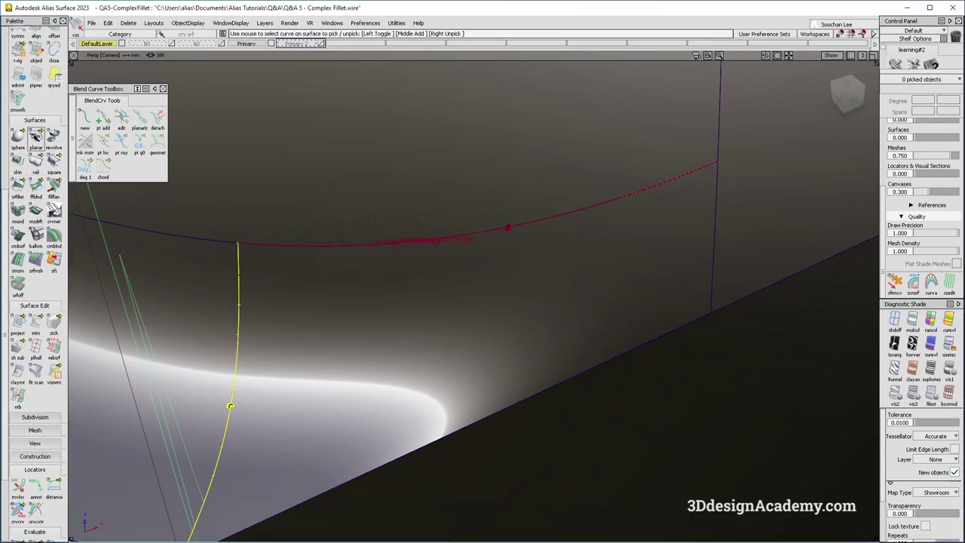
pyautogui.scroll(3, 36, 136)
pyautogui.doubleClick(35, 85)
pyautogui.click(487, 230)
pyautogui.click(487, 231)
pyautogui.keyDown('alt'); pyautogui.keyDown('shift'); pyautogui.moveTo(390, 291); pyautogui.dragTo(353, 304); pyautogui.keyUp('shift'); pyautogui.keyUp('alt')
pyautogui.keyDown('alt'); pyautogui.keyDown('shift'); pyautogui.moveTo(353, 304); pyautogui.dragTo(480, 291, button='right'); pyautogui.keyUp('shift'); pyautogui.keyUp('alt')
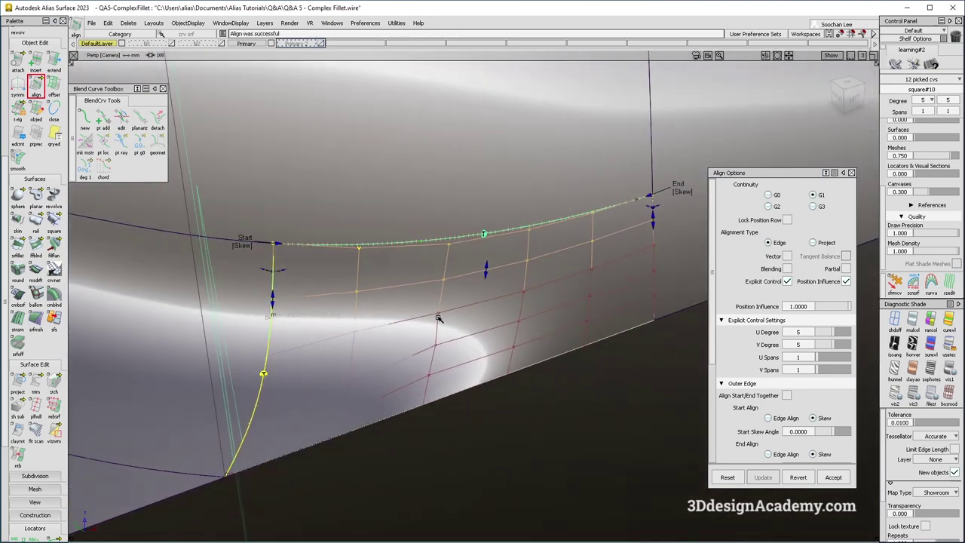
# Delete the patch's construction history
pyautogui.keyDown('ctrl'); pyautogui.keyDown('shift'); pyautogui.moveTo(454, 325); pyautogui.dragTo(467, 279); pyautogui.keyUp('shift'); pyautogui.keyUp('ctrl')
pyautogui.click(129, 24)
pyautogui.click(139, 50)
pyautogui.click(397, 340)
# Adjust the patch's interior CV nearest the lower fillet along the surface normal, using a modified mouse sensitivity
pyautogui.keyDown('ctrl'); pyautogui.keyDown('shift'); pyautogui.moveTo(381, 343); pyautogui.dragTo(365, 351, button='right'); pyautogui.keyUp('shift'); pyautogui.keyUp('ctrl')
pyautogui.keyDown('ctrl'); pyautogui.keyDown('shift'); pyautogui.moveTo(365, 352); pyautogui.dragTo(340, 328); pyautogui.keyUp('shift'); pyautogui.keyUp('ctrl')
pyautogui.moveTo(340, 329); pyautogui.dragTo(377, 343)
pyautogui.keyDown('alt'); pyautogui.keyDown('shift'); pyautogui.moveTo(378, 343); pyautogui.dragTo(365, 290); pyautogui.keyUp('shift'); pyautogui.keyUp('alt')
pyautogui.click(895, 283)
pyautogui.click(353, 355)
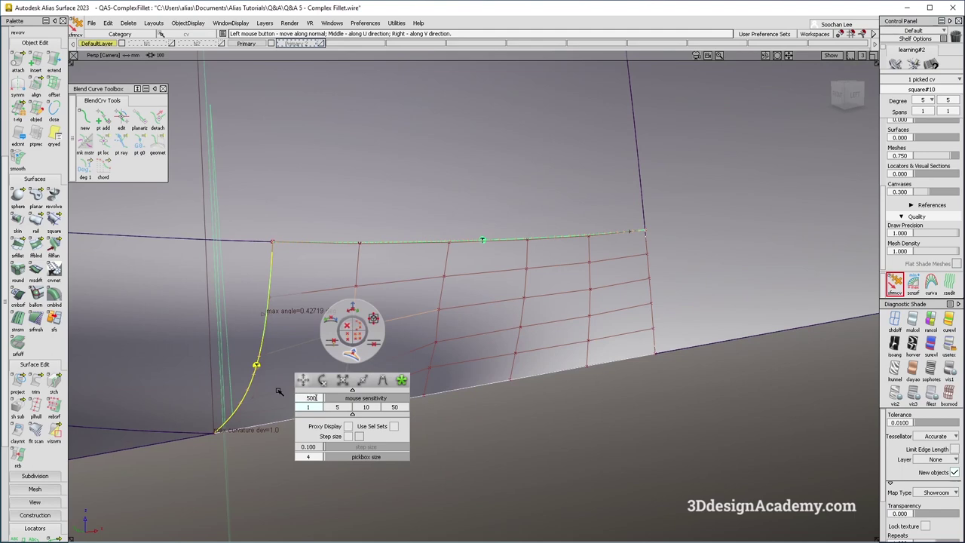
pyautogui.keyDown('alt'); pyautogui.keyDown('shift'); pyautogui.moveTo(382, 347); pyautogui.dragTo(394, 325); pyautogui.keyUp('shift'); pyautogui.keyUp('alt')
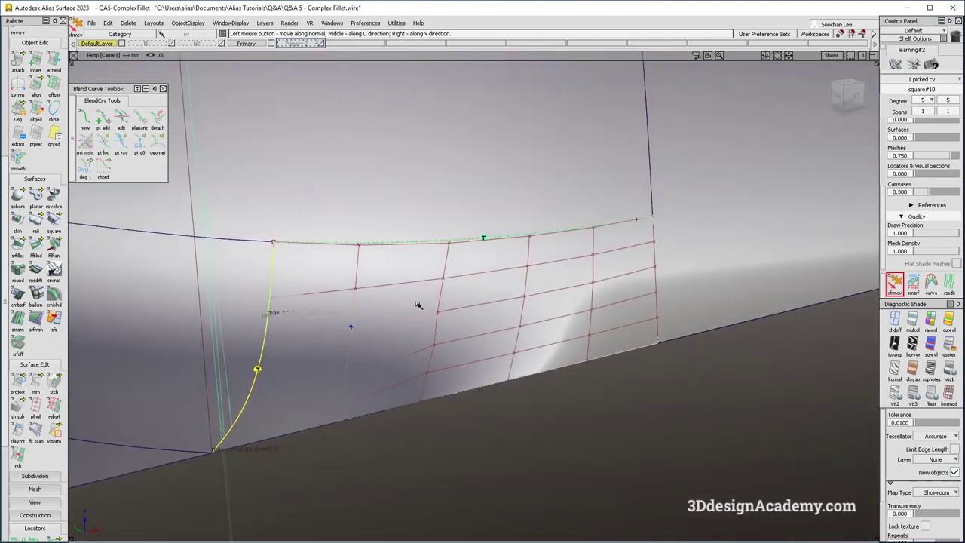
pyautogui.keyDown('alt'); pyautogui.keyDown('shift'); pyautogui.moveTo(426, 304); pyautogui.dragTo(448, 354); pyautogui.keyUp('shift'); pyautogui.keyUp('alt')
pyautogui.click(448, 354)
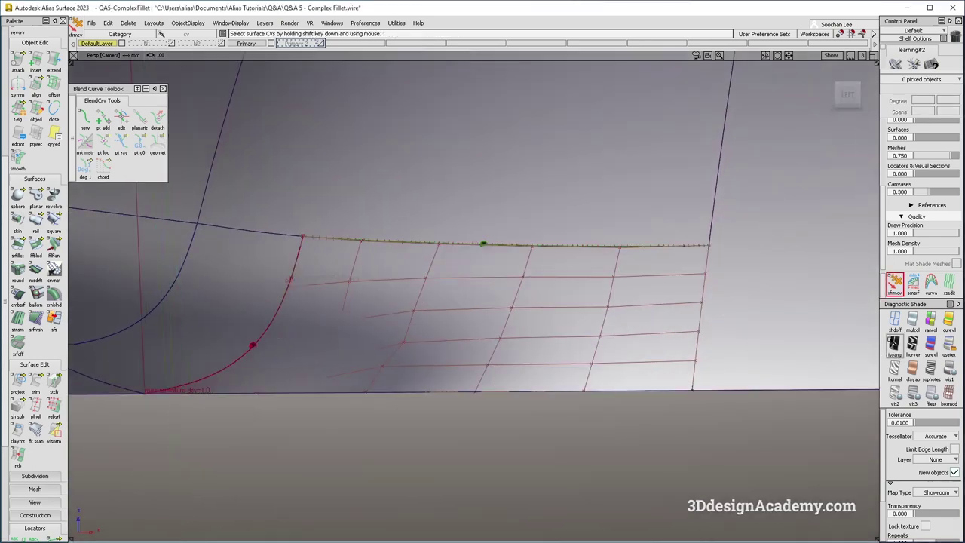
# Turn off the shading and check G2 curvature continuity with combs on the patch's upper edge and its lower fillet edge
pyautogui.click(895, 319)
pyautogui.keyDown('alt'); pyautogui.keyDown('shift'); pyautogui.moveTo(338, 326); pyautogui.dragTo(384, 414); pyautogui.keyUp('shift'); pyautogui.keyUp('alt')
pyautogui.keyDown('ctrl'); pyautogui.keyDown('shift'); pyautogui.moveTo(272, 463); pyautogui.dragTo(263, 367, button='right'); pyautogui.keyUp('shift'); pyautogui.keyUp('ctrl')
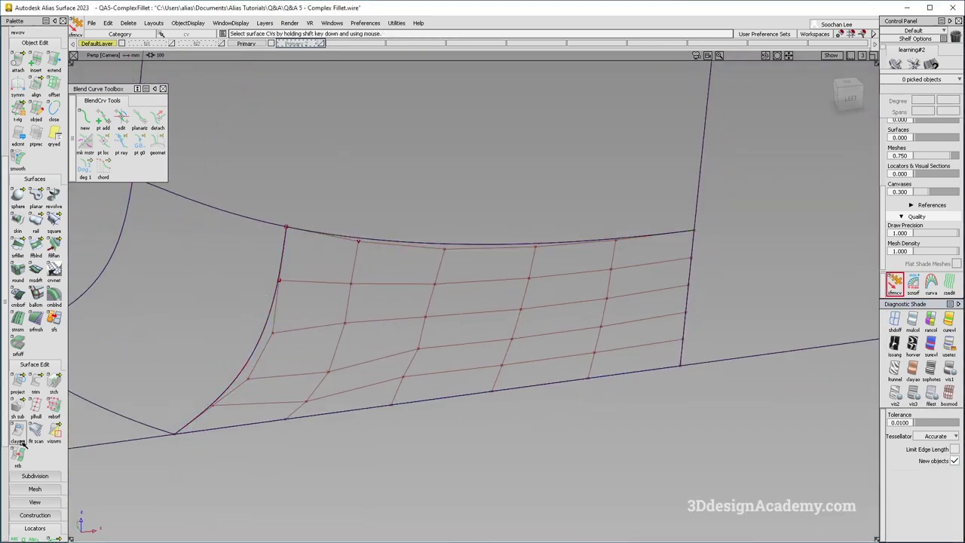
pyautogui.scroll(-3, 24, 442)
pyautogui.doubleClick(17, 519)
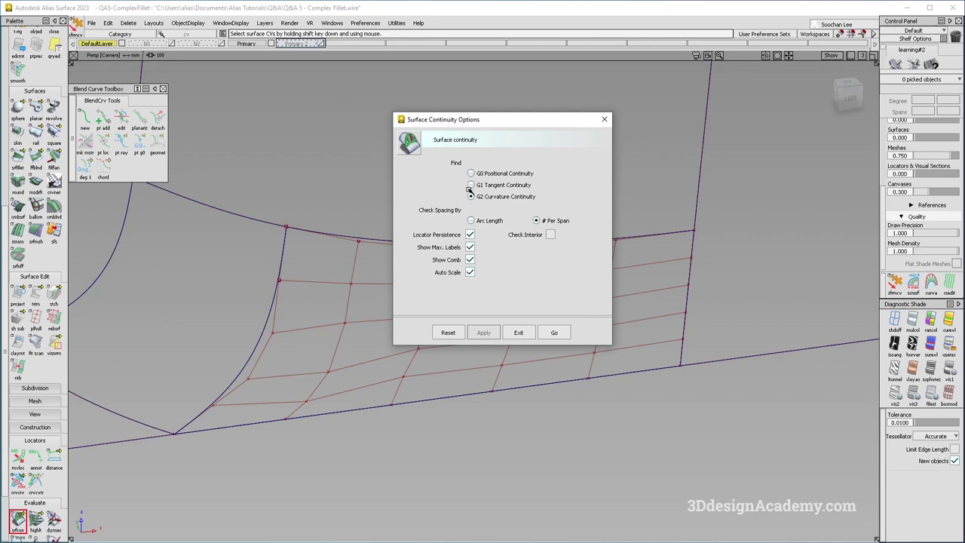
pyautogui.click(549, 333)
pyautogui.click(452, 248)
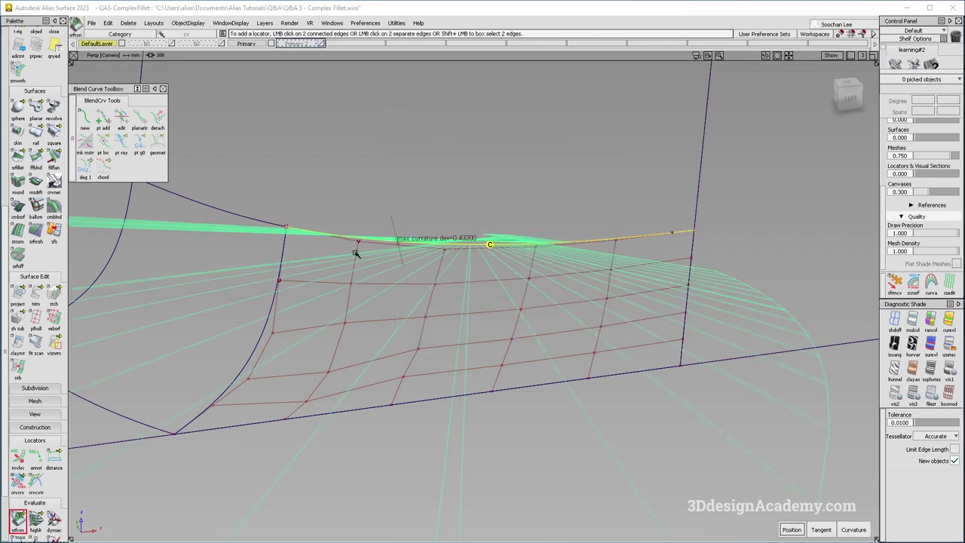
pyautogui.click(281, 259)
pyautogui.keyDown('alt'); pyautogui.keyDown('shift'); pyautogui.moveTo(356, 325); pyautogui.dragTo(399, 260); pyautogui.keyUp('shift'); pyautogui.keyUp('alt')
# Fine-tune the interior CV beside the lower fillet along the surface normal while watching the continuity combs
pyautogui.moveTo(351, 366)
pyautogui.keyDown('ctrl'); pyautogui.keyDown('shift'); pyautogui.mouseDown()
pyautogui.moveTo(342, 269)
pyautogui.moveTo(364, 304)
pyautogui.mouseUp(); pyautogui.keyUp('shift'); pyautogui.keyUp('ctrl')
pyautogui.click(350, 285)
pyautogui.click(896, 285)
pyautogui.press('space')
pyautogui.click(352, 355)
pyautogui.moveTo(370, 340); pyautogui.dragTo(368, 316)
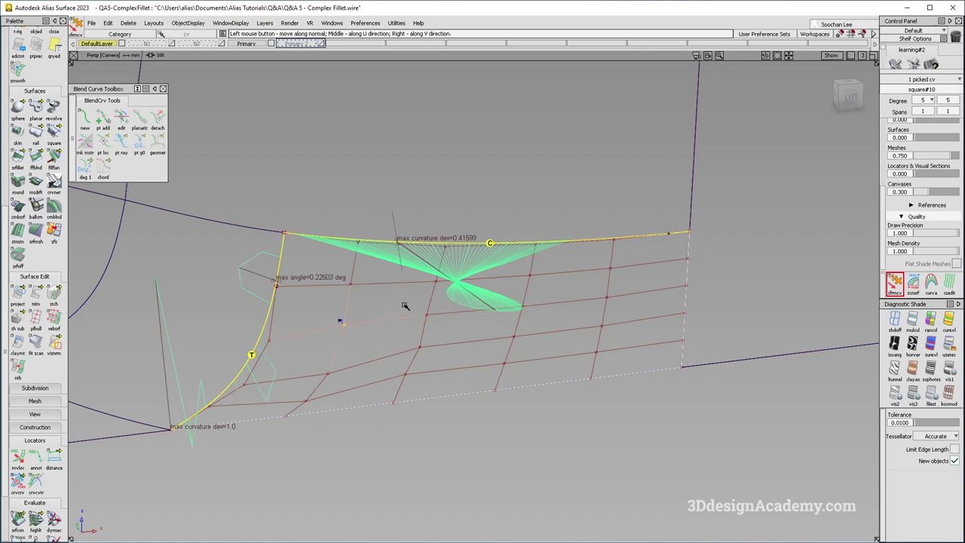
pyautogui.moveTo(411, 305); pyautogui.dragTo(408, 304)
pyautogui.moveTo(362, 315)
pyautogui.mouseDown()
pyautogui.moveTo(354, 307)
pyautogui.moveTo(368, 307)
pyautogui.mouseUp()
pyautogui.click(349, 286)
pyautogui.keyDown('alt'); pyautogui.keyDown('shift'); pyautogui.moveTo(518, 358); pyautogui.dragTo(414, 379); pyautogui.keyUp('shift'); pyautogui.keyUp('alt')
pyautogui.keyDown('ctrl'); pyautogui.keyDown('shift'); pyautogui.moveTo(405, 417); pyautogui.dragTo(404, 326); pyautogui.keyUp('shift'); pyautogui.keyUp('ctrl')
pyautogui.moveTo(519, 273)
pyautogui.keyDown('ctrl'); pyautogui.keyDown('shift'); pyautogui.mouseDown()
pyautogui.moveTo(433, 352)
pyautogui.moveTo(393, 369)
pyautogui.moveTo(399, 342)
pyautogui.mouseUp(); pyautogui.keyUp('shift'); pyautogui.keyUp('ctrl')
pyautogui.click(427, 354)
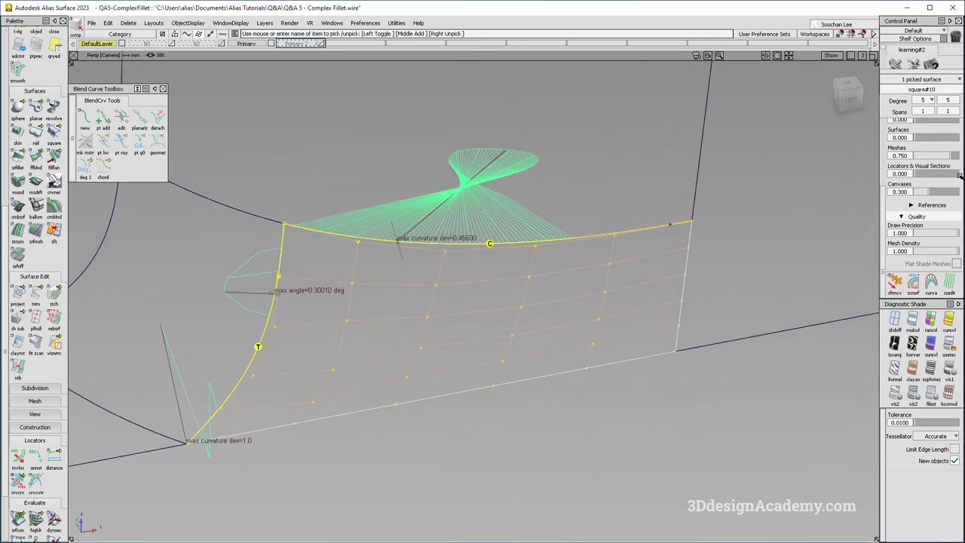
pyautogui.click(278, 453)
# Align the patch's edge next to the lower fillet with G1 continuity, turning on Vector with the Normal direction
pyautogui.scroll(5, 36, 98)
pyautogui.click(37, 101)
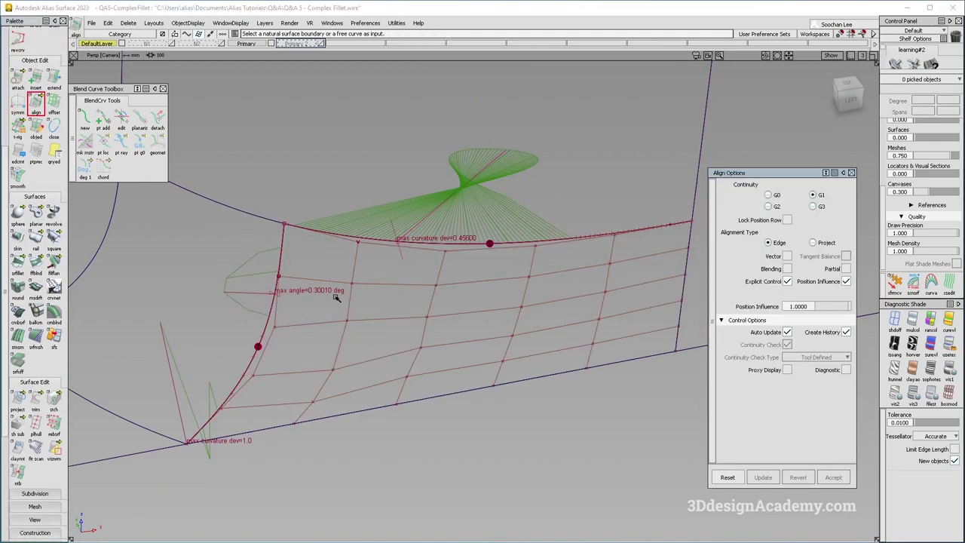
pyautogui.keyDown('alt'); pyautogui.keyDown('shift'); pyautogui.moveTo(366, 282); pyautogui.dragTo(439, 266, button='middle'); pyautogui.keyUp('shift'); pyautogui.keyUp('alt')
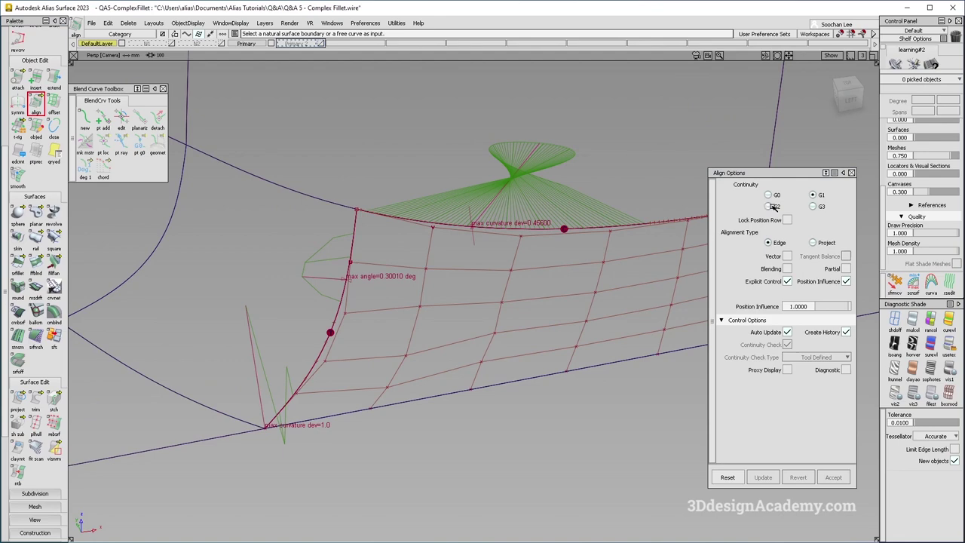
pyautogui.click(770, 205)
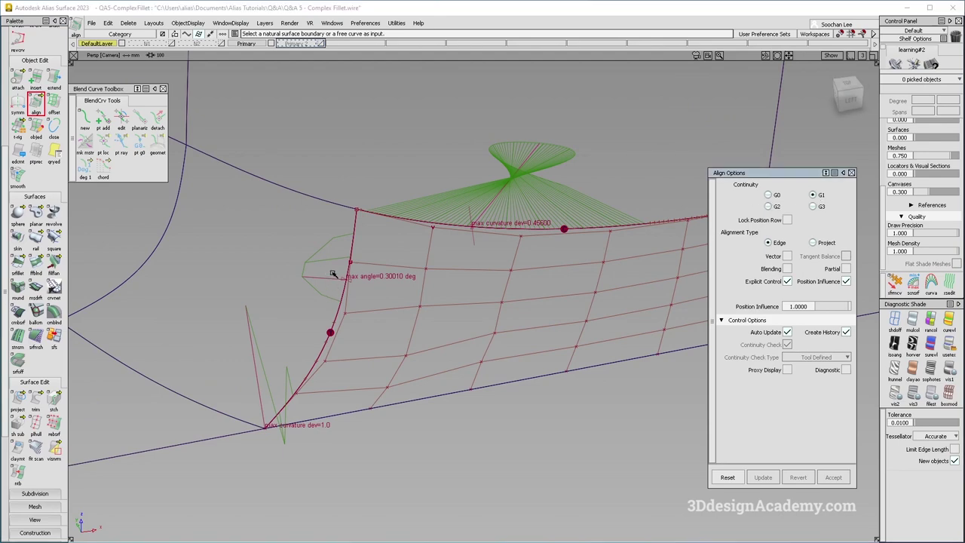
pyautogui.click(352, 250)
pyautogui.click(367, 266)
pyautogui.click(353, 250)
pyautogui.keyDown('alt'); pyautogui.keyDown('shift'); pyautogui.moveTo(437, 275); pyautogui.dragTo(457, 306); pyautogui.keyUp('shift'); pyautogui.keyUp('alt')
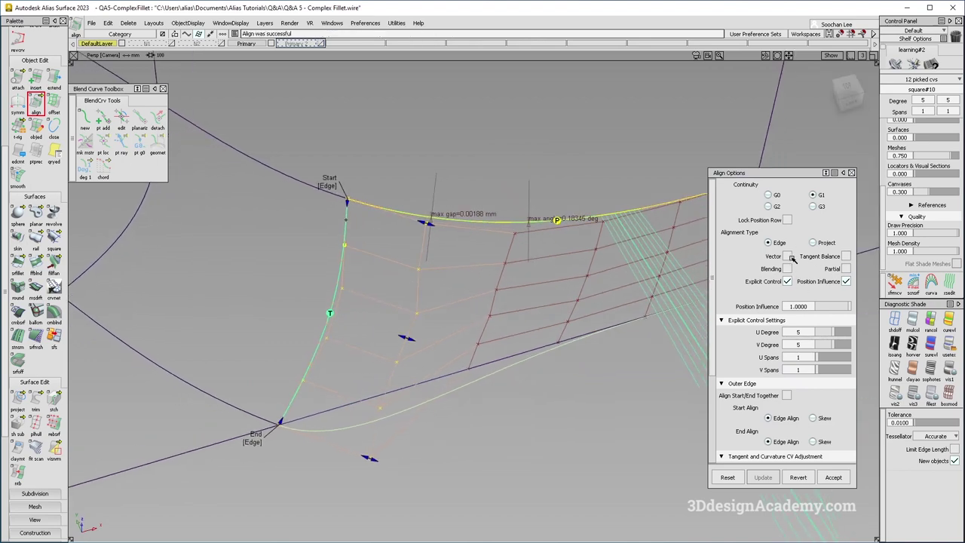
pyautogui.click(788, 257)
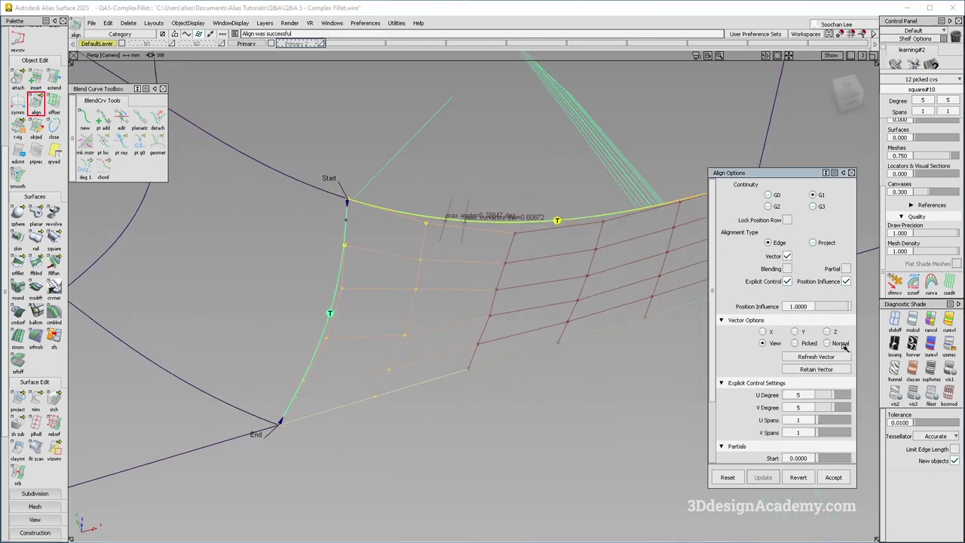
pyautogui.click(829, 343)
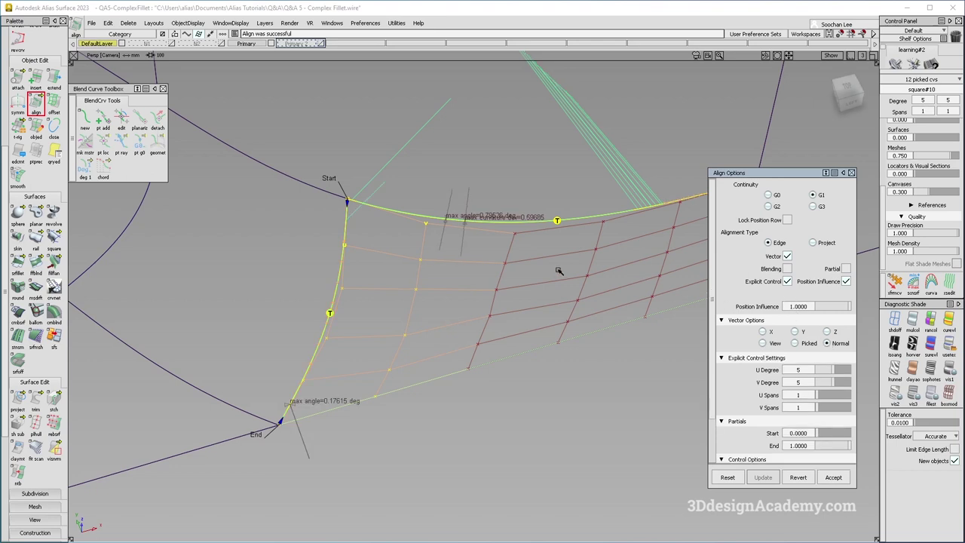
# Realign the patch's upper edge to the vertical fillet with G1 continuity, removing its history and setting V Spans to 2
pyautogui.keyDown('alt'); pyautogui.keyDown('shift'); pyautogui.moveTo(558, 271); pyautogui.dragTo(499, 269, button='middle'); pyautogui.keyUp('shift'); pyautogui.keyUp('alt')
pyautogui.click(523, 215)
pyautogui.press('Return')
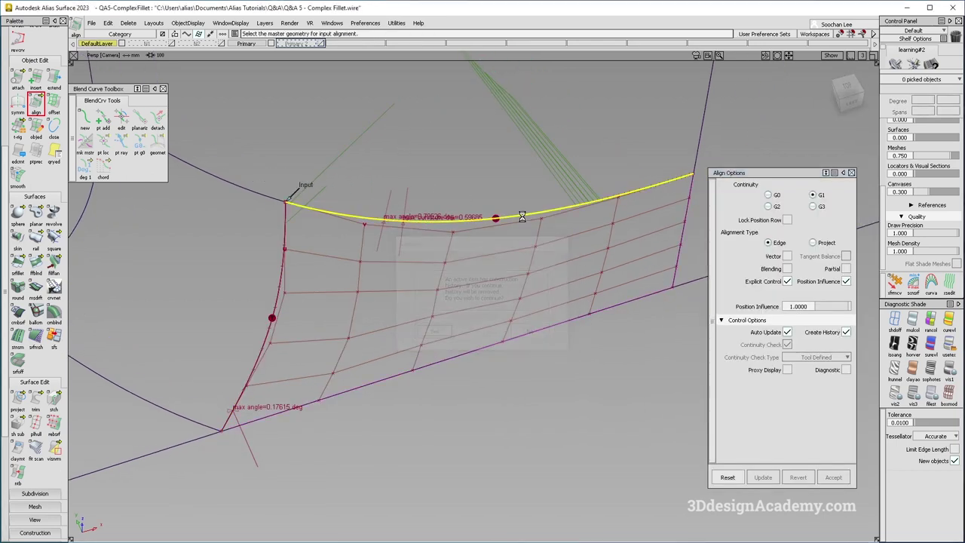
pyautogui.click(820, 358)
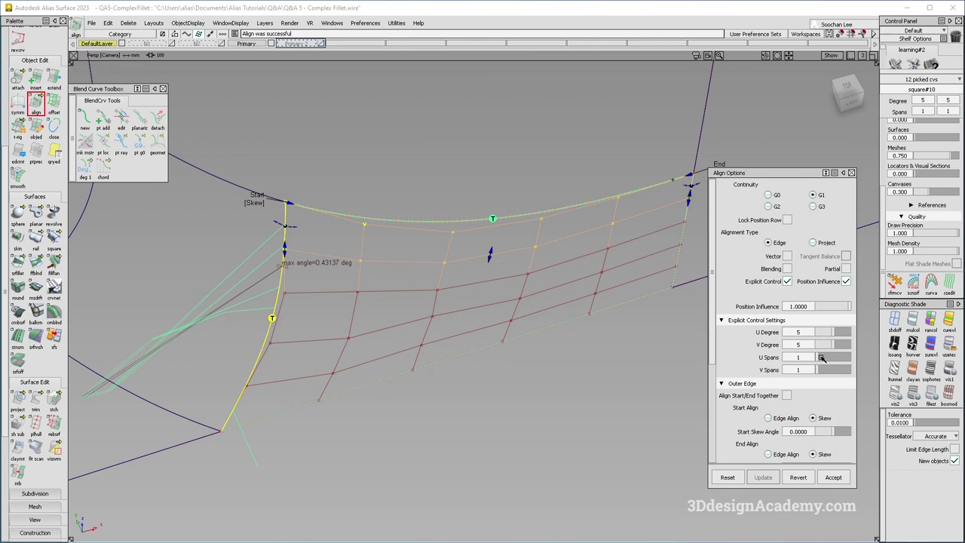
pyautogui.click(821, 370)
pyautogui.keyDown('ctrl'); pyautogui.keyDown('shift'); pyautogui.moveTo(351, 376); pyautogui.dragTo(335, 240); pyautogui.keyUp('shift'); pyautogui.keyUp('ctrl')
# Realign the patch's edge next to the lower fillet with G1 continuity and Vector on, and delete its construction history
pyautogui.click(281, 271)
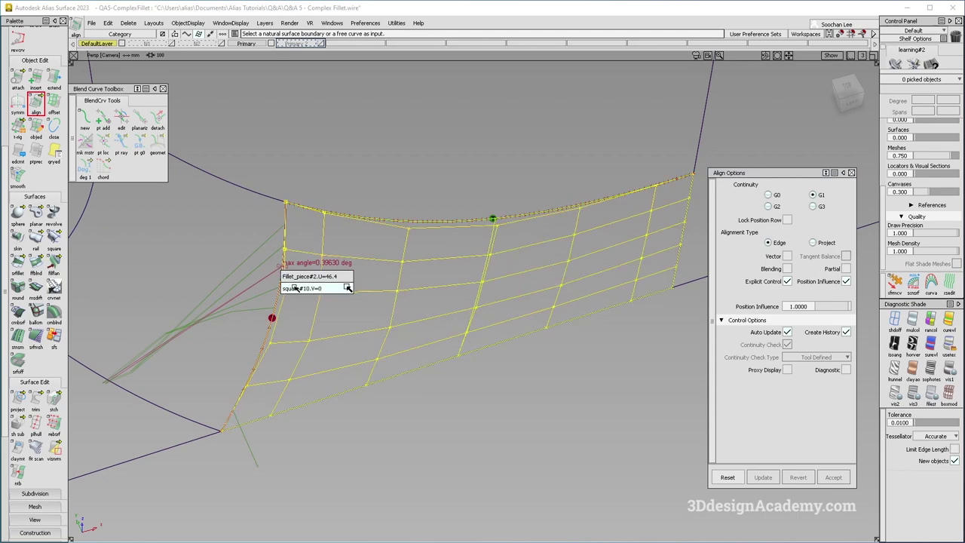
pyautogui.click(295, 288)
pyautogui.press('Return')
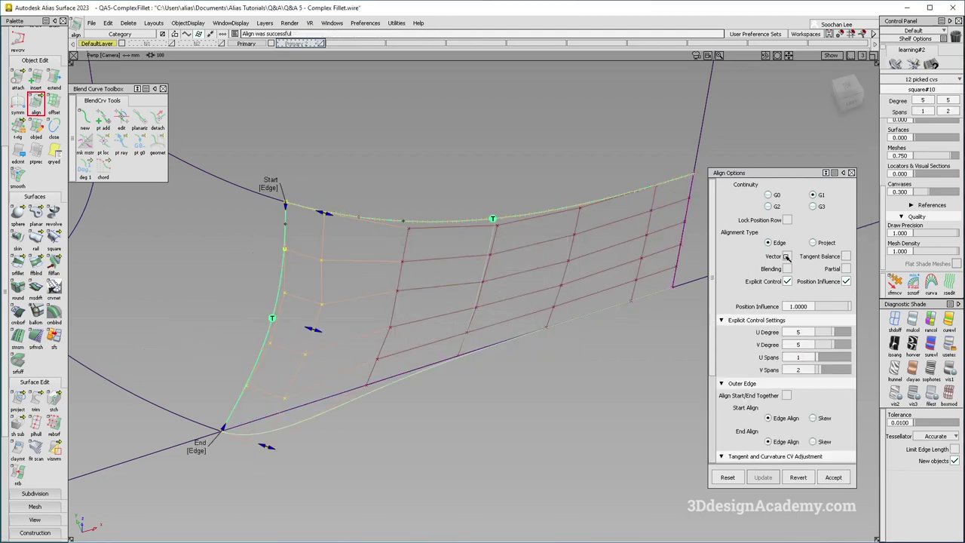
pyautogui.click(786, 258)
pyautogui.keyDown('ctrl'); pyautogui.keyDown('shift'); pyautogui.moveTo(372, 313); pyautogui.dragTo(397, 276); pyautogui.keyUp('shift'); pyautogui.keyUp('ctrl')
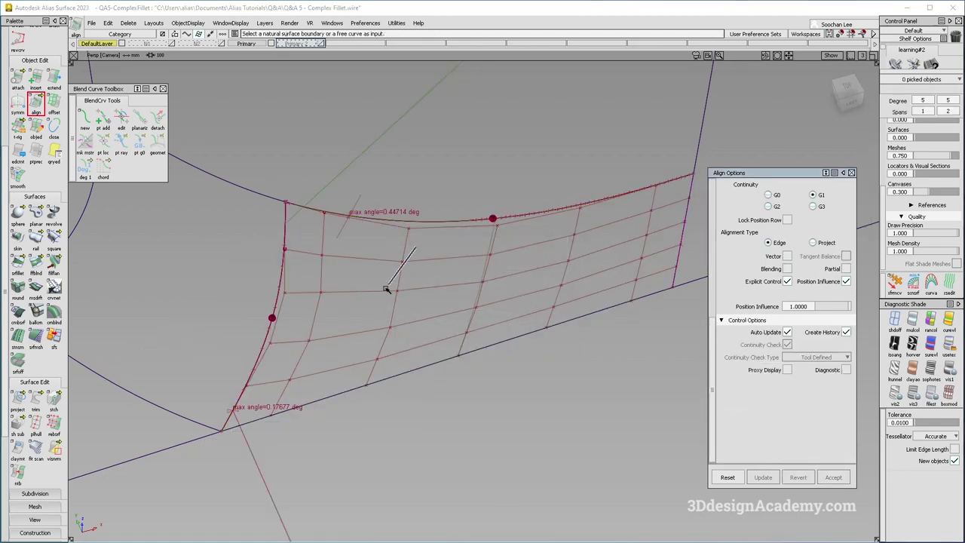
pyautogui.click(135, 23)
pyautogui.click(170, 55)
pyautogui.press('Return')
pyautogui.keyDown('ctrl'); pyautogui.keyDown('shift'); pyautogui.moveTo(319, 263); pyautogui.dragTo(389, 256); pyautogui.keyUp('shift'); pyautogui.keyUp('ctrl')
pyautogui.click(402, 261)
pyautogui.click(895, 286)
pyautogui.keyDown('ctrl'); pyautogui.keyDown('shift'); pyautogui.moveTo(461, 294); pyautogui.dragTo(458, 361); pyautogui.keyUp('shift'); pyautogui.keyUp('ctrl')
pyautogui.keyDown('ctrl'); pyautogui.keyDown('shift'); pyautogui.moveTo(436, 348); pyautogui.dragTo(297, 273, button='right'); pyautogui.keyUp('shift'); pyautogui.keyUp('ctrl')
# Check the surface continuity along the patch's edge next to the lower fillet and its upper edge
pyautogui.scroll(-1, 36, 477)
pyautogui.scroll(-2, 35, 477)
pyautogui.click(17, 517)
pyautogui.click(282, 294)
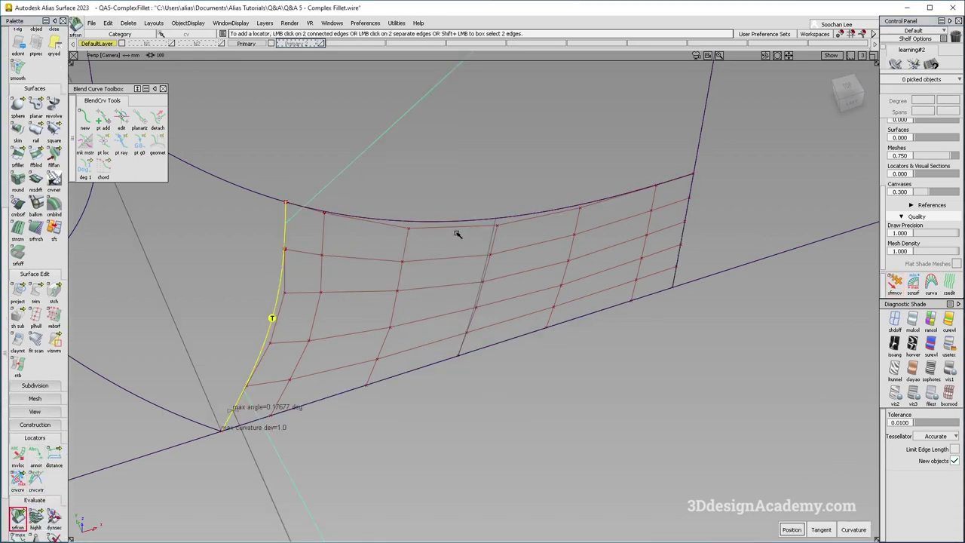
pyautogui.click(458, 226)
# Align the patch's edge next to the lower fillet again with G1 continuity, using Vector alignment in the View direction
pyautogui.scroll(2, 33, 96)
pyautogui.doubleClick(35, 89)
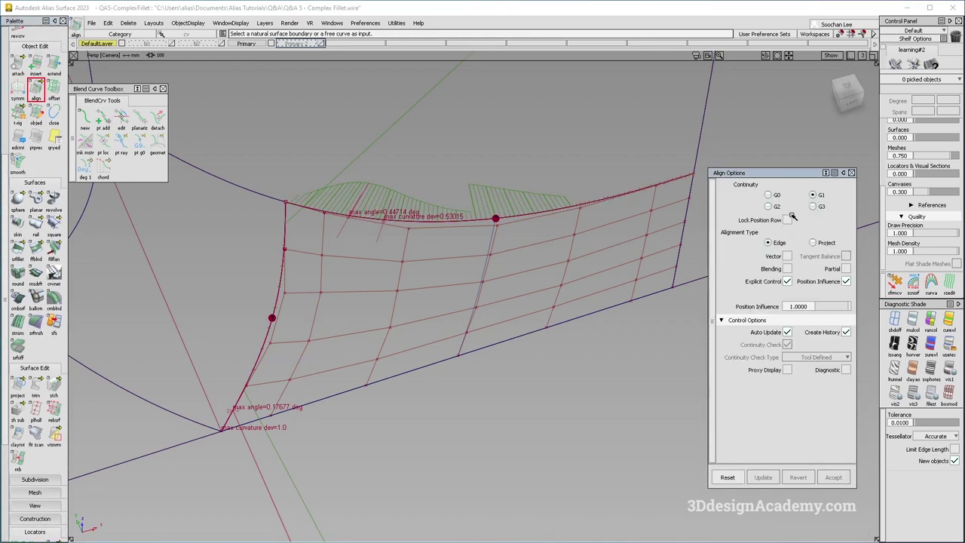
pyautogui.click(279, 280)
pyautogui.click(345, 296)
pyautogui.click(281, 280)
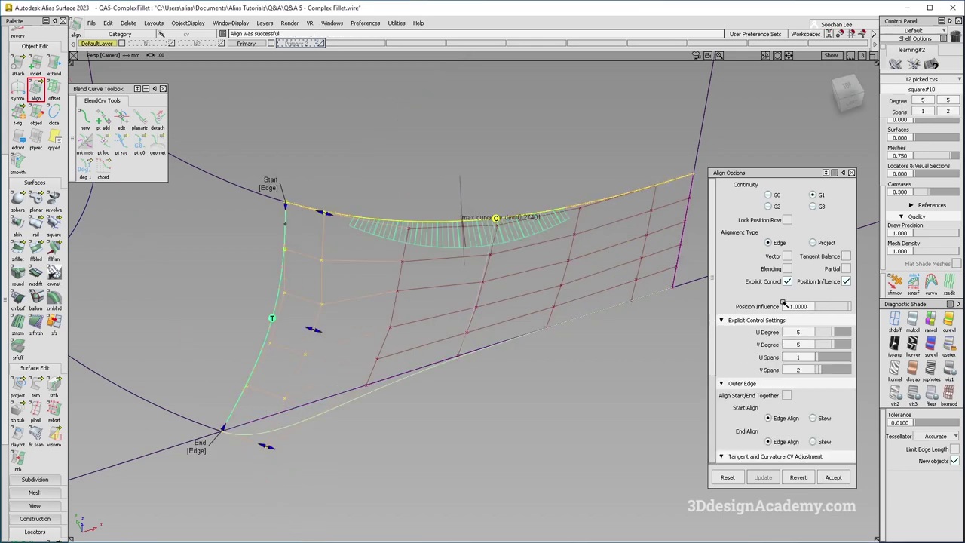
pyautogui.click(786, 258)
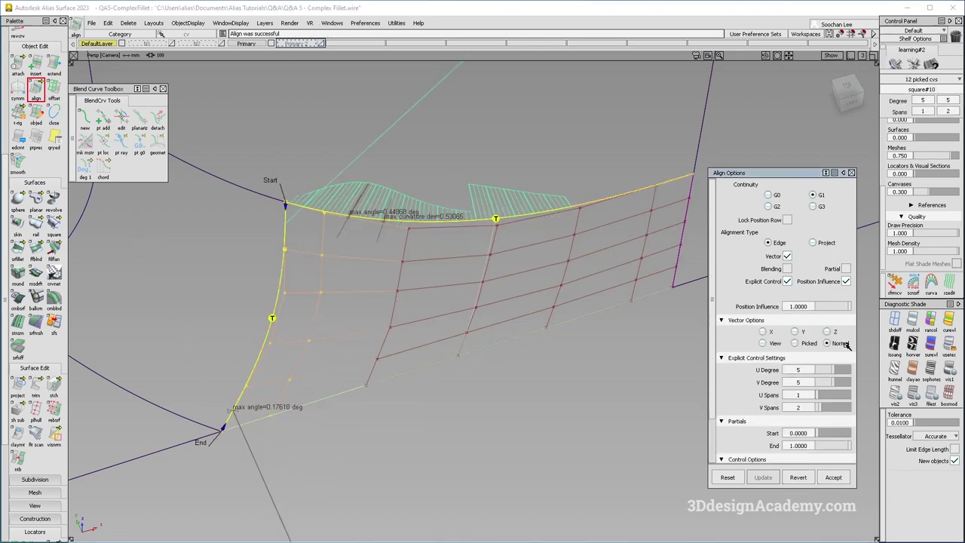
pyautogui.click(764, 343)
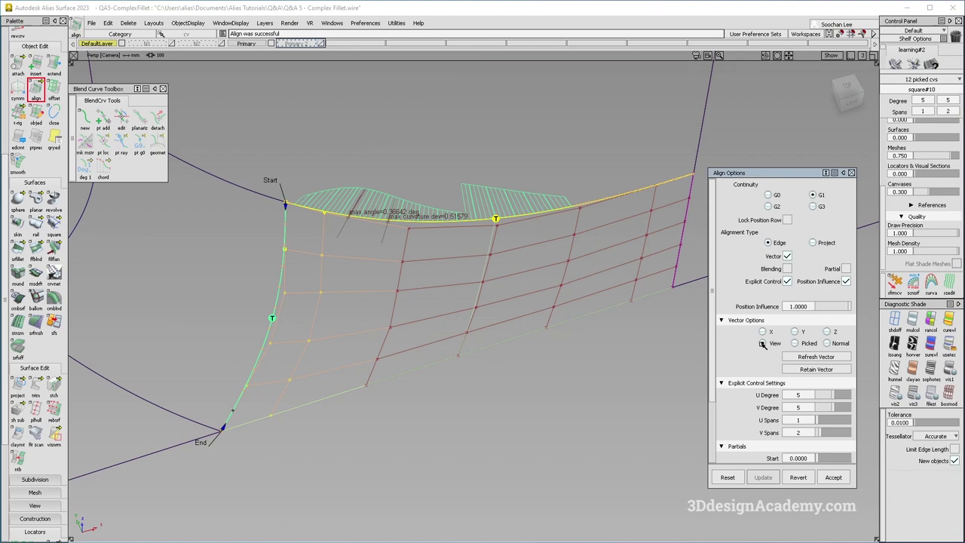
# Pick the square patch and delete its construction history
pyautogui.keyDown('alt'); pyautogui.keyDown('shift'); pyautogui.moveTo(402, 275); pyautogui.dragTo(377, 275); pyautogui.keyUp('shift'); pyautogui.keyUp('alt')
pyautogui.keyDown('ctrl'); pyautogui.keyDown('shift'); pyautogui.moveTo(393, 349); pyautogui.dragTo(416, 256); pyautogui.keyUp('shift'); pyautogui.keyUp('ctrl')
pyautogui.click(385, 289)
pyautogui.click(128, 23)
pyautogui.click(137, 47)
# Move two interior CVs in the row below the patch's upper edge along the surface normal, watching the continuity combs
pyautogui.keyDown('ctrl'); pyautogui.keyDown('shift'); pyautogui.moveTo(378, 282); pyautogui.dragTo(377, 229); pyautogui.keyUp('shift'); pyautogui.keyUp('ctrl')
pyautogui.keyDown('ctrl'); pyautogui.keyDown('shift'); pyautogui.moveTo(378, 230); pyautogui.dragTo(390, 269); pyautogui.keyUp('shift'); pyautogui.keyUp('ctrl')
pyautogui.click(395, 271)
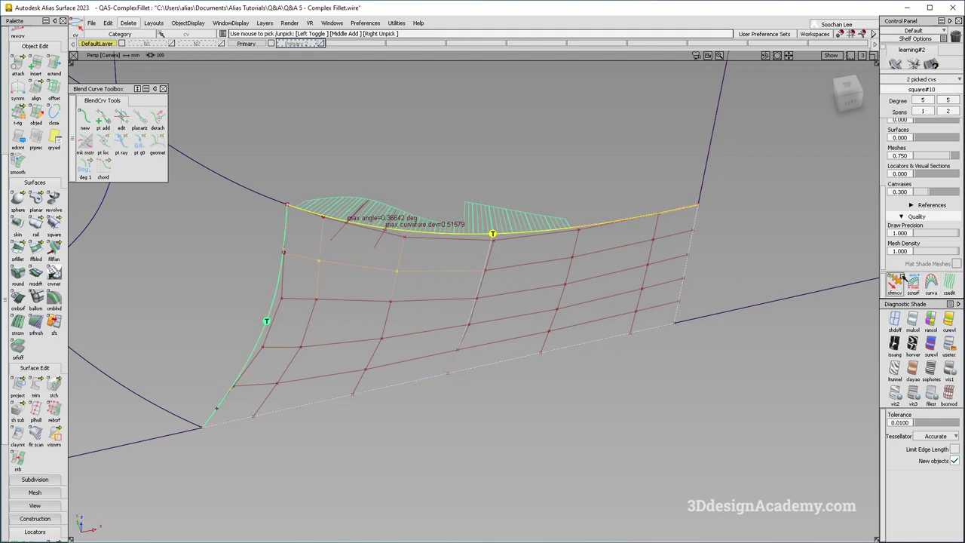
pyautogui.click(900, 279)
pyautogui.moveTo(464, 306); pyautogui.dragTo(457, 307)
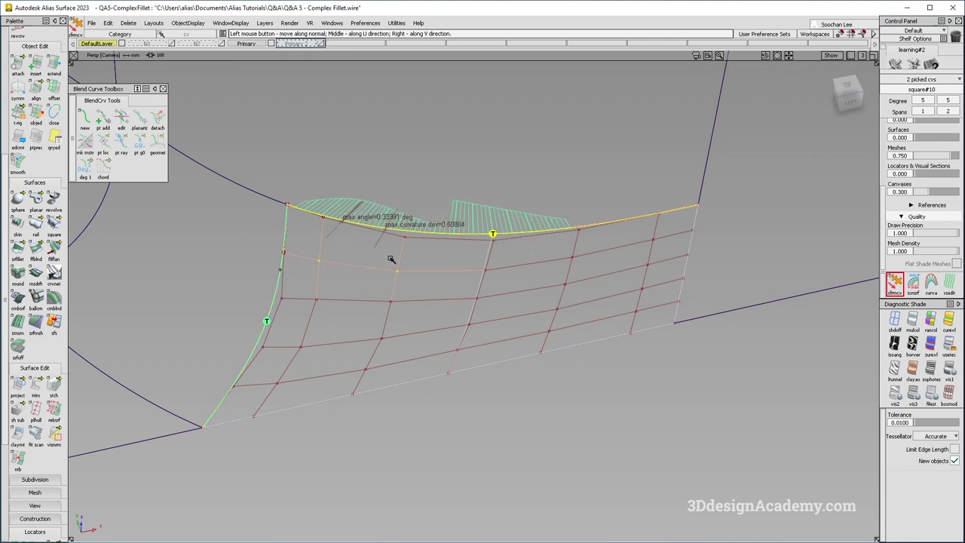
pyautogui.moveTo(450, 259); pyautogui.dragTo(438, 264)
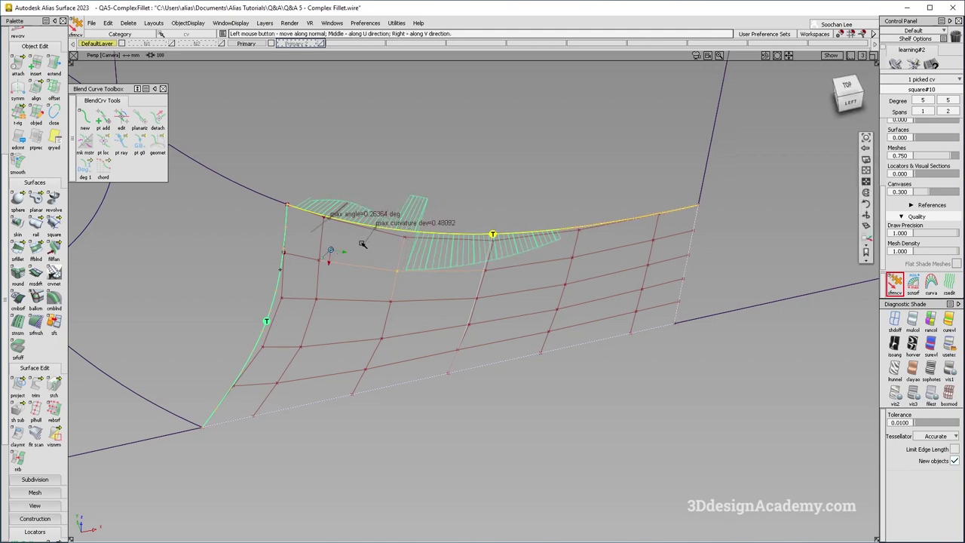
# Fine-tune the single interior CV nearest the patch's upper corner by the lower fillet along the surface normal
pyautogui.keyDown('alt'); pyautogui.keyDown('shift'); pyautogui.moveTo(356, 245); pyautogui.dragTo(313, 265, button='right'); pyautogui.keyUp('shift'); pyautogui.keyUp('alt')
pyautogui.moveTo(317, 267); pyautogui.dragTo(351, 257)
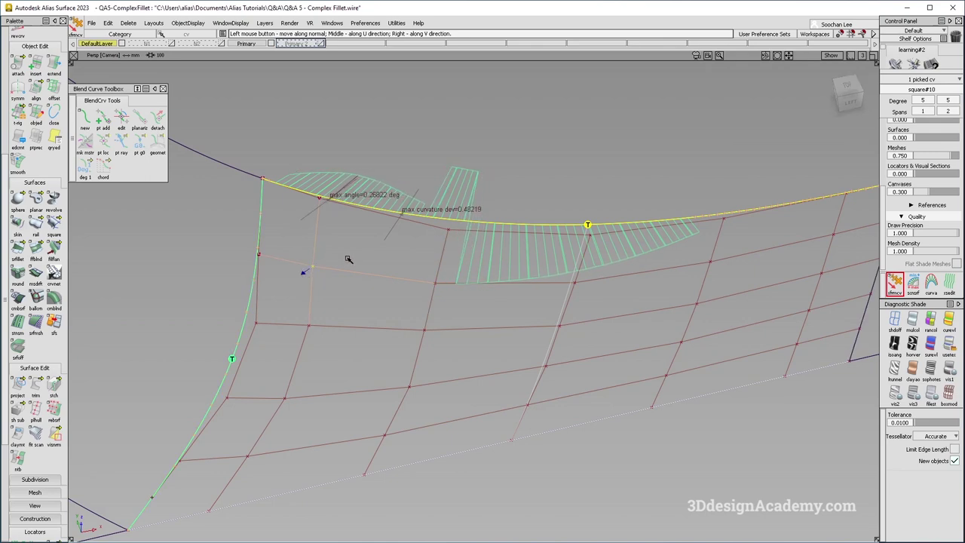
pyautogui.keyDown('alt'); pyautogui.keyDown('shift'); pyautogui.moveTo(395, 258); pyautogui.dragTo(430, 250, button='right'); pyautogui.keyUp('shift'); pyautogui.keyUp('alt')
pyautogui.moveTo(431, 248)
pyautogui.keyDown('ctrl'); pyautogui.keyDown('shift'); pyautogui.mouseDown()
pyautogui.moveTo(479, 356)
pyautogui.moveTo(472, 259)
pyautogui.moveTo(408, 289)
pyautogui.moveTo(345, 392)
pyautogui.mouseUp(); pyautogui.keyUp('shift'); pyautogui.keyUp('ctrl')
pyautogui.keyDown('ctrl'); pyautogui.keyDown('shift'); pyautogui.moveTo(344, 392); pyautogui.dragTo(291, 214); pyautogui.keyUp('shift'); pyautogui.keyUp('ctrl')
# Realign the edge next to the lower fillet with G1 and View-direction Vector, setting U Spans to 2 and V Spans to 1
pyautogui.scroll(1, 43, 164)
pyautogui.doubleClick(36, 130)
pyautogui.click(273, 251)
pyautogui.click(280, 270)
pyautogui.click(275, 249)
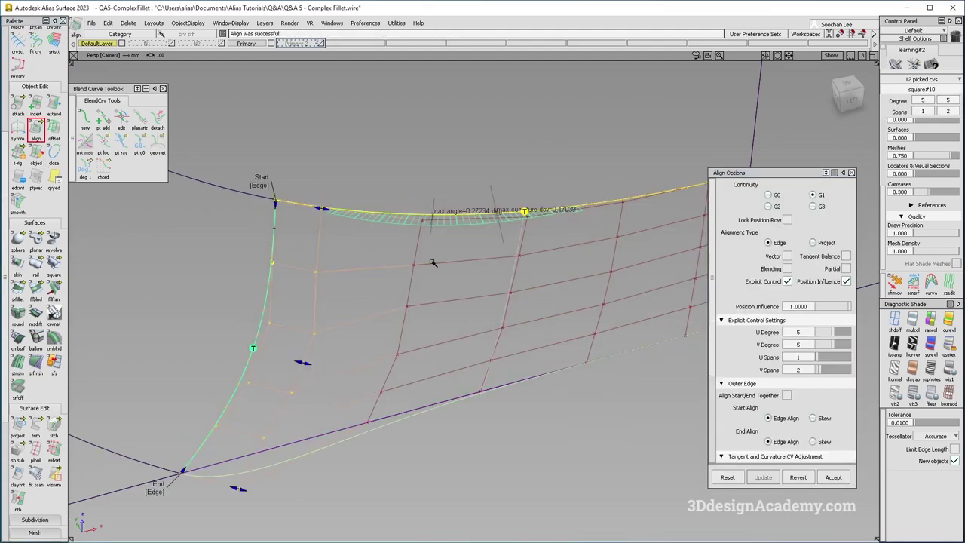
pyautogui.click(787, 257)
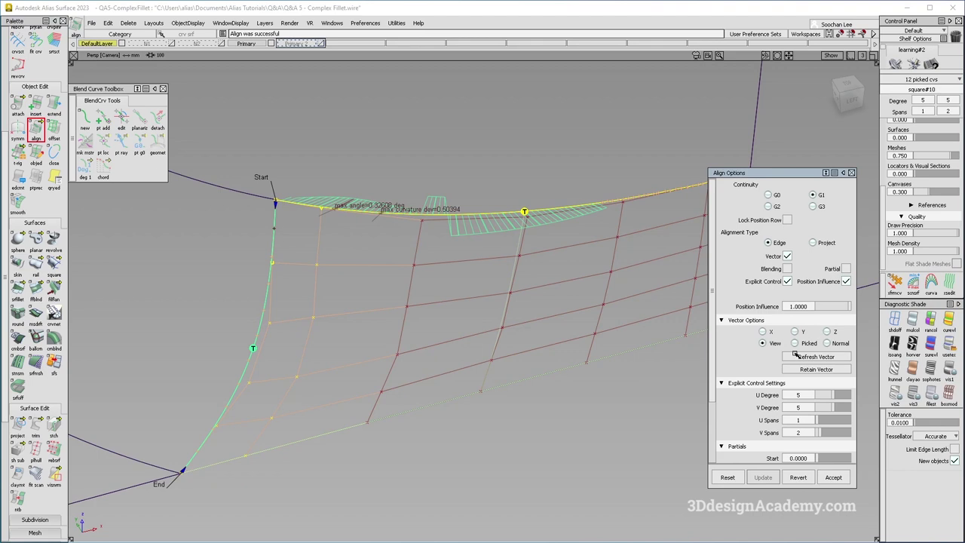
pyautogui.moveTo(821, 422); pyautogui.dragTo(821, 422)
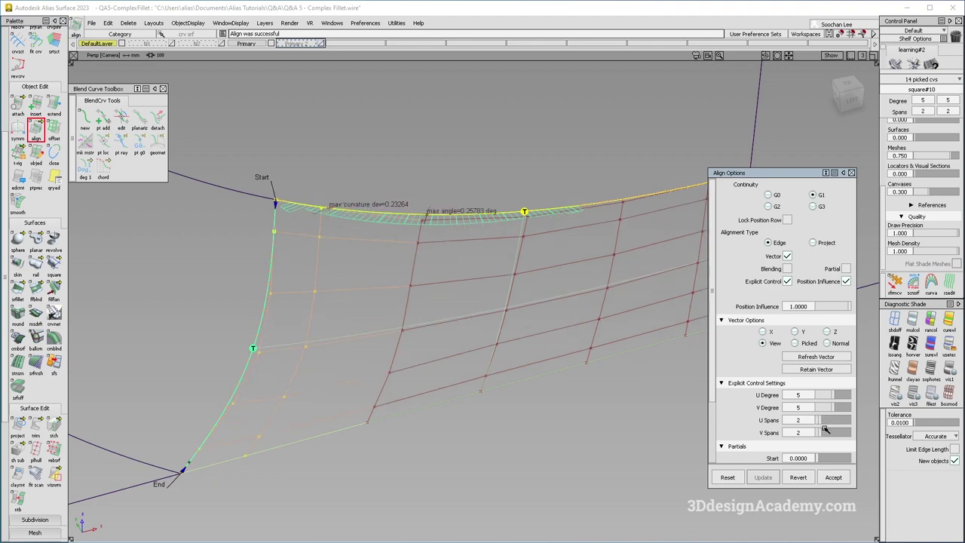
pyautogui.keyDown('alt'); pyautogui.keyDown('shift'); pyautogui.moveTo(517, 376); pyautogui.dragTo(499, 377); pyautogui.keyUp('shift'); pyautogui.keyUp('alt')
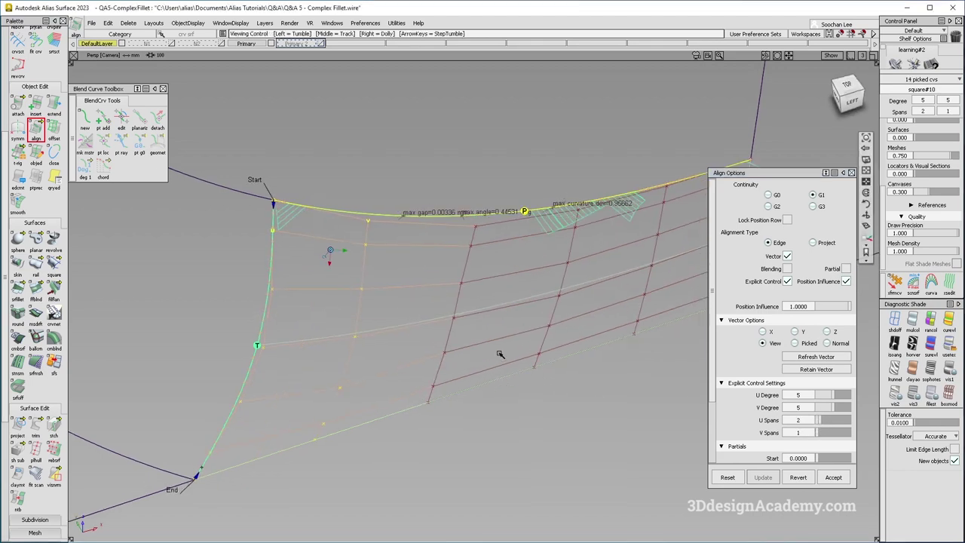
# Realign the patch's upper edge to the vertical fillet with G1 continuity, removing its construction history
pyautogui.keyDown('alt'); pyautogui.keyDown('shift'); pyautogui.moveTo(500, 354); pyautogui.dragTo(459, 351, button='right'); pyautogui.keyUp('shift'); pyautogui.keyUp('alt')
pyautogui.press('space')
pyautogui.click(469, 229)
pyautogui.press('Return')
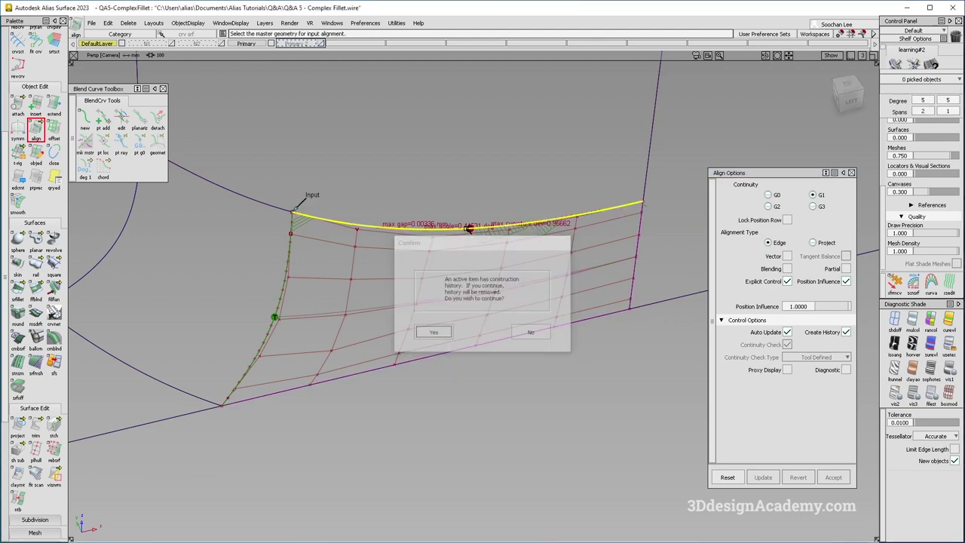
pyautogui.click(468, 228)
pyautogui.keyDown('alt'); pyautogui.keyDown('shift'); pyautogui.moveTo(360, 286); pyautogui.dragTo(377, 290); pyautogui.keyUp('shift'); pyautogui.keyUp('alt')
pyautogui.press('space')
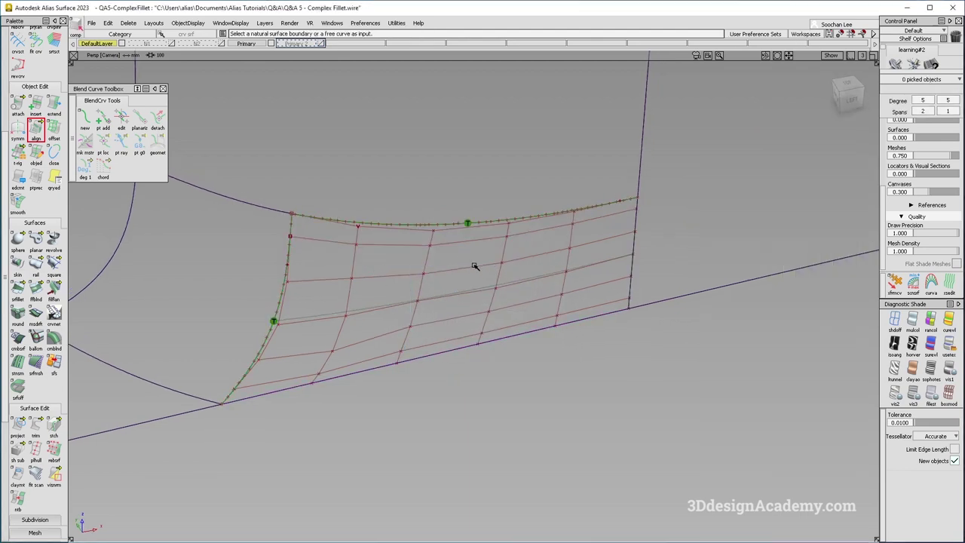
# Apply the user-texture diagnostic shade with the Showroom map to the model and inspect the corner's highlights
pyautogui.click(416, 323)
pyautogui.keyDown('ctrl'); pyautogui.keyDown('shift'); pyautogui.moveTo(610, 375); pyautogui.dragTo(541, 316); pyautogui.keyUp('shift'); pyautogui.keyUp('ctrl')
pyautogui.click(951, 345)
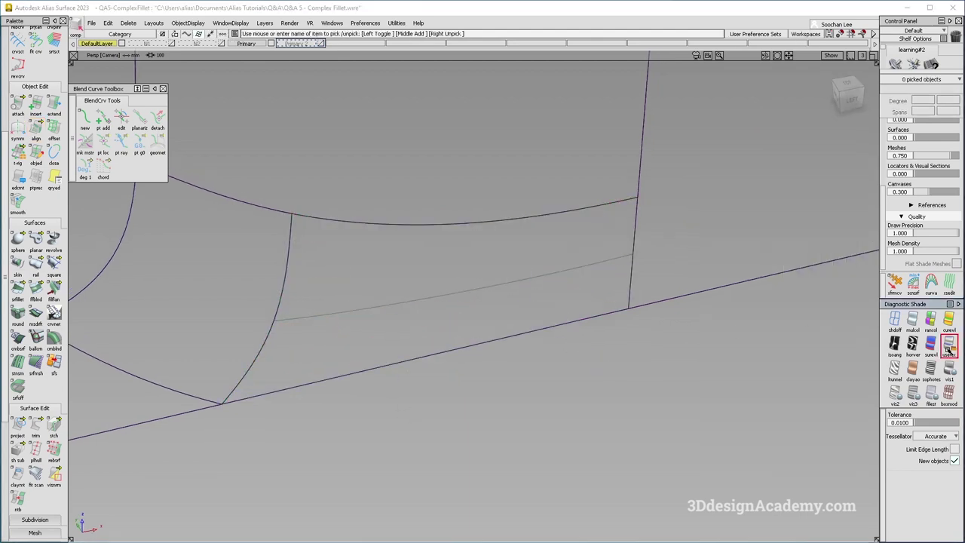
pyautogui.moveTo(483, 327)
pyautogui.keyDown('alt'); pyautogui.keyDown('shift'); pyautogui.mouseDown()
pyautogui.moveTo(422, 291)
pyautogui.moveTo(428, 338)
pyautogui.moveTo(405, 259)
pyautogui.mouseUp(); pyautogui.keyUp('shift'); pyautogui.keyUp('alt')
pyautogui.keyDown('alt'); pyautogui.keyDown('shift'); pyautogui.moveTo(485, 349); pyautogui.dragTo(374, 284, button='right'); pyautogui.keyUp('shift'); pyautogui.keyUp('alt')
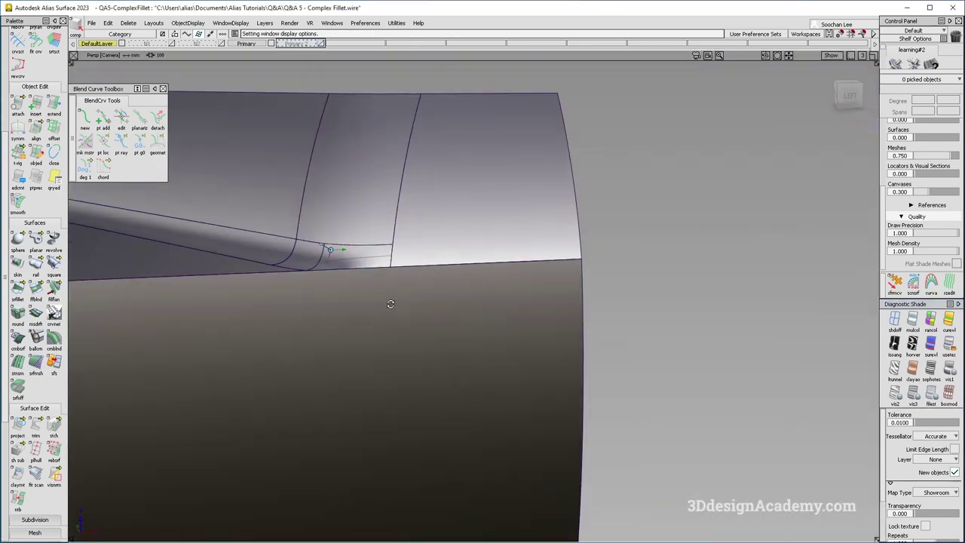
pyautogui.keyDown('alt'); pyautogui.keyDown('shift'); pyautogui.moveTo(375, 284); pyautogui.dragTo(392, 354); pyautogui.keyUp('shift'); pyautogui.keyUp('alt')
# Pick the corner surfaces and delete their construction history
pyautogui.keyDown('ctrl'); pyautogui.keyDown('shift'); pyautogui.moveTo(464, 232); pyautogui.dragTo(372, 309); pyautogui.keyUp('shift'); pyautogui.keyUp('ctrl')
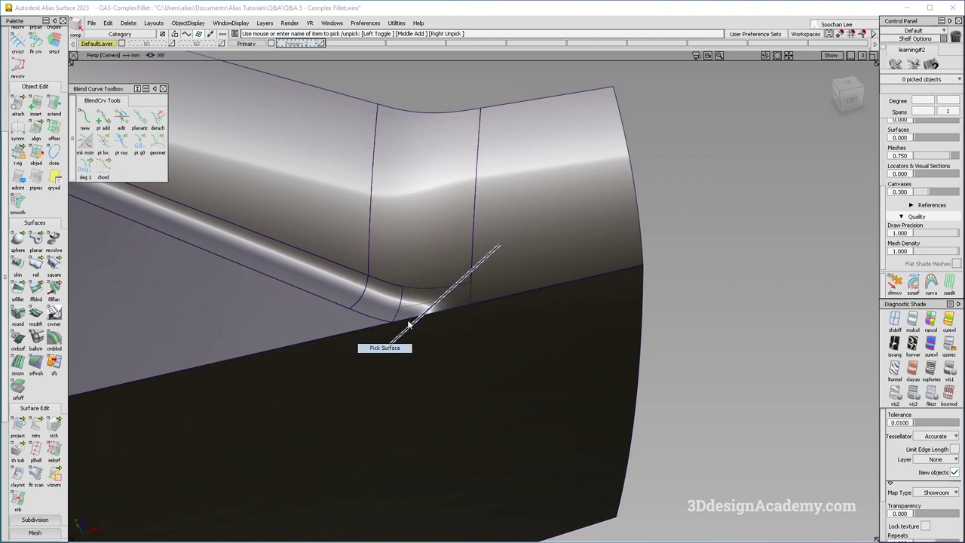
pyautogui.click(138, 25)
pyautogui.click(134, 47)
pyautogui.moveTo(362, 325)
pyautogui.keyDown('ctrl'); pyautogui.keyDown('shift'); pyautogui.mouseDown()
pyautogui.moveTo(379, 390)
pyautogui.moveTo(281, 285)
pyautogui.mouseUp(); pyautogui.keyUp('shift'); pyautogui.keyUp('ctrl')
# Build a G2 Curvature surface fillet with 30 mm chordal length between the upper corner surfaces and the large lower surface
pyautogui.click(18, 288)
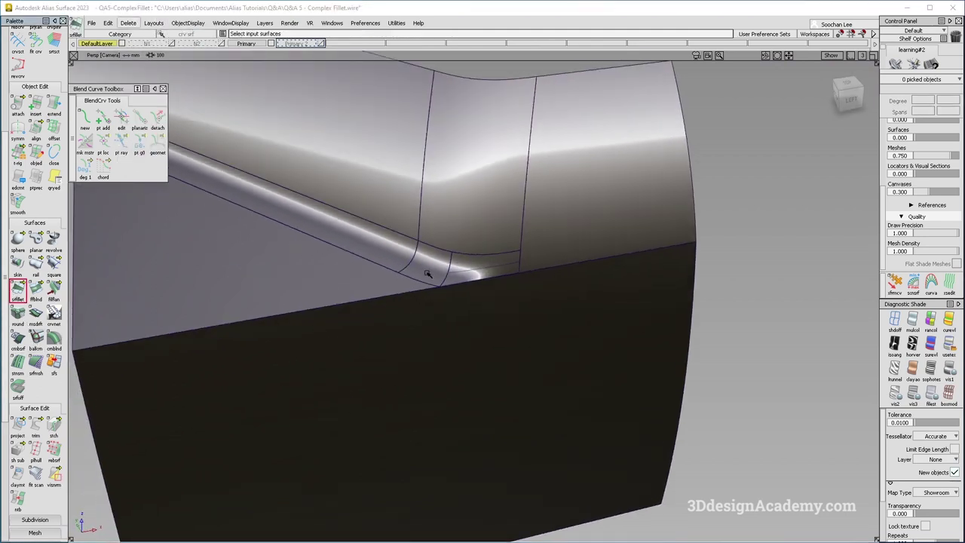
pyautogui.keyDown('alt'); pyautogui.keyDown('shift'); pyautogui.moveTo(414, 439); pyautogui.dragTo(426, 458); pyautogui.keyUp('shift'); pyautogui.keyUp('alt')
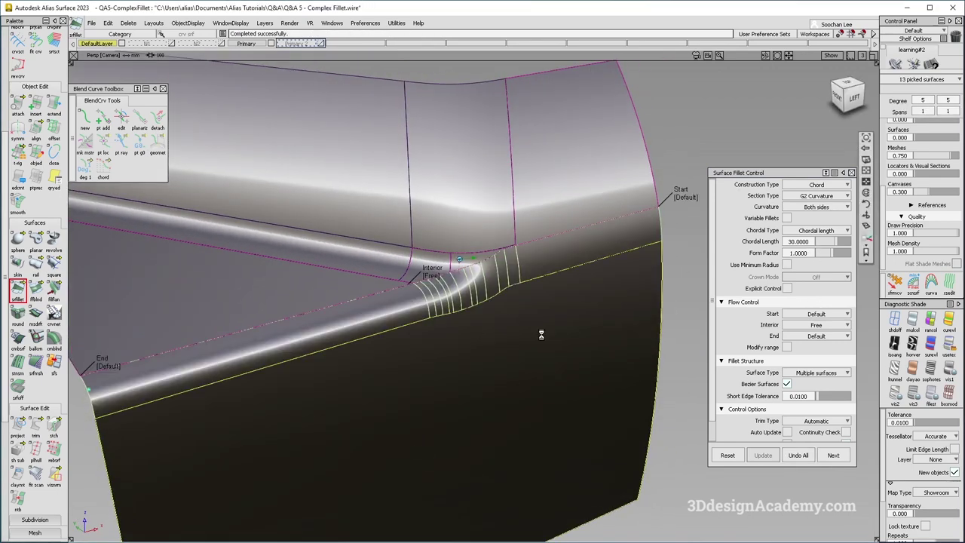
pyautogui.keyDown('alt'); pyautogui.keyDown('shift'); pyautogui.moveTo(541, 335); pyautogui.dragTo(522, 331); pyautogui.keyUp('shift'); pyautogui.keyUp('alt')
# Set the fillet's Start and End flow to Edge align and turn off Bezier Surfaces
pyautogui.click(700, 216)
pyautogui.keyDown('alt'); pyautogui.keyDown('shift'); pyautogui.moveTo(534, 282); pyautogui.dragTo(511, 286, button='right'); pyautogui.keyUp('shift'); pyautogui.keyUp('alt')
pyautogui.keyDown('alt'); pyautogui.keyDown('shift'); pyautogui.moveTo(511, 285); pyautogui.dragTo(244, 310); pyautogui.keyUp('shift'); pyautogui.keyUp('alt')
pyautogui.scroll(-1, 785, 354)
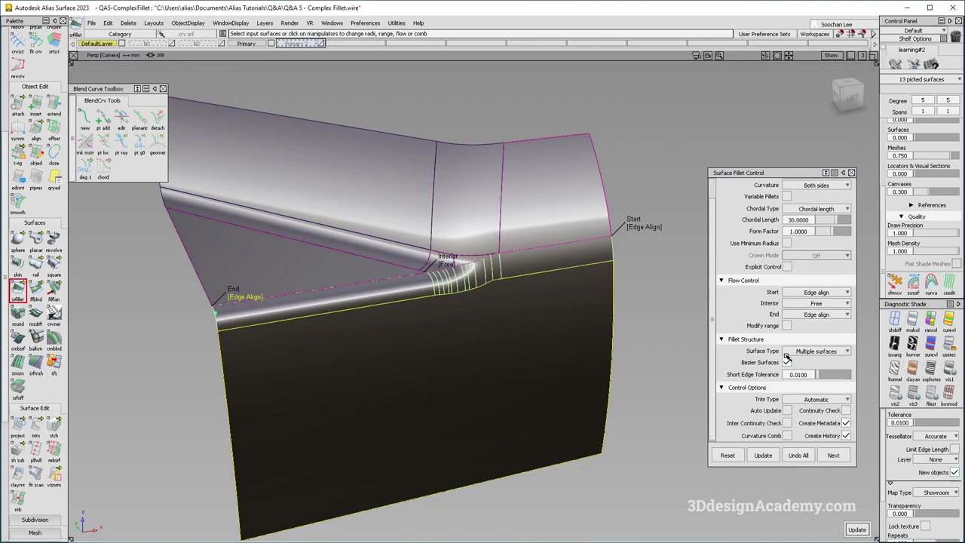
pyautogui.click(787, 363)
pyautogui.keyDown('ctrl'); pyautogui.keyDown('shift'); pyautogui.moveTo(497, 293); pyautogui.dragTo(534, 373); pyautogui.keyUp('shift'); pyautogui.keyUp('ctrl')
# Examine the highlight flow across the finished fillet corner from several angles, with the surface edges shown and hidden
pyautogui.keyDown('alt'); pyautogui.keyDown('shift'); pyautogui.moveTo(496, 274); pyautogui.dragTo(490, 257); pyautogui.keyUp('shift'); pyautogui.keyUp('alt')
pyautogui.keyDown('alt'); pyautogui.keyDown('shift'); pyautogui.moveTo(490, 257); pyautogui.dragTo(445, 254, button='right'); pyautogui.keyUp('shift'); pyautogui.keyUp('alt')
pyautogui.hotkey('ctrl', 'm')
pyautogui.keyDown('alt'); pyautogui.keyDown('shift'); pyautogui.moveTo(484, 283); pyautogui.dragTo(509, 315); pyautogui.keyUp('shift'); pyautogui.keyUp('alt')
pyautogui.keyDown('alt'); pyautogui.keyDown('shift'); pyautogui.moveTo(509, 315); pyautogui.dragTo(523, 252, button='right'); pyautogui.keyUp('shift'); pyautogui.keyUp('alt')
pyautogui.moveTo(523, 252)
pyautogui.keyDown('alt'); pyautogui.keyDown('shift'); pyautogui.mouseDown()
pyautogui.moveTo(454, 228)
pyautogui.moveTo(502, 290)
pyautogui.moveTo(509, 278)
pyautogui.moveTo(503, 295)
pyautogui.moveTo(461, 306)
pyautogui.mouseUp(); pyautogui.keyUp('shift'); pyautogui.keyUp('alt')
pyautogui.hotkey('ctrl', 'm')
pyautogui.moveTo(432, 272)
pyautogui.keyDown('alt'); pyautogui.keyDown('shift'); pyautogui.mouseDown()
pyautogui.moveTo(468, 263)
pyautogui.moveTo(466, 281)
pyautogui.mouseUp(); pyautogui.keyUp('shift'); pyautogui.keyUp('alt')
pyautogui.keyDown('ctrl'); pyautogui.keyDown('shift'); pyautogui.moveTo(466, 282); pyautogui.dragTo(538, 368); pyautogui.keyUp('shift'); pyautogui.keyUp('ctrl')
pyautogui.keyDown('ctrl'); pyautogui.keyDown('shift'); pyautogui.moveTo(526, 307); pyautogui.dragTo(525, 387); pyautogui.keyUp('shift'); pyautogui.keyUp('ctrl')
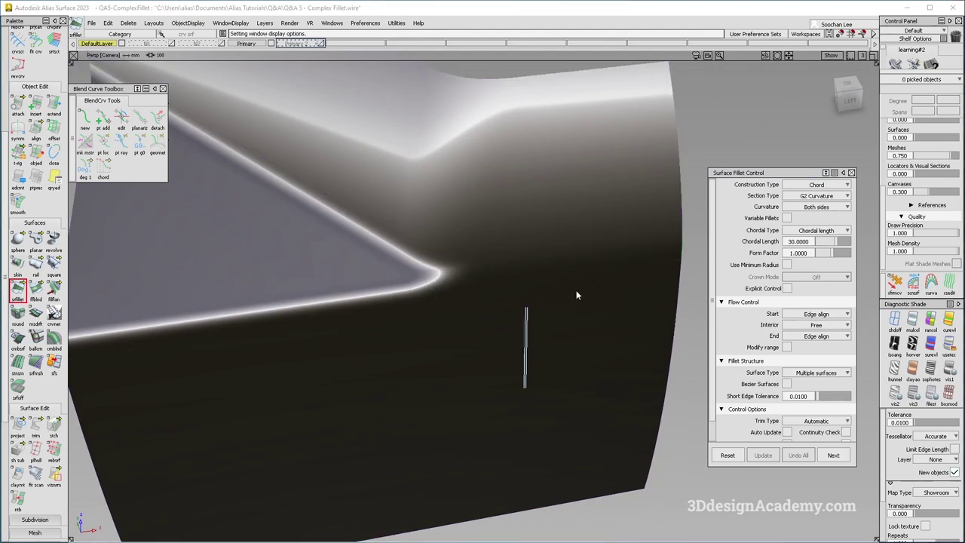
pyautogui.moveTo(460, 332)
pyautogui.keyDown('alt'); pyautogui.keyDown('shift'); pyautogui.mouseDown()
pyautogui.moveTo(454, 283)
pyautogui.moveTo(453, 350)
pyautogui.moveTo(434, 257)
pyautogui.moveTo(463, 312)
pyautogui.mouseUp(); pyautogui.keyUp('shift'); pyautogui.keyUp('alt')
pyautogui.scroll(1, 450, 295)
pyautogui.keyDown('ctrl'); pyautogui.keyDown('shift'); pyautogui.moveTo(565, 411); pyautogui.dragTo(447, 316); pyautogui.keyUp('shift'); pyautogui.keyUp('ctrl')
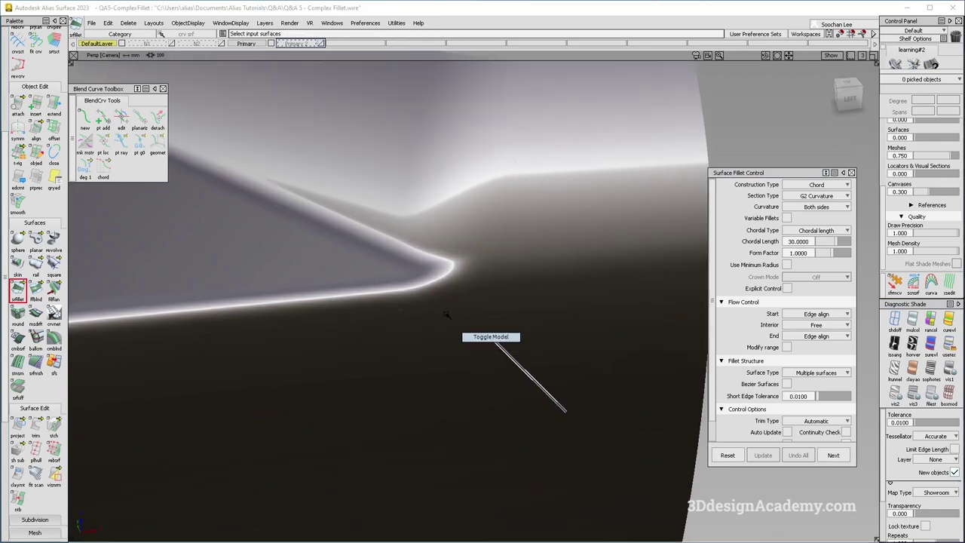
pyautogui.keyDown('alt'); pyautogui.keyDown('shift'); pyautogui.moveTo(479, 334); pyautogui.dragTo(430, 308, button='right'); pyautogui.keyUp('shift'); pyautogui.keyUp('alt')
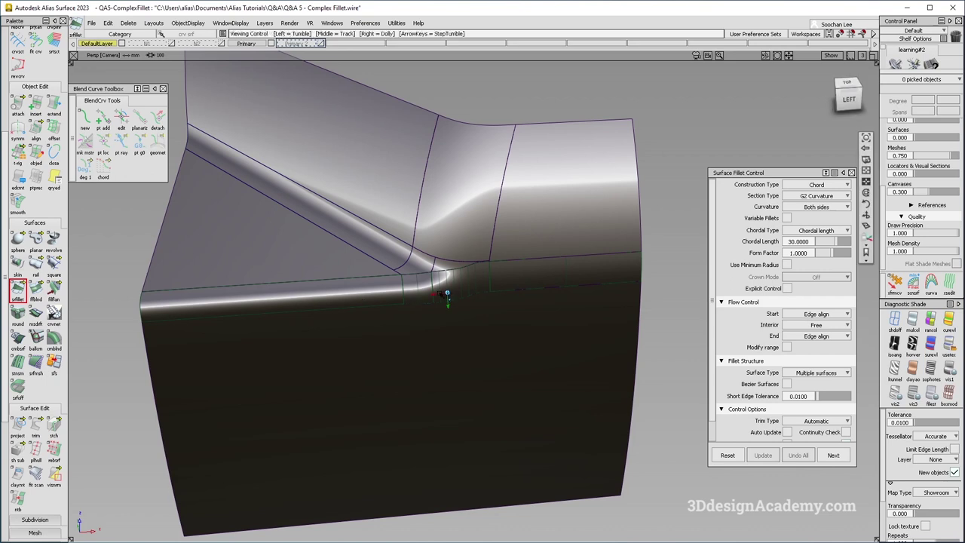
pyautogui.keyDown('alt'); pyautogui.keyDown('shift'); pyautogui.moveTo(357, 294); pyautogui.dragTo(444, 255, button='right'); pyautogui.keyUp('shift'); pyautogui.keyUp('alt')
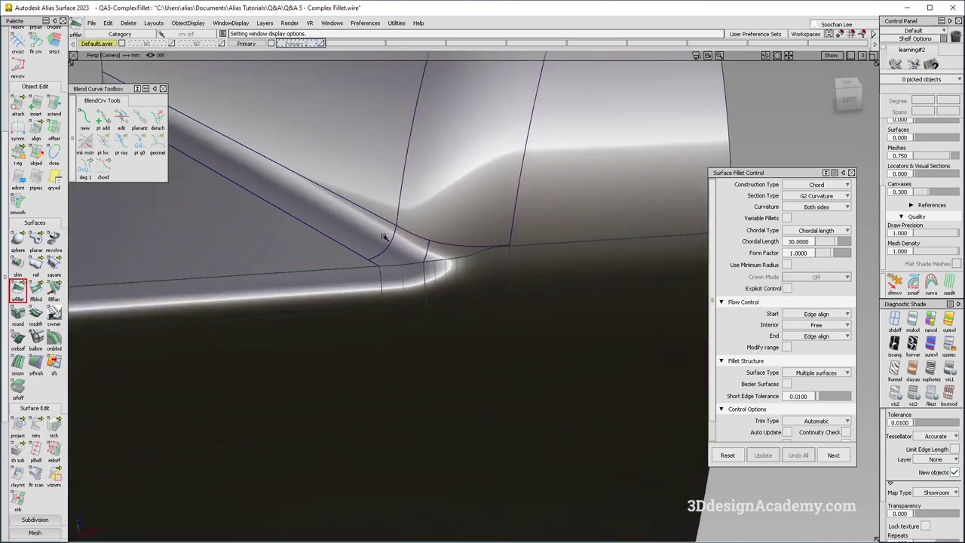
# Pick all the surfaces of the finished corner and delete their construction history
pyautogui.keyDown('ctrl'); pyautogui.keyDown('shift'); pyautogui.moveTo(498, 150); pyautogui.dragTo(472, 194); pyautogui.keyUp('shift'); pyautogui.keyUp('ctrl')
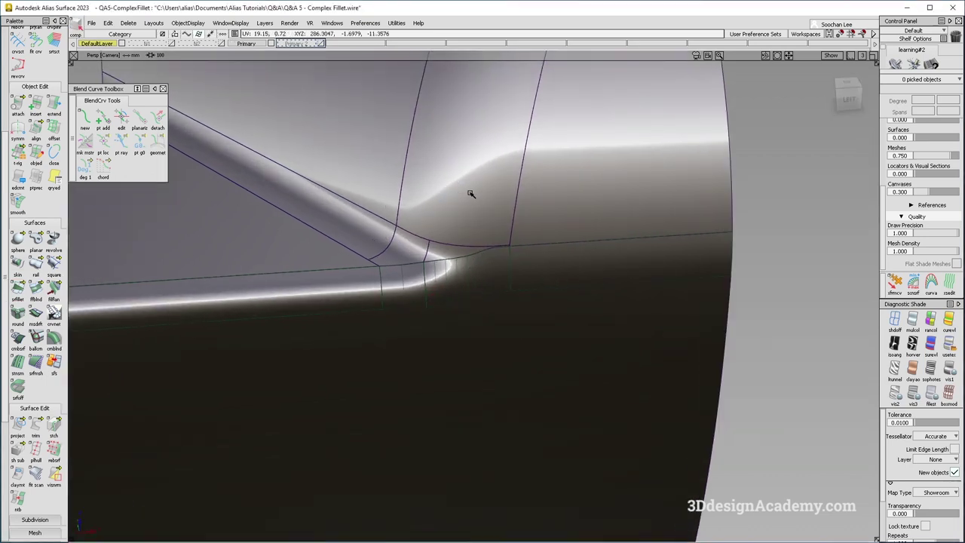
pyautogui.click(473, 196)
pyautogui.keyDown('ctrl'); pyautogui.keyDown('shift'); pyautogui.moveTo(483, 336); pyautogui.dragTo(527, 355); pyautogui.keyUp('shift'); pyautogui.keyUp('ctrl')
pyautogui.moveTo(548, 357)
pyautogui.keyDown('ctrl'); pyautogui.keyDown('shift'); pyautogui.mouseDown()
pyautogui.moveTo(465, 317)
pyautogui.moveTo(460, 275)
pyautogui.moveTo(473, 279)
pyautogui.moveTo(475, 320)
pyautogui.moveTo(494, 333)
pyautogui.mouseUp(); pyautogui.keyUp('shift'); pyautogui.keyUp('ctrl')
pyautogui.keyDown('alt'); pyautogui.keyDown('shift'); pyautogui.moveTo(435, 284); pyautogui.dragTo(457, 276); pyautogui.keyUp('shift'); pyautogui.keyUp('alt')
pyautogui.keyDown('ctrl'); pyautogui.keyDown('shift'); pyautogui.moveTo(475, 266); pyautogui.dragTo(422, 324); pyautogui.keyUp('shift'); pyautogui.keyUp('ctrl')
pyautogui.keyDown('alt'); pyautogui.keyDown('shift'); pyautogui.moveTo(468, 305); pyautogui.dragTo(397, 299, button='right'); pyautogui.keyUp('shift'); pyautogui.keyUp('alt')
pyautogui.keyDown('alt'); pyautogui.keyDown('shift'); pyautogui.moveTo(396, 299); pyautogui.dragTo(395, 323); pyautogui.keyUp('shift'); pyautogui.keyUp('alt')
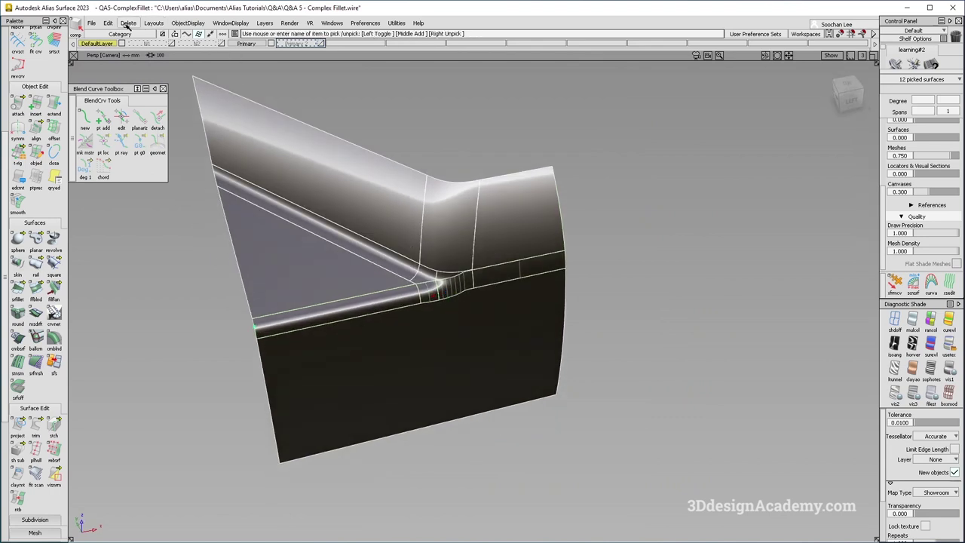
pyautogui.click(128, 24)
pyautogui.click(151, 56)
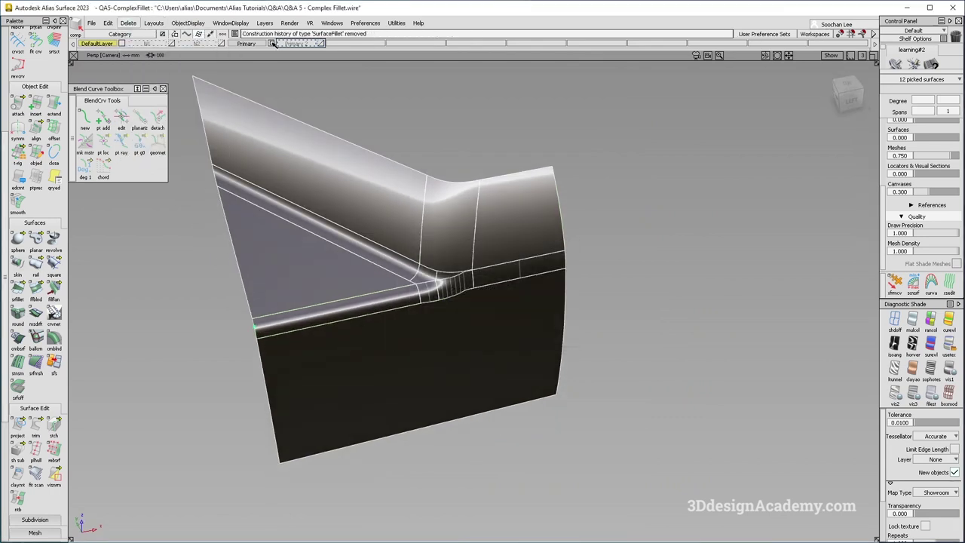
# Assign the picked surfaces to the Primary layer, hide that layer and show the Primary 2 layer
pyautogui.click(272, 44)
pyautogui.click(253, 46)
pyautogui.click(250, 54)
pyautogui.click(322, 44)
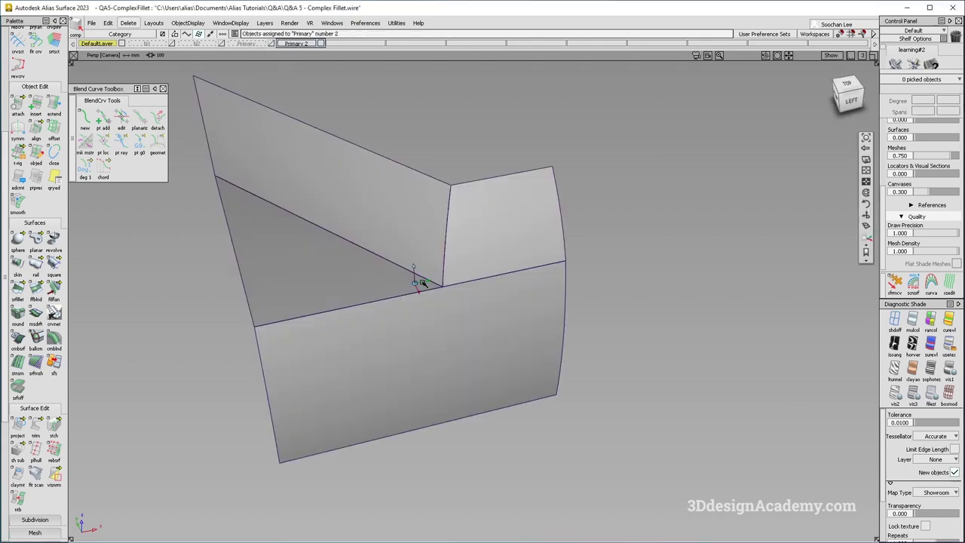
# Build a G2 chord surface fillet with 80 mm chordal length between the upper rear wall and the upper side wall
pyautogui.keyDown('alt'); pyautogui.keyDown('shift'); pyautogui.moveTo(420, 284); pyautogui.dragTo(483, 329, button='right'); pyautogui.keyUp('shift'); pyautogui.keyUp('alt')
pyautogui.keyDown('alt'); pyautogui.keyDown('shift'); pyautogui.moveTo(426, 363); pyautogui.dragTo(414, 406, button='middle'); pyautogui.keyUp('shift'); pyautogui.keyUp('alt')
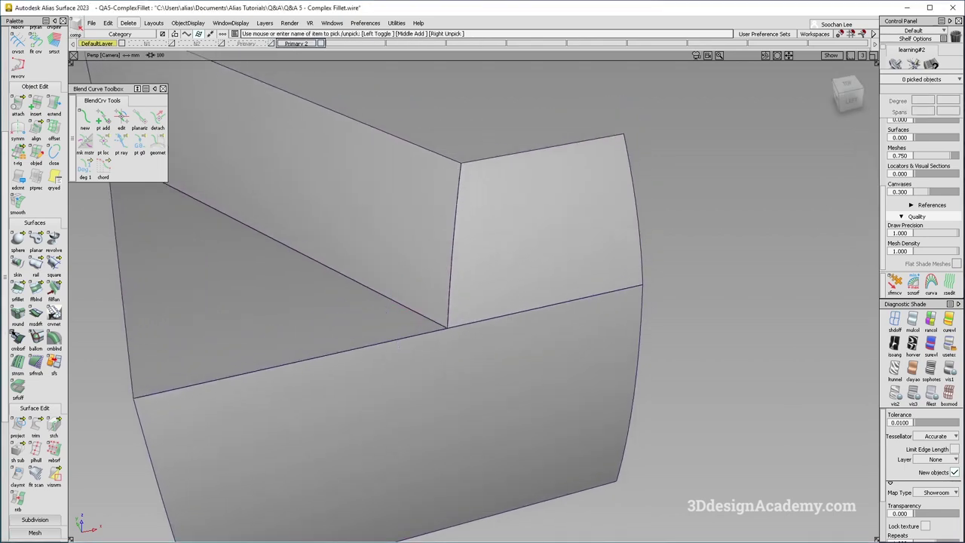
pyautogui.doubleClick(17, 290)
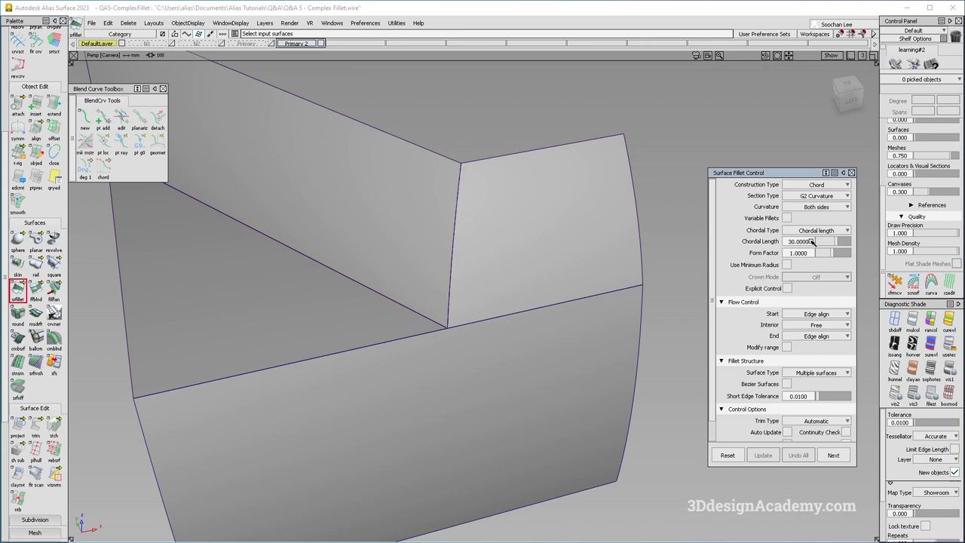
pyautogui.click(427, 259)
pyautogui.click(550, 285)
pyautogui.press('space')
pyautogui.keyDown('alt'); pyautogui.keyDown('shift'); pyautogui.moveTo(513, 303); pyautogui.dragTo(526, 291); pyautogui.keyUp('shift'); pyautogui.keyUp('alt')
# Turn on Bezier Surfaces for the vertical corner fillet and rebuild it
pyautogui.click(786, 384)
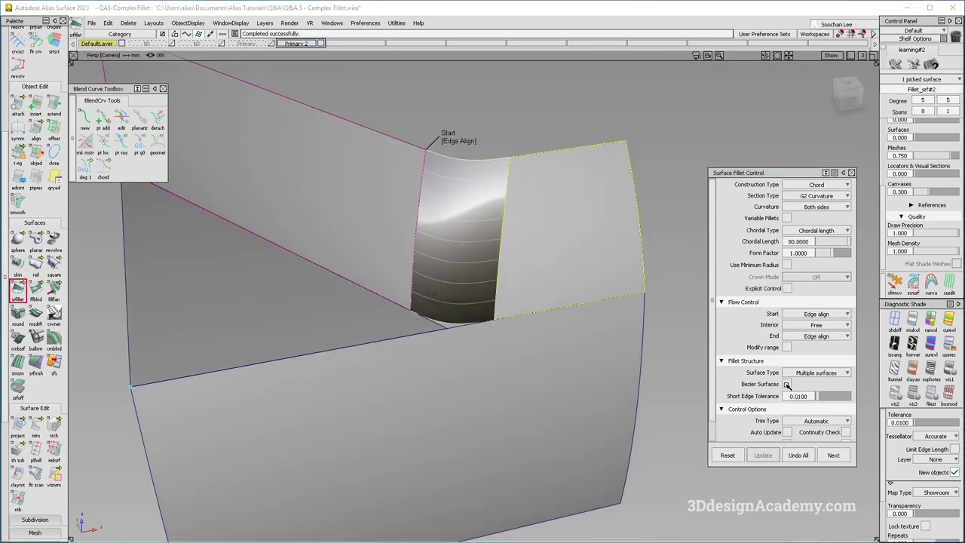
pyautogui.keyDown('alt'); pyautogui.keyDown('shift'); pyautogui.moveTo(485, 355); pyautogui.dragTo(475, 343); pyautogui.keyUp('shift'); pyautogui.keyUp('alt')
pyautogui.keyDown('ctrl'); pyautogui.keyDown('shift'); pyautogui.moveTo(399, 252); pyautogui.dragTo(374, 276, button='right'); pyautogui.keyUp('shift'); pyautogui.keyUp('ctrl')
pyautogui.keyDown('alt'); pyautogui.keyDown('shift'); pyautogui.moveTo(399, 264); pyautogui.dragTo(411, 318); pyautogui.keyUp('shift'); pyautogui.keyUp('alt')
pyautogui.keyDown('ctrl'); pyautogui.keyDown('shift'); pyautogui.moveTo(527, 252); pyautogui.dragTo(456, 332, button='right'); pyautogui.keyUp('shift'); pyautogui.keyUp('ctrl')
pyautogui.moveTo(476, 413)
pyautogui.keyDown('ctrl'); pyautogui.keyDown('shift'); pyautogui.mouseDown()
pyautogui.moveTo(465, 305)
pyautogui.moveTo(400, 310)
pyautogui.mouseUp(); pyautogui.keyUp('shift'); pyautogui.keyUp('ctrl')
pyautogui.click(913, 320)
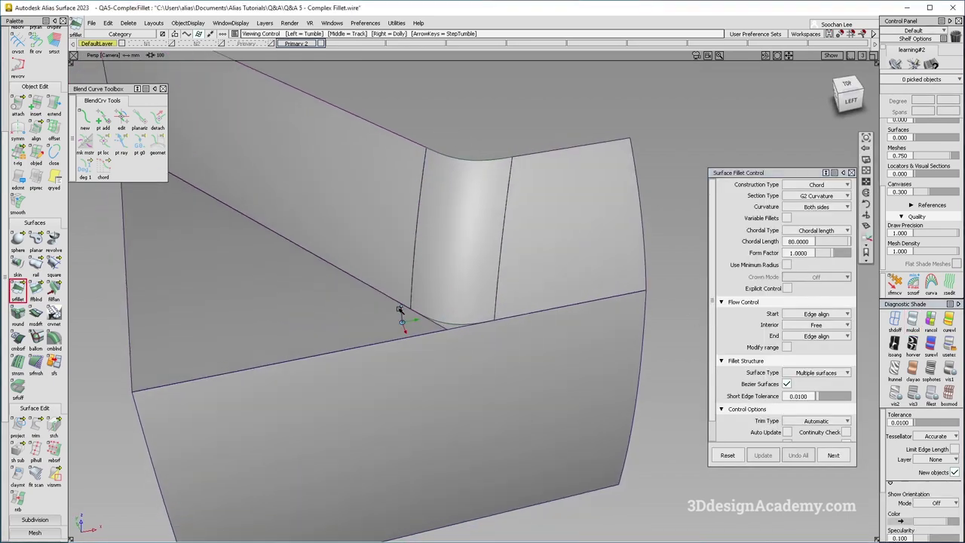
# Build a fillet with 30 mm chordal length from the rear wall and vertical fillet to the floor, with Start and End flow Default
pyautogui.keyDown('alt'); pyautogui.keyDown('shift'); pyautogui.moveTo(400, 309); pyautogui.dragTo(406, 314, button='middle'); pyautogui.keyUp('shift'); pyautogui.keyUp('alt')
pyautogui.keyDown('ctrl'); pyautogui.keyDown('shift'); pyautogui.moveTo(336, 428); pyautogui.dragTo(295, 276); pyautogui.keyUp('shift'); pyautogui.keyUp('ctrl')
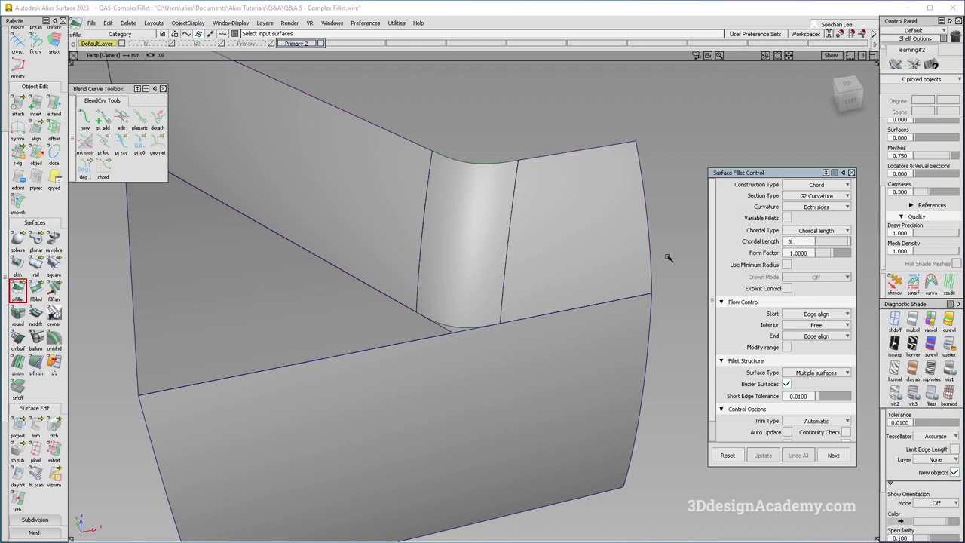
pyautogui.click(841, 316)
pyautogui.click(836, 325)
pyautogui.click(835, 337)
pyautogui.click(829, 347)
pyautogui.keyDown('alt'); pyautogui.keyDown('shift'); pyautogui.moveTo(793, 354); pyautogui.dragTo(799, 395); pyautogui.keyUp('shift'); pyautogui.keyUp('alt')
pyautogui.click(432, 295)
pyautogui.click(427, 323)
pyautogui.keyDown('alt'); pyautogui.keyDown('shift'); pyautogui.moveTo(409, 324); pyautogui.dragTo(279, 168); pyautogui.keyUp('shift'); pyautogui.keyUp('alt')
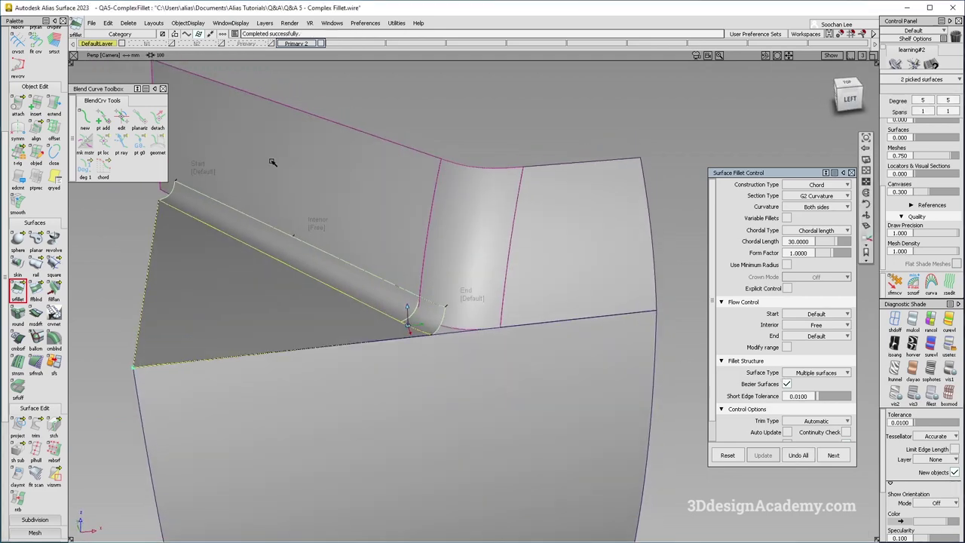
# Set the Start flow of the fillet between wall and floor to Edge align and rebuild it
pyautogui.click(215, 170)
pyautogui.press('space')
pyautogui.keyDown('alt'); pyautogui.keyDown('shift'); pyautogui.moveTo(441, 326); pyautogui.dragTo(472, 366); pyautogui.keyUp('shift'); pyautogui.keyUp('alt')
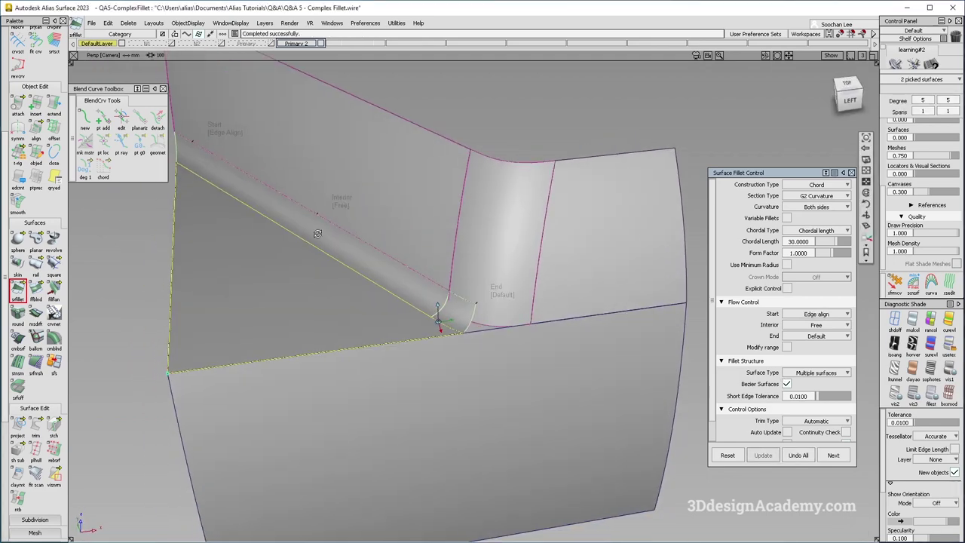
pyautogui.keyDown('alt'); pyautogui.keyDown('shift'); pyautogui.moveTo(468, 348); pyautogui.dragTo(489, 408); pyautogui.keyUp('shift'); pyautogui.keyUp('alt')
pyautogui.hotkey('ctrl', 'z')
# Build a fillet with 30 mm chordal length between the floor and the large lower front surface
pyautogui.keyDown('alt'); pyautogui.keyDown('shift'); pyautogui.moveTo(488, 339); pyautogui.dragTo(430, 178); pyautogui.keyUp('shift'); pyautogui.keyUp('alt')
pyautogui.click(392, 181)
pyautogui.press('space')
pyautogui.keyDown('alt'); pyautogui.keyDown('shift'); pyautogui.moveTo(577, 396); pyautogui.dragTo(367, 345); pyautogui.keyUp('shift'); pyautogui.keyUp('alt')
pyautogui.click(322, 398)
pyautogui.keyDown('alt'); pyautogui.keyDown('shift'); pyautogui.moveTo(321, 398); pyautogui.dragTo(369, 372, button='middle'); pyautogui.keyUp('shift'); pyautogui.keyUp('alt')
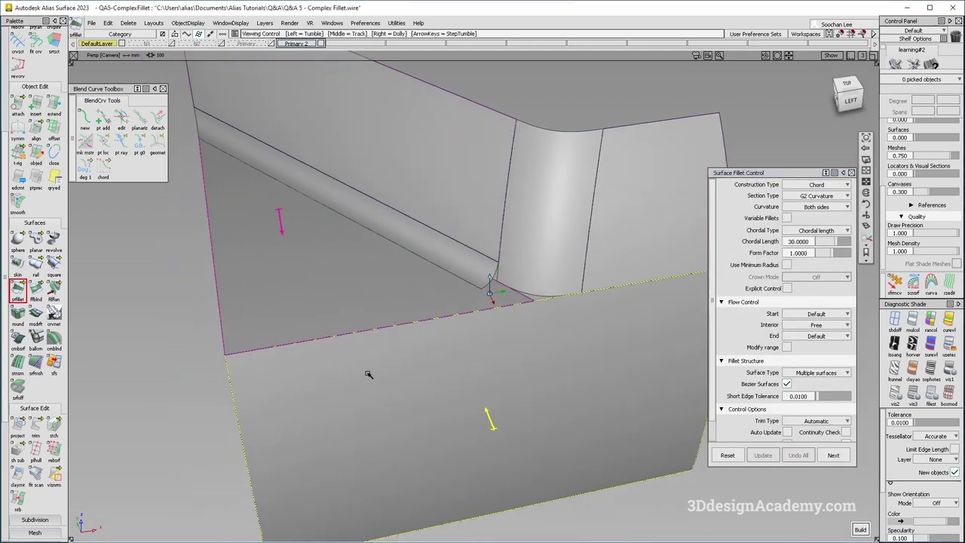
pyautogui.keyDown('alt'); pyautogui.keyDown('shift'); pyautogui.moveTo(389, 366); pyautogui.dragTo(400, 364); pyautogui.keyUp('shift'); pyautogui.keyUp('alt')
pyautogui.press('space')
pyautogui.keyDown('alt'); pyautogui.keyDown('shift'); pyautogui.moveTo(532, 364); pyautogui.dragTo(433, 383); pyautogui.keyUp('shift'); pyautogui.keyUp('alt')
pyautogui.press('space')
pyautogui.keyDown('alt'); pyautogui.keyDown('shift'); pyautogui.moveTo(386, 342); pyautogui.dragTo(538, 308); pyautogui.keyUp('shift'); pyautogui.keyUp('alt')
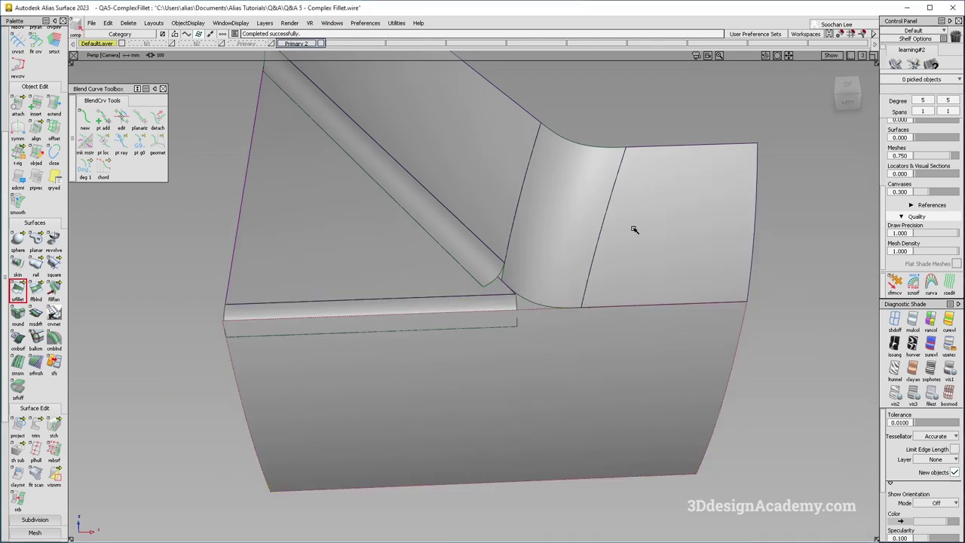
# Pick all the surfaces and delete their construction history
pyautogui.moveTo(634, 229); pyautogui.dragTo(441, 353)
pyautogui.keyDown('alt'); pyautogui.keyDown('shift'); pyautogui.moveTo(442, 353); pyautogui.dragTo(427, 349, button='middle'); pyautogui.keyUp('shift'); pyautogui.keyUp('alt')
pyautogui.click(129, 25)
pyautogui.click(134, 48)
# Examine from several angles how the fillet ends and the trim curve meet around the open corner
pyautogui.moveTo(521, 334)
pyautogui.keyDown('alt'); pyautogui.keyDown('shift'); pyautogui.mouseDown()
pyautogui.moveTo(551, 276)
pyautogui.moveTo(604, 311)
pyautogui.moveTo(590, 328)
pyautogui.moveTo(500, 242)
pyautogui.moveTo(599, 241)
pyautogui.mouseUp(); pyautogui.keyUp('shift'); pyautogui.keyUp('alt')
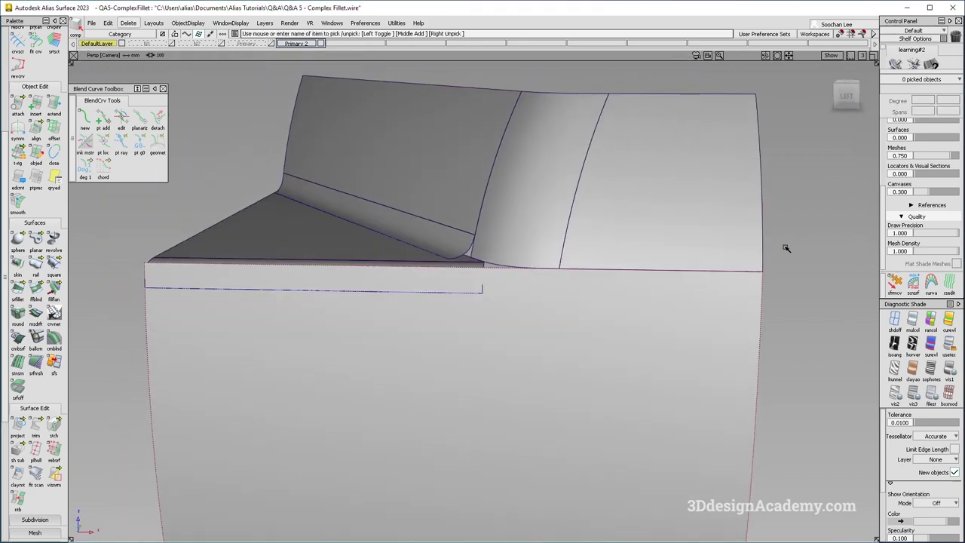
pyautogui.keyDown('alt'); pyautogui.keyDown('shift'); pyautogui.moveTo(504, 282); pyautogui.dragTo(697, 262); pyautogui.keyUp('shift'); pyautogui.keyUp('alt')
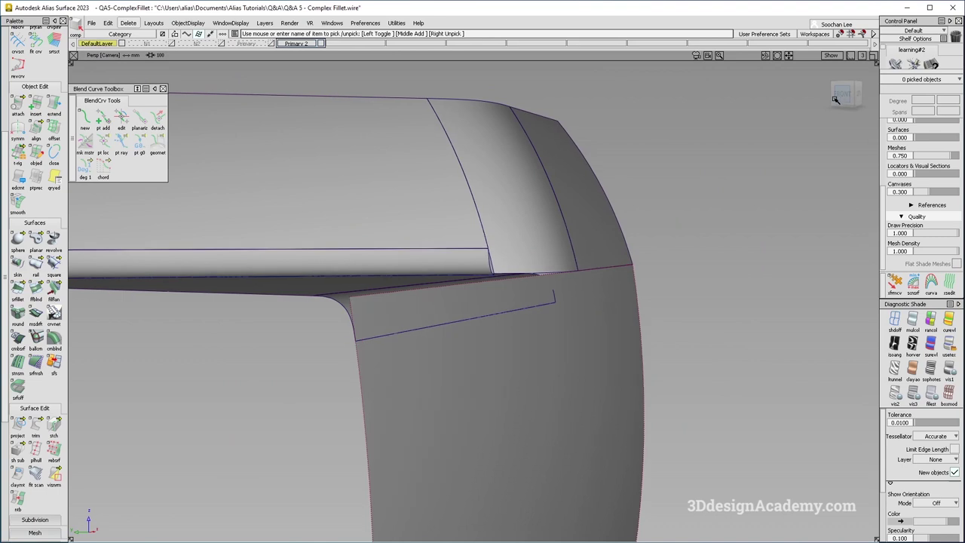
pyautogui.click(841, 94)
pyautogui.moveTo(632, 276)
pyautogui.keyDown('alt'); pyautogui.keyDown('shift'); pyautogui.mouseDown()
pyautogui.moveTo(602, 274)
pyautogui.moveTo(566, 289)
pyautogui.mouseUp(); pyautogui.keyUp('shift'); pyautogui.keyUp('alt')
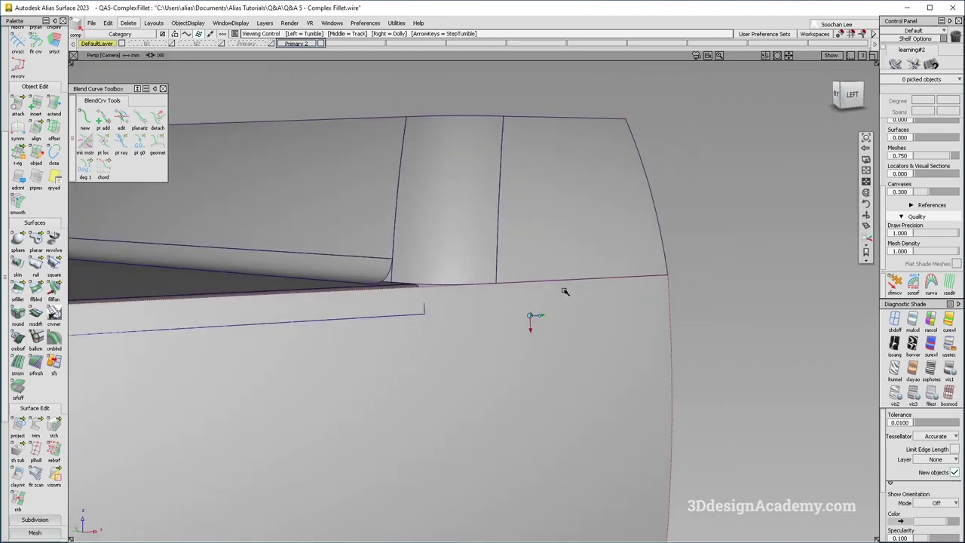
pyautogui.keyDown('alt'); pyautogui.keyDown('shift'); pyautogui.moveTo(566, 289); pyautogui.dragTo(549, 295, button='middle'); pyautogui.keyUp('shift'); pyautogui.keyUp('alt')
pyautogui.click(539, 274)
pyautogui.click(539, 310)
pyautogui.keyDown('alt'); pyautogui.keyDown('shift'); pyautogui.moveTo(538, 310); pyautogui.dragTo(468, 400); pyautogui.keyUp('shift'); pyautogui.keyUp('alt')
pyautogui.keyDown('ctrl'); pyautogui.keyDown('shift'); pyautogui.moveTo(426, 435); pyautogui.dragTo(383, 270); pyautogui.keyUp('shift'); pyautogui.keyUp('ctrl')
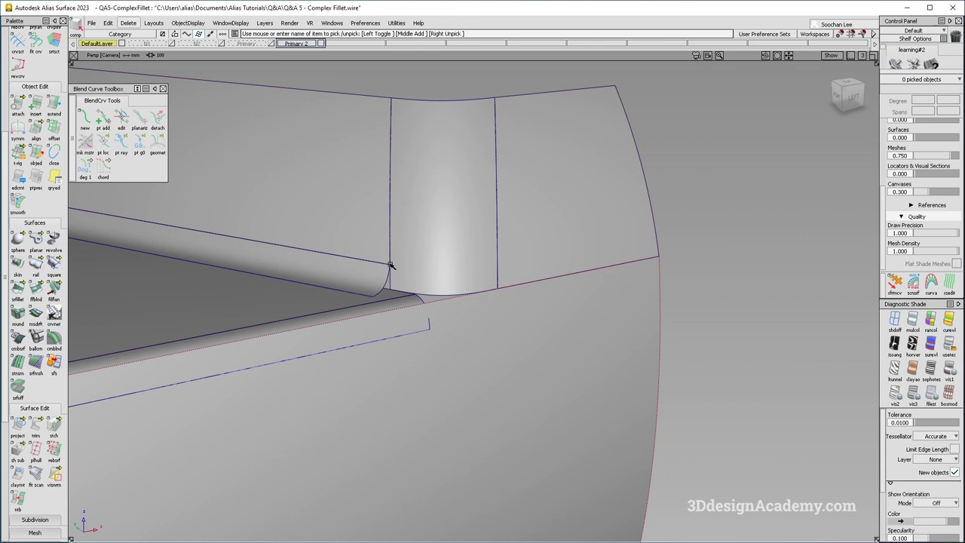
# In the left view, extend the fillet's curve on the lower front surface to that surface's far edge
pyautogui.click(854, 96)
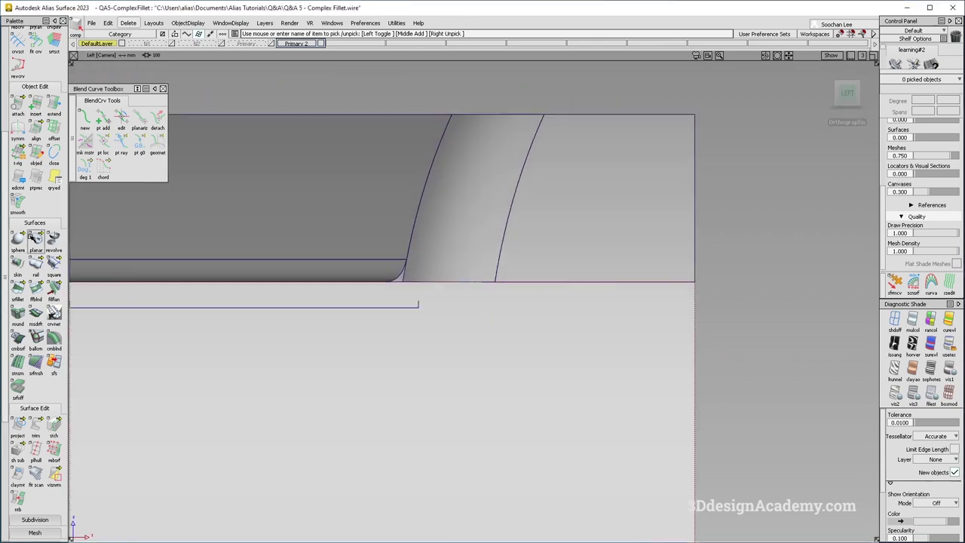
pyautogui.click(53, 106)
pyautogui.click(411, 312)
pyautogui.click(428, 314)
pyautogui.keyDown('alt'); pyautogui.keyDown('shift'); pyautogui.moveTo(546, 325); pyautogui.dragTo(535, 336, button='middle'); pyautogui.keyUp('shift'); pyautogui.keyUp('alt')
pyautogui.keyDown('ctrl'); pyautogui.keyDown('shift'); pyautogui.moveTo(431, 357); pyautogui.dragTo(396, 256); pyautogui.keyUp('shift'); pyautogui.keyUp('ctrl')
# Draw a straight horizontal edit point curve from the upper end of the wall fillet to beyond the side wall
pyautogui.scroll(4, 41, 86)
pyautogui.scroll(2, 40, 87)
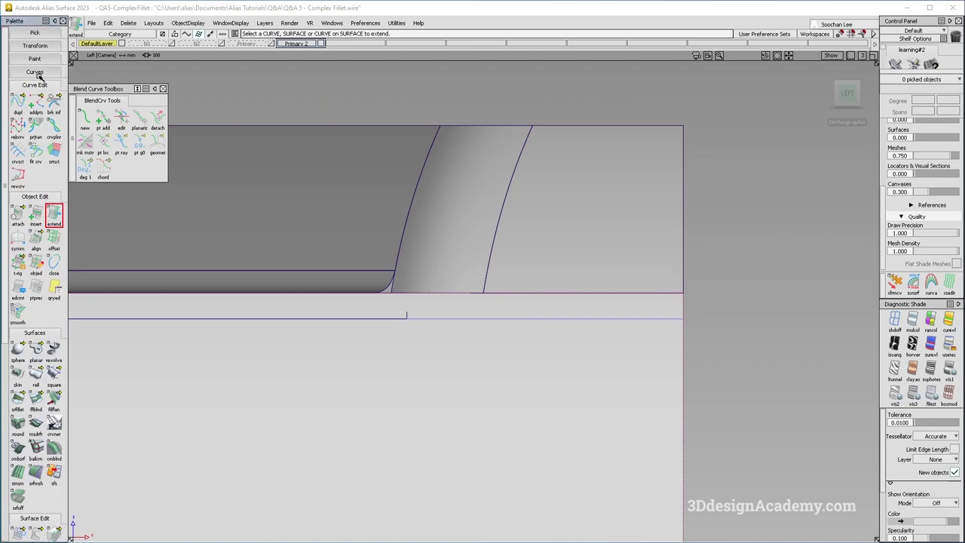
pyautogui.click(38, 72)
pyautogui.click(36, 90)
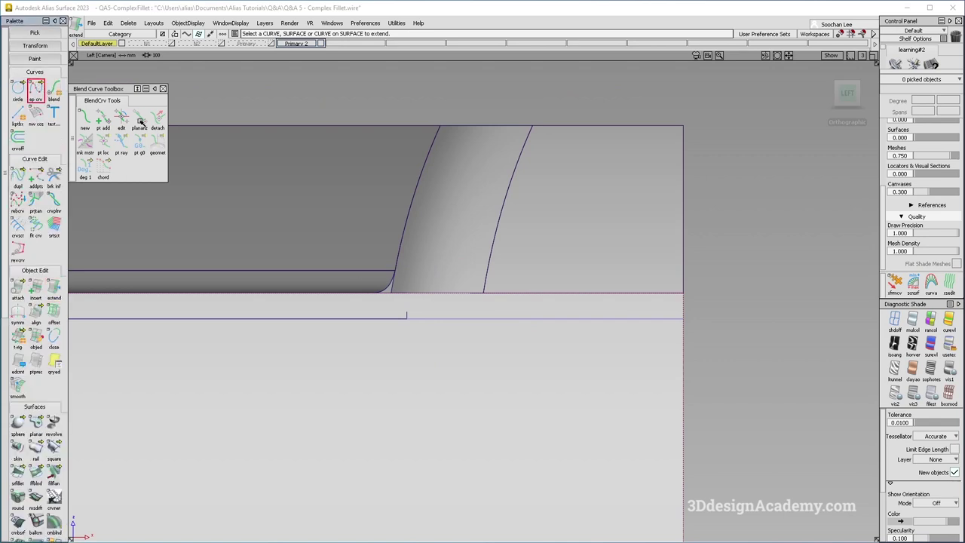
pyautogui.keyDown('ctrl'); pyautogui.click(388, 270); pyautogui.keyUp('ctrl')
pyautogui.middleClick(784, 277)
pyautogui.keyDown('alt'); pyautogui.keyDown('shift'); pyautogui.moveTo(517, 329); pyautogui.dragTo(473, 341, button='middle'); pyautogui.keyUp('shift'); pyautogui.keyUp('alt')
pyautogui.keyDown('ctrl'); pyautogui.keyDown('shift'); pyautogui.moveTo(517, 400); pyautogui.dragTo(463, 290); pyautogui.keyUp('shift'); pyautogui.keyUp('ctrl')
# Project the horizontal curve onto the upper side wall in the left view and delete the original curve
pyautogui.scroll(-3, 24, 466)
pyautogui.scroll(-1, 24, 469)
pyautogui.click(20, 525)
pyautogui.click(555, 288)
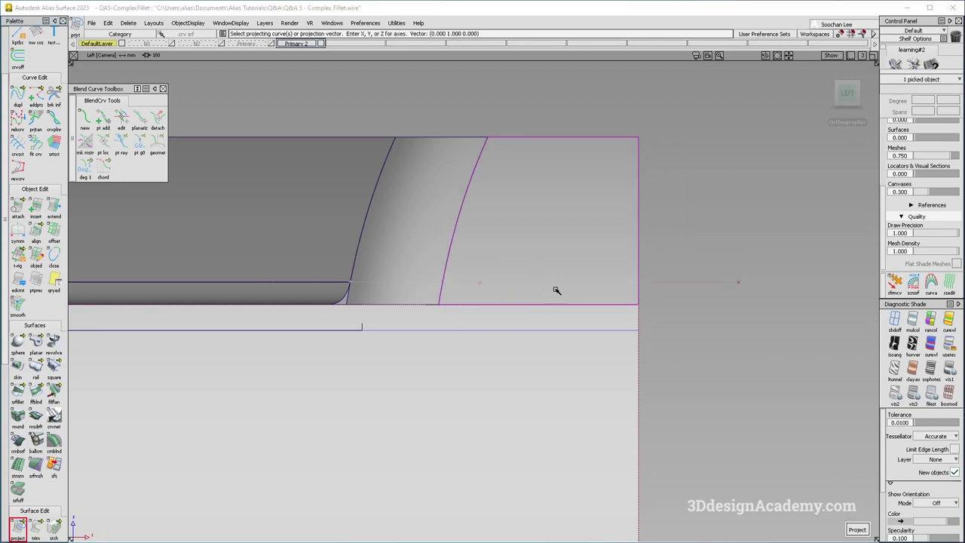
pyautogui.press('space')
pyautogui.keyDown('ctrl'); pyautogui.keyDown('shift'); pyautogui.moveTo(504, 276); pyautogui.dragTo(610, 332); pyautogui.keyUp('shift'); pyautogui.keyUp('ctrl')
pyautogui.click(547, 278)
pyautogui.press('Delete')
pyautogui.press('Return')
# Trim the side wall and the front surface along their curves, keeping the upper wall part and the lower front part
pyautogui.moveTo(407, 315)
pyautogui.keyDown('alt'); pyautogui.keyDown('shift'); pyautogui.mouseDown()
pyautogui.moveTo(452, 331)
pyautogui.moveTo(480, 395)
pyautogui.mouseUp(); pyautogui.keyUp('shift'); pyautogui.keyUp('alt')
pyautogui.keyDown('ctrl'); pyautogui.keyDown('shift'); pyautogui.moveTo(480, 395); pyautogui.dragTo(436, 302); pyautogui.keyUp('shift'); pyautogui.keyUp('ctrl')
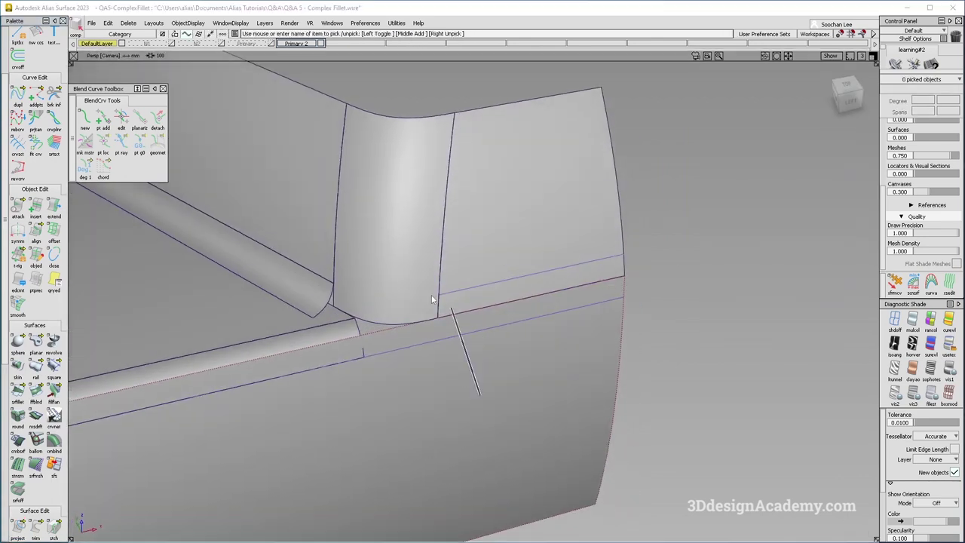
pyautogui.click(35, 527)
pyautogui.click(530, 252)
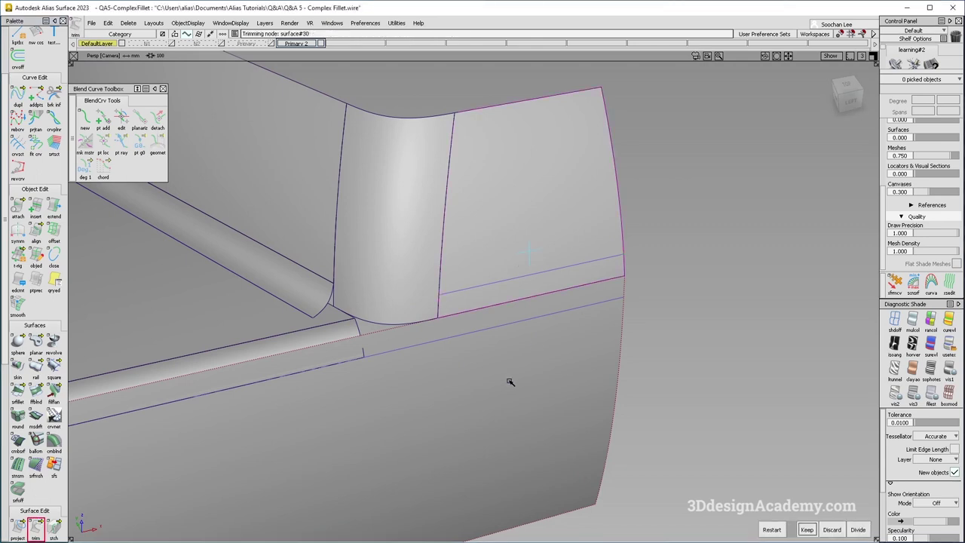
pyautogui.press('space')
pyautogui.click(486, 404)
pyautogui.press('space')
pyautogui.keyDown('alt'); pyautogui.keyDown('shift'); pyautogui.moveTo(503, 405); pyautogui.dragTo(384, 477); pyautogui.keyUp('shift'); pyautogui.keyUp('alt')
pyautogui.keyDown('ctrl'); pyautogui.keyDown('shift'); pyautogui.moveTo(385, 477); pyautogui.dragTo(338, 329); pyautogui.keyUp('shift'); pyautogui.keyUp('ctrl')
# Build a freeform blend between the two trimmed edges, with Start flow Edge align and End flow Default
pyautogui.click(36, 392)
pyautogui.click(530, 279)
pyautogui.click(535, 326)
pyautogui.keyDown('alt'); pyautogui.keyDown('shift'); pyautogui.moveTo(472, 343); pyautogui.dragTo(479, 314); pyautogui.keyUp('shift'); pyautogui.keyUp('alt')
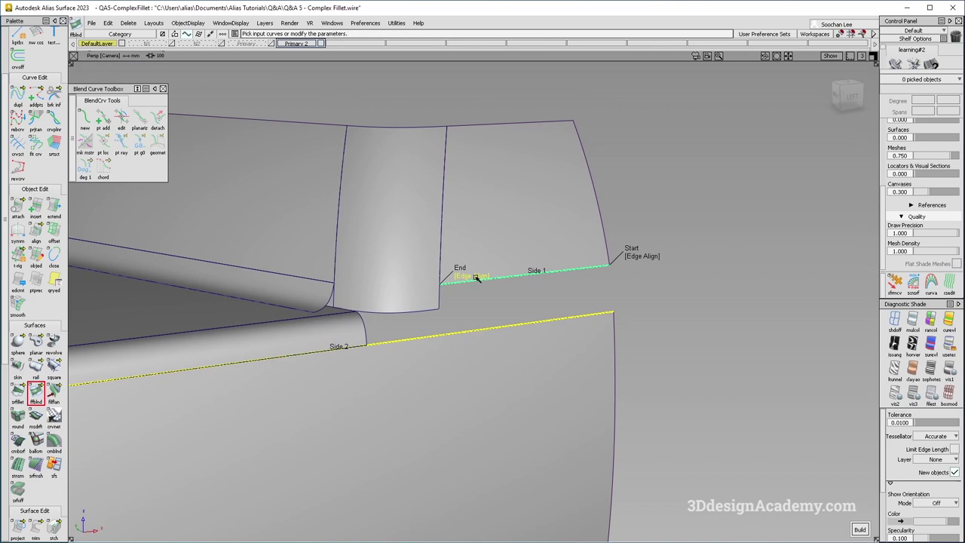
pyautogui.press('space')
pyautogui.keyDown('alt'); pyautogui.keyDown('shift'); pyautogui.moveTo(626, 329); pyautogui.dragTo(656, 299); pyautogui.keyUp('shift'); pyautogui.keyUp('alt')
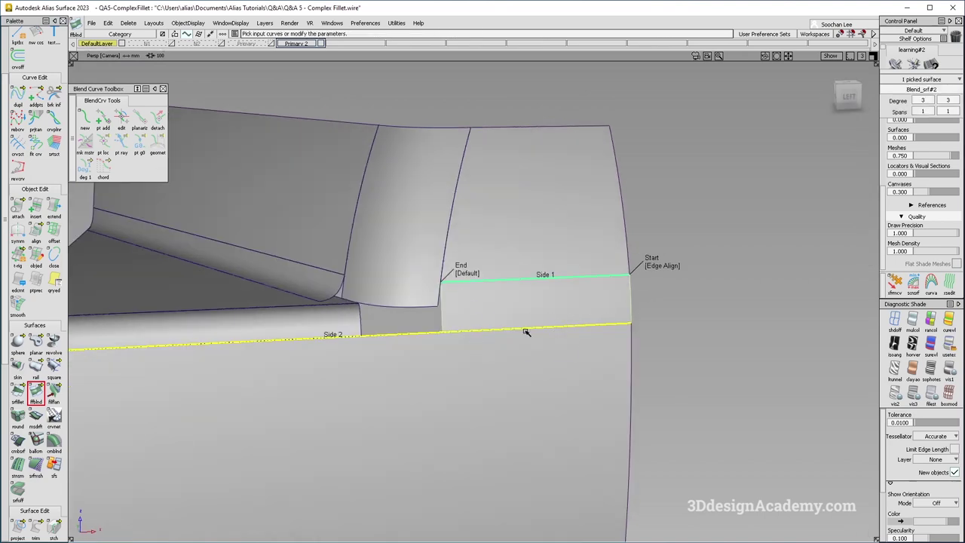
# Set the freeform blend's Side 1 and Side 2 continuity to G2 Curvature and update it
pyautogui.keyDown('alt'); pyautogui.keyDown('shift'); pyautogui.moveTo(460, 318); pyautogui.dragTo(518, 298, button='right'); pyautogui.keyUp('shift'); pyautogui.keyUp('alt')
pyautogui.keyDown('alt'); pyautogui.keyDown('shift'); pyautogui.moveTo(518, 297); pyautogui.dragTo(474, 344); pyautogui.keyUp('shift'); pyautogui.keyUp('alt')
pyautogui.press('`')
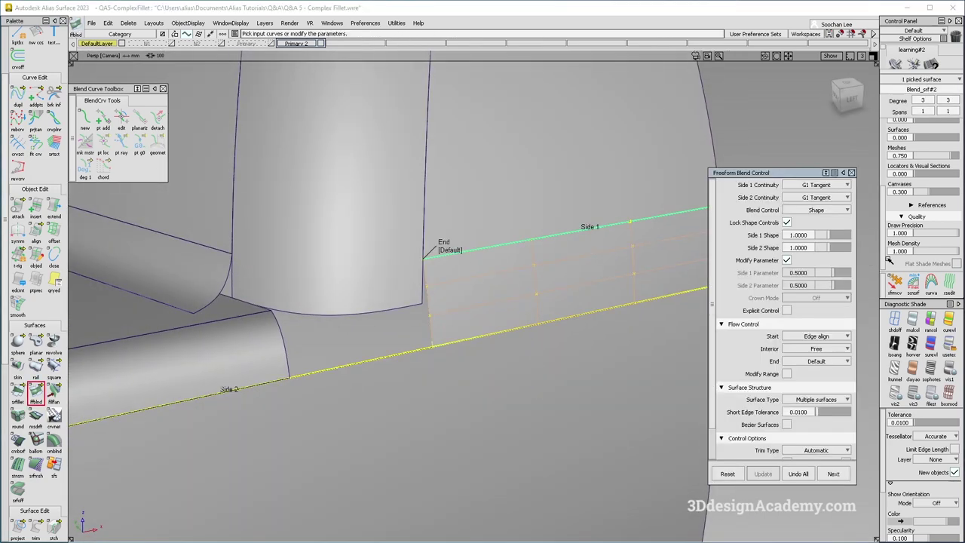
pyautogui.click(834, 185)
pyautogui.click(827, 221)
pyautogui.click(829, 196)
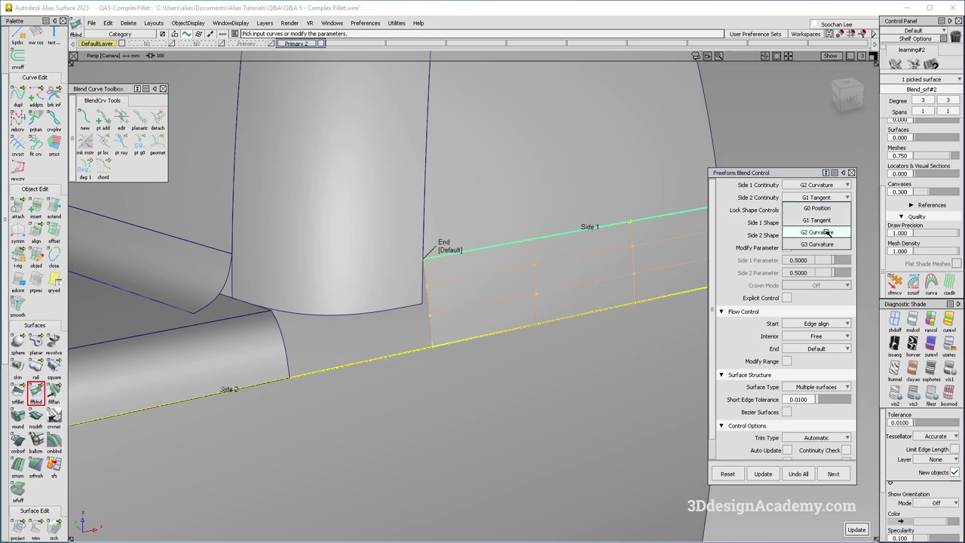
pyautogui.click(827, 231)
pyautogui.keyDown('alt'); pyautogui.keyDown('shift'); pyautogui.moveTo(567, 304); pyautogui.dragTo(636, 168); pyautogui.keyUp('shift'); pyautogui.keyUp('alt')
# Pick all the surfaces including the new blend and delete their construction history
pyautogui.moveTo(637, 167); pyautogui.dragTo(147, 476)
pyautogui.click(135, 23)
pyautogui.click(161, 49)
pyautogui.click(440, 343)
# Shorten the vertical corner fillet at its lower edge by about 18 mm with Extend, matching the neighbouring fillet edges
pyautogui.keyDown('alt'); pyautogui.keyDown('shift'); pyautogui.moveTo(445, 313); pyautogui.dragTo(444, 270); pyautogui.keyUp('shift'); pyautogui.keyUp('alt')
pyautogui.press('F6')
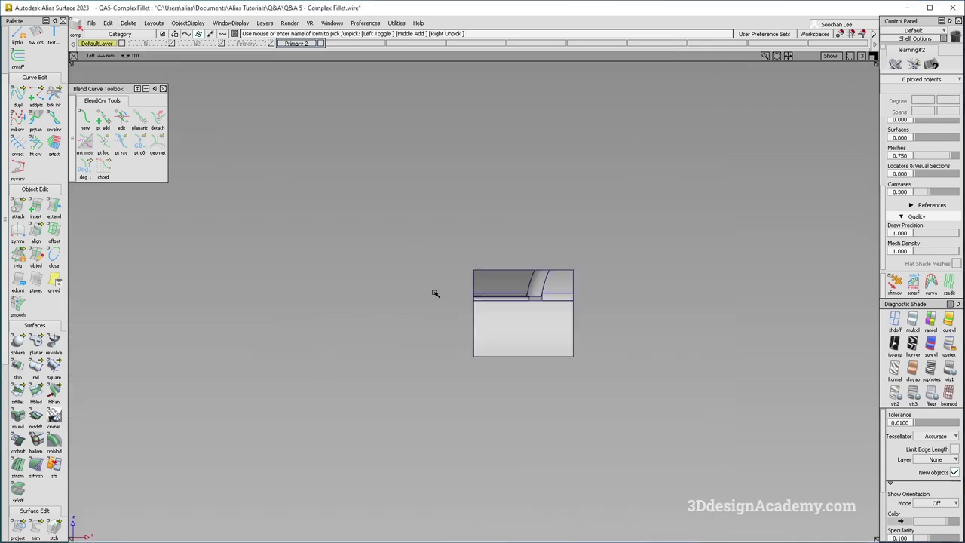
pyautogui.keyDown('alt'); pyautogui.keyDown('shift'); pyautogui.moveTo(543, 299); pyautogui.dragTo(803, 273, button='right'); pyautogui.keyUp('shift'); pyautogui.keyUp('alt')
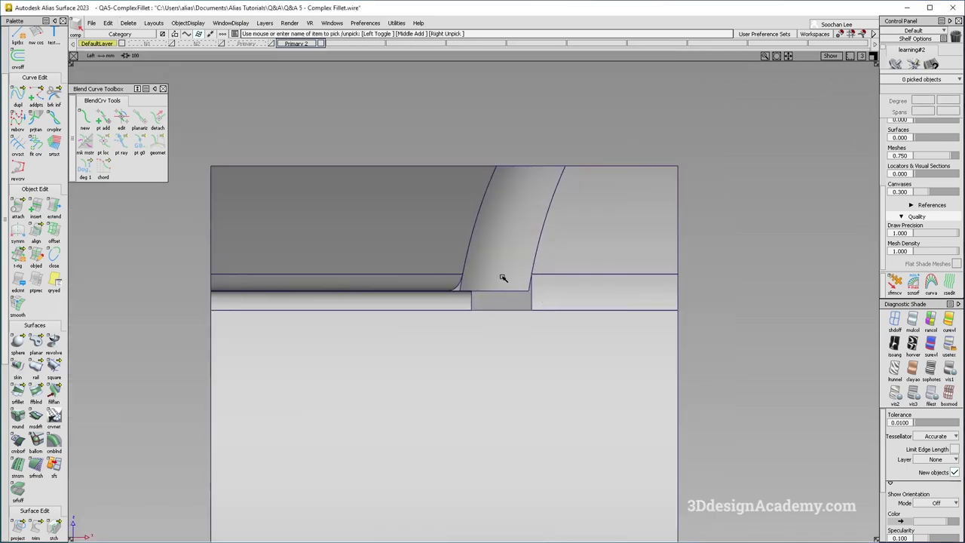
pyautogui.press('F8')
pyautogui.keyDown('alt'); pyautogui.keyDown('shift'); pyautogui.moveTo(475, 315); pyautogui.dragTo(389, 301, button='right'); pyautogui.keyUp('shift'); pyautogui.keyUp('alt')
pyautogui.keyDown('alt'); pyautogui.keyDown('shift'); pyautogui.moveTo(388, 302); pyautogui.dragTo(478, 391); pyautogui.keyUp('shift'); pyautogui.keyUp('alt')
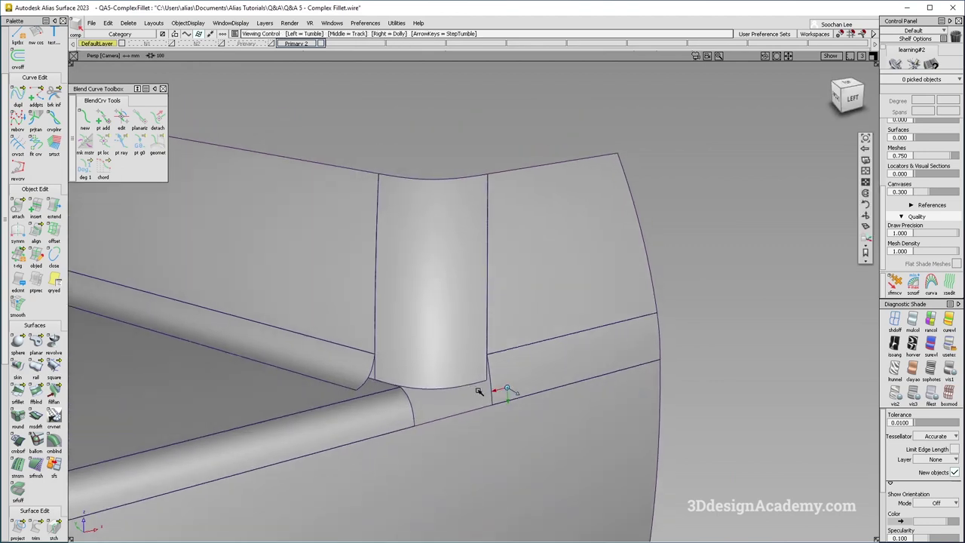
pyautogui.click(53, 218)
pyautogui.click(466, 383)
pyautogui.moveTo(488, 373); pyautogui.dragTo(488, 351)
pyautogui.keyDown('alt'); pyautogui.keyDown('shift'); pyautogui.moveTo(377, 351); pyautogui.dragTo(497, 326, button='right'); pyautogui.keyUp('shift'); pyautogui.keyUp('alt')
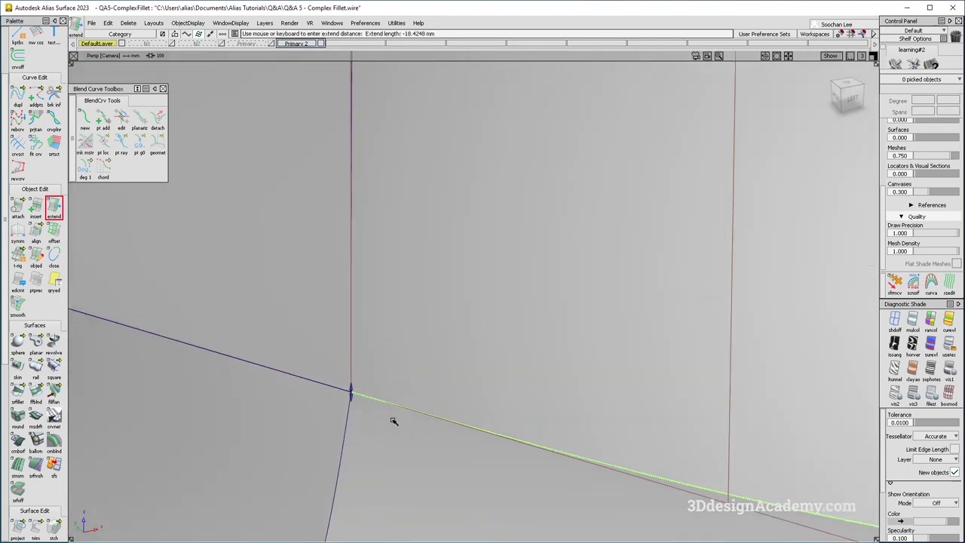
pyautogui.keyDown('alt'); pyautogui.keyDown('shift'); pyautogui.moveTo(394, 421); pyautogui.dragTo(417, 458); pyautogui.keyUp('shift'); pyautogui.keyUp('alt')
pyautogui.click(502, 342)
# Align both side edges of the vertical fillet to the adjoining walls with G2 continuity, using Start Skew and End Edge
pyautogui.keyDown('alt'); pyautogui.keyDown('shift'); pyautogui.moveTo(502, 343); pyautogui.dragTo(556, 323, button='right'); pyautogui.keyUp('shift'); pyautogui.keyUp('alt')
pyautogui.keyDown('alt'); pyautogui.keyDown('shift'); pyautogui.moveTo(555, 324); pyautogui.dragTo(435, 311); pyautogui.keyUp('shift'); pyautogui.keyUp('alt')
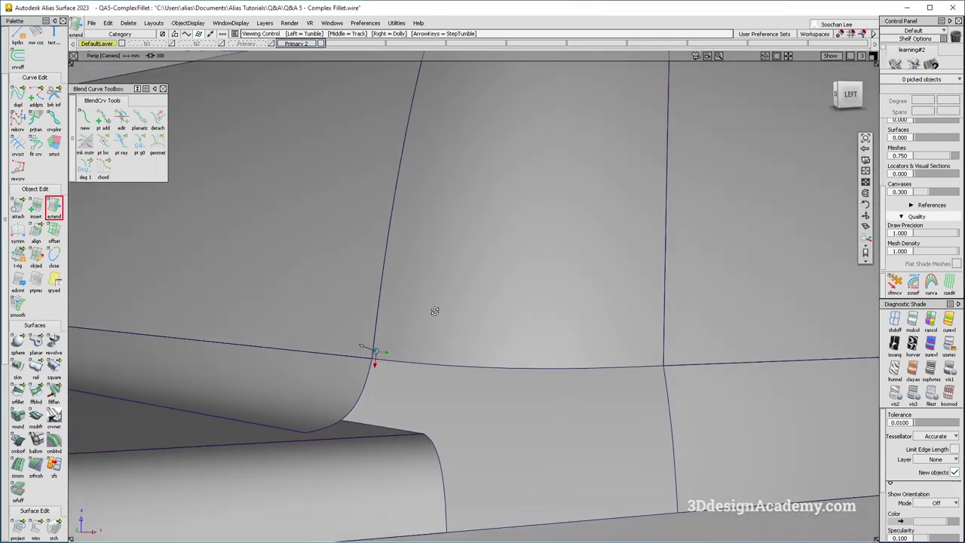
pyautogui.keyDown('alt'); pyautogui.keyDown('shift'); pyautogui.moveTo(435, 312); pyautogui.dragTo(466, 294, button='right'); pyautogui.keyUp('shift'); pyautogui.keyUp('alt')
pyautogui.keyDown('alt'); pyautogui.keyDown('shift'); pyautogui.moveTo(465, 295); pyautogui.dragTo(489, 392); pyautogui.keyUp('shift'); pyautogui.keyUp('alt')
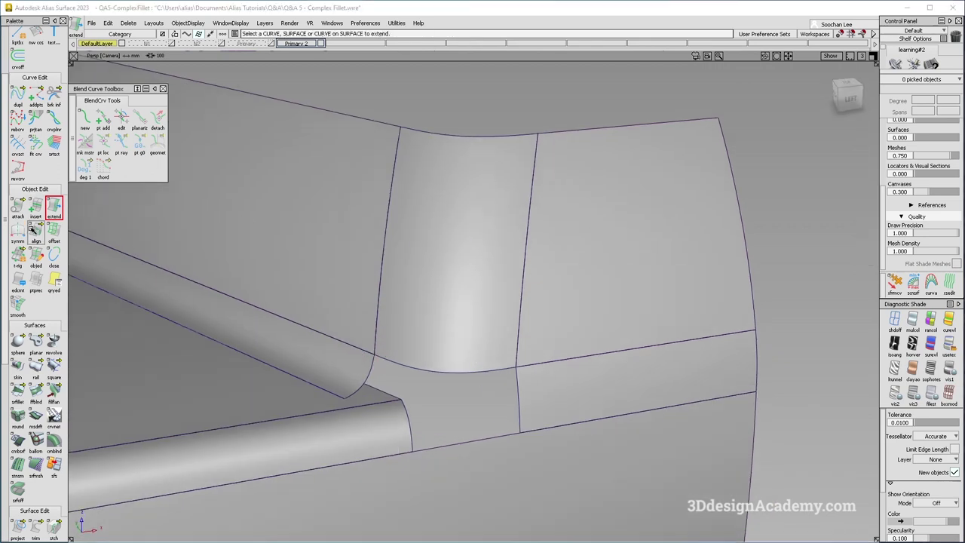
pyautogui.doubleClick(35, 230)
pyautogui.click(527, 245)
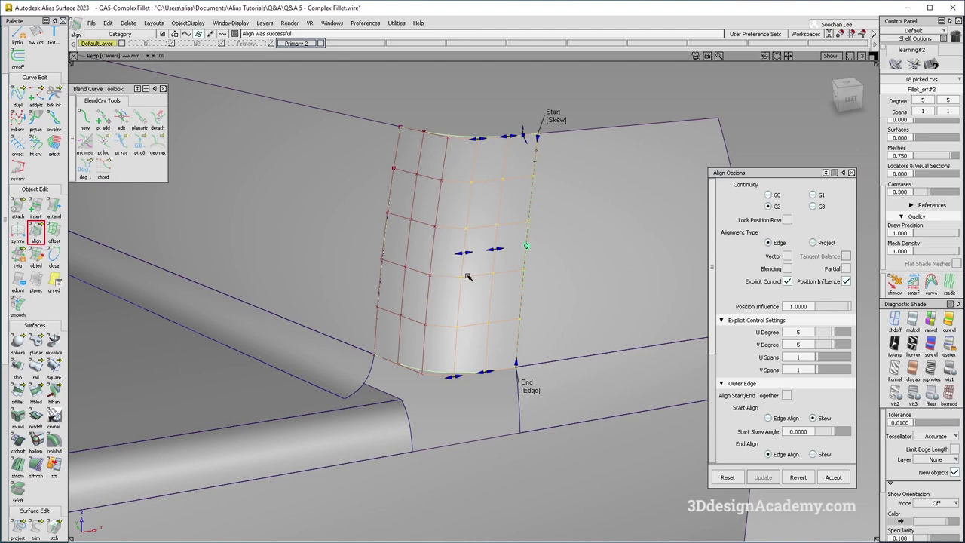
pyautogui.keyDown('alt'); pyautogui.keyDown('shift'); pyautogui.moveTo(600, 192); pyautogui.dragTo(578, 179); pyautogui.keyUp('shift'); pyautogui.keyUp('alt')
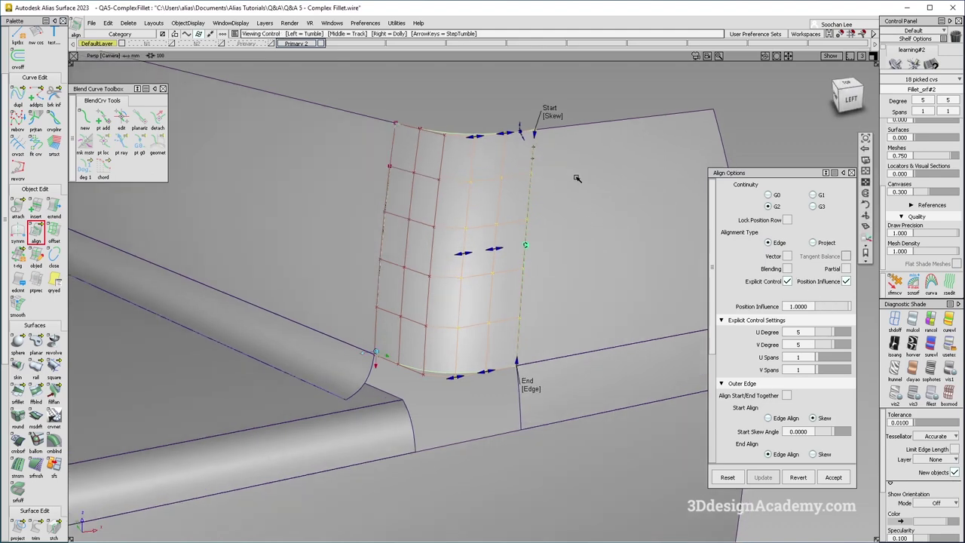
pyautogui.click(556, 117)
pyautogui.keyDown('ctrl'); pyautogui.keyDown('shift'); pyautogui.moveTo(470, 213); pyautogui.dragTo(352, 282); pyautogui.keyUp('shift'); pyautogui.keyUp('ctrl')
pyautogui.click(386, 225)
pyautogui.keyDown('alt'); pyautogui.keyDown('shift'); pyautogui.moveTo(433, 385); pyautogui.dragTo(419, 419); pyautogui.keyUp('shift'); pyautogui.keyUp('alt')
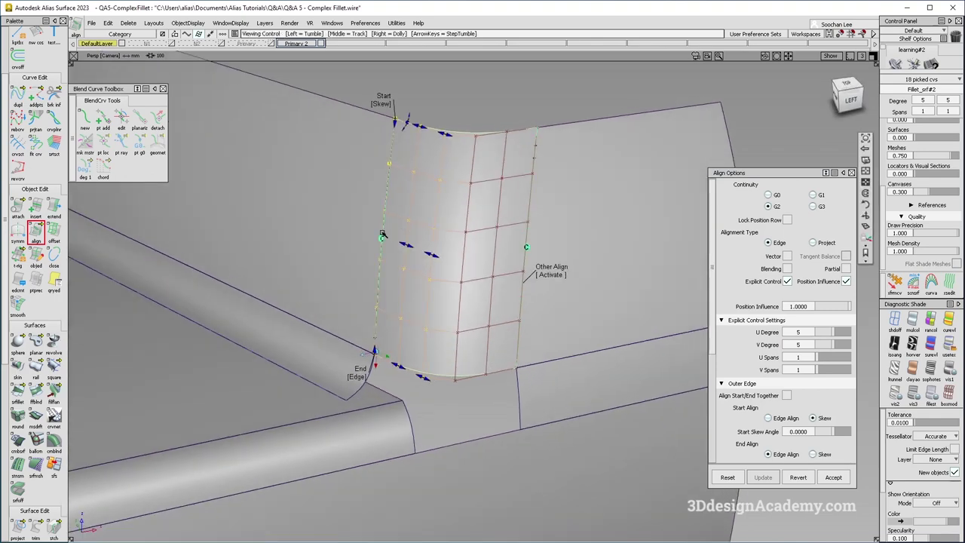
# Finish the alignment, pick all the surfaces and delete their construction history
pyautogui.keyDown('ctrl'); pyautogui.keyDown('shift'); pyautogui.moveTo(599, 401); pyautogui.dragTo(523, 352); pyautogui.keyUp('shift'); pyautogui.keyUp('ctrl')
pyautogui.keyDown('ctrl'); pyautogui.keyDown('shift'); pyautogui.moveTo(581, 277); pyautogui.dragTo(435, 407); pyautogui.keyUp('shift'); pyautogui.keyUp('ctrl')
pyautogui.moveTo(603, 460); pyautogui.dragTo(175, 3)
pyautogui.click(128, 24)
pyautogui.click(130, 48)
# Extend the wall-to-floor fillet at its open end by about 25 mm toward the corner gap
pyautogui.keyDown('ctrl'); pyautogui.keyDown('shift'); pyautogui.moveTo(483, 410); pyautogui.dragTo(456, 398); pyautogui.keyUp('shift'); pyautogui.keyUp('ctrl')
pyautogui.keyDown('alt'); pyautogui.keyDown('shift'); pyautogui.moveTo(461, 401); pyautogui.dragTo(465, 306, button='middle'); pyautogui.keyUp('shift'); pyautogui.keyUp('alt')
pyautogui.keyDown('alt'); pyautogui.keyDown('shift'); pyautogui.moveTo(465, 306); pyautogui.dragTo(434, 321); pyautogui.keyUp('shift'); pyautogui.keyUp('alt')
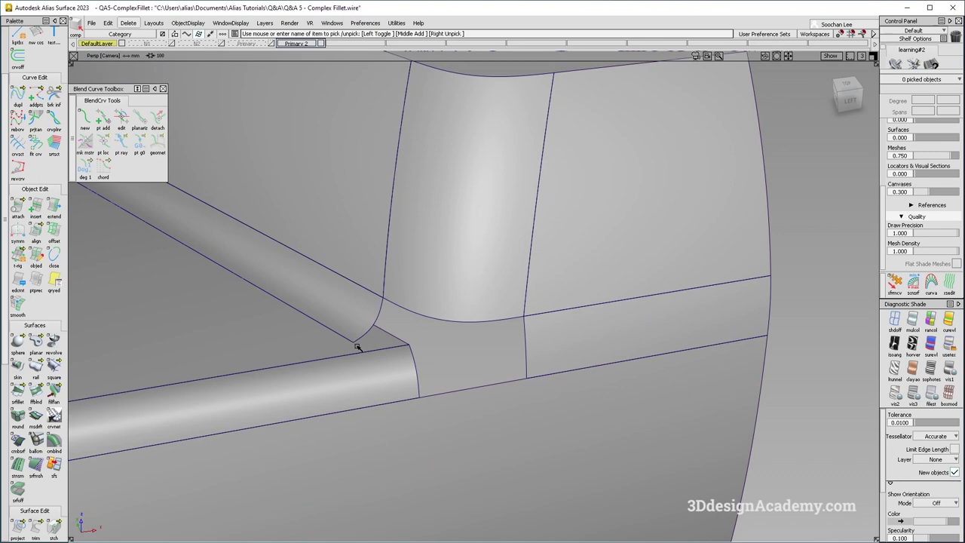
pyautogui.keyDown('alt'); pyautogui.keyDown('shift'); pyautogui.moveTo(414, 318); pyautogui.dragTo(388, 310); pyautogui.keyUp('shift'); pyautogui.keyUp('alt')
pyautogui.keyDown('alt'); pyautogui.keyDown('shift'); pyautogui.moveTo(418, 396); pyautogui.dragTo(485, 408); pyautogui.keyUp('shift'); pyautogui.keyUp('alt')
pyautogui.click(51, 211)
pyautogui.keyDown('alt'); pyautogui.keyDown('shift'); pyautogui.moveTo(416, 348); pyautogui.dragTo(370, 314); pyautogui.keyUp('shift'); pyautogui.keyUp('alt')
pyautogui.click(378, 317)
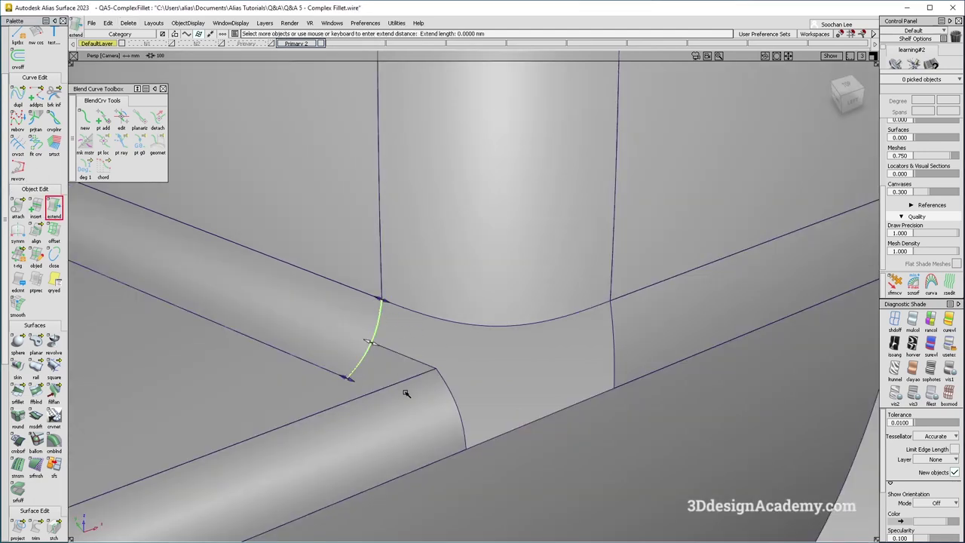
pyautogui.moveTo(394, 400); pyautogui.dragTo(464, 352)
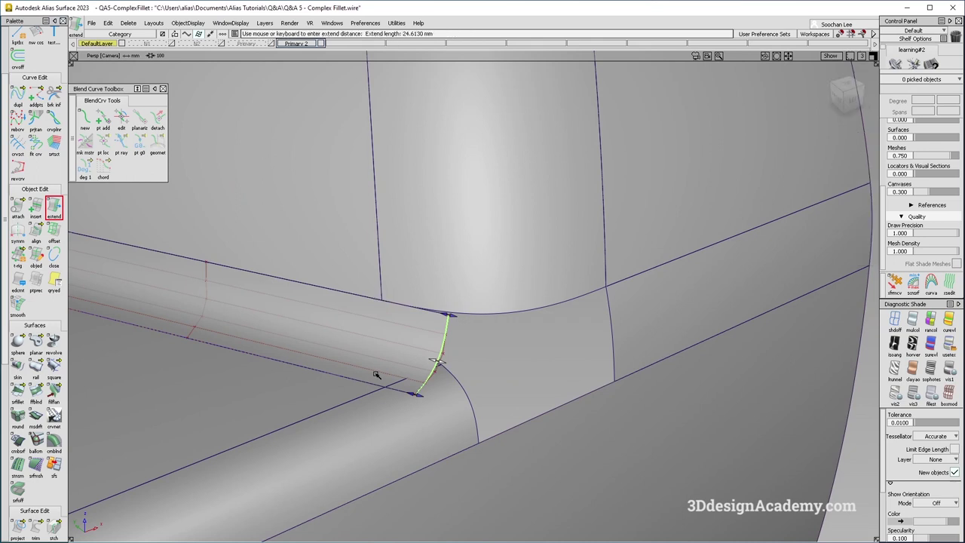
# Undo the wall-to-floor fillet's last extension and extend its open end again across the corner gap
pyautogui.hotkey('ctrl', 'z')
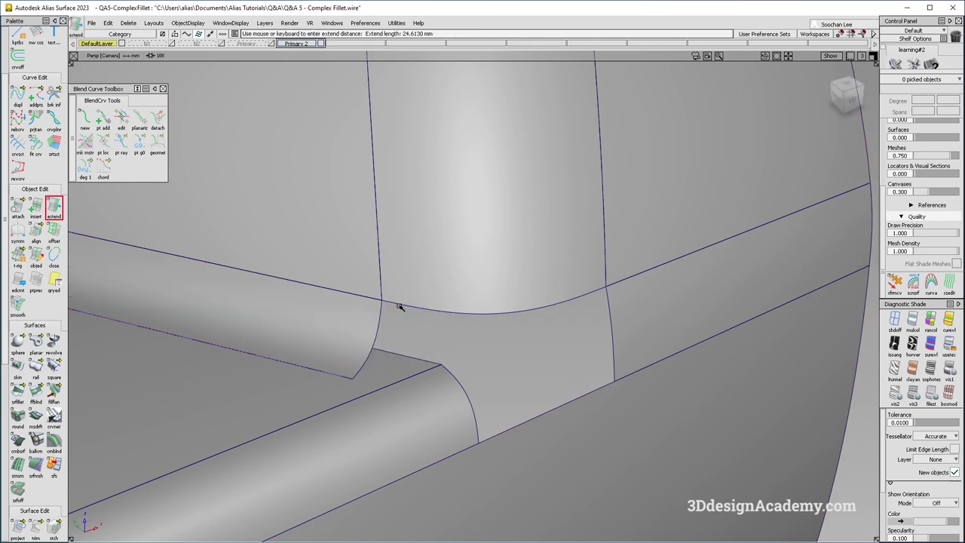
pyautogui.keyDown('alt'); pyautogui.keyDown('shift'); pyautogui.moveTo(385, 386); pyautogui.dragTo(424, 396); pyautogui.keyUp('shift'); pyautogui.keyUp('alt')
pyautogui.keyDown('alt'); pyautogui.keyDown('shift'); pyautogui.moveTo(444, 291); pyautogui.dragTo(431, 310); pyautogui.keyUp('shift'); pyautogui.keyUp('alt')
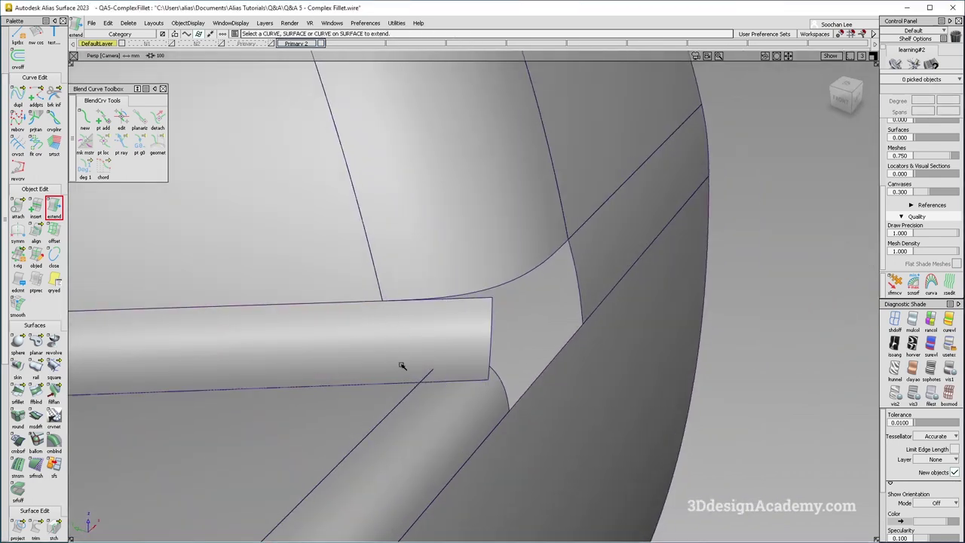
pyautogui.keyDown('alt'); pyautogui.keyDown('shift'); pyautogui.moveTo(402, 366); pyautogui.dragTo(382, 362); pyautogui.keyUp('shift'); pyautogui.keyUp('alt')
pyautogui.scroll(3, 33, 100)
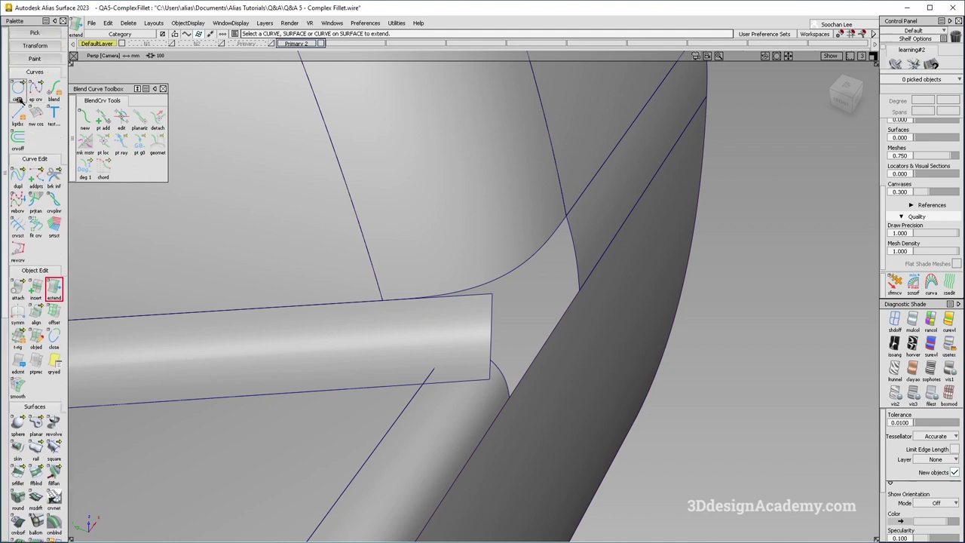
# Duplicate the vertical fillet's side edge beside the wall-to-floor fillet as a curve and extend its lower end past that fillet
pyautogui.click(17, 176)
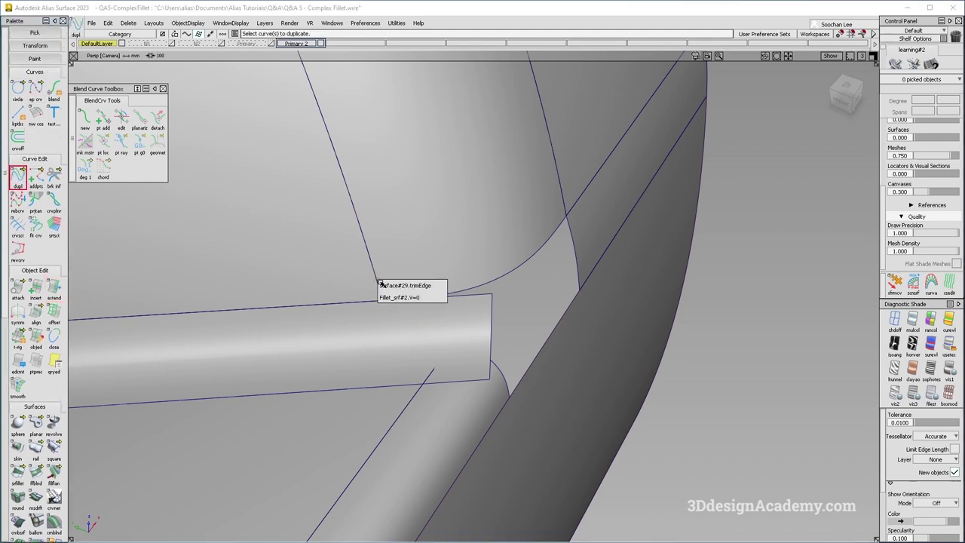
pyautogui.click(379, 279)
pyautogui.click(54, 288)
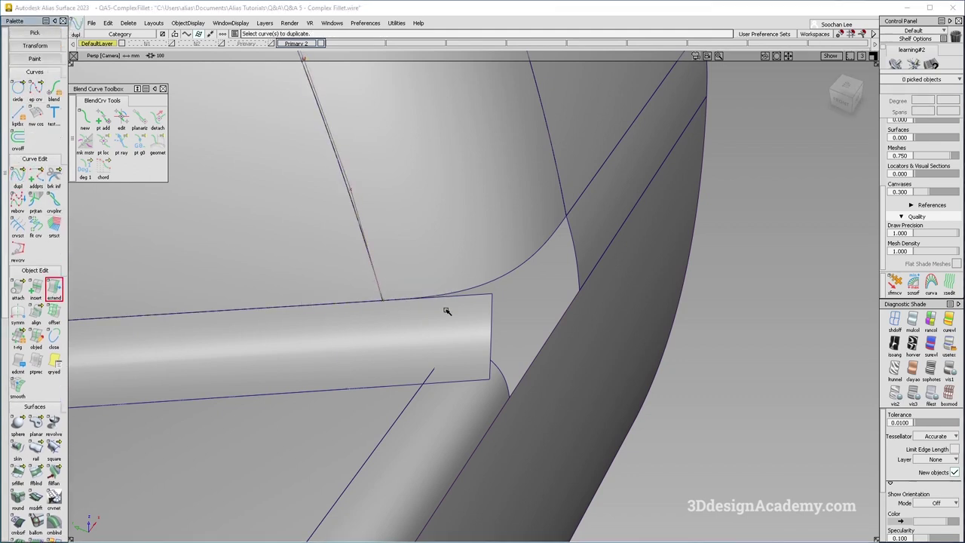
pyautogui.click(378, 288)
pyautogui.click(396, 304)
pyautogui.moveTo(415, 265); pyautogui.dragTo(519, 259)
# Project the extended curve onto the lengthened wall-to-floor fillet along the View vector from the perspective view
pyautogui.hotkey('shift', 'alt')
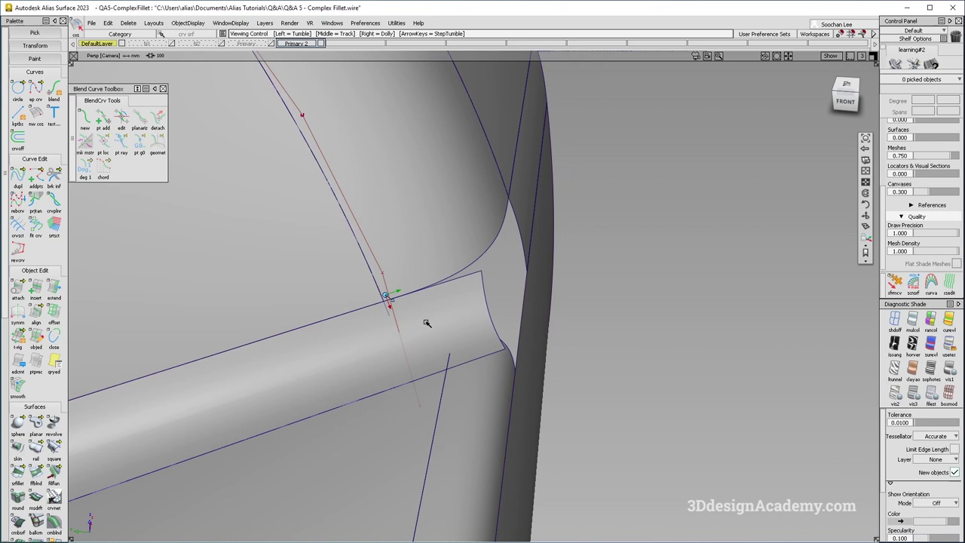
pyautogui.keyDown('ctrl'); pyautogui.keyDown('shift'); pyautogui.moveTo(410, 299); pyautogui.dragTo(420, 377); pyautogui.keyUp('shift'); pyautogui.keyUp('ctrl')
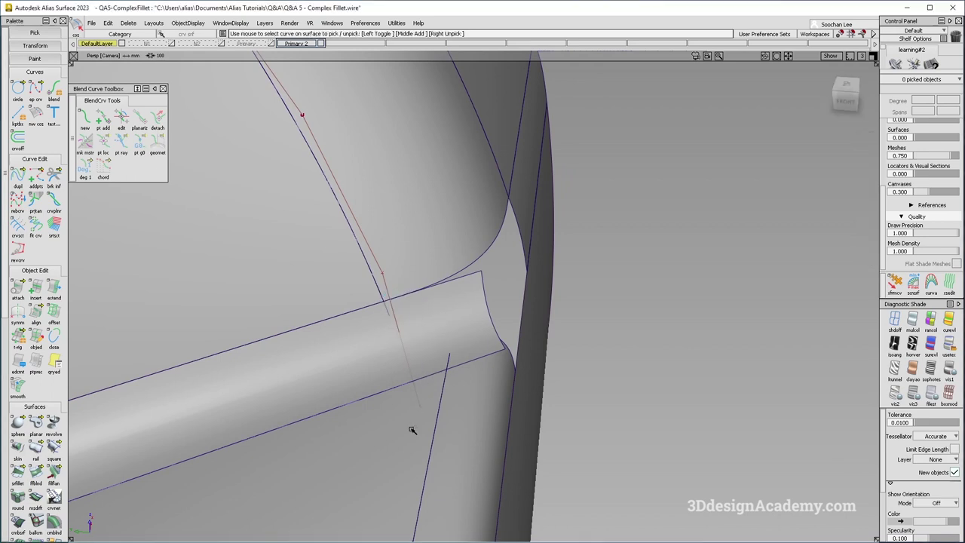
pyautogui.scroll(-4, 50, 467)
pyautogui.click(21, 478)
pyautogui.click(364, 328)
pyautogui.press('space')
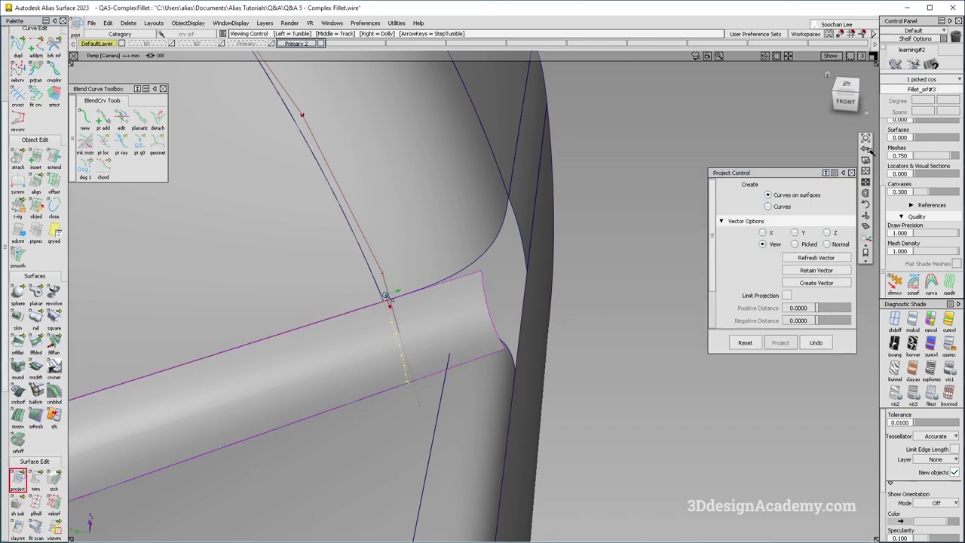
# Compare the projected curve with the source curve in perspective and orthographic views with shading turned off
pyautogui.keyDown('alt'); pyautogui.keyDown('shift'); pyautogui.click(867, 159); pyautogui.keyUp('shift'); pyautogui.keyUp('alt')
pyautogui.click(448, 355)
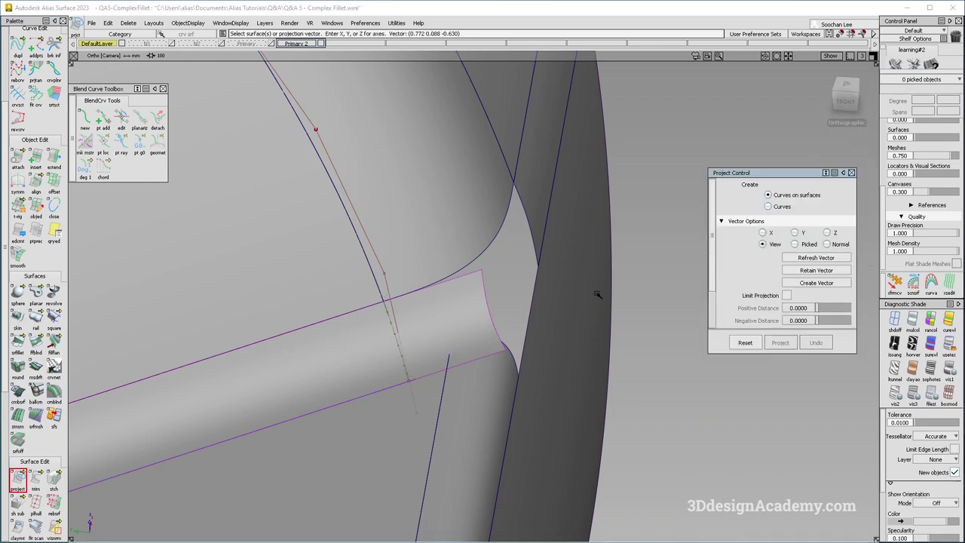
pyautogui.keyDown('alt'); pyautogui.keyDown('shift'); pyautogui.click(866, 159); pyautogui.keyUp('shift'); pyautogui.keyUp('alt')
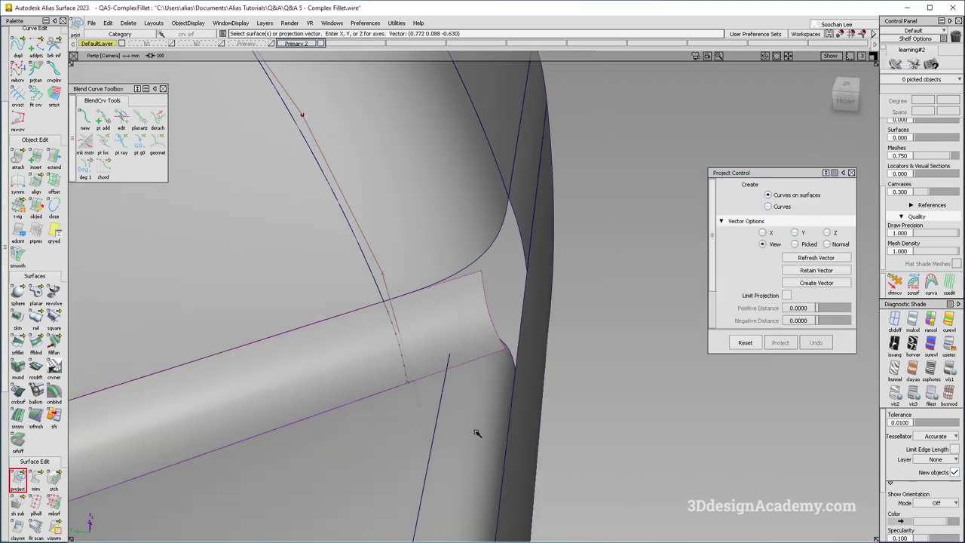
pyautogui.click(895, 320)
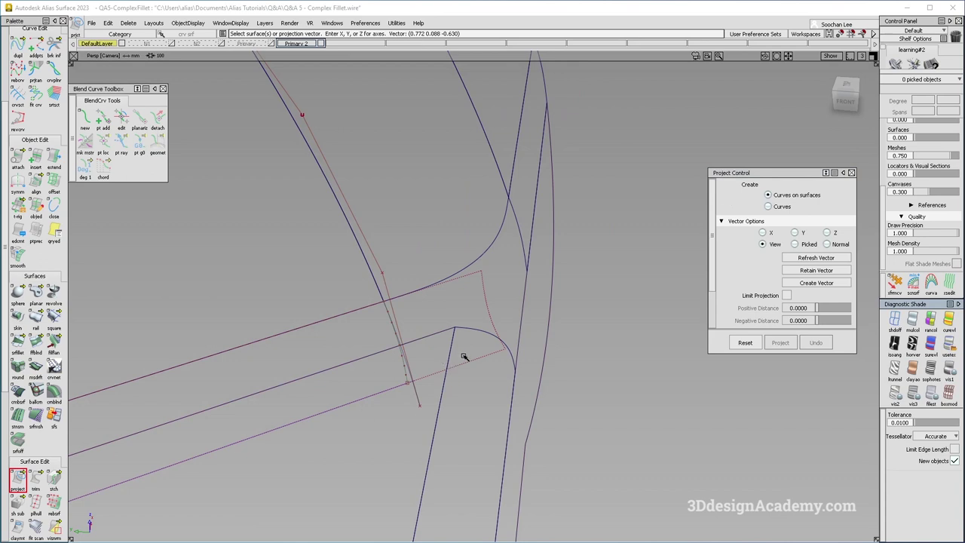
pyautogui.click(851, 174)
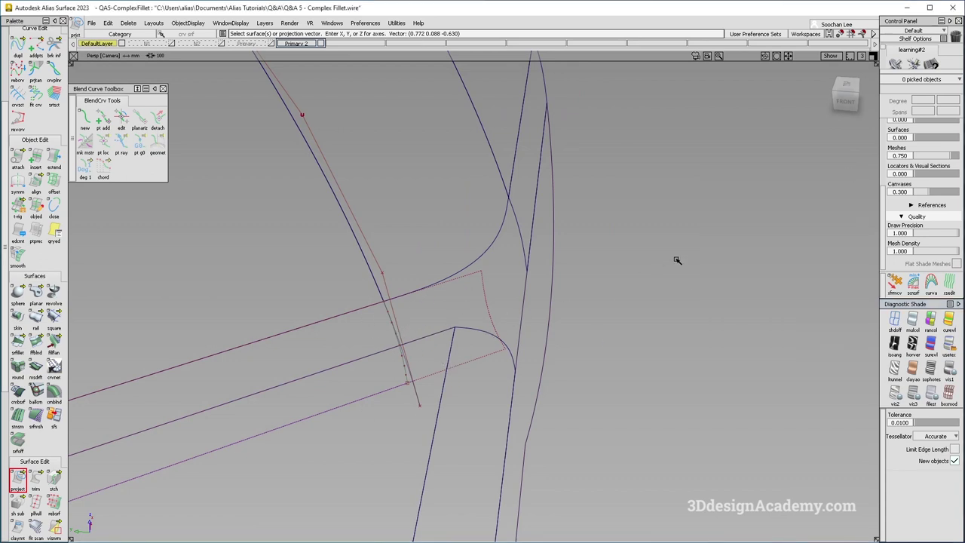
pyautogui.hotkey('alt', 'shift')
pyautogui.click(867, 160)
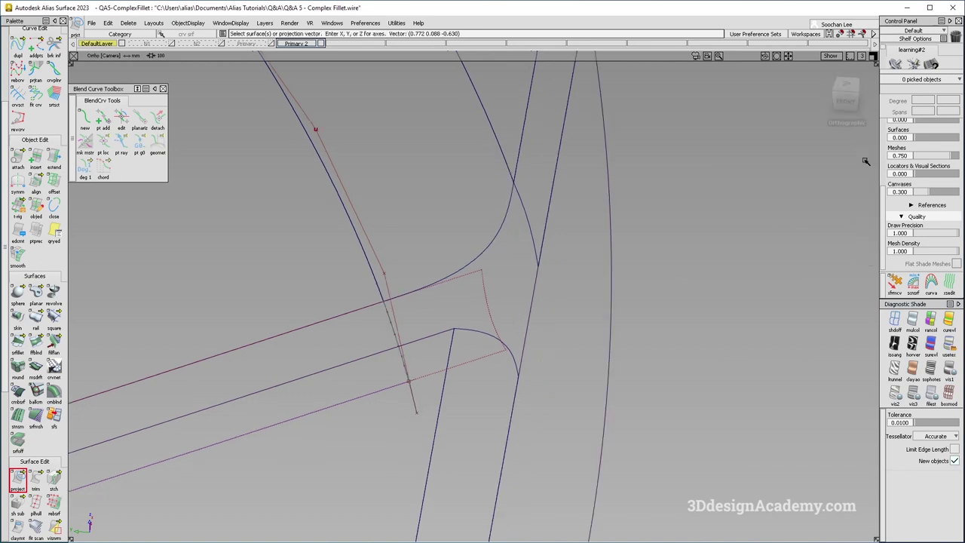
pyautogui.hotkey('shift', 'alt')
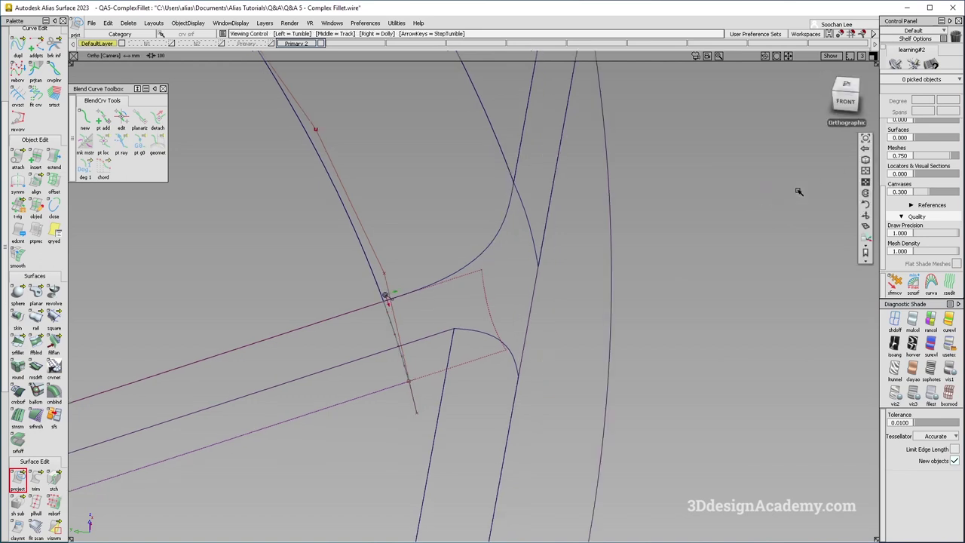
pyautogui.click(867, 159)
pyautogui.click(867, 159)
pyautogui.click(866, 160)
pyautogui.click(866, 160)
# Project the extended curve onto the wall-to-floor fillet in orthographic view, comparing the X direction before using the View vector
pyautogui.keyDown('alt'); pyautogui.keyDown('shift'); pyautogui.moveTo(414, 353); pyautogui.dragTo(406, 366); pyautogui.keyUp('shift'); pyautogui.keyUp('alt')
pyautogui.moveTo(388, 321)
pyautogui.keyDown('alt'); pyautogui.keyDown('shift'); pyautogui.mouseDown()
pyautogui.moveTo(414, 325)
pyautogui.moveTo(404, 328)
pyautogui.mouseUp(); pyautogui.keyUp('shift'); pyautogui.keyUp('alt')
pyautogui.rightClick(401, 334)
pyautogui.click(400, 335)
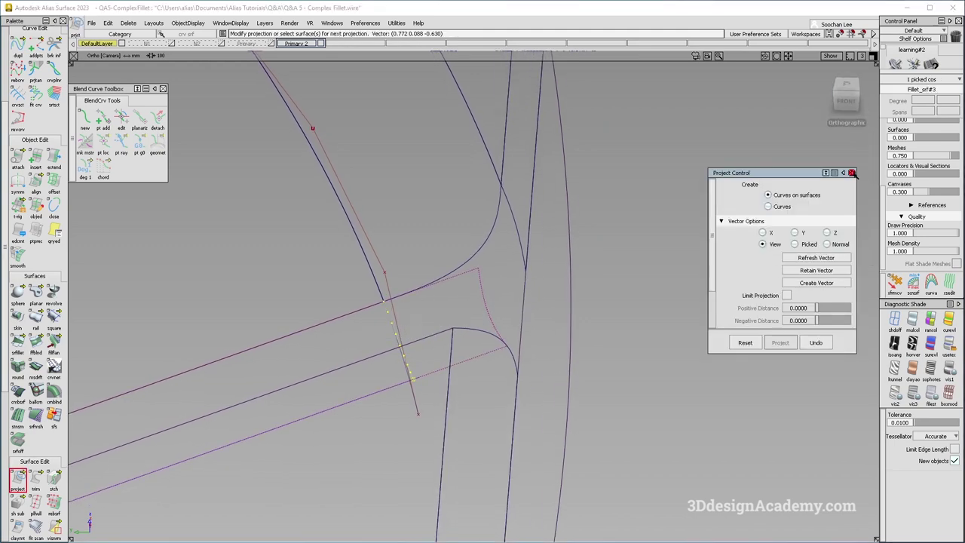
pyautogui.click(852, 172)
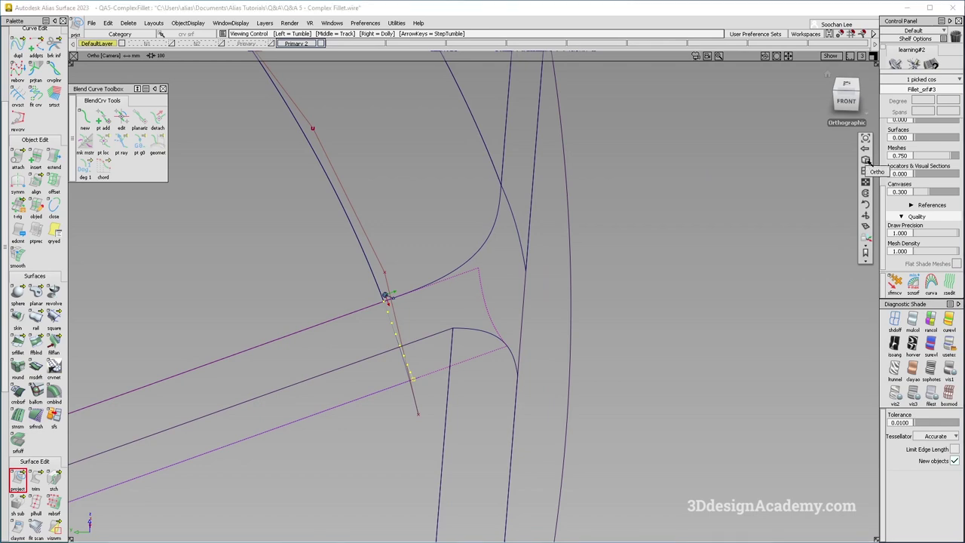
pyautogui.click(400, 343)
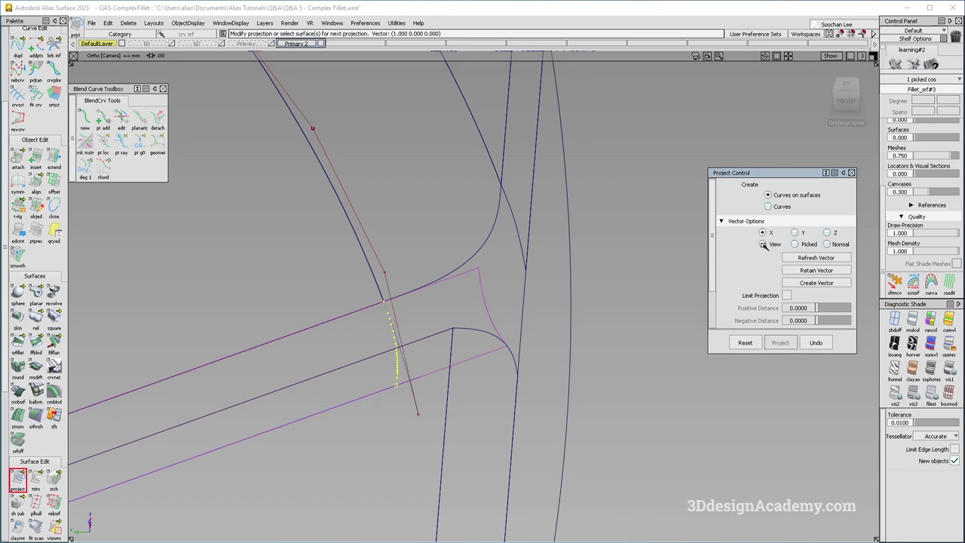
pyautogui.keyDown('alt'); pyautogui.keyDown('shift'); pyautogui.moveTo(502, 332); pyautogui.dragTo(334, 354); pyautogui.keyUp('shift'); pyautogui.keyUp('alt')
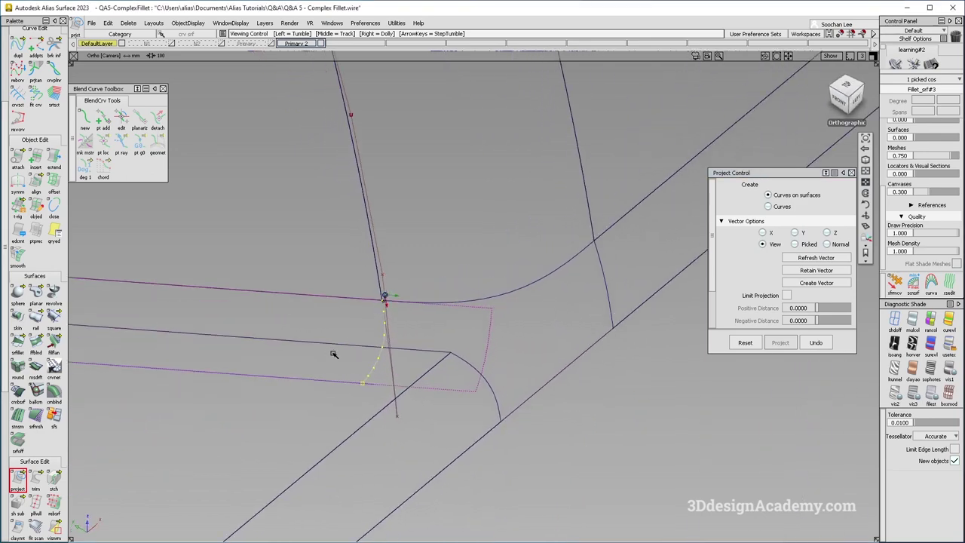
pyautogui.click(439, 334)
pyautogui.moveTo(439, 334)
pyautogui.keyDown('alt'); pyautogui.keyDown('shift'); pyautogui.mouseDown()
pyautogui.moveTo(359, 345)
pyautogui.moveTo(507, 303)
pyautogui.mouseUp(); pyautogui.keyUp('shift'); pyautogui.keyUp('alt')
# Restore shading and Trim Convert the wall-to-floor fillet up to the projected curve, with degree 5, 1 span and Keep Originals on
pyautogui.click(913, 323)
pyautogui.keyDown('alt'); pyautogui.keyDown('shift'); pyautogui.moveTo(503, 339); pyautogui.dragTo(549, 343); pyautogui.keyUp('shift'); pyautogui.keyUp('alt')
pyautogui.moveTo(373, 388)
pyautogui.keyDown('alt'); pyautogui.keyDown('shift'); pyautogui.mouseDown()
pyautogui.moveTo(446, 370)
pyautogui.moveTo(389, 383)
pyautogui.mouseUp(); pyautogui.keyUp('shift'); pyautogui.keyUp('alt')
pyautogui.keyDown('alt'); pyautogui.keyDown('shift'); pyautogui.moveTo(490, 370); pyautogui.dragTo(451, 369); pyautogui.keyUp('shift'); pyautogui.keyUp('alt')
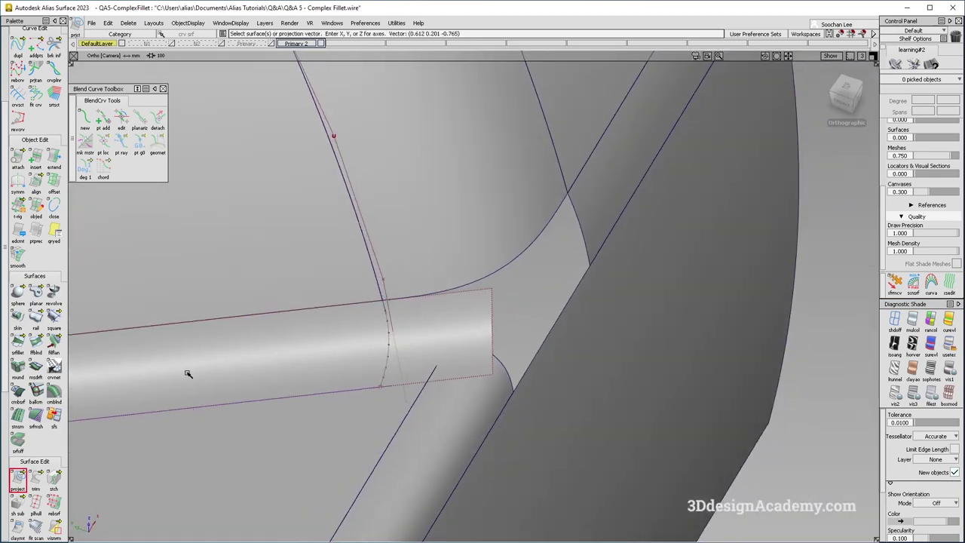
pyautogui.moveTo(33, 485); pyautogui.dragTo(92, 481)
pyautogui.click(282, 375)
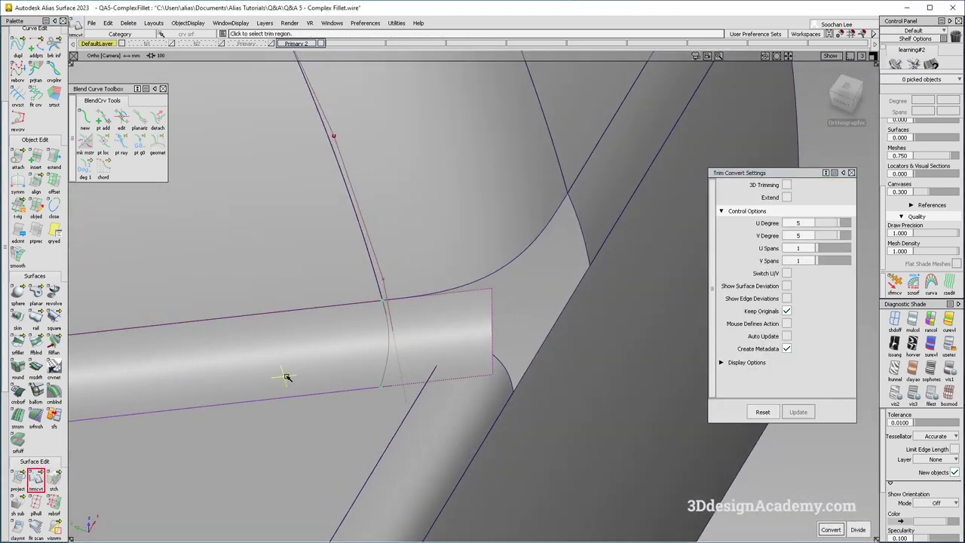
# Examine the trim-converted fillet end from several directions and switch the camera back to perspective
pyautogui.moveTo(488, 389)
pyautogui.keyDown('alt'); pyautogui.keyDown('shift'); pyautogui.mouseDown()
pyautogui.moveTo(159, 287)
pyautogui.moveTo(289, 302)
pyautogui.mouseUp(); pyautogui.keyUp('shift'); pyautogui.keyUp('alt')
pyautogui.keyDown('alt'); pyautogui.keyDown('shift'); pyautogui.moveTo(288, 301); pyautogui.dragTo(242, 338, button='right'); pyautogui.keyUp('shift'); pyautogui.keyUp('alt')
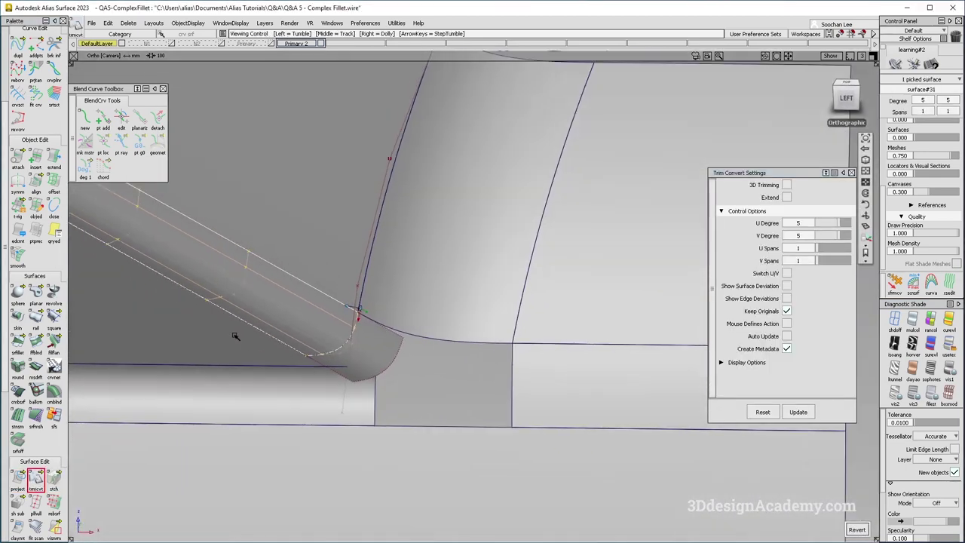
pyautogui.keyDown('alt'); pyautogui.keyDown('shift'); pyautogui.moveTo(242, 339); pyautogui.dragTo(258, 341); pyautogui.keyUp('shift'); pyautogui.keyUp('alt')
pyautogui.keyDown('alt'); pyautogui.keyDown('shift'); pyautogui.click(867, 162); pyautogui.keyUp('shift'); pyautogui.keyUp('alt')
pyautogui.keyDown('alt'); pyautogui.keyDown('shift'); pyautogui.moveTo(249, 279); pyautogui.dragTo(578, 239, button='middle'); pyautogui.keyUp('shift'); pyautogui.keyUp('alt')
pyautogui.keyDown('alt'); pyautogui.keyDown('shift'); pyautogui.moveTo(577, 239); pyautogui.dragTo(554, 248, button='right'); pyautogui.keyUp('shift'); pyautogui.keyUp('alt')
pyautogui.keyDown('alt'); pyautogui.keyDown('shift'); pyautogui.moveTo(554, 247); pyautogui.dragTo(746, 279); pyautogui.keyUp('shift'); pyautogui.keyUp('alt')
pyautogui.keyDown('alt'); pyautogui.keyDown('shift'); pyautogui.moveTo(747, 279); pyautogui.dragTo(534, 315, button='middle'); pyautogui.keyUp('shift'); pyautogui.keyUp('alt')
pyautogui.keyDown('alt'); pyautogui.keyDown('shift'); pyautogui.click(487, 317); pyautogui.keyUp('shift'); pyautogui.keyUp('alt')
pyautogui.keyDown('alt'); pyautogui.keyDown('shift'); pyautogui.moveTo(486, 317); pyautogui.dragTo(551, 294, button='right'); pyautogui.keyUp('shift'); pyautogui.keyUp('alt')
pyautogui.keyDown('alt'); pyautogui.keyDown('shift'); pyautogui.moveTo(552, 293); pyautogui.dragTo(553, 314); pyautogui.keyUp('shift'); pyautogui.keyUp('alt')
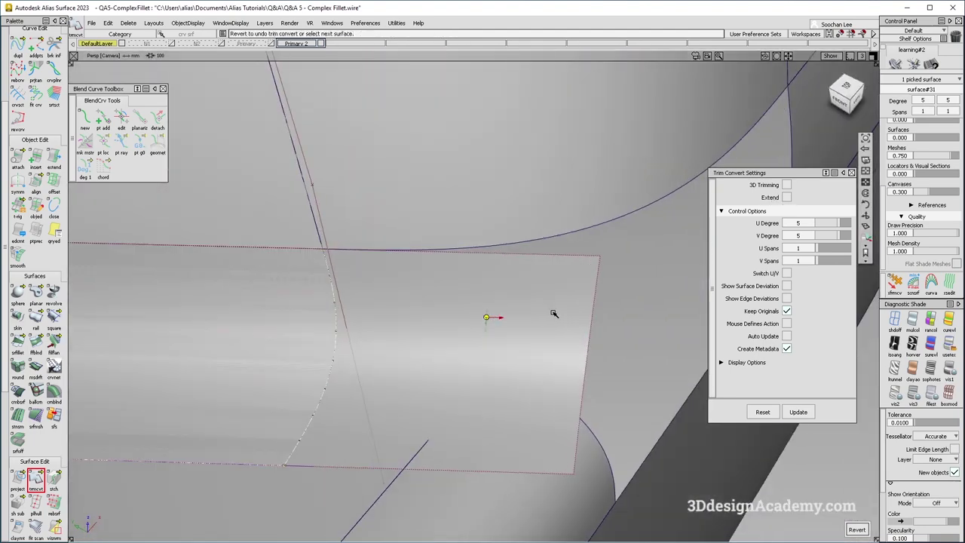
pyautogui.keyDown('alt'); pyautogui.keyDown('shift'); pyautogui.moveTo(553, 315); pyautogui.dragTo(510, 321, button='right'); pyautogui.keyUp('shift'); pyautogui.keyUp('alt')
# Pick the original lengthened fillet to compare it with the converted piece, and clear the selection
pyautogui.keyDown('ctrl'); pyautogui.keyDown('shift'); pyautogui.moveTo(494, 433); pyautogui.dragTo(469, 343); pyautogui.keyUp('shift'); pyautogui.keyUp('ctrl')
pyautogui.click(540, 276)
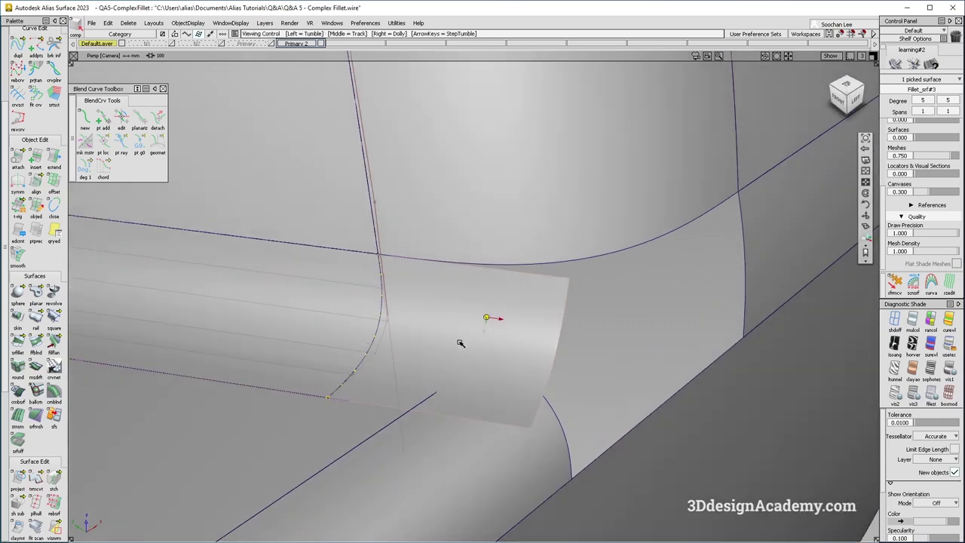
pyautogui.moveTo(488, 393)
pyautogui.keyDown('alt'); pyautogui.keyDown('shift'); pyautogui.mouseDown()
pyautogui.moveTo(506, 411)
pyautogui.moveTo(487, 405)
pyautogui.mouseUp(); pyautogui.keyUp('shift'); pyautogui.keyUp('alt')
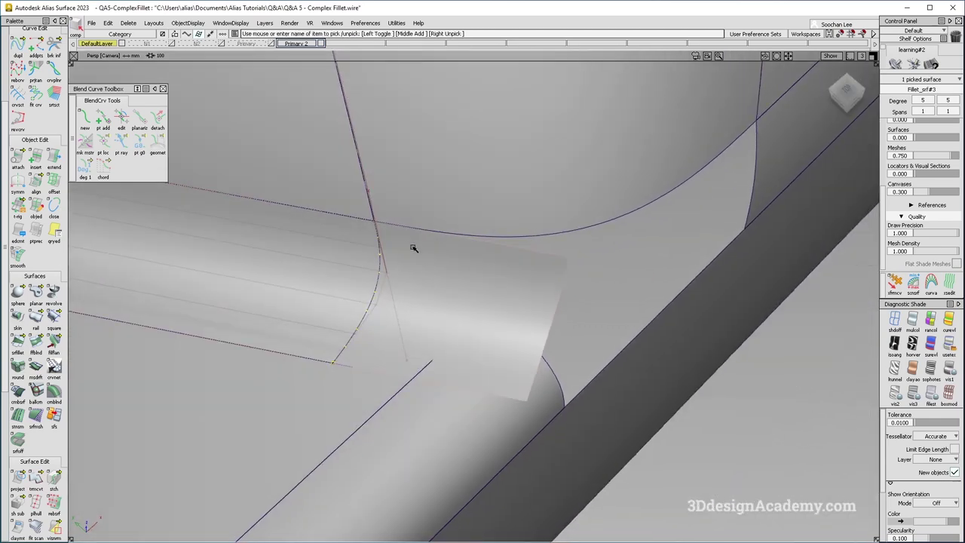
pyautogui.keyDown('alt'); pyautogui.keyDown('shift'); pyautogui.moveTo(482, 285); pyautogui.dragTo(483, 293); pyautogui.keyUp('shift'); pyautogui.keyUp('alt')
pyautogui.keyDown('ctrl'); pyautogui.keyDown('shift'); pyautogui.moveTo(491, 359); pyautogui.dragTo(520, 284); pyautogui.keyUp('shift'); pyautogui.keyUp('ctrl')
pyautogui.keyDown('alt'); pyautogui.keyDown('shift'); pyautogui.moveTo(520, 284); pyautogui.dragTo(491, 209, button='right'); pyautogui.keyUp('shift'); pyautogui.keyUp('alt')
pyautogui.keyDown('alt'); pyautogui.keyDown('shift'); pyautogui.moveTo(469, 229); pyautogui.dragTo(457, 265); pyautogui.keyUp('shift'); pyautogui.keyUp('alt')
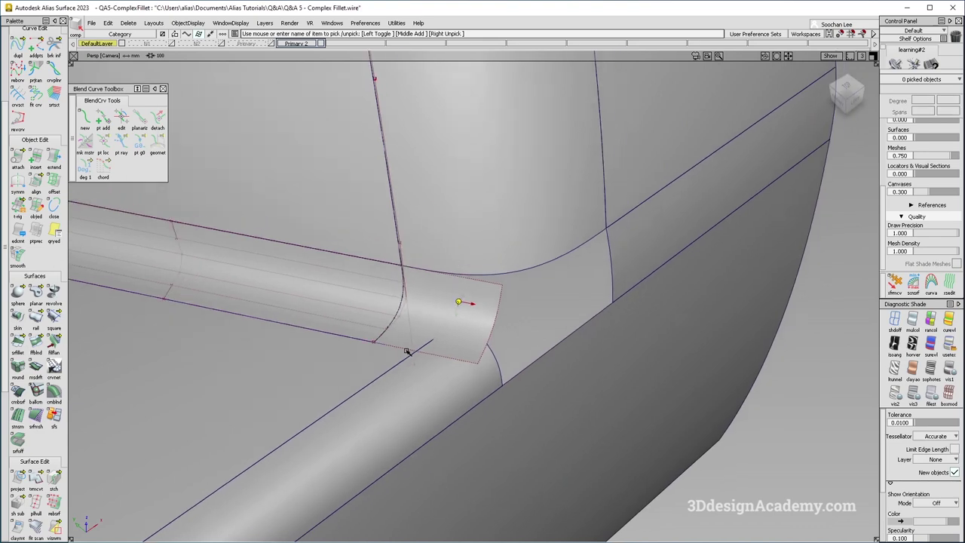
# Untrim the flat floor surface that meets the fillets at the corner
pyautogui.moveTo(34, 492); pyautogui.dragTo(80, 486)
pyautogui.click(324, 428)
pyautogui.keyDown('alt'); pyautogui.keyDown('shift'); pyautogui.moveTo(513, 323); pyautogui.dragTo(288, 329); pyautogui.keyUp('shift'); pyautogui.keyUp('alt')
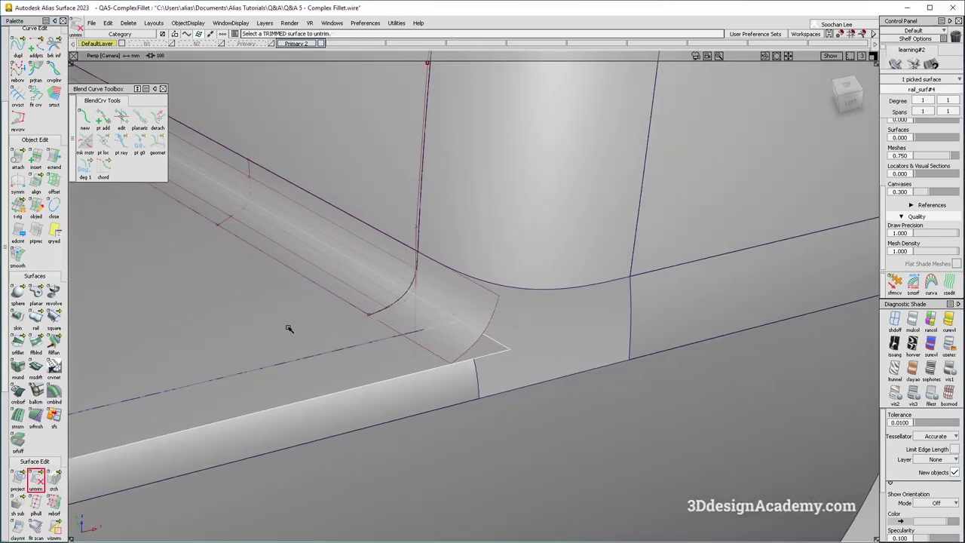
pyautogui.click(407, 330)
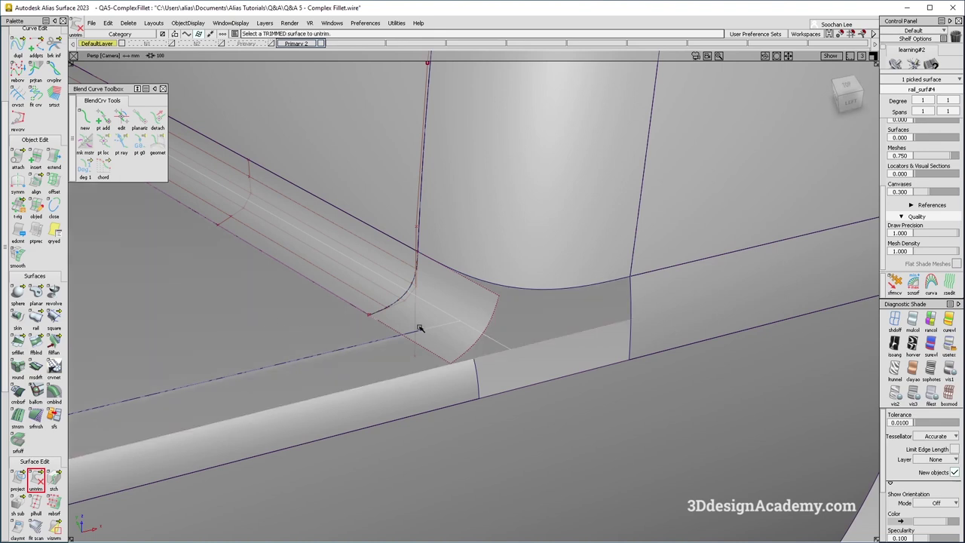
# Delete the original lengthened wall-to-floor fillet, leaving the trim-converted piece in place
pyautogui.keyDown('ctrl'); pyautogui.keyDown('shift'); pyautogui.moveTo(518, 371); pyautogui.dragTo(413, 319); pyautogui.keyUp('shift'); pyautogui.keyUp('ctrl')
pyautogui.click(443, 312)
pyautogui.press('Delete')
pyautogui.keyDown('ctrl'); pyautogui.keyDown('shift'); pyautogui.moveTo(471, 374); pyautogui.dragTo(507, 335); pyautogui.keyUp('shift'); pyautogui.keyUp('ctrl')
pyautogui.click(458, 309)
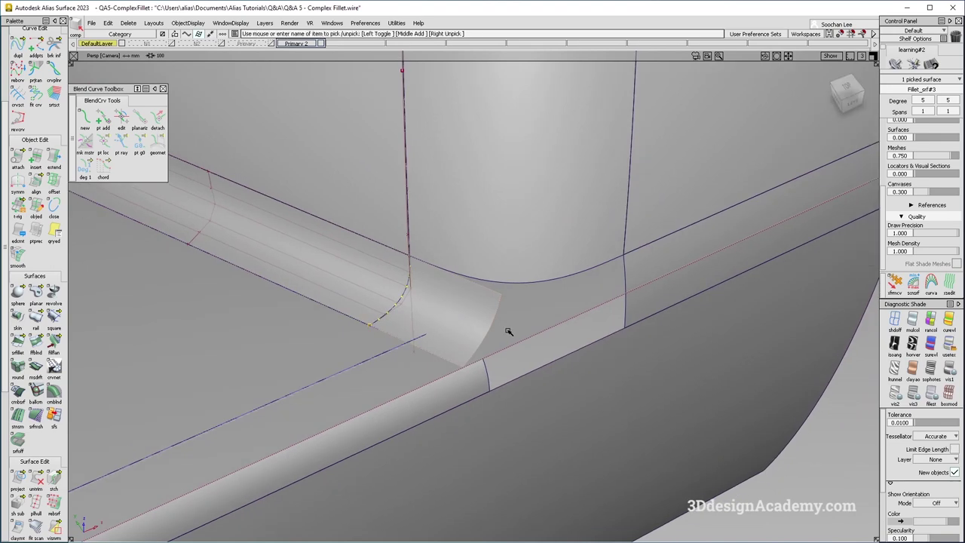
pyautogui.press('Delete')
# Extend the vertical corner fillet at its lower edge so that it passes below the floor surface
pyautogui.keyDown('alt'); pyautogui.keyDown('shift'); pyautogui.moveTo(478, 328); pyautogui.dragTo(491, 352); pyautogui.keyUp('shift'); pyautogui.keyUp('alt')
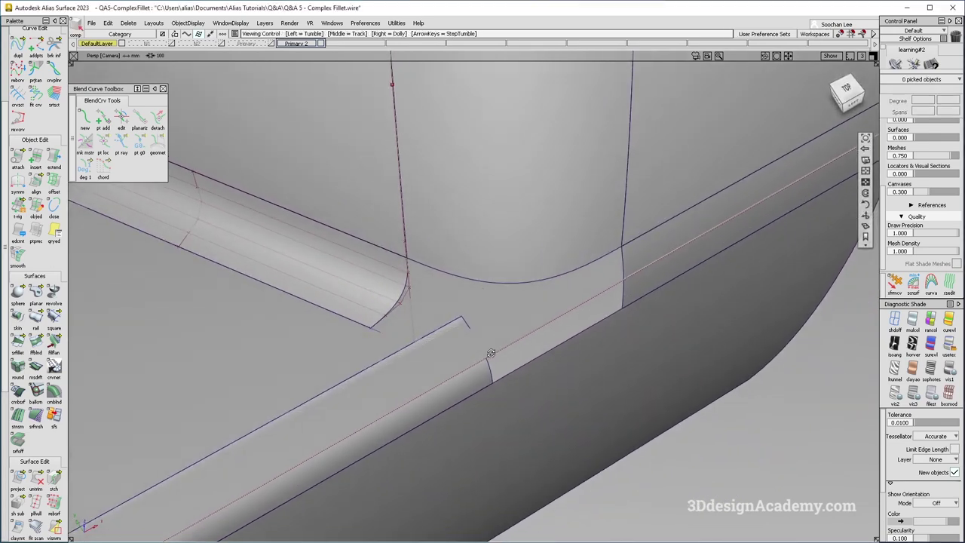
pyautogui.moveTo(465, 320)
pyautogui.keyDown('ctrl'); pyautogui.keyDown('shift'); pyautogui.mouseDown()
pyautogui.moveTo(464, 278)
pyautogui.moveTo(476, 332)
pyautogui.mouseUp(); pyautogui.keyUp('shift'); pyautogui.keyUp('ctrl')
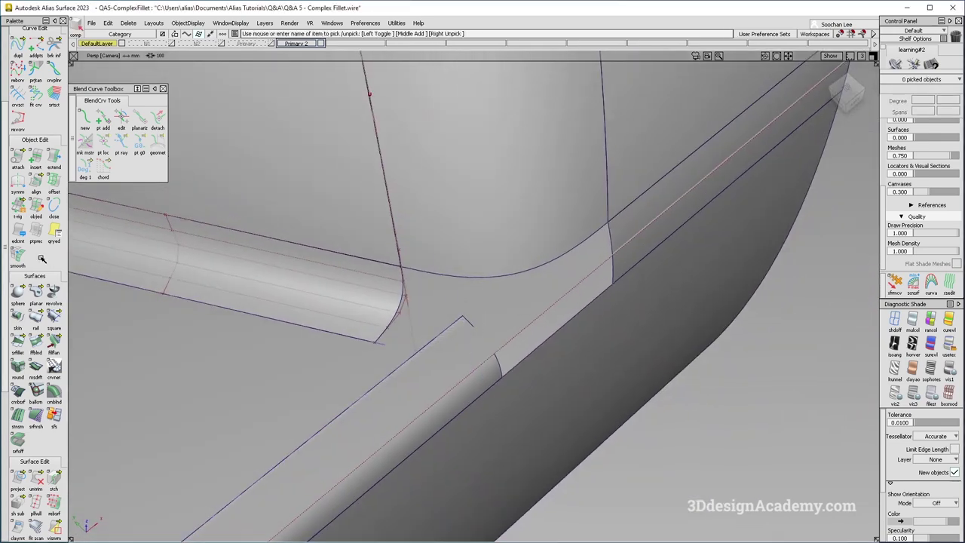
pyautogui.click(53, 159)
pyautogui.moveTo(497, 277); pyautogui.dragTo(466, 368)
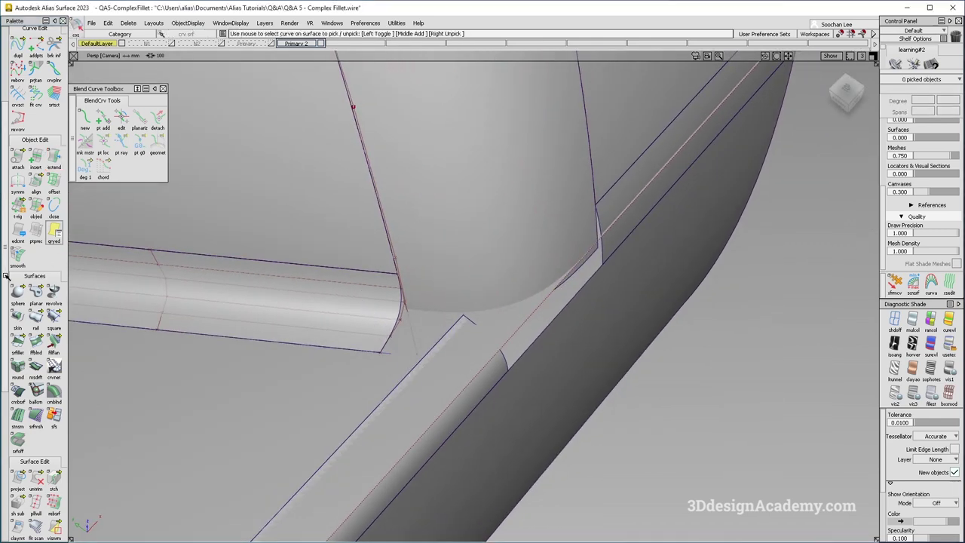
# Try to extend the long lower fillet toward the corner with the Extrapolate type as a separate, unmerged piece
pyautogui.click(18, 483)
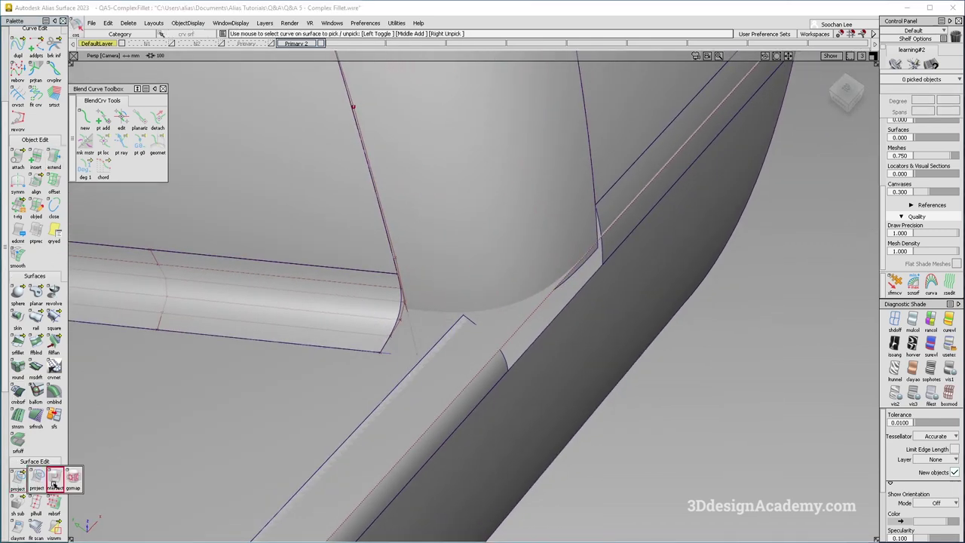
pyautogui.doubleClick(58, 159)
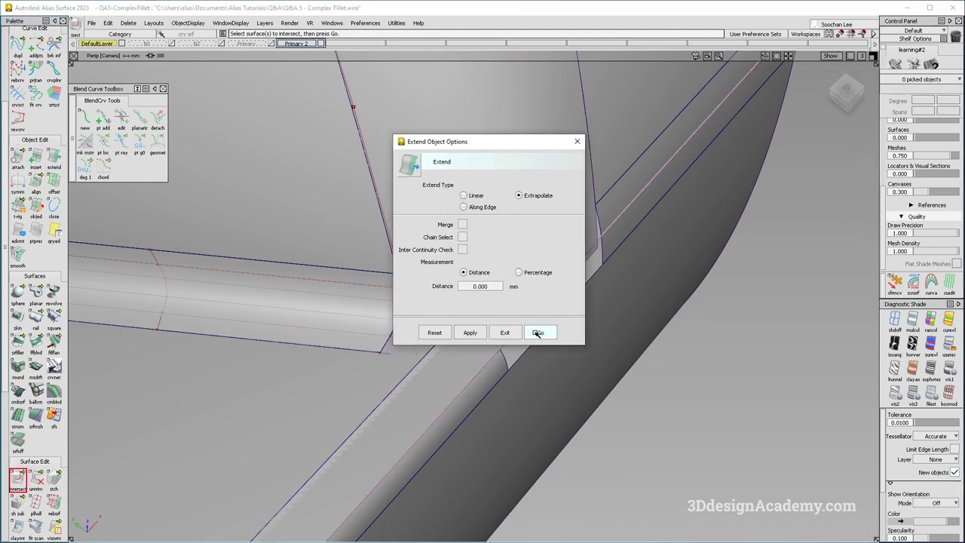
pyautogui.click(538, 333)
pyautogui.click(401, 281)
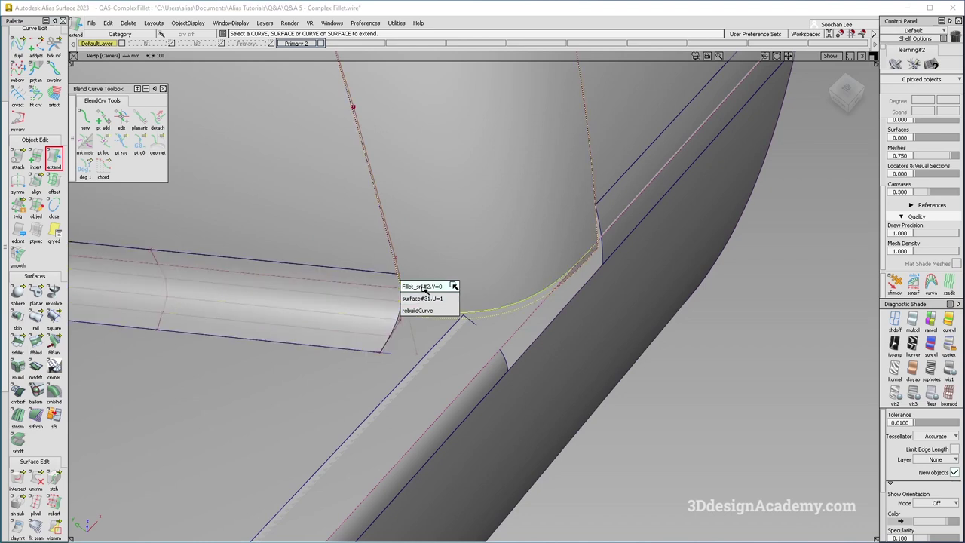
pyautogui.click(453, 285)
pyautogui.click(55, 159)
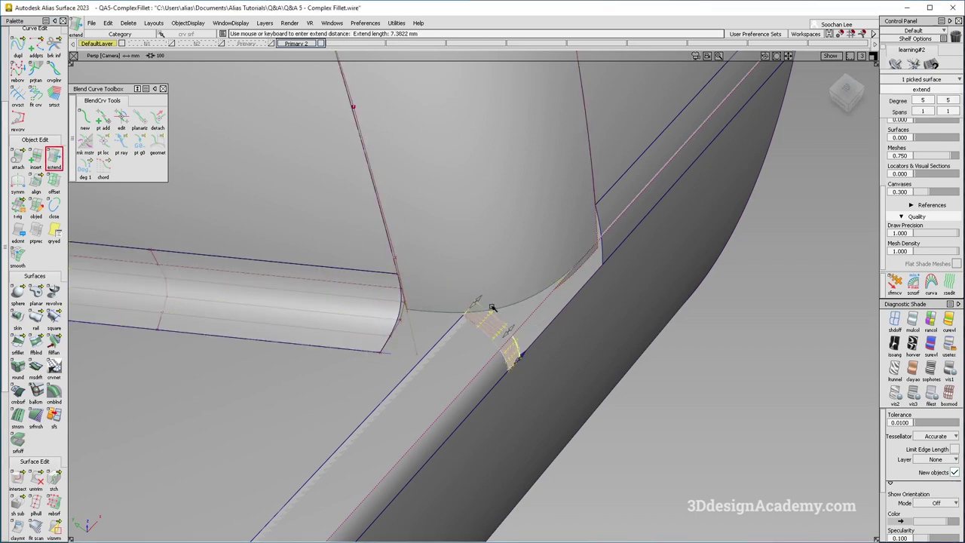
# Extend the end of the long lower fillet further into the corner with the Extrapolate type and Merge enabled
pyautogui.doubleClick(53, 156)
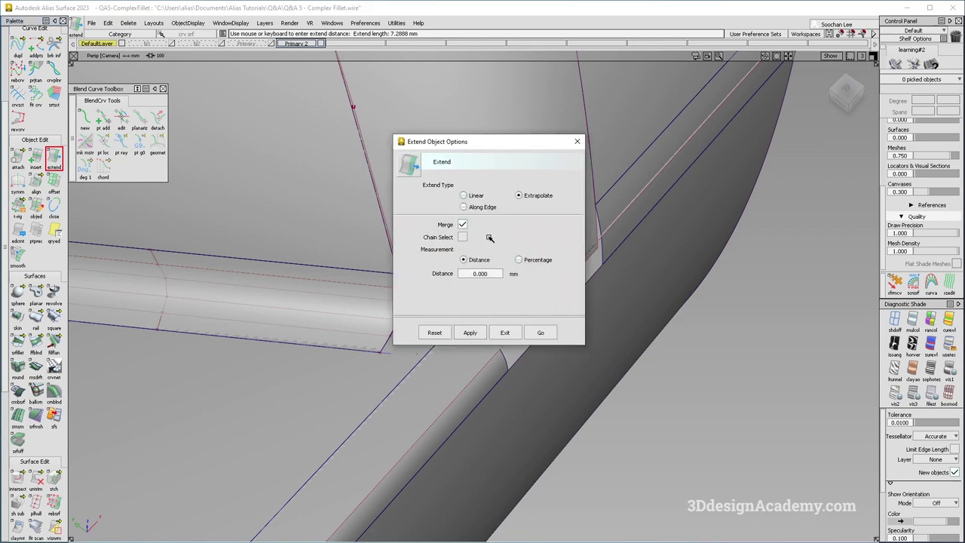
pyautogui.click(540, 333)
pyautogui.click(473, 323)
pyautogui.moveTo(429, 370); pyautogui.dragTo(461, 366)
pyautogui.click(402, 266)
# Try to trim the flat floor surface at the corner, checking the Trim Control settings
pyautogui.moveTo(36, 479); pyautogui.dragTo(39, 479)
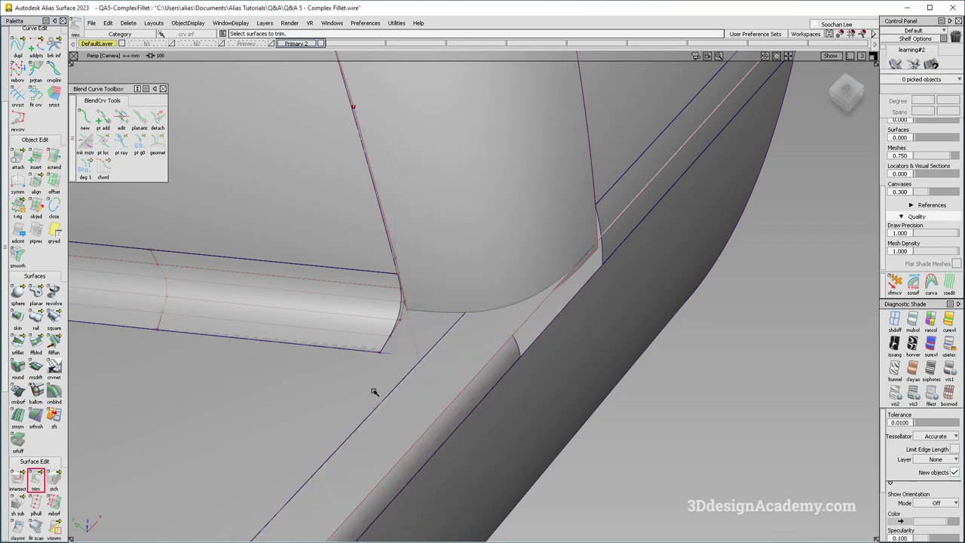
pyautogui.click(367, 389)
pyautogui.doubleClick(36, 480)
pyautogui.click(786, 197)
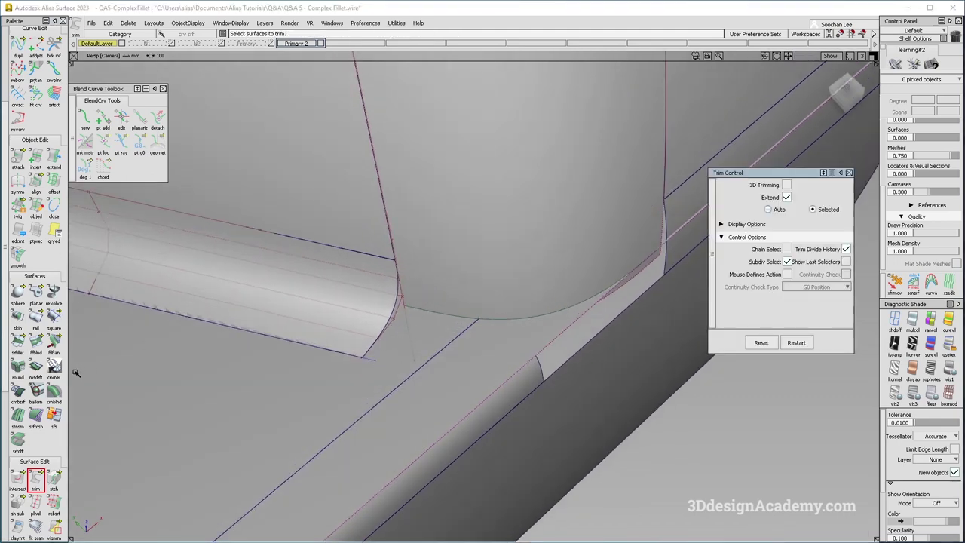
pyautogui.moveTo(419, 294)
pyautogui.keyDown('alt'); pyautogui.keyDown('shift'); pyautogui.mouseDown()
pyautogui.moveTo(420, 383)
pyautogui.moveTo(446, 303)
pyautogui.moveTo(421, 321)
pyautogui.moveTo(421, 304)
pyautogui.moveTo(446, 308)
pyautogui.moveTo(317, 358)
pyautogui.moveTo(329, 416)
pyautogui.mouseUp(); pyautogui.keyUp('shift'); pyautogui.keyUp('alt')
pyautogui.keyDown('ctrl'); pyautogui.keyDown('shift'); pyautogui.moveTo(329, 420); pyautogui.dragTo(286, 266); pyautogui.keyUp('shift'); pyautogui.keyUp('ctrl')
# Draw an edit-point curve across the floor from the lower end corner of the left fillet, and change its degree
pyautogui.scroll(5, 35, 90)
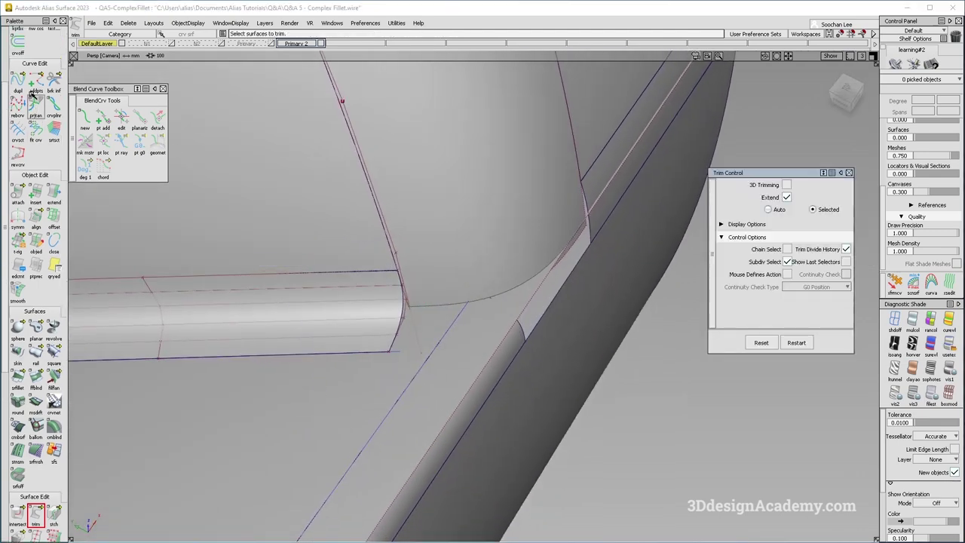
pyautogui.keyDown('ctrl'); pyautogui.keyDown('alt'); pyautogui.click(393, 341); pyautogui.keyUp('alt'); pyautogui.keyUp('ctrl')
pyautogui.keyDown('alt'); pyautogui.keyDown('shift'); pyautogui.moveTo(351, 411); pyautogui.dragTo(375, 321, button='middle'); pyautogui.keyUp('shift'); pyautogui.keyUp('alt')
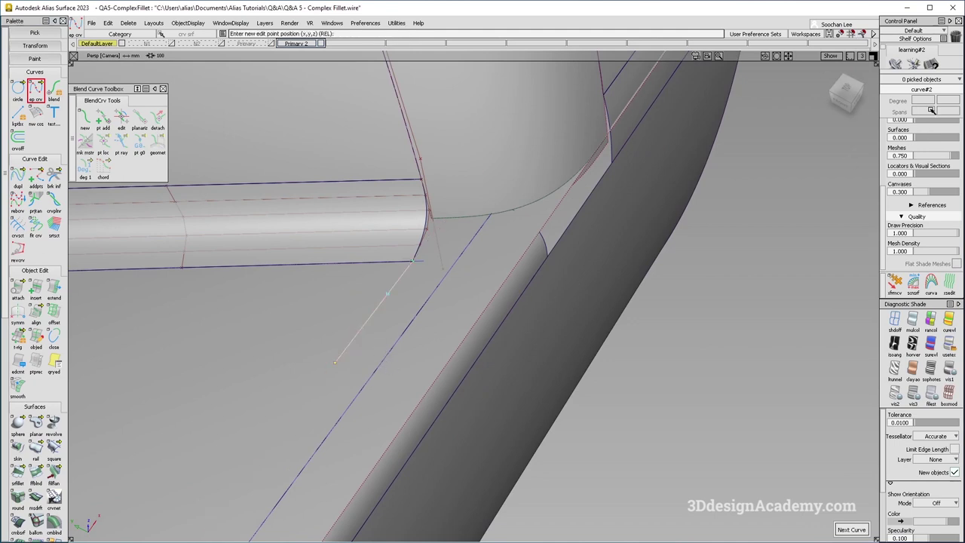
pyautogui.keyDown('ctrl'); pyautogui.keyDown('shift'); pyautogui.moveTo(373, 294); pyautogui.dragTo(460, 288); pyautogui.keyUp('shift'); pyautogui.keyUp('ctrl')
pyautogui.click(933, 101)
pyautogui.click(931, 133)
# Align the start of the floor curve to the left fillet's end edge so that it continues smoothly from the fillet
pyautogui.keyDown('alt'); pyautogui.keyDown('shift'); pyautogui.moveTo(397, 346); pyautogui.dragTo(370, 368); pyautogui.keyUp('shift'); pyautogui.keyUp('alt')
pyautogui.keyDown('ctrl'); pyautogui.keyDown('shift'); pyautogui.moveTo(332, 417); pyautogui.dragTo(286, 273); pyautogui.keyUp('shift'); pyautogui.keyUp('ctrl')
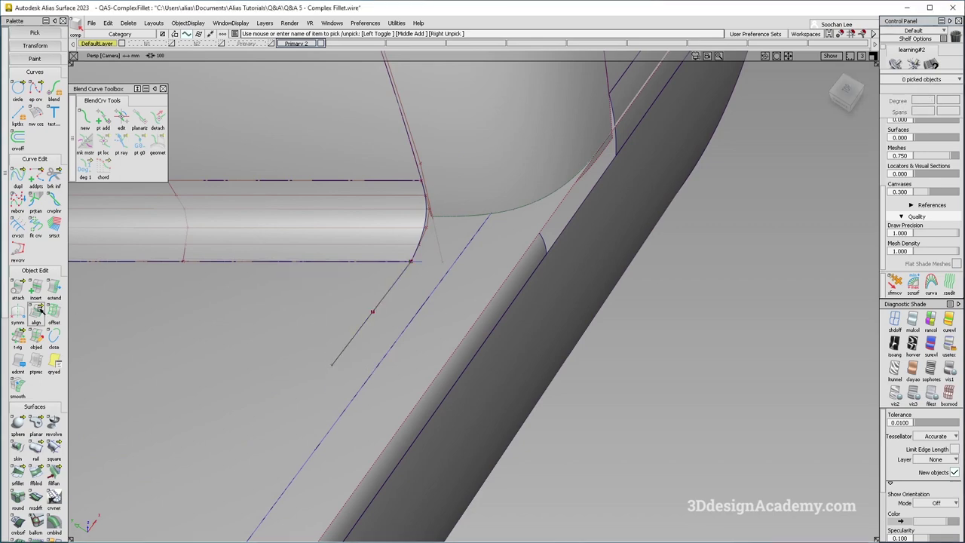
pyautogui.click(401, 277)
pyautogui.click(420, 253)
pyautogui.keyDown('alt'); pyautogui.keyDown('shift'); pyautogui.moveTo(427, 260); pyautogui.dragTo(446, 289); pyautogui.keyUp('shift'); pyautogui.keyUp('alt')
pyautogui.keyDown('alt'); pyautogui.keyDown('shift'); pyautogui.moveTo(464, 367); pyautogui.dragTo(469, 352, button='middle'); pyautogui.keyUp('shift'); pyautogui.keyUp('alt')
pyautogui.moveTo(468, 352)
pyautogui.keyDown('ctrl'); pyautogui.keyDown('shift'); pyautogui.mouseDown()
pyautogui.moveTo(402, 310)
pyautogui.moveTo(485, 333)
pyautogui.mouseUp(); pyautogui.keyUp('shift'); pyautogui.keyUp('ctrl')
pyautogui.keyDown('ctrl'); pyautogui.keyDown('shift'); pyautogui.moveTo(472, 357); pyautogui.dragTo(492, 353); pyautogui.keyUp('shift'); pyautogui.keyUp('ctrl')
pyautogui.moveTo(490, 354); pyautogui.dragTo(497, 360)
pyautogui.keyDown('ctrl'); pyautogui.keyDown('shift'); pyautogui.moveTo(472, 459); pyautogui.dragTo(460, 368); pyautogui.keyUp('shift'); pyautogui.keyUp('ctrl')
# Project the aligned curve onto the flat floor surface
pyautogui.scroll(-3, 21, 498)
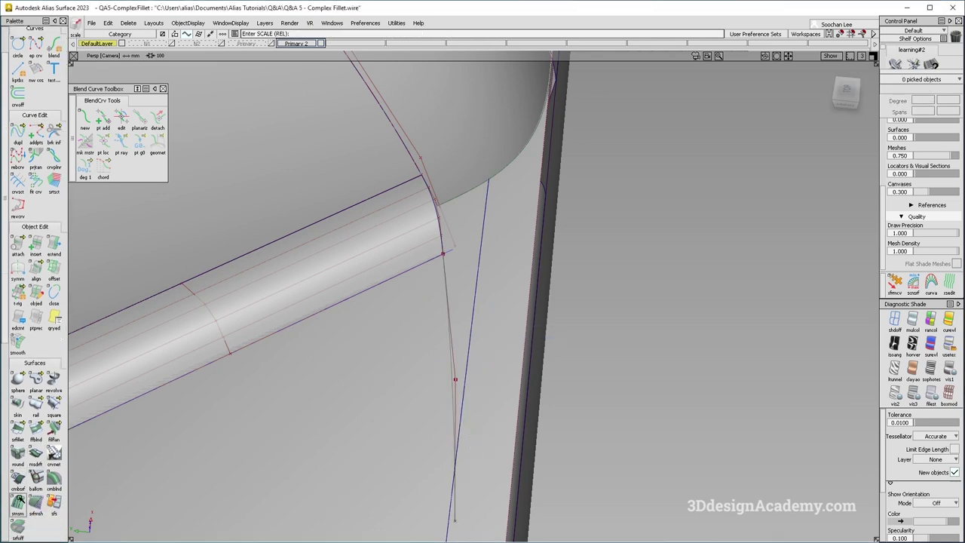
pyautogui.moveTo(22, 516); pyautogui.dragTo(45, 515)
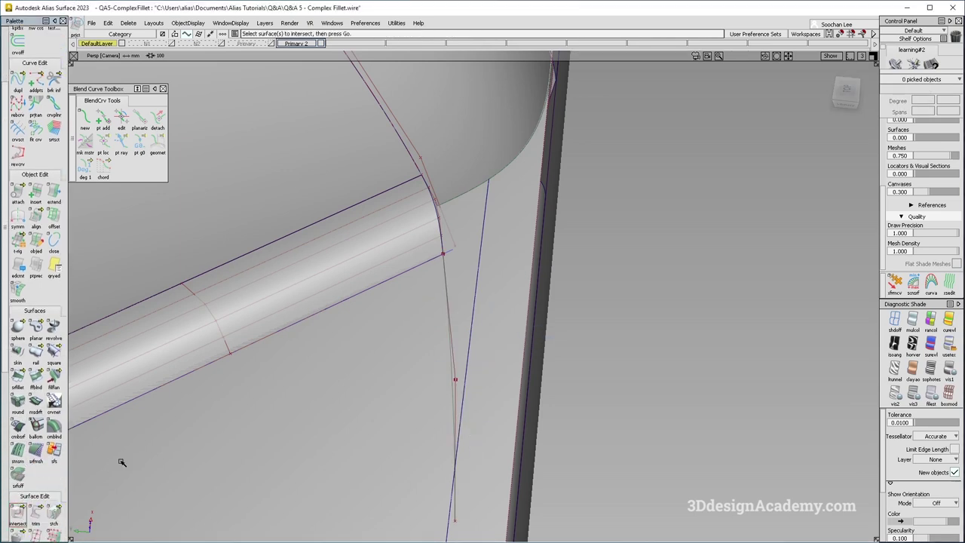
pyautogui.click(411, 317)
pyautogui.click(451, 309)
pyautogui.keyDown('ctrl'); pyautogui.keyDown('shift'); pyautogui.moveTo(408, 421); pyautogui.dragTo(345, 313); pyautogui.keyUp('shift'); pyautogui.keyUp('ctrl')
# Extend the floor curve's upper end past the left fillet's edge into the corner
pyautogui.click(54, 194)
pyautogui.click(496, 290)
pyautogui.press('Return')
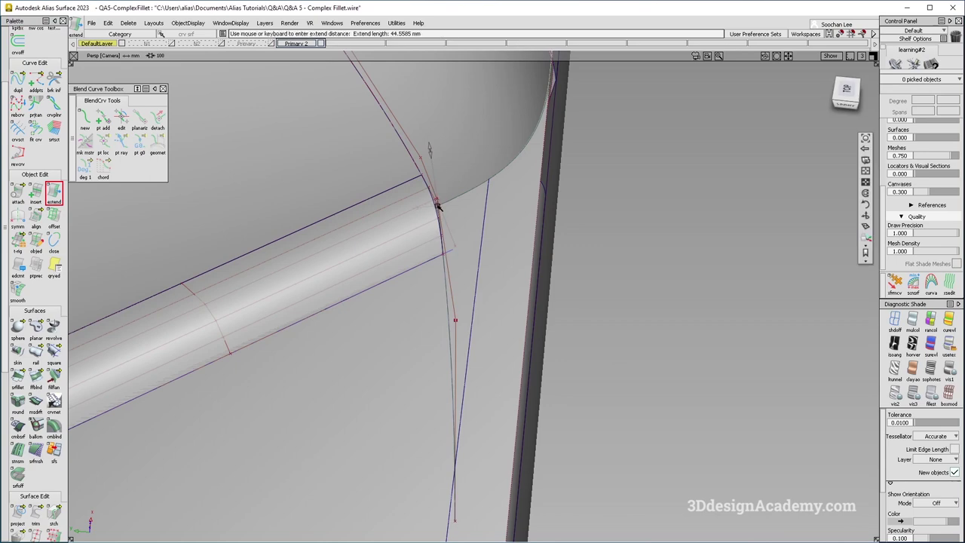
pyautogui.keyDown('alt'); pyautogui.keyDown('shift'); pyautogui.moveTo(437, 204); pyautogui.dragTo(540, 183, button='right'); pyautogui.keyUp('shift'); pyautogui.keyUp('alt')
pyautogui.keyDown('ctrl'); pyautogui.keyDown('shift'); pyautogui.moveTo(470, 282); pyautogui.dragTo(454, 217); pyautogui.keyUp('shift'); pyautogui.keyUp('ctrl')
pyautogui.keyDown('alt'); pyautogui.keyDown('shift'); pyautogui.moveTo(481, 221); pyautogui.dragTo(482, 257, button='right'); pyautogui.keyUp('shift'); pyautogui.keyUp('alt')
pyautogui.moveTo(503, 369)
pyautogui.keyDown('ctrl'); pyautogui.keyDown('shift'); pyautogui.mouseDown()
pyautogui.moveTo(479, 293)
pyautogui.moveTo(467, 328)
pyautogui.mouseUp(); pyautogui.keyUp('shift'); pyautogui.keyUp('ctrl')
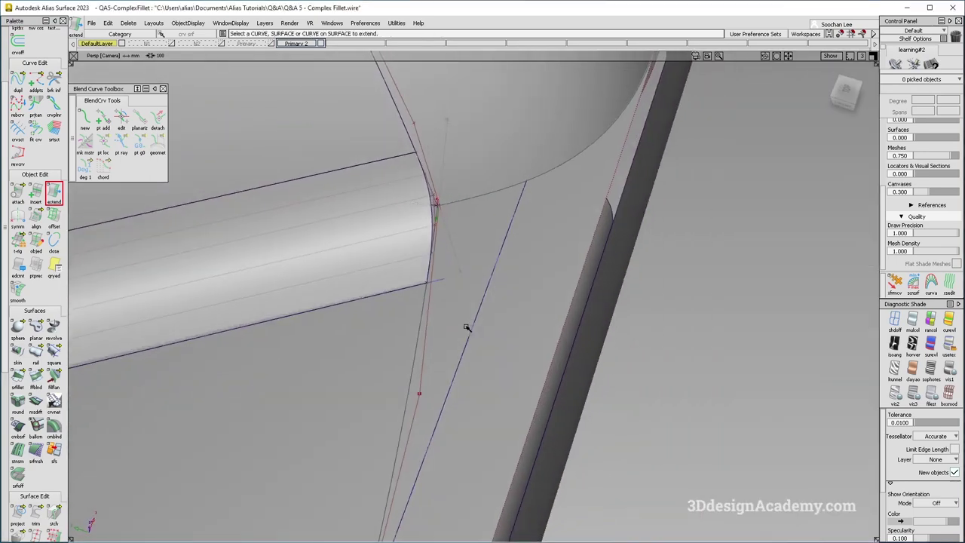
# Trim the floor surface at the corner along the projected curve
pyautogui.click(36, 513)
pyautogui.click(457, 270)
pyautogui.click(468, 276)
pyautogui.press('space')
pyautogui.keyDown('alt'); pyautogui.keyDown('shift'); pyautogui.moveTo(524, 260); pyautogui.dragTo(478, 181); pyautogui.keyUp('shift'); pyautogui.keyUp('alt')
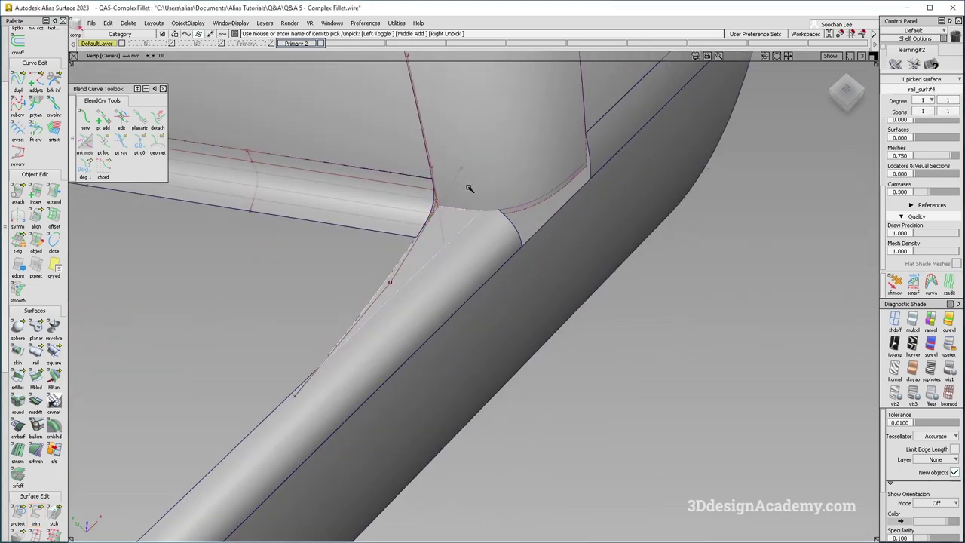
pyautogui.keyDown('alt'); pyautogui.keyDown('shift'); pyautogui.moveTo(469, 189); pyautogui.dragTo(444, 288, button='middle'); pyautogui.keyUp('shift'); pyautogui.keyUp('alt')
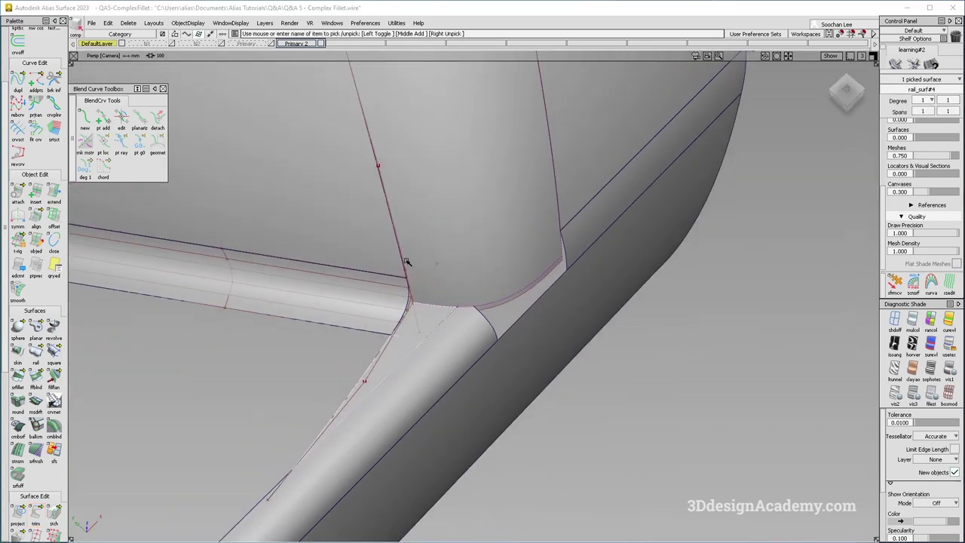
# Extend the vertical surface at the corner with the Extrapolate type and Merge off, creating a separate strip over the corner fillet
pyautogui.doubleClick(50, 196)
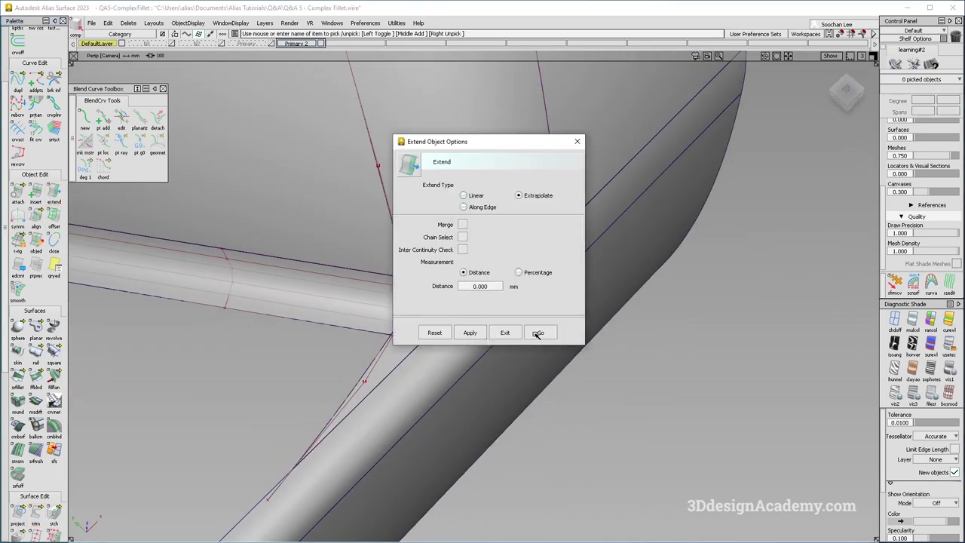
pyautogui.click(537, 334)
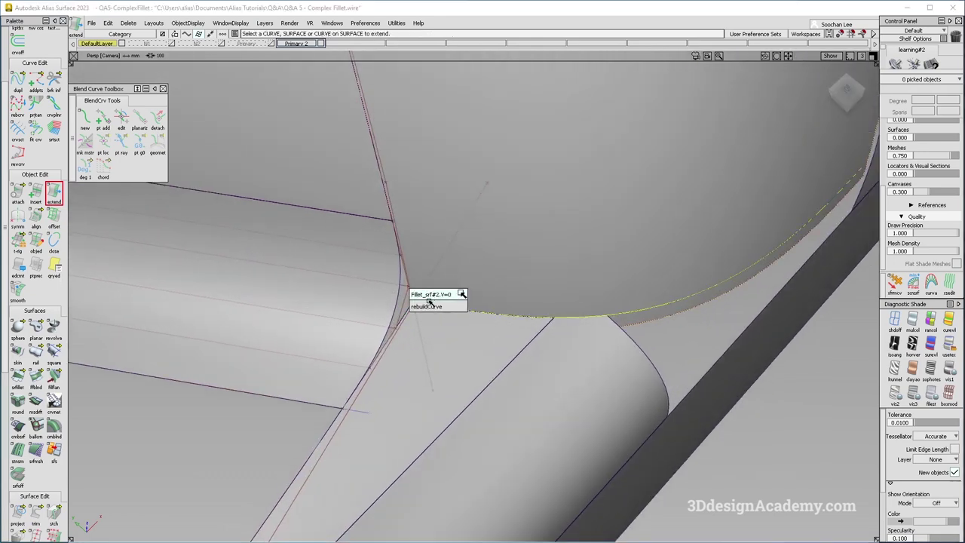
pyautogui.click(429, 296)
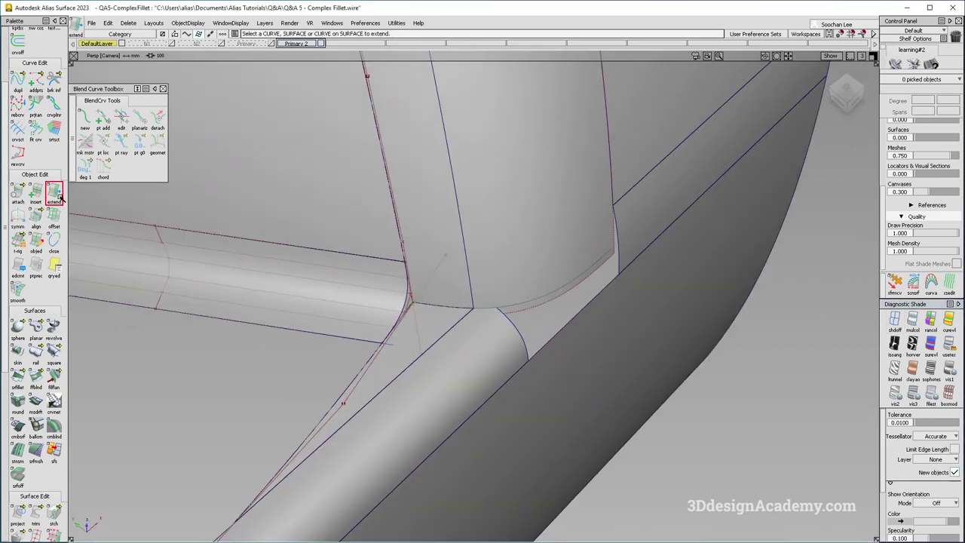
pyautogui.doubleClick(54, 194)
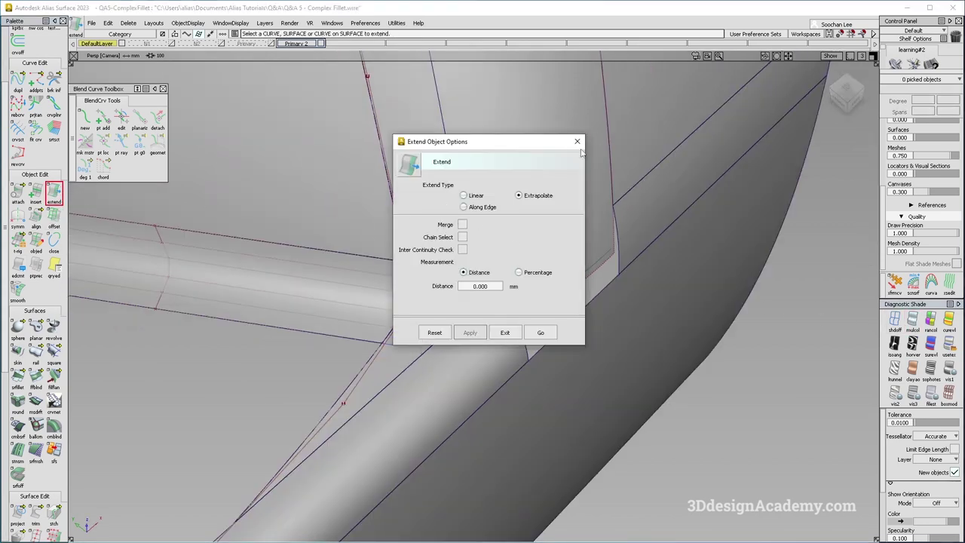
pyautogui.click(578, 142)
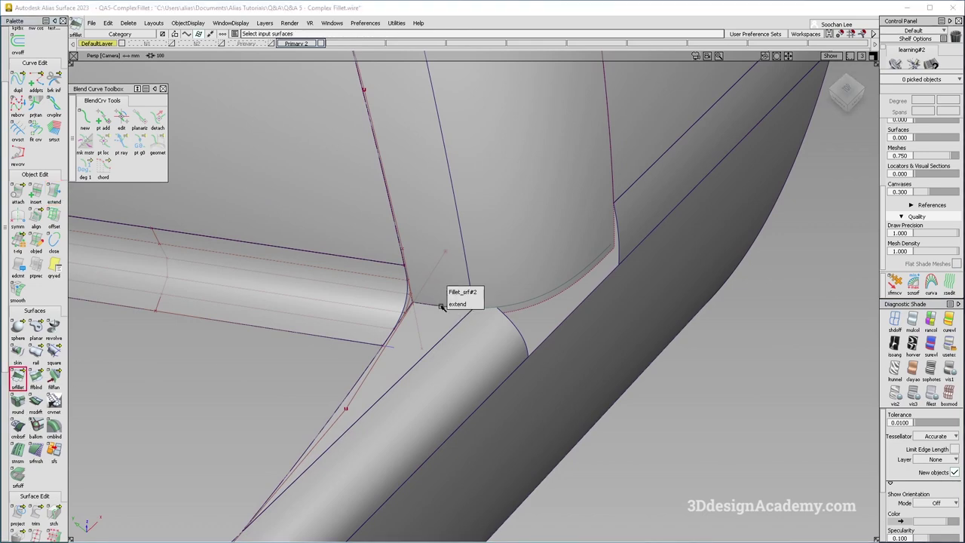
# Create a G2 surface fillet between the vertical strip and the floor piece with a 30 mm chordal length and Edge align at the end
pyautogui.click(443, 307)
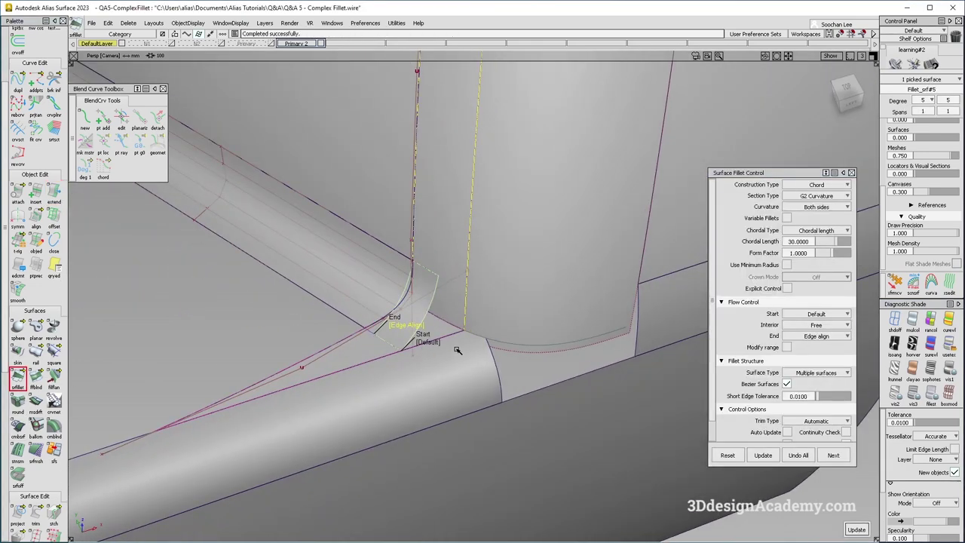
pyautogui.click(436, 344)
pyautogui.keyDown('alt'); pyautogui.keyDown('shift'); pyautogui.moveTo(435, 360); pyautogui.dragTo(437, 332, button='right'); pyautogui.keyUp('shift'); pyautogui.keyUp('alt')
pyautogui.keyDown('alt'); pyautogui.keyDown('shift'); pyautogui.moveTo(438, 332); pyautogui.dragTo(460, 332); pyautogui.keyUp('shift'); pyautogui.keyUp('alt')
pyautogui.keyDown('alt'); pyautogui.keyDown('shift'); pyautogui.moveTo(385, 282); pyautogui.dragTo(344, 218); pyautogui.keyUp('shift'); pyautogui.keyUp('alt')
pyautogui.keyDown('alt'); pyautogui.keyDown('shift'); pyautogui.moveTo(354, 354); pyautogui.dragTo(341, 255); pyautogui.keyUp('shift'); pyautogui.keyUp('alt')
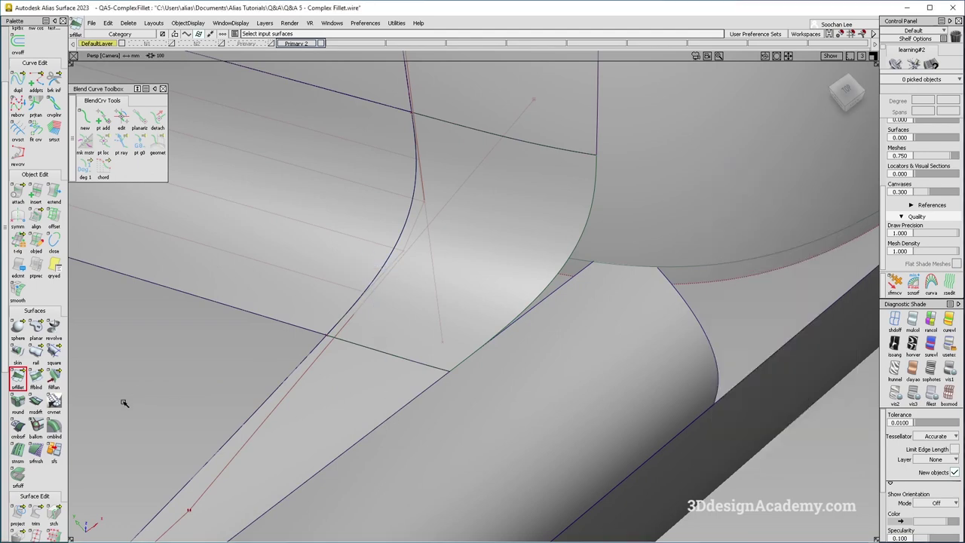
# Check surface continuity between the left fillet and the new corner fillet, and turn off the diagnostic shading
pyautogui.scroll(-1, 28, 448)
pyautogui.scroll(-6, 28, 448)
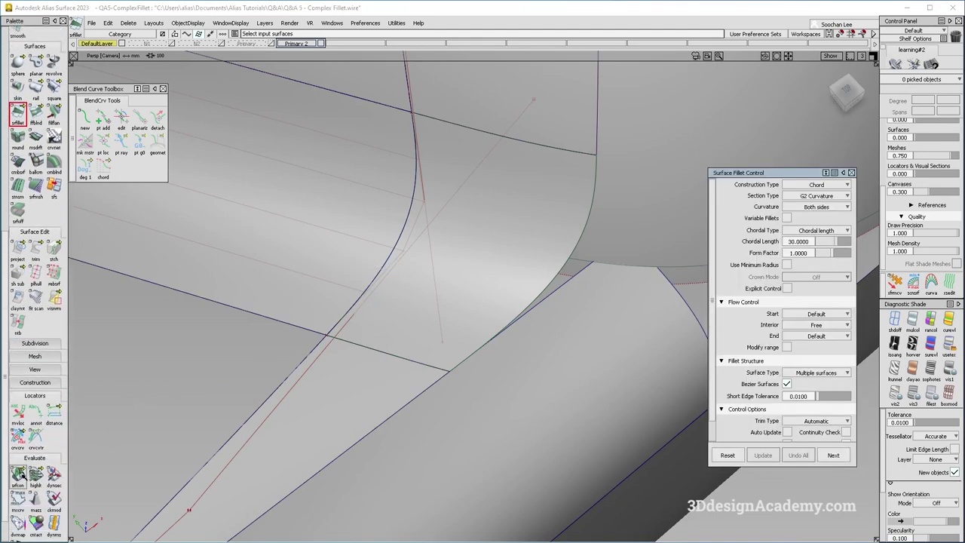
pyautogui.click(17, 475)
pyautogui.keyDown('alt'); pyautogui.keyDown('shift'); pyautogui.moveTo(437, 248); pyautogui.dragTo(436, 238); pyautogui.keyUp('shift'); pyautogui.keyUp('alt')
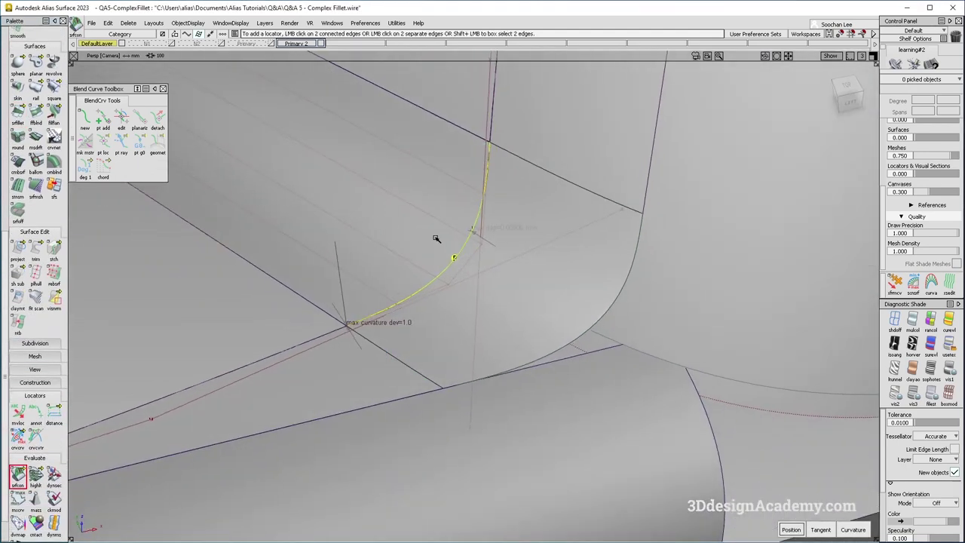
pyautogui.keyDown('ctrl'); pyautogui.keyDown('shift'); pyautogui.moveTo(513, 317); pyautogui.dragTo(516, 214); pyautogui.keyUp('shift'); pyautogui.keyUp('ctrl')
pyautogui.click(896, 319)
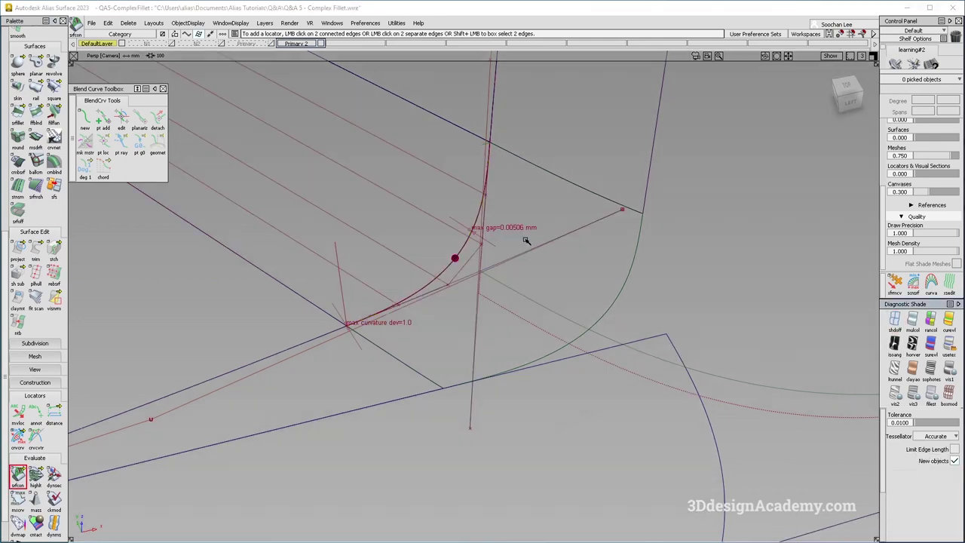
# Examine the gap, curvature deviation and hull lines along the edge shared by the left fillet and the new corner fillet
pyautogui.keyDown('alt'); pyautogui.keyDown('shift'); pyautogui.moveTo(468, 234); pyautogui.dragTo(443, 243, button='middle'); pyautogui.keyUp('shift'); pyautogui.keyUp('alt')
pyautogui.keyDown('alt'); pyautogui.keyDown('shift'); pyautogui.click(461, 151); pyautogui.keyUp('shift'); pyautogui.keyUp('alt')
pyautogui.keyDown('alt'); pyautogui.keyDown('shift'); pyautogui.moveTo(472, 149); pyautogui.dragTo(625, 139, button='right'); pyautogui.keyUp('shift'); pyautogui.keyUp('alt')
pyautogui.keyDown('alt'); pyautogui.keyDown('shift'); pyautogui.moveTo(500, 267); pyautogui.dragTo(562, 196); pyautogui.keyUp('shift'); pyautogui.keyUp('alt')
pyautogui.keyDown('alt'); pyautogui.keyDown('shift'); pyautogui.moveTo(565, 194); pyautogui.dragTo(415, 303, button='right'); pyautogui.keyUp('shift'); pyautogui.keyUp('alt')
pyautogui.keyDown('alt'); pyautogui.keyDown('shift'); pyautogui.moveTo(462, 317); pyautogui.dragTo(446, 351); pyautogui.keyUp('shift'); pyautogui.keyUp('alt')
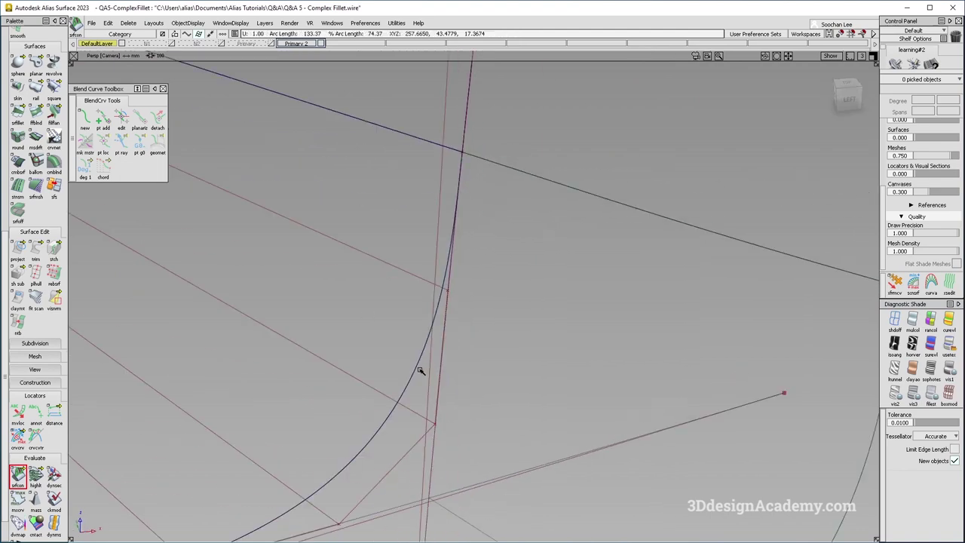
pyautogui.click(420, 370)
pyautogui.keyDown('alt'); pyautogui.keyDown('shift'); pyautogui.moveTo(418, 368); pyautogui.dragTo(392, 362, button='right'); pyautogui.keyUp('shift'); pyautogui.keyUp('alt')
pyautogui.keyDown('alt'); pyautogui.keyDown('shift'); pyautogui.moveTo(393, 362); pyautogui.dragTo(370, 368); pyautogui.keyUp('shift'); pyautogui.keyUp('alt')
pyautogui.click(350, 273)
pyautogui.keyDown('alt'); pyautogui.keyDown('shift'); pyautogui.moveTo(351, 272); pyautogui.dragTo(298, 281, button='right'); pyautogui.keyUp('shift'); pyautogui.keyUp('alt')
pyautogui.keyDown('alt'); pyautogui.keyDown('shift'); pyautogui.moveTo(298, 281); pyautogui.dragTo(397, 261); pyautogui.keyUp('shift'); pyautogui.keyUp('alt')
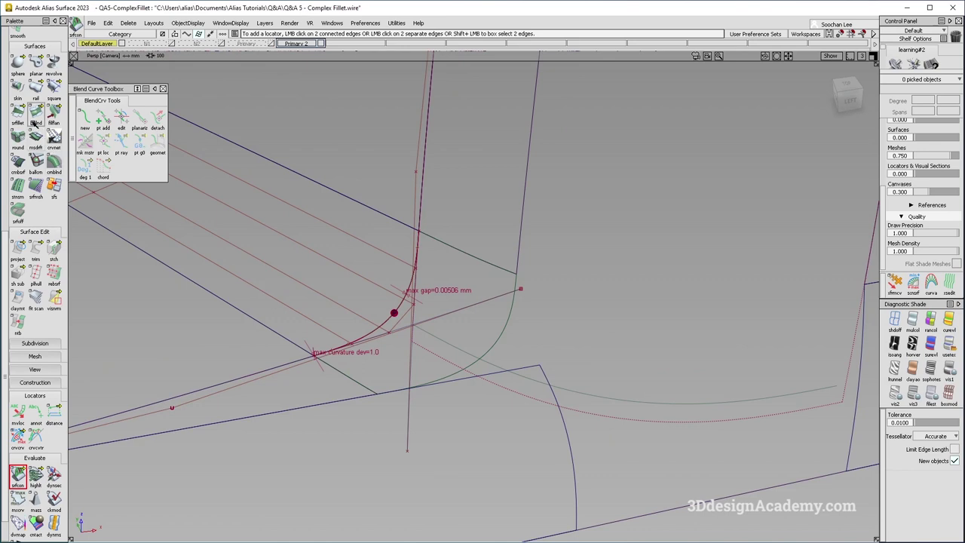
# Align the left fillet's end edge to the new corner fillet with G0 continuity and Edge alignment
pyautogui.scroll(5, 35, 122)
pyautogui.doubleClick(35, 129)
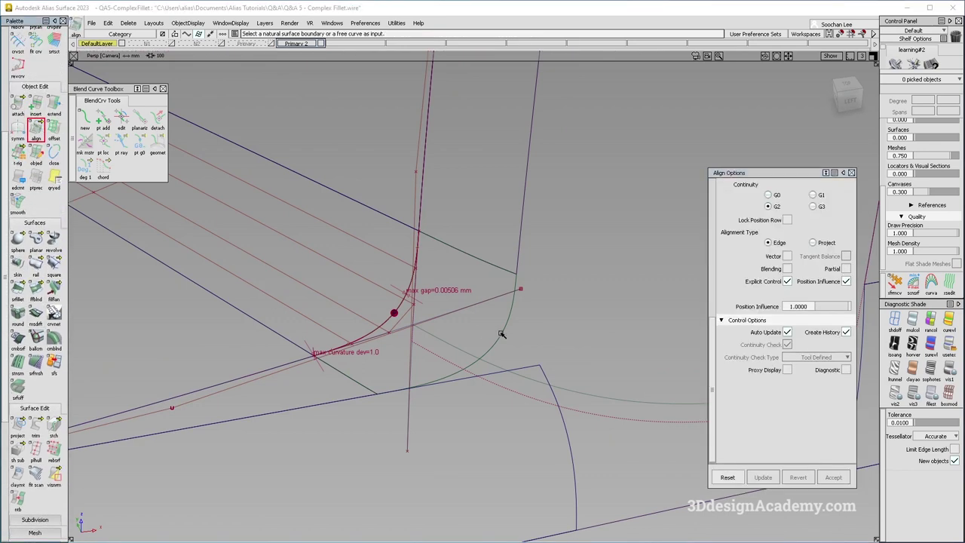
pyautogui.click(401, 303)
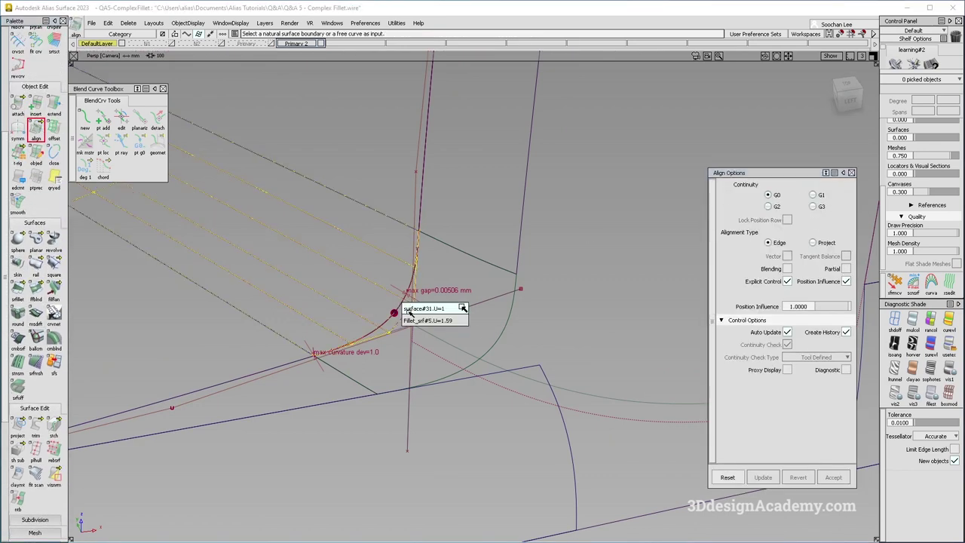
pyautogui.click(405, 308)
pyautogui.click(404, 301)
pyautogui.keyDown('alt'); pyautogui.keyDown('shift'); pyautogui.moveTo(430, 316); pyautogui.dragTo(377, 299, button='right'); pyautogui.keyUp('shift'); pyautogui.keyUp('alt')
pyautogui.keyDown('alt'); pyautogui.keyDown('shift'); pyautogui.moveTo(377, 299); pyautogui.dragTo(418, 312); pyautogui.keyUp('shift'); pyautogui.keyUp('alt')
pyautogui.keyDown('alt'); pyautogui.keyDown('shift'); pyautogui.moveTo(419, 297); pyautogui.dragTo(446, 287, button='right'); pyautogui.keyUp('shift'); pyautogui.keyUp('alt')
pyautogui.keyDown('ctrl'); pyautogui.keyDown('shift'); pyautogui.moveTo(378, 311); pyautogui.dragTo(471, 379); pyautogui.keyUp('shift'); pyautogui.keyUp('ctrl')
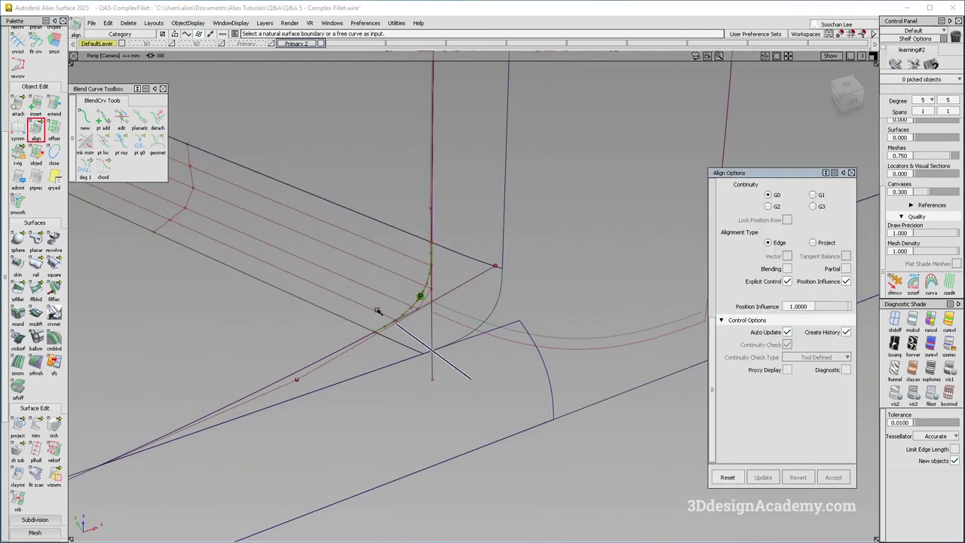
pyautogui.keyDown('alt'); pyautogui.keyDown('shift'); pyautogui.moveTo(533, 312); pyautogui.dragTo(508, 308, button='right'); pyautogui.keyUp('shift'); pyautogui.keyUp('alt')
pyautogui.moveTo(506, 263)
pyautogui.keyDown('ctrl'); pyautogui.keyDown('shift'); pyautogui.mouseDown()
pyautogui.moveTo(475, 306)
pyautogui.moveTo(492, 302)
pyautogui.mouseUp(); pyautogui.keyUp('shift'); pyautogui.keyUp('ctrl')
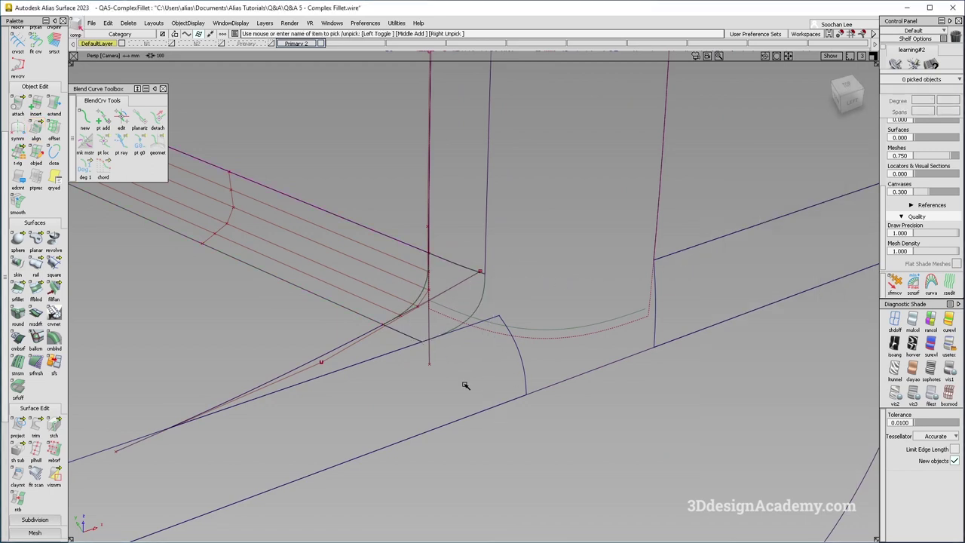
# Pick all the surfaces meeting around the corner, and clear the selection
pyautogui.keyDown('alt'); pyautogui.keyDown('shift'); pyautogui.moveTo(506, 348); pyautogui.dragTo(407, 379); pyautogui.keyUp('shift'); pyautogui.keyUp('alt')
pyautogui.keyDown('ctrl'); pyautogui.keyDown('shift'); pyautogui.moveTo(423, 209); pyautogui.dragTo(387, 261); pyautogui.keyUp('shift'); pyautogui.keyUp('ctrl')
pyautogui.click(388, 266)
pyautogui.keyDown('ctrl'); pyautogui.keyDown('shift'); pyautogui.moveTo(393, 305); pyautogui.dragTo(428, 358); pyautogui.keyUp('shift'); pyautogui.keyUp('ctrl')
pyautogui.keyDown('ctrl'); pyautogui.keyDown('shift'); pyautogui.moveTo(523, 246); pyautogui.dragTo(446, 313); pyautogui.keyUp('shift'); pyautogui.keyUp('ctrl')
pyautogui.moveTo(553, 457); pyautogui.dragTo(203, 70)
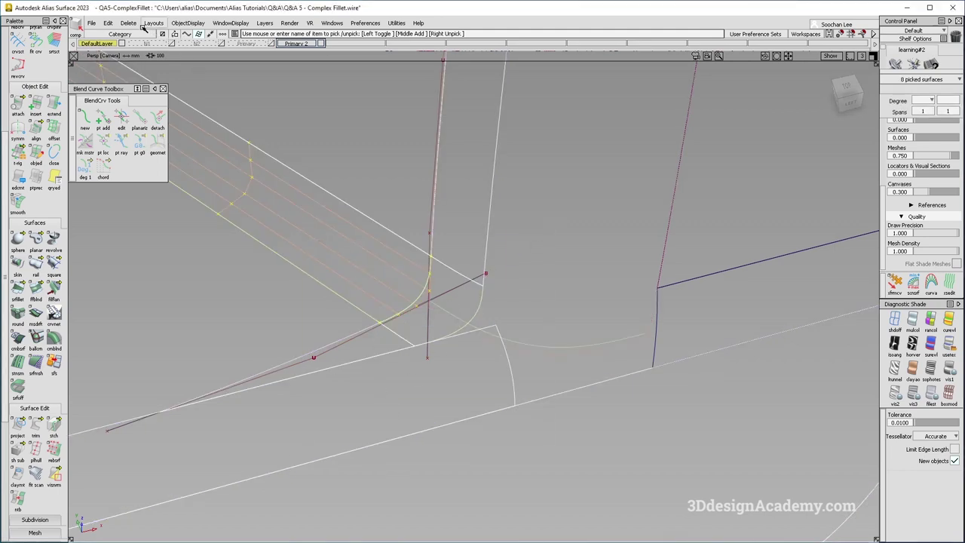
pyautogui.keyDown('ctrl'); pyautogui.keyDown('shift'); pyautogui.moveTo(273, 237); pyautogui.dragTo(281, 294); pyautogui.keyUp('shift'); pyautogui.keyUp('ctrl')
# Check the curvature continuity at the aligned edge between the left fillet and the corner fillet
pyautogui.scroll(-5, 30, 476)
pyautogui.click(14, 511)
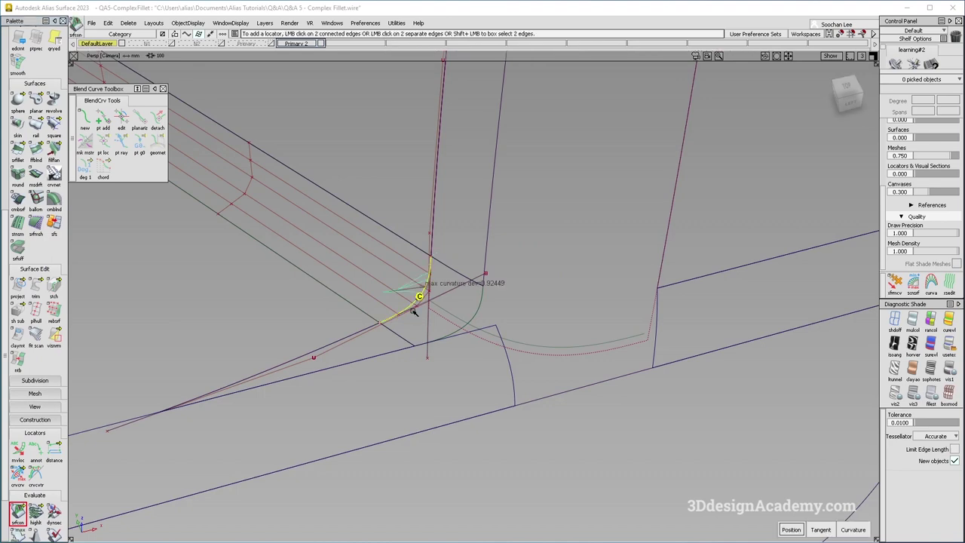
pyautogui.keyDown('alt'); pyautogui.keyDown('shift'); pyautogui.moveTo(413, 312); pyautogui.dragTo(468, 269, button='right'); pyautogui.keyUp('shift'); pyautogui.keyUp('alt')
pyautogui.moveTo(467, 270)
pyautogui.keyDown('alt'); pyautogui.keyDown('shift'); pyautogui.mouseDown()
pyautogui.moveTo(368, 251)
pyautogui.moveTo(466, 265)
pyautogui.mouseUp(); pyautogui.keyUp('shift'); pyautogui.keyUp('alt')
pyautogui.keyDown('alt'); pyautogui.keyDown('shift'); pyautogui.moveTo(466, 265); pyautogui.dragTo(441, 272, button='right'); pyautogui.keyUp('shift'); pyautogui.keyUp('alt')
pyautogui.keyDown('alt'); pyautogui.keyDown('shift'); pyautogui.moveTo(441, 272); pyautogui.dragTo(386, 272); pyautogui.keyUp('shift'); pyautogui.keyUp('alt')
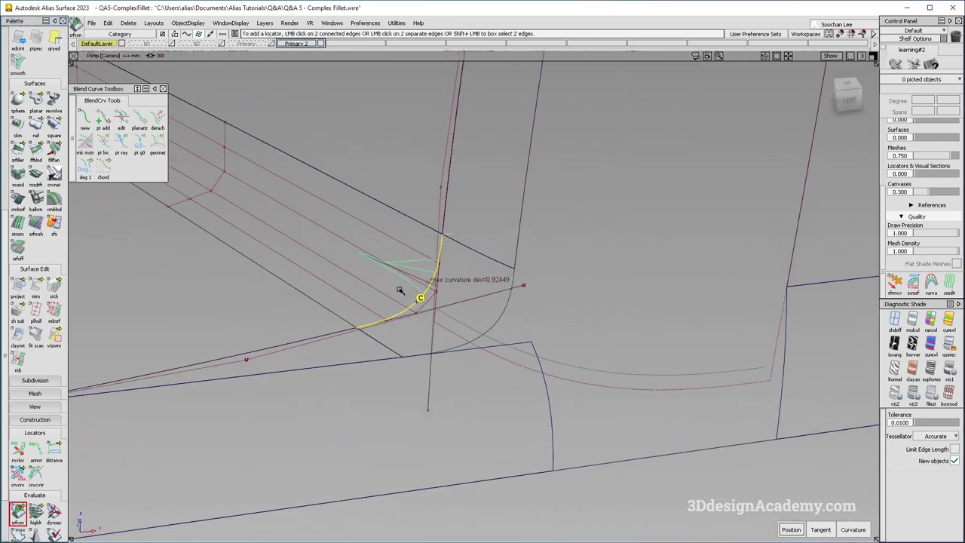
# Set the alignment to G2 continuity with the Edge type and try it on the left fillet's edges near the corner
pyautogui.keyDown('alt'); pyautogui.keyDown('shift'); pyautogui.moveTo(437, 291); pyautogui.dragTo(450, 308, button='middle'); pyautogui.keyUp('shift'); pyautogui.keyUp('alt')
pyautogui.keyDown('ctrl'); pyautogui.keyDown('shift'); pyautogui.moveTo(325, 208); pyautogui.dragTo(380, 399); pyautogui.keyUp('shift'); pyautogui.keyUp('ctrl')
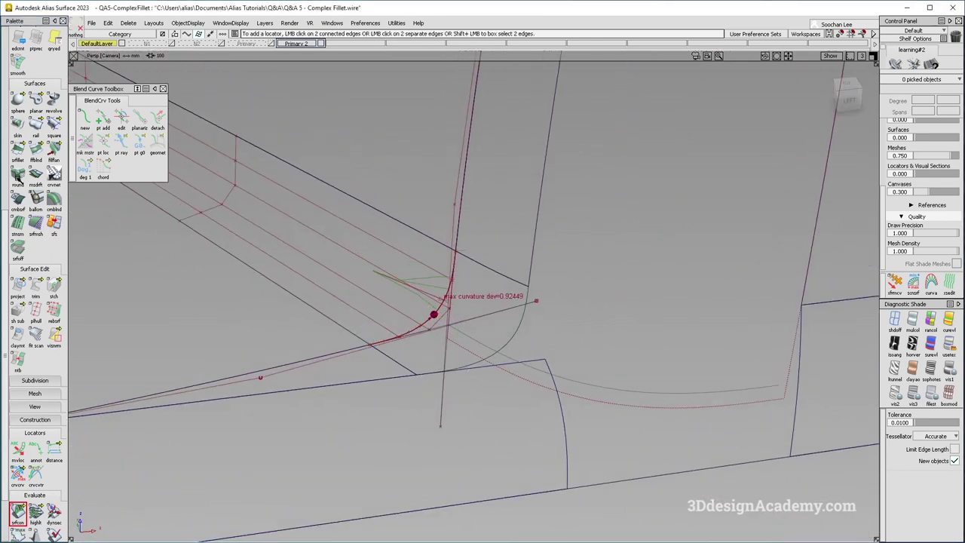
pyautogui.scroll(5, 28, 124)
pyautogui.doubleClick(36, 115)
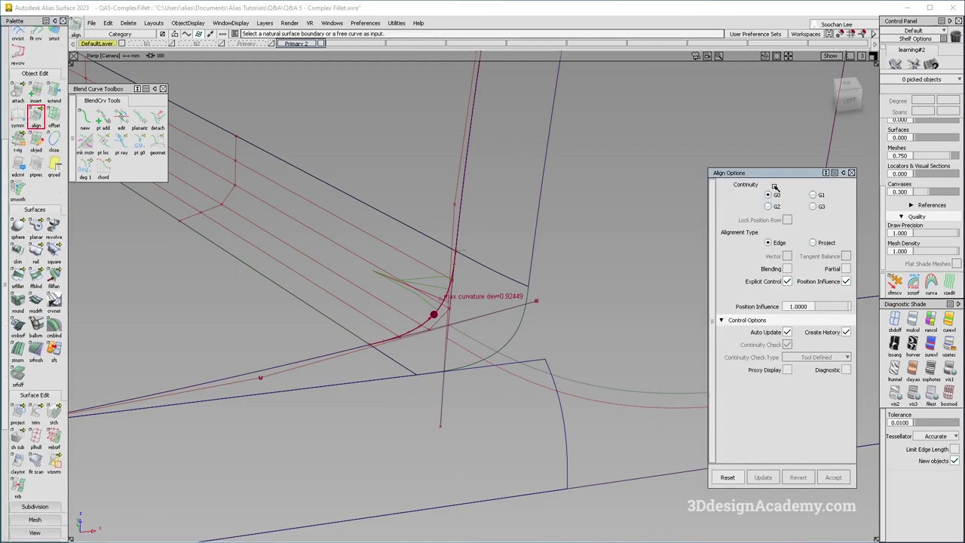
pyautogui.keyDown('alt'); pyautogui.keyDown('shift'); pyautogui.moveTo(399, 228); pyautogui.dragTo(362, 188, button='right'); pyautogui.keyUp('shift'); pyautogui.keyUp('alt')
pyautogui.keyDown('alt'); pyautogui.keyDown('shift'); pyautogui.moveTo(362, 188); pyautogui.dragTo(425, 194); pyautogui.keyUp('shift'); pyautogui.keyUp('alt')
pyautogui.keyDown('alt'); pyautogui.keyDown('shift'); pyautogui.moveTo(413, 312); pyautogui.dragTo(490, 303, button='right'); pyautogui.keyUp('shift'); pyautogui.keyUp('alt')
pyautogui.click(528, 297)
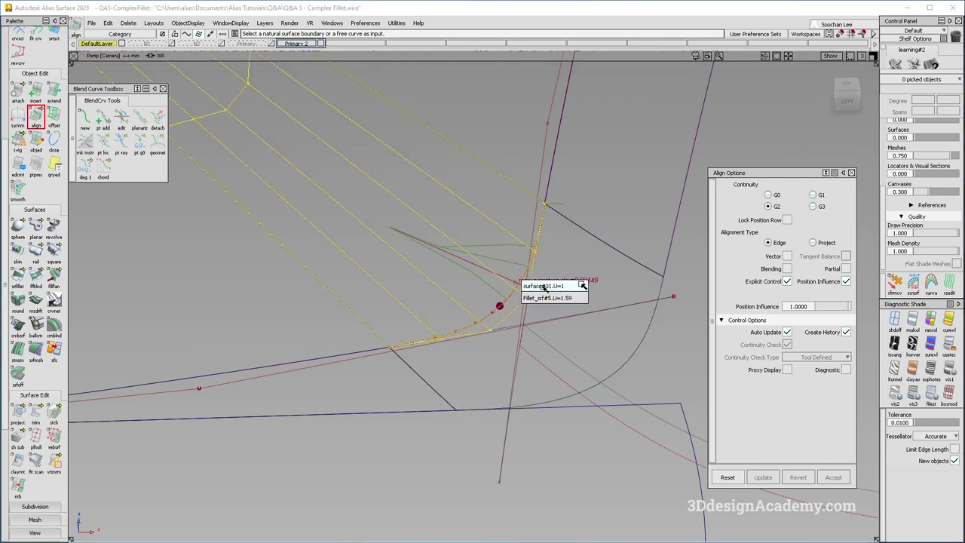
pyautogui.click(513, 194)
pyautogui.keyDown('alt'); pyautogui.keyDown('shift'); pyautogui.moveTo(411, 311); pyautogui.dragTo(351, 312, button='right'); pyautogui.keyUp('shift'); pyautogui.keyUp('alt')
pyautogui.click(405, 329)
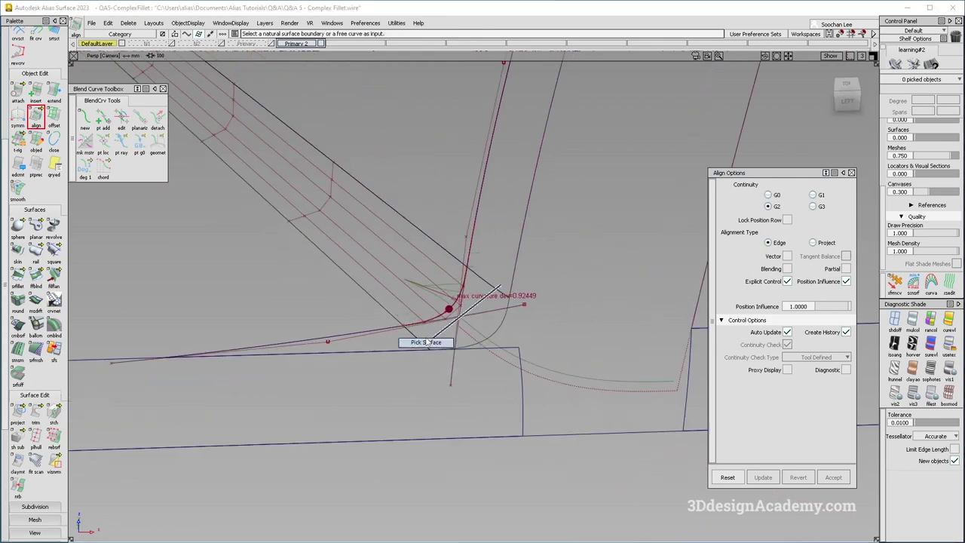
# Pick the trimmed base surface beneath the left fillet and untrim it
pyautogui.keyDown('ctrl'); pyautogui.keyDown('shift'); pyautogui.moveTo(408, 340); pyautogui.dragTo(377, 341); pyautogui.keyUp('shift'); pyautogui.keyUp('ctrl')
pyautogui.click(339, 336)
pyautogui.moveTo(35, 412); pyautogui.dragTo(74, 415)
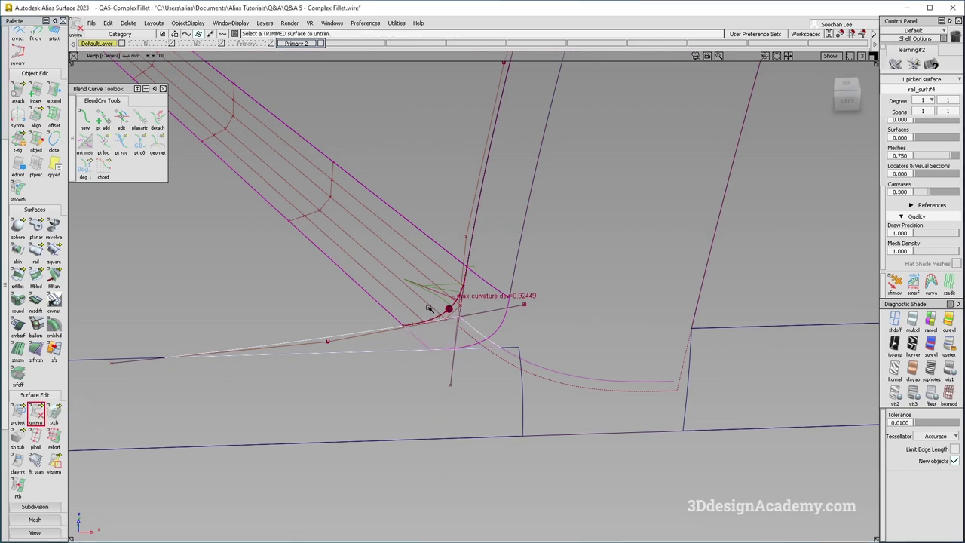
pyautogui.click(403, 340)
pyautogui.keyDown('alt'); pyautogui.keyDown('shift'); pyautogui.moveTo(401, 339); pyautogui.dragTo(453, 284); pyautogui.keyUp('shift'); pyautogui.keyUp('alt')
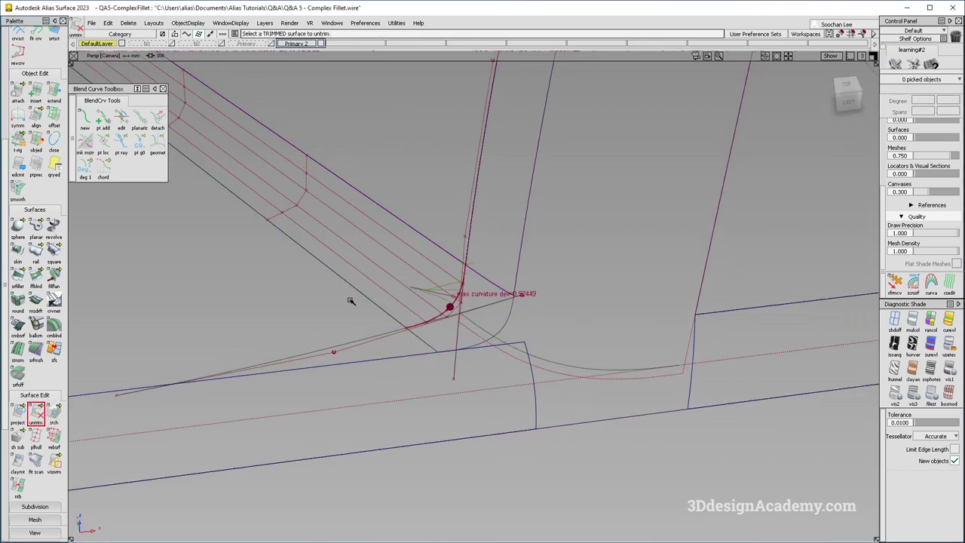
# Align the left fillet's upper long edge to the adjoining surface with G2 continuity, setting its Start and End to Edge
pyautogui.click(41, 114)
pyautogui.doubleClick(38, 113)
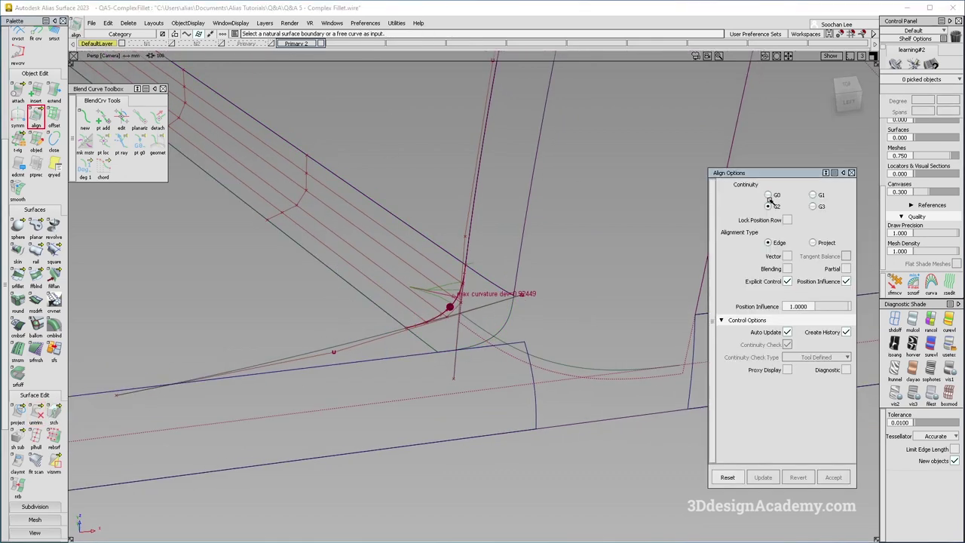
pyautogui.click(410, 230)
pyautogui.press('Return')
pyautogui.click(456, 242)
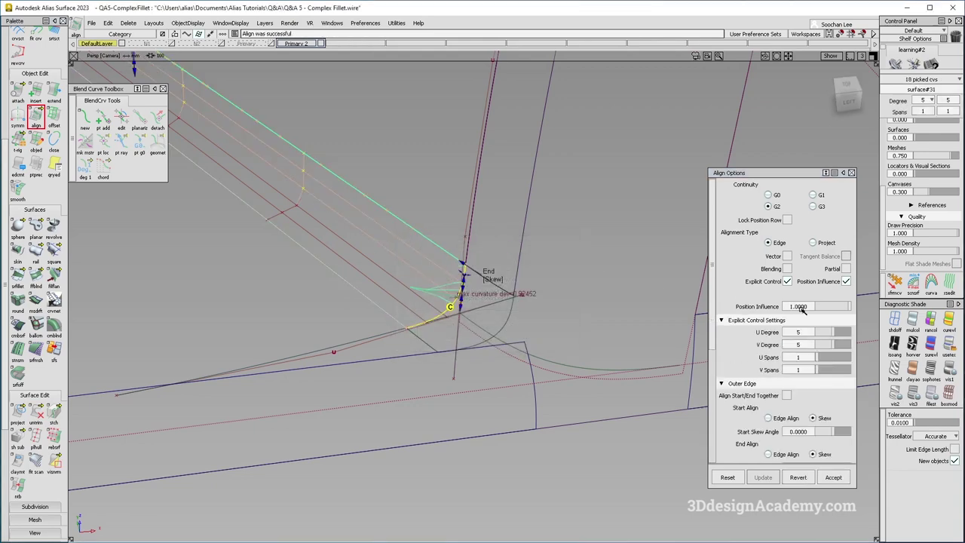
pyautogui.keyDown('alt'); pyautogui.keyDown('shift'); pyautogui.moveTo(455, 311); pyautogui.dragTo(453, 320); pyautogui.keyUp('shift'); pyautogui.keyUp('alt')
pyautogui.keyDown('alt'); pyautogui.keyDown('shift'); pyautogui.moveTo(451, 320); pyautogui.dragTo(345, 241, button='right'); pyautogui.keyUp('shift'); pyautogui.keyUp('alt')
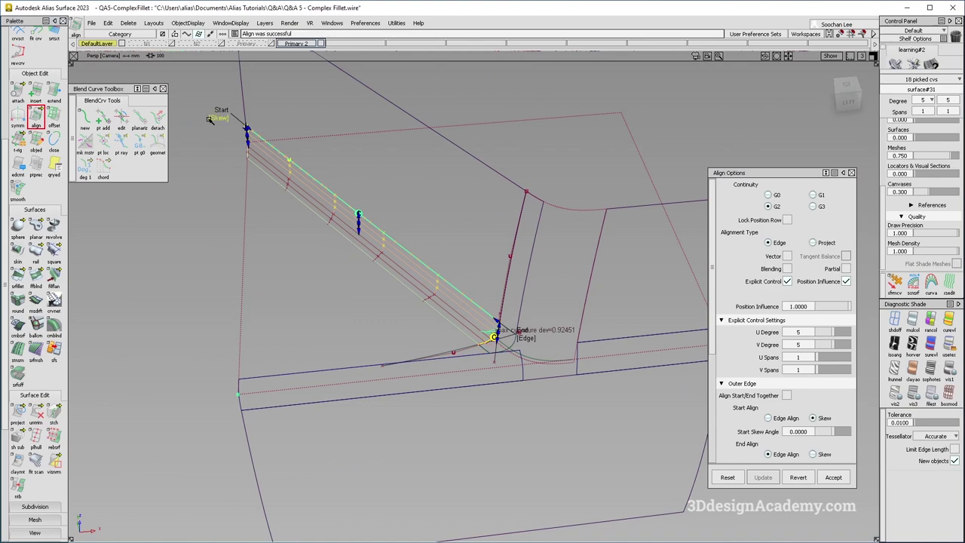
pyautogui.click(441, 313)
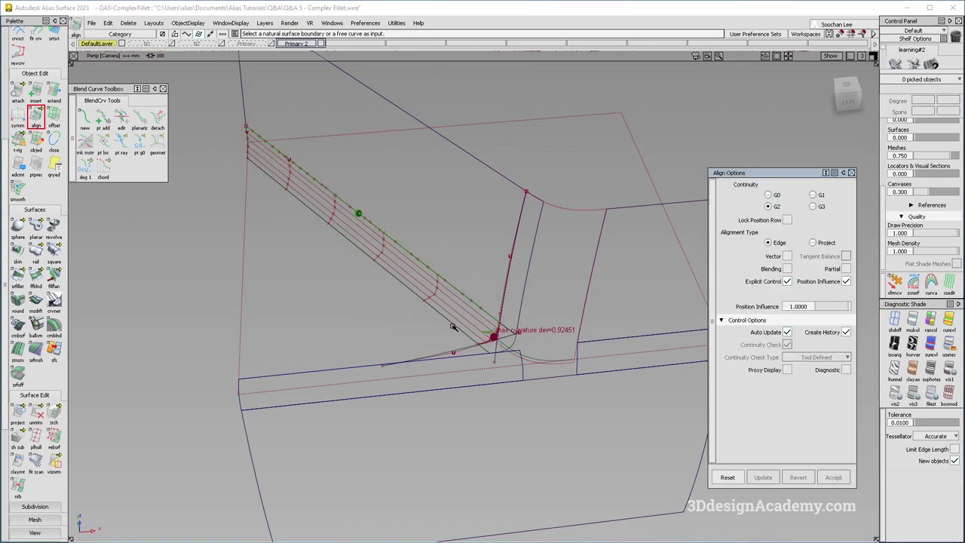
# Try a partial G2 alignment of the left fillet's lower long edge to the untrimmed base surface, with End set to Edge
pyautogui.click(453, 326)
pyautogui.keyDown('alt'); pyautogui.keyDown('shift'); pyautogui.moveTo(482, 347); pyautogui.dragTo(509, 385, button='right'); pyautogui.keyUp('shift'); pyautogui.keyUp('alt')
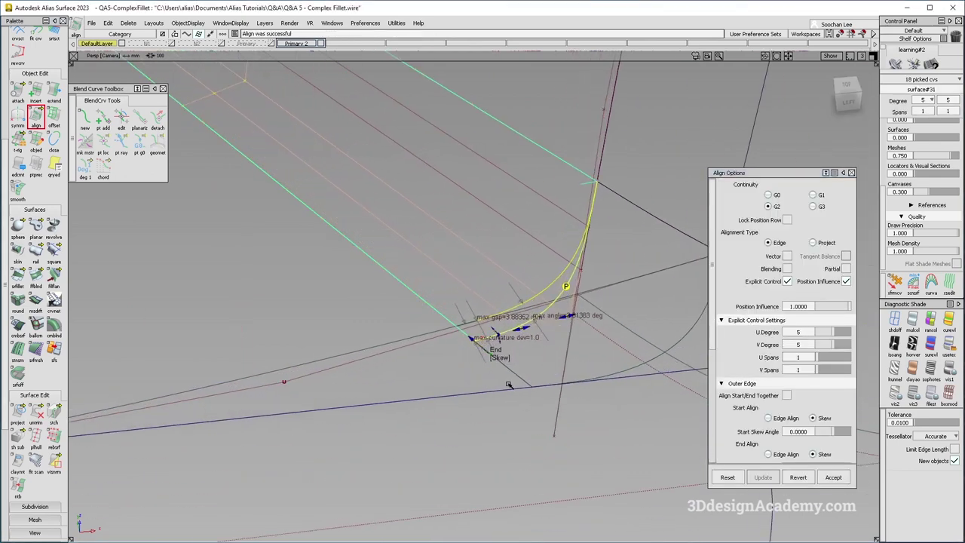
pyautogui.click(846, 268)
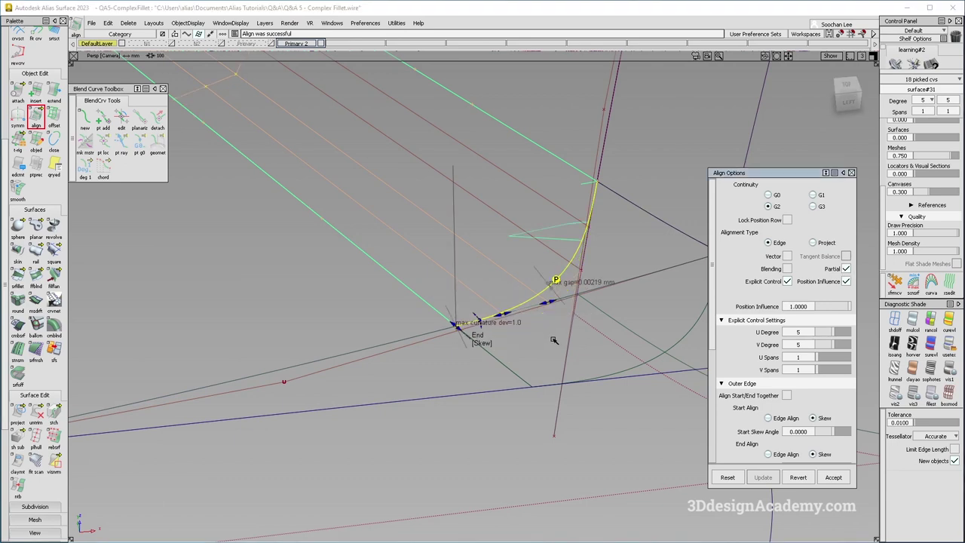
pyautogui.click(487, 343)
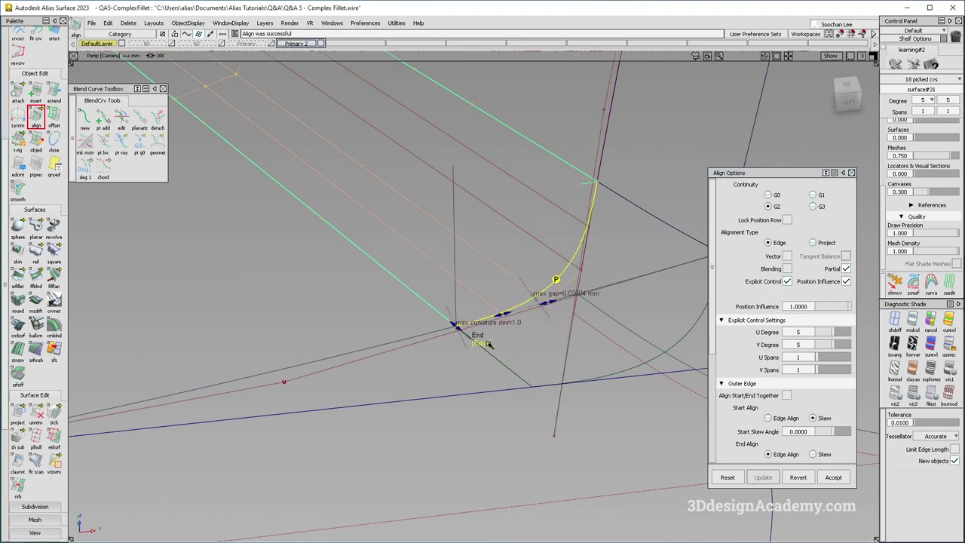
pyautogui.keyDown('alt'); pyautogui.keyDown('shift'); pyautogui.moveTo(490, 345); pyautogui.dragTo(534, 316, button='right'); pyautogui.keyUp('shift'); pyautogui.keyUp('alt')
pyautogui.keyDown('alt'); pyautogui.keyDown('shift'); pyautogui.moveTo(534, 316); pyautogui.dragTo(486, 270); pyautogui.keyUp('shift'); pyautogui.keyUp('alt')
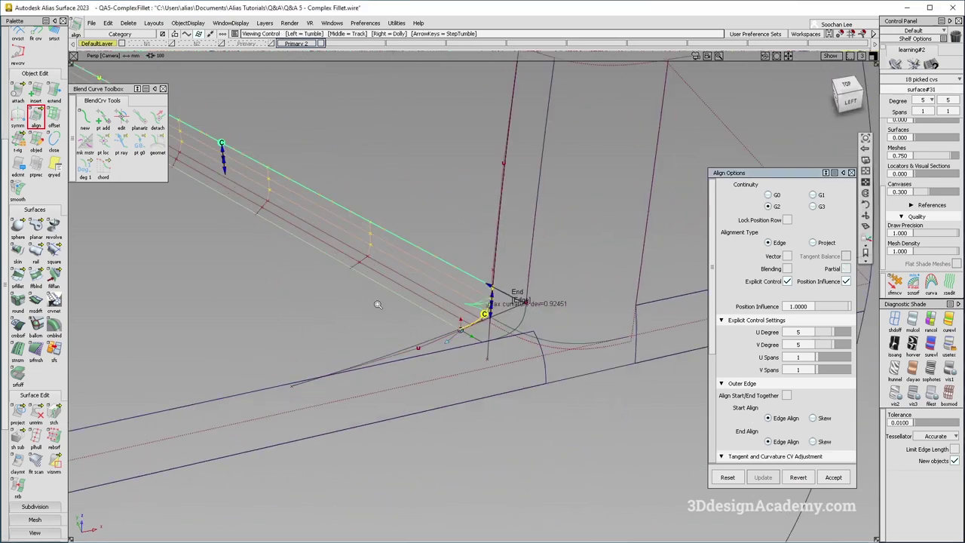
pyautogui.keyDown('ctrl'); pyautogui.keyDown('shift'); pyautogui.moveTo(424, 394); pyautogui.dragTo(387, 314); pyautogui.keyUp('shift'); pyautogui.keyUp('ctrl')
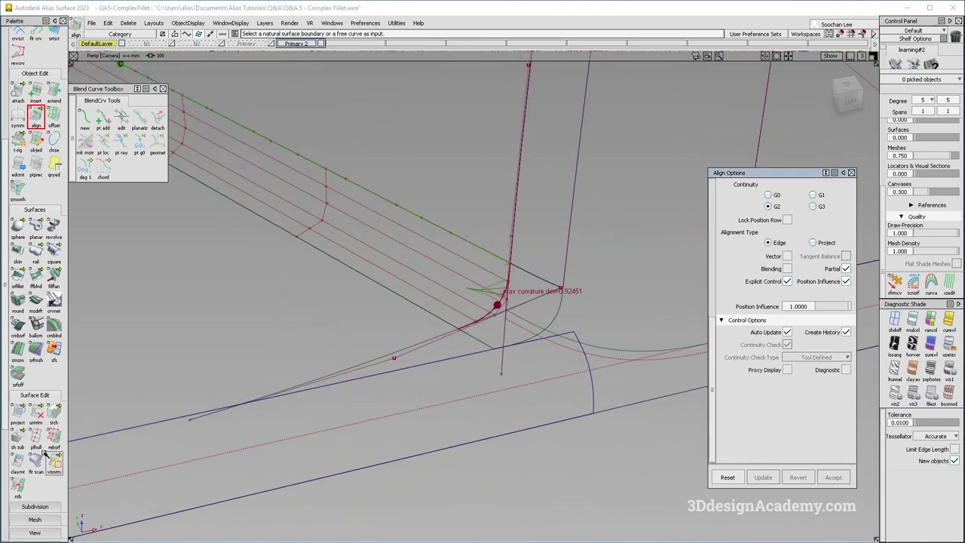
# Trim the base surface back along the left fillet and corner
pyautogui.click(37, 414)
pyautogui.click(321, 347)
pyautogui.keyDown('alt'); pyautogui.keyDown('shift'); pyautogui.moveTo(416, 347); pyautogui.dragTo(437, 341); pyautogui.keyUp('shift'); pyautogui.keyUp('alt')
# Align the left fillet's lower long edge to the base surface with partial G2 continuity, setting Start and End to Edge
pyautogui.click(35, 117)
pyautogui.click(390, 289)
pyautogui.click(483, 344)
pyautogui.click(485, 344)
pyautogui.keyDown('alt'); pyautogui.keyDown('shift'); pyautogui.moveTo(485, 343); pyautogui.dragTo(354, 294, button='right'); pyautogui.keyUp('shift'); pyautogui.keyUp('alt')
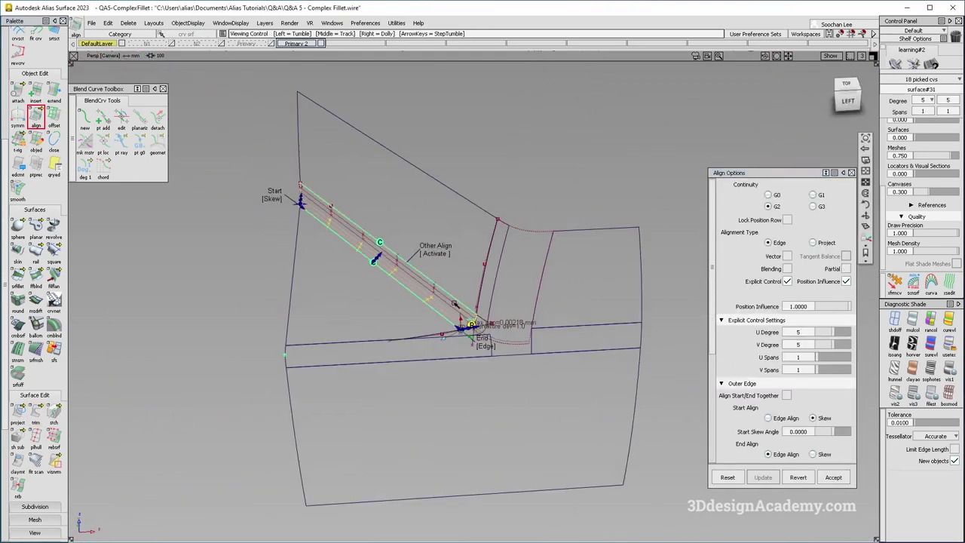
pyautogui.keyDown('alt'); pyautogui.keyDown('shift'); pyautogui.moveTo(455, 274); pyautogui.dragTo(588, 444, button='right'); pyautogui.keyUp('shift'); pyautogui.keyUp('alt')
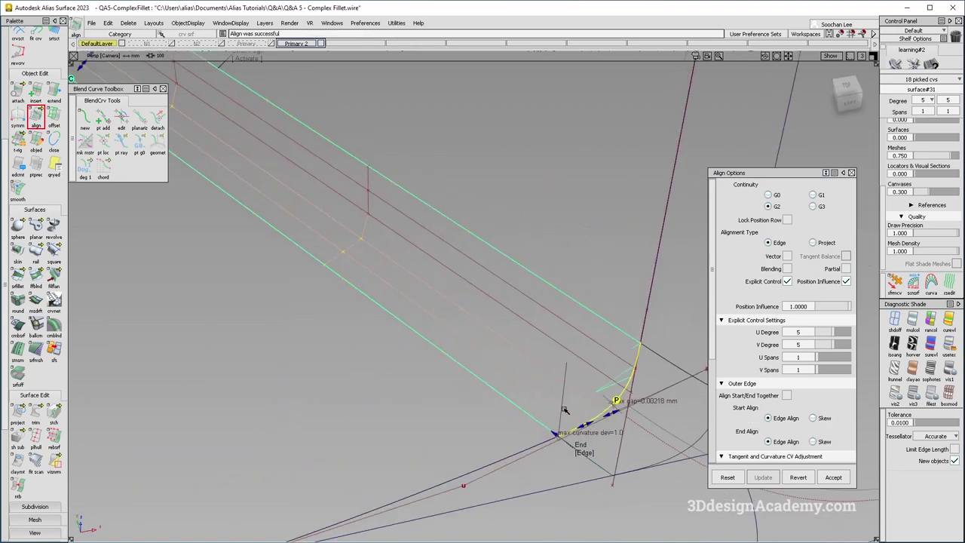
# Examine the gap and curvature deviation where the left fillet meets the corner fillet and base surface
pyautogui.keyDown('alt'); pyautogui.keyDown('shift'); pyautogui.moveTo(588, 445); pyautogui.dragTo(496, 332, button='middle'); pyautogui.keyUp('shift'); pyautogui.keyUp('alt')
pyautogui.click(495, 332)
pyautogui.keyDown('alt'); pyautogui.keyDown('shift'); pyautogui.click(464, 303); pyautogui.keyUp('shift'); pyautogui.keyUp('alt')
pyautogui.keyDown('alt'); pyautogui.keyDown('shift'); pyautogui.moveTo(464, 303); pyautogui.dragTo(575, 285, button='right'); pyautogui.keyUp('shift'); pyautogui.keyUp('alt')
pyautogui.keyDown('alt'); pyautogui.keyDown('shift'); pyautogui.moveTo(575, 324); pyautogui.dragTo(484, 280, button='middle'); pyautogui.keyUp('shift'); pyautogui.keyUp('alt')
pyautogui.keyDown('alt'); pyautogui.keyDown('shift'); pyautogui.moveTo(485, 301); pyautogui.dragTo(517, 282, button='right'); pyautogui.keyUp('shift'); pyautogui.keyUp('alt')
pyautogui.keyDown('alt'); pyautogui.keyDown('shift'); pyautogui.moveTo(517, 282); pyautogui.dragTo(467, 374); pyautogui.keyUp('shift'); pyautogui.keyUp('alt')
pyautogui.keyDown('alt'); pyautogui.keyDown('shift'); pyautogui.moveTo(458, 331); pyautogui.dragTo(294, 362, button='right'); pyautogui.keyUp('shift'); pyautogui.keyUp('alt')
pyautogui.keyDown('alt'); pyautogui.keyDown('shift'); pyautogui.moveTo(422, 362); pyautogui.dragTo(457, 301); pyautogui.keyUp('shift'); pyautogui.keyUp('alt')
pyautogui.keyDown('alt'); pyautogui.keyDown('shift'); pyautogui.moveTo(528, 321); pyautogui.dragTo(460, 327, button='right'); pyautogui.keyUp('shift'); pyautogui.keyUp('alt')
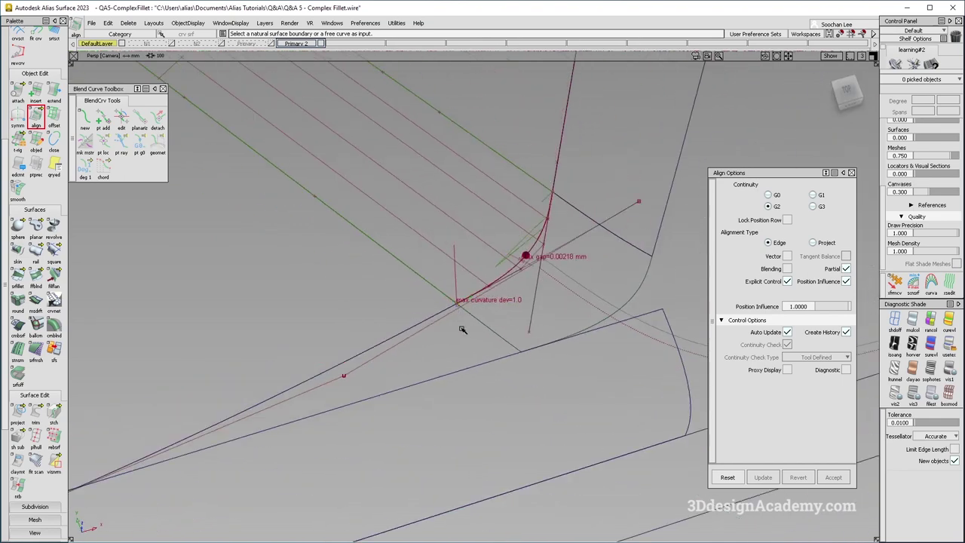
pyautogui.keyDown('alt'); pyautogui.keyDown('shift'); pyautogui.moveTo(513, 323); pyautogui.dragTo(542, 335); pyautogui.keyUp('shift'); pyautogui.keyUp('alt')
pyautogui.keyDown('alt'); pyautogui.keyDown('shift'); pyautogui.moveTo(399, 323); pyautogui.dragTo(585, 247); pyautogui.keyUp('shift'); pyautogui.keyUp('alt')
# Delete the continuity locators around the corner between the left fillet and the corner fillet
pyautogui.click(550, 255)
pyautogui.click(129, 24)
pyautogui.click(141, 49)
pyautogui.press('Return')
pyautogui.click(419, 271)
pyautogui.keyDown('alt'); pyautogui.keyDown('shift'); pyautogui.moveTo(407, 332); pyautogui.dragTo(421, 391, button='right'); pyautogui.keyUp('shift'); pyautogui.keyUp('alt')
pyautogui.keyDown('alt'); pyautogui.keyDown('shift'); pyautogui.moveTo(421, 391); pyautogui.dragTo(388, 344); pyautogui.keyUp('shift'); pyautogui.keyUp('alt')
pyautogui.keyDown('ctrl'); pyautogui.keyDown('shift'); pyautogui.moveTo(353, 273); pyautogui.dragTo(263, 334); pyautogui.keyUp('shift'); pyautogui.keyUp('ctrl')
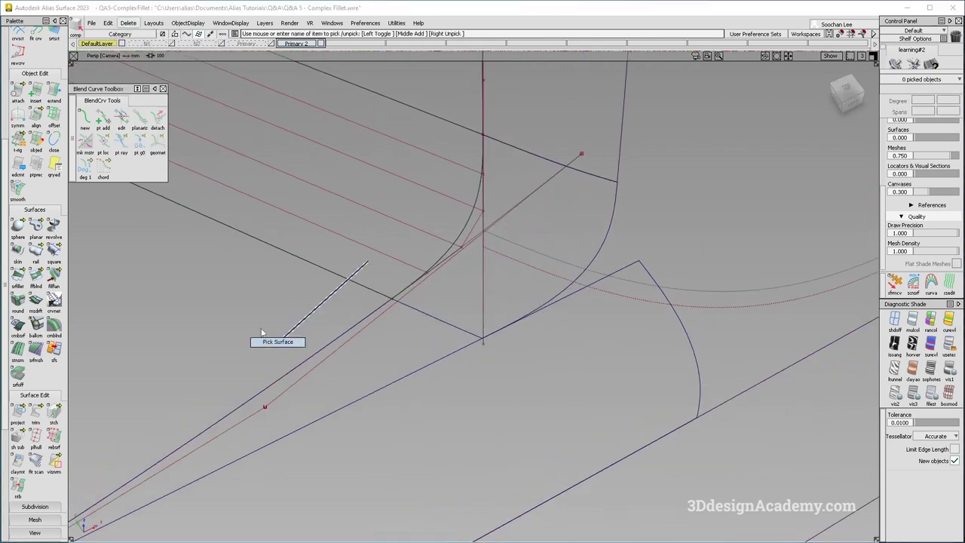
pyautogui.click(258, 390)
pyautogui.click(33, 416)
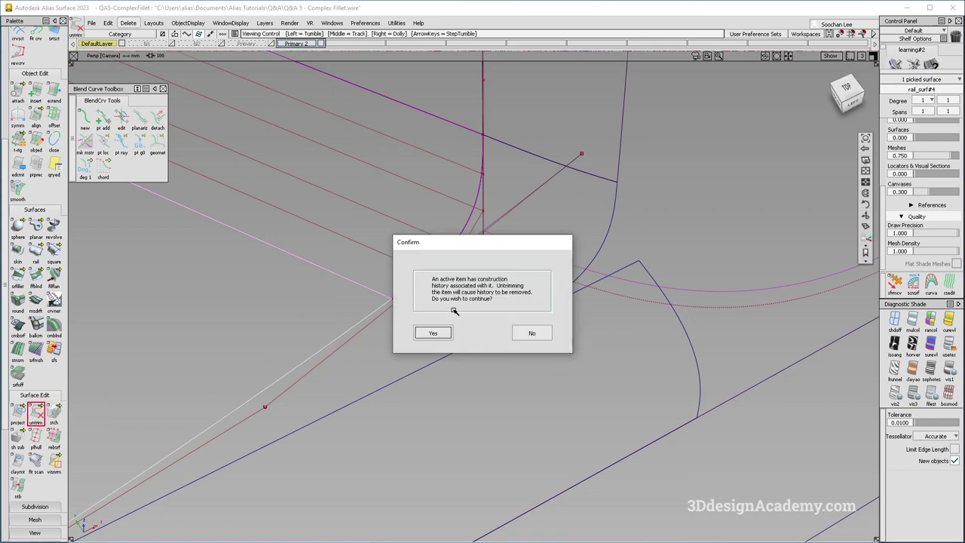
pyautogui.click(526, 333)
# Pick the surfaces around the corner and remove their construction history
pyautogui.keyDown('ctrl'); pyautogui.keyDown('shift'); pyautogui.moveTo(438, 336); pyautogui.dragTo(435, 240); pyautogui.keyUp('shift'); pyautogui.keyUp('ctrl')
pyautogui.keyDown('ctrl'); pyautogui.keyDown('shift'); pyautogui.moveTo(519, 158); pyautogui.dragTo(437, 270); pyautogui.keyUp('shift'); pyautogui.keyUp('ctrl')
pyautogui.moveTo(534, 133); pyautogui.dragTo(295, 410)
pyautogui.press('Return')
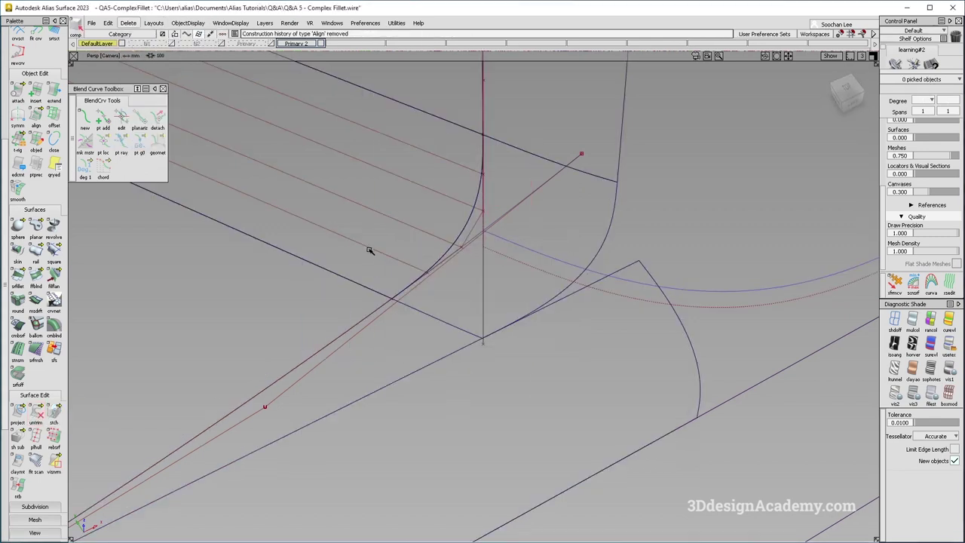
# Untrim the base surface beneath the left fillet and delete a curve on surface at the corner
pyautogui.click(41, 418)
pyautogui.moveTo(435, 325)
pyautogui.keyDown('alt'); pyautogui.keyDown('shift'); pyautogui.mouseDown()
pyautogui.moveTo(445, 424)
pyautogui.moveTo(414, 330)
pyautogui.moveTo(449, 355)
pyautogui.mouseUp(); pyautogui.keyUp('shift'); pyautogui.keyUp('alt')
pyautogui.keyDown('ctrl'); pyautogui.keyDown('shift'); pyautogui.moveTo(455, 377); pyautogui.dragTo(368, 291); pyautogui.keyUp('shift'); pyautogui.keyUp('ctrl')
pyautogui.click(365, 288)
pyautogui.press('Delete')
pyautogui.press('Return')
pyautogui.keyDown('ctrl'); pyautogui.keyDown('shift'); pyautogui.moveTo(357, 421); pyautogui.dragTo(336, 305); pyautogui.keyUp('shift'); pyautogui.keyUp('ctrl')
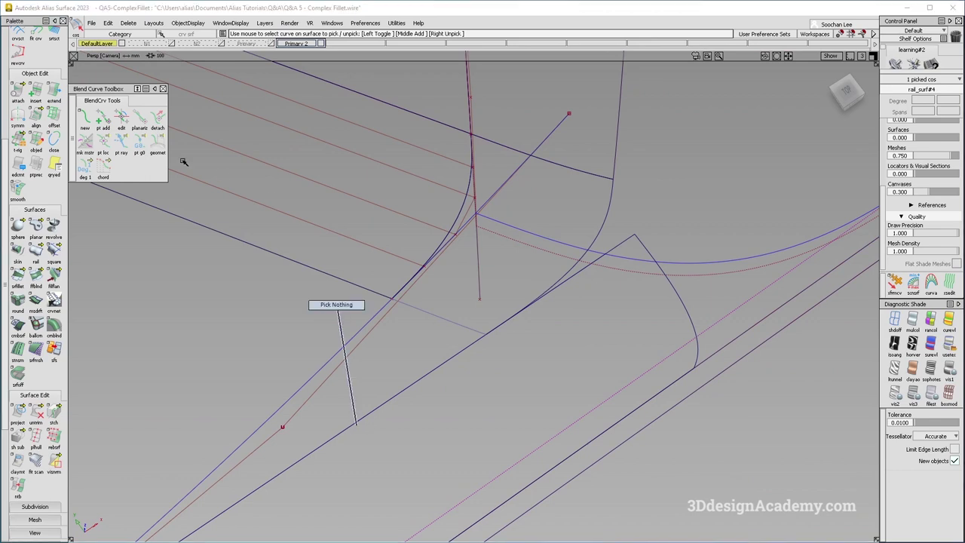
# Duplicate the left fillet's lower long edge as a curve
pyautogui.keyDown('ctrl'); pyautogui.keyDown('shift'); pyautogui.moveTo(256, 296); pyautogui.dragTo(154, 102); pyautogui.keyUp('shift'); pyautogui.keyUp('ctrl')
pyautogui.scroll(1, 29, 60)
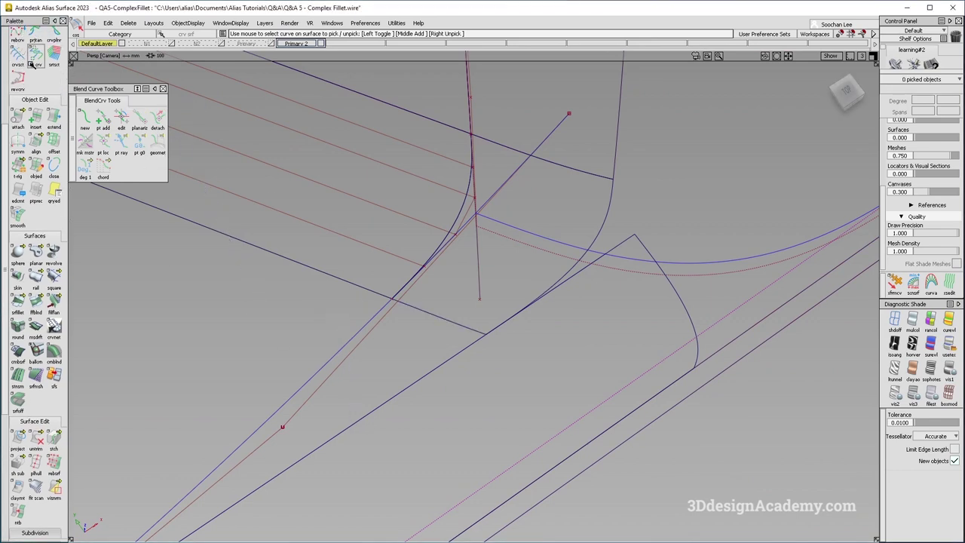
pyautogui.scroll(4, 31, 67)
pyautogui.click(19, 107)
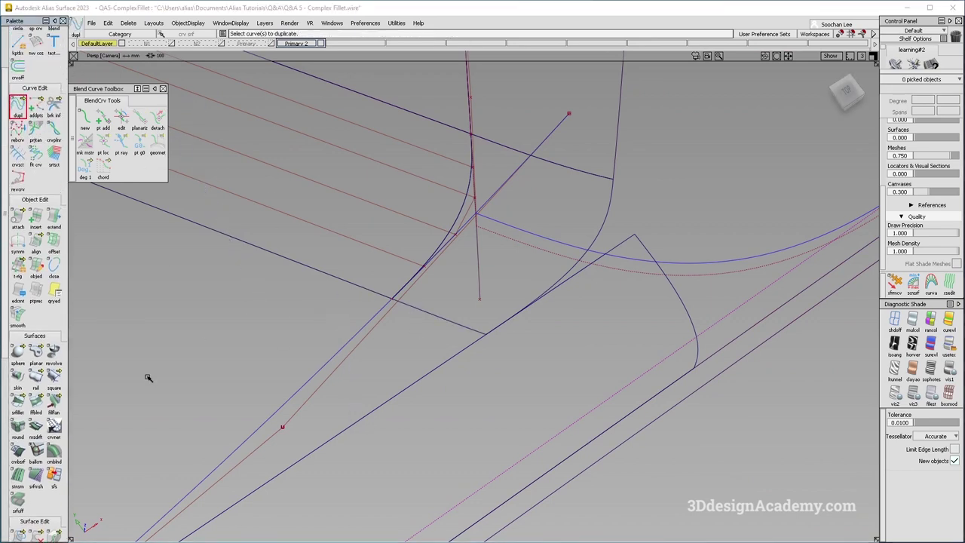
pyautogui.scroll(-2, 25, 477)
pyautogui.click(372, 293)
pyautogui.press('space')
# Delete the remaining curve on surface running along the base surface's former trim boundary
pyautogui.keyDown('ctrl'); pyautogui.keyDown('shift'); pyautogui.moveTo(417, 366); pyautogui.dragTo(370, 317); pyautogui.keyUp('shift'); pyautogui.keyUp('ctrl')
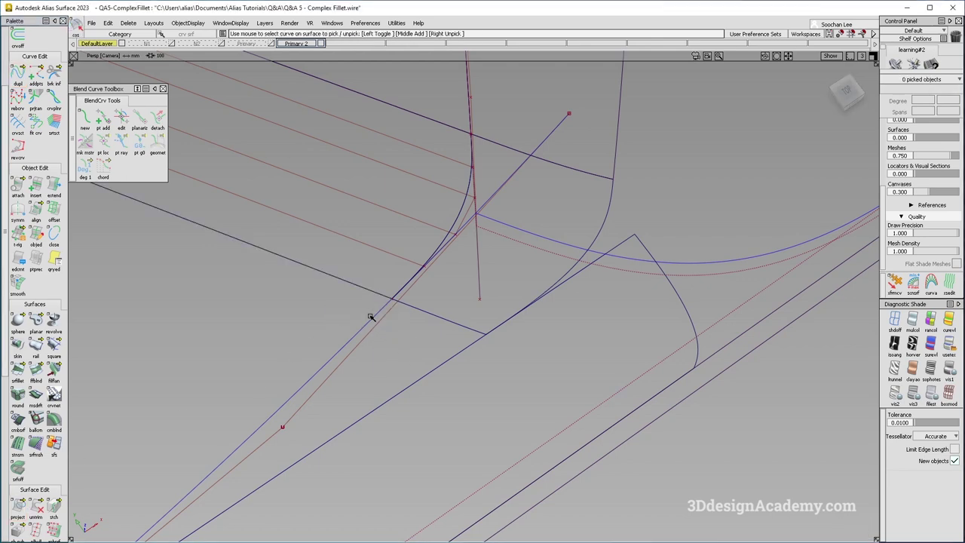
pyautogui.press('Delete')
pyautogui.press('Return')
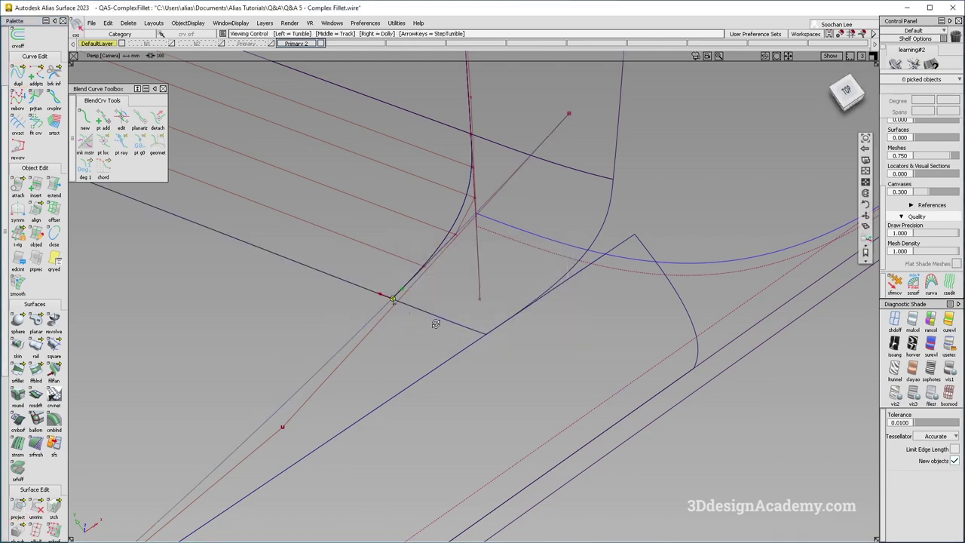
# Try to extend the corner fillet's short lower edge next to the left fillet
pyautogui.keyDown('alt'); pyautogui.keyDown('shift'); pyautogui.moveTo(436, 323); pyautogui.dragTo(452, 288, button='right'); pyautogui.keyUp('shift'); pyautogui.keyUp('alt')
pyautogui.click(54, 185)
pyautogui.click(415, 304)
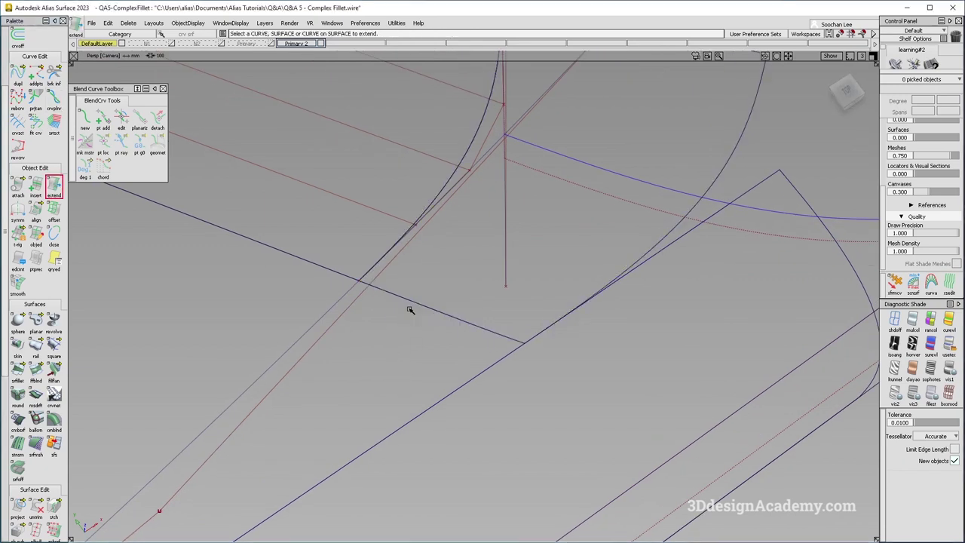
pyautogui.moveTo(345, 275); pyautogui.dragTo(369, 283)
pyautogui.hotkey('ctrl', 'z')
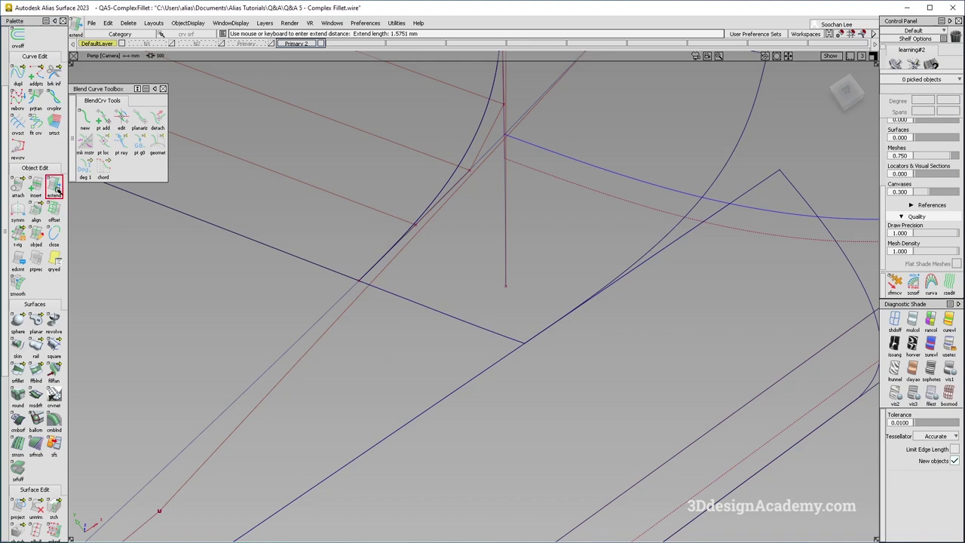
pyautogui.doubleClick(54, 186)
pyautogui.click(545, 333)
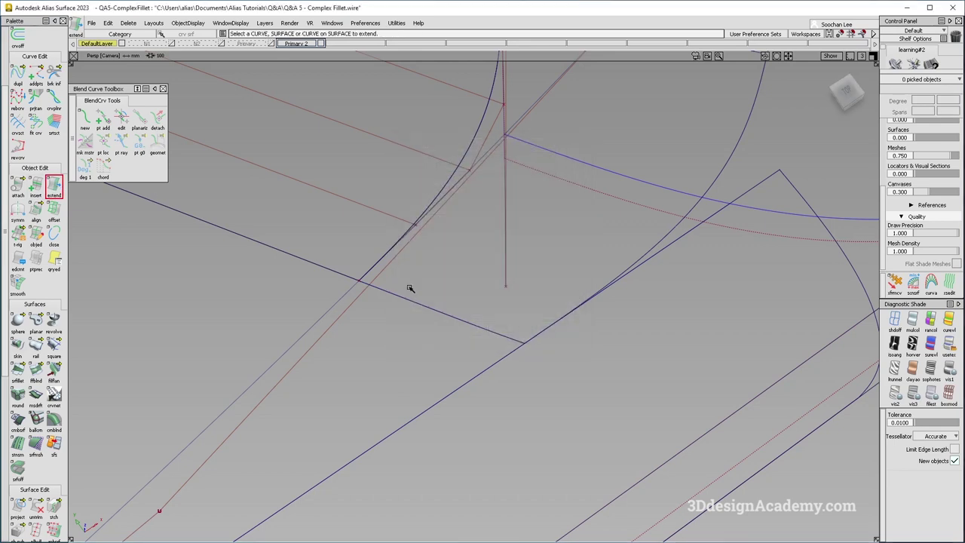
pyautogui.click(392, 295)
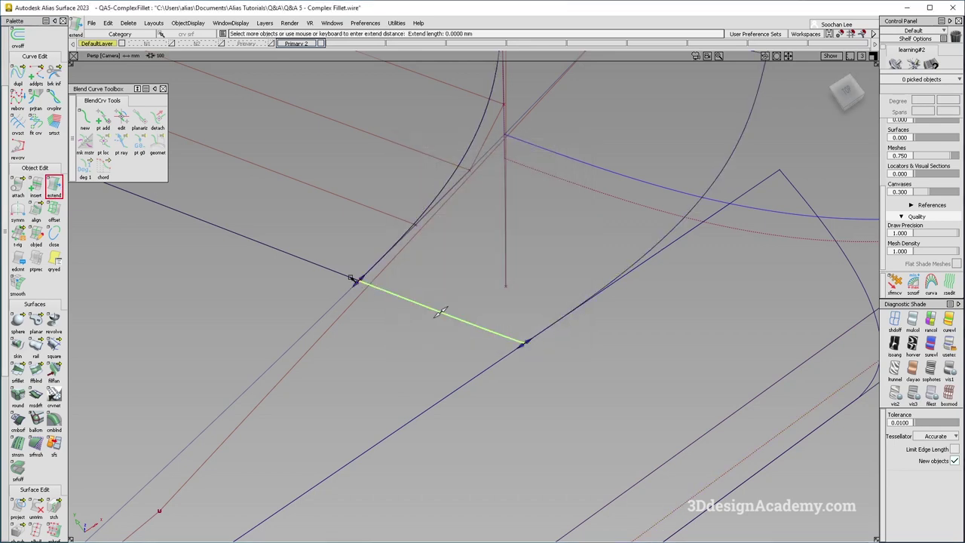
pyautogui.moveTo(401, 288); pyautogui.dragTo(399, 287)
pyautogui.keyDown('ctrl'); pyautogui.keyDown('shift'); pyautogui.moveTo(427, 388); pyautogui.dragTo(426, 294); pyautogui.keyUp('shift'); pyautogui.keyUp('ctrl')
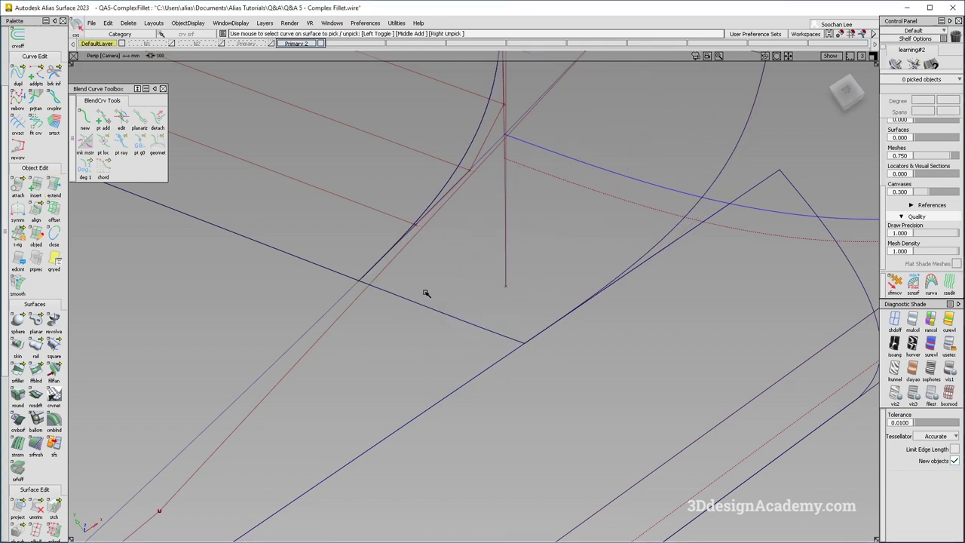
pyautogui.moveTo(388, 363); pyautogui.dragTo(577, 235)
pyautogui.keyDown('ctrl'); pyautogui.keyDown('shift'); pyautogui.moveTo(271, 407); pyautogui.dragTo(214, 213); pyautogui.keyUp('shift'); pyautogui.keyUp('ctrl')
# Align the corner fillet's short lower edge onto the base surface with G2 continuity, using Project alignment along the Z vector
pyautogui.doubleClick(37, 206)
pyautogui.click(813, 243)
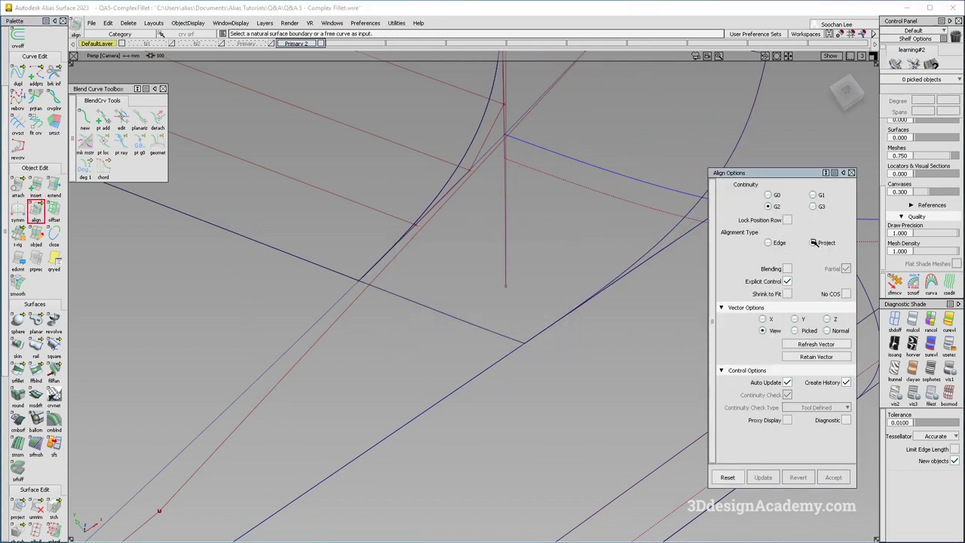
pyautogui.click(470, 325)
pyautogui.click(434, 403)
pyautogui.click(832, 317)
pyautogui.keyDown('alt'); pyautogui.keyDown('shift'); pyautogui.moveTo(571, 297); pyautogui.dragTo(468, 268, button='right'); pyautogui.keyUp('shift'); pyautogui.keyUp('alt')
pyautogui.keyDown('ctrl'); pyautogui.keyDown('shift'); pyautogui.moveTo(471, 339); pyautogui.dragTo(462, 281); pyautogui.keyUp('shift'); pyautogui.keyUp('ctrl')
pyautogui.keyDown('ctrl'); pyautogui.keyDown('shift'); pyautogui.moveTo(329, 369); pyautogui.dragTo(327, 293); pyautogui.keyUp('shift'); pyautogui.keyUp('ctrl')
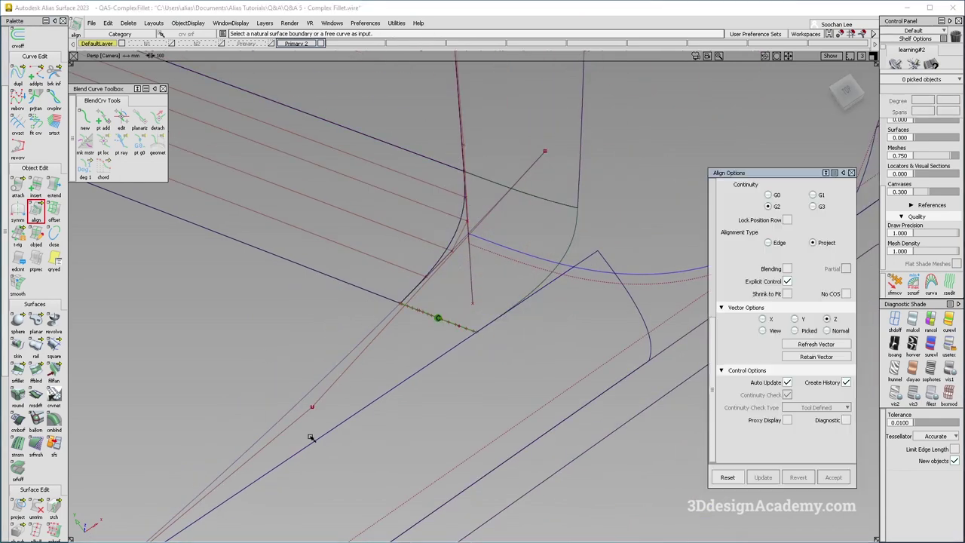
# Check the surface continuity along the edge shared by the left fillet and the corner fillet
pyautogui.scroll(-6, 31, 490)
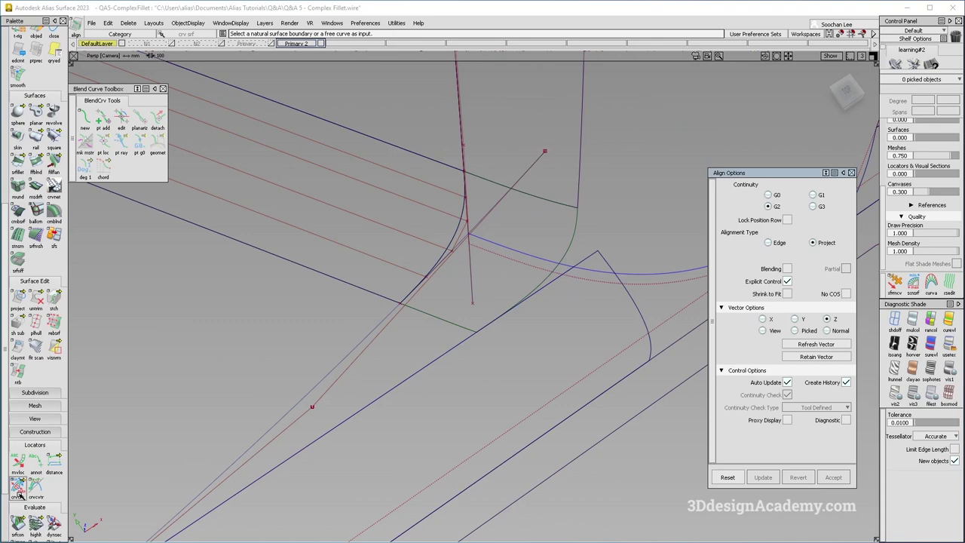
pyautogui.click(21, 522)
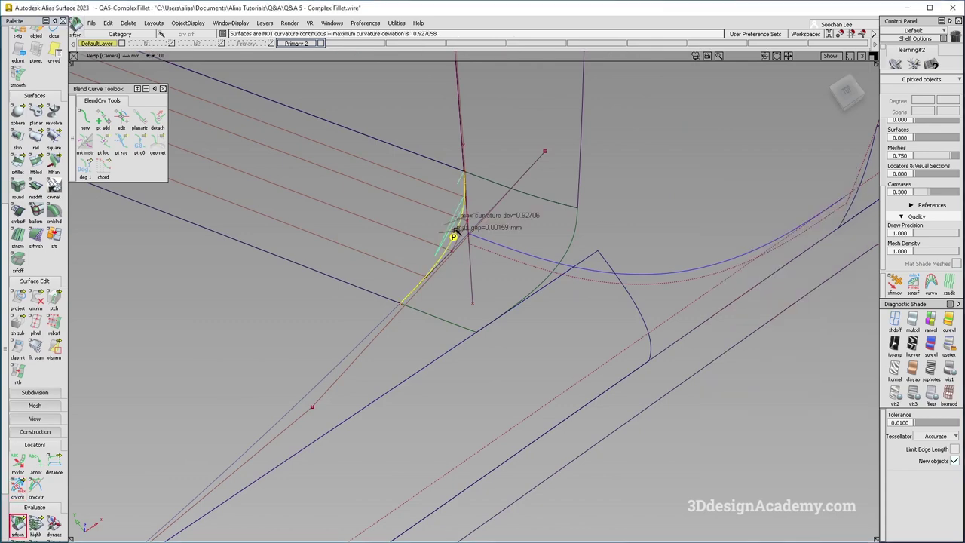
# Examine the curvature and gap deviation along the edge shared by the left fillet and the corner fillet
pyautogui.click(455, 229)
pyautogui.keyDown('alt'); pyautogui.keyDown('shift'); pyautogui.moveTo(475, 215); pyautogui.dragTo(488, 194, button='right'); pyautogui.keyUp('shift'); pyautogui.keyUp('alt')
pyautogui.keyDown('alt'); pyautogui.keyDown('shift'); pyautogui.moveTo(467, 148); pyautogui.dragTo(586, 113, button='right'); pyautogui.keyUp('shift'); pyautogui.keyUp('alt')
pyautogui.keyDown('alt'); pyautogui.keyDown('shift'); pyautogui.moveTo(507, 121); pyautogui.dragTo(506, 177, button='middle'); pyautogui.keyUp('shift'); pyautogui.keyUp('alt')
pyautogui.keyDown('alt'); pyautogui.keyDown('shift'); pyautogui.moveTo(490, 137); pyautogui.dragTo(459, 186); pyautogui.keyUp('shift'); pyautogui.keyUp('alt')
pyautogui.keyDown('alt'); pyautogui.keyDown('shift'); pyautogui.moveTo(459, 188); pyautogui.dragTo(418, 345, button='right'); pyautogui.keyUp('shift'); pyautogui.keyUp('alt')
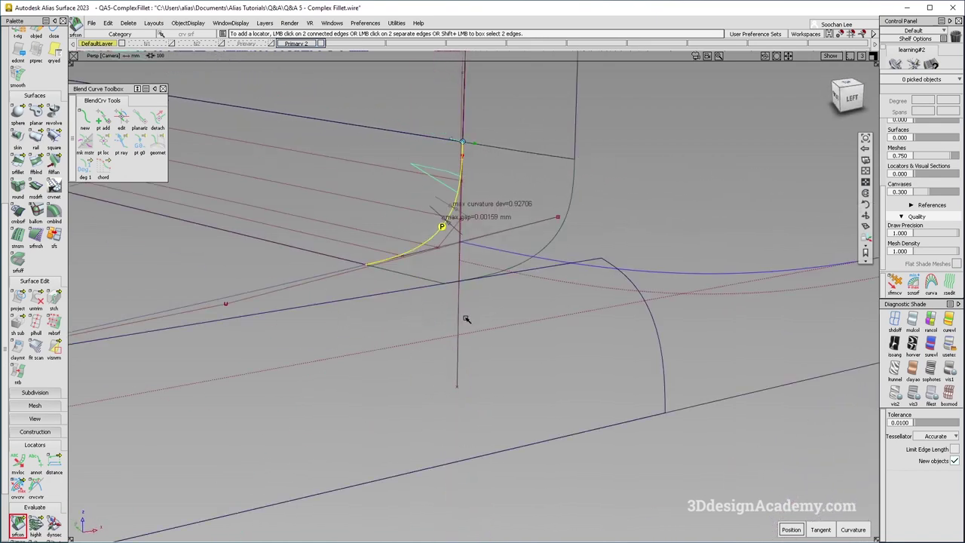
pyautogui.keyDown('alt'); pyautogui.keyDown('shift'); pyautogui.moveTo(417, 345); pyautogui.dragTo(487, 382); pyautogui.keyUp('shift'); pyautogui.keyUp('alt')
pyautogui.keyDown('alt'); pyautogui.keyDown('shift'); pyautogui.moveTo(487, 382); pyautogui.dragTo(495, 211, button='right'); pyautogui.keyUp('shift'); pyautogui.keyUp('alt')
pyautogui.keyDown('alt'); pyautogui.keyDown('shift'); pyautogui.moveTo(495, 211); pyautogui.dragTo(482, 301, button='middle'); pyautogui.keyUp('shift'); pyautogui.keyUp('alt')
pyautogui.keyDown('alt'); pyautogui.keyDown('shift'); pyautogui.moveTo(483, 301); pyautogui.dragTo(487, 286, button='right'); pyautogui.keyUp('shift'); pyautogui.keyUp('alt')
# Display the control vertices and hulls of the corner fillet, inspect them near the left fillet, and clear the selection
pyautogui.keyDown('ctrl'); pyautogui.keyDown('shift'); pyautogui.moveTo(567, 190); pyautogui.dragTo(520, 194); pyautogui.keyUp('shift'); pyautogui.keyUp('ctrl')
pyautogui.click(441, 207)
pyautogui.keyDown('ctrl'); pyautogui.keyDown('shift'); pyautogui.moveTo(439, 209); pyautogui.dragTo(489, 294, button='right'); pyautogui.keyUp('shift'); pyautogui.keyUp('ctrl')
pyautogui.moveTo(504, 305)
pyautogui.keyDown('alt'); pyautogui.keyDown('shift'); pyautogui.mouseDown()
pyautogui.moveTo(476, 317)
pyautogui.moveTo(485, 306)
pyautogui.mouseUp(); pyautogui.keyUp('shift'); pyautogui.keyUp('alt')
pyautogui.keyDown('alt'); pyautogui.keyDown('shift'); pyautogui.click(489, 298); pyautogui.keyUp('shift'); pyautogui.keyUp('alt')
pyautogui.keyDown('alt'); pyautogui.keyDown('shift'); pyautogui.moveTo(490, 298); pyautogui.dragTo(527, 271, button='right'); pyautogui.keyUp('shift'); pyautogui.keyUp('alt')
pyautogui.keyDown('alt'); pyautogui.keyDown('shift'); pyautogui.moveTo(621, 137); pyautogui.dragTo(572, 226, button='middle'); pyautogui.keyUp('shift'); pyautogui.keyUp('alt')
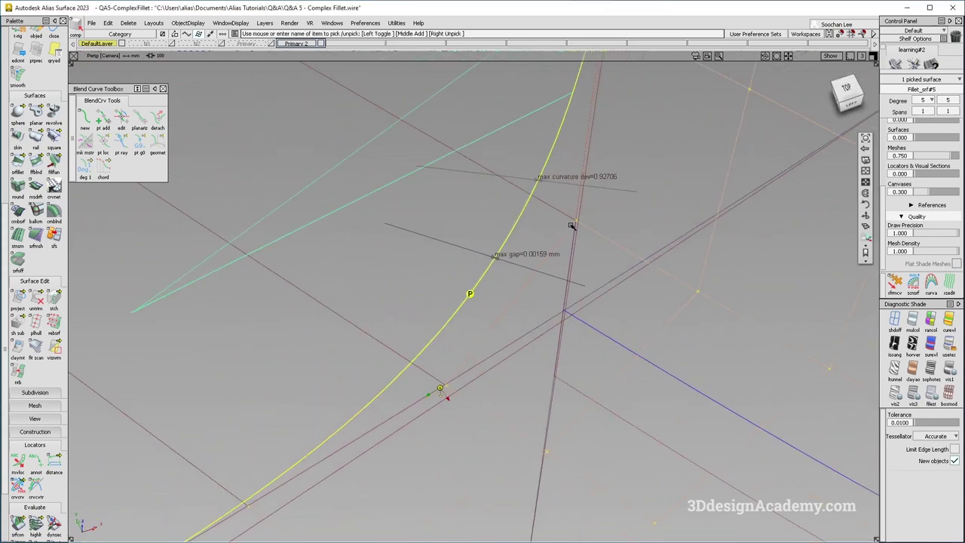
pyautogui.keyDown('alt'); pyautogui.keyDown('shift'); pyautogui.moveTo(595, 223); pyautogui.dragTo(531, 240); pyautogui.keyUp('shift'); pyautogui.keyUp('alt')
pyautogui.click(389, 174)
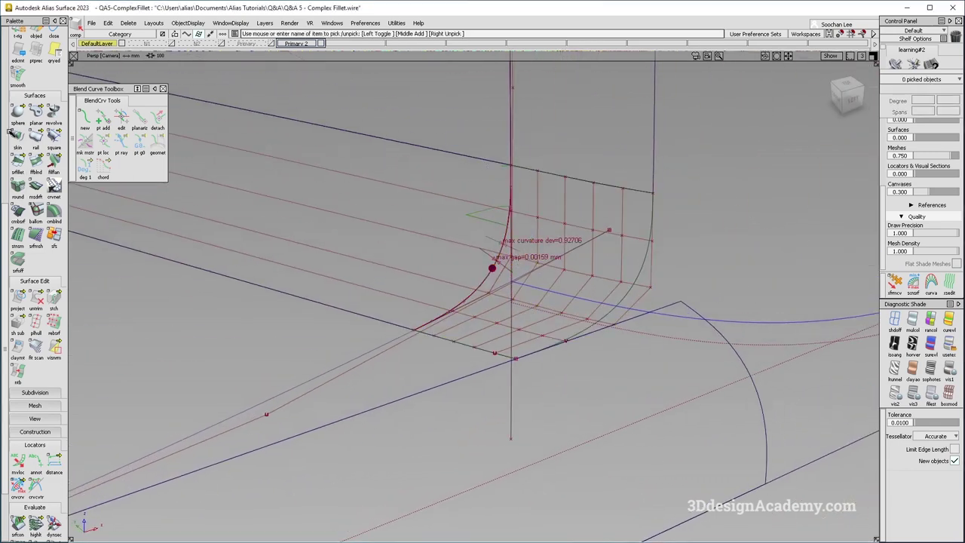
# Align the corner fillet's adjoining edge to the end of the left fillet with G2 continuity and explicit control
pyautogui.scroll(3, 32, 98)
pyautogui.doubleClick(35, 104)
pyautogui.click(509, 245)
pyautogui.click(564, 258)
pyautogui.press('Return')
pyautogui.click(506, 247)
pyautogui.keyDown('alt'); pyautogui.keyDown('shift'); pyautogui.moveTo(508, 254); pyautogui.dragTo(513, 266); pyautogui.keyUp('shift'); pyautogui.keyUp('alt')
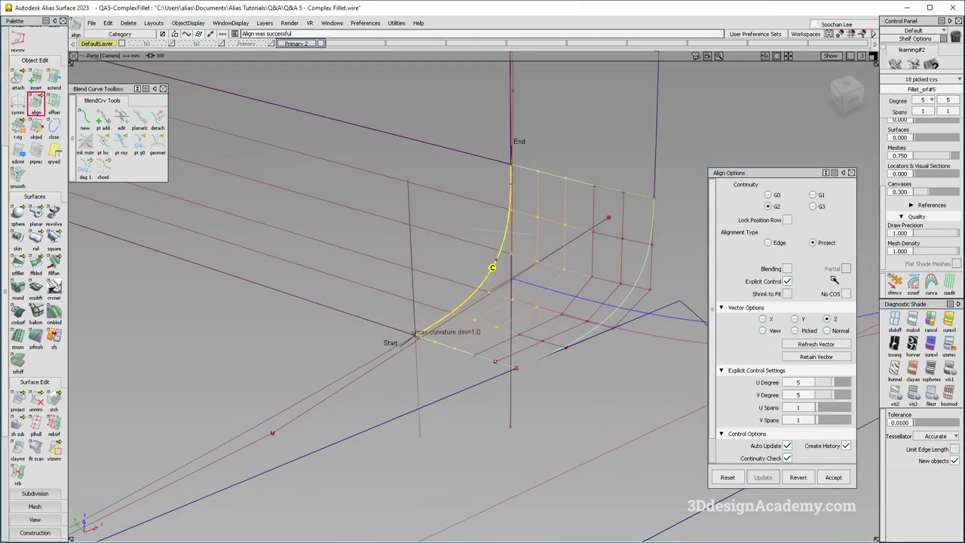
# Change the alignment type to Edge and set both the start and end of the alignment from Skew to Edge Align
pyautogui.click(769, 243)
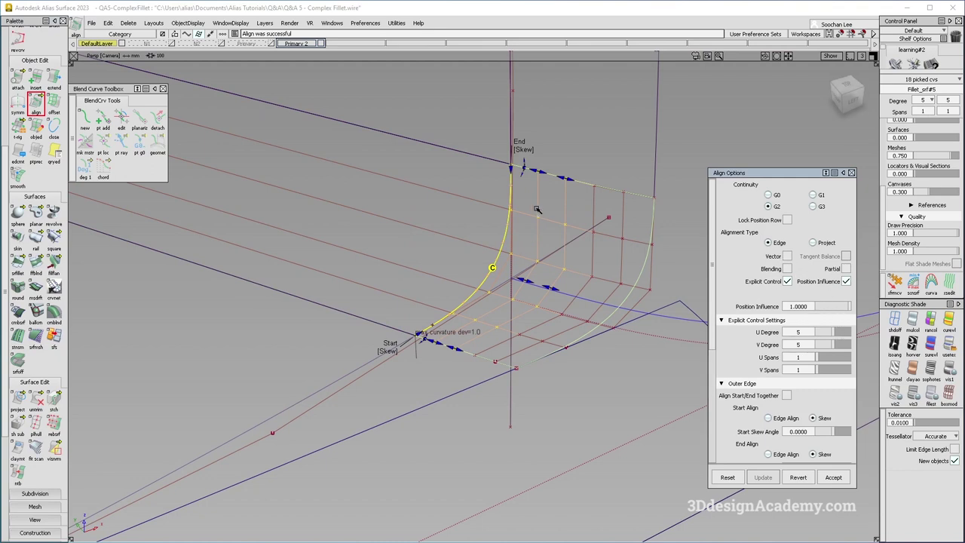
pyautogui.click(530, 149)
pyautogui.click(391, 353)
pyautogui.keyDown('alt'); pyautogui.keyDown('shift'); pyautogui.moveTo(536, 397); pyautogui.dragTo(504, 373); pyautogui.keyUp('shift'); pyautogui.keyUp('alt')
pyautogui.click(457, 407)
pyautogui.keyDown('alt'); pyautogui.keyDown('shift'); pyautogui.moveTo(457, 408); pyautogui.dragTo(542, 348); pyautogui.keyUp('shift'); pyautogui.keyUp('alt')
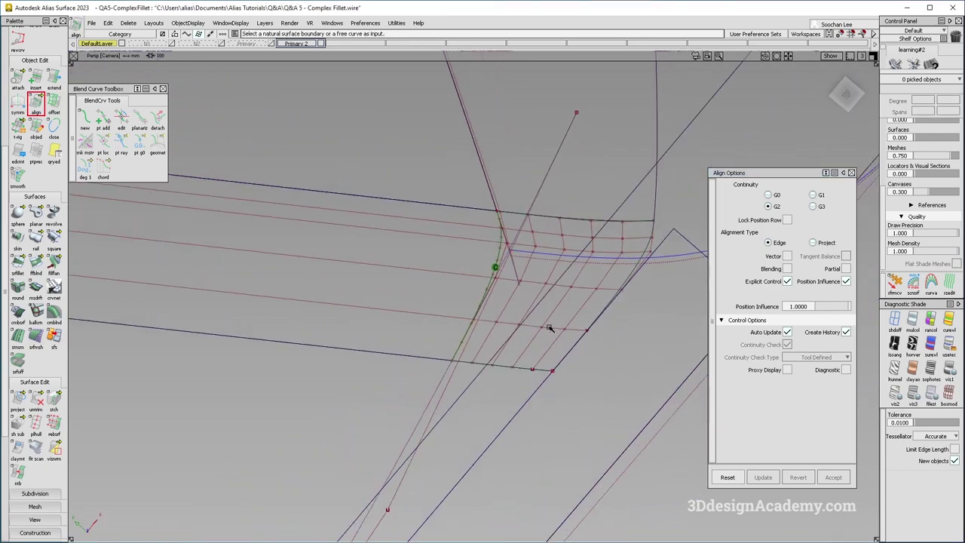
pyautogui.keyDown('alt'); pyautogui.keyDown('shift'); pyautogui.moveTo(593, 330); pyautogui.dragTo(528, 317); pyautogui.keyUp('shift'); pyautogui.keyUp('alt')
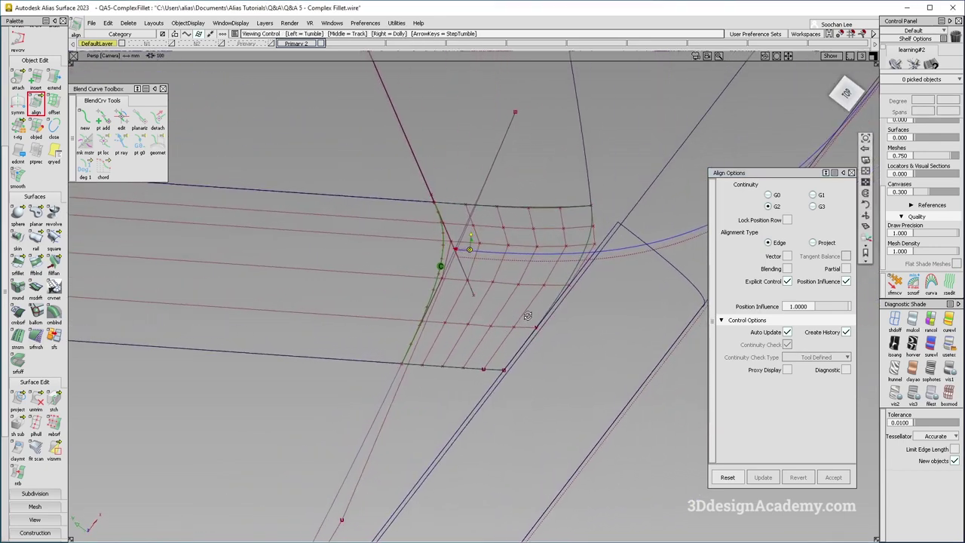
# Revert the corner fillet's alignment and realign its edge to the left fillet with G2 continuity and Edge alignment
pyautogui.press('q')
pyautogui.click(485, 327)
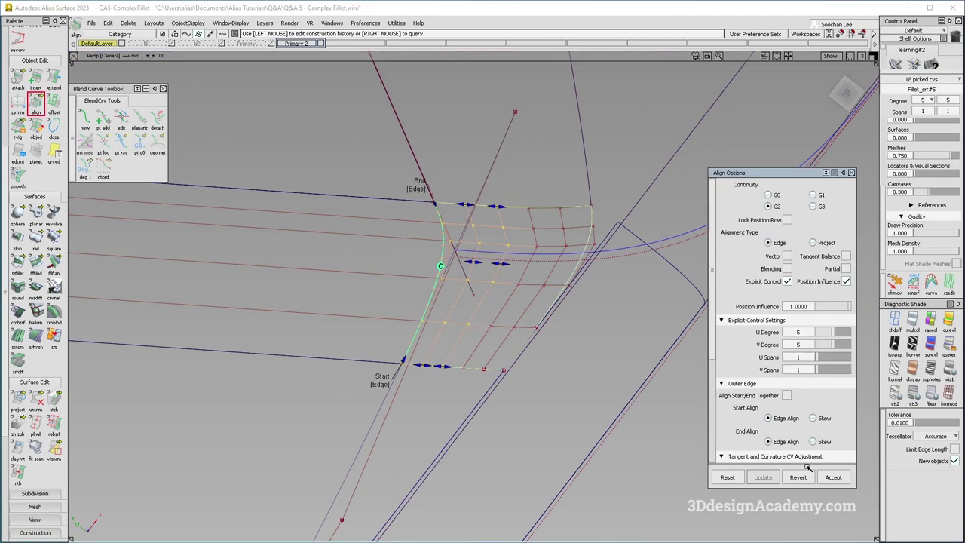
pyautogui.click(794, 481)
pyautogui.keyDown('alt'); pyautogui.keyDown('shift'); pyautogui.moveTo(523, 365); pyautogui.dragTo(491, 339); pyautogui.keyUp('shift'); pyautogui.keyUp('alt')
pyautogui.click(442, 270)
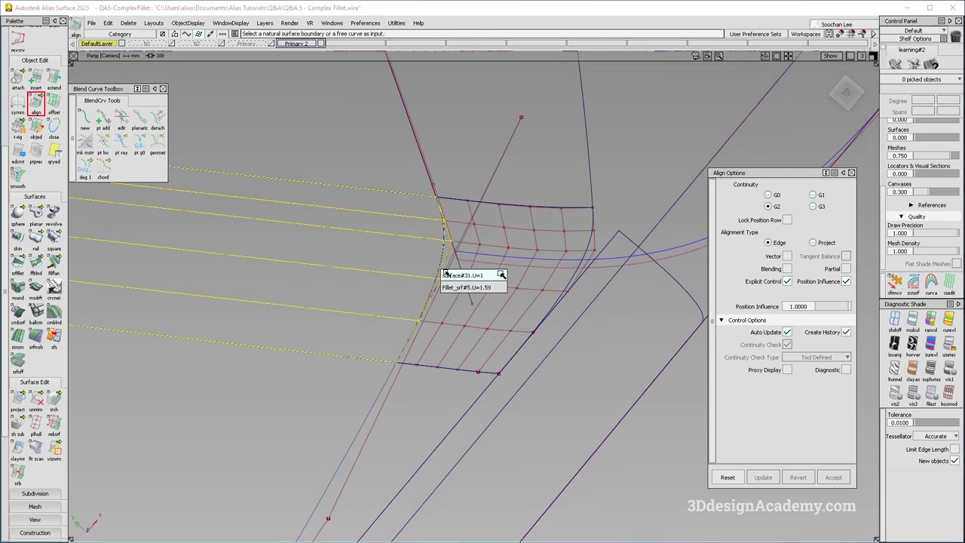
pyautogui.click(448, 286)
pyautogui.click(440, 264)
pyautogui.keyDown('alt'); pyautogui.keyDown('shift'); pyautogui.moveTo(445, 279); pyautogui.dragTo(414, 334); pyautogui.keyUp('shift'); pyautogui.keyUp('alt')
pyautogui.moveTo(370, 473)
pyautogui.keyDown('ctrl'); pyautogui.keyDown('shift'); pyautogui.mouseDown()
pyautogui.moveTo(371, 368)
pyautogui.moveTo(355, 445)
pyautogui.mouseUp(); pyautogui.keyUp('shift'); pyautogui.keyUp('ctrl')
pyautogui.keyDown('ctrl'); pyautogui.keyDown('shift'); pyautogui.moveTo(356, 450); pyautogui.dragTo(319, 330); pyautogui.keyUp('shift'); pyautogui.keyUp('ctrl')
# Check the surface continuity along the corner fillet's short lower and upper edges
pyautogui.scroll(-3, 26, 490)
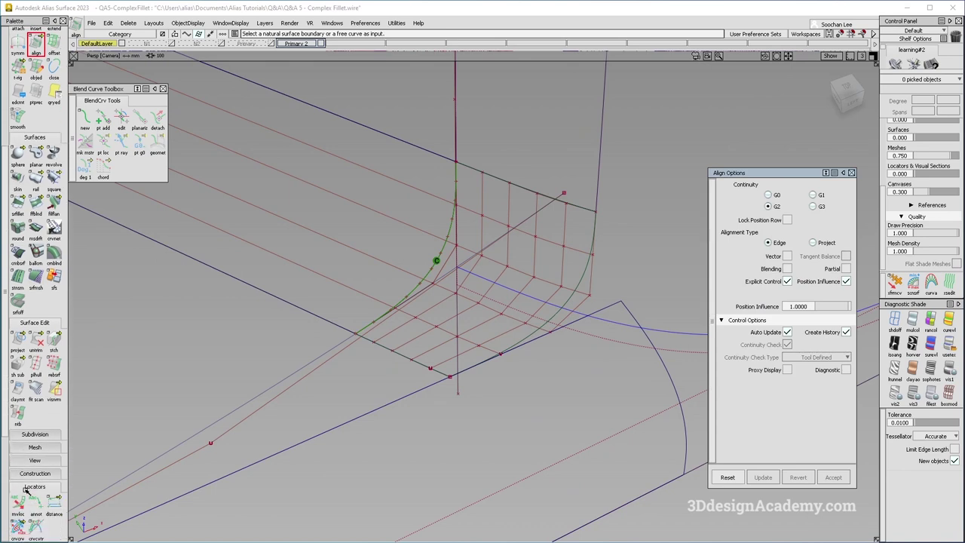
pyautogui.scroll(-2, 21, 502)
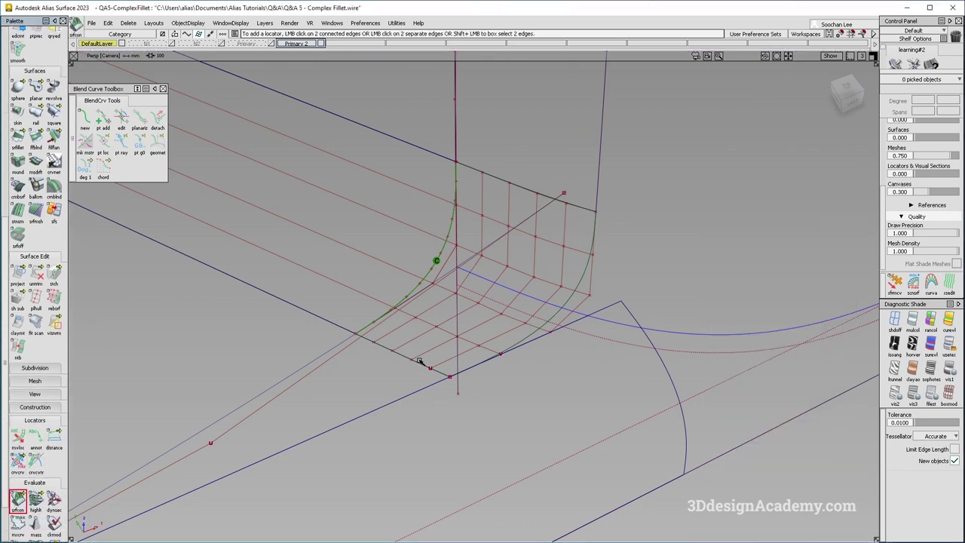
pyautogui.click(425, 362)
pyautogui.click(517, 183)
pyautogui.keyDown('alt'); pyautogui.keyDown('shift'); pyautogui.moveTo(342, 368); pyautogui.dragTo(415, 356); pyautogui.keyUp('shift'); pyautogui.keyUp('alt')
pyautogui.scroll(3, 415, 366)
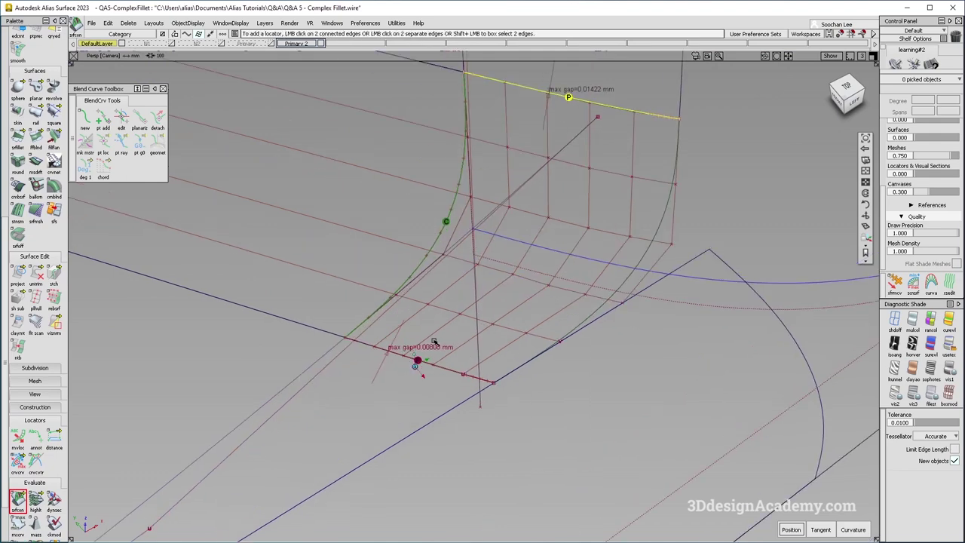
# Untrim the surface below the corner patch and delete the curve on surface along the patch's lower edge
pyautogui.keyDown('alt'); pyautogui.keyDown('shift'); pyautogui.moveTo(348, 356); pyautogui.dragTo(279, 352, button='right'); pyautogui.keyUp('shift'); pyautogui.keyUp('alt')
pyautogui.keyDown('alt'); pyautogui.keyDown('shift'); pyautogui.moveTo(279, 351); pyautogui.dragTo(388, 287); pyautogui.keyUp('shift'); pyautogui.keyUp('alt')
pyautogui.keyDown('ctrl'); pyautogui.keyDown('shift'); pyautogui.moveTo(392, 283); pyautogui.dragTo(329, 390); pyautogui.keyUp('shift'); pyautogui.keyUp('ctrl')
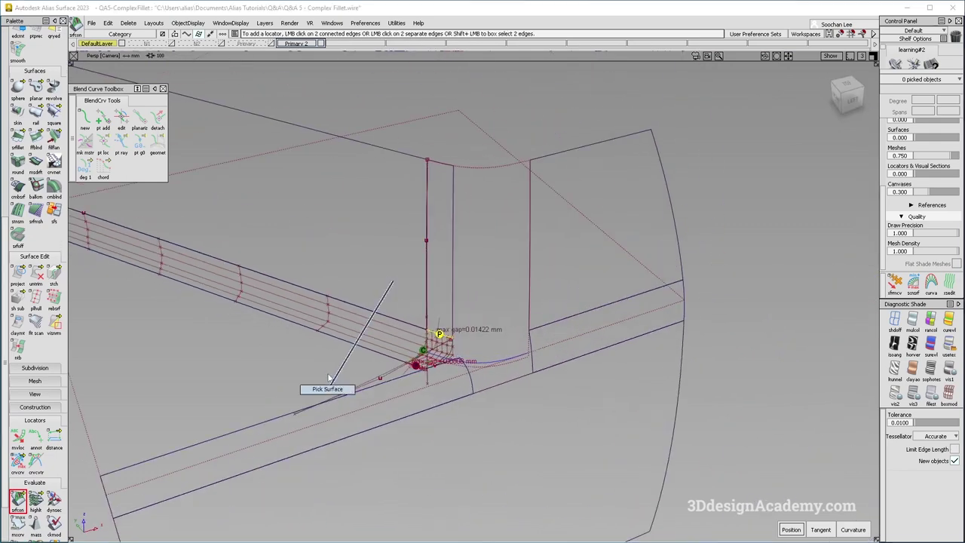
pyautogui.click(329, 401)
pyautogui.keyDown('alt'); pyautogui.keyDown('shift'); pyautogui.moveTo(405, 364); pyautogui.dragTo(506, 344, button='right'); pyautogui.keyUp('shift'); pyautogui.keyUp('alt')
pyautogui.keyDown('alt'); pyautogui.keyDown('shift'); pyautogui.moveTo(532, 362); pyautogui.dragTo(462, 377); pyautogui.keyUp('shift'); pyautogui.keyUp('alt')
pyautogui.moveTo(461, 377)
pyautogui.keyDown('alt'); pyautogui.keyDown('shift'); pyautogui.mouseDown()
pyautogui.moveTo(463, 399)
pyautogui.moveTo(462, 369)
pyautogui.mouseUp(); pyautogui.keyUp('shift'); pyautogui.keyUp('alt')
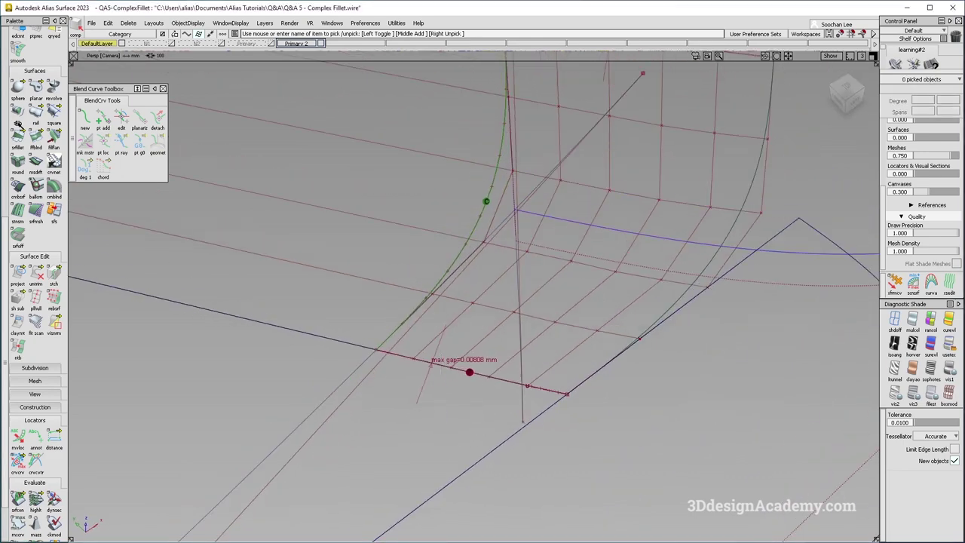
pyautogui.scroll(3, 32, 105)
pyautogui.keyDown('ctrl'); pyautogui.keyDown('shift'); pyautogui.moveTo(435, 383); pyautogui.dragTo(445, 358); pyautogui.keyUp('shift'); pyautogui.keyUp('ctrl')
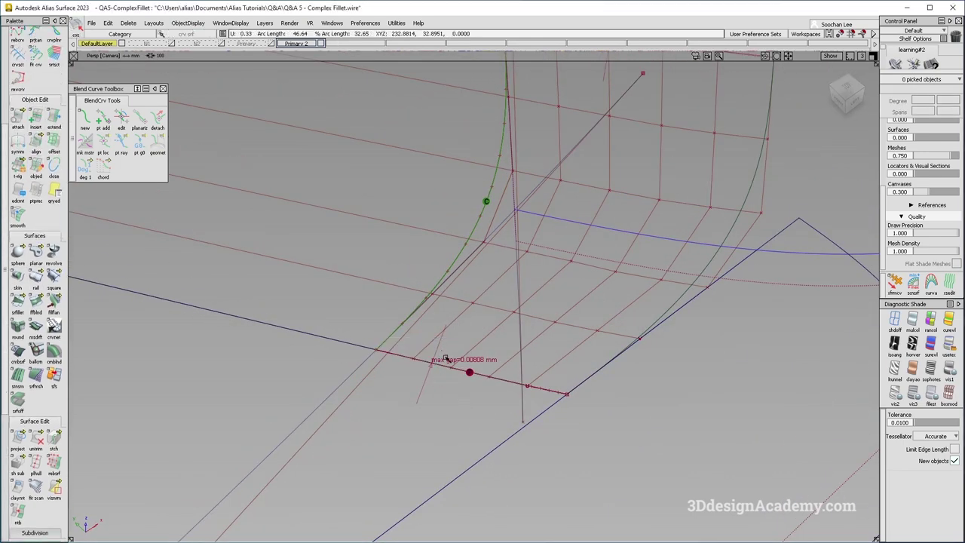
pyautogui.press('Delete')
pyautogui.press('Return')
pyautogui.keyDown('alt'); pyautogui.keyDown('shift'); pyautogui.moveTo(504, 331); pyautogui.dragTo(478, 334, button='right'); pyautogui.keyUp('shift'); pyautogui.keyUp('alt')
# Untrim the upper extend surface and delete the curve on surface along the patch's upper edge
pyautogui.keyDown('ctrl'); pyautogui.keyDown('shift'); pyautogui.moveTo(362, 440); pyautogui.dragTo(323, 256); pyautogui.keyUp('shift'); pyautogui.keyUp('ctrl')
pyautogui.click(498, 198)
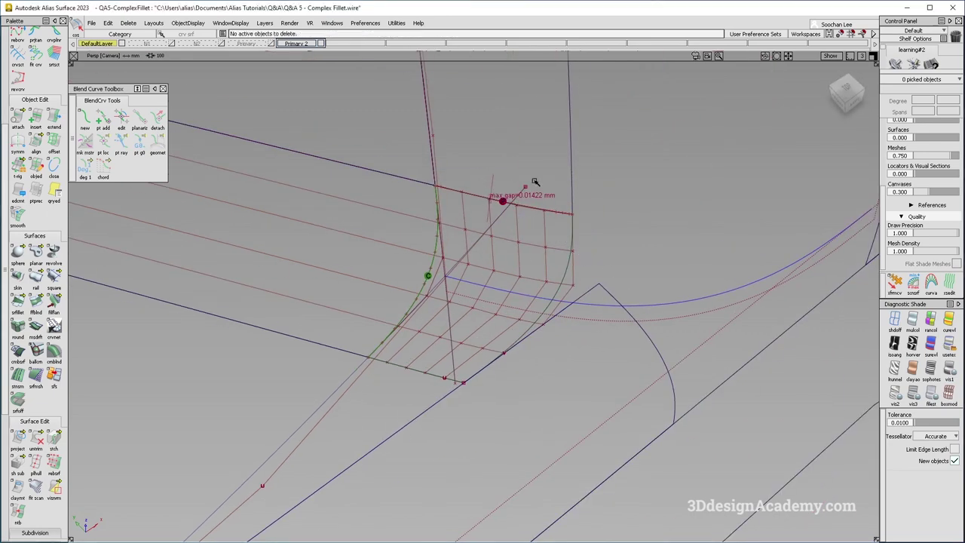
pyautogui.keyDown('ctrl'); pyautogui.keyDown('shift'); pyautogui.moveTo(568, 120); pyautogui.dragTo(528, 139); pyautogui.keyUp('shift'); pyautogui.keyUp('ctrl')
pyautogui.click(516, 203)
pyautogui.keyDown('ctrl'); pyautogui.keyDown('shift'); pyautogui.moveTo(577, 195); pyautogui.dragTo(575, 179); pyautogui.keyUp('shift'); pyautogui.keyUp('ctrl')
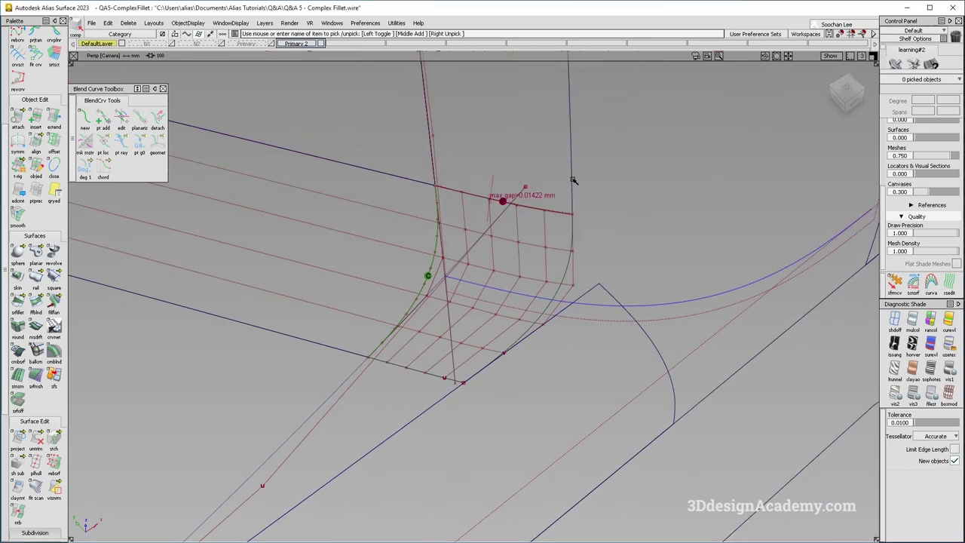
pyautogui.click(571, 181)
pyautogui.keyDown('ctrl'); pyautogui.keyDown('shift'); pyautogui.moveTo(569, 248); pyautogui.dragTo(573, 190); pyautogui.keyUp('shift'); pyautogui.keyUp('ctrl')
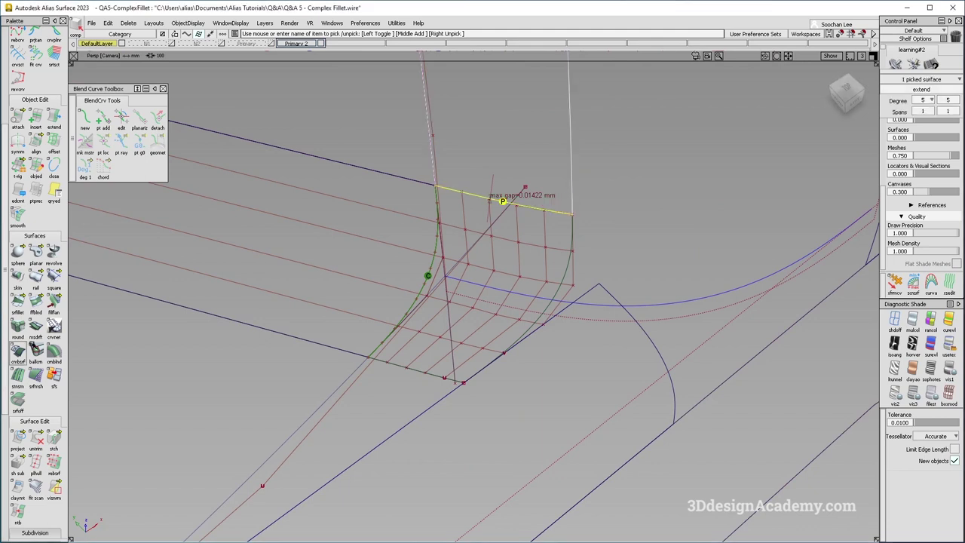
pyautogui.click(40, 438)
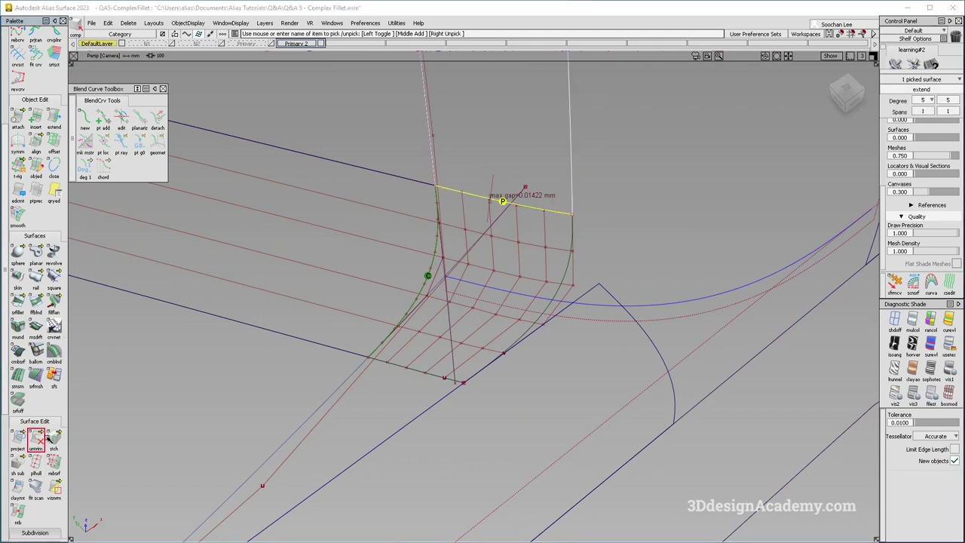
pyautogui.click(573, 237)
pyautogui.click(553, 207)
pyautogui.press('Delete')
# In the front view, draw a straight horizontal edit-point curve from the patch's upper corner across the extend surface
pyautogui.keyDown('alt'); pyautogui.keyDown('shift'); pyautogui.moveTo(543, 252); pyautogui.dragTo(715, 143); pyautogui.keyUp('shift'); pyautogui.keyUp('alt')
pyautogui.click(846, 100)
pyautogui.keyDown('alt'); pyautogui.keyDown('shift'); pyautogui.moveTo(409, 258); pyautogui.dragTo(452, 246, button='right'); pyautogui.keyUp('shift'); pyautogui.keyUp('alt')
pyautogui.keyDown('alt'); pyautogui.keyDown('shift'); pyautogui.moveTo(453, 246); pyautogui.dragTo(459, 273, button='middle'); pyautogui.keyUp('shift'); pyautogui.keyUp('alt')
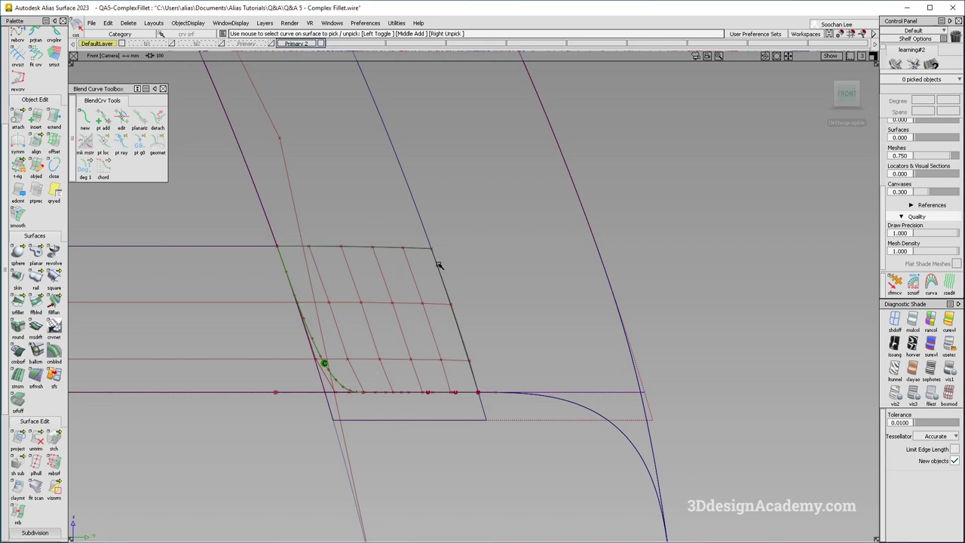
pyautogui.keyDown('ctrl'); pyautogui.keyDown('shift'); pyautogui.moveTo(412, 263); pyautogui.dragTo(403, 273); pyautogui.keyUp('shift'); pyautogui.keyUp('ctrl')
pyautogui.click(395, 279)
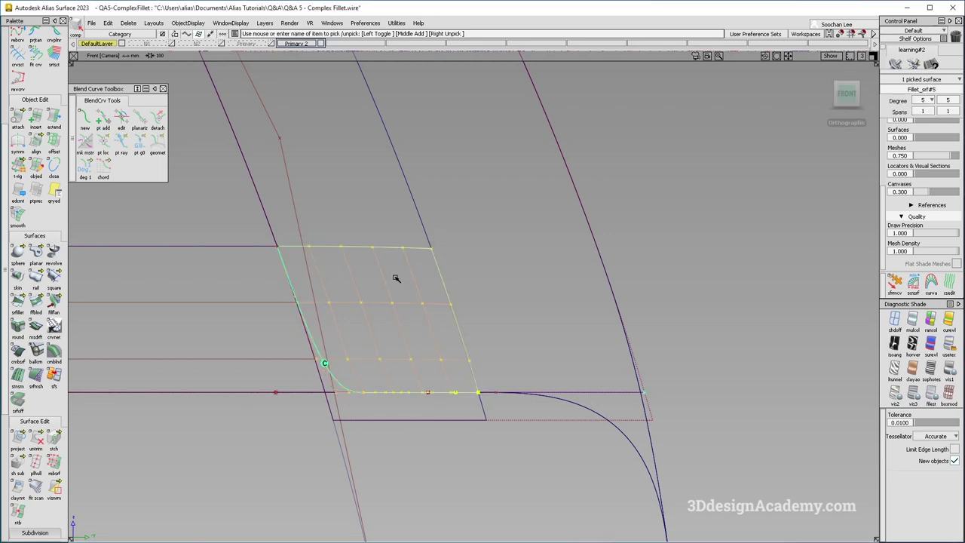
pyautogui.click(306, 207)
pyautogui.scroll(7, 35, 113)
pyautogui.click(35, 89)
pyautogui.click(275, 247)
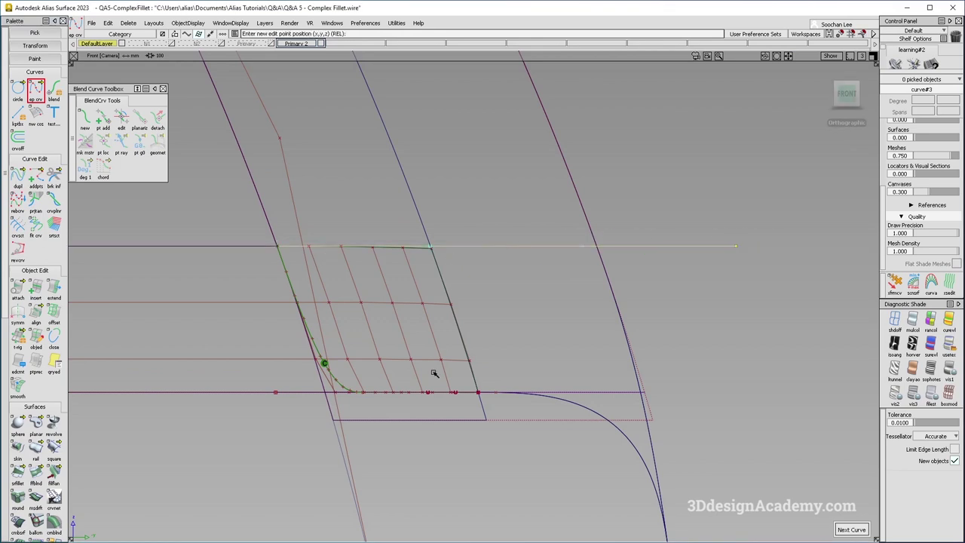
pyautogui.keyDown('ctrl'); pyautogui.keyDown('shift'); pyautogui.moveTo(434, 374); pyautogui.dragTo(450, 245); pyautogui.keyUp('shift'); pyautogui.keyUp('ctrl')
# Project the horizontal curve onto the extend surface and trim the surface, keeping the part above the curve
pyautogui.scroll(-7, 29, 474)
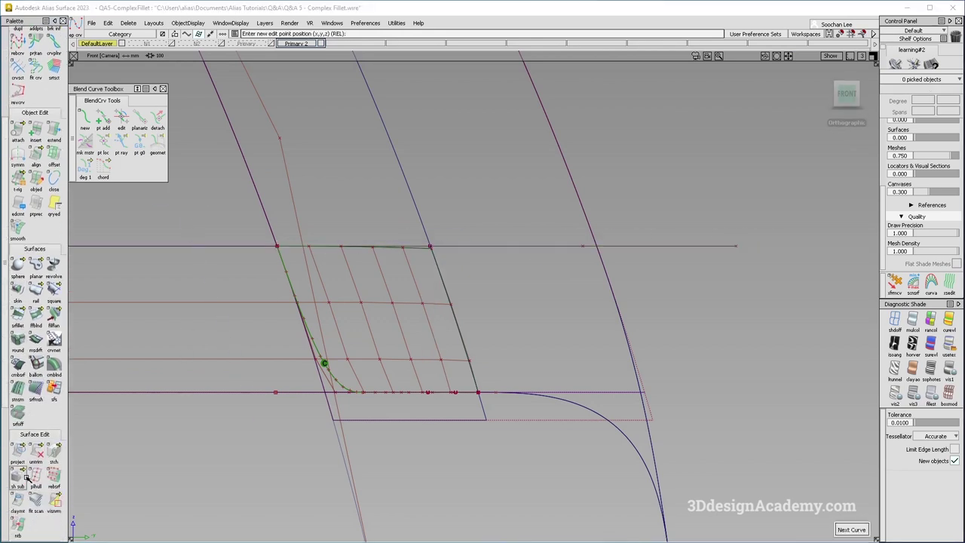
pyautogui.click(389, 237)
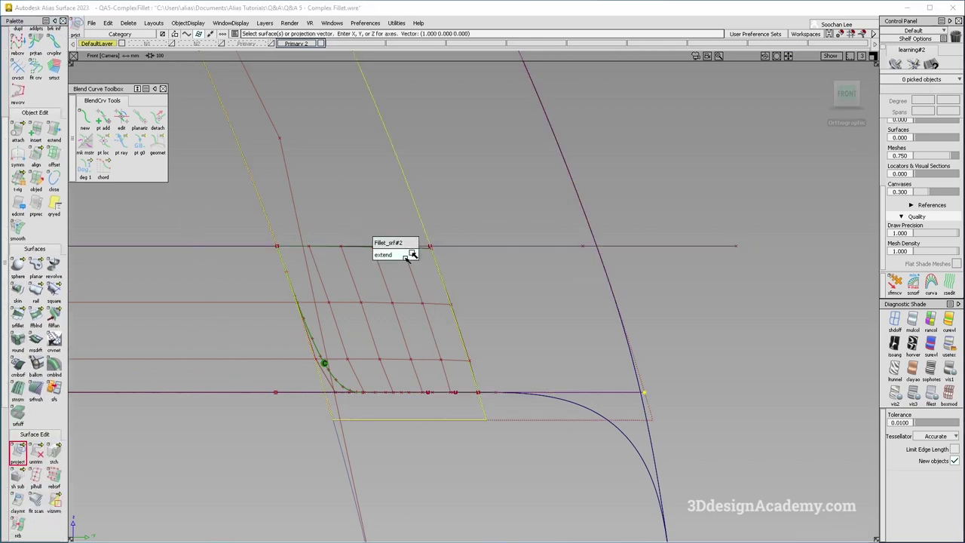
pyautogui.click(408, 254)
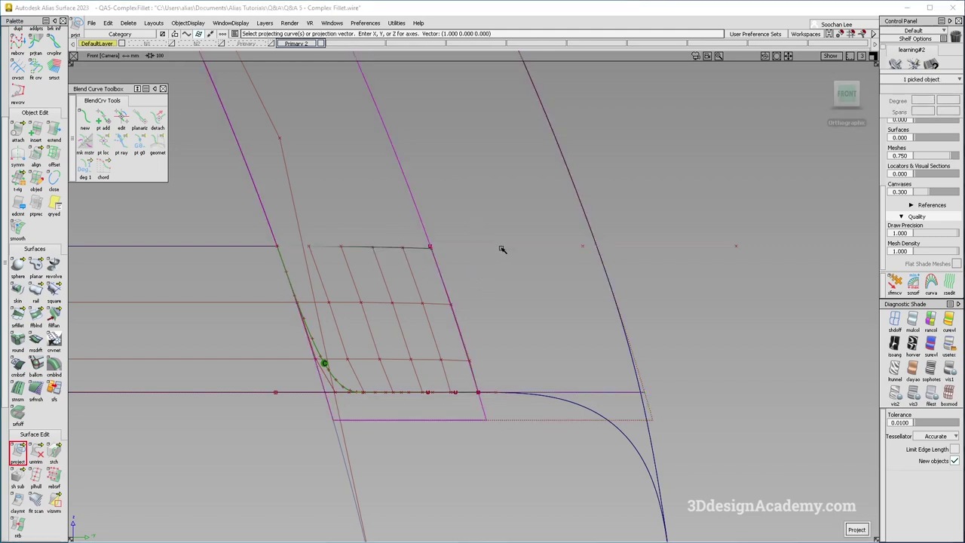
pyautogui.click(35, 451)
pyautogui.click(420, 212)
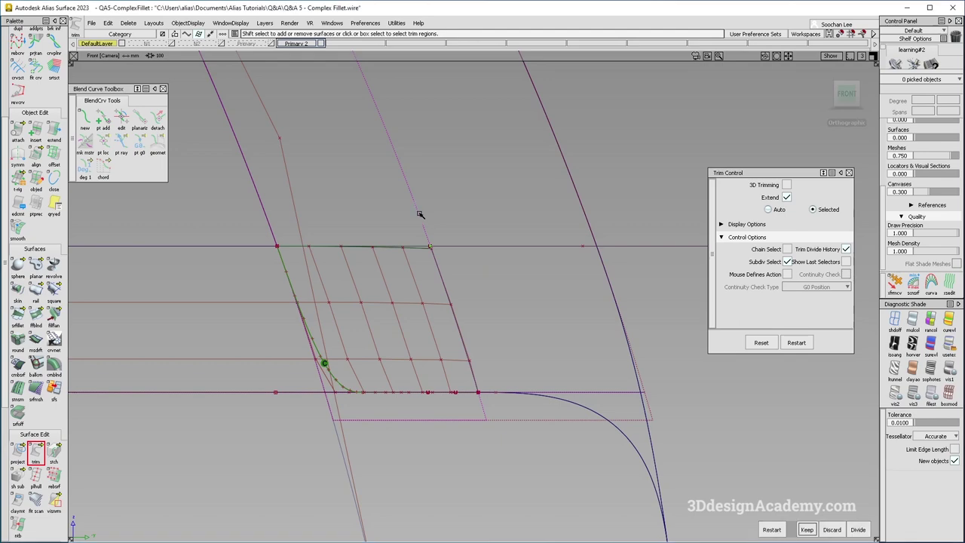
# Duplicate the corner patch's curved free side edge as a separate curve
pyautogui.keyDown('alt'); pyautogui.keyDown('shift'); pyautogui.moveTo(429, 298); pyautogui.dragTo(465, 363); pyautogui.keyUp('shift'); pyautogui.keyUp('alt')
pyautogui.moveTo(482, 308)
pyautogui.keyDown('alt'); pyautogui.keyDown('shift'); pyautogui.mouseDown()
pyautogui.moveTo(547, 265)
pyautogui.moveTo(497, 324)
pyautogui.mouseUp(); pyautogui.keyUp('shift'); pyautogui.keyUp('alt')
pyautogui.keyDown('ctrl'); pyautogui.keyDown('shift'); pyautogui.moveTo(474, 366); pyautogui.dragTo(450, 203); pyautogui.keyUp('shift'); pyautogui.keyUp('ctrl')
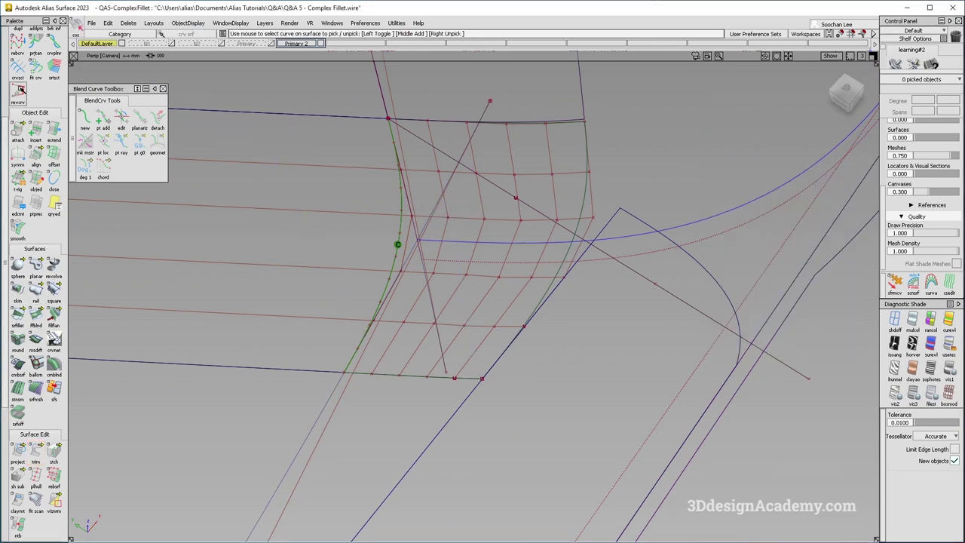
pyautogui.scroll(1, 21, 110)
pyautogui.click(18, 58)
pyautogui.click(588, 153)
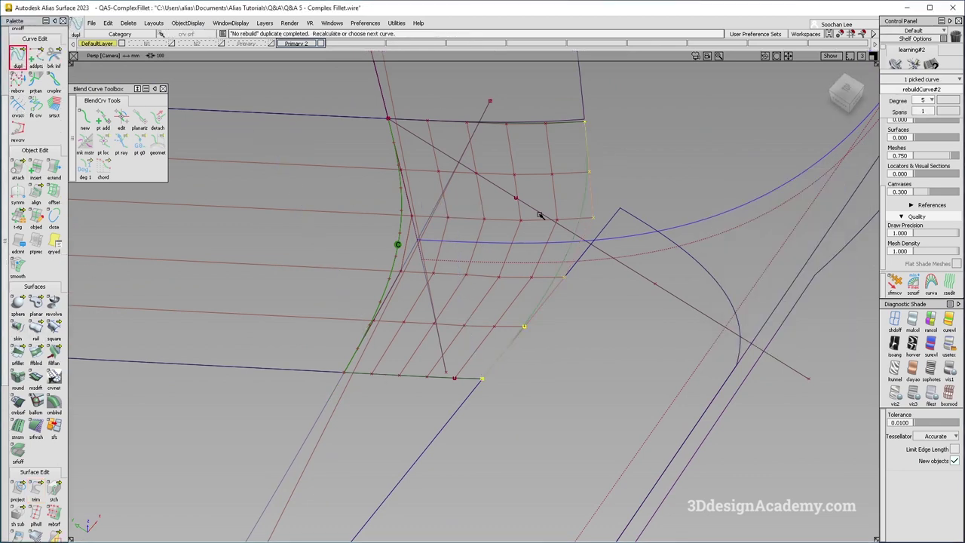
pyautogui.keyDown('ctrl'); pyautogui.keyDown('shift'); pyautogui.moveTo(556, 174); pyautogui.dragTo(550, 172); pyautogui.keyUp('shift'); pyautogui.keyUp('ctrl')
pyautogui.click(550, 172)
pyautogui.press('Delete')
pyautogui.press('Return')
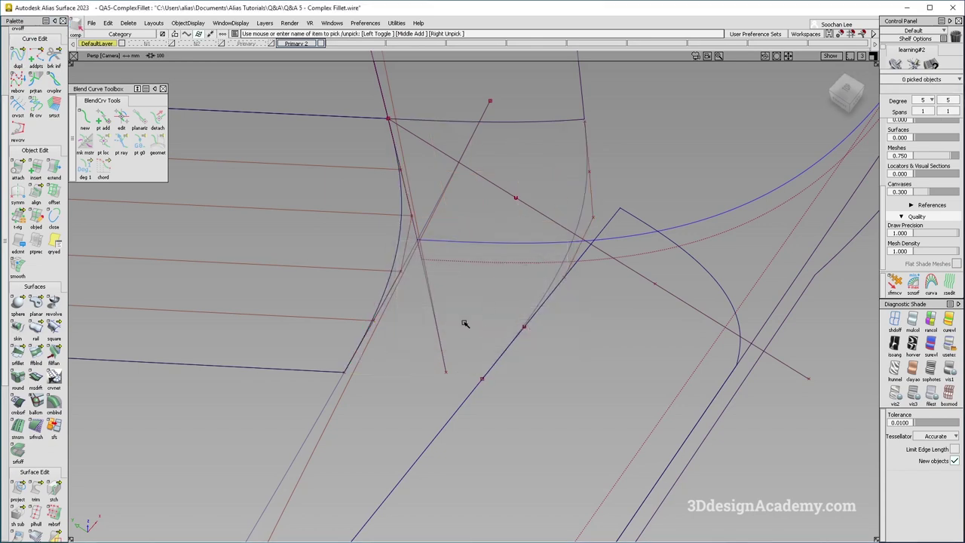
pyautogui.hotkey('ctrl', 'z')
# Draw an edit-point curve along the corner patch's lower edge, between its two lower corners
pyautogui.scroll(5, 29, 92)
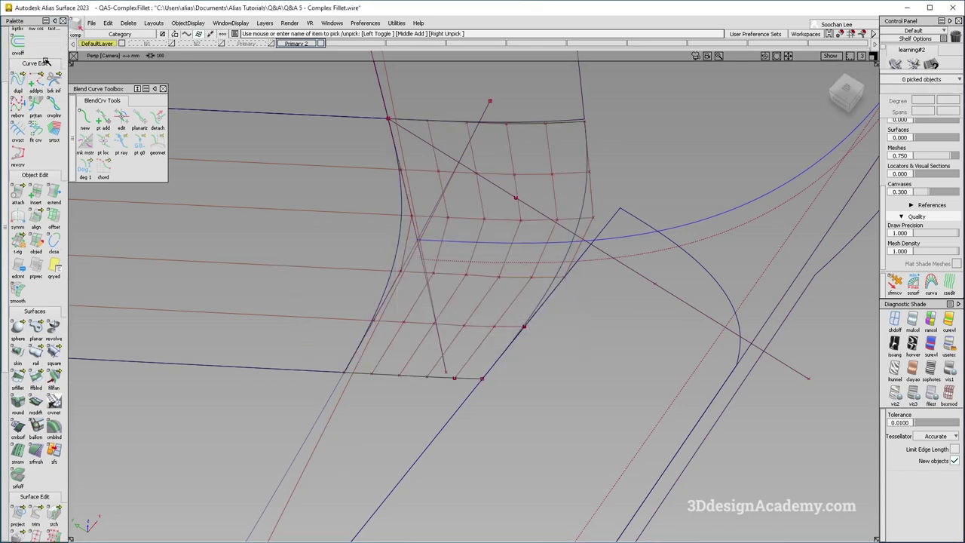
pyautogui.click(42, 80)
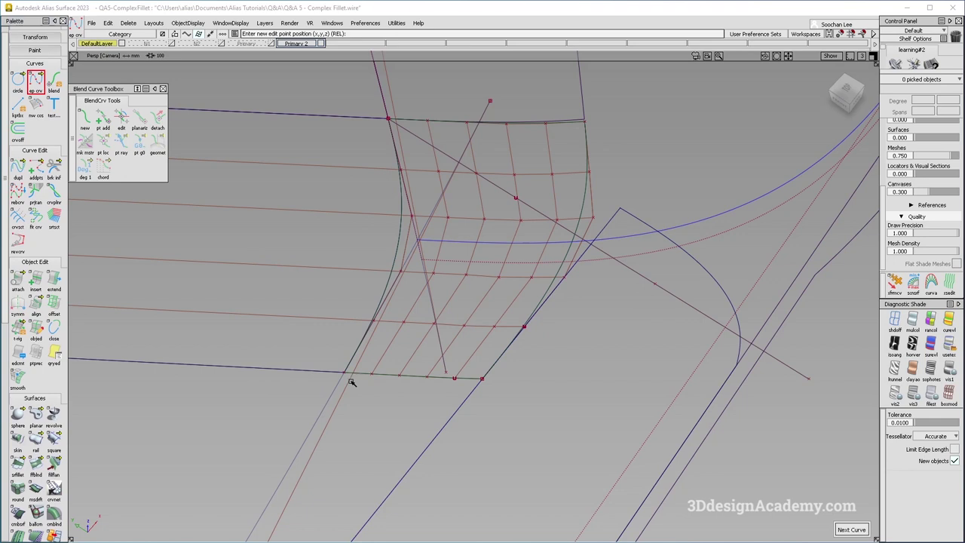
pyautogui.click(352, 382)
# Delete the old corner patch surface
pyautogui.keyDown('ctrl'); pyautogui.keyDown('shift'); pyautogui.moveTo(502, 404); pyautogui.dragTo(498, 261); pyautogui.keyUp('shift'); pyautogui.keyUp('ctrl')
pyautogui.moveTo(546, 166); pyautogui.dragTo(525, 187)
pyautogui.press('Delete')
pyautogui.press('Return')
# Align the new lower curve to the adjoining surface with G2 continuity, choosing surface#31.V=1 as the master geometry
pyautogui.doubleClick(36, 303)
pyautogui.click(378, 375)
pyautogui.click(347, 374)
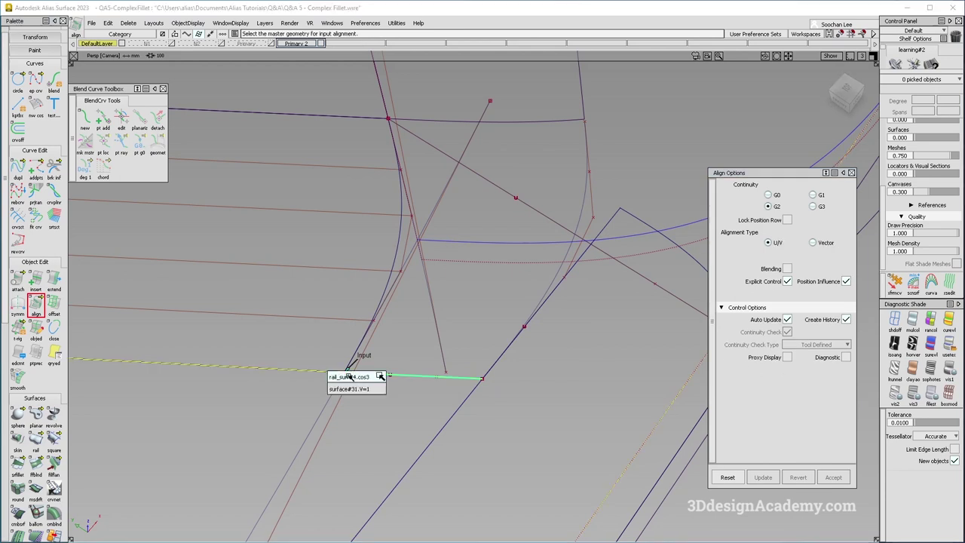
pyautogui.click(350, 389)
pyautogui.keyDown('alt'); pyautogui.keyDown('shift'); pyautogui.moveTo(595, 245); pyautogui.dragTo(516, 212); pyautogui.keyUp('shift'); pyautogui.keyUp('alt')
pyautogui.keyDown('ctrl'); pyautogui.keyDown('shift'); pyautogui.moveTo(420, 240); pyautogui.dragTo(490, 175); pyautogui.keyUp('shift'); pyautogui.keyUp('ctrl')
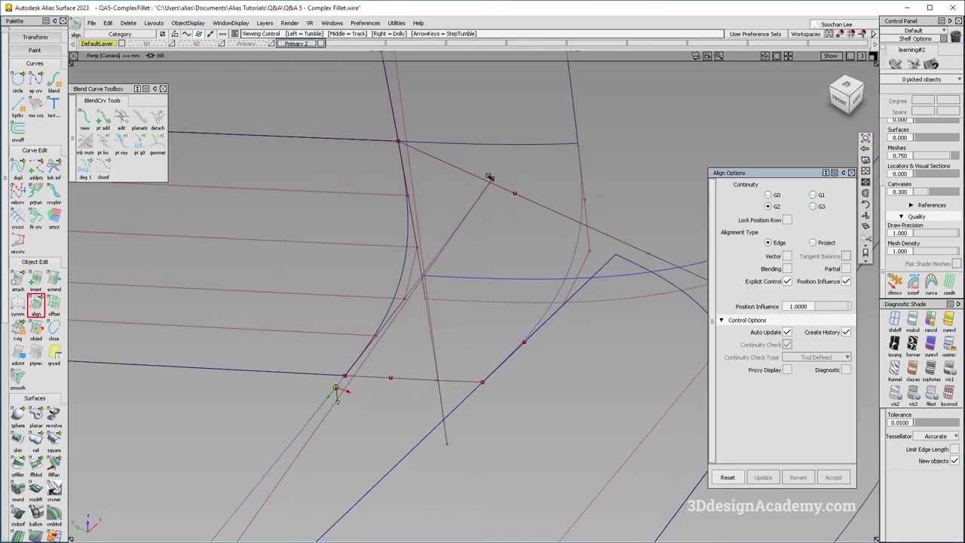
pyautogui.click(841, 99)
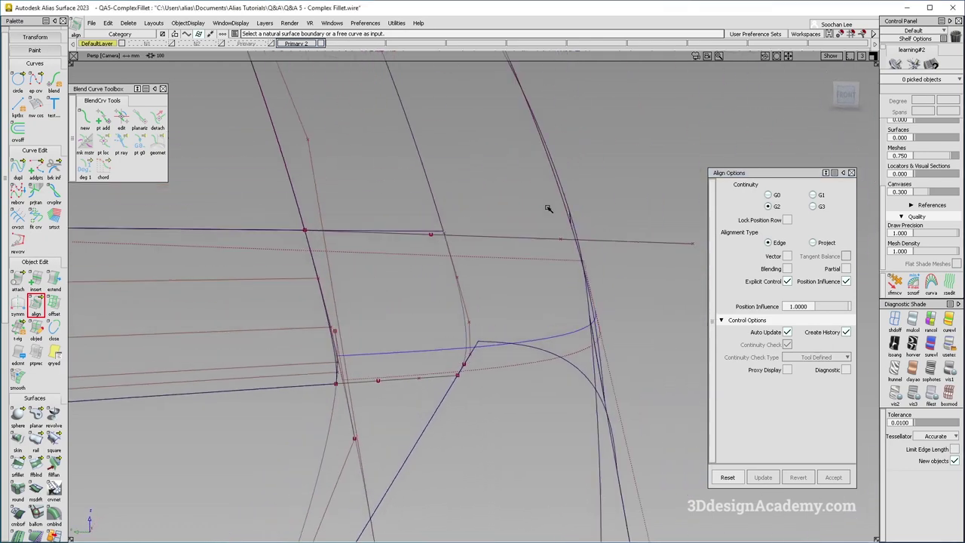
pyautogui.keyDown('alt'); pyautogui.keyDown('shift'); pyautogui.moveTo(412, 250); pyautogui.dragTo(440, 357); pyautogui.keyUp('shift'); pyautogui.keyUp('alt')
pyautogui.keyDown('ctrl'); pyautogui.keyDown('shift'); pyautogui.moveTo(440, 359); pyautogui.dragTo(411, 201); pyautogui.keyUp('shift'); pyautogui.keyUp('ctrl')
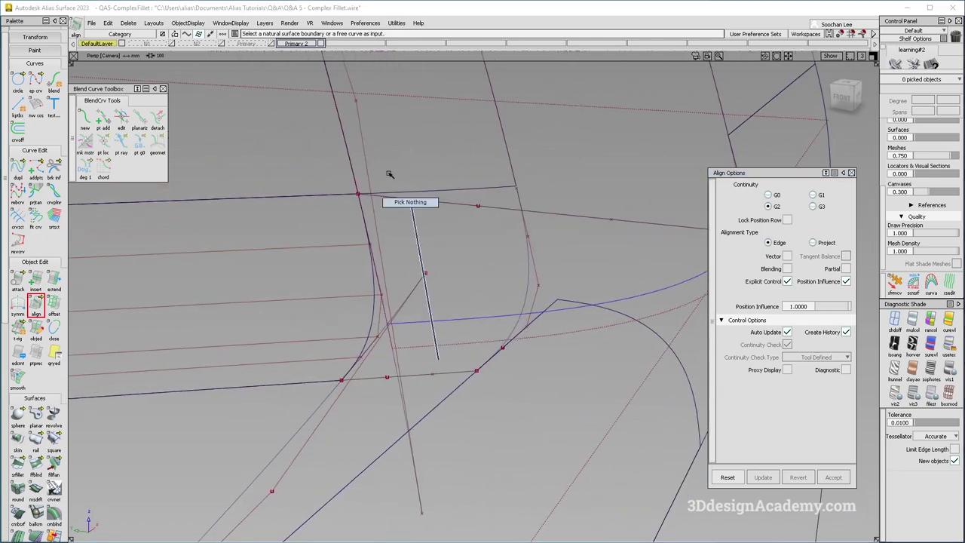
# Convert the trimmed extend surface into an untrimmed surface and pick the converted surface from the overlapping ones
pyautogui.keyDown('ctrl'); pyautogui.keyDown('shift'); pyautogui.moveTo(533, 136); pyautogui.dragTo(520, 146); pyautogui.keyUp('shift'); pyautogui.keyUp('ctrl')
pyautogui.click(507, 150)
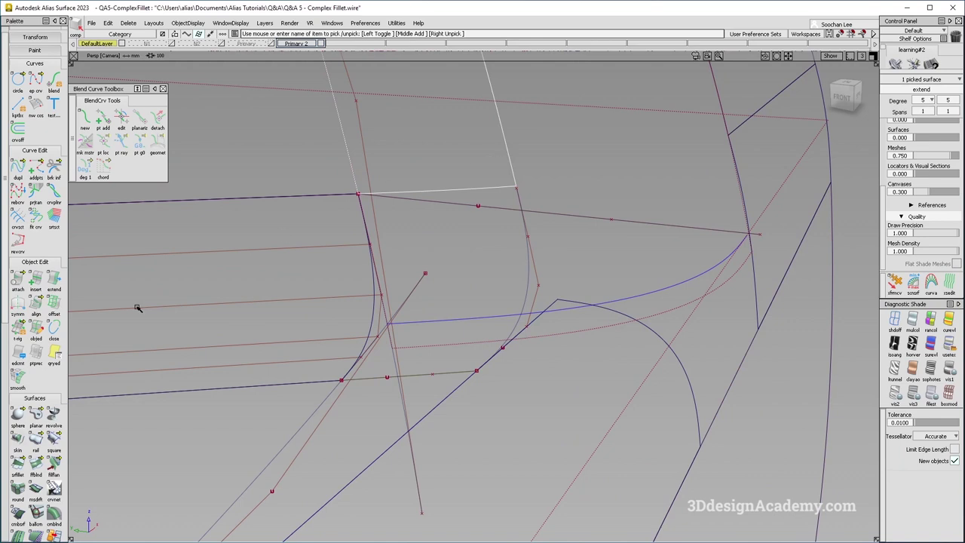
pyautogui.scroll(-5, 37, 464)
pyautogui.moveTo(40, 475); pyautogui.dragTo(97, 470)
pyautogui.keyDown('ctrl'); pyautogui.keyDown('shift'); pyautogui.moveTo(510, 284); pyautogui.dragTo(510, 241); pyautogui.keyUp('shift'); pyautogui.keyUp('ctrl')
pyautogui.keyDown('ctrl'); pyautogui.keyDown('shift'); pyautogui.moveTo(518, 149); pyautogui.dragTo(509, 158); pyautogui.keyUp('shift'); pyautogui.keyUp('ctrl')
pyautogui.click(509, 157)
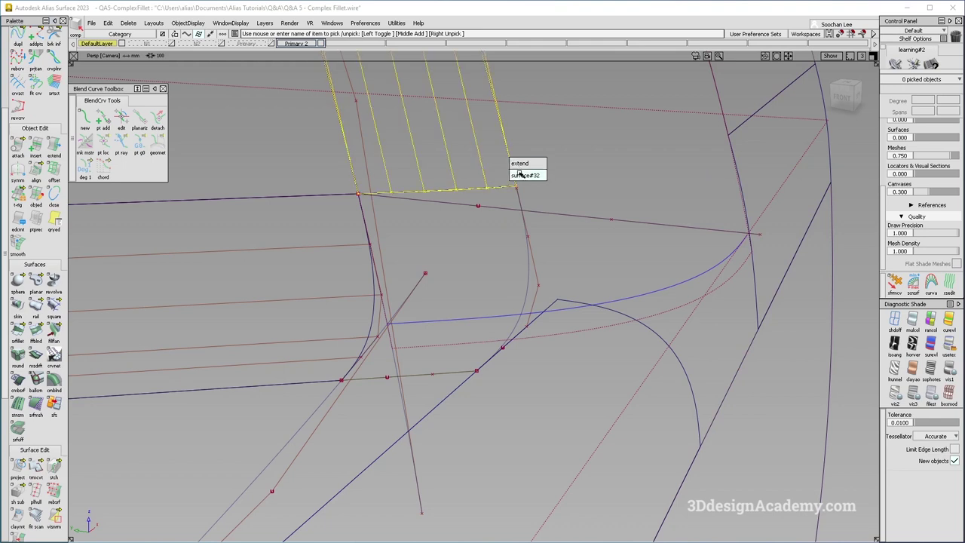
pyautogui.click(521, 175)
pyautogui.moveTo(574, 351); pyautogui.dragTo(393, 238)
pyautogui.keyDown('ctrl'); pyautogui.keyDown('shift'); pyautogui.moveTo(349, 357); pyautogui.dragTo(288, 198); pyautogui.keyUp('shift'); pyautogui.keyUp('ctrl')
# Align the upper end of the duplicated side curve to the converted surface's side edge with G2 continuity
pyautogui.click(37, 171)
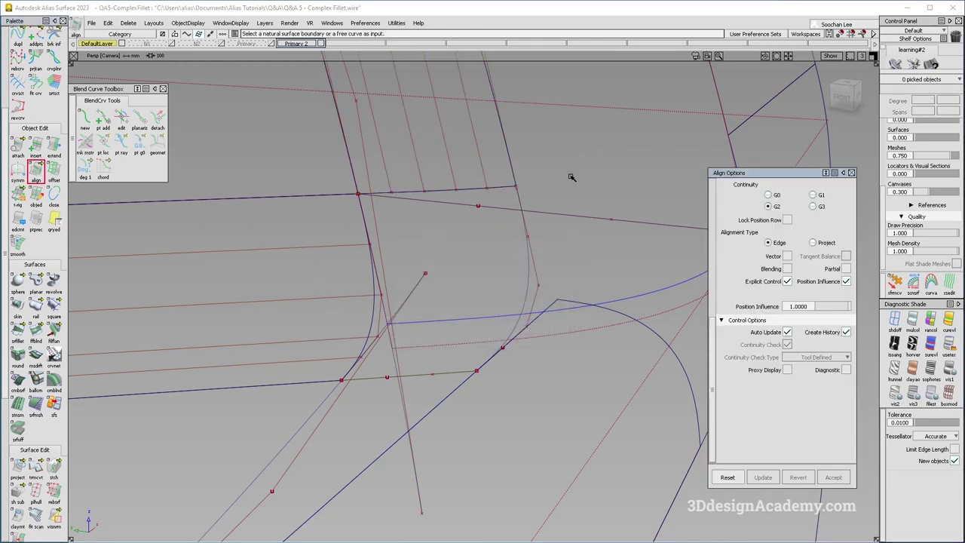
pyautogui.click(519, 199)
pyautogui.click(518, 181)
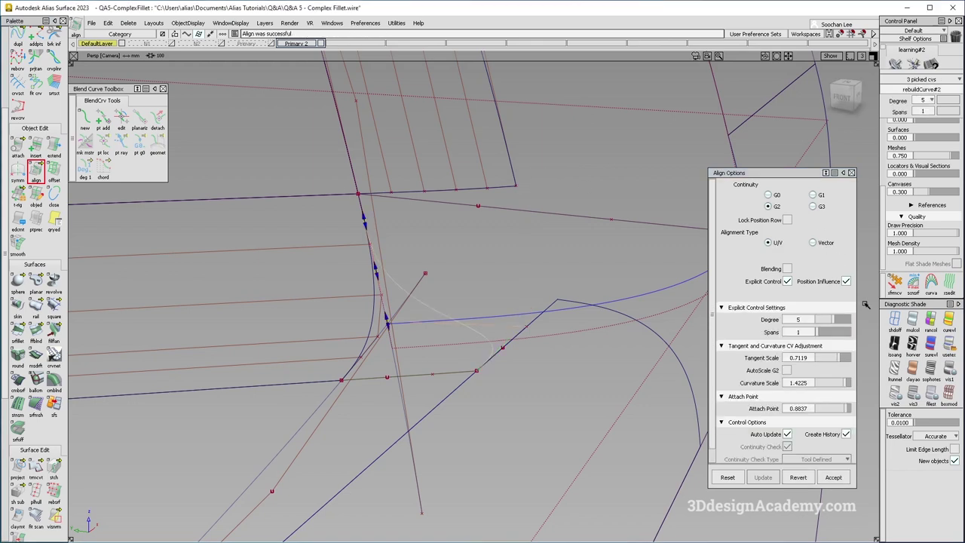
pyautogui.click(819, 477)
pyautogui.click(519, 202)
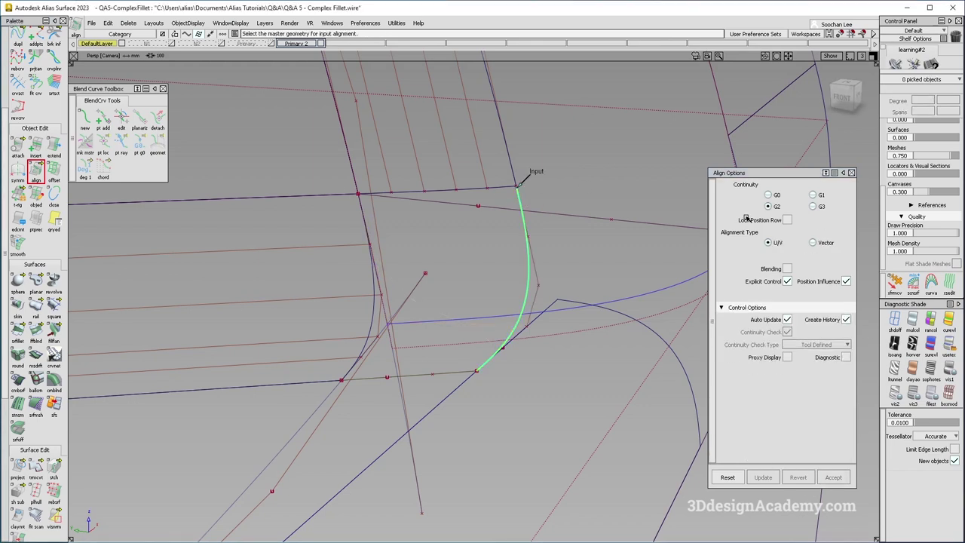
pyautogui.click(516, 174)
pyautogui.keyDown('alt'); pyautogui.keyDown('shift'); pyautogui.moveTo(519, 371); pyautogui.dragTo(522, 354); pyautogui.keyUp('shift'); pyautogui.keyUp('alt')
pyautogui.press('space')
pyautogui.click(511, 339)
pyautogui.click(511, 343)
pyautogui.click(471, 369)
pyautogui.click(802, 475)
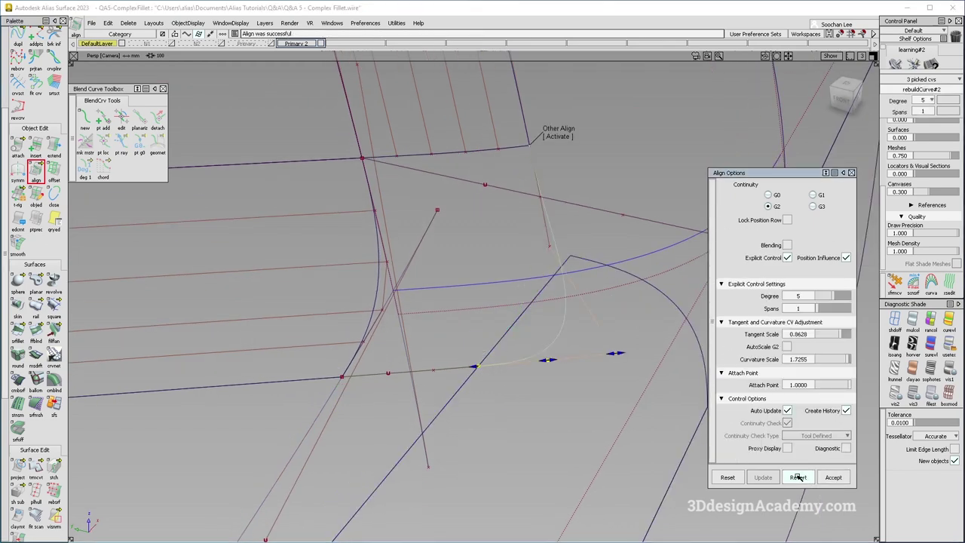
# Align the lower end of the side curve to the lower surface's edge direction with G2 continuity
pyautogui.keyDown('ctrl'); pyautogui.keyDown('shift'); pyautogui.moveTo(489, 353); pyautogui.dragTo(490, 353); pyautogui.keyUp('shift'); pyautogui.keyUp('ctrl')
pyautogui.click(497, 355)
pyautogui.click(500, 373)
pyautogui.click(484, 392)
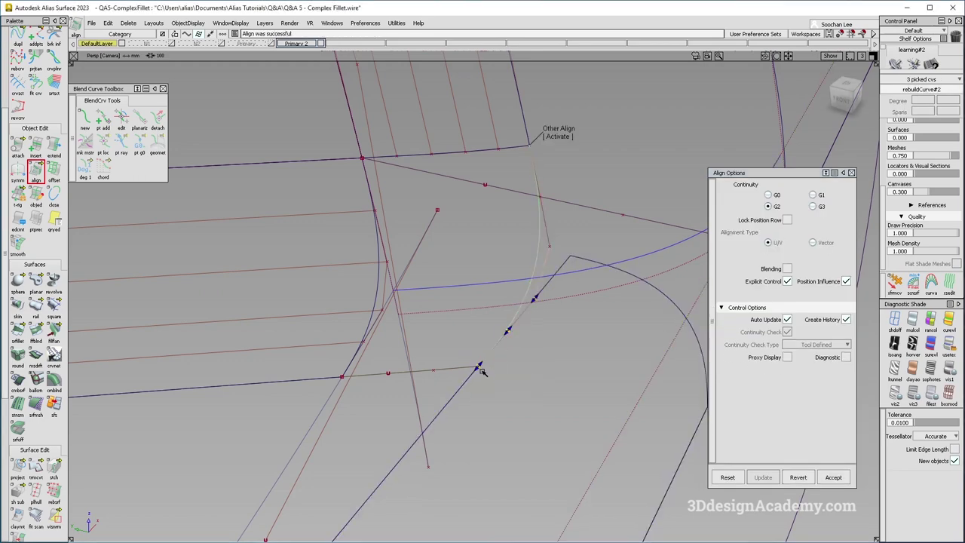
# Create a Square surface over the corner, using G2 Curvature on surface#31 and surface#32 and Free on the side and lower curves
pyautogui.keyDown('alt'); pyautogui.keyDown('shift'); pyautogui.moveTo(485, 370); pyautogui.dragTo(528, 289, button='right'); pyautogui.keyUp('shift'); pyautogui.keyUp('alt')
pyautogui.keyDown('alt'); pyautogui.keyDown('shift'); pyautogui.moveTo(528, 289); pyautogui.dragTo(527, 223); pyautogui.keyUp('shift'); pyautogui.keyUp('alt')
pyautogui.keyDown('alt'); pyautogui.keyDown('shift'); pyautogui.moveTo(526, 223); pyautogui.dragTo(513, 295, button='right'); pyautogui.keyUp('shift'); pyautogui.keyUp('alt')
pyautogui.keyDown('alt'); pyautogui.keyDown('shift'); pyautogui.moveTo(513, 295); pyautogui.dragTo(476, 288); pyautogui.keyUp('shift'); pyautogui.keyUp('alt')
pyautogui.keyDown('alt'); pyautogui.keyDown('shift'); pyautogui.moveTo(476, 288); pyautogui.dragTo(477, 254, button='right'); pyautogui.keyUp('shift'); pyautogui.keyUp('alt')
pyautogui.keyDown('alt'); pyautogui.keyDown('shift'); pyautogui.moveTo(476, 254); pyautogui.dragTo(461, 275); pyautogui.keyUp('shift'); pyautogui.keyUp('alt')
pyautogui.keyDown('ctrl'); pyautogui.keyDown('shift'); pyautogui.moveTo(432, 373); pyautogui.dragTo(291, 181); pyautogui.keyUp('shift'); pyautogui.keyUp('ctrl')
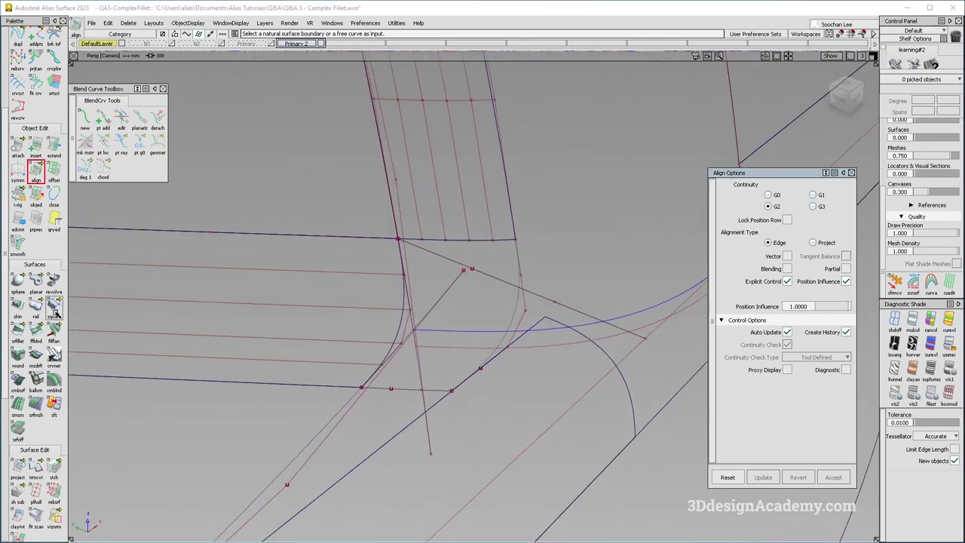
pyautogui.click(404, 304)
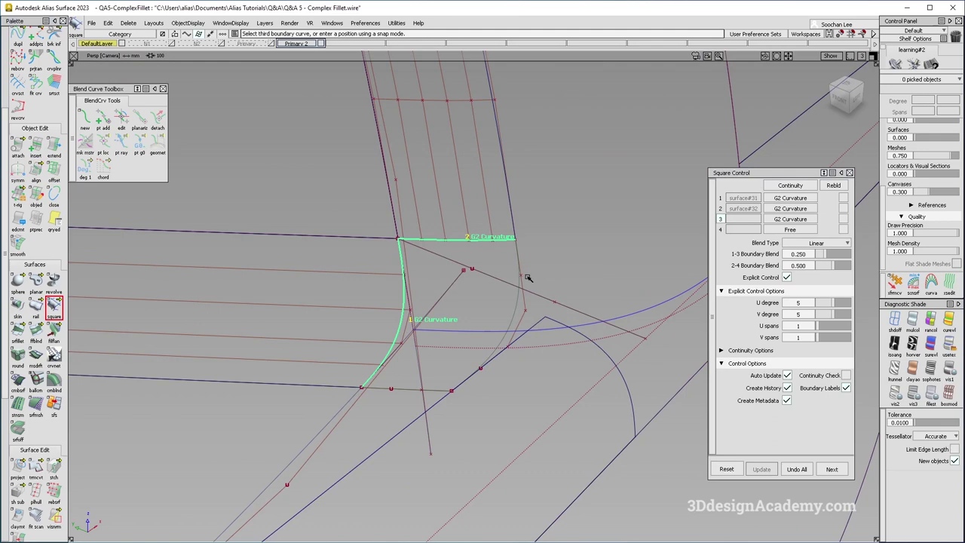
pyautogui.click(428, 392)
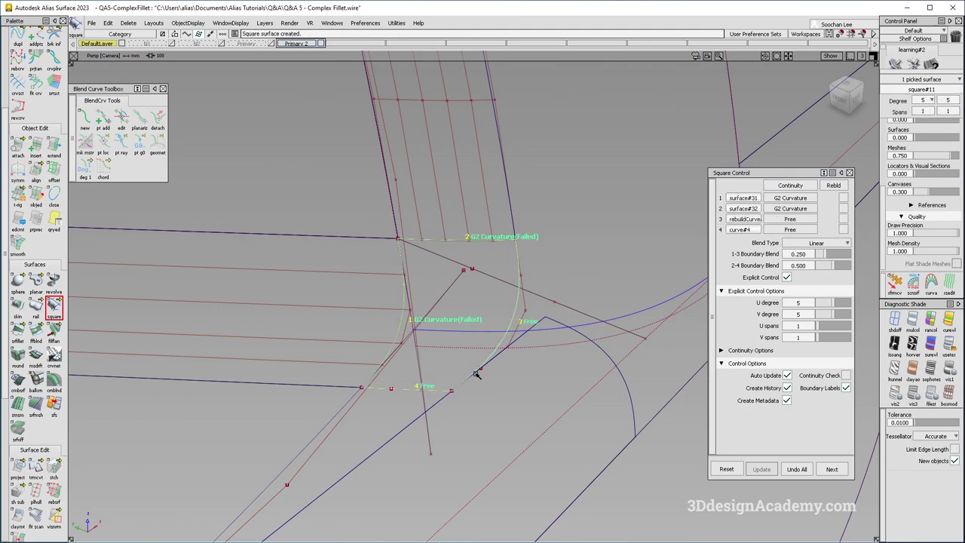
pyautogui.keyDown('alt'); pyautogui.keyDown('shift'); pyautogui.moveTo(476, 372); pyautogui.dragTo(457, 332); pyautogui.keyUp('shift'); pyautogui.keyUp('alt')
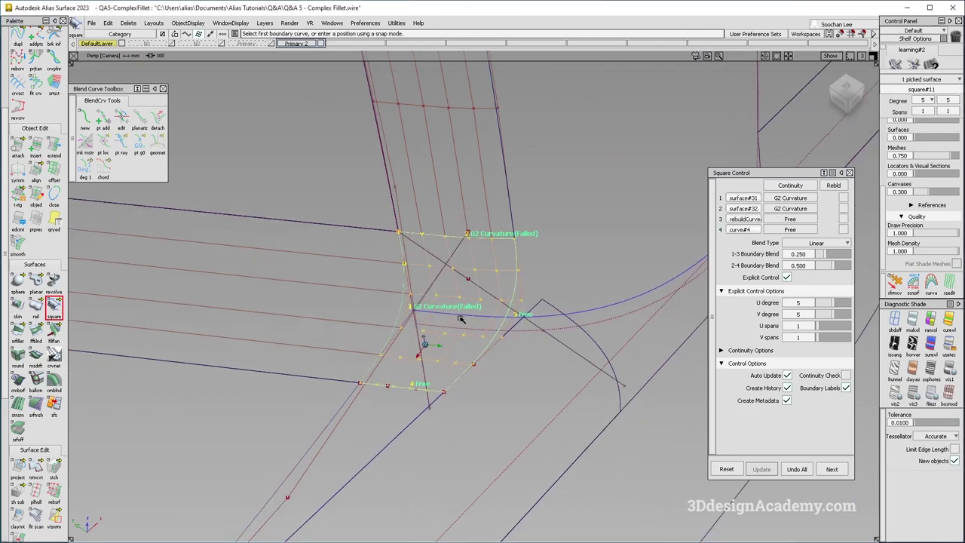
pyautogui.keyDown('alt'); pyautogui.keyDown('shift'); pyautogui.moveTo(448, 300); pyautogui.dragTo(469, 291); pyautogui.keyUp('shift'); pyautogui.keyUp('alt')
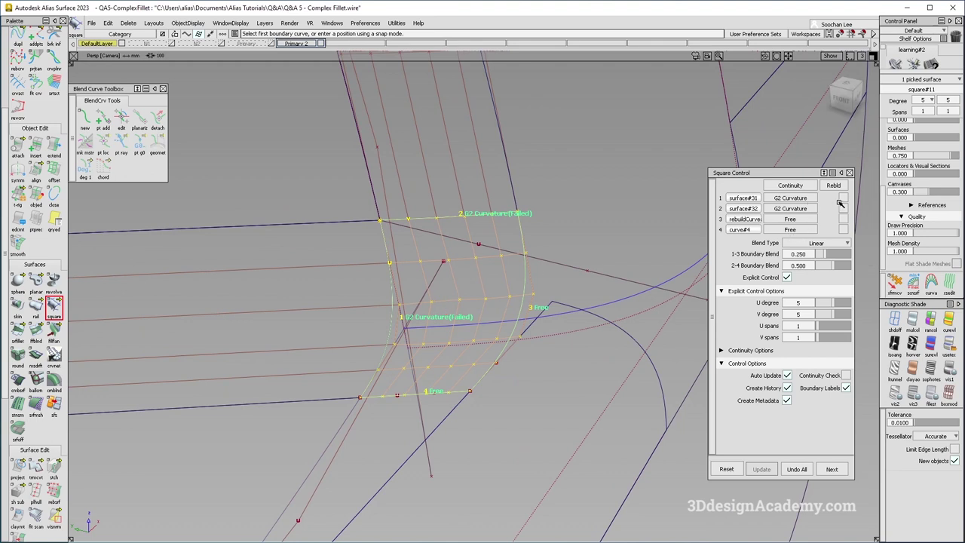
# Set the Square surface's 1-3 Boundary Blend to 0.500 and make boundaries 1 and 2 colinear
pyautogui.click(833, 258)
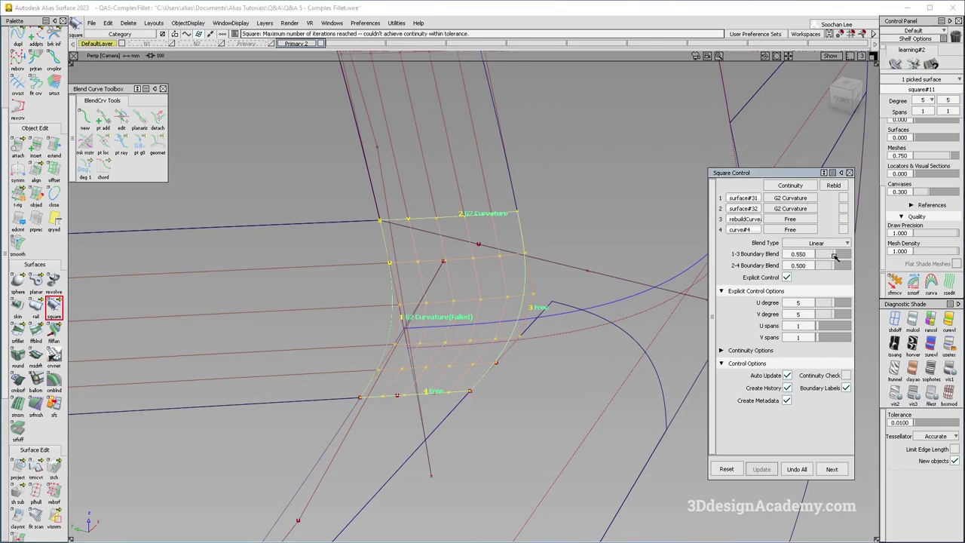
pyautogui.click(845, 200)
pyautogui.click(737, 350)
pyautogui.click(751, 364)
pyautogui.scroll(-1, 797, 371)
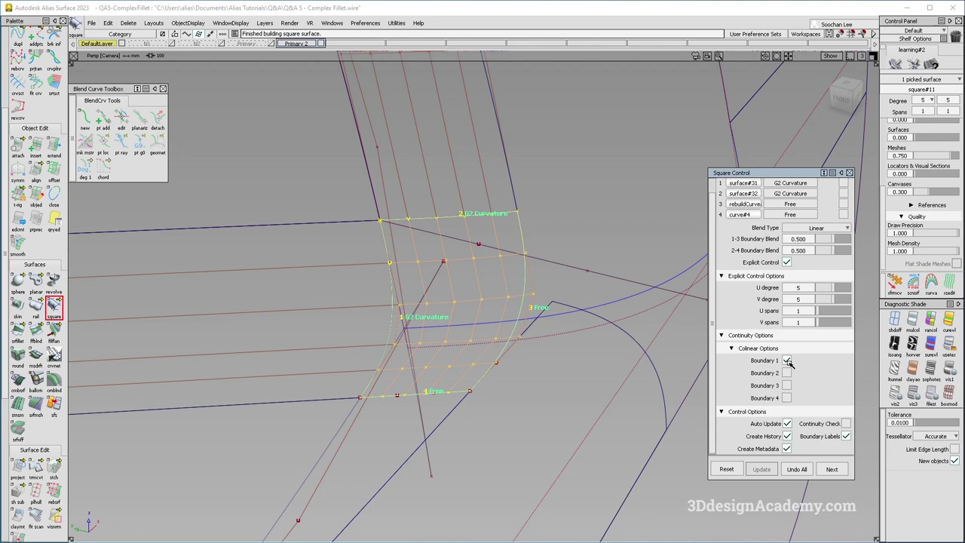
pyautogui.click(786, 373)
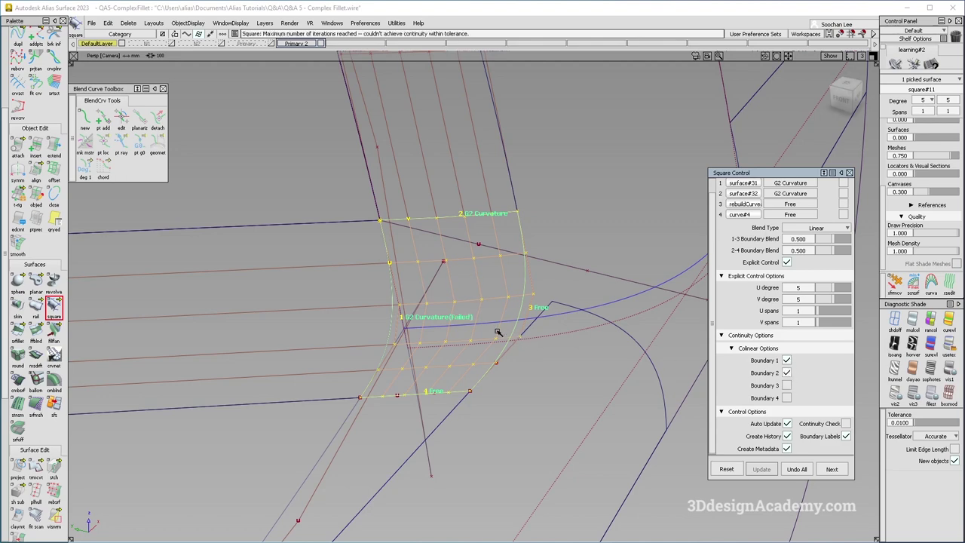
# Turn on Continuity Check for the Square surface and try a 1-3 Boundary Blend of 0.850
pyautogui.keyDown('alt'); pyautogui.keyDown('shift'); pyautogui.moveTo(498, 332); pyautogui.dragTo(357, 329, button='right'); pyautogui.keyUp('shift'); pyautogui.keyUp('alt')
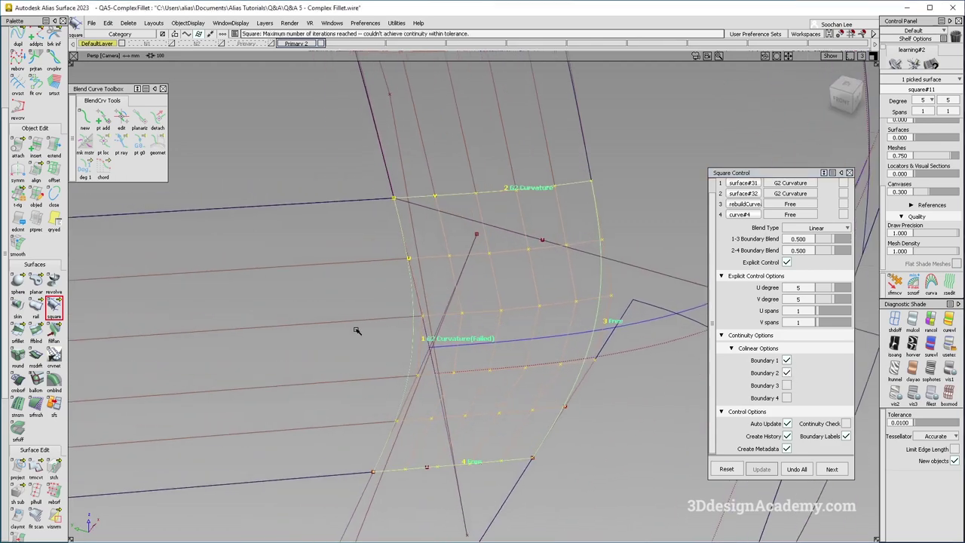
pyautogui.click(359, 329)
pyautogui.keyDown('alt'); pyautogui.keyDown('shift'); pyautogui.moveTo(413, 320); pyautogui.dragTo(470, 345); pyautogui.keyUp('shift'); pyautogui.keyUp('alt')
pyautogui.keyDown('alt'); pyautogui.keyDown('shift'); pyautogui.moveTo(429, 321); pyautogui.dragTo(539, 294, button='right'); pyautogui.keyUp('shift'); pyautogui.keyUp('alt')
pyautogui.keyDown('ctrl'); pyautogui.keyDown('shift'); pyautogui.moveTo(573, 261); pyautogui.dragTo(503, 273); pyautogui.keyUp('shift'); pyautogui.keyUp('ctrl')
pyautogui.click(560, 266)
pyautogui.keyDown('alt'); pyautogui.keyDown('shift'); pyautogui.moveTo(564, 261); pyautogui.dragTo(551, 310, button='right'); pyautogui.keyUp('shift'); pyautogui.keyUp('alt')
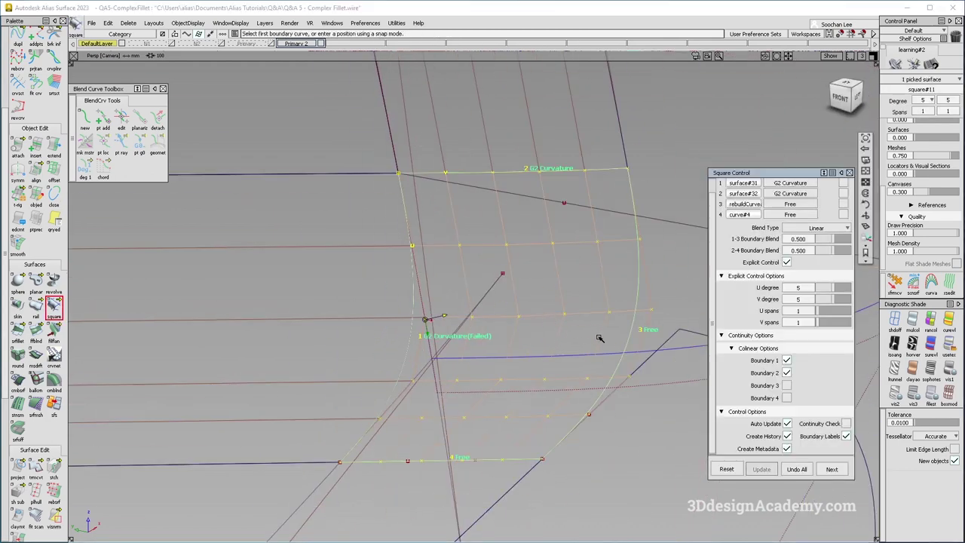
pyautogui.click(846, 423)
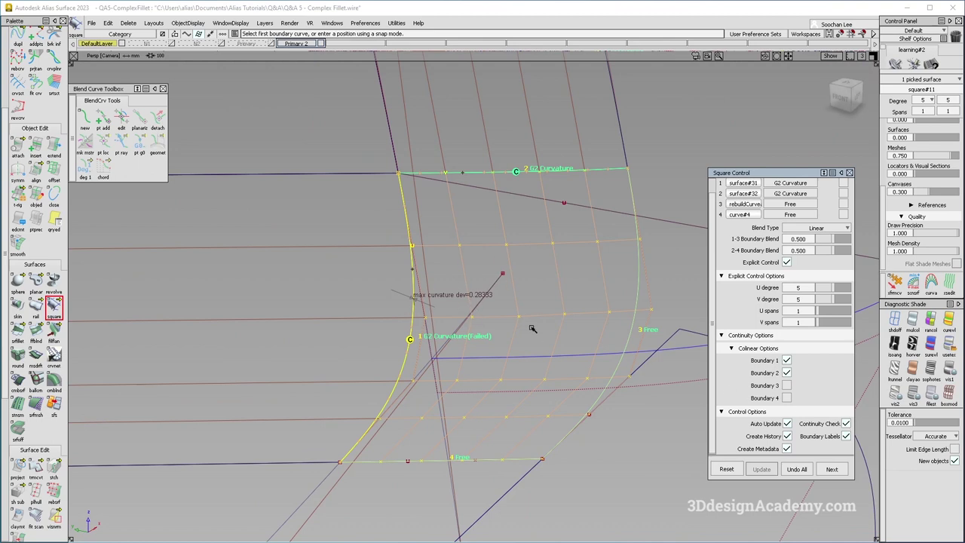
pyautogui.click(829, 242)
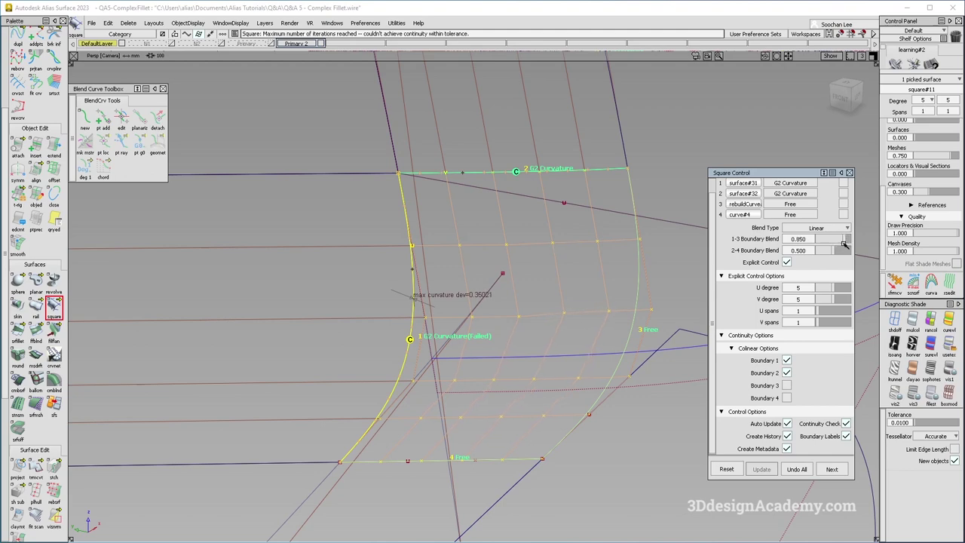
pyautogui.keyDown('alt'); pyautogui.keyDown('shift'); pyautogui.moveTo(532, 280); pyautogui.dragTo(558, 280); pyautogui.keyUp('shift'); pyautogui.keyUp('alt')
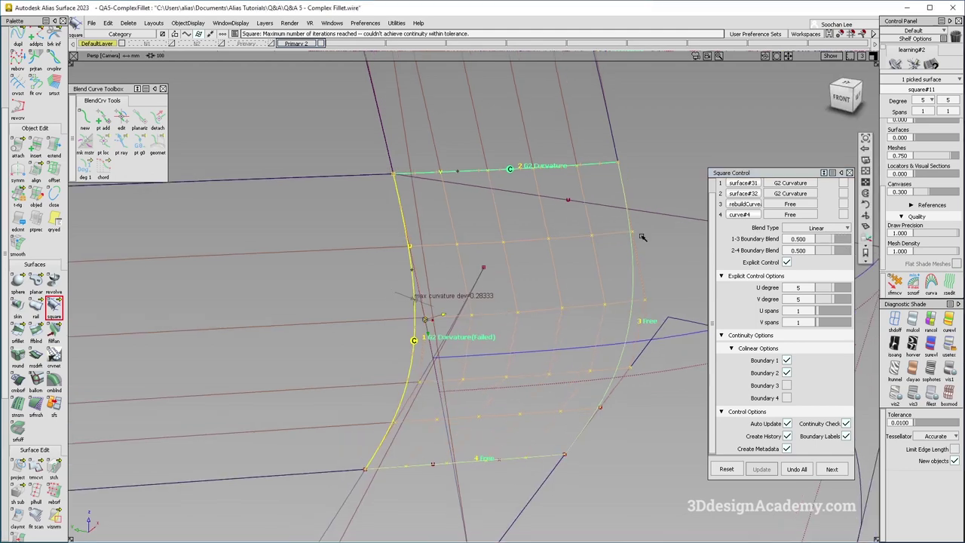
# From the front view, pick inner CVs of the Square surface and remove the continuity check markers from its edges
pyautogui.click(841, 101)
pyautogui.keyDown('ctrl'); pyautogui.keyDown('shift'); pyautogui.moveTo(571, 338); pyautogui.dragTo(601, 351); pyautogui.keyUp('shift'); pyautogui.keyUp('ctrl')
pyautogui.keyDown('alt'); pyautogui.keyDown('shift'); pyautogui.moveTo(601, 351); pyautogui.dragTo(555, 347, button='middle'); pyautogui.keyUp('shift'); pyautogui.keyUp('alt')
pyautogui.keyDown('ctrl'); pyautogui.keyDown('shift'); pyautogui.moveTo(487, 304); pyautogui.dragTo(548, 328); pyautogui.keyUp('shift'); pyautogui.keyUp('ctrl')
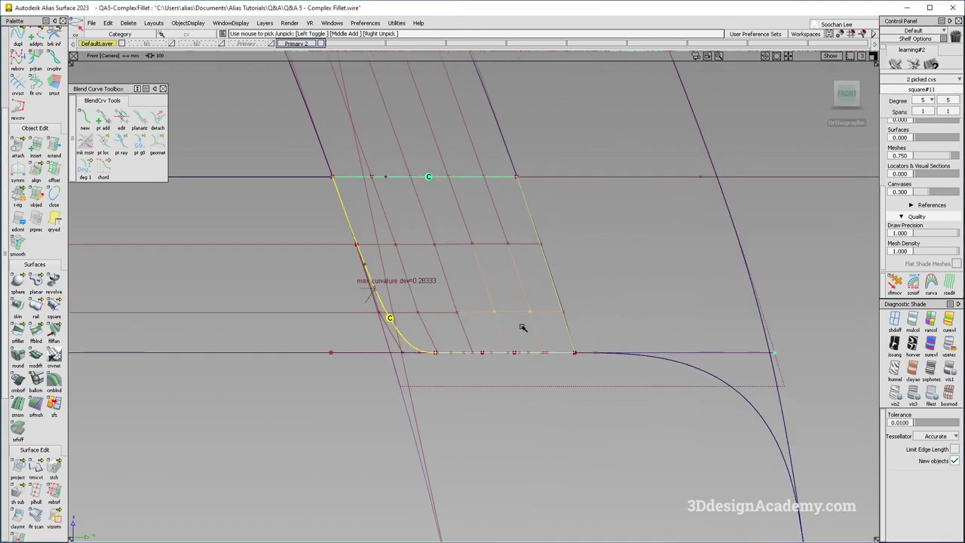
pyautogui.moveTo(454, 238); pyautogui.dragTo(549, 287)
pyautogui.click(552, 284)
pyautogui.keyDown('ctrl'); pyautogui.keyDown('shift'); pyautogui.moveTo(478, 248); pyautogui.dragTo(515, 266); pyautogui.keyUp('shift'); pyautogui.keyUp('ctrl')
pyautogui.click(542, 248)
pyautogui.click(495, 243)
pyautogui.keyDown('ctrl'); pyautogui.keyDown('shift'); pyautogui.moveTo(492, 198); pyautogui.dragTo(545, 220); pyautogui.keyUp('shift'); pyautogui.keyUp('ctrl')
pyautogui.click(535, 220)
pyautogui.press('Delete')
pyautogui.press('Return')
# Pick three CVs in the Square surface's third row near its outer side and move them slightly
pyautogui.moveTo(463, 234); pyautogui.dragTo(544, 263)
pyautogui.keyDown('ctrl'); pyautogui.keyDown('shift'); pyautogui.moveTo(518, 273); pyautogui.dragTo(505, 226, button='middle'); pyautogui.keyUp('shift'); pyautogui.keyUp('ctrl')
pyautogui.moveTo(443, 235); pyautogui.dragTo(445, 238)
pyautogui.keyDown('alt'); pyautogui.keyDown('shift'); pyautogui.moveTo(511, 279); pyautogui.dragTo(495, 254, button='middle'); pyautogui.keyUp('shift'); pyautogui.keyUp('alt')
pyautogui.keyDown('ctrl'); pyautogui.keyDown('shift'); pyautogui.moveTo(496, 254); pyautogui.dragTo(457, 286); pyautogui.keyUp('shift'); pyautogui.keyUp('ctrl')
pyautogui.keyDown('ctrl'); pyautogui.keyDown('shift'); pyautogui.moveTo(456, 288); pyautogui.dragTo(457, 273, button='middle'); pyautogui.keyUp('shift'); pyautogui.keyUp('ctrl')
pyautogui.keyDown('alt'); pyautogui.keyDown('shift'); pyautogui.moveTo(459, 277); pyautogui.dragTo(527, 365); pyautogui.keyUp('shift'); pyautogui.keyUp('alt')
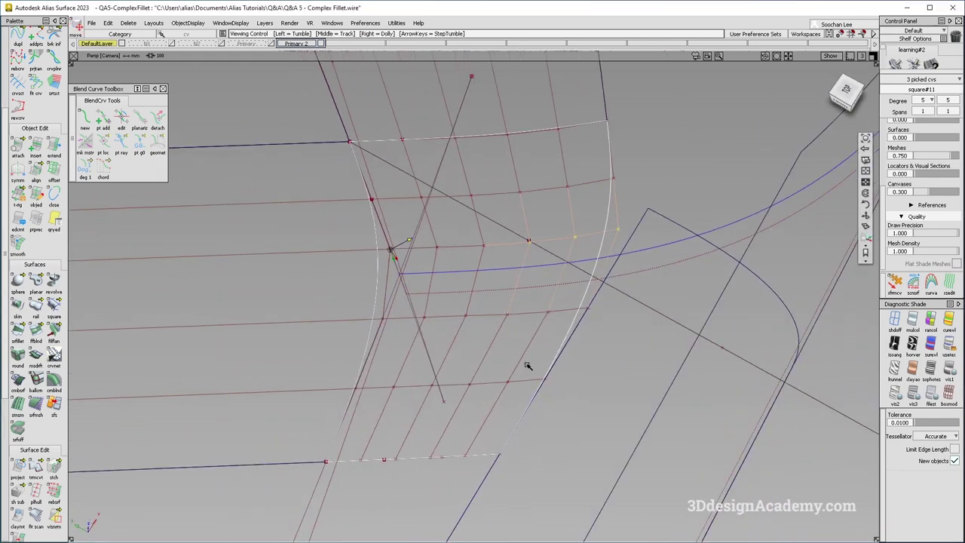
# From the top view, pick an inner CV with Transform CV and extend its range by one CV in U and V
pyautogui.keyDown('ctrl'); pyautogui.keyDown('shift'); pyautogui.moveTo(697, 235); pyautogui.dragTo(742, 206); pyautogui.keyUp('shift'); pyautogui.keyUp('ctrl')
pyautogui.click(849, 94)
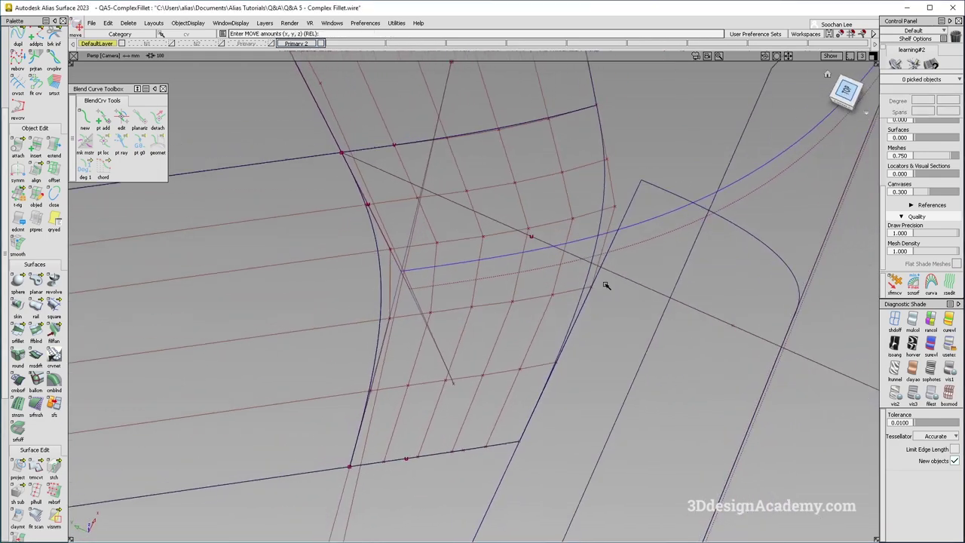
pyautogui.click(894, 279)
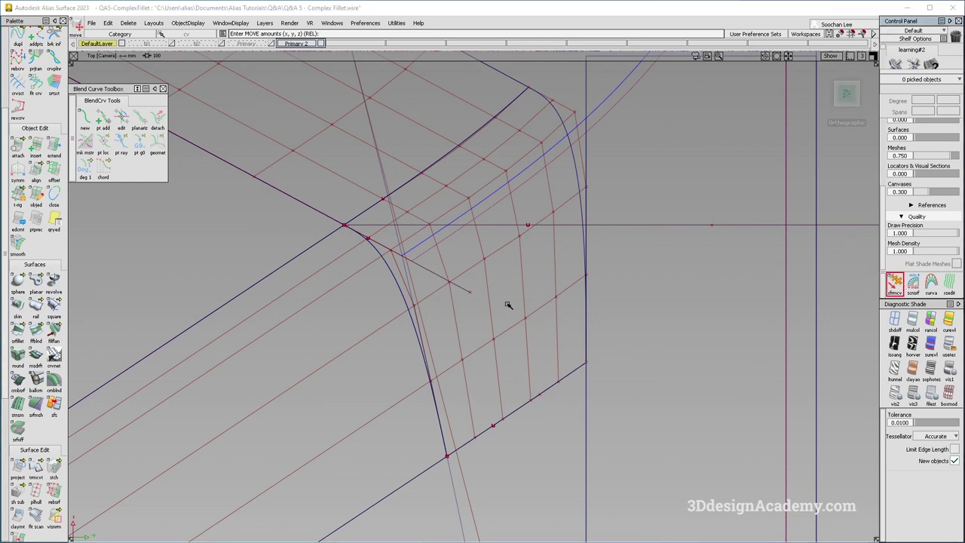
pyautogui.click(518, 237)
pyautogui.click(524, 237)
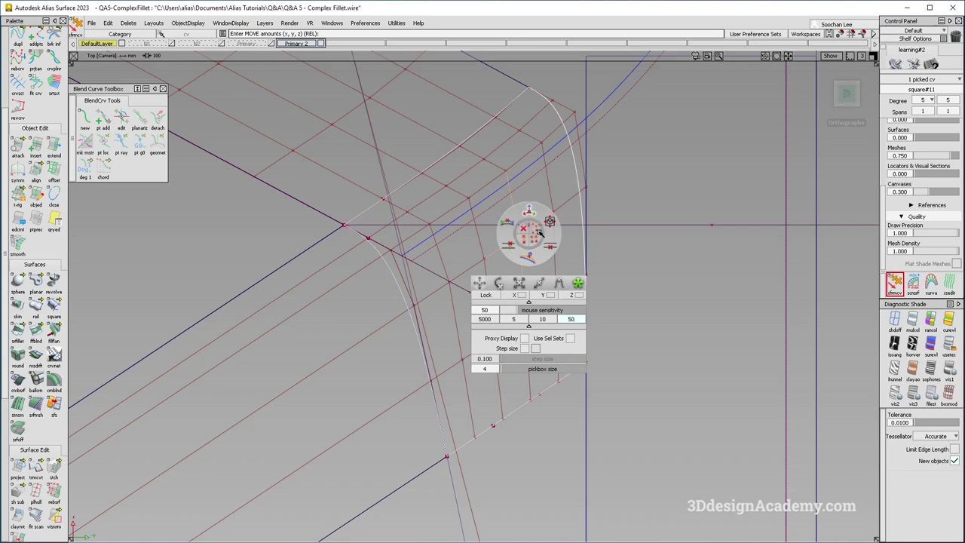
pyautogui.click(557, 281)
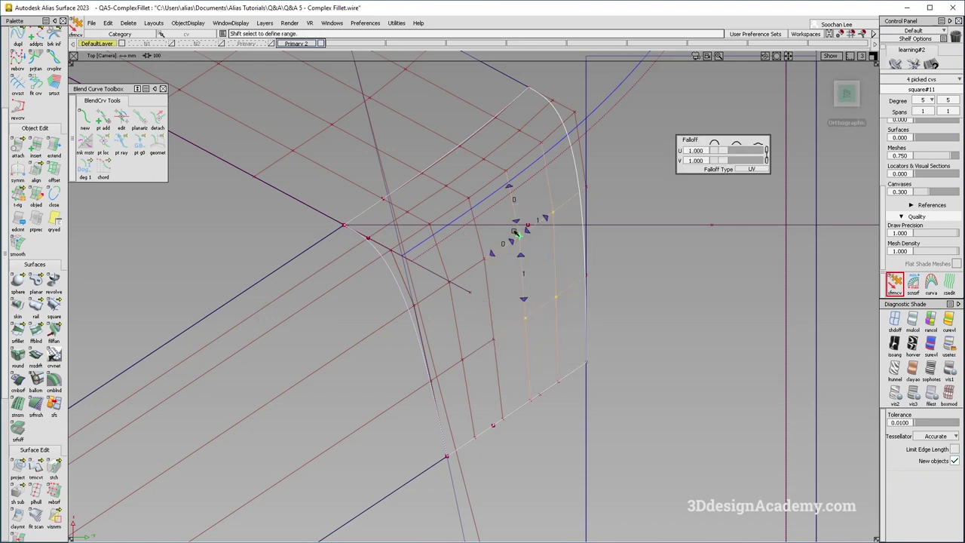
pyautogui.click(517, 234)
pyautogui.click(507, 225)
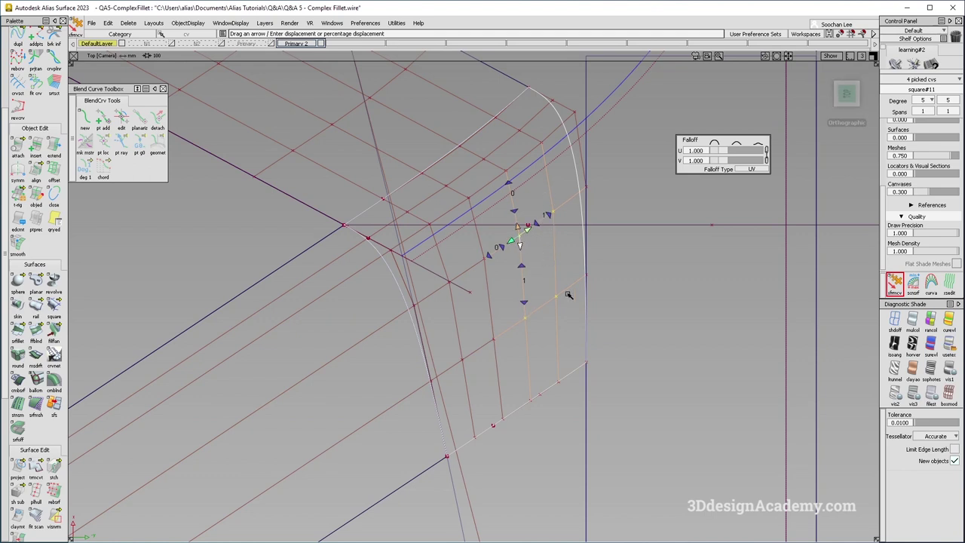
# Reset the range to the single inner CV and extend it by one CV in one direction only
pyautogui.click(608, 291)
pyautogui.click(521, 238)
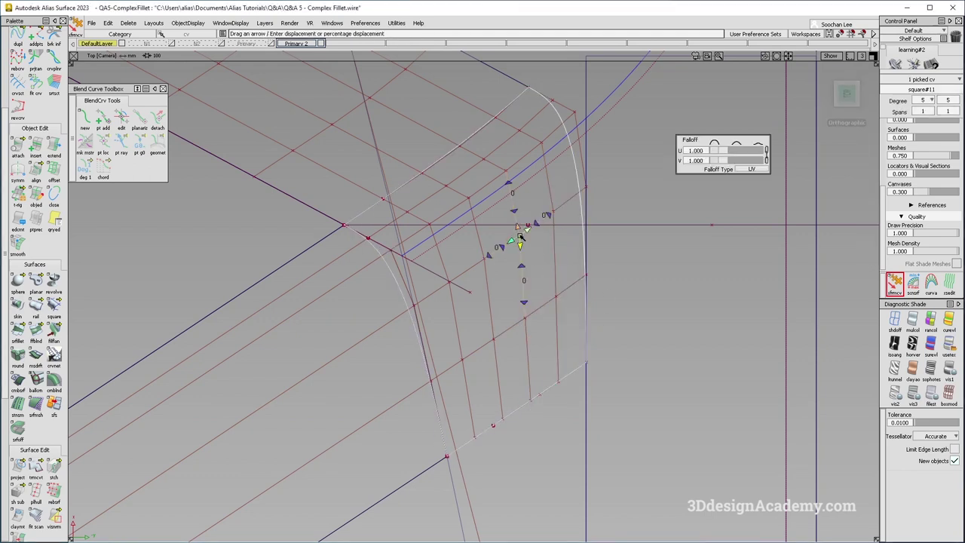
pyautogui.click(548, 218)
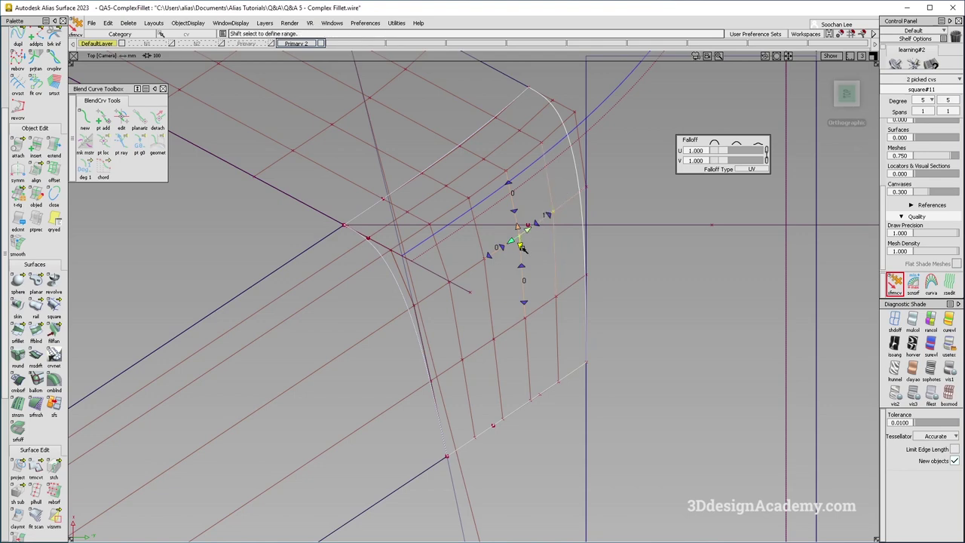
pyautogui.click(623, 369)
# Align the Square surface's upper edge to the upper fillet surface with G2 continuity, using Edge alignment
pyautogui.press('F8')
pyautogui.keyDown('alt'); pyautogui.keyDown('shift'); pyautogui.moveTo(490, 291); pyautogui.dragTo(432, 377); pyautogui.keyUp('shift'); pyautogui.keyUp('alt')
pyautogui.click(35, 173)
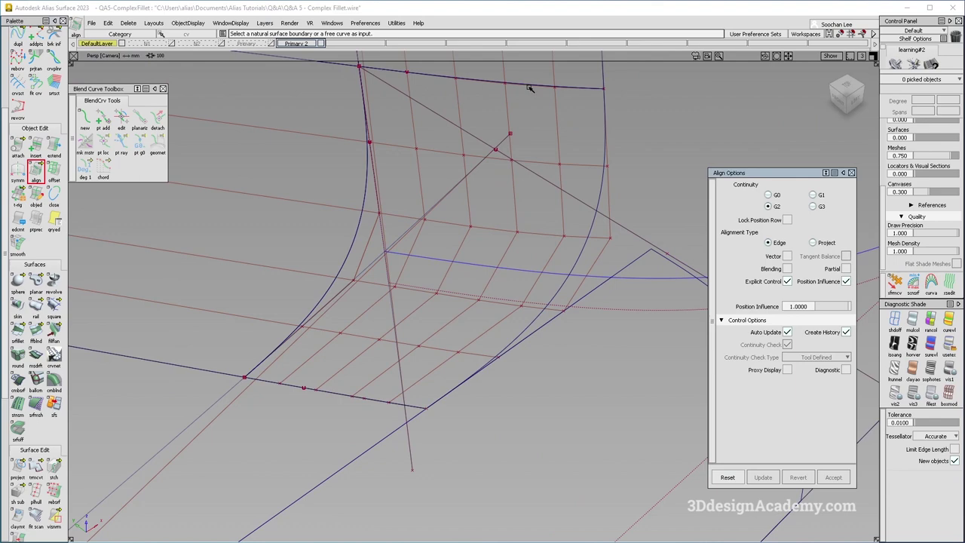
pyautogui.click(530, 86)
pyautogui.click(543, 91)
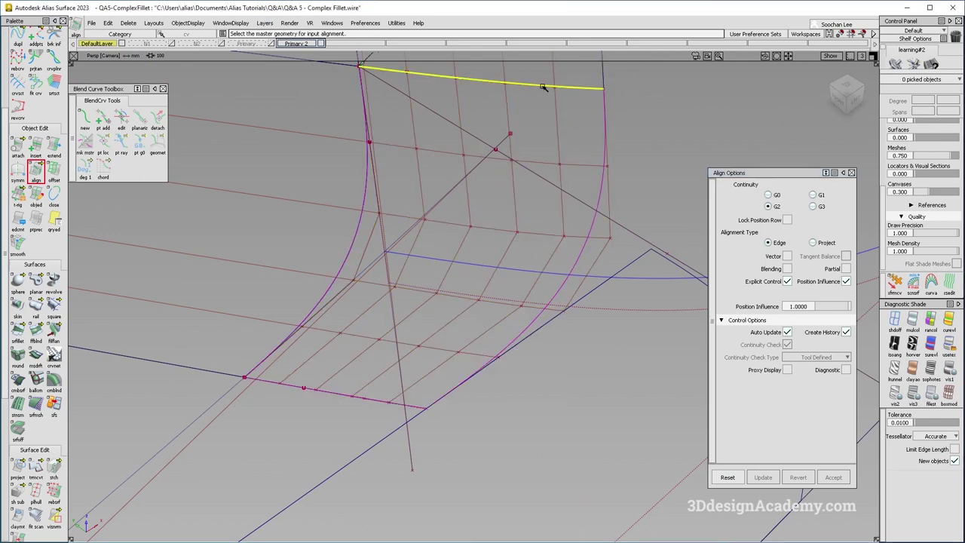
pyautogui.keyDown('alt'); pyautogui.keyDown('shift'); pyautogui.moveTo(529, 115); pyautogui.dragTo(601, 117); pyautogui.keyUp('shift'); pyautogui.keyUp('alt')
pyautogui.keyDown('alt'); pyautogui.keyDown('shift'); pyautogui.moveTo(387, 180); pyautogui.dragTo(384, 196); pyautogui.keyUp('shift'); pyautogui.keyUp('alt')
pyautogui.keyDown('ctrl'); pyautogui.keyDown('shift'); pyautogui.moveTo(368, 317); pyautogui.dragTo(368, 274); pyautogui.keyUp('shift'); pyautogui.keyUp('ctrl')
# Try to align the Square surface's lower edge (square#11.U=1) with G2 continuity using Edge alignment
pyautogui.click(379, 349)
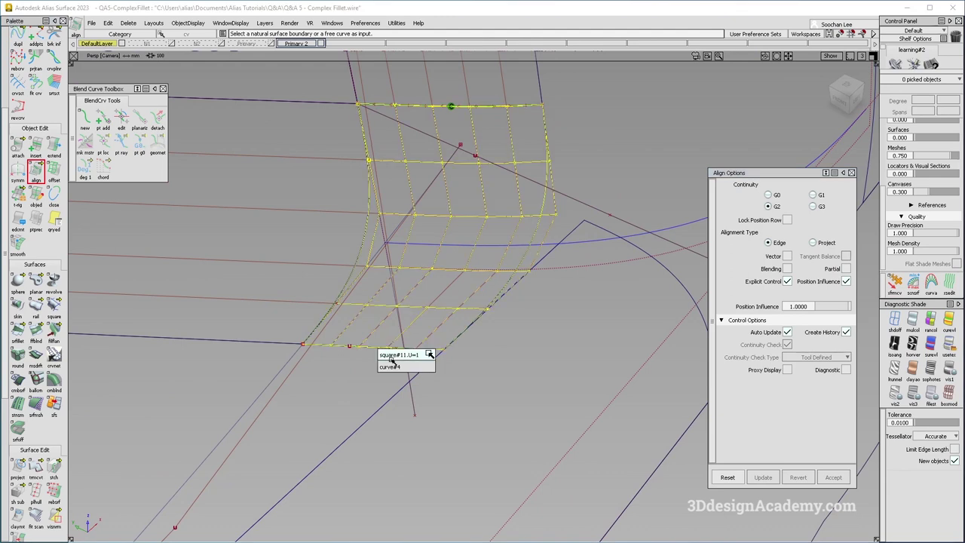
pyautogui.click(389, 355)
pyautogui.click(405, 351)
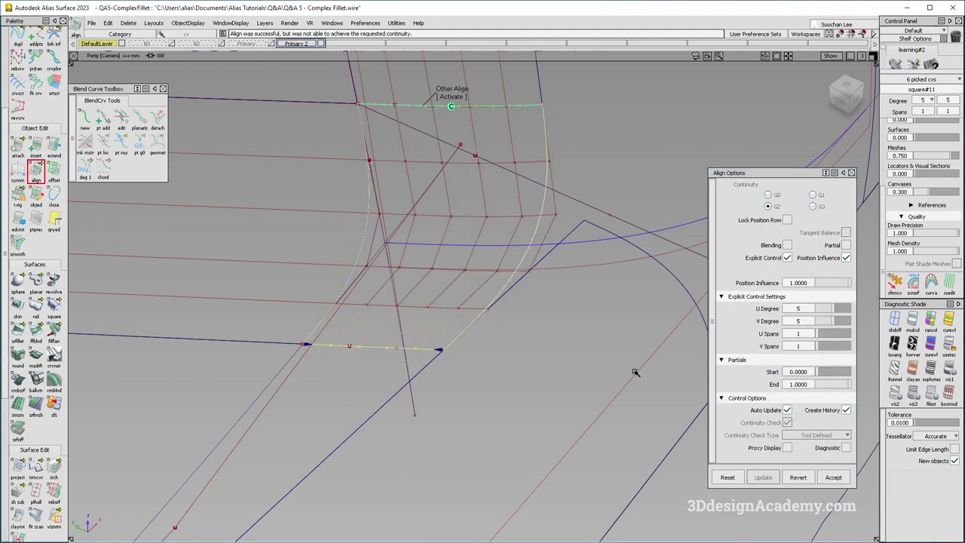
pyautogui.click(798, 478)
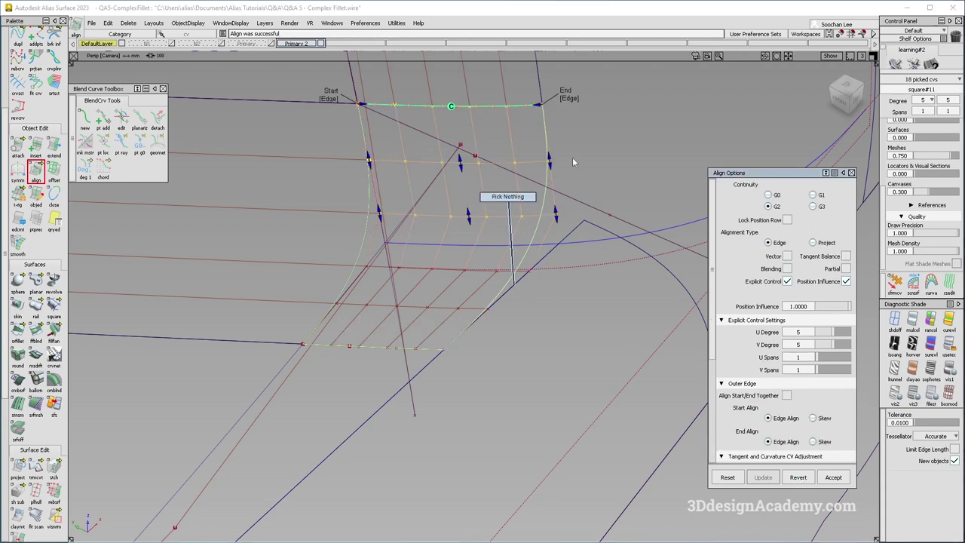
# Pick the Square surface and delete its construction history
pyautogui.keyDown('ctrl'); pyautogui.keyDown('shift'); pyautogui.moveTo(514, 285); pyautogui.dragTo(508, 198); pyautogui.keyUp('shift'); pyautogui.keyUp('ctrl')
pyautogui.click(497, 162)
pyautogui.click(122, 24)
pyautogui.click(126, 46)
# Align the Square surface's lower edge to the lower surface with G2 continuity, using Project alignment along Z
pyautogui.keyDown('ctrl'); pyautogui.keyDown('shift'); pyautogui.moveTo(410, 382); pyautogui.dragTo(407, 325); pyautogui.keyUp('shift'); pyautogui.keyUp('ctrl')
pyautogui.keyDown('alt'); pyautogui.keyDown('shift'); pyautogui.moveTo(407, 328); pyautogui.dragTo(324, 357); pyautogui.keyUp('shift'); pyautogui.keyUp('alt')
pyautogui.click(35, 172)
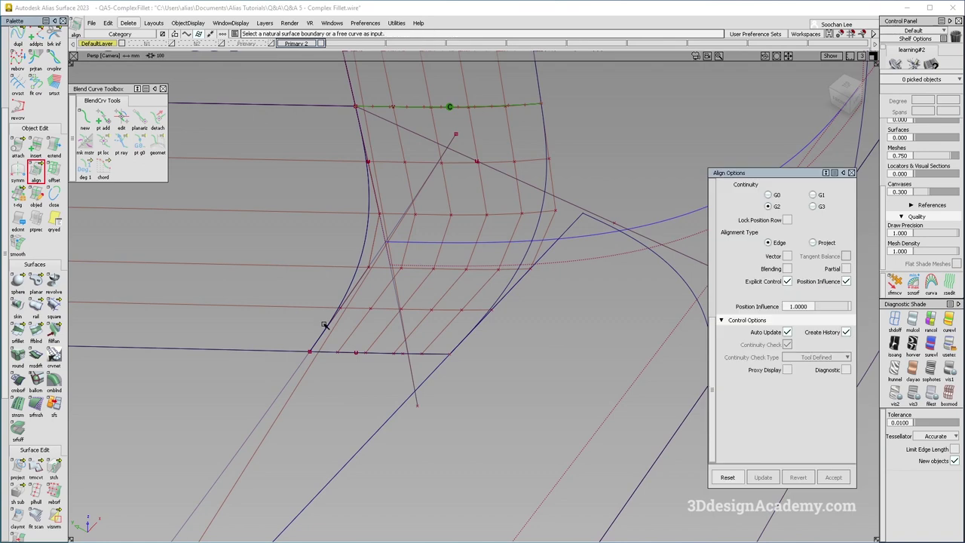
pyautogui.click(389, 353)
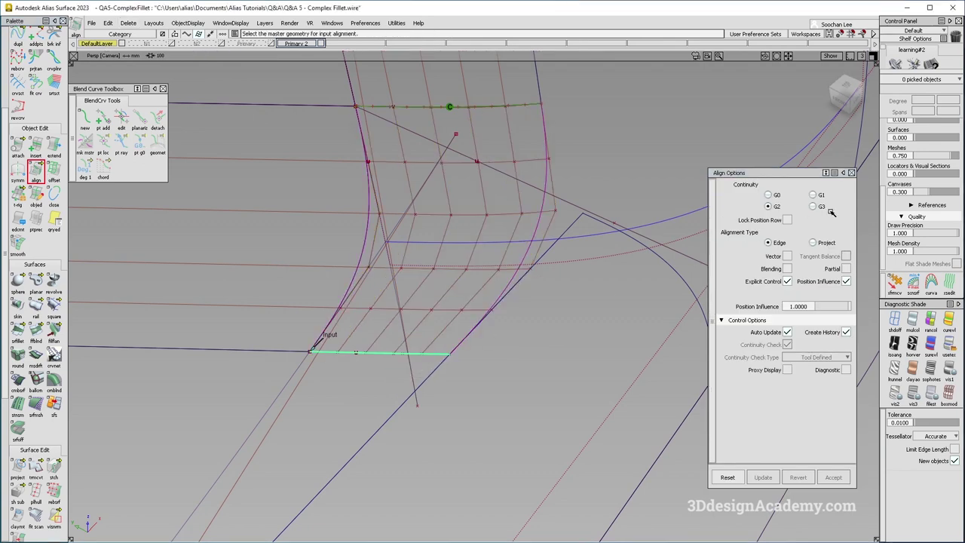
pyautogui.click(816, 243)
pyautogui.click(369, 390)
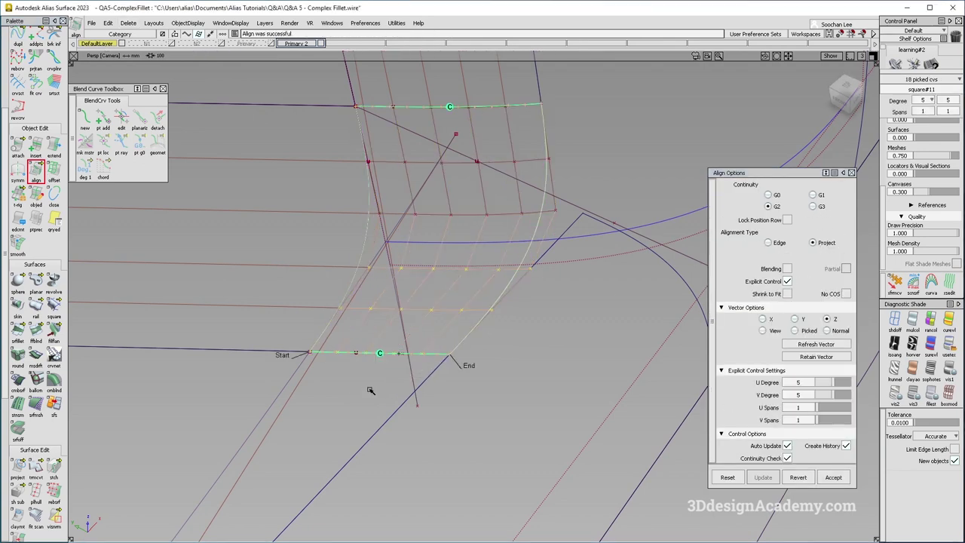
pyautogui.click(319, 445)
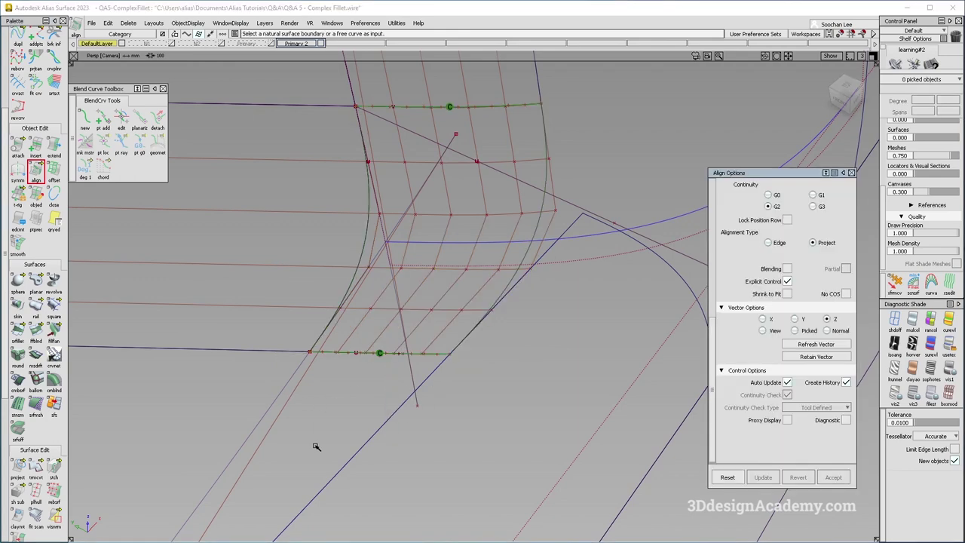
# Check the surface continuity along the edge between the Square surface and the side fillet surface
pyautogui.scroll(-4, 31, 492)
pyautogui.scroll(-1, 29, 493)
pyautogui.click(19, 512)
pyautogui.click(366, 241)
pyautogui.keyDown('alt'); pyautogui.keyDown('shift'); pyautogui.moveTo(408, 254); pyautogui.dragTo(480, 189); pyautogui.keyUp('shift'); pyautogui.keyUp('alt')
pyautogui.click(454, 214)
pyautogui.keyDown('alt'); pyautogui.keyDown('shift'); pyautogui.moveTo(469, 201); pyautogui.dragTo(467, 235, button='middle'); pyautogui.keyUp('shift'); pyautogui.keyUp('alt')
pyautogui.keyDown('alt'); pyautogui.keyDown('shift'); pyautogui.moveTo(385, 251); pyautogui.dragTo(474, 297, button='middle'); pyautogui.keyUp('shift'); pyautogui.keyUp('alt')
pyautogui.moveTo(475, 297)
pyautogui.keyDown('alt'); pyautogui.keyDown('shift'); pyautogui.mouseDown()
pyautogui.moveTo(457, 250)
pyautogui.moveTo(606, 291)
pyautogui.moveTo(572, 367)
pyautogui.mouseUp(); pyautogui.keyUp('shift'); pyautogui.keyUp('alt')
# Delete the construction history left on the Square surface by the alignments
pyautogui.moveTo(572, 367)
pyautogui.keyDown('ctrl'); pyautogui.keyDown('shift'); pyautogui.mouseDown()
pyautogui.moveTo(566, 289)
pyautogui.moveTo(585, 228)
pyautogui.mouseUp(); pyautogui.keyUp('shift'); pyautogui.keyUp('ctrl')
pyautogui.click(544, 288)
pyautogui.click(583, 227)
pyautogui.click(128, 23)
pyautogui.click(155, 52)
# Move an inner CV of the Square surface with Transform CV in its normal/U/V mode, using a mouse sensitivity of 5000
pyautogui.keyDown('ctrl'); pyautogui.keyDown('shift'); pyautogui.moveTo(501, 290); pyautogui.dragTo(549, 297); pyautogui.keyUp('shift'); pyautogui.keyUp('ctrl')
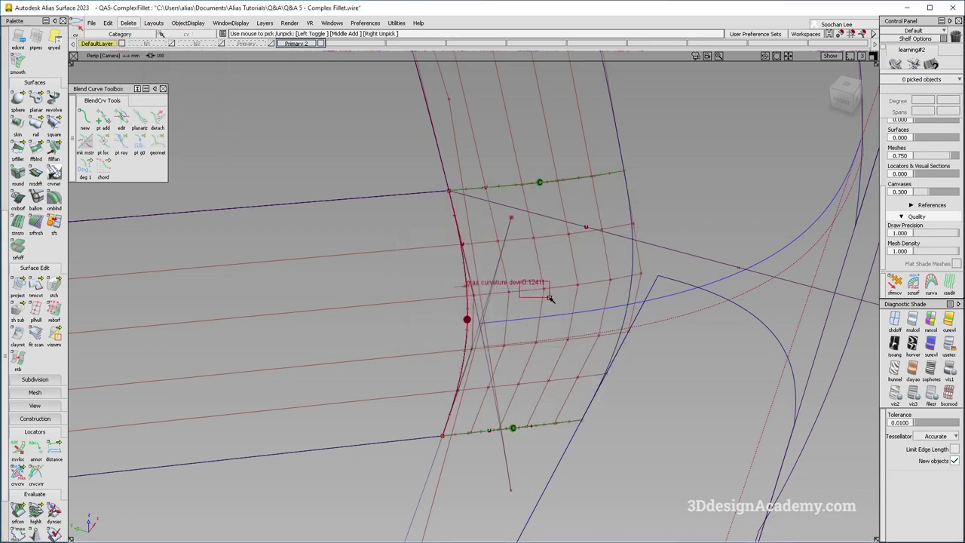
pyautogui.click(547, 292)
pyautogui.click(895, 285)
pyautogui.click(374, 360)
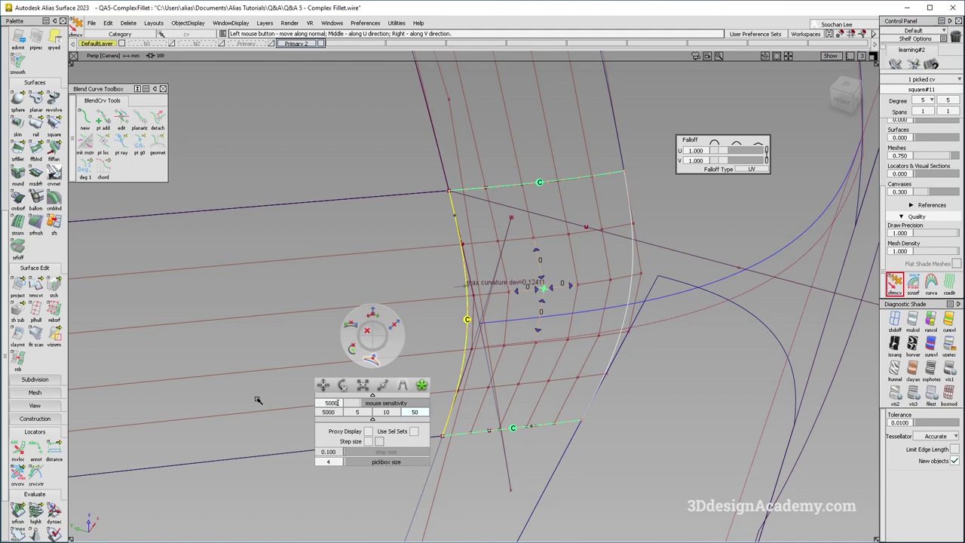
pyautogui.click(326, 385)
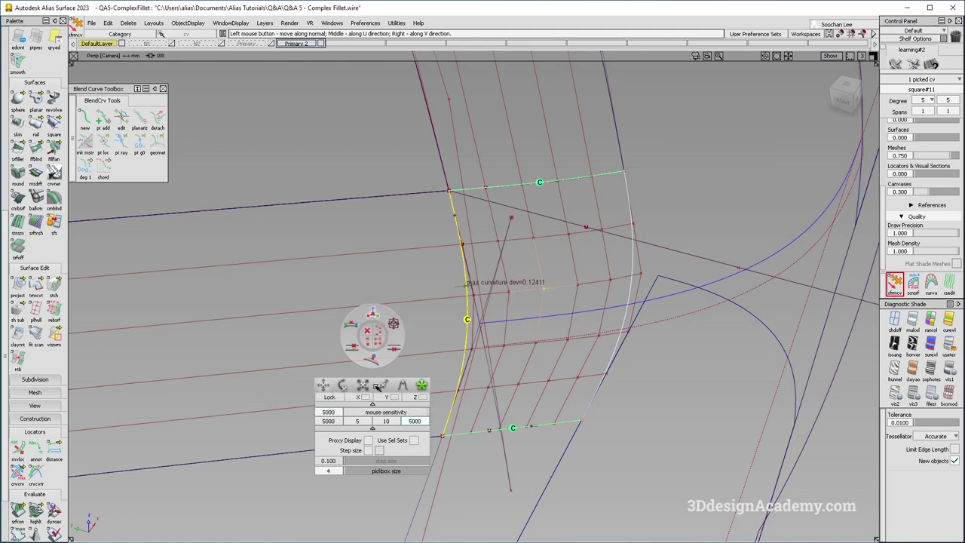
pyautogui.click(374, 362)
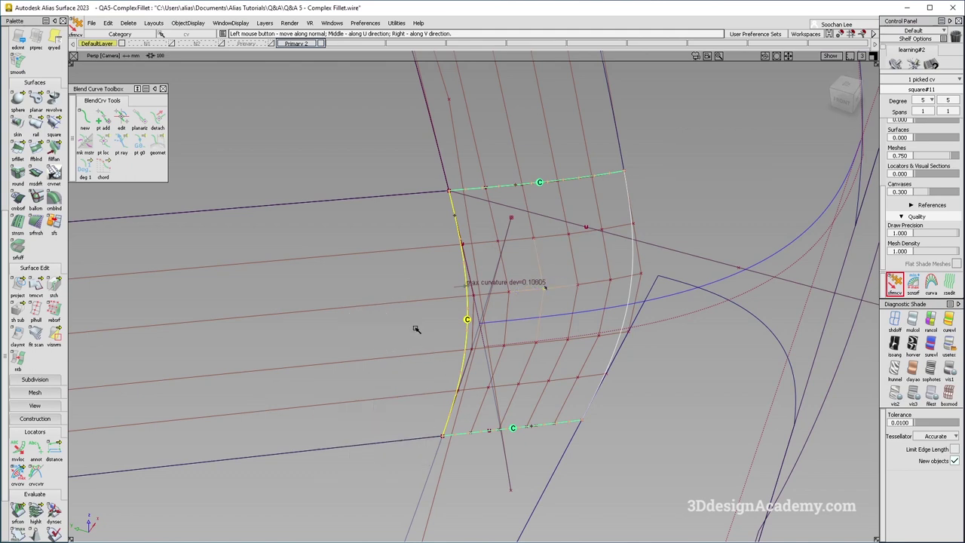
# Examine the corner from several angles and pick surface#31 and the overlapping upright fillet surfaces to identify them
pyautogui.keyDown('alt'); pyautogui.keyDown('shift'); pyautogui.moveTo(415, 330); pyautogui.dragTo(611, 385); pyautogui.keyUp('shift'); pyautogui.keyUp('alt')
pyautogui.keyDown('ctrl'); pyautogui.keyDown('shift'); pyautogui.moveTo(609, 282); pyautogui.dragTo(584, 303); pyautogui.keyUp('shift'); pyautogui.keyUp('ctrl')
pyautogui.keyDown('ctrl'); pyautogui.keyDown('shift'); pyautogui.moveTo(594, 289); pyautogui.dragTo(547, 331, button='right'); pyautogui.keyUp('shift'); pyautogui.keyUp('ctrl')
pyautogui.click(671, 360)
pyautogui.keyDown('alt'); pyautogui.keyDown('shift'); pyautogui.moveTo(672, 361); pyautogui.dragTo(607, 344, button='right'); pyautogui.keyUp('shift'); pyautogui.keyUp('alt')
pyautogui.keyDown('alt'); pyautogui.keyDown('shift'); pyautogui.moveTo(608, 345); pyautogui.dragTo(528, 326); pyautogui.keyUp('shift'); pyautogui.keyUp('alt')
pyautogui.keyDown('ctrl'); pyautogui.keyDown('shift'); pyautogui.moveTo(543, 370); pyautogui.dragTo(512, 336, button='right'); pyautogui.keyUp('shift'); pyautogui.keyUp('ctrl')
pyautogui.keyDown('alt'); pyautogui.keyDown('shift'); pyautogui.moveTo(573, 235); pyautogui.dragTo(526, 216); pyautogui.keyUp('shift'); pyautogui.keyUp('alt')
pyautogui.click(423, 258)
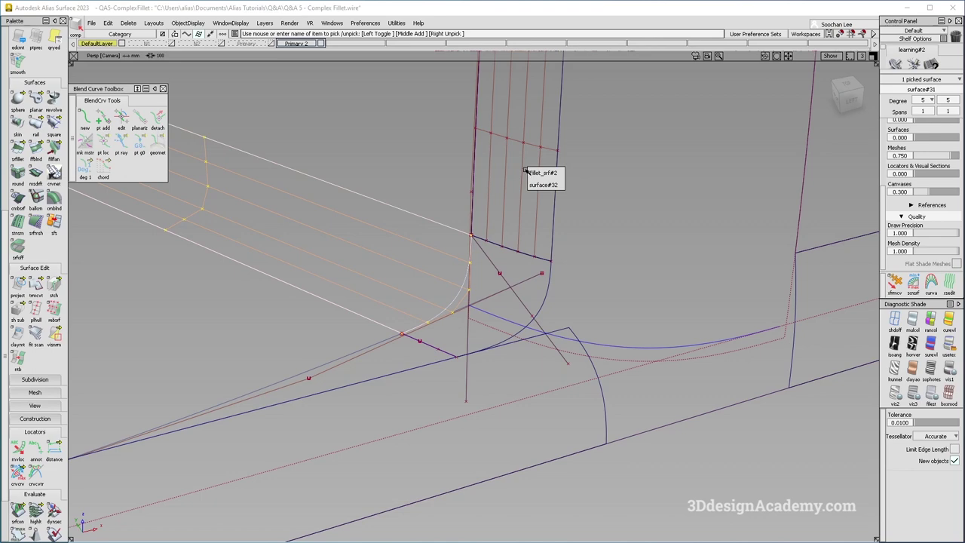
pyautogui.keyDown('alt'); pyautogui.keyDown('shift'); pyautogui.moveTo(611, 310); pyautogui.dragTo(605, 228, button='right'); pyautogui.keyUp('shift'); pyautogui.keyUp('alt')
pyautogui.click(606, 229)
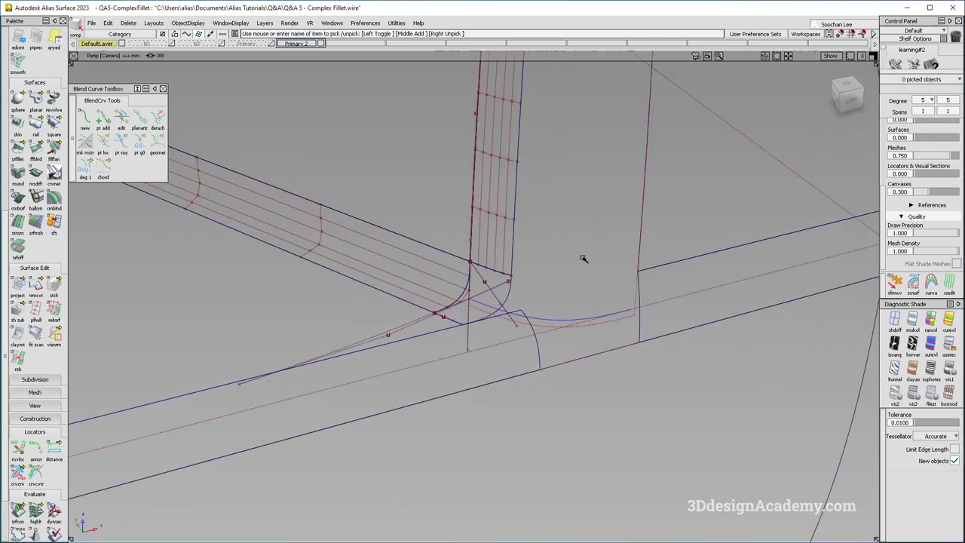
# Shade the model in multi-color and delete the upright fillet surface above the corner patch
pyautogui.click(914, 321)
pyautogui.moveTo(520, 337)
pyautogui.keyDown('alt'); pyautogui.keyDown('shift'); pyautogui.mouseDown()
pyautogui.moveTo(485, 335)
pyautogui.moveTo(474, 317)
pyautogui.mouseUp(); pyautogui.keyUp('shift'); pyautogui.keyUp('alt')
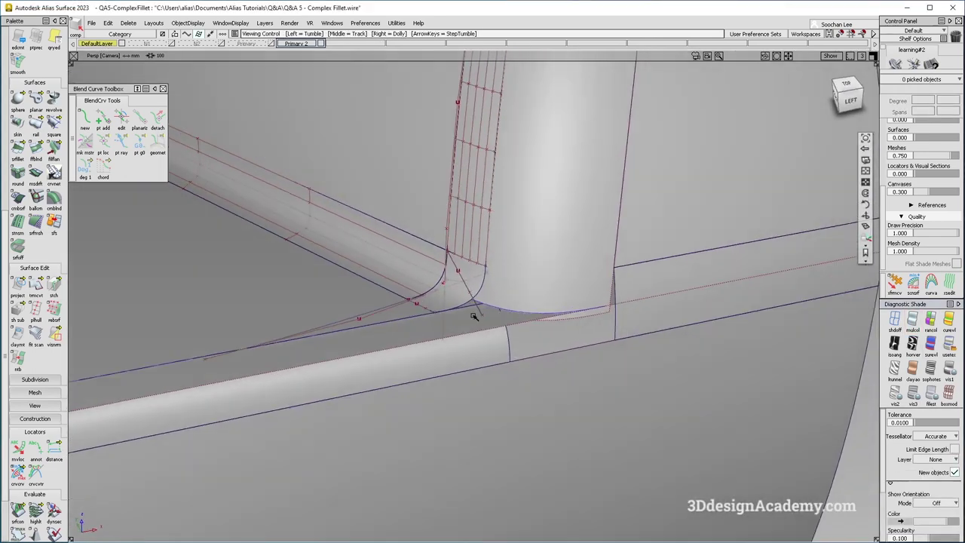
pyautogui.click(478, 207)
pyautogui.press('Delete')
pyautogui.press('Return')
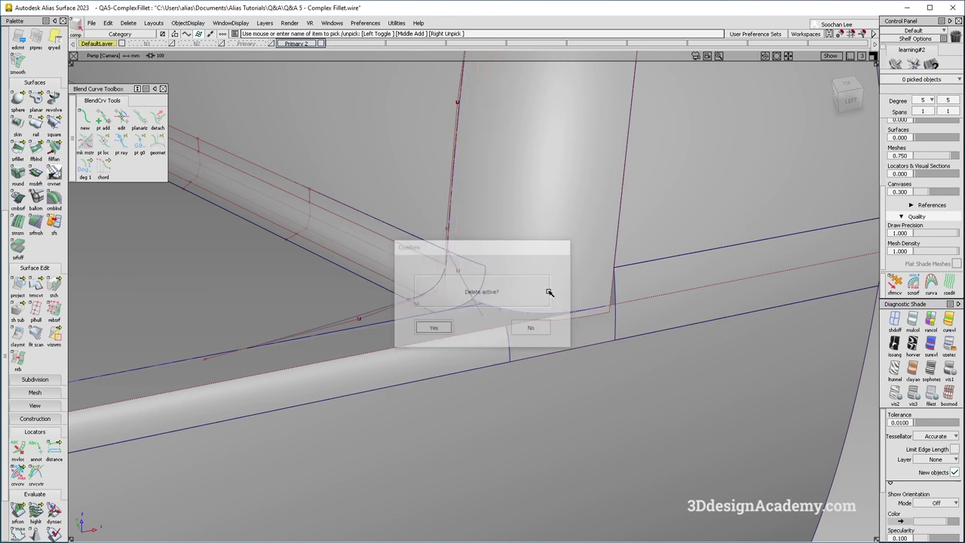
pyautogui.scroll(3, 61, 72)
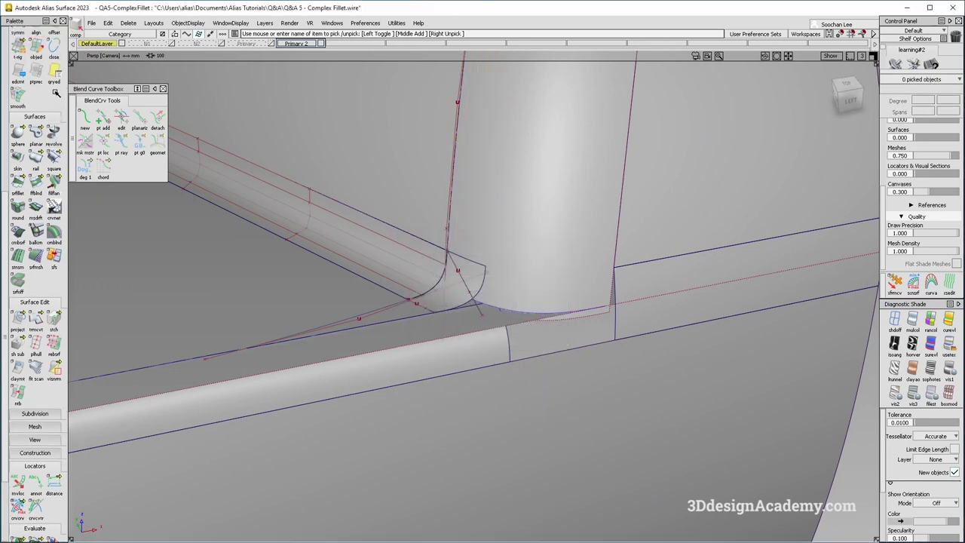
# Pull back the upright surface's lower edge with Extend so it ends at the upper edge of the lower fillet gap
pyautogui.click(53, 78)
pyautogui.click(54, 54)
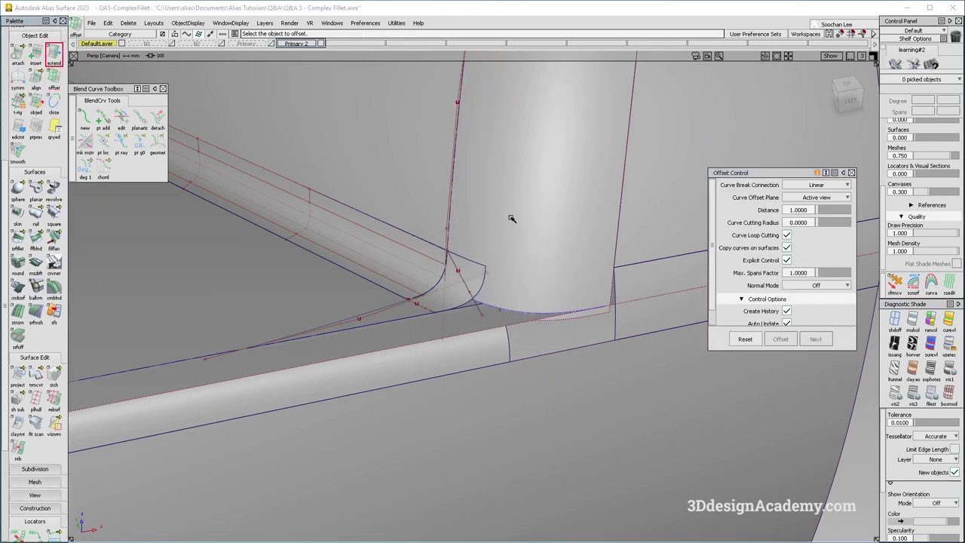
pyautogui.click(581, 319)
pyautogui.click(502, 276)
pyautogui.hotkey('ctrl', 'z')
pyautogui.keyDown('ctrl'); pyautogui.keyDown('shift'); pyautogui.moveTo(483, 345); pyautogui.dragTo(502, 265); pyautogui.keyUp('shift'); pyautogui.keyUp('ctrl')
pyautogui.keyDown('ctrl'); pyautogui.keyDown('shift'); pyautogui.moveTo(344, 385); pyautogui.dragTo(312, 194); pyautogui.keyUp('shift'); pyautogui.keyUp('ctrl')
# Check the surface continuity across the corner patch's edge with the upright surface
pyautogui.scroll(-3, 27, 494)
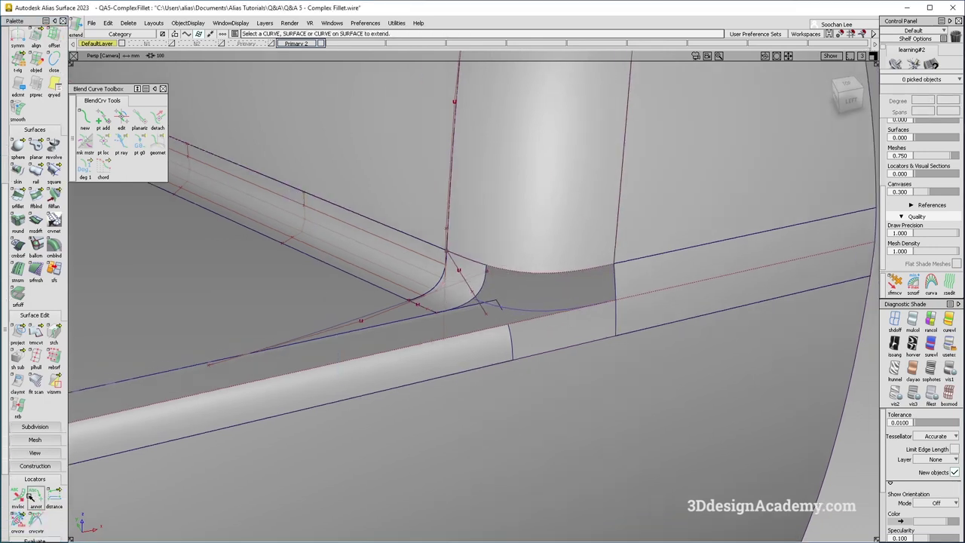
pyautogui.click(18, 490)
pyautogui.click(472, 264)
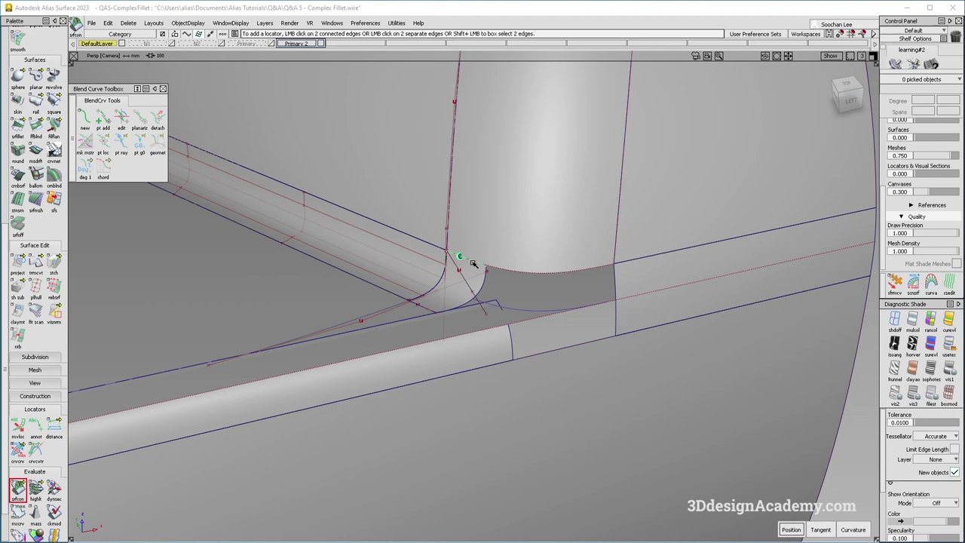
pyautogui.keyDown('alt'); pyautogui.keyDown('shift'); pyautogui.moveTo(503, 285); pyautogui.dragTo(598, 349); pyautogui.keyUp('shift'); pyautogui.keyUp('alt')
# Pick all the construction curves around the corner patch and delete them
pyautogui.keyDown('ctrl'); pyautogui.keyDown('shift'); pyautogui.moveTo(599, 349); pyautogui.dragTo(368, 373); pyautogui.keyUp('shift'); pyautogui.keyUp('ctrl')
pyautogui.keyDown('ctrl'); pyautogui.keyDown('shift'); pyautogui.moveTo(359, 288); pyautogui.dragTo(427, 332); pyautogui.keyUp('shift'); pyautogui.keyUp('ctrl')
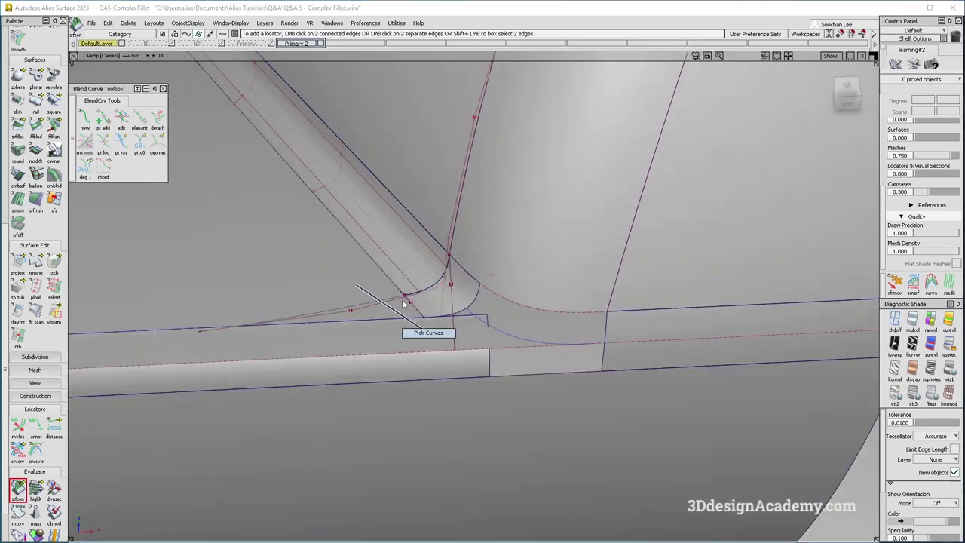
pyautogui.moveTo(367, 183); pyautogui.dragTo(684, 398)
pyautogui.press('Delete')
pyautogui.press('Return')
# Pick the fillet and neighbouring surfaces together and delete their construction history
pyautogui.keyDown('ctrl'); pyautogui.keyDown('shift'); pyautogui.moveTo(454, 243); pyautogui.dragTo(424, 260); pyautogui.keyUp('shift'); pyautogui.keyUp('ctrl')
pyautogui.click(401, 273)
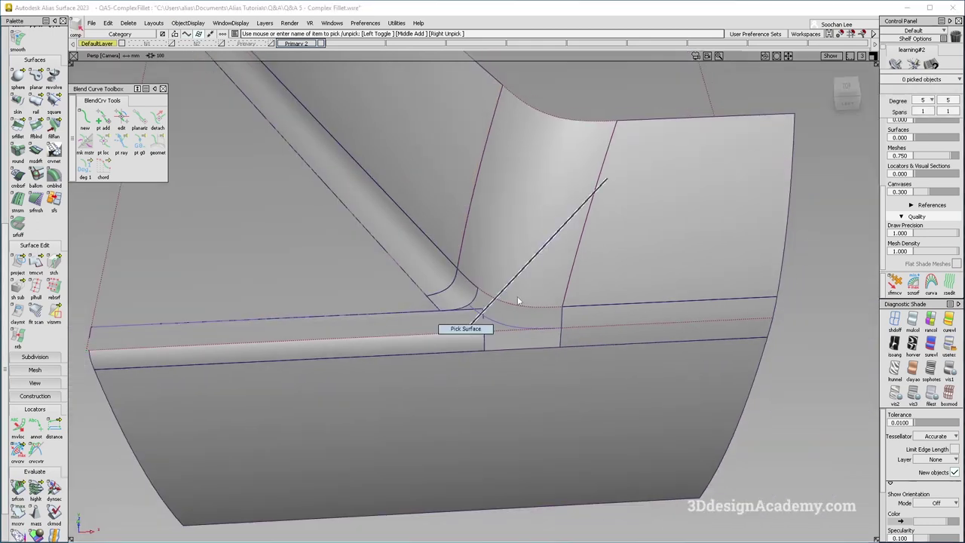
pyautogui.moveTo(517, 297); pyautogui.dragTo(178, 51)
pyautogui.click(129, 24)
pyautogui.click(132, 47)
pyautogui.click(348, 309)
pyautogui.moveTo(322, 295)
pyautogui.keyDown('alt'); pyautogui.keyDown('shift'); pyautogui.mouseDown(button='right')
pyautogui.moveTo(351, 314)
pyautogui.moveTo(365, 302)
pyautogui.mouseUp(button='right'); pyautogui.keyUp('shift'); pyautogui.keyUp('alt')
pyautogui.keyDown('alt'); pyautogui.keyDown('shift'); pyautogui.moveTo(364, 301); pyautogui.dragTo(373, 327, button='middle'); pyautogui.keyUp('shift'); pyautogui.keyUp('alt')
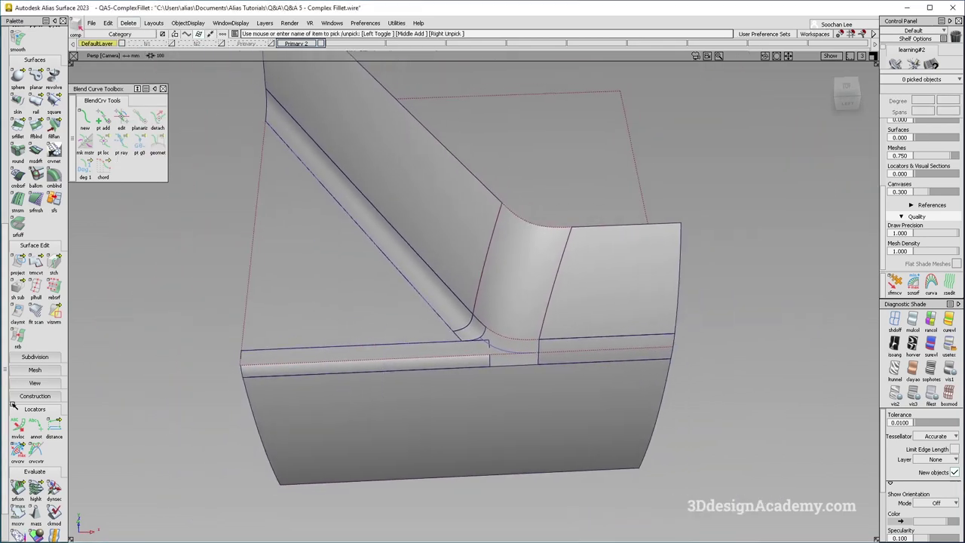
# Trim the flat base surface along its fillet curves, keeping the large region between the two fillets
pyautogui.click(36, 260)
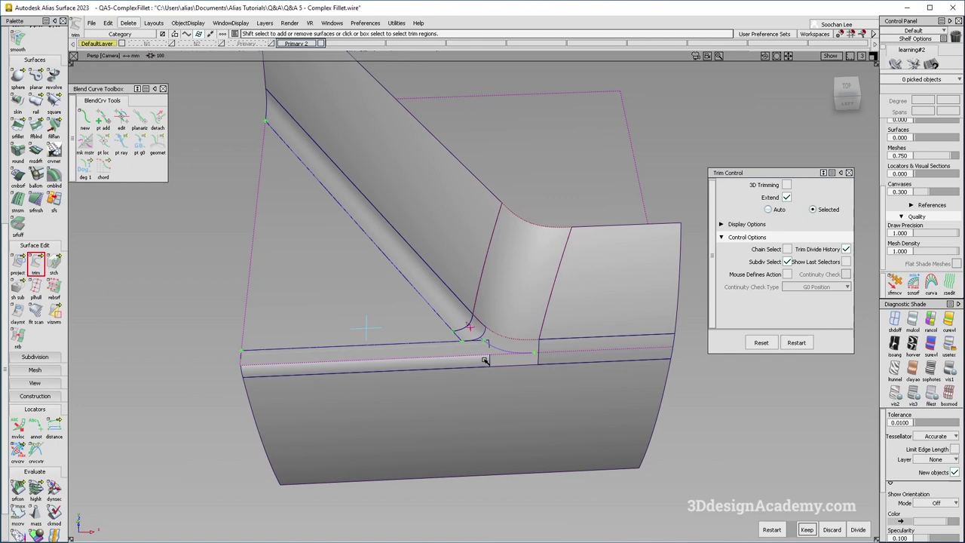
pyautogui.keyDown('alt'); pyautogui.keyDown('shift'); pyautogui.moveTo(507, 352); pyautogui.dragTo(521, 344, button='right'); pyautogui.keyUp('shift'); pyautogui.keyUp('alt')
pyautogui.keyDown('alt'); pyautogui.keyDown('shift'); pyautogui.moveTo(521, 345); pyautogui.dragTo(451, 297, button='middle'); pyautogui.keyUp('shift'); pyautogui.keyUp('alt')
pyautogui.keyDown('alt'); pyautogui.keyDown('shift'); pyautogui.moveTo(400, 299); pyautogui.dragTo(396, 294); pyautogui.keyUp('shift'); pyautogui.keyUp('alt')
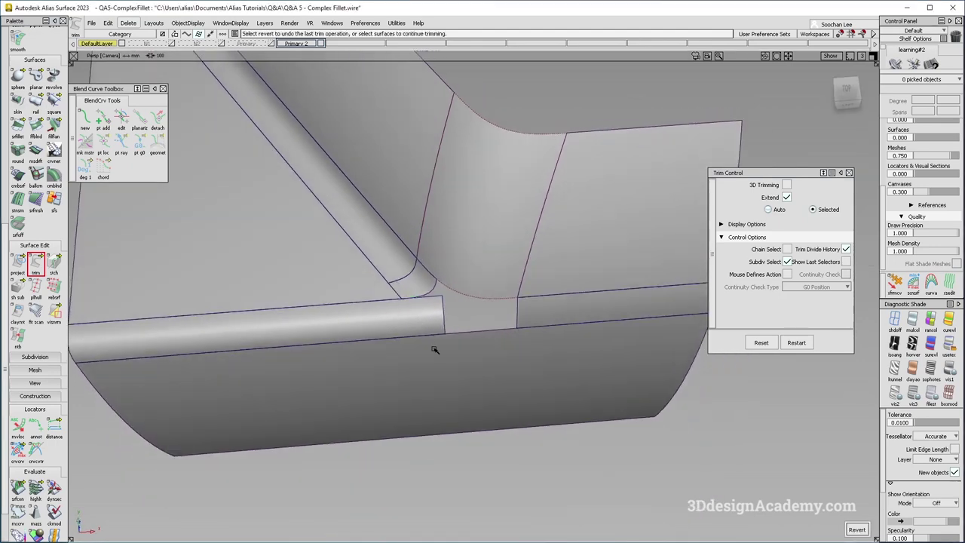
pyautogui.keyDown('alt'); pyautogui.keyDown('shift'); pyautogui.moveTo(424, 325); pyautogui.dragTo(444, 322, button='right'); pyautogui.keyUp('shift'); pyautogui.keyUp('alt')
pyautogui.keyDown('ctrl'); pyautogui.keyDown('shift'); pyautogui.moveTo(443, 323); pyautogui.dragTo(352, 289); pyautogui.keyUp('shift'); pyautogui.keyUp('ctrl')
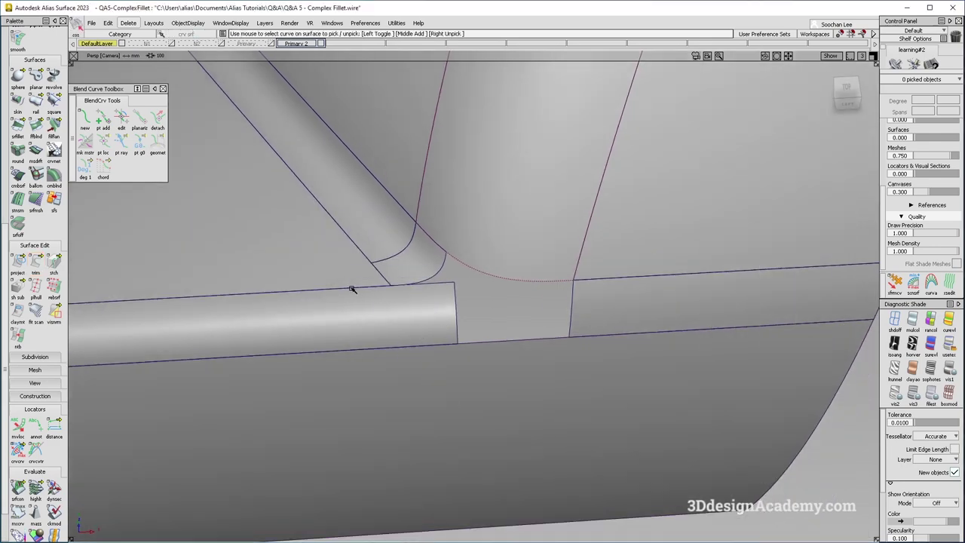
# Draw an edit-point curve in the top view from the fillet corner diagonally across the lower fillet to its outer edge
pyautogui.keyDown('ctrl'); pyautogui.keyDown('shift'); pyautogui.moveTo(430, 394); pyautogui.dragTo(368, 265); pyautogui.keyUp('shift'); pyautogui.keyUp('ctrl')
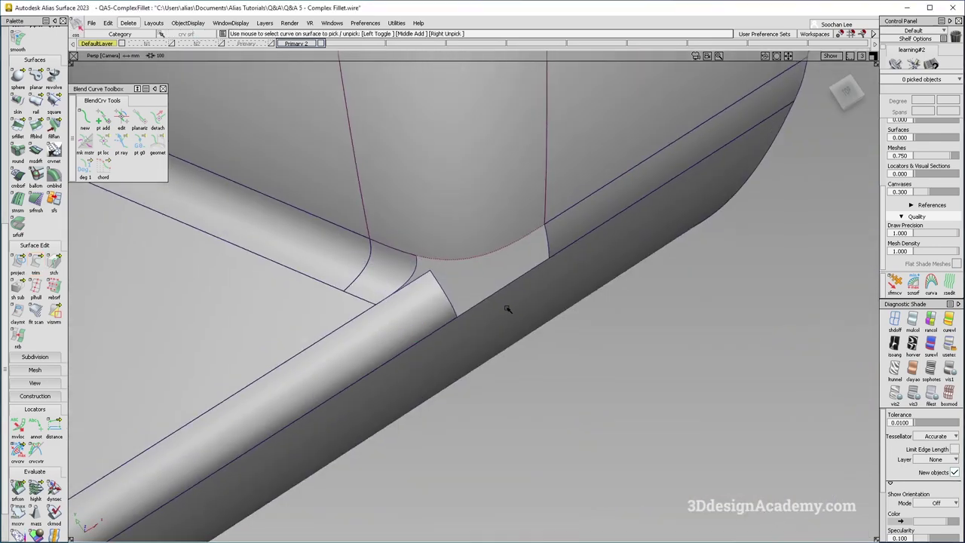
pyautogui.press('F5')
pyautogui.keyDown('alt'); pyautogui.keyDown('shift'); pyautogui.moveTo(496, 285); pyautogui.dragTo(579, 260, button='right'); pyautogui.keyUp('shift'); pyautogui.keyUp('alt')
pyautogui.keyDown('ctrl'); pyautogui.keyDown('shift'); pyautogui.moveTo(402, 372); pyautogui.dragTo(293, 133); pyautogui.keyUp('shift'); pyautogui.keyUp('ctrl')
pyautogui.scroll(7, 38, 124)
pyautogui.scroll(5, 39, 117)
pyautogui.click(35, 56)
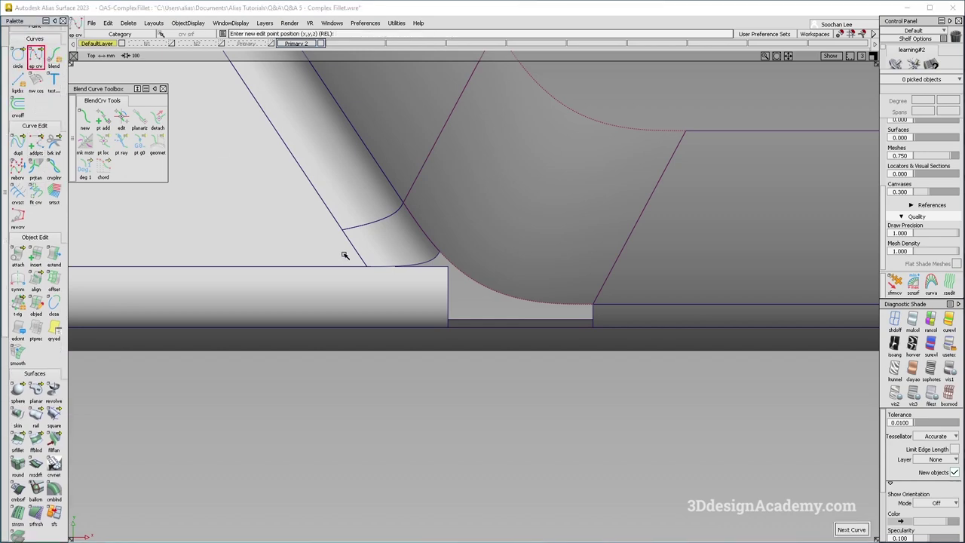
pyautogui.click(364, 264)
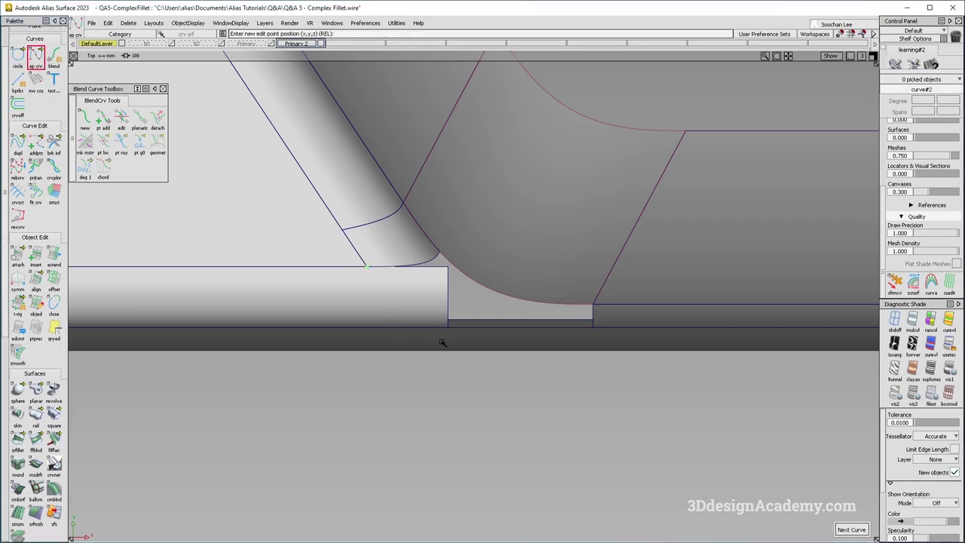
pyautogui.press('F8')
pyautogui.keyDown('alt'); pyautogui.keyDown('shift'); pyautogui.moveTo(429, 338); pyautogui.dragTo(375, 392); pyautogui.keyUp('shift'); pyautogui.keyUp('alt')
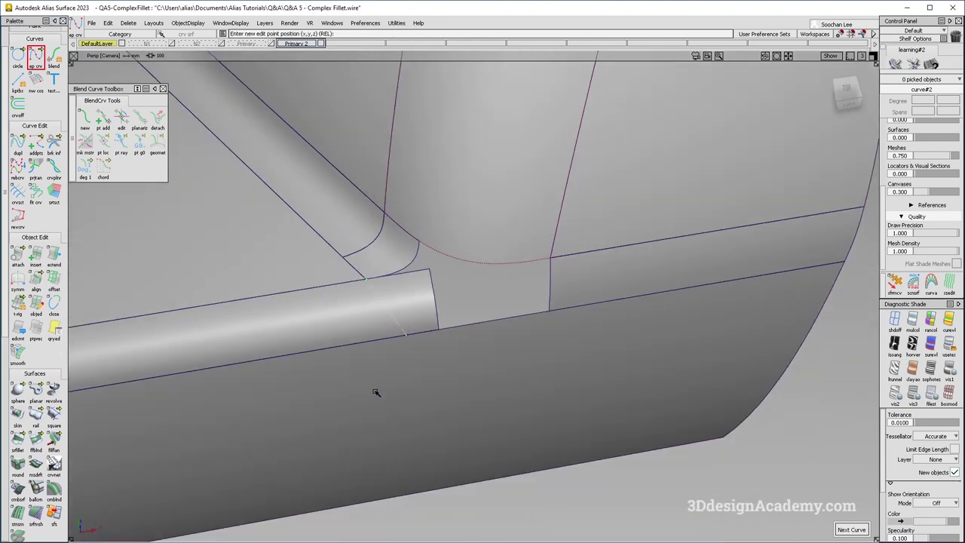
# Try to build a Monorail surface from the diagonal curve, using one generation curve and one rail curve
pyautogui.click(39, 417)
pyautogui.click(779, 219)
pyautogui.keyDown('alt'); pyautogui.keyDown('shift'); pyautogui.moveTo(369, 334); pyautogui.dragTo(383, 307); pyautogui.keyUp('shift'); pyautogui.keyUp('alt')
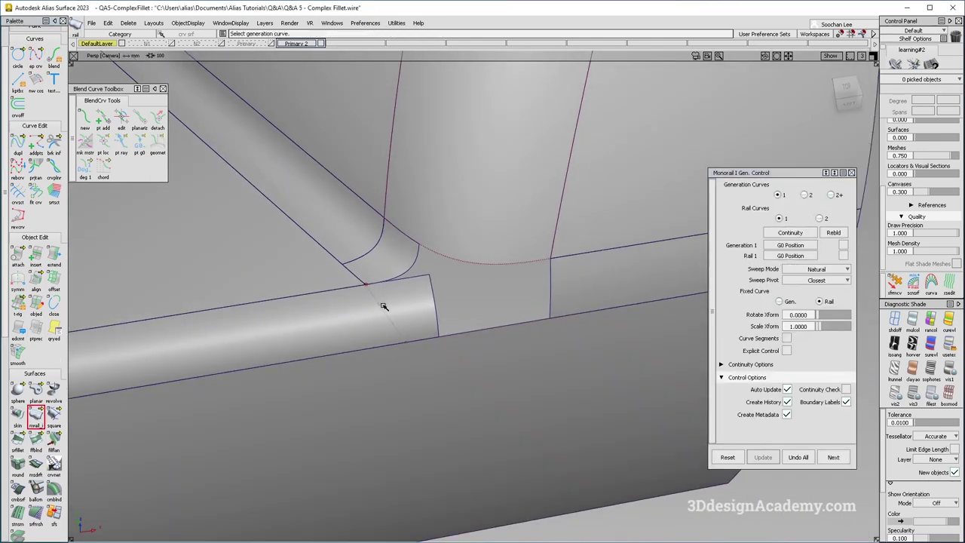
pyautogui.click(360, 279)
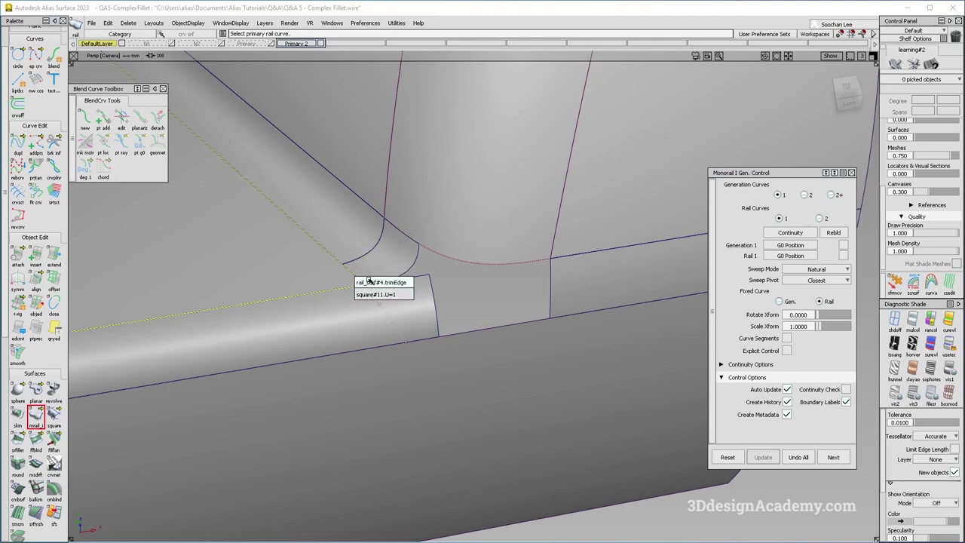
pyautogui.click(368, 283)
pyautogui.keyDown('alt'); pyautogui.keyDown('shift'); pyautogui.moveTo(382, 336); pyautogui.dragTo(481, 243); pyautogui.keyUp('shift'); pyautogui.keyUp('alt')
pyautogui.hotkey('ctrl', 'z')
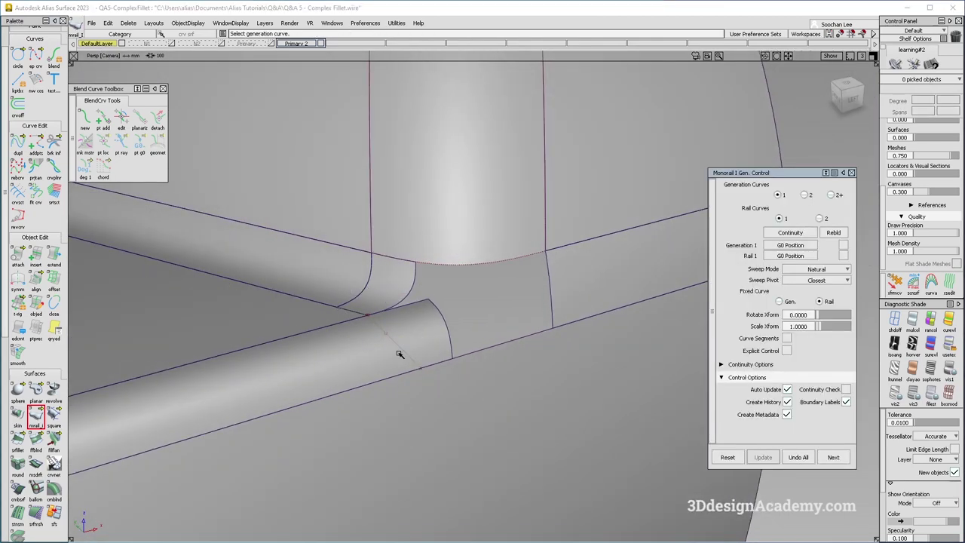
# Turn off the shading and set the Monorail surface's sweep mode to Parallel
pyautogui.press('q')
pyautogui.click(896, 319)
pyautogui.click(389, 361)
pyautogui.click(830, 222)
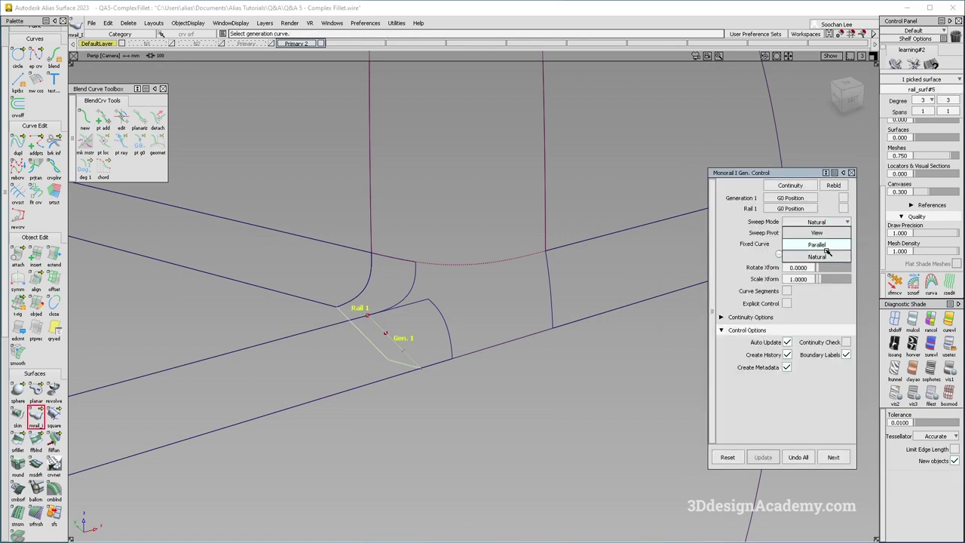
pyautogui.click(827, 246)
pyautogui.keyDown('alt'); pyautogui.keyDown('shift'); pyautogui.moveTo(347, 328); pyautogui.dragTo(366, 342); pyautogui.keyUp('shift'); pyautogui.keyUp('alt')
pyautogui.press('Escape')
# Extend the Monorail surface past the diagonal curve and inspect it in multi-color shading
pyautogui.click(55, 254)
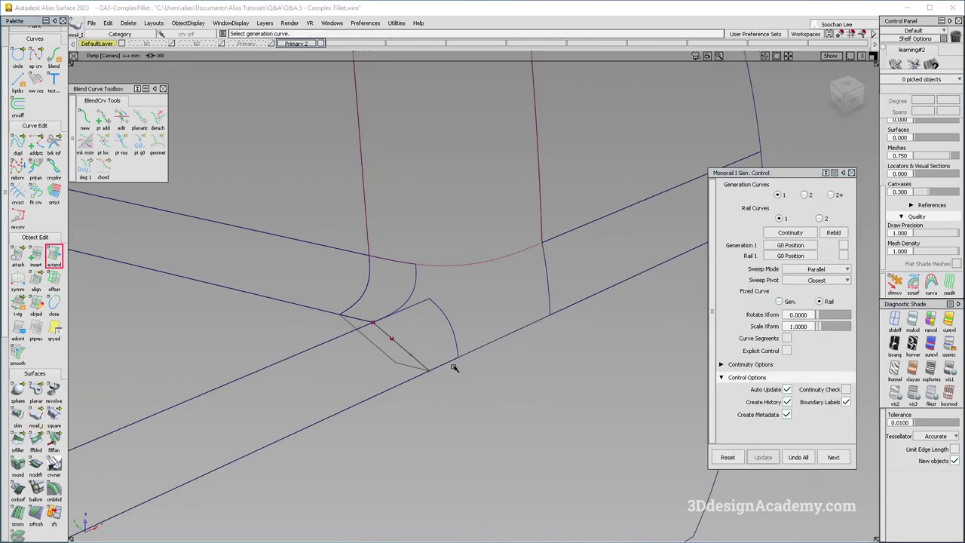
pyautogui.click(406, 351)
pyautogui.click(423, 359)
pyautogui.press('Return')
pyautogui.moveTo(517, 385); pyautogui.dragTo(670, 357)
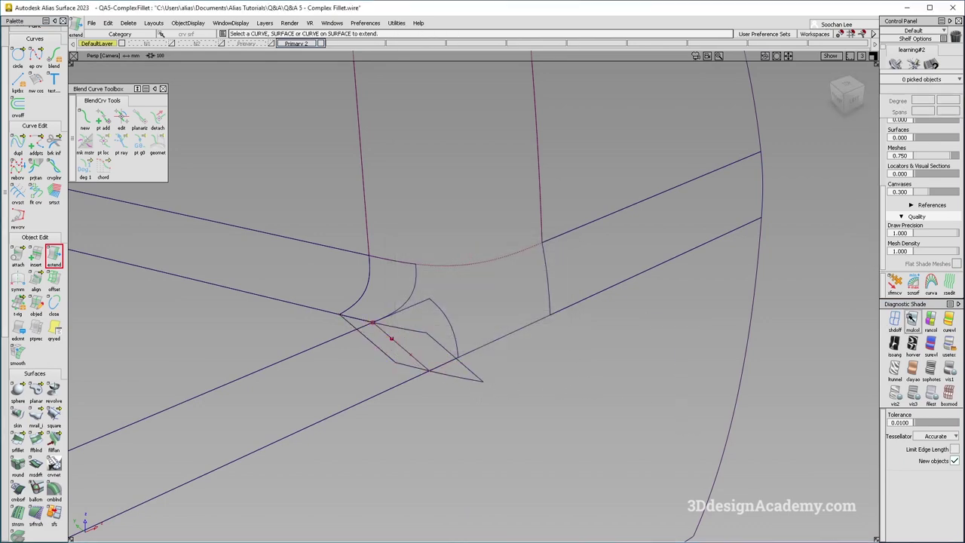
pyautogui.click(913, 322)
pyautogui.moveTo(408, 344)
pyautogui.keyDown('alt'); pyautogui.keyDown('shift'); pyautogui.mouseDown()
pyautogui.moveTo(327, 301)
pyautogui.moveTo(205, 274)
pyautogui.moveTo(253, 311)
pyautogui.mouseUp(); pyautogui.keyUp('shift'); pyautogui.keyUp('alt')
pyautogui.keyDown('alt'); pyautogui.keyDown('shift'); pyautogui.moveTo(437, 387); pyautogui.dragTo(455, 427); pyautogui.keyUp('shift'); pyautogui.keyUp('alt')
pyautogui.keyDown('ctrl'); pyautogui.keyDown('shift'); pyautogui.moveTo(361, 309); pyautogui.dragTo(320, 307); pyautogui.keyUp('shift'); pyautogui.keyUp('ctrl')
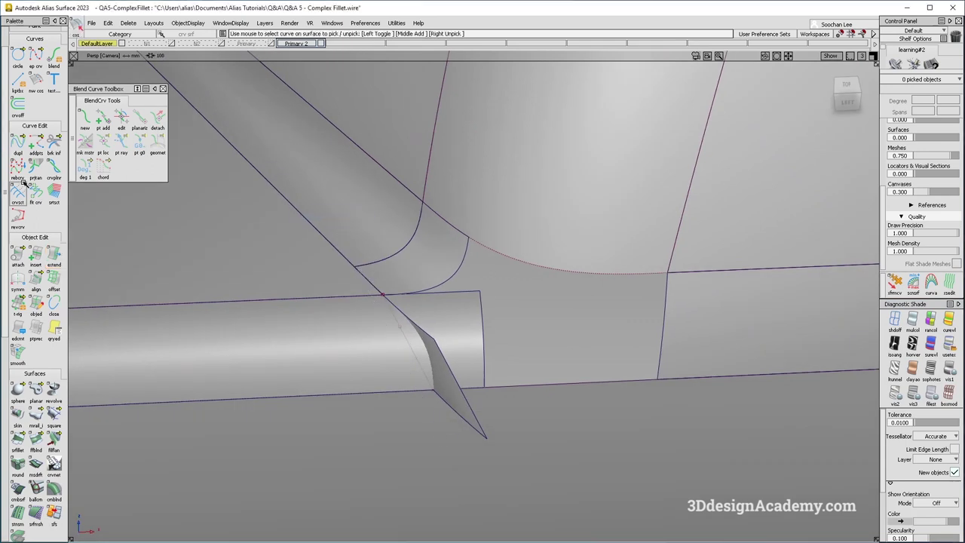
# Delete the extended Monorail surface while keeping the diagonal curve
pyautogui.click(55, 256)
pyautogui.keyDown('alt'); pyautogui.keyDown('shift'); pyautogui.moveTo(465, 375); pyautogui.dragTo(398, 344); pyautogui.keyUp('shift'); pyautogui.keyUp('alt')
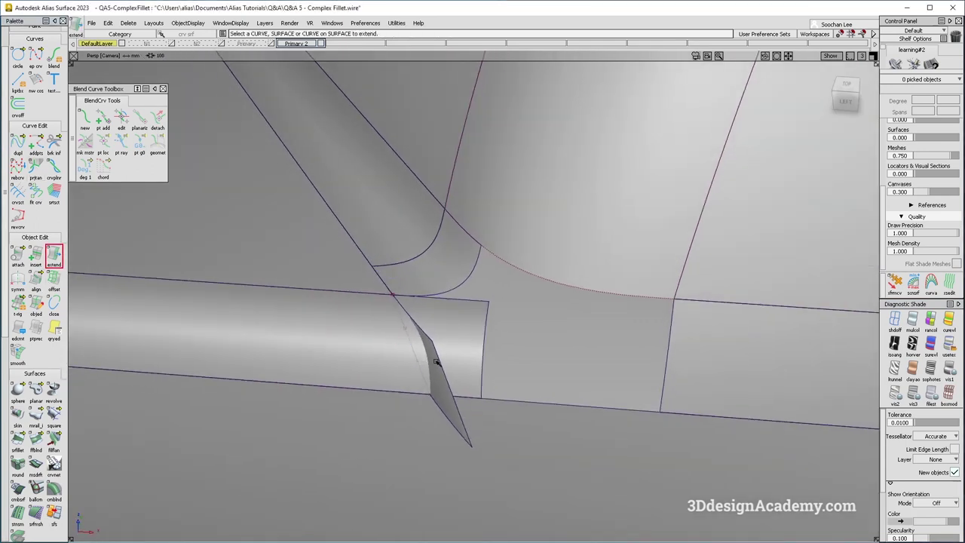
pyautogui.keyDown('ctrl'); pyautogui.keyDown('shift'); pyautogui.moveTo(471, 331); pyautogui.dragTo(439, 377); pyautogui.keyUp('shift'); pyautogui.keyUp('ctrl')
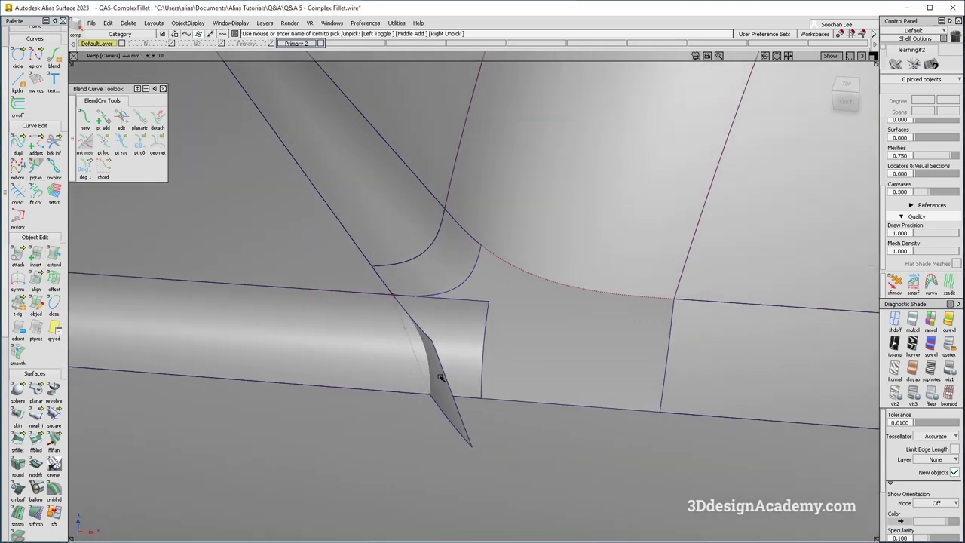
pyautogui.click(440, 379)
pyautogui.press('Delete')
pyautogui.press('Return')
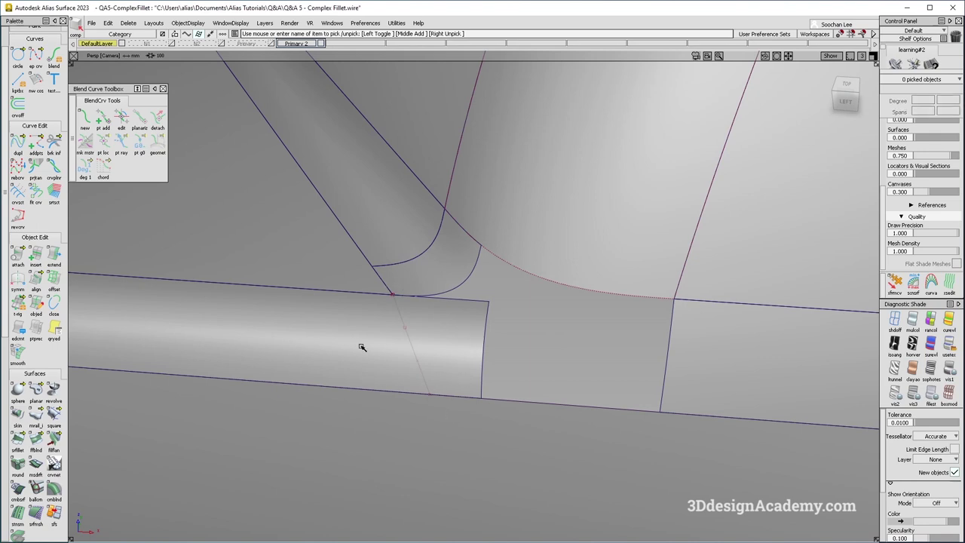
# Stretch the diagonal curve so its lower end slides along the lower fillet's outer edge toward the fillet's open end
pyautogui.moveTo(37, 145); pyautogui.dragTo(74, 145)
pyautogui.click(894, 320)
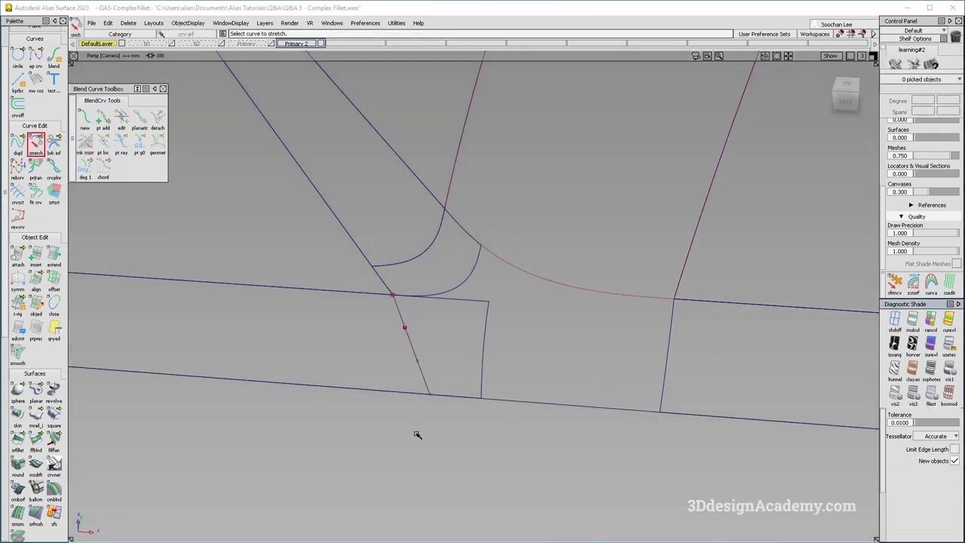
pyautogui.click(427, 389)
pyautogui.click(440, 416)
pyautogui.moveTo(389, 416)
pyautogui.keyDown('alt'); pyautogui.keyDown('shift'); pyautogui.mouseDown()
pyautogui.moveTo(380, 367)
pyautogui.moveTo(386, 418)
pyautogui.mouseUp(); pyautogui.keyUp('shift'); pyautogui.keyUp('alt')
pyautogui.keyDown('ctrl'); pyautogui.keyDown('shift'); pyautogui.moveTo(388, 423); pyautogui.dragTo(299, 236); pyautogui.keyUp('shift'); pyautogui.keyUp('ctrl')
# Build a Parallel-sweep Monorail surface from the stretched curve along the corner patch edge square#11.U=1
pyautogui.click(43, 417)
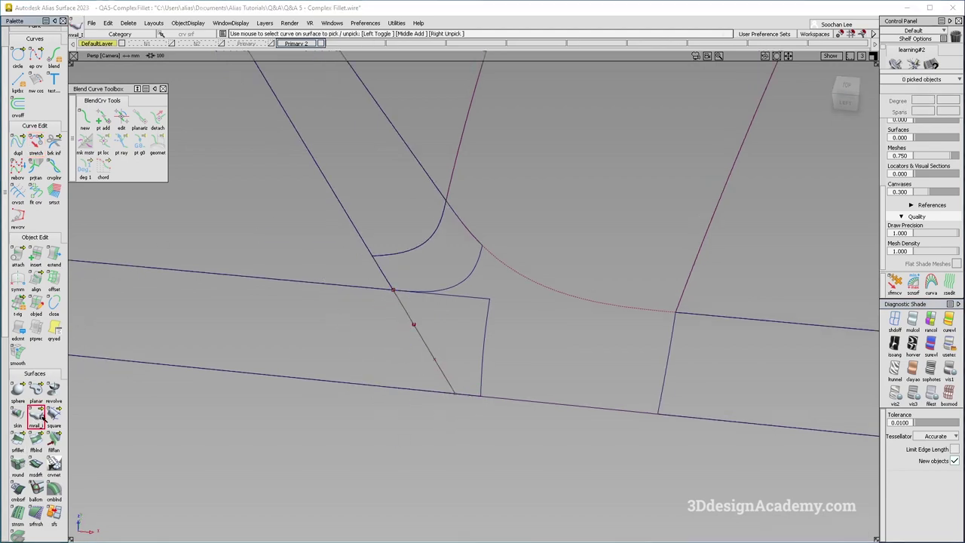
pyautogui.click(400, 317)
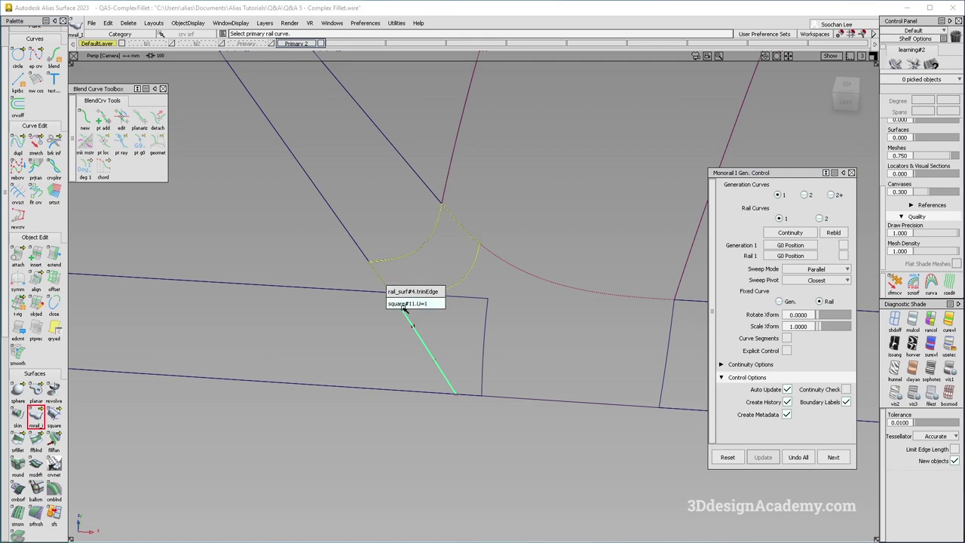
pyautogui.click(402, 293)
pyautogui.keyDown('alt'); pyautogui.keyDown('shift'); pyautogui.moveTo(404, 297); pyautogui.dragTo(425, 287); pyautogui.keyUp('shift'); pyautogui.keyUp('alt')
pyautogui.keyDown('ctrl'); pyautogui.keyDown('shift'); pyautogui.moveTo(450, 390); pyautogui.dragTo(448, 340); pyautogui.keyUp('shift'); pyautogui.keyUp('ctrl')
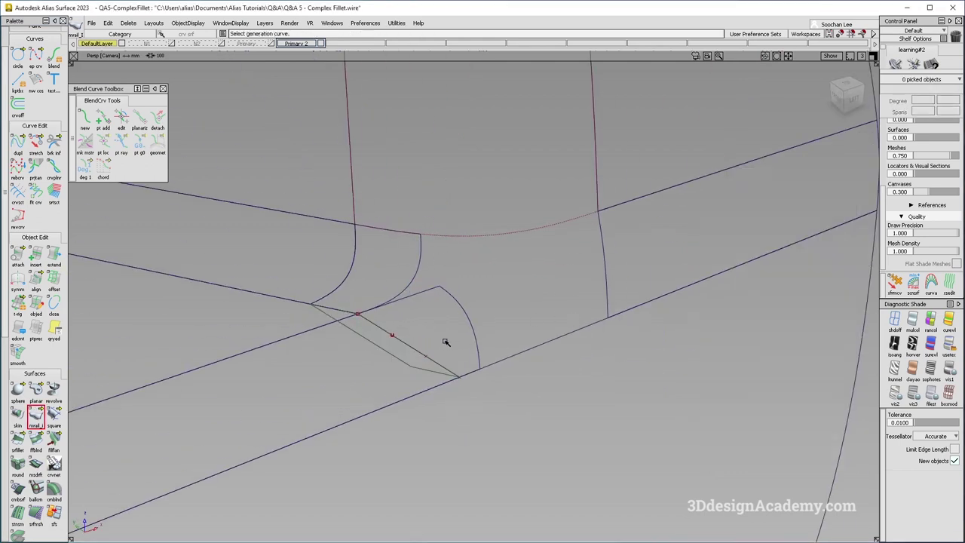
# Extend the Monorail surface in Extrapolate mode past the diagonal curve and beyond its upper edge, by about 4.7 mm there
pyautogui.doubleClick(53, 256)
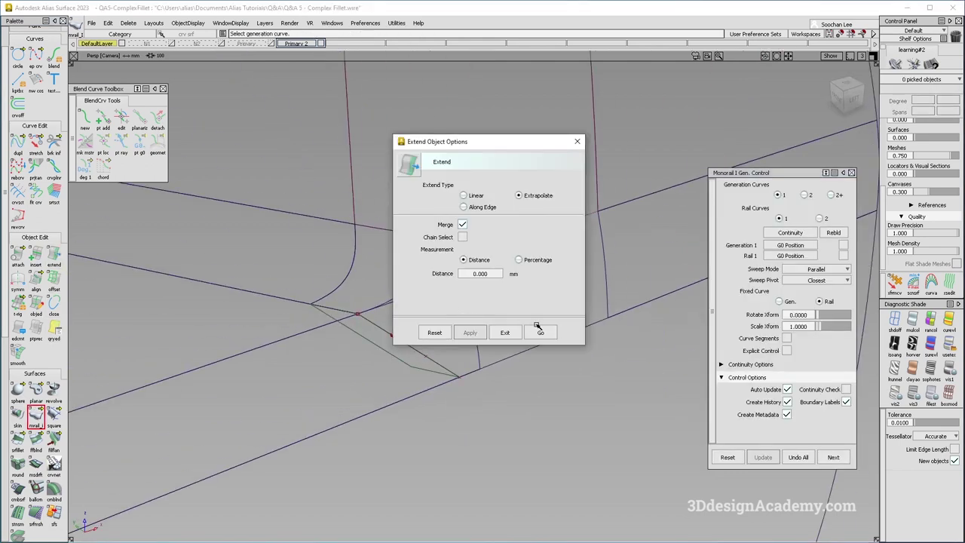
pyautogui.click(542, 333)
pyautogui.click(419, 346)
pyautogui.click(434, 333)
pyautogui.moveTo(454, 325)
pyautogui.mouseDown()
pyautogui.moveTo(468, 334)
pyautogui.moveTo(465, 313)
pyautogui.mouseUp()
pyautogui.click(911, 322)
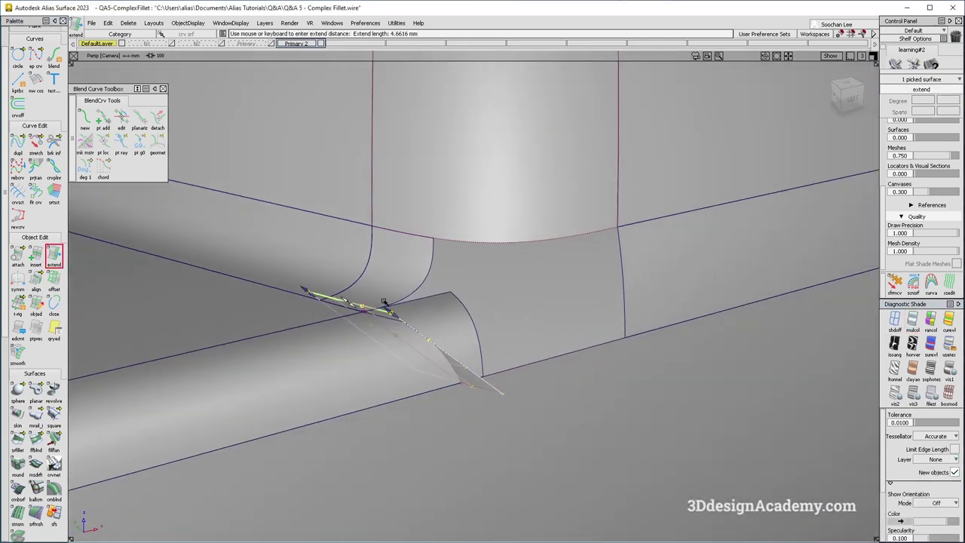
pyautogui.keyDown('alt'); pyautogui.keyDown('shift'); pyautogui.moveTo(456, 353); pyautogui.dragTo(359, 312); pyautogui.keyUp('shift'); pyautogui.keyUp('alt')
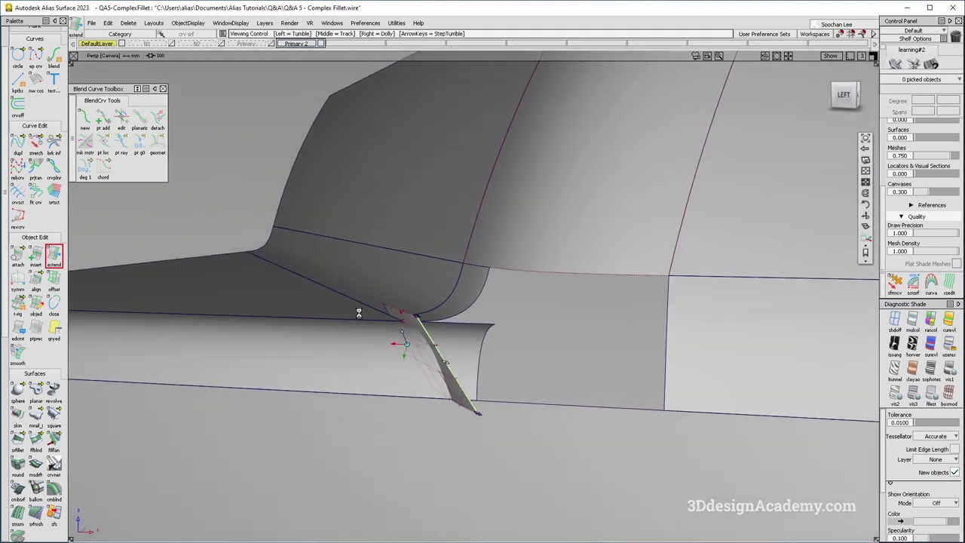
pyautogui.moveTo(476, 362)
pyautogui.keyDown('alt'); pyautogui.keyDown('shift'); pyautogui.mouseDown()
pyautogui.moveTo(464, 351)
pyautogui.moveTo(415, 377)
pyautogui.moveTo(432, 403)
pyautogui.moveTo(451, 362)
pyautogui.moveTo(489, 333)
pyautogui.moveTo(476, 342)
pyautogui.moveTo(519, 343)
pyautogui.mouseUp(); pyautogui.keyUp('shift'); pyautogui.keyUp('alt')
pyautogui.click(482, 346)
# Intersect the extended Monorail surface with the lower fillet to create a curve on surface
pyautogui.keyDown('ctrl'); pyautogui.keyDown('shift'); pyautogui.moveTo(389, 435); pyautogui.dragTo(329, 294); pyautogui.keyUp('shift'); pyautogui.keyUp('ctrl')
pyautogui.scroll(-2, 23, 460)
pyautogui.scroll(-2, 23, 460)
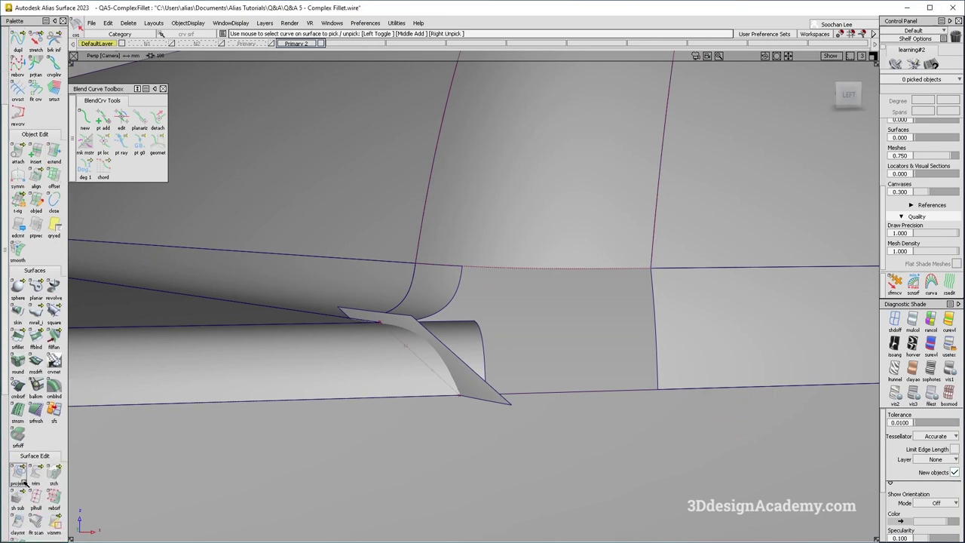
pyautogui.moveTo(20, 473); pyautogui.dragTo(56, 475)
pyautogui.keyDown('alt'); pyautogui.keyDown('shift'); pyautogui.moveTo(481, 369); pyautogui.dragTo(488, 397); pyautogui.keyUp('shift'); pyautogui.keyUp('alt')
pyautogui.click(471, 383)
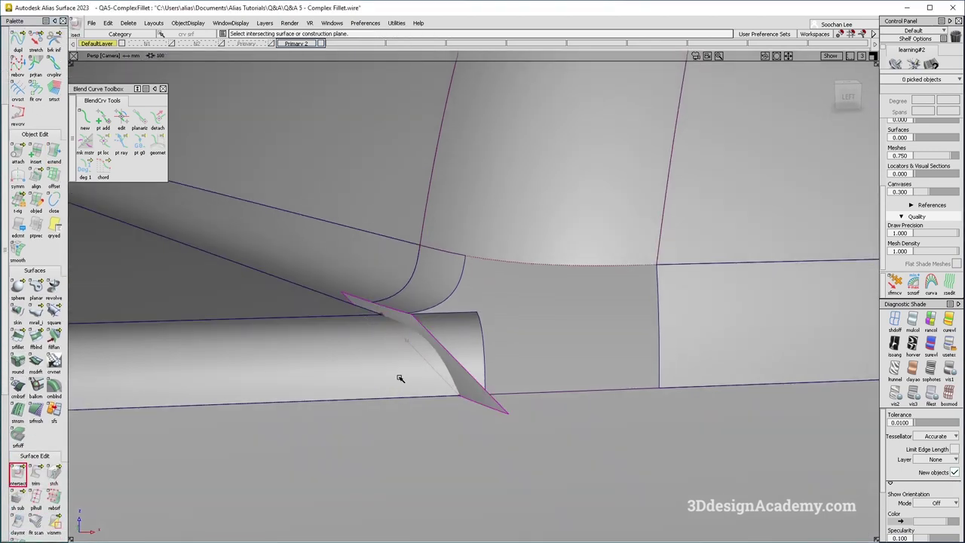
pyautogui.click(400, 379)
pyautogui.keyDown('alt'); pyautogui.keyDown('shift'); pyautogui.moveTo(401, 381); pyautogui.dragTo(411, 422); pyautogui.keyUp('shift'); pyautogui.keyUp('alt')
# Delete the Monorail cutting surface that crosses the lower fillet
pyautogui.keyDown('ctrl'); pyautogui.keyDown('shift'); pyautogui.moveTo(483, 345); pyautogui.dragTo(459, 387); pyautogui.keyUp('shift'); pyautogui.keyUp('ctrl')
pyautogui.click(470, 376)
pyautogui.press('Delete')
pyautogui.press('Return')
# Convert the lower fillet with Trim Convert, keeping the long region that ends at the diagonal intersection curve
pyautogui.moveTo(36, 473); pyautogui.dragTo(90, 475)
pyautogui.click(381, 350)
pyautogui.click(388, 346)
pyautogui.press('space')
pyautogui.keyDown('alt'); pyautogui.keyDown('shift'); pyautogui.moveTo(283, 387); pyautogui.dragTo(384, 382, button='right'); pyautogui.keyUp('shift'); pyautogui.keyUp('alt')
pyautogui.moveTo(384, 382)
pyautogui.keyDown('alt'); pyautogui.keyDown('shift'); pyautogui.mouseDown()
pyautogui.moveTo(291, 351)
pyautogui.moveTo(315, 397)
pyautogui.mouseUp(); pyautogui.keyUp('shift'); pyautogui.keyUp('alt')
# Create the layer L5, assign the leftover lower fillet geometry to it and hide the layer
pyautogui.keyDown('ctrl'); pyautogui.keyDown('shift'); pyautogui.moveTo(463, 411); pyautogui.dragTo(458, 350); pyautogui.keyUp('shift'); pyautogui.keyUp('ctrl')
pyautogui.click(435, 349)
pyautogui.click(270, 24)
pyautogui.click(333, 40)
pyautogui.moveTo(341, 46); pyautogui.dragTo(347, 56)
pyautogui.click(371, 44)
# Align the converted lower fillet's upper edge to the adjoining flat surface at G2 with the Edge alignment type
pyautogui.keyDown('alt'); pyautogui.keyDown('shift'); pyautogui.moveTo(366, 353); pyautogui.dragTo(368, 384); pyautogui.keyUp('shift'); pyautogui.keyUp('alt')
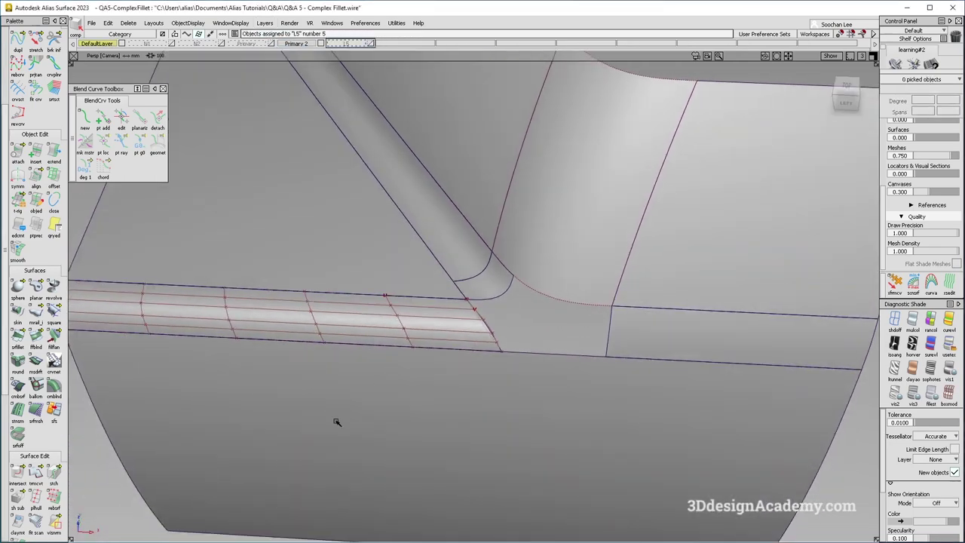
pyautogui.click(36, 178)
pyautogui.click(357, 295)
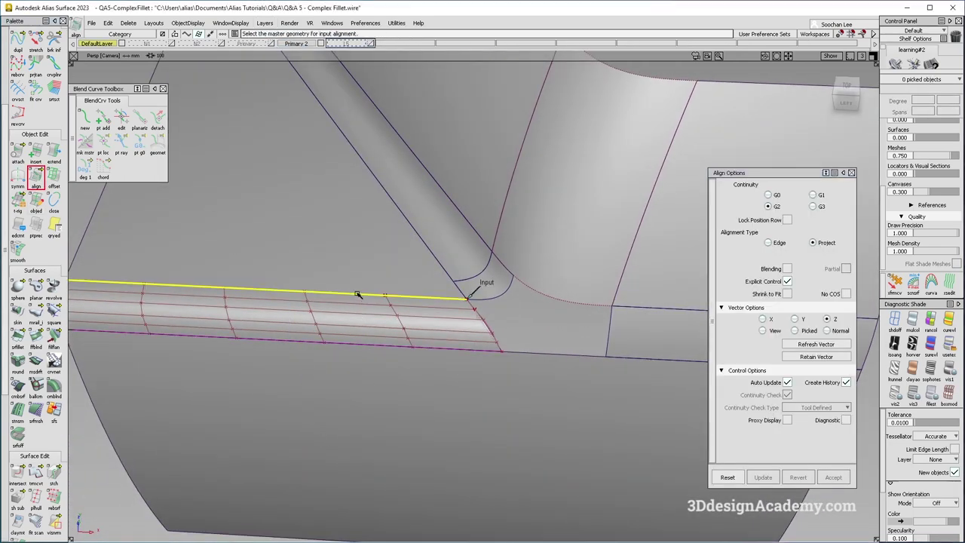
pyautogui.click(358, 295)
pyautogui.click(770, 242)
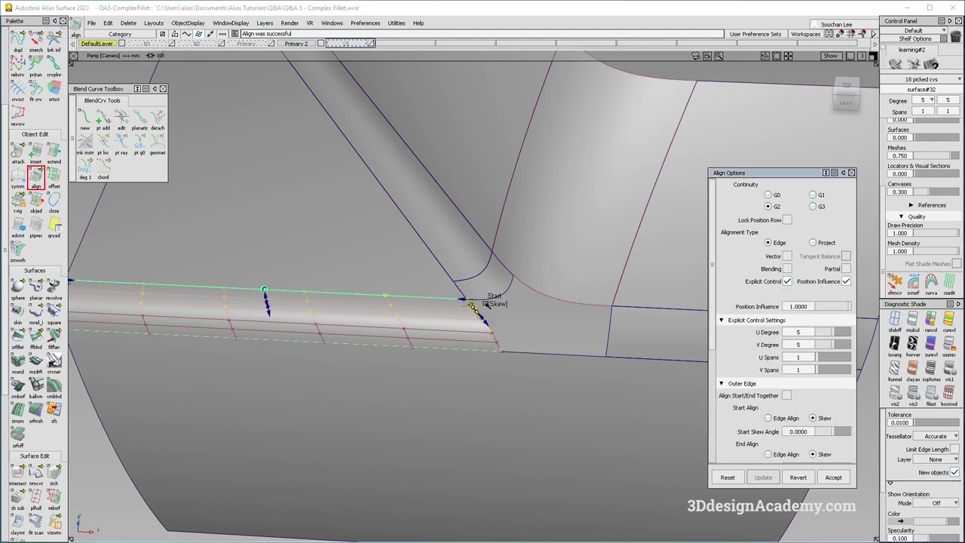
# Align the converted lower fillet's lower edge to the adjoining surface below at G2 with Edge alignment and Partial enabled
pyautogui.keyDown('alt'); pyautogui.keyDown('shift'); pyautogui.moveTo(491, 358); pyautogui.dragTo(483, 317); pyautogui.keyUp('shift'); pyautogui.keyUp('alt')
pyautogui.keyDown('alt'); pyautogui.keyDown('shift'); pyautogui.moveTo(482, 317); pyautogui.dragTo(466, 291, button='right'); pyautogui.keyUp('shift'); pyautogui.keyUp('alt')
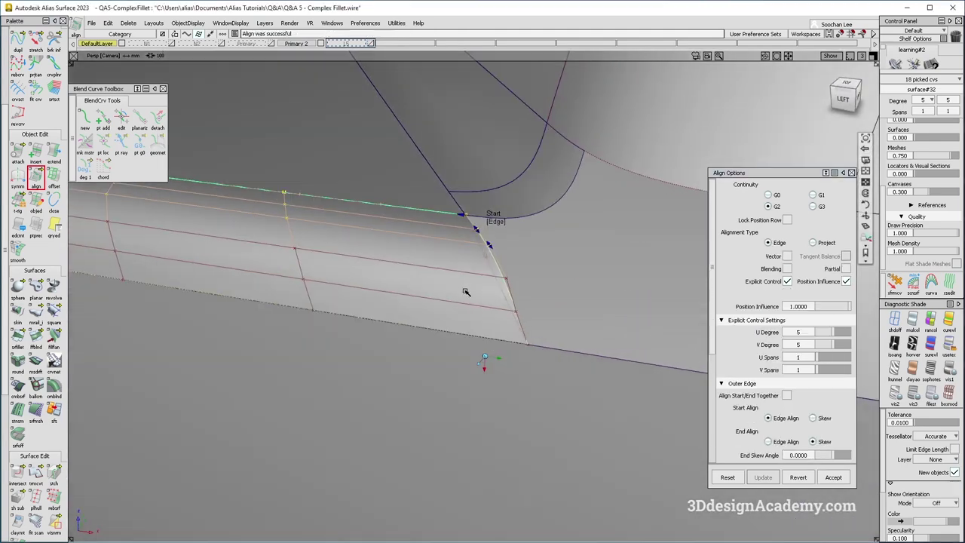
pyautogui.click(491, 309)
pyautogui.click(489, 337)
pyautogui.click(488, 337)
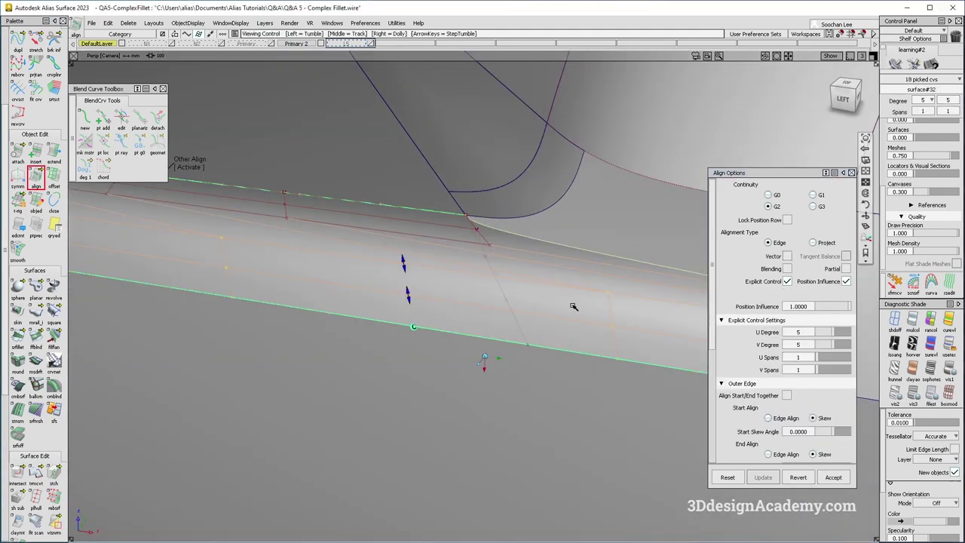
pyautogui.keyDown('alt'); pyautogui.keyDown('shift'); pyautogui.moveTo(573, 306); pyautogui.dragTo(589, 301); pyautogui.keyUp('shift'); pyautogui.keyUp('alt')
pyautogui.click(844, 270)
pyautogui.keyDown('alt'); pyautogui.keyDown('shift'); pyautogui.moveTo(534, 345); pyautogui.dragTo(498, 333, button='middle'); pyautogui.keyUp('shift'); pyautogui.keyUp('alt')
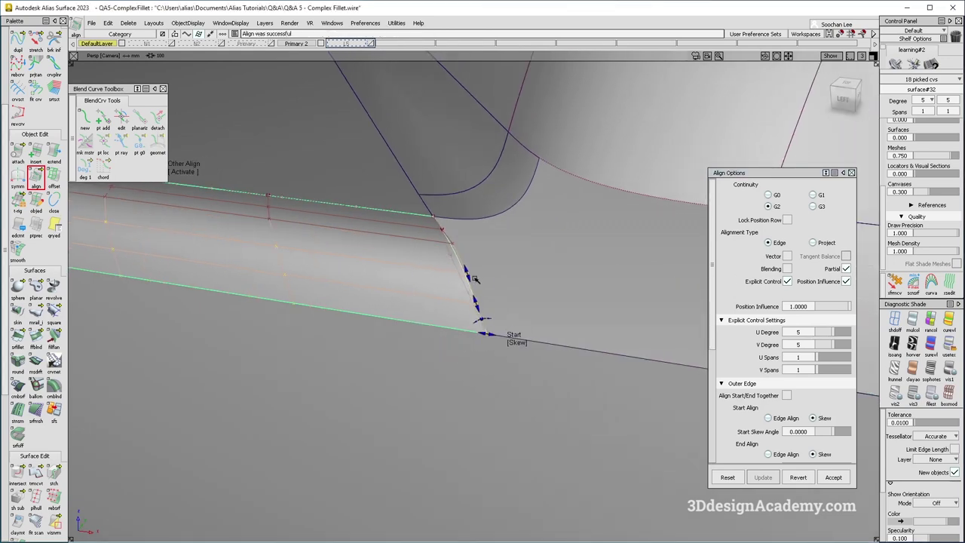
pyautogui.keyDown('alt'); pyautogui.keyDown('shift'); pyautogui.moveTo(475, 293); pyautogui.dragTo(383, 314, button='right'); pyautogui.keyUp('shift'); pyautogui.keyUp('alt')
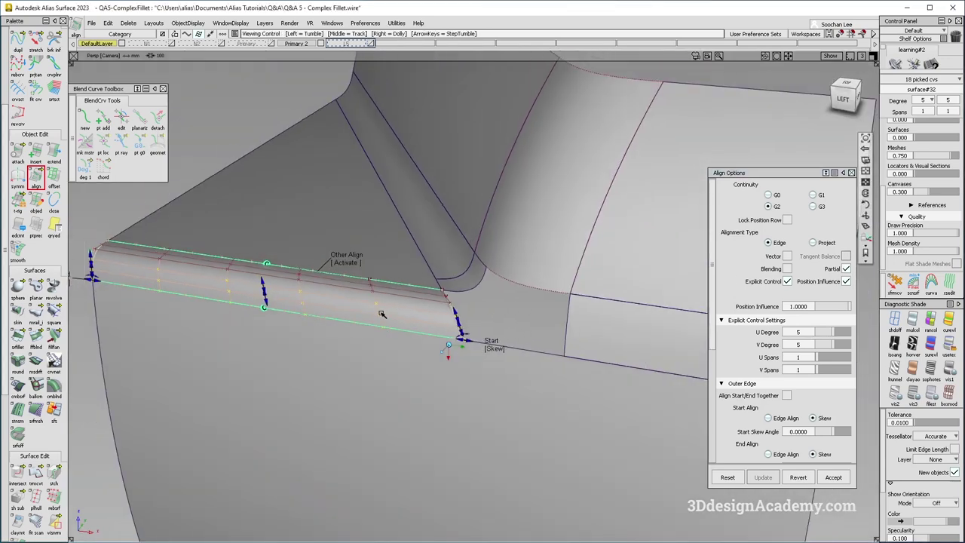
pyautogui.keyDown('alt'); pyautogui.keyDown('shift'); pyautogui.moveTo(331, 304); pyautogui.dragTo(386, 319, button='middle'); pyautogui.keyUp('shift'); pyautogui.keyUp('alt')
pyautogui.click(412, 372)
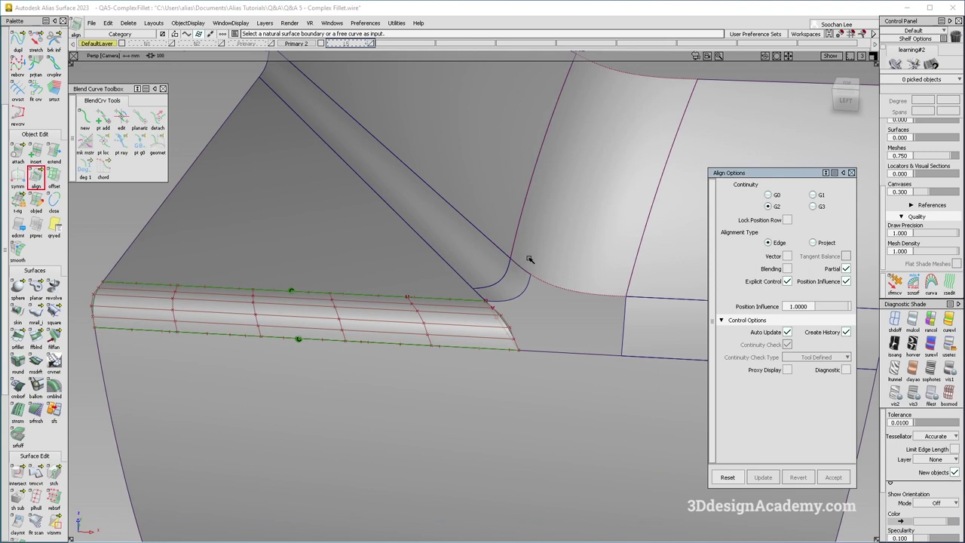
# Hide the converted lower fillet's CVs and hulls and clear the alignment locators from its edges
pyautogui.keyDown('ctrl'); pyautogui.keyDown('shift'); pyautogui.moveTo(530, 260); pyautogui.dragTo(481, 314); pyautogui.keyUp('shift'); pyautogui.keyUp('ctrl')
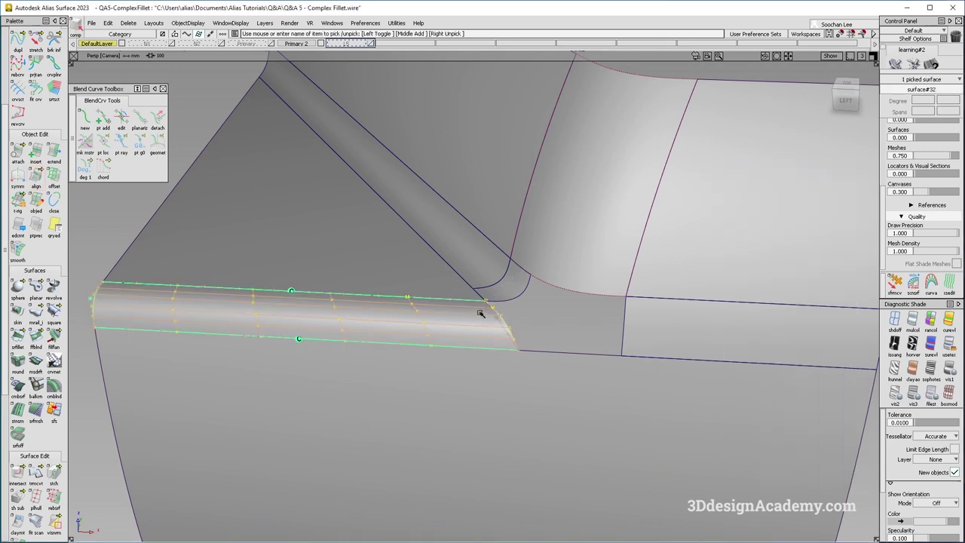
pyautogui.keyDown('ctrl'); pyautogui.keyDown('shift'); pyautogui.moveTo(507, 339); pyautogui.dragTo(488, 318, button='right'); pyautogui.keyUp('shift'); pyautogui.keyUp('ctrl')
pyautogui.moveTo(513, 318)
pyautogui.keyDown('alt'); pyautogui.keyDown('shift'); pyautogui.mouseDown()
pyautogui.moveTo(542, 367)
pyautogui.moveTo(442, 312)
pyautogui.mouseUp(); pyautogui.keyUp('shift'); pyautogui.keyUp('alt')
pyautogui.keyDown('alt'); pyautogui.keyDown('shift'); pyautogui.moveTo(442, 313); pyautogui.dragTo(448, 304, button='right'); pyautogui.keyUp('shift'); pyautogui.keyUp('alt')
pyautogui.moveTo(330, 261)
pyautogui.mouseDown()
pyautogui.moveTo(530, 385)
pyautogui.moveTo(496, 377)
pyautogui.mouseUp()
pyautogui.press('Delete')
pyautogui.press('Return')
pyautogui.keyDown('alt'); pyautogui.keyDown('shift'); pyautogui.moveTo(568, 319); pyautogui.dragTo(571, 289, button='right'); pyautogui.keyUp('shift'); pyautogui.keyUp('alt')
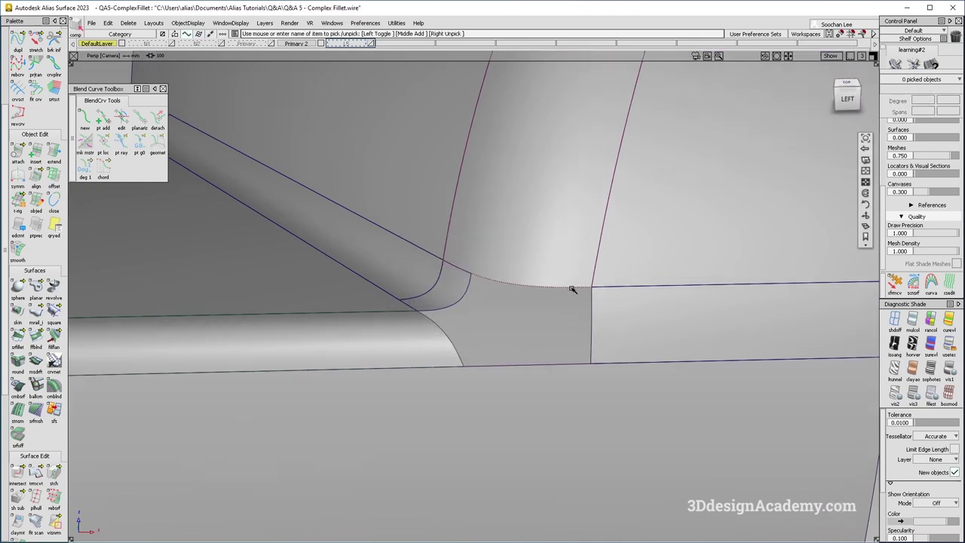
pyautogui.keyDown('alt'); pyautogui.keyDown('shift'); pyautogui.moveTo(571, 288); pyautogui.dragTo(485, 283); pyautogui.keyUp('shift'); pyautogui.keyUp('alt')
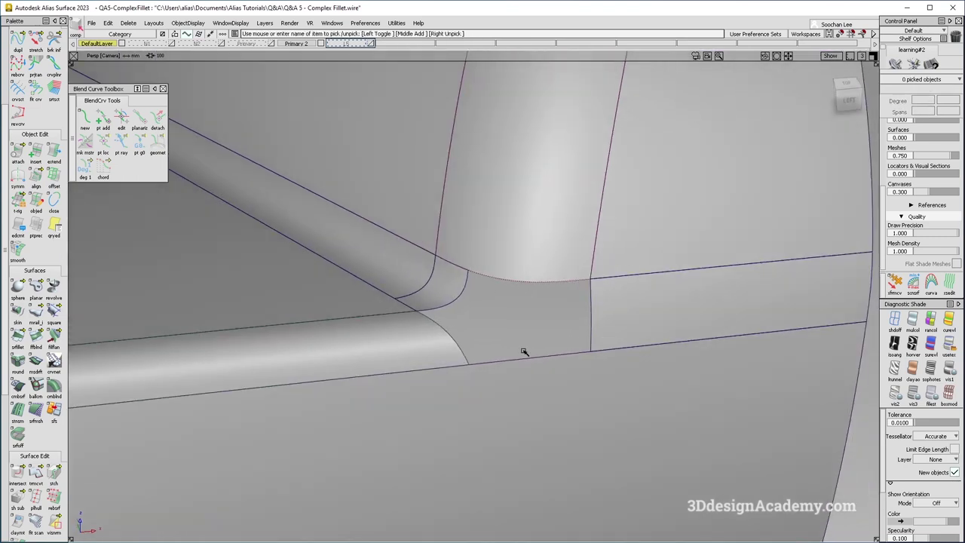
pyautogui.keyDown('alt'); pyautogui.keyDown('shift'); pyautogui.moveTo(526, 362); pyautogui.dragTo(418, 369); pyautogui.keyUp('shift'); pyautogui.keyUp('alt')
pyautogui.keyDown('ctrl'); pyautogui.keyDown('shift'); pyautogui.moveTo(418, 370); pyautogui.dragTo(354, 194); pyautogui.keyUp('shift'); pyautogui.keyUp('ctrl')
pyautogui.click(36, 344)
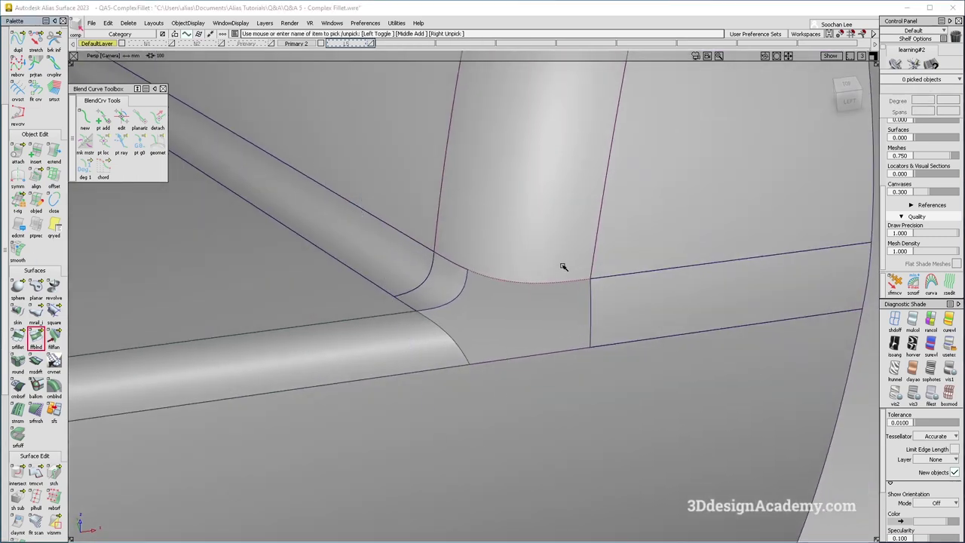
pyautogui.click(523, 284)
pyautogui.keyDown('ctrl'); pyautogui.keyDown('shift'); pyautogui.moveTo(493, 399); pyautogui.dragTo(469, 307); pyautogui.keyUp('shift'); pyautogui.keyUp('ctrl')
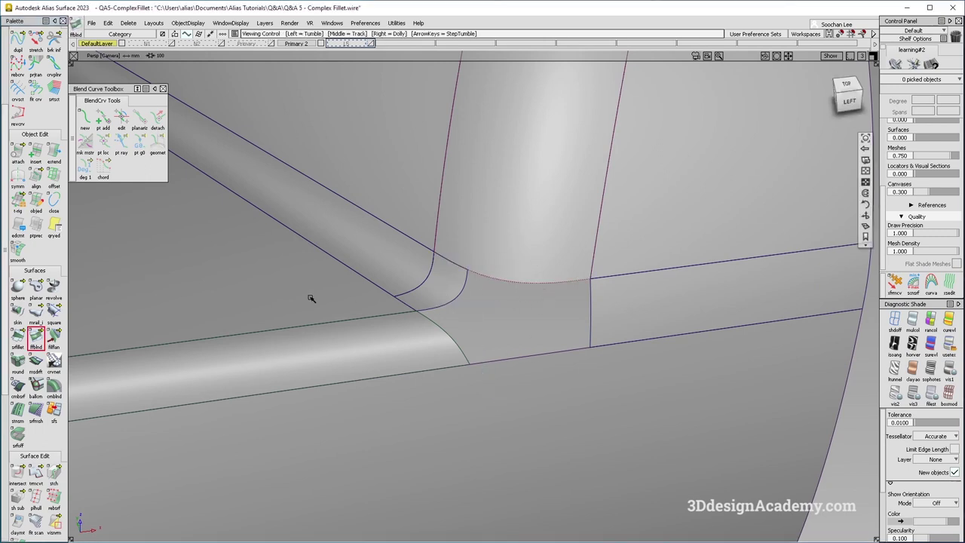
pyautogui.doubleClick(44, 151)
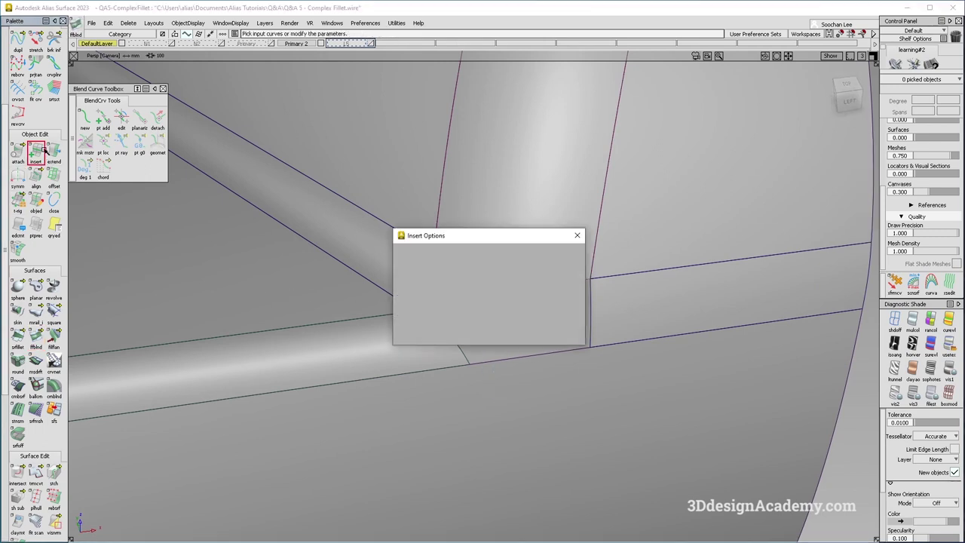
pyautogui.click(576, 236)
# Extend the upright fillet from its long side edge with Extrapolate at about -62.46 mm, snapped to the diagonal fillet's corner point
pyautogui.doubleClick(55, 153)
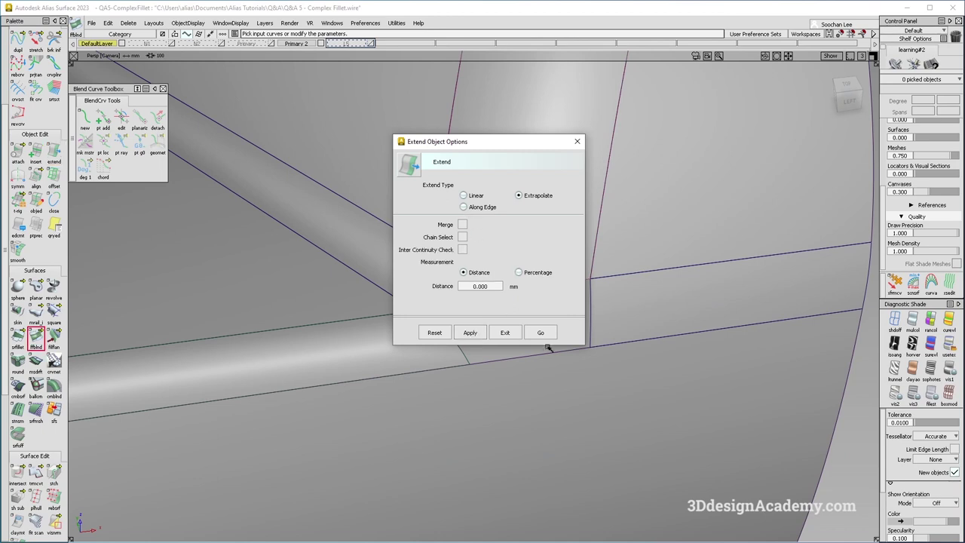
pyautogui.click(531, 331)
pyautogui.click(595, 254)
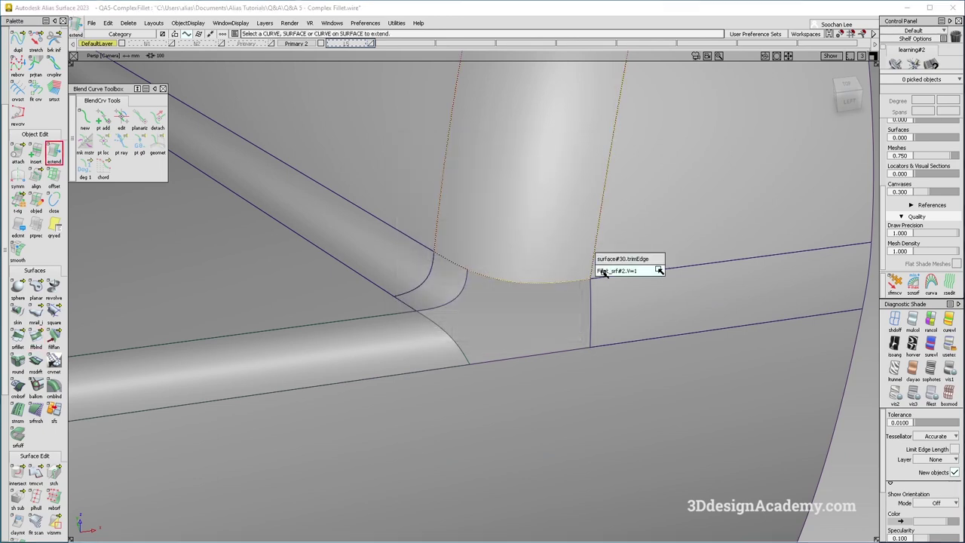
pyautogui.click(604, 271)
pyautogui.keyDown('ctrl'); pyautogui.keyDown('alt'); pyautogui.click(467, 280); pyautogui.keyUp('alt'); pyautogui.keyUp('ctrl')
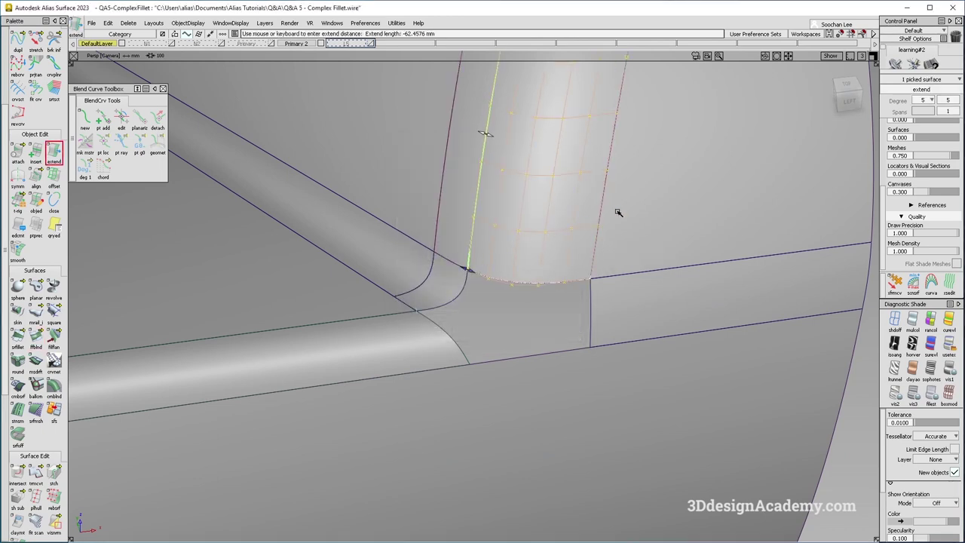
pyautogui.click(544, 323)
# Try a Freeform Blend from the upright fillet's lower edge to the long edge of the surface below, and undo it
pyautogui.keyDown('alt'); pyautogui.keyDown('shift'); pyautogui.moveTo(545, 322); pyautogui.dragTo(569, 297); pyautogui.keyUp('shift'); pyautogui.keyUp('alt')
pyautogui.keyDown('alt'); pyautogui.keyDown('shift'); pyautogui.moveTo(569, 298); pyautogui.dragTo(479, 330, button='middle'); pyautogui.keyUp('shift'); pyautogui.keyUp('alt')
pyautogui.click(35, 340)
pyautogui.click(473, 342)
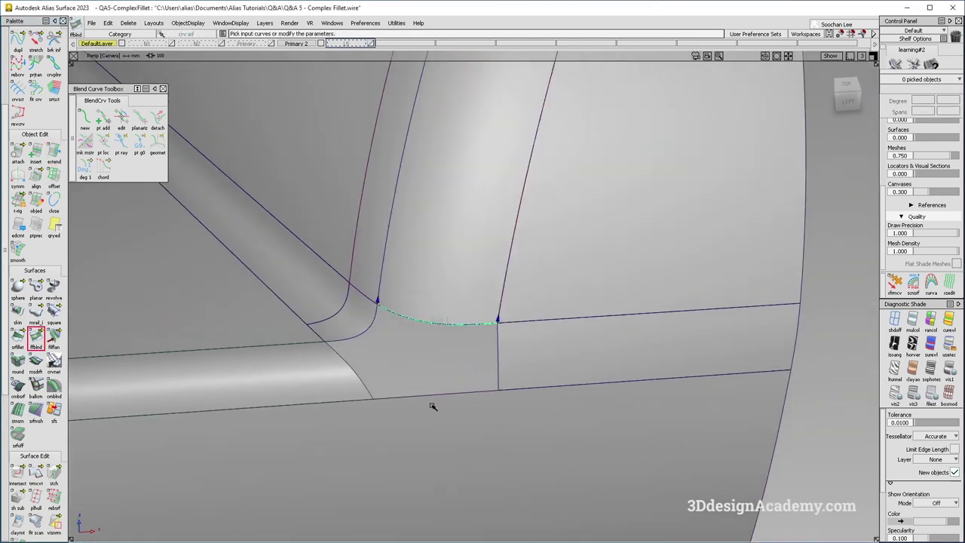
pyautogui.click(436, 395)
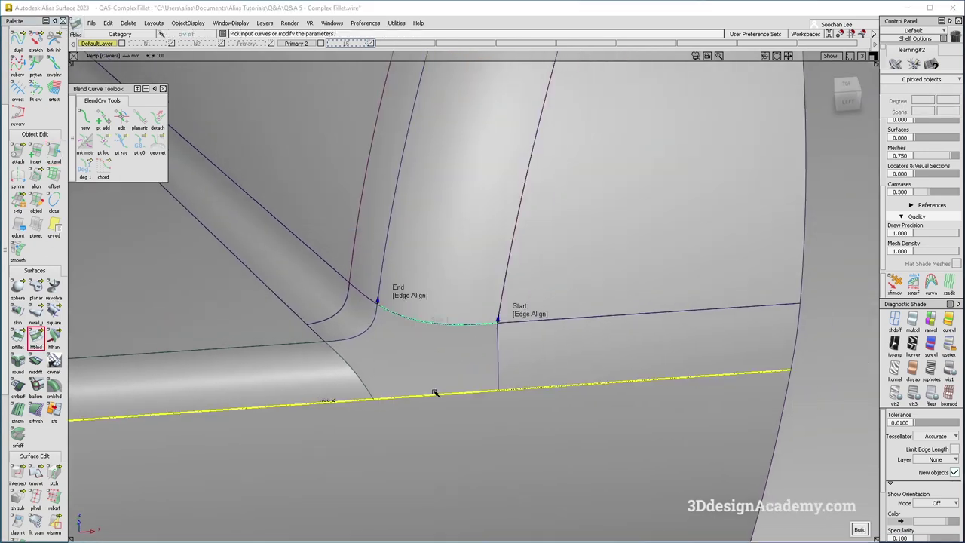
pyautogui.keyDown('alt'); pyautogui.keyDown('shift'); pyautogui.moveTo(481, 395); pyautogui.dragTo(506, 369); pyautogui.keyUp('shift'); pyautogui.keyUp('alt')
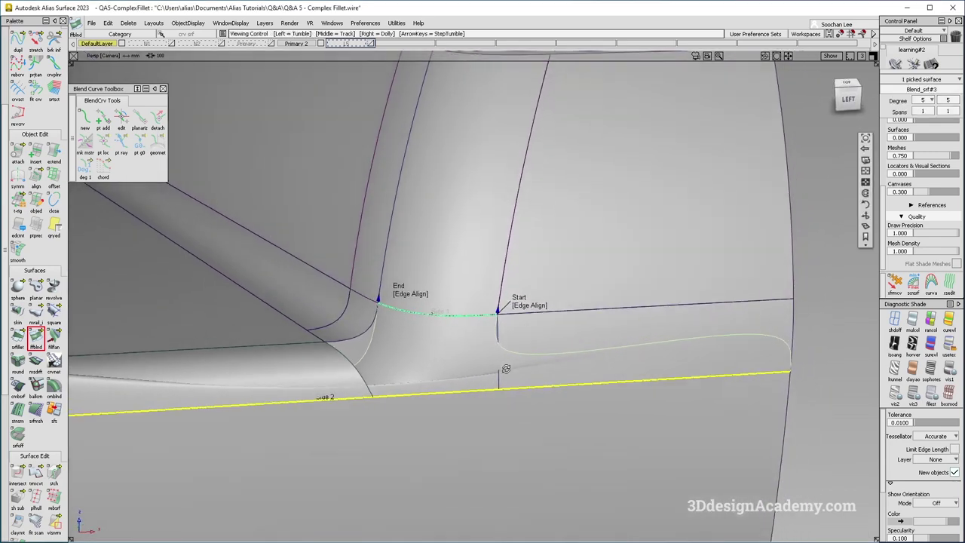
pyautogui.hotkey('ctrl', 'z')
pyautogui.hotkey('ctrl', 'z')
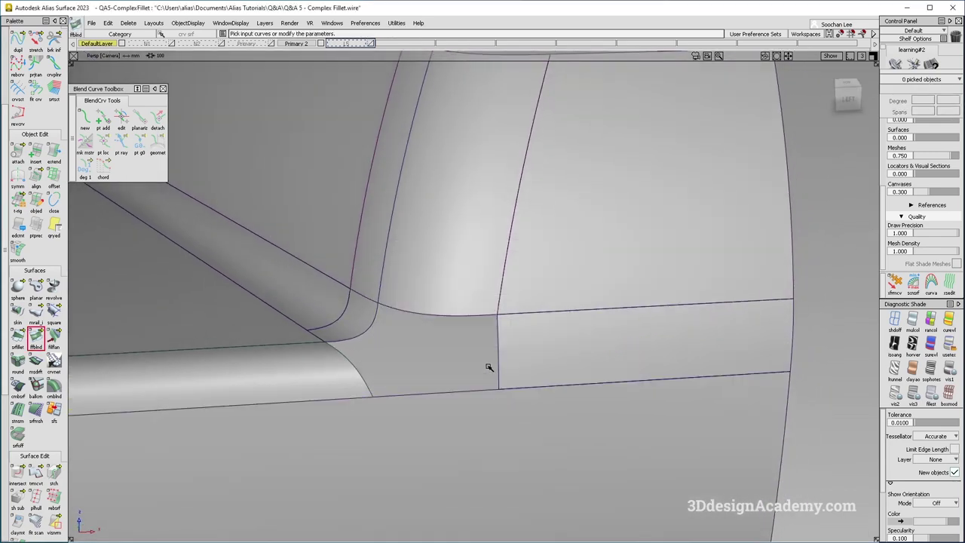
pyautogui.keyDown('alt'); pyautogui.keyDown('shift'); pyautogui.moveTo(490, 367); pyautogui.dragTo(515, 369); pyautogui.keyUp('shift'); pyautogui.keyUp('alt')
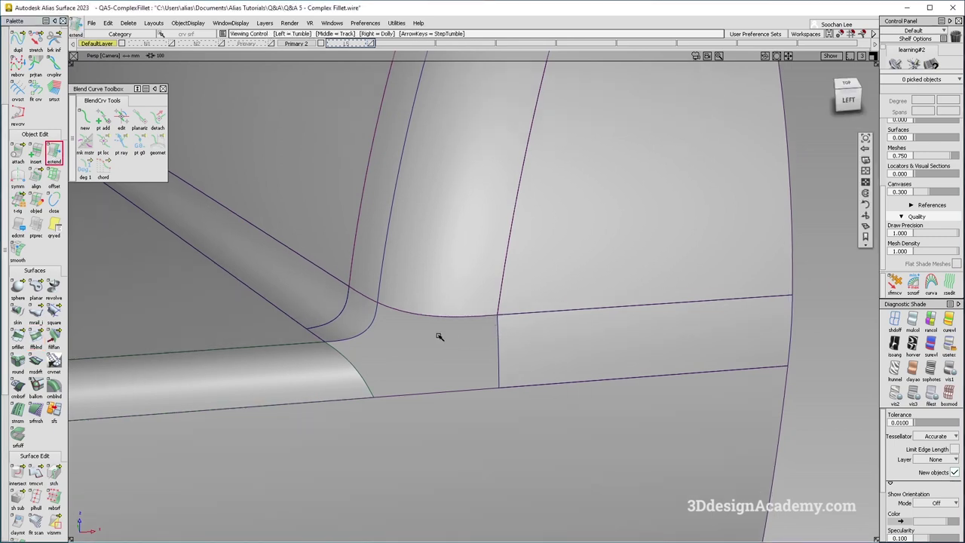
pyautogui.keyDown('alt'); pyautogui.keyDown('shift'); pyautogui.moveTo(440, 336); pyautogui.dragTo(464, 338); pyautogui.keyUp('shift'); pyautogui.keyUp('alt')
pyautogui.keyDown('ctrl'); pyautogui.keyDown('shift'); pyautogui.moveTo(453, 338); pyautogui.dragTo(377, 339); pyautogui.keyUp('shift'); pyautogui.keyUp('ctrl')
# Create a Freeform Blend between the extend surface's lower edge and the long upper edge of the surface below
pyautogui.click(45, 338)
pyautogui.click(445, 312)
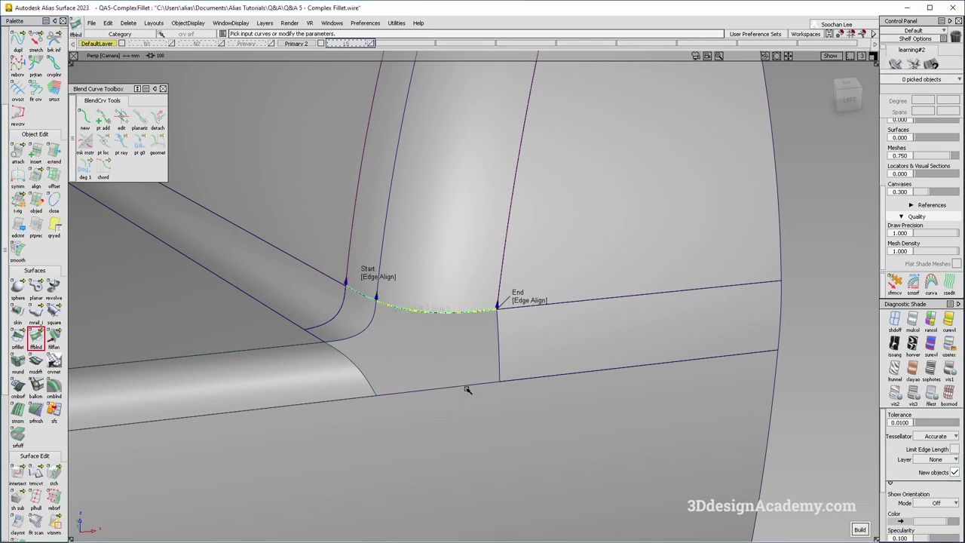
pyautogui.click(442, 315)
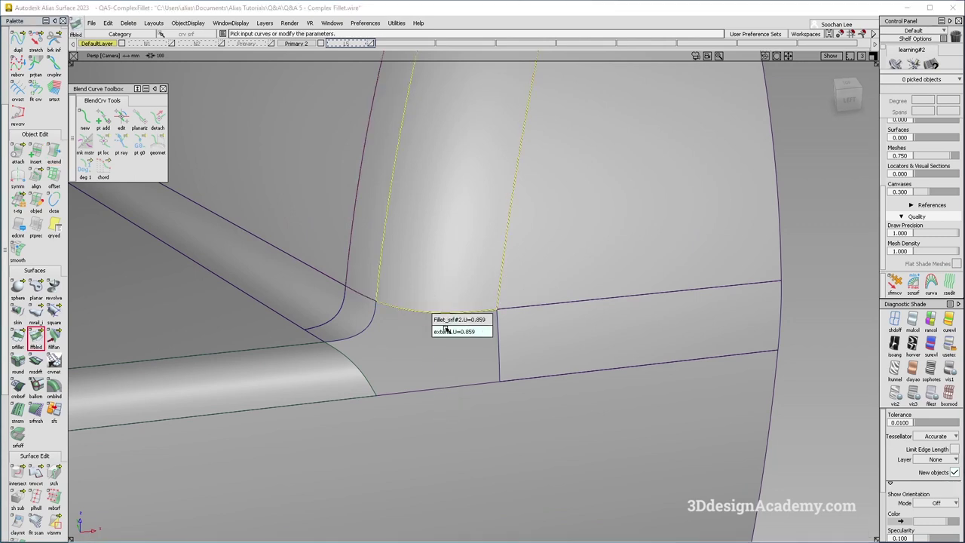
pyautogui.click(446, 330)
pyautogui.click(442, 389)
pyautogui.keyDown('alt'); pyautogui.keyDown('shift'); pyautogui.moveTo(383, 414); pyautogui.dragTo(399, 385); pyautogui.keyUp('shift'); pyautogui.keyUp('alt')
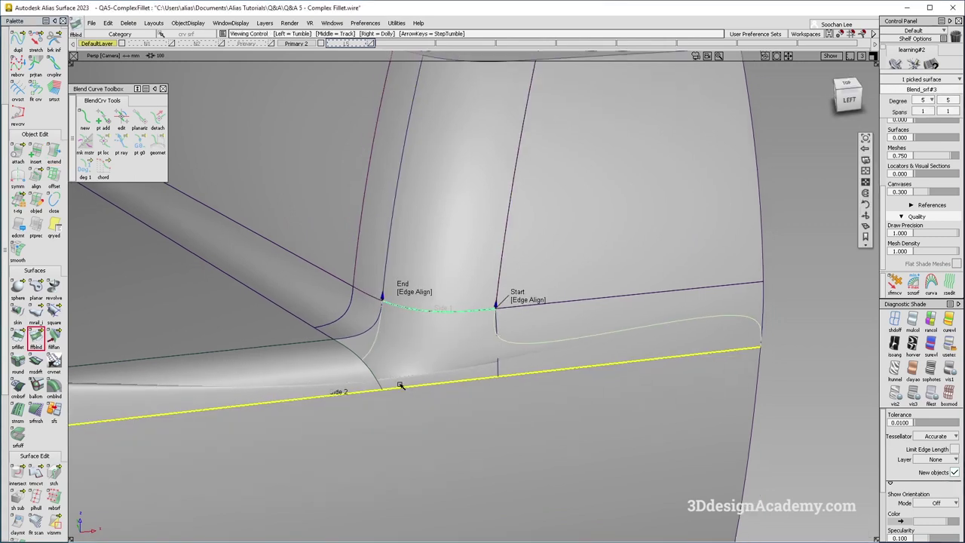
# Set the blend's End flow control to Connect Ends and update the surface
pyautogui.click(421, 294)
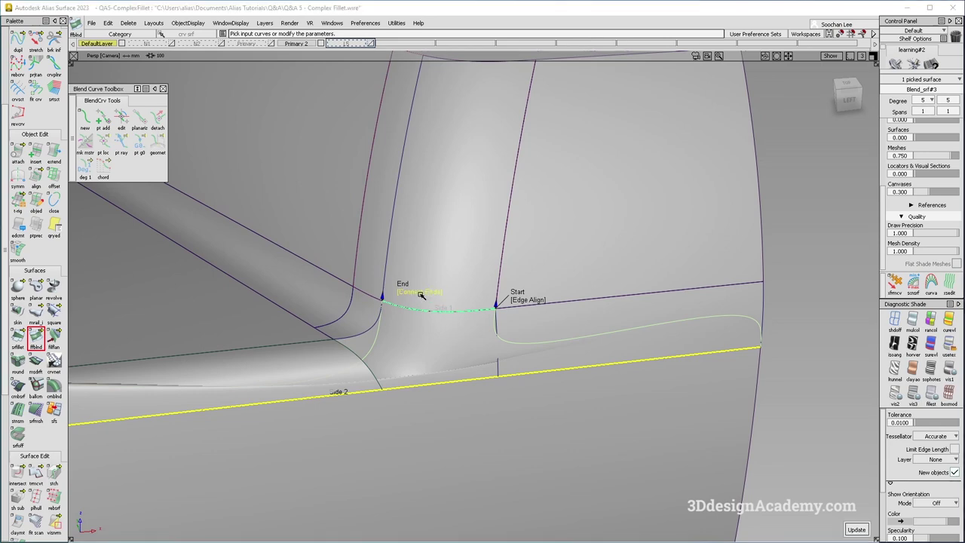
pyautogui.press('space')
pyautogui.click(479, 336)
pyautogui.click(478, 334)
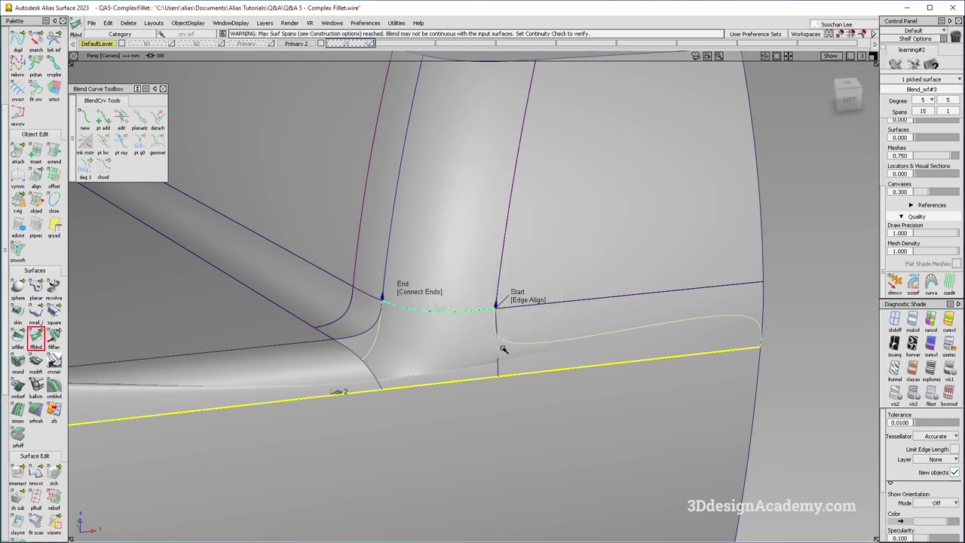
pyautogui.keyDown('alt'); pyautogui.keyDown('shift'); pyautogui.moveTo(503, 348); pyautogui.dragTo(455, 337); pyautogui.keyUp('shift'); pyautogui.keyUp('alt')
pyautogui.keyDown('alt'); pyautogui.keyDown('shift'); pyautogui.moveTo(204, 401); pyautogui.dragTo(494, 334, button='middle'); pyautogui.keyUp('shift'); pyautogui.keyUp('alt')
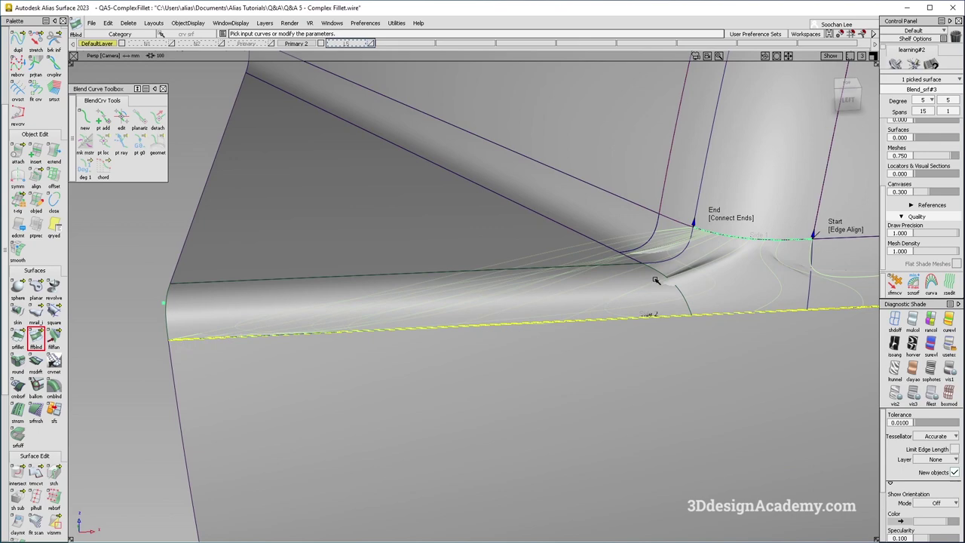
pyautogui.keyDown('alt'); pyautogui.keyDown('shift'); pyautogui.moveTo(731, 294); pyautogui.dragTo(636, 282, button='middle'); pyautogui.keyUp('shift'); pyautogui.keyUp('alt')
pyautogui.keyDown('alt'); pyautogui.keyDown('shift'); pyautogui.moveTo(635, 282); pyautogui.dragTo(478, 334); pyautogui.keyUp('shift'); pyautogui.keyUp('alt')
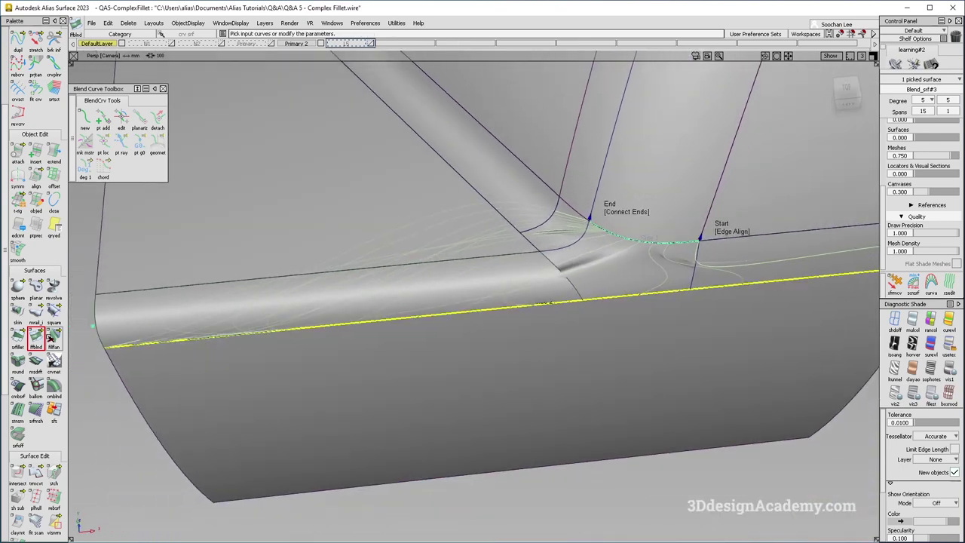
# Enable Modify Range and set Side 2 End to 0.4426, at the lower corner of the lower fillet's diagonal end
pyautogui.doubleClick(37, 337)
pyautogui.scroll(-1, 800, 356)
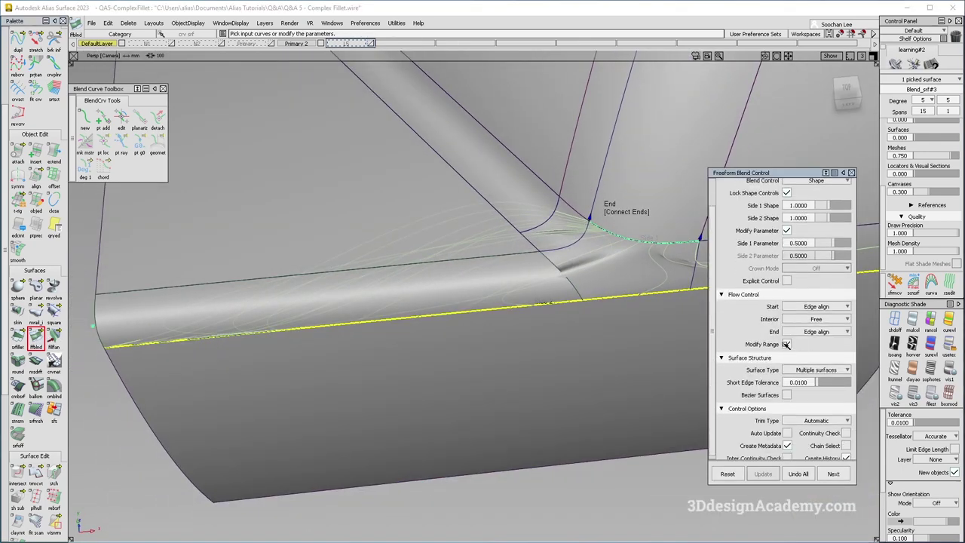
pyautogui.click(787, 344)
pyautogui.press('Return')
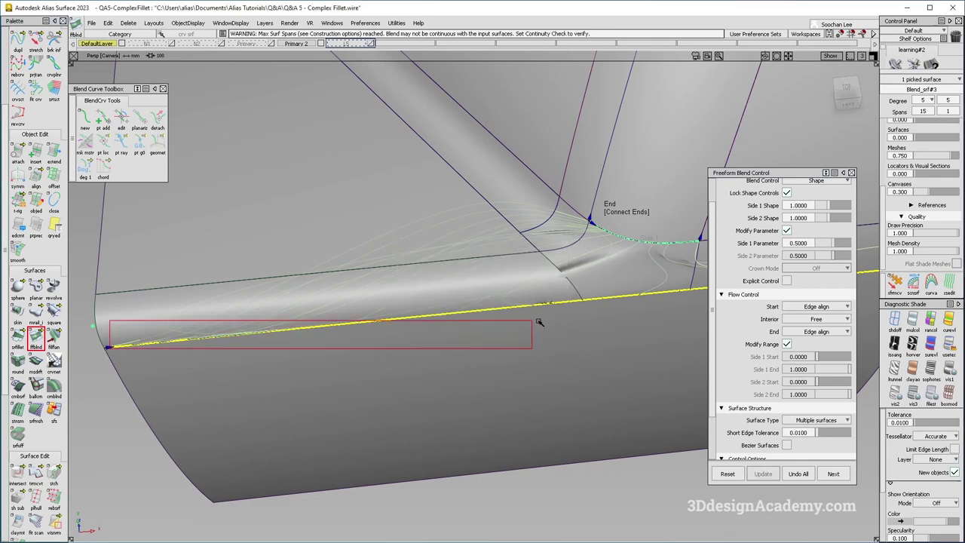
pyautogui.moveTo(110, 349); pyautogui.dragTo(591, 322)
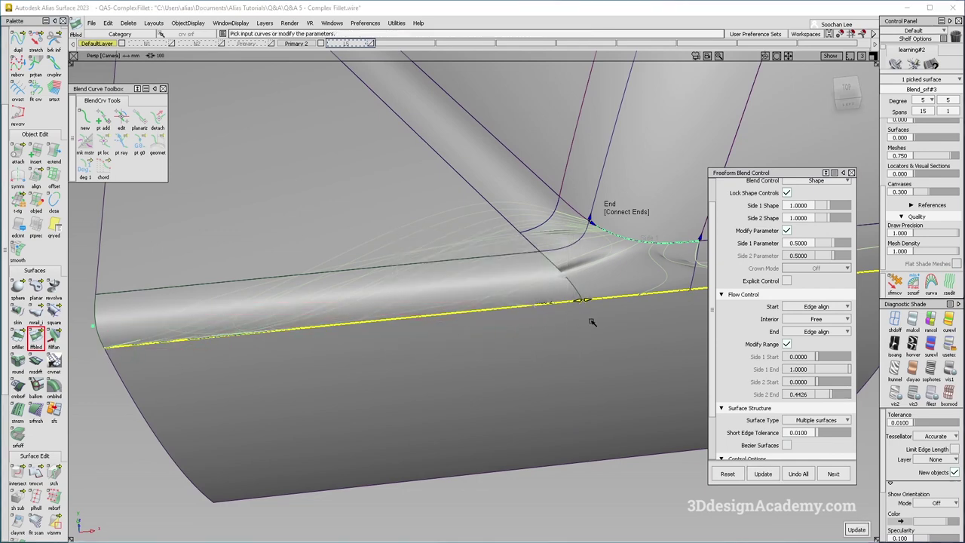
pyautogui.keyDown('alt'); pyautogui.keyDown('shift'); pyautogui.moveTo(592, 322); pyautogui.dragTo(508, 330, button='middle'); pyautogui.keyUp('shift'); pyautogui.keyUp('alt')
pyautogui.keyDown('alt'); pyautogui.keyDown('shift'); pyautogui.moveTo(194, 345); pyautogui.dragTo(340, 322, button='middle'); pyautogui.keyUp('shift'); pyautogui.keyUp('alt')
# Set the blend's Start to Connect Ends and its Side 2 Start to 0.3132, at the adjoining fillet section's lower corner
pyautogui.keyDown('alt'); pyautogui.keyDown('shift'); pyautogui.moveTo(357, 279); pyautogui.dragTo(375, 234); pyautogui.keyUp('shift'); pyautogui.keyUp('alt')
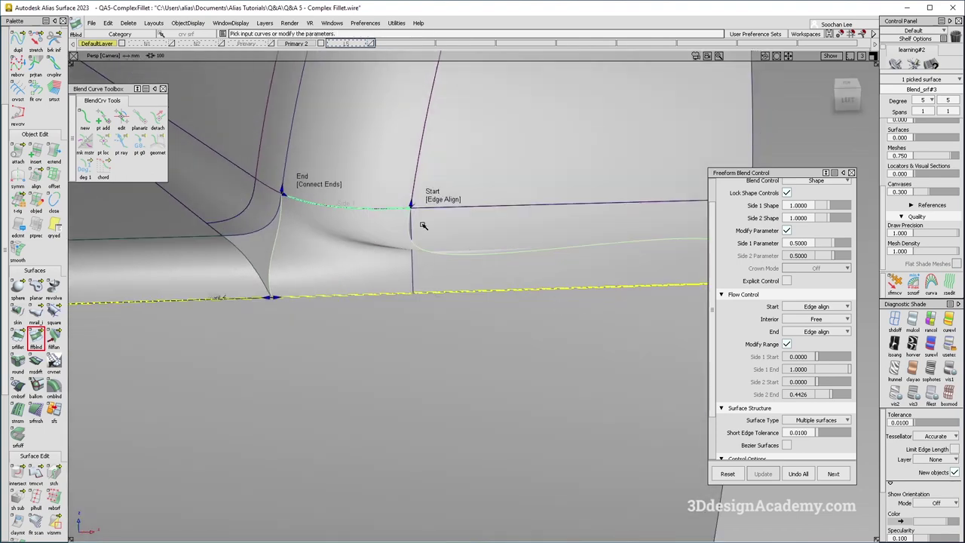
pyautogui.keyDown('alt'); pyautogui.keyDown('shift'); pyautogui.moveTo(412, 297); pyautogui.dragTo(431, 295); pyautogui.keyUp('shift'); pyautogui.keyUp('alt')
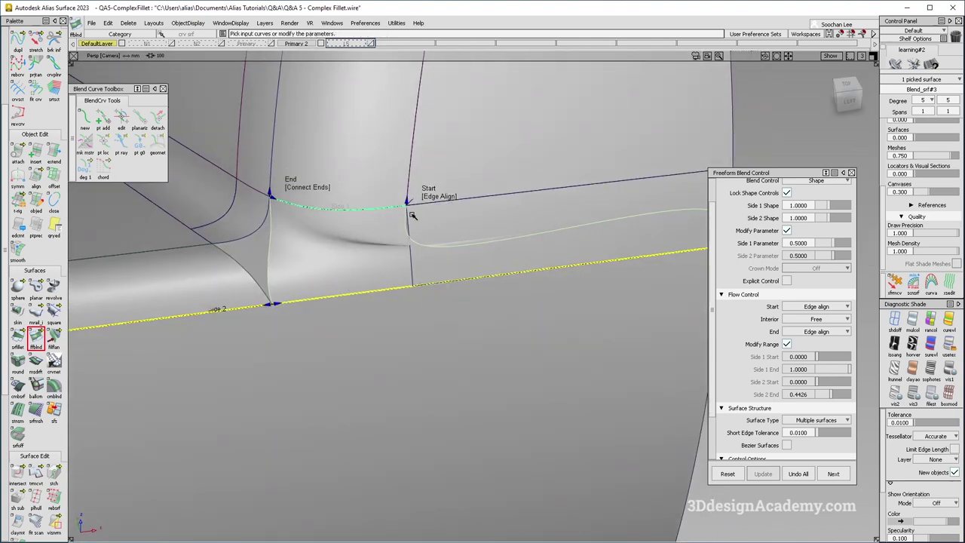
pyautogui.keyDown('alt'); pyautogui.keyDown('shift'); pyautogui.moveTo(407, 233); pyautogui.dragTo(720, 227); pyautogui.keyUp('shift'); pyautogui.keyUp('alt')
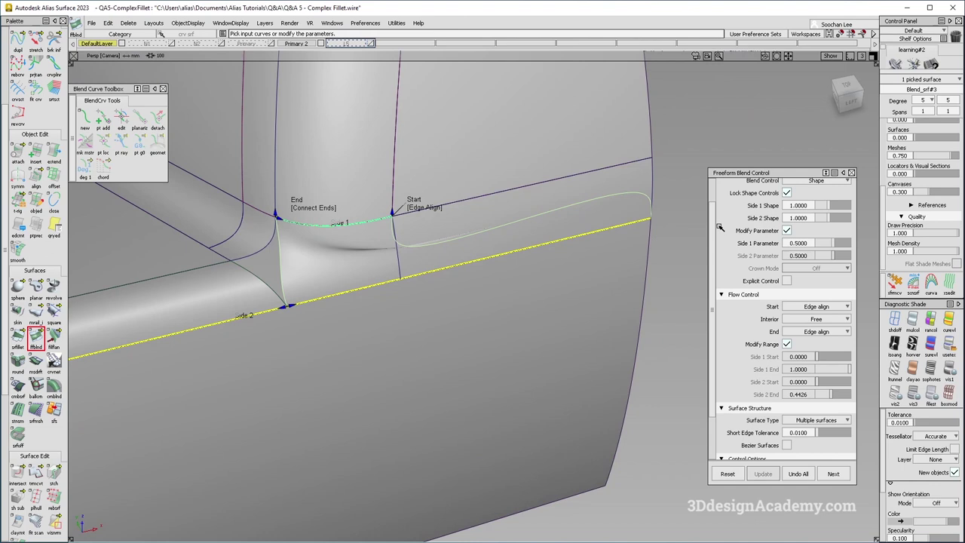
pyautogui.click(436, 210)
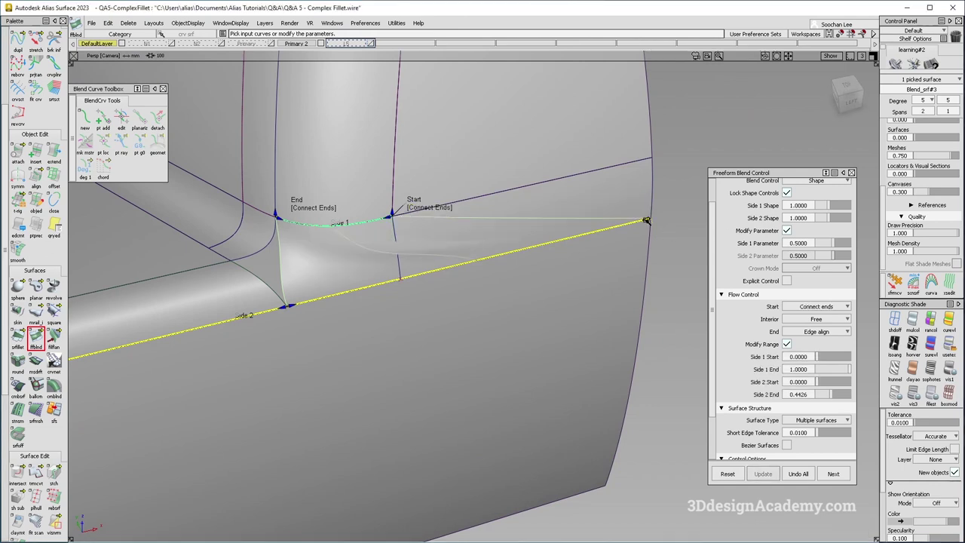
pyautogui.moveTo(647, 221); pyautogui.dragTo(415, 291)
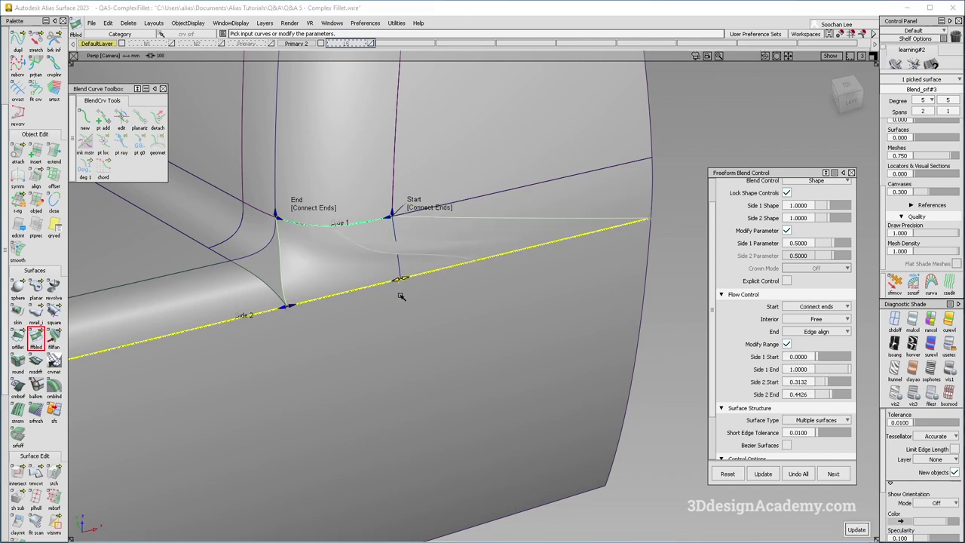
pyautogui.keyDown('alt'); pyautogui.keyDown('shift'); pyautogui.click(367, 264); pyautogui.keyUp('shift'); pyautogui.keyUp('alt')
pyautogui.keyDown('alt'); pyautogui.keyDown('shift'); pyautogui.moveTo(368, 264); pyautogui.dragTo(306, 194, button='right'); pyautogui.keyUp('shift'); pyautogui.keyUp('alt')
# Show the control vertices of the freeform blend surface and the adjoining fillet section
pyautogui.keyDown('alt'); pyautogui.keyDown('shift'); pyautogui.moveTo(383, 242); pyautogui.dragTo(486, 212); pyautogui.keyUp('shift'); pyautogui.keyUp('alt')
pyautogui.click(416, 182)
pyautogui.keyDown('ctrl'); pyautogui.keyDown('shift'); pyautogui.moveTo(417, 185); pyautogui.dragTo(459, 236, button='right'); pyautogui.keyUp('shift'); pyautogui.keyUp('ctrl')
pyautogui.keyDown('alt'); pyautogui.keyDown('shift'); pyautogui.moveTo(459, 215); pyautogui.dragTo(427, 308); pyautogui.keyUp('shift'); pyautogui.keyUp('alt')
# Delete the freeform blend surface and its leftover curve-on-surface, keeping the adjoining fillet section
pyautogui.keyDown('ctrl'); pyautogui.keyDown('shift'); pyautogui.moveTo(428, 308); pyautogui.dragTo(408, 222); pyautogui.keyUp('shift'); pyautogui.keyUp('ctrl')
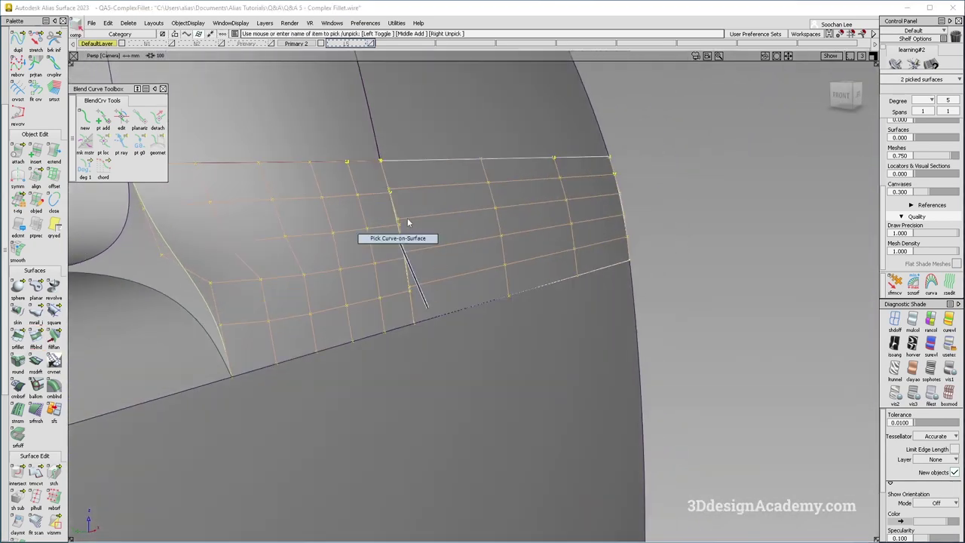
pyautogui.click(329, 273)
pyautogui.keyDown('alt'); pyautogui.keyDown('shift'); pyautogui.moveTo(329, 274); pyautogui.dragTo(366, 274); pyautogui.keyUp('shift'); pyautogui.keyUp('alt')
pyautogui.click(355, 257)
pyautogui.keyDown('ctrl'); pyautogui.keyDown('shift'); pyautogui.moveTo(370, 330); pyautogui.dragTo(352, 241); pyautogui.keyUp('shift'); pyautogui.keyUp('ctrl')
pyautogui.click(373, 250)
pyautogui.press('Delete')
pyautogui.press('Return')
# Create a two-rail Birail from the fillet section's inner edge, along the upright fillet's lower edge and the long upper edge of the surface below
pyautogui.click(37, 320)
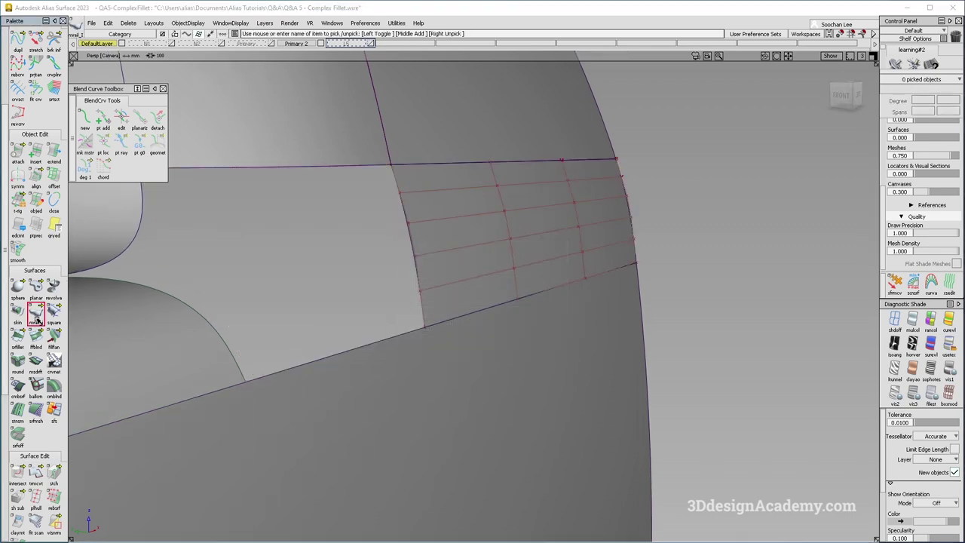
pyautogui.click(819, 218)
pyautogui.keyDown('alt'); pyautogui.keyDown('shift'); pyautogui.moveTo(482, 229); pyautogui.dragTo(412, 225); pyautogui.keyUp('shift'); pyautogui.keyUp('alt')
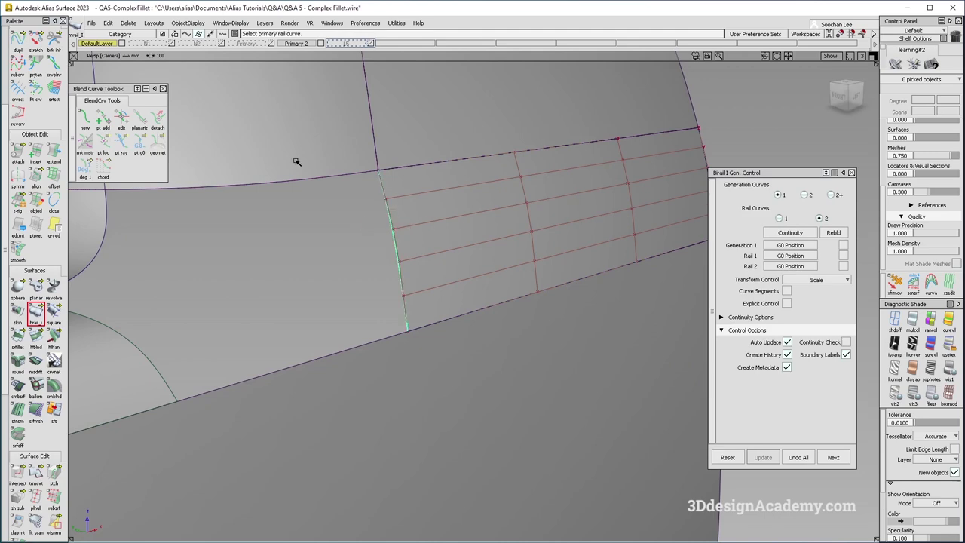
pyautogui.hotkey('ctrl', 'z')
pyautogui.moveTo(414, 224)
pyautogui.keyDown('alt'); pyautogui.keyDown('shift'); pyautogui.mouseDown()
pyautogui.moveTo(461, 199)
pyautogui.moveTo(410, 218)
pyautogui.mouseUp(); pyautogui.keyUp('shift'); pyautogui.keyUp('alt')
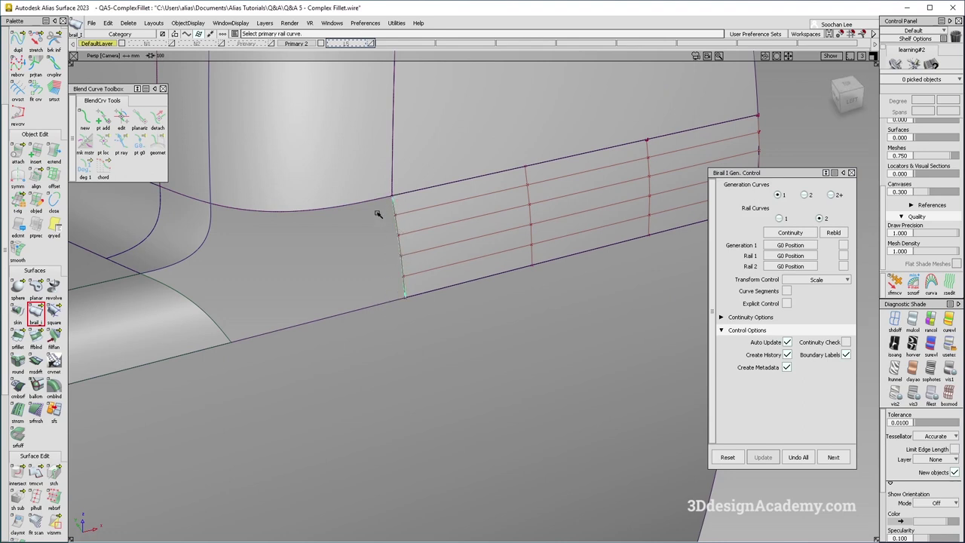
pyautogui.click(374, 199)
pyautogui.click(335, 230)
pyautogui.click(314, 211)
pyautogui.click(325, 231)
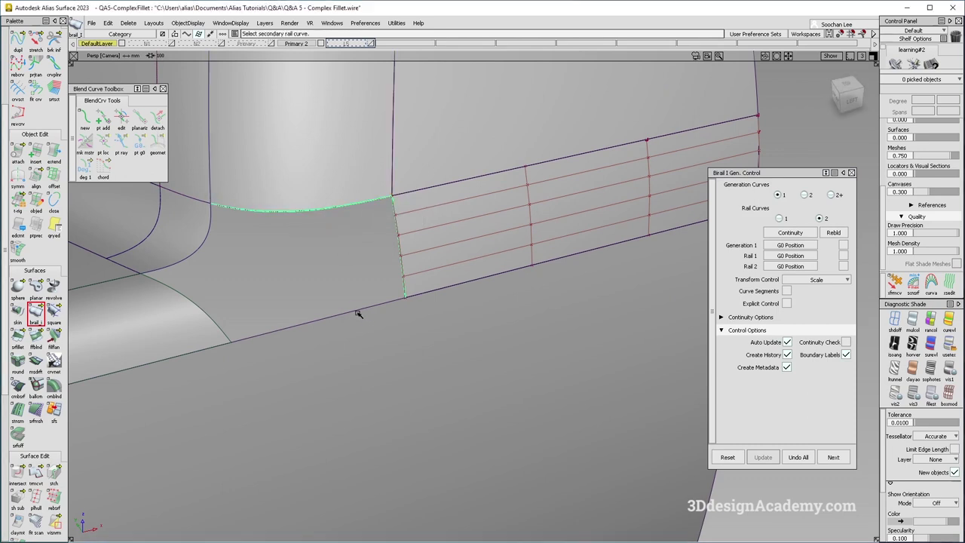
pyautogui.click(357, 313)
# Enable Curve Segments and set the second rail's end to 0.4426, at the lower corner of the lower fillet's diagonal end
pyautogui.keyDown('alt'); pyautogui.keyDown('shift'); pyautogui.moveTo(334, 316); pyautogui.dragTo(403, 316, button='right'); pyautogui.keyUp('shift'); pyautogui.keyUp('alt')
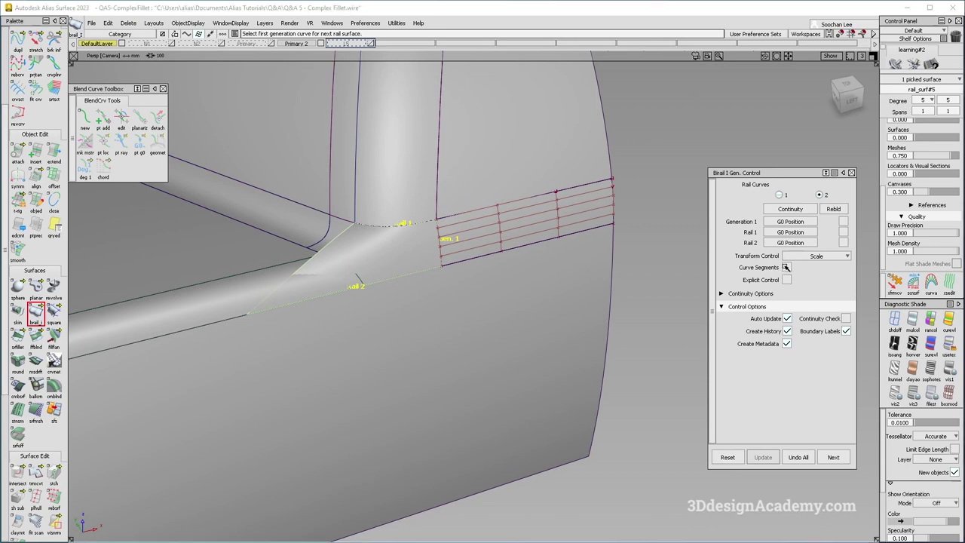
pyautogui.click(786, 266)
pyautogui.keyDown('alt'); pyautogui.keyDown('shift'); pyautogui.moveTo(265, 317); pyautogui.dragTo(317, 317, button='right'); pyautogui.keyUp('shift'); pyautogui.keyUp('alt')
pyautogui.keyDown('alt'); pyautogui.keyDown('shift'); pyautogui.moveTo(317, 317); pyautogui.dragTo(280, 314); pyautogui.keyUp('shift'); pyautogui.keyUp('alt')
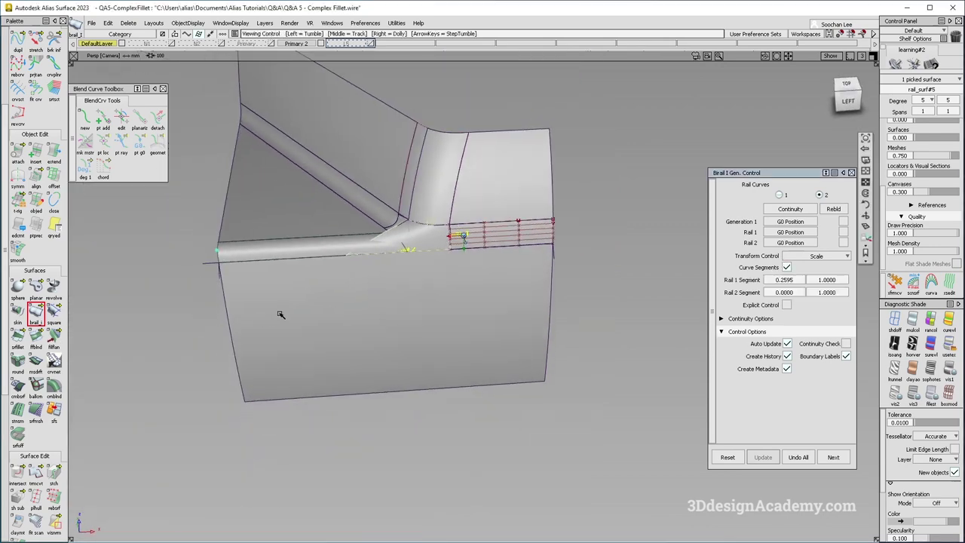
pyautogui.moveTo(220, 262); pyautogui.dragTo(498, 256)
pyautogui.keyDown('alt'); pyautogui.keyDown('shift'); pyautogui.moveTo(498, 256); pyautogui.dragTo(478, 252, button='right'); pyautogui.keyUp('shift'); pyautogui.keyUp('alt')
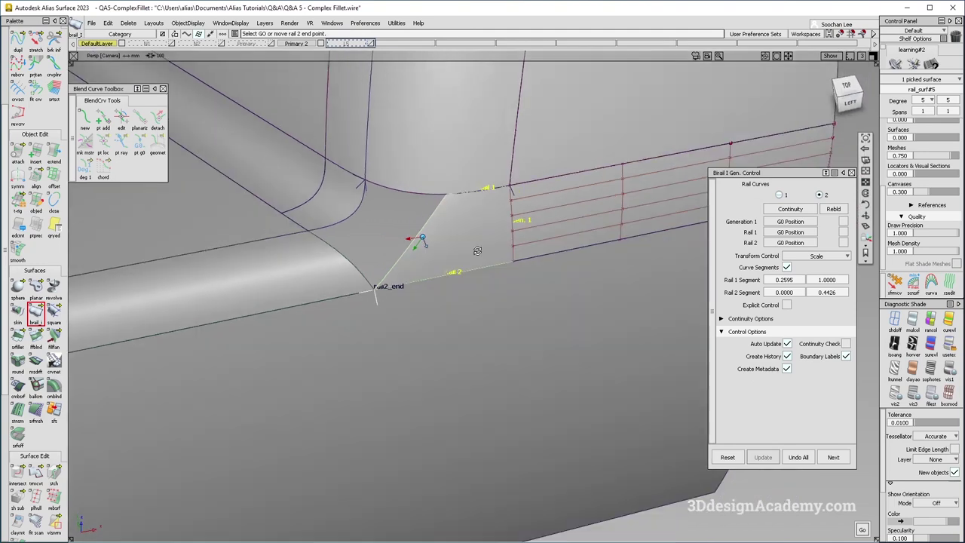
# Set both rails of the birail surface to G2 Curvature
pyautogui.click(843, 233)
pyautogui.keyDown('alt'); pyautogui.keyDown('shift'); pyautogui.moveTo(400, 205); pyautogui.dragTo(443, 192); pyautogui.keyUp('shift'); pyautogui.keyUp('alt')
pyautogui.keyDown('alt'); pyautogui.keyDown('shift'); pyautogui.moveTo(486, 251); pyautogui.dragTo(547, 298); pyautogui.keyUp('shift'); pyautogui.keyUp('alt')
pyautogui.click(797, 233)
pyautogui.click(799, 258)
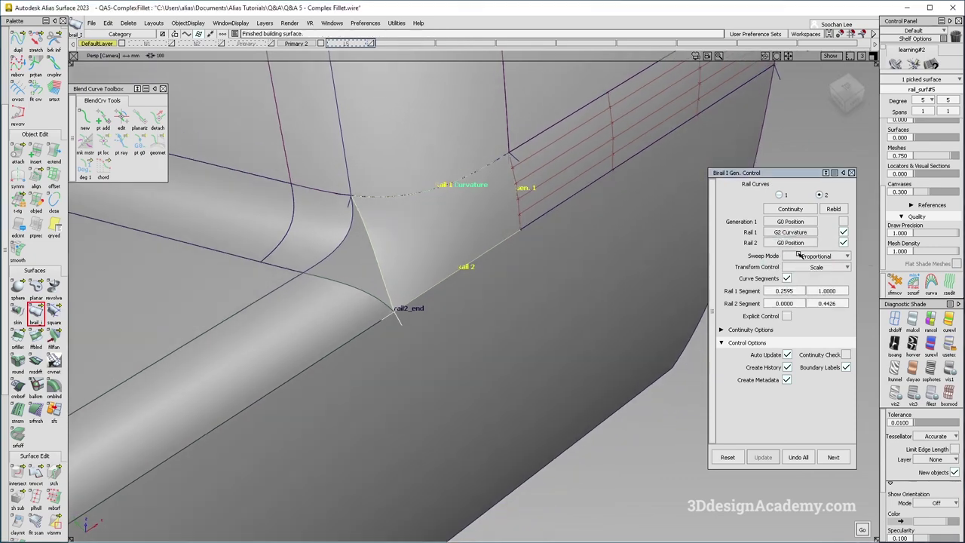
pyautogui.click(801, 247)
pyautogui.click(801, 276)
# Display the birail surface's control vertices and examine how its rows meet the adjoining fillet section
pyautogui.keyDown('alt'); pyautogui.keyDown('shift'); pyautogui.moveTo(454, 261); pyautogui.dragTo(407, 157); pyautogui.keyUp('shift'); pyautogui.keyUp('alt')
pyautogui.scroll(4, 415, 244)
pyautogui.keyDown('ctrl'); pyautogui.keyDown('shift'); pyautogui.moveTo(299, 218); pyautogui.dragTo(280, 194); pyautogui.keyUp('shift'); pyautogui.keyUp('ctrl')
pyautogui.keyDown('alt'); pyautogui.keyDown('shift'); pyautogui.moveTo(409, 243); pyautogui.dragTo(431, 307); pyautogui.keyUp('shift'); pyautogui.keyUp('alt')
pyautogui.keyDown('ctrl'); pyautogui.keyDown('shift'); pyautogui.moveTo(475, 345); pyautogui.dragTo(475, 263); pyautogui.keyUp('shift'); pyautogui.keyUp('ctrl')
pyautogui.click(550, 229)
pyautogui.keyDown('alt'); pyautogui.keyDown('shift'); pyautogui.moveTo(549, 228); pyautogui.dragTo(436, 250); pyautogui.keyUp('shift'); pyautogui.keyUp('alt')
pyautogui.keyDown('alt'); pyautogui.keyDown('shift'); pyautogui.moveTo(429, 218); pyautogui.dragTo(527, 304); pyautogui.keyUp('shift'); pyautogui.keyUp('alt')
pyautogui.keyDown('ctrl'); pyautogui.keyDown('shift'); pyautogui.moveTo(549, 366); pyautogui.dragTo(548, 302); pyautogui.keyUp('shift'); pyautogui.keyUp('ctrl')
pyautogui.click(544, 242)
pyautogui.keyDown('alt'); pyautogui.keyDown('shift'); pyautogui.moveTo(546, 243); pyautogui.dragTo(626, 248); pyautogui.keyUp('shift'); pyautogui.keyUp('alt')
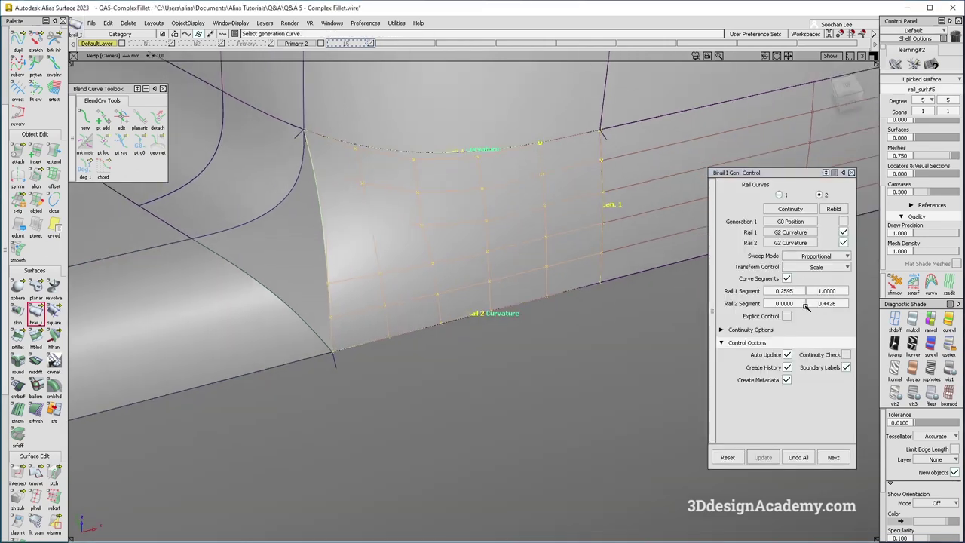
# Turn on the colinear options for Rail 1 and Rail 2, leaving Gen. 1 off
pyautogui.click(756, 333)
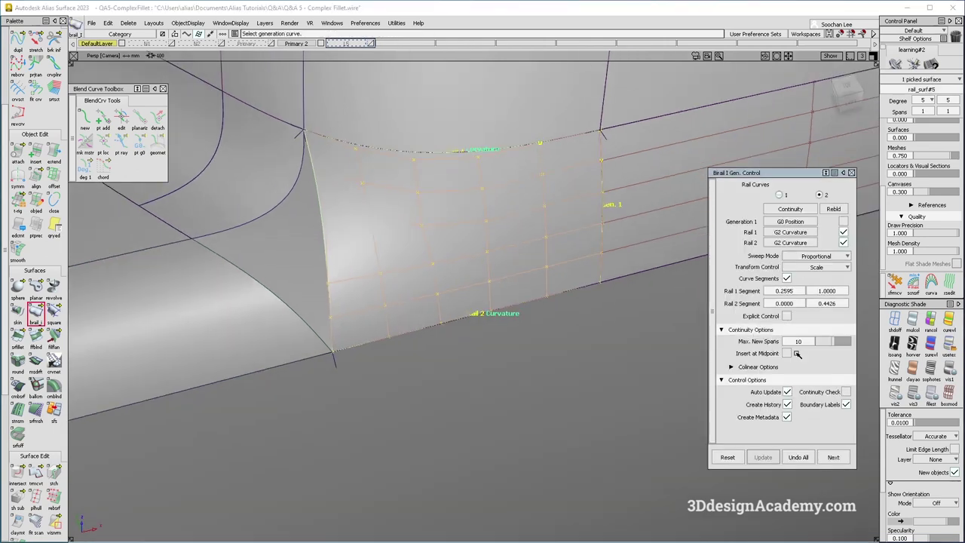
pyautogui.click(758, 367)
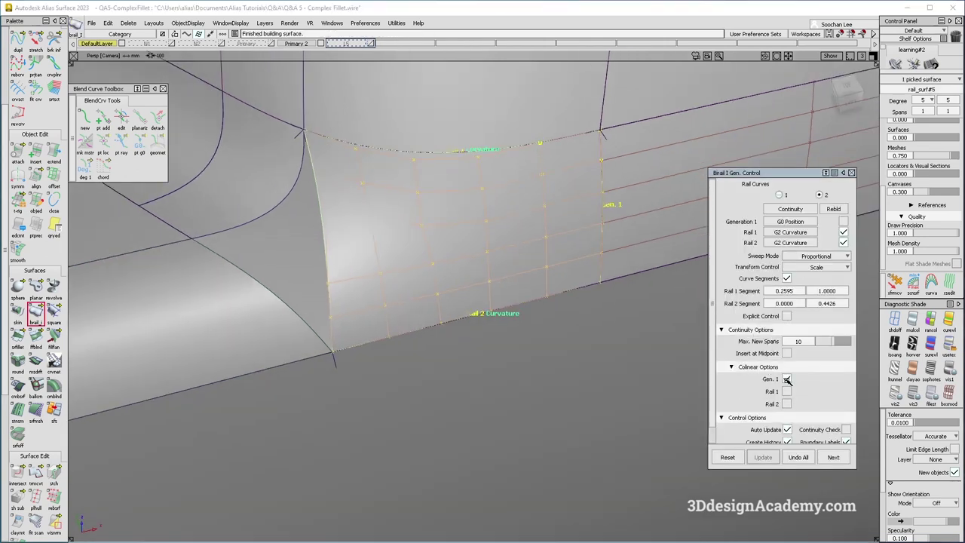
pyautogui.keyDown('alt'); pyautogui.keyDown('shift'); pyautogui.moveTo(662, 297); pyautogui.dragTo(573, 264); pyautogui.keyUp('shift'); pyautogui.keyUp('alt')
pyautogui.click(788, 403)
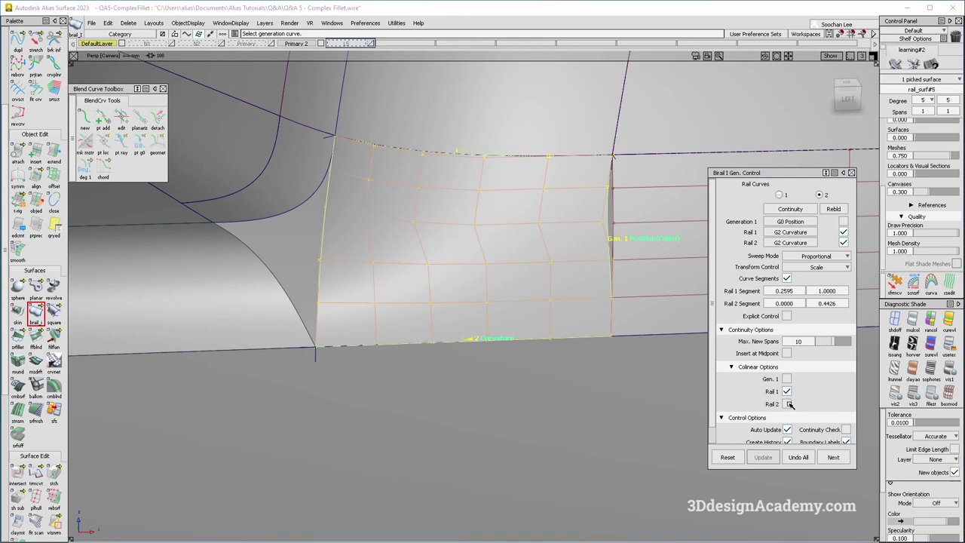
# Align the birail surface's outer edge to the adjoining fillet section with G2 continuity, removing its construction history
pyautogui.moveTo(586, 241)
pyautogui.keyDown('alt'); pyautogui.keyDown('shift'); pyautogui.mouseDown()
pyautogui.moveTo(613, 245)
pyautogui.moveTo(606, 219)
pyautogui.mouseUp(); pyautogui.keyUp('shift'); pyautogui.keyUp('alt')
pyautogui.moveTo(631, 183)
pyautogui.keyDown('ctrl'); pyautogui.keyDown('shift'); pyautogui.mouseDown()
pyautogui.moveTo(577, 244)
pyautogui.moveTo(566, 211)
pyautogui.mouseUp(); pyautogui.keyUp('shift'); pyautogui.keyUp('ctrl')
pyautogui.keyDown('ctrl'); pyautogui.keyDown('shift'); pyautogui.moveTo(502, 198); pyautogui.dragTo(580, 260); pyautogui.keyUp('shift'); pyautogui.keyUp('ctrl')
pyautogui.keyDown('ctrl'); pyautogui.keyDown('shift'); pyautogui.moveTo(601, 168); pyautogui.dragTo(552, 228); pyautogui.keyUp('shift'); pyautogui.keyUp('ctrl')
pyautogui.click(475, 195)
pyautogui.keyDown('ctrl'); pyautogui.keyDown('shift'); pyautogui.moveTo(440, 183); pyautogui.dragTo(557, 266); pyautogui.keyUp('shift'); pyautogui.keyUp('ctrl')
pyautogui.moveTo(558, 265)
pyautogui.keyDown('alt'); pyautogui.keyDown('shift'); pyautogui.mouseDown()
pyautogui.moveTo(569, 262)
pyautogui.moveTo(523, 330)
pyautogui.mouseUp(); pyautogui.keyUp('shift'); pyautogui.keyUp('alt')
pyautogui.click(36, 175)
pyautogui.click(598, 218)
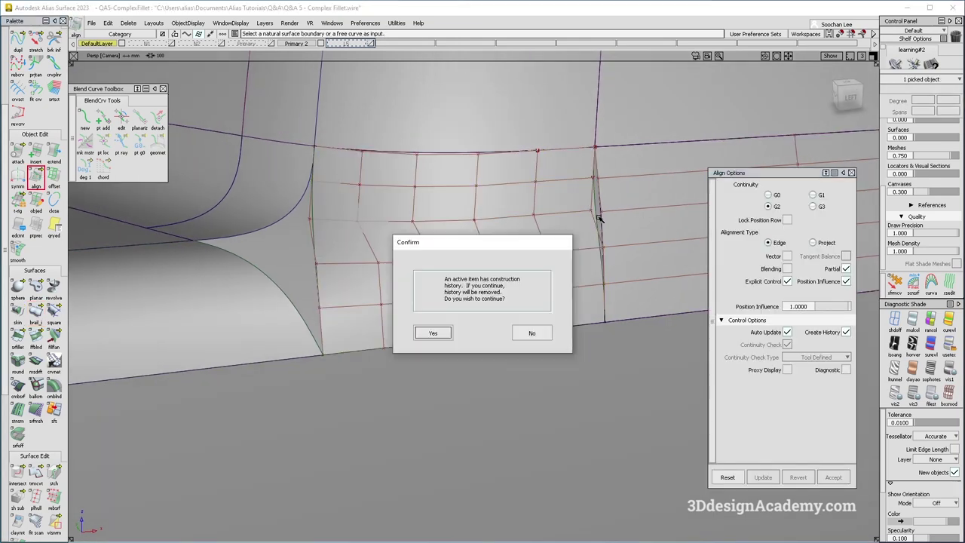
pyautogui.press('Return')
pyautogui.click(601, 218)
pyautogui.keyDown('alt'); pyautogui.keyDown('shift'); pyautogui.moveTo(543, 300); pyautogui.dragTo(554, 298); pyautogui.keyUp('shift'); pyautogui.keyUp('alt')
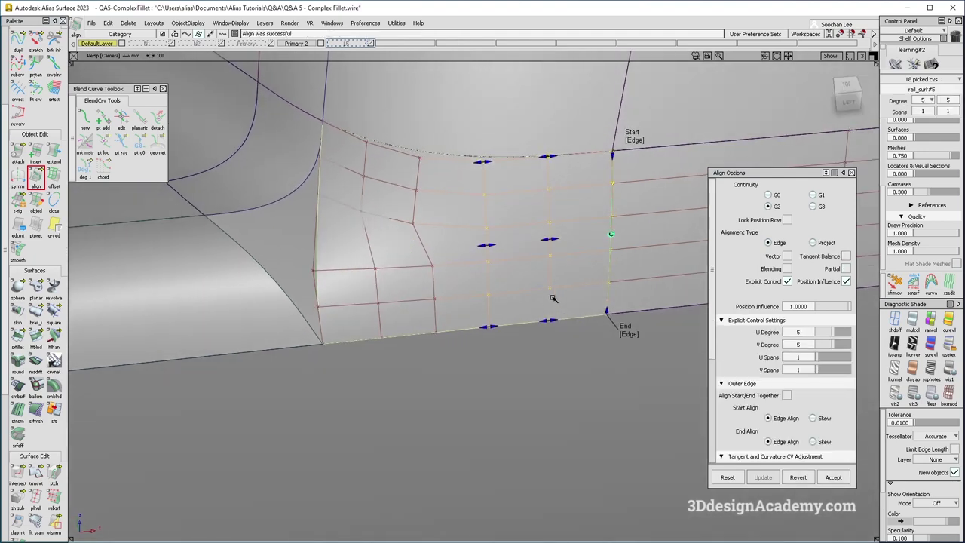
pyautogui.keyDown('ctrl'); pyautogui.keyDown('shift'); pyautogui.moveTo(534, 351); pyautogui.dragTo(480, 285); pyautogui.keyUp('shift'); pyautogui.keyUp('ctrl')
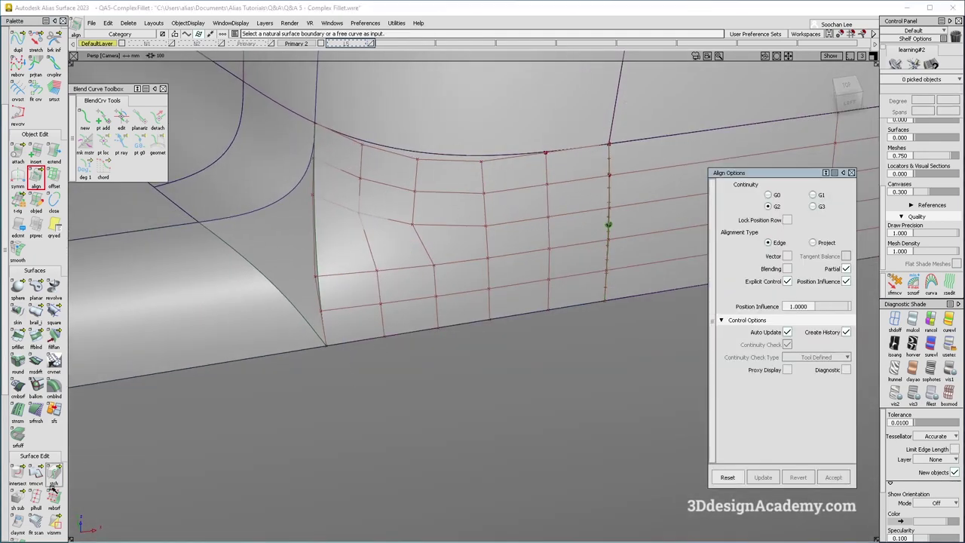
# Check surface continuity along the edge between the birail surface and the upright fillet
pyautogui.scroll(-6, 26, 498)
pyautogui.click(520, 155)
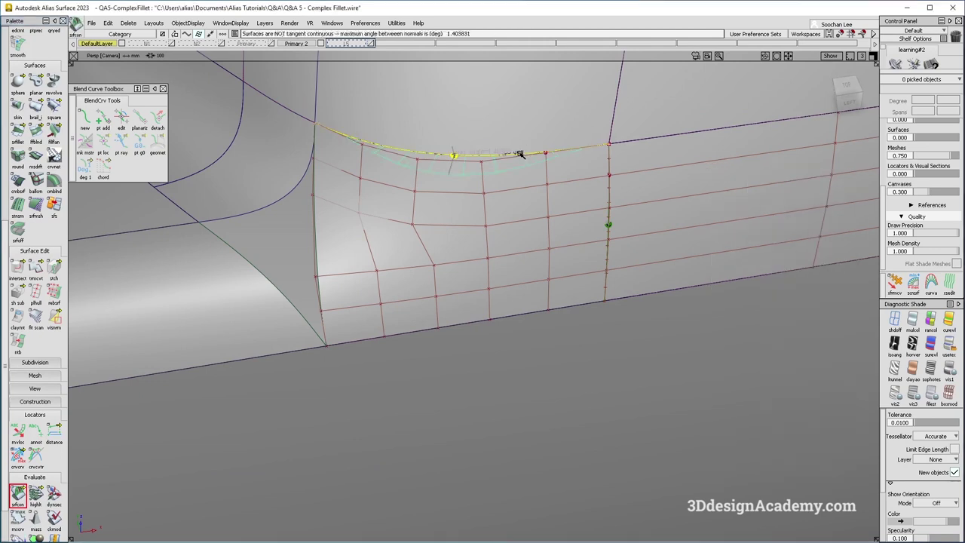
pyautogui.keyDown('alt'); pyautogui.keyDown('shift'); pyautogui.moveTo(556, 127); pyautogui.dragTo(547, 259); pyautogui.keyUp('shift'); pyautogui.keyUp('alt')
pyautogui.click(507, 212)
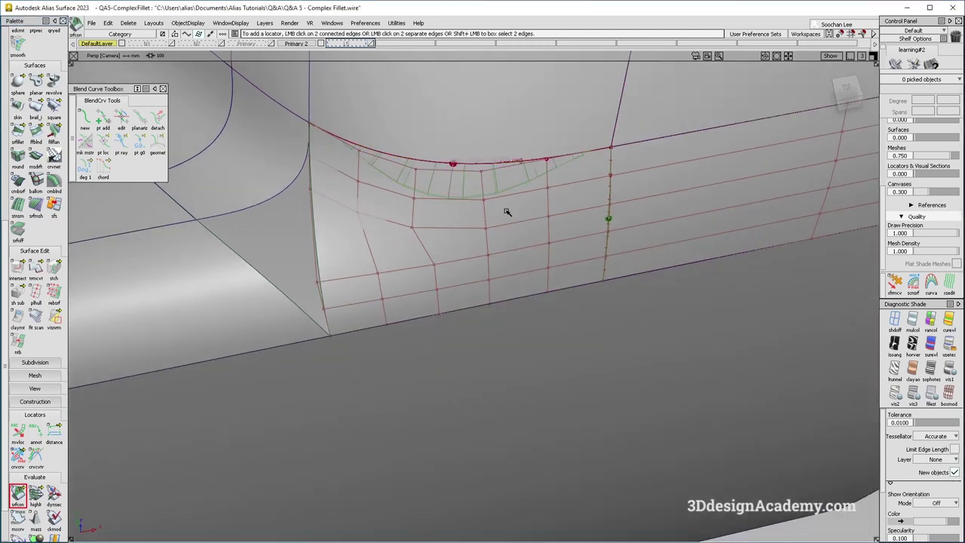
pyautogui.click(507, 164)
pyautogui.scroll(1, 40, 67)
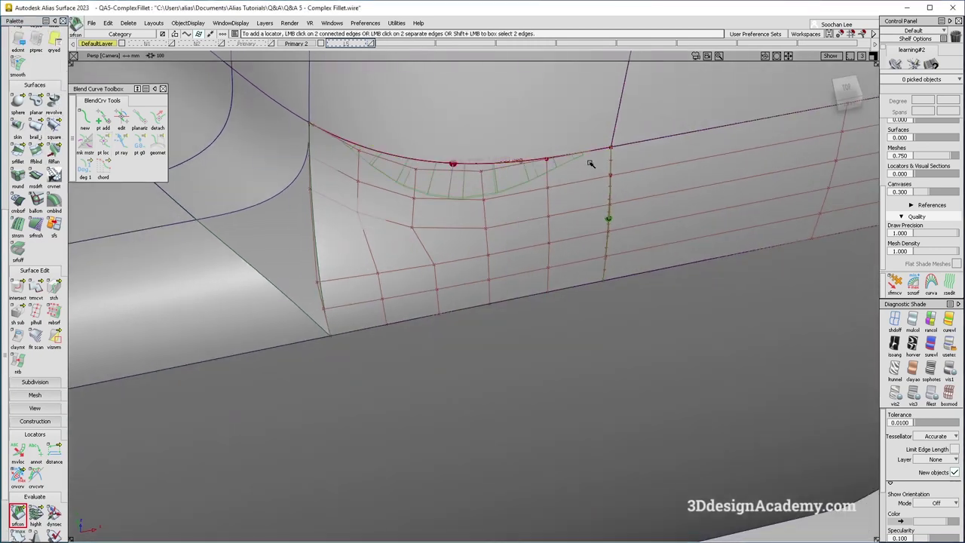
# Remove the birail surface and its continuity locator from the corner
pyautogui.keyDown('ctrl'); pyautogui.keyDown('shift'); pyautogui.moveTo(596, 156); pyautogui.dragTo(543, 225); pyautogui.keyUp('shift'); pyautogui.keyUp('ctrl')
pyautogui.click(541, 224)
pyautogui.keyDown('alt'); pyautogui.keyDown('shift'); pyautogui.moveTo(527, 279); pyautogui.dragTo(567, 241); pyautogui.keyUp('shift'); pyautogui.keyUp('alt')
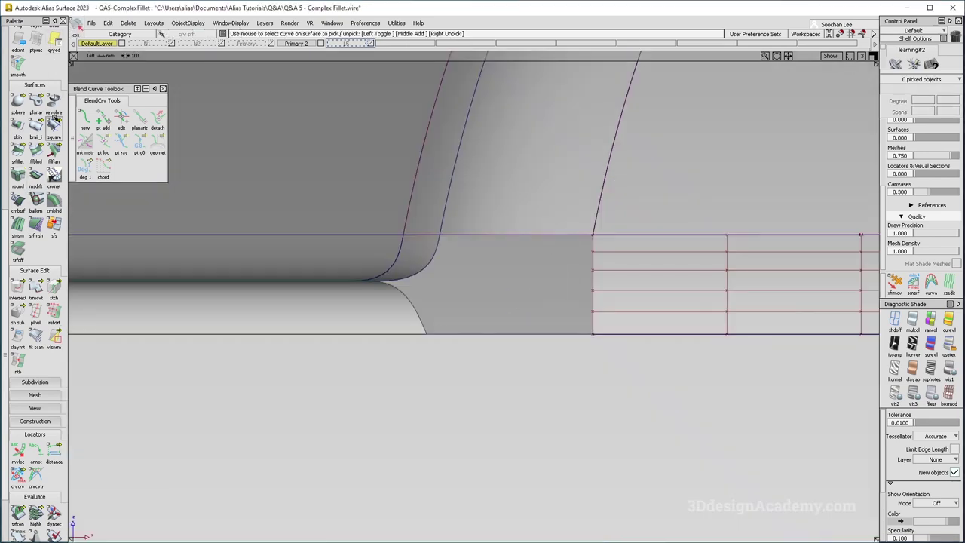
# Extend the fillet section's inner edge toward the corner, past the upright fillet's edge, using Extrapolate with Merge enabled
pyautogui.scroll(5, 54, 119)
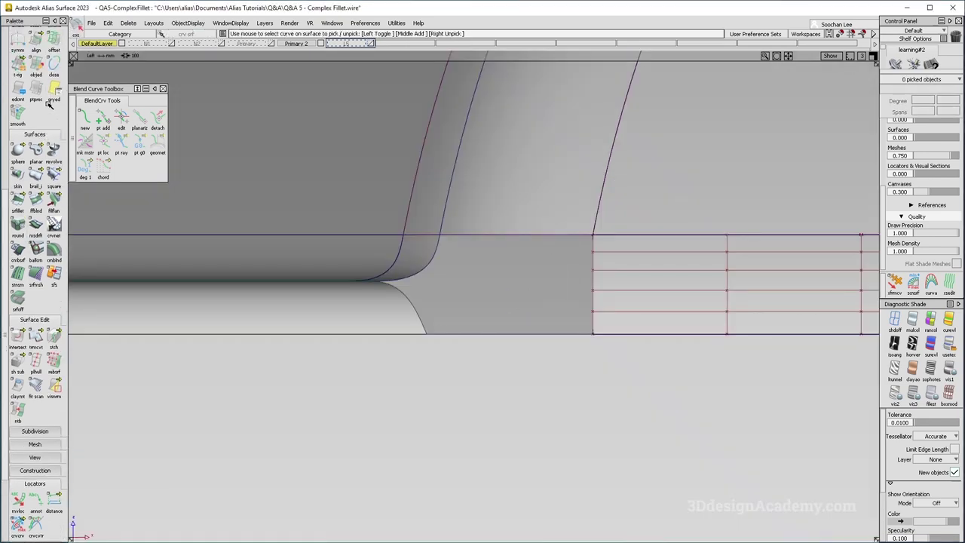
pyautogui.click(590, 270)
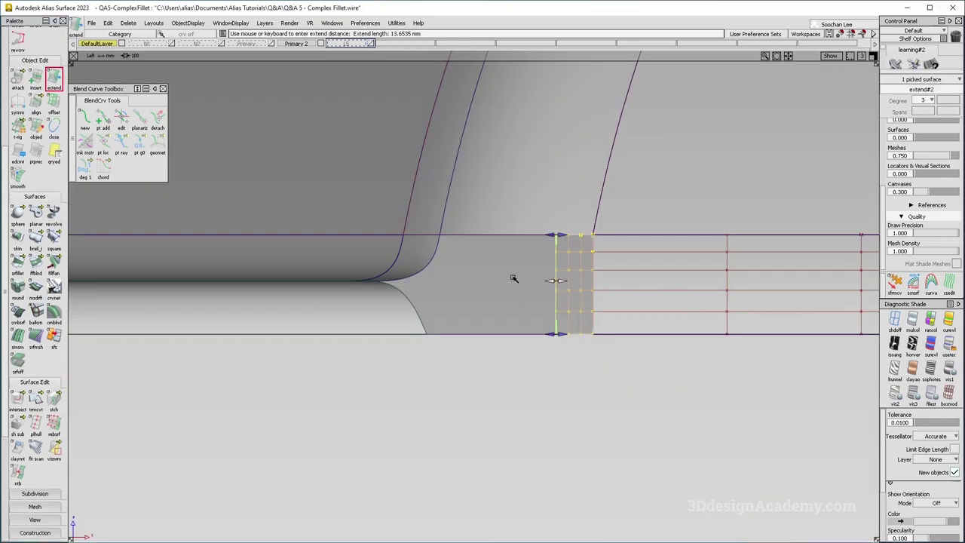
pyautogui.doubleClick(53, 88)
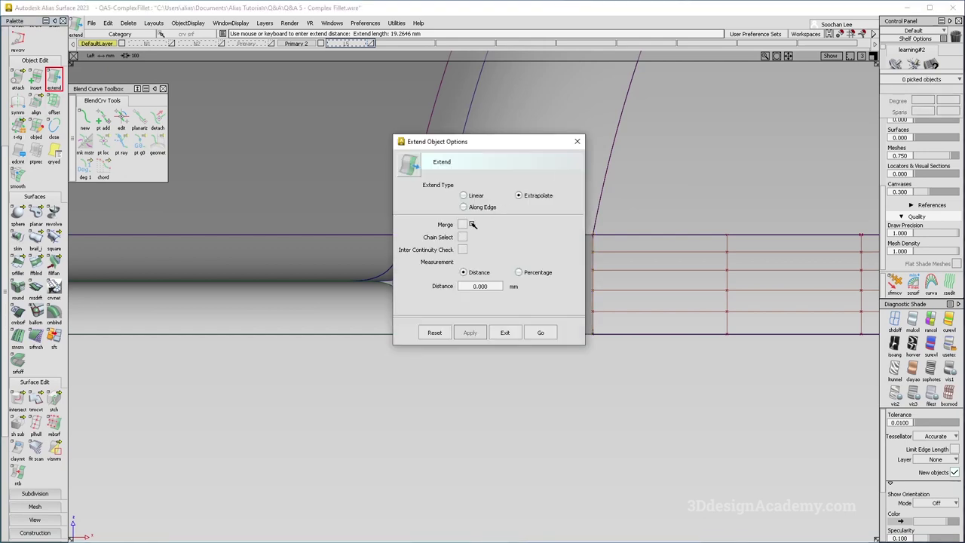
pyautogui.click(540, 332)
pyautogui.moveTo(595, 279); pyautogui.dragTo(518, 277)
pyautogui.keyDown('alt'); pyautogui.keyDown('shift'); pyautogui.moveTo(511, 291); pyautogui.dragTo(459, 305, button='middle'); pyautogui.keyUp('shift'); pyautogui.keyUp('alt')
pyautogui.click(451, 321)
# Duplicate the upright fillet's outer edge as a curve and extend it down past the fillet section's lower edge
pyautogui.scroll(5, 32, 81)
pyautogui.click(18, 74)
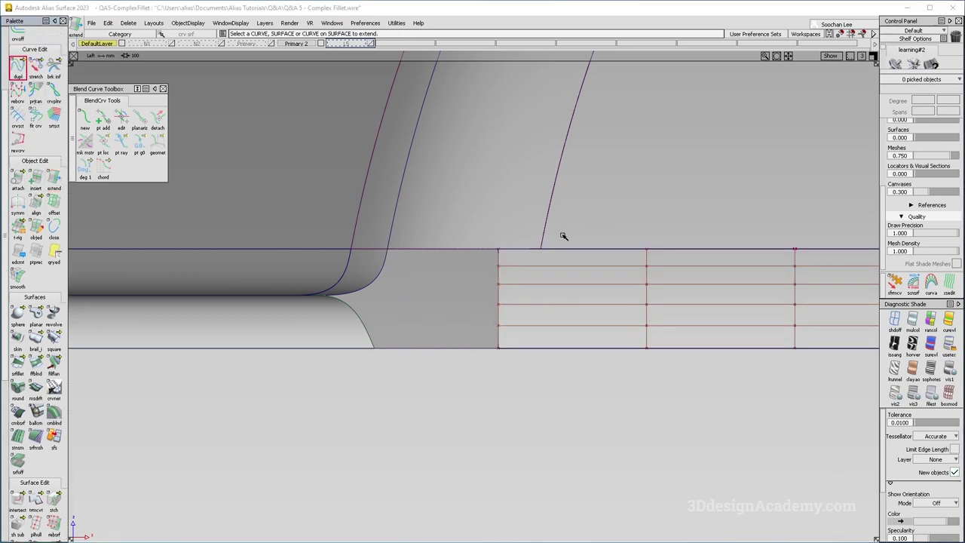
pyautogui.click(545, 235)
pyautogui.click(550, 238)
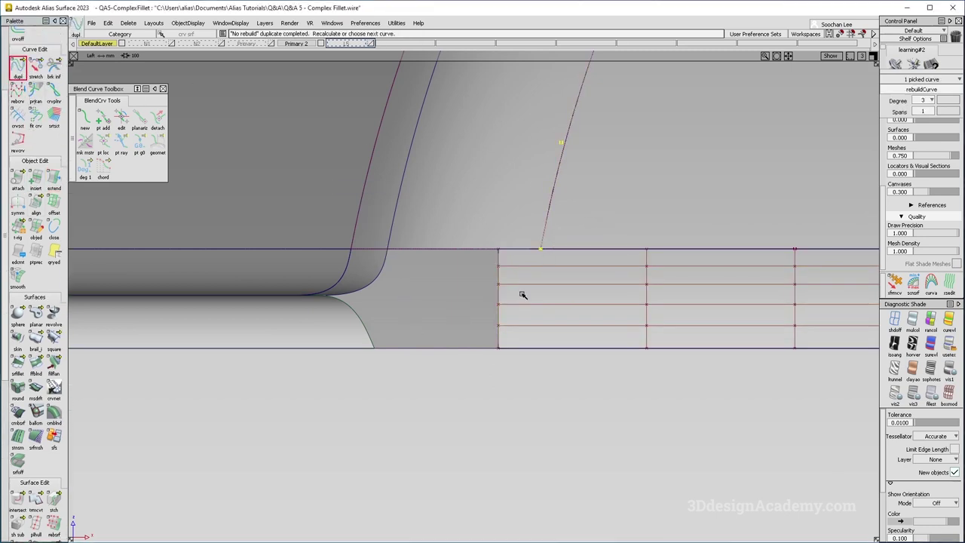
pyautogui.click(54, 176)
pyautogui.click(543, 246)
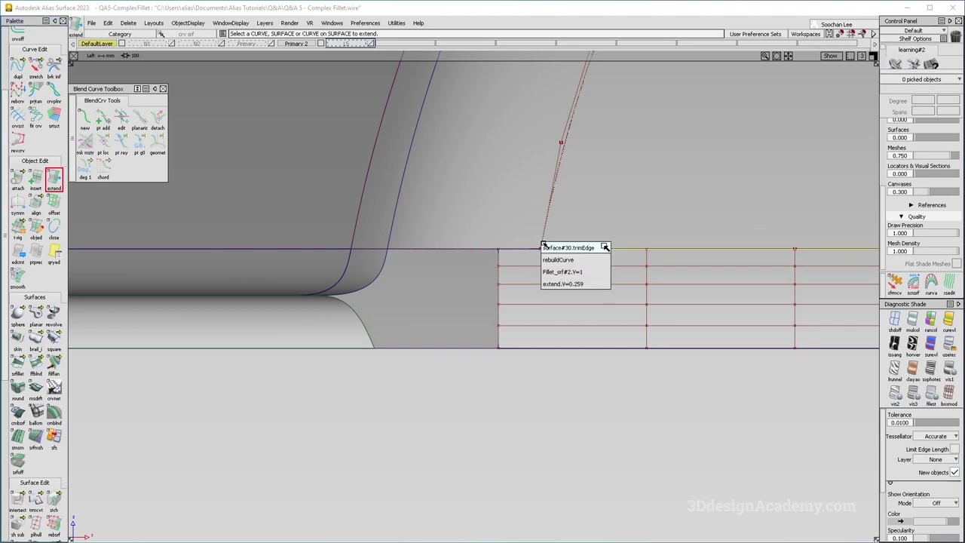
pyautogui.click(604, 259)
# Project the extended curve onto the fillet section and delete the source curve
pyautogui.click(18, 499)
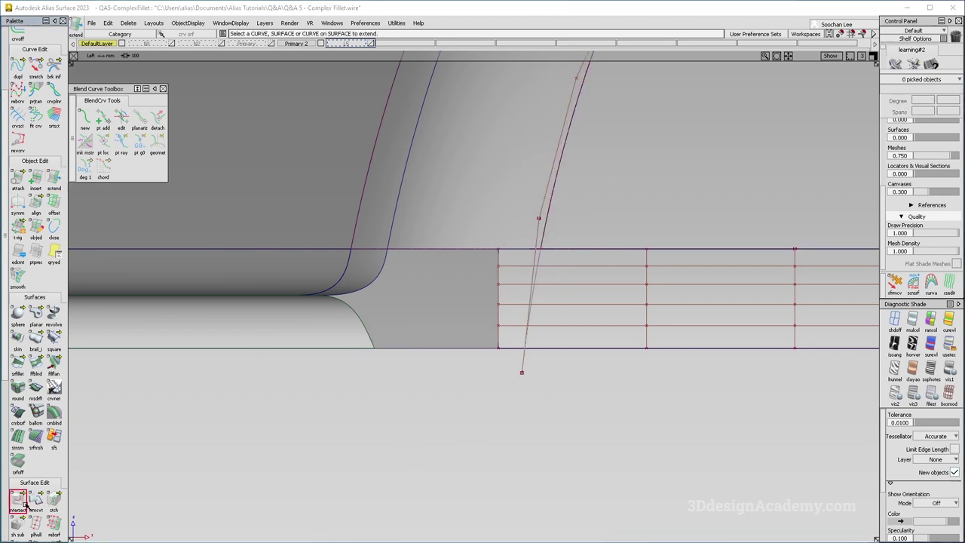
pyautogui.click(525, 360)
pyautogui.keyDown('ctrl'); pyautogui.keyDown('shift'); pyautogui.moveTo(484, 276); pyautogui.dragTo(596, 333); pyautogui.keyUp('shift'); pyautogui.keyUp('ctrl')
pyautogui.click(524, 361)
pyautogui.press('Delete')
# Trim Convert the fillet section at the projected curve and assign the original surface to layer L5
pyautogui.moveTo(35, 507); pyautogui.dragTo(94, 505)
pyautogui.click(549, 336)
pyautogui.keyDown('ctrl'); pyautogui.keyDown('shift'); pyautogui.moveTo(566, 189); pyautogui.dragTo(509, 275); pyautogui.keyUp('shift'); pyautogui.keyUp('ctrl')
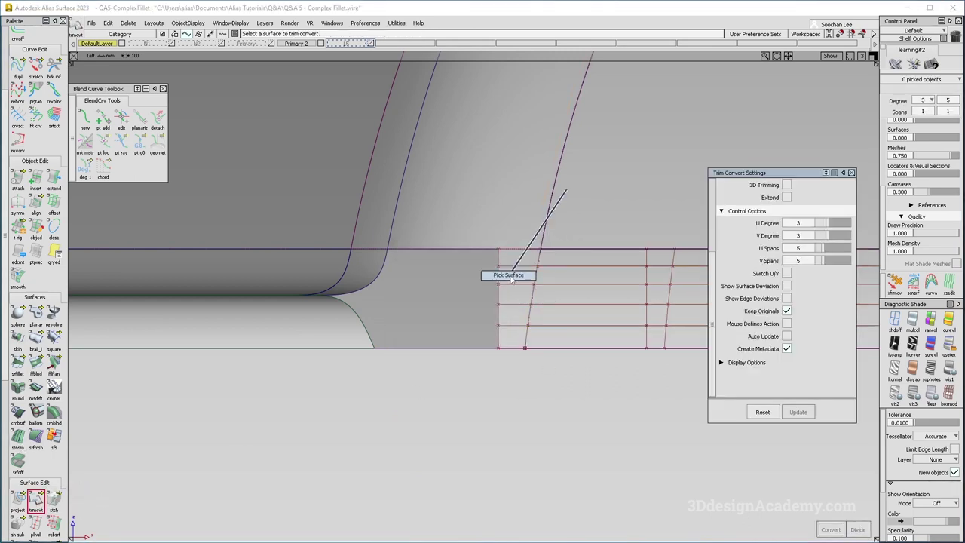
pyautogui.click(500, 278)
pyautogui.moveTo(355, 45)
pyautogui.mouseDown()
pyautogui.moveTo(349, 64)
pyautogui.moveTo(346, 53)
pyautogui.mouseUp()
pyautogui.click(111, 45)
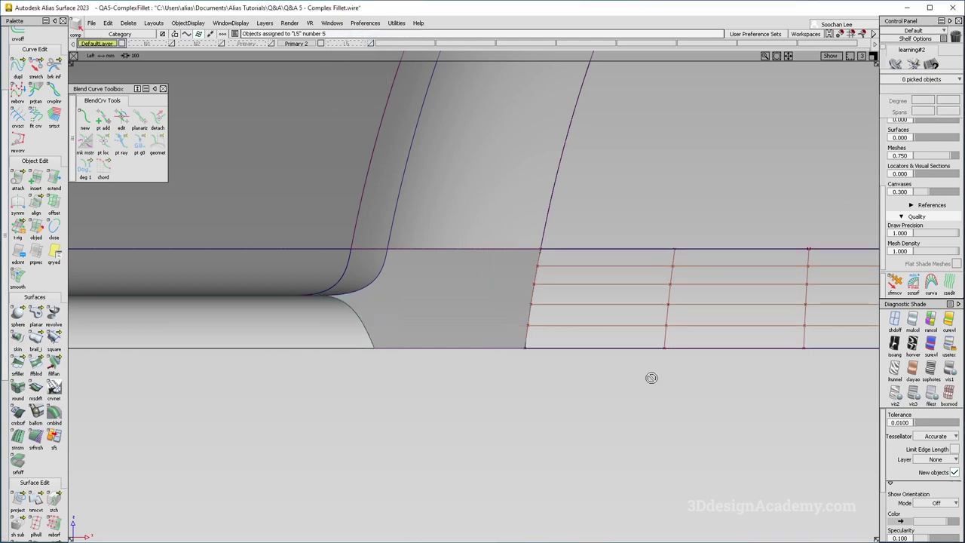
# Align the converted section's upper and lower edges to the surfaces above and below with G2 continuity
pyautogui.press('F8')
pyautogui.click(37, 202)
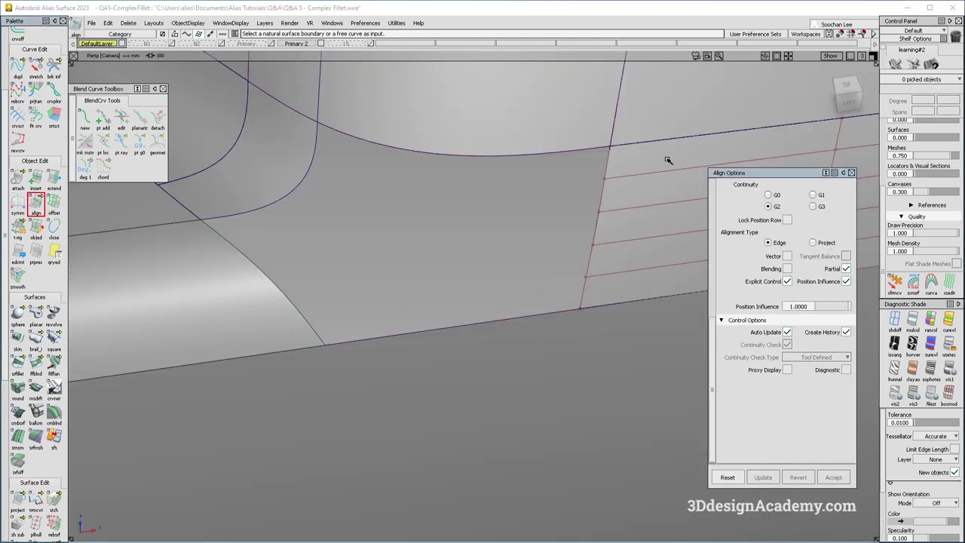
pyautogui.click(703, 139)
pyautogui.click(704, 139)
pyautogui.keyDown('alt'); pyautogui.keyDown('shift'); pyautogui.moveTo(604, 218); pyautogui.dragTo(430, 219); pyautogui.keyUp('shift'); pyautogui.keyUp('alt')
pyautogui.keyDown('alt'); pyautogui.keyDown('shift'); pyautogui.moveTo(430, 219); pyautogui.dragTo(341, 211, button='right'); pyautogui.keyUp('shift'); pyautogui.keyUp('alt')
pyautogui.keyDown('alt'); pyautogui.keyDown('shift'); pyautogui.moveTo(342, 211); pyautogui.dragTo(570, 140, button='middle'); pyautogui.keyUp('shift'); pyautogui.keyUp('alt')
pyautogui.click(440, 298)
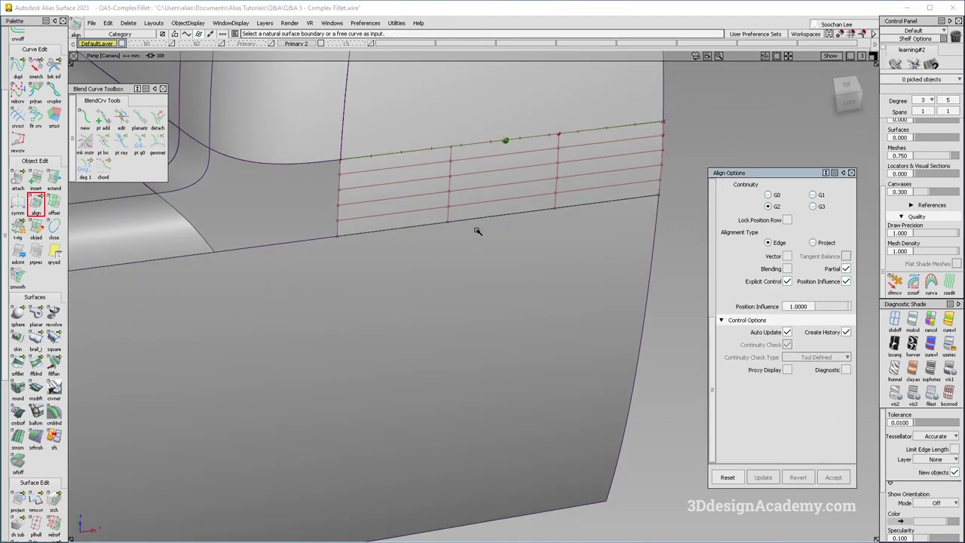
pyautogui.click(483, 218)
pyautogui.keyDown('alt'); pyautogui.keyDown('shift'); pyautogui.moveTo(307, 177); pyautogui.dragTo(455, 241, button='middle'); pyautogui.keyUp('shift'); pyautogui.keyUp('alt')
pyautogui.click(455, 334)
# Hide the converted section's control vertices and delete its construction history
pyautogui.keyDown('ctrl'); pyautogui.keyDown('shift'); pyautogui.moveTo(569, 228); pyautogui.dragTo(524, 273); pyautogui.keyUp('shift'); pyautogui.keyUp('ctrl')
pyautogui.click(518, 245)
pyautogui.keyDown('ctrl'); pyautogui.keyDown('shift'); pyautogui.moveTo(518, 246); pyautogui.dragTo(431, 315, button='right'); pyautogui.keyUp('shift'); pyautogui.keyUp('ctrl')
pyautogui.click(132, 23)
pyautogui.click(142, 49)
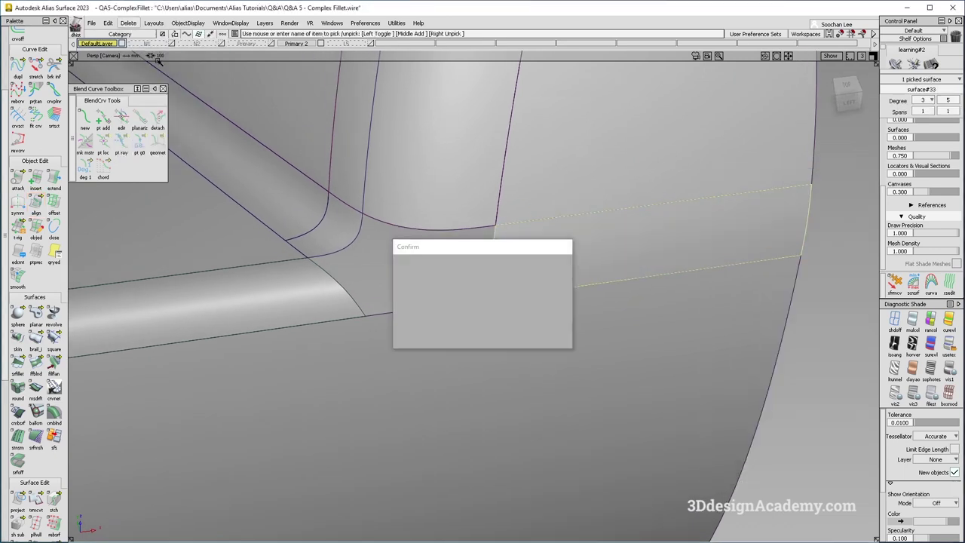
pyautogui.press('Return')
pyautogui.doubleClick(36, 340)
pyautogui.click(466, 231)
pyautogui.click(467, 303)
pyautogui.hotkey('ctrl', 'z')
pyautogui.click(490, 265)
pyautogui.click(450, 233)
pyautogui.click(385, 257)
pyautogui.keyDown('ctrl'); pyautogui.keyDown('shift'); pyautogui.moveTo(476, 292); pyautogui.dragTo(469, 212); pyautogui.keyUp('shift'); pyautogui.keyUp('ctrl')
pyautogui.click(457, 228)
pyautogui.click(438, 227)
# Create a Birail from the section's slanted inner edge, along the extend surface's lower edge and the long upper edge of the surface below
pyautogui.click(35, 341)
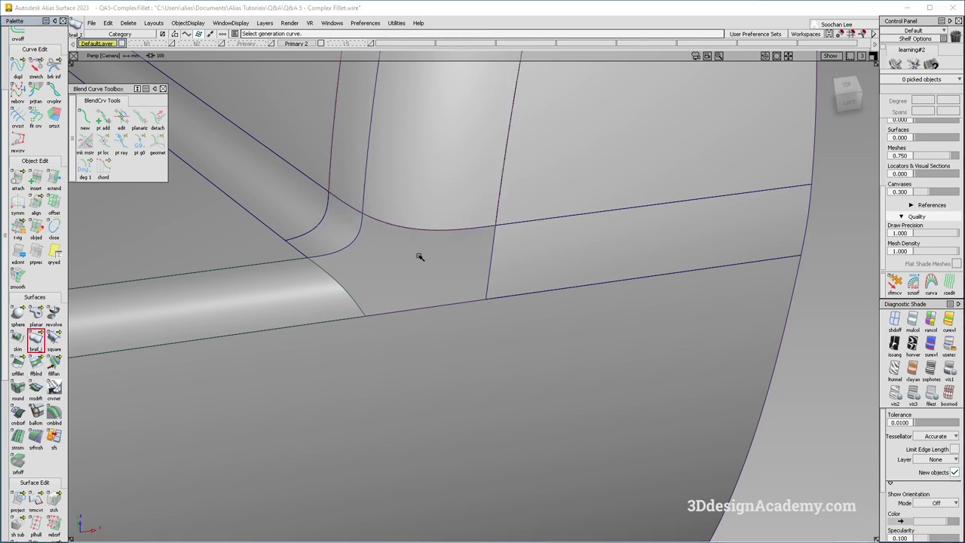
pyautogui.click(489, 251)
pyautogui.click(483, 230)
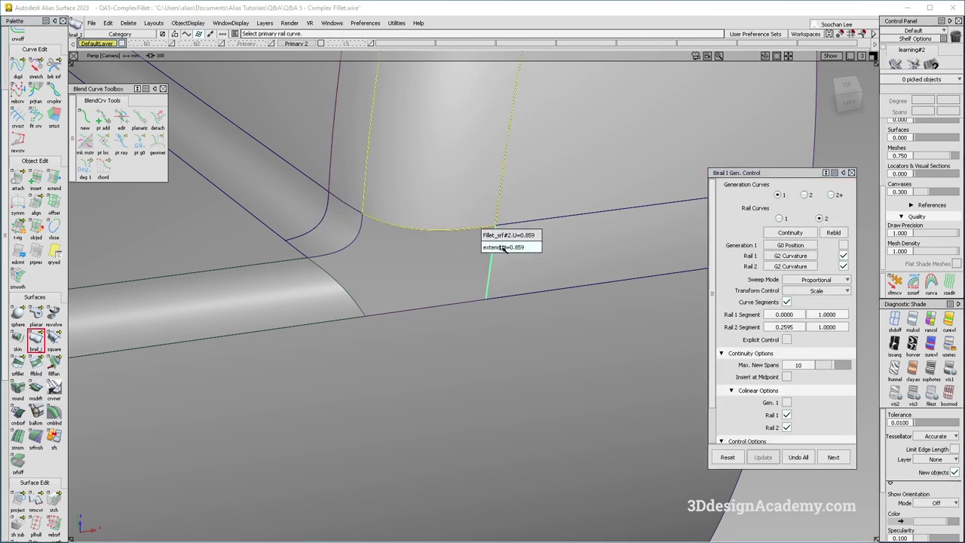
pyautogui.click(503, 248)
pyautogui.click(446, 305)
pyautogui.keyDown('alt'); pyautogui.keyDown('shift'); pyautogui.moveTo(444, 304); pyautogui.dragTo(191, 352, button='right'); pyautogui.keyUp('shift'); pyautogui.keyUp('alt')
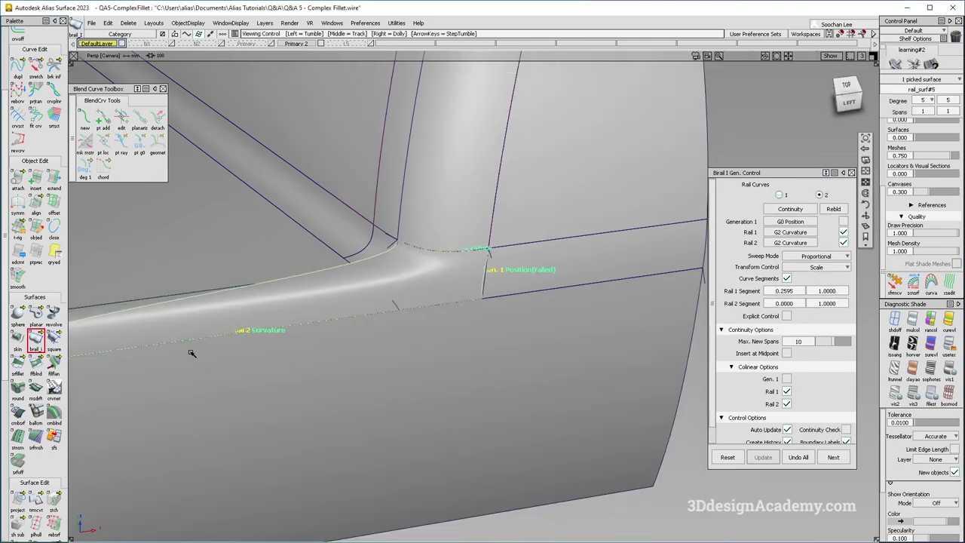
# Shorten the birail's Rail 2 segment to end at 0.4426 by the open corner's lower point, with Rail 2's colinear option off
pyautogui.keyDown('alt'); pyautogui.keyDown('shift'); pyautogui.moveTo(300, 322); pyautogui.dragTo(273, 331, button='right'); pyautogui.keyUp('shift'); pyautogui.keyUp('alt')
pyautogui.keyDown('alt'); pyautogui.keyDown('shift'); pyautogui.moveTo(273, 331); pyautogui.dragTo(409, 285, button='middle'); pyautogui.keyUp('shift'); pyautogui.keyUp('alt')
pyautogui.moveTo(205, 314); pyautogui.dragTo(454, 297)
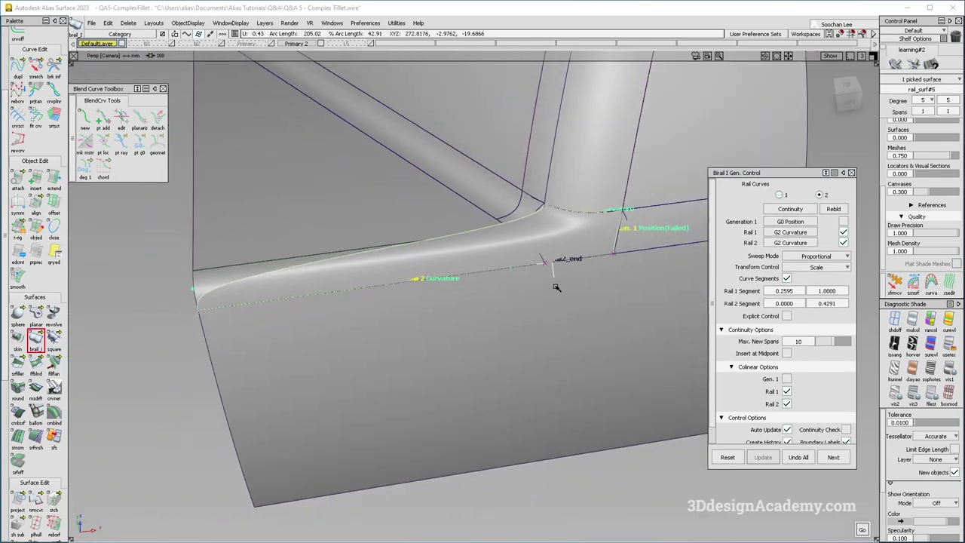
pyautogui.keyDown('alt'); pyautogui.keyDown('shift'); pyautogui.moveTo(549, 285); pyautogui.dragTo(649, 219, button='right'); pyautogui.keyUp('shift'); pyautogui.keyUp('alt')
pyautogui.keyDown('alt'); pyautogui.keyDown('shift'); pyautogui.moveTo(649, 218); pyautogui.dragTo(607, 236, button='middle'); pyautogui.keyUp('shift'); pyautogui.keyUp('alt')
pyautogui.keyDown('alt'); pyautogui.keyDown('shift'); pyautogui.moveTo(666, 293); pyautogui.dragTo(728, 282); pyautogui.keyUp('shift'); pyautogui.keyUp('alt')
pyautogui.click(844, 243)
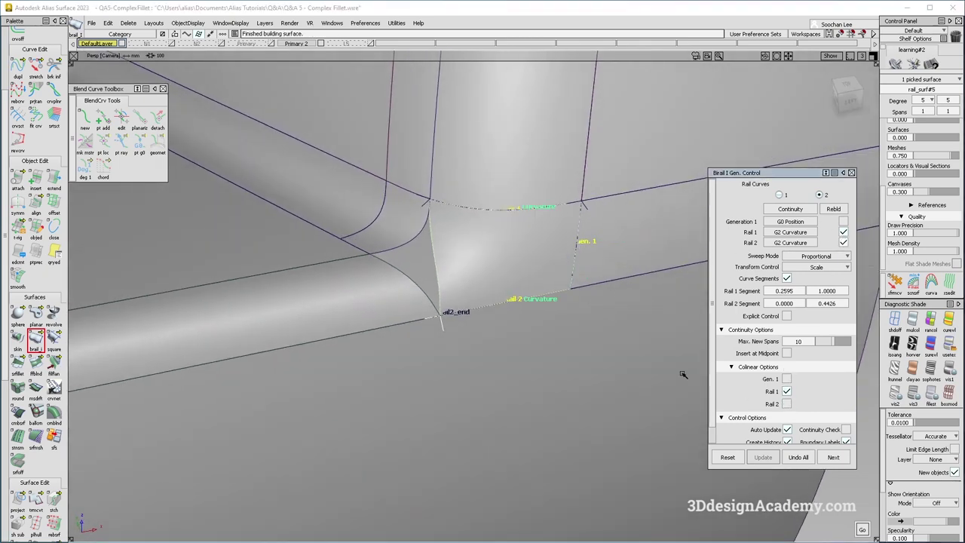
# Show the birail patch's control vertices and set Generation 1 to G2 Curvature with its colinear option on
pyautogui.keyDown('ctrl'); pyautogui.keyDown('shift'); pyautogui.moveTo(510, 274); pyautogui.dragTo(421, 248); pyautogui.keyUp('shift'); pyautogui.keyUp('ctrl')
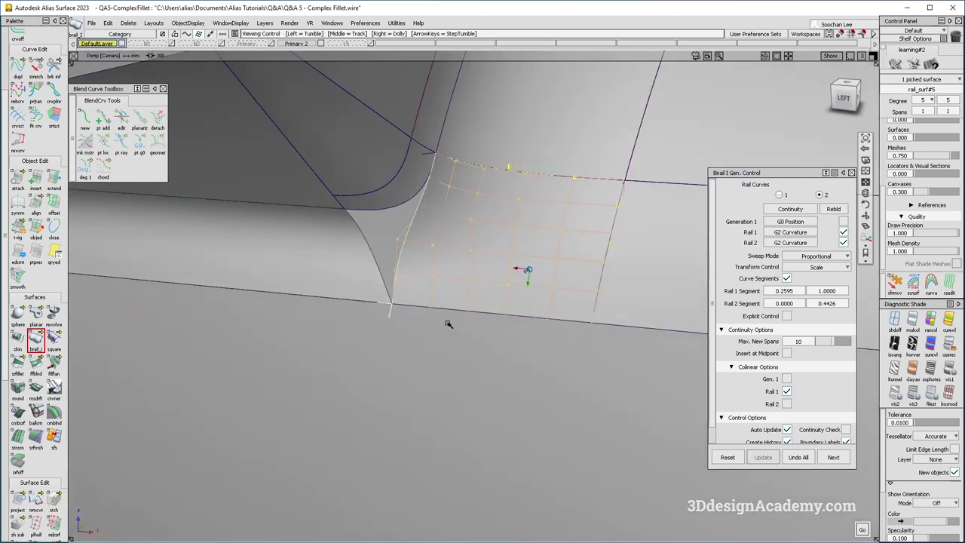
pyautogui.keyDown('alt'); pyautogui.keyDown('shift'); pyautogui.moveTo(442, 333); pyautogui.dragTo(532, 280); pyautogui.keyUp('shift'); pyautogui.keyUp('alt')
pyautogui.keyDown('alt'); pyautogui.keyDown('shift'); pyautogui.moveTo(559, 243); pyautogui.dragTo(573, 268); pyautogui.keyUp('shift'); pyautogui.keyUp('alt')
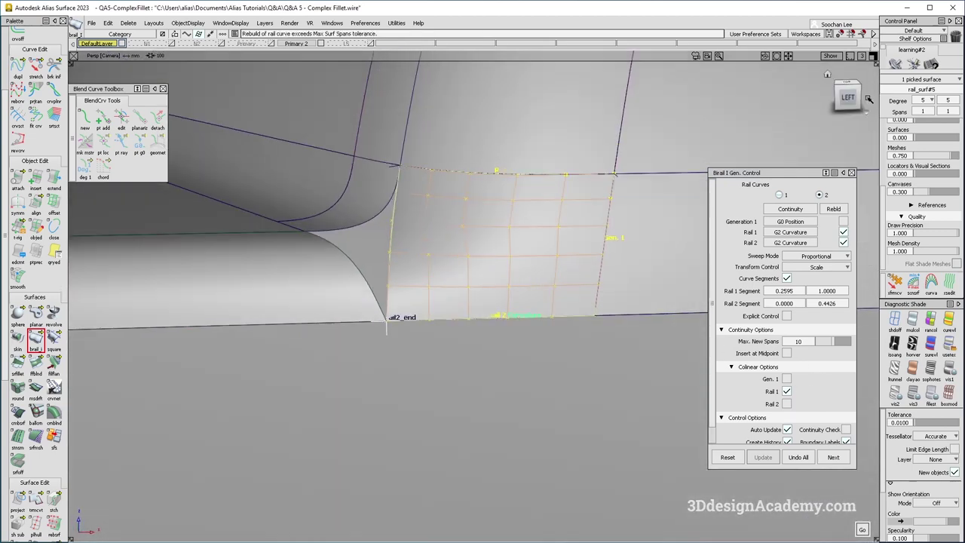
pyautogui.click(851, 102)
pyautogui.keyDown('alt'); pyautogui.keyDown('shift'); pyautogui.moveTo(570, 270); pyautogui.dragTo(534, 276, button='middle'); pyautogui.keyUp('shift'); pyautogui.keyUp('alt')
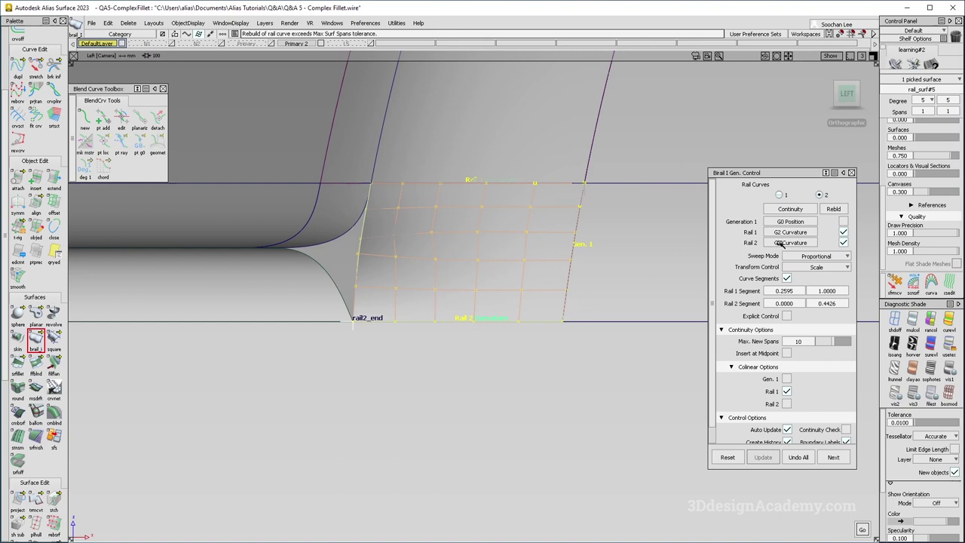
pyautogui.click(794, 221)
pyautogui.click(797, 258)
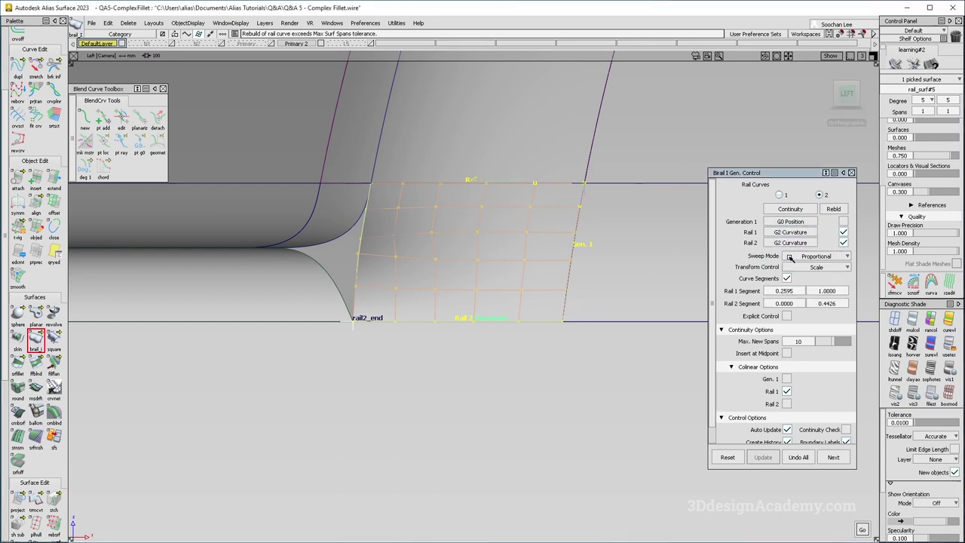
pyautogui.click(786, 380)
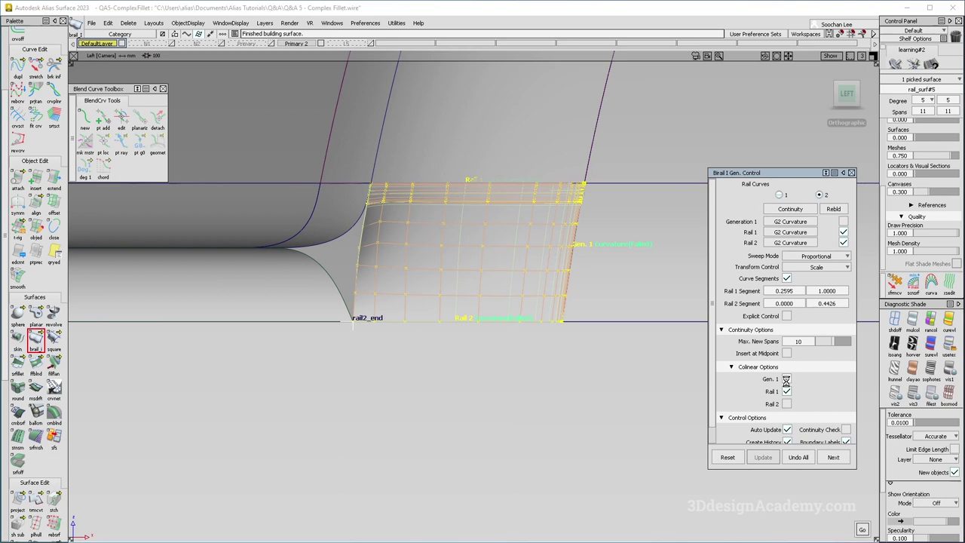
# Turn on the birail's explicit control with degree 5 and one span in both directions, and hide the patch's control vertices
pyautogui.keyDown('alt'); pyautogui.keyDown('shift'); pyautogui.moveTo(522, 273); pyautogui.dragTo(626, 303); pyautogui.keyUp('shift'); pyautogui.keyUp('alt')
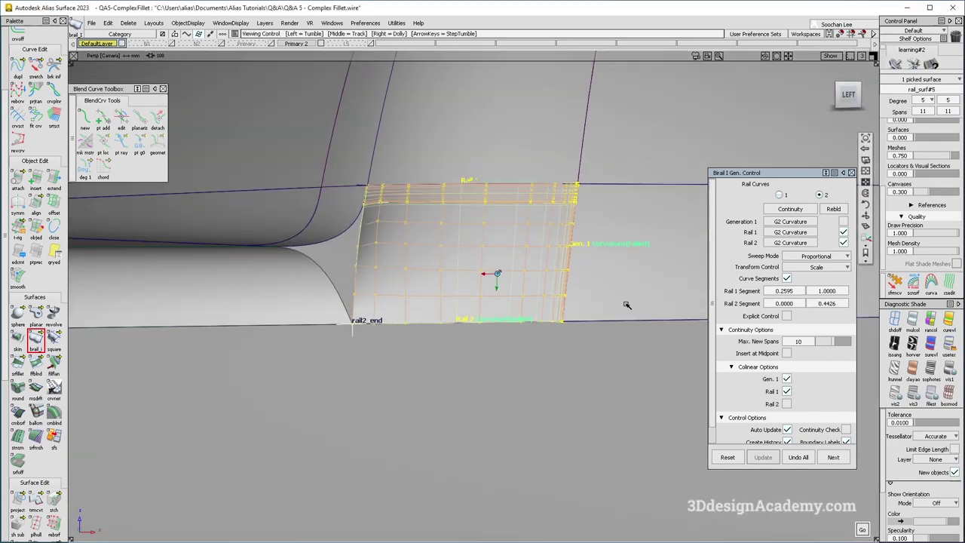
pyautogui.click(789, 316)
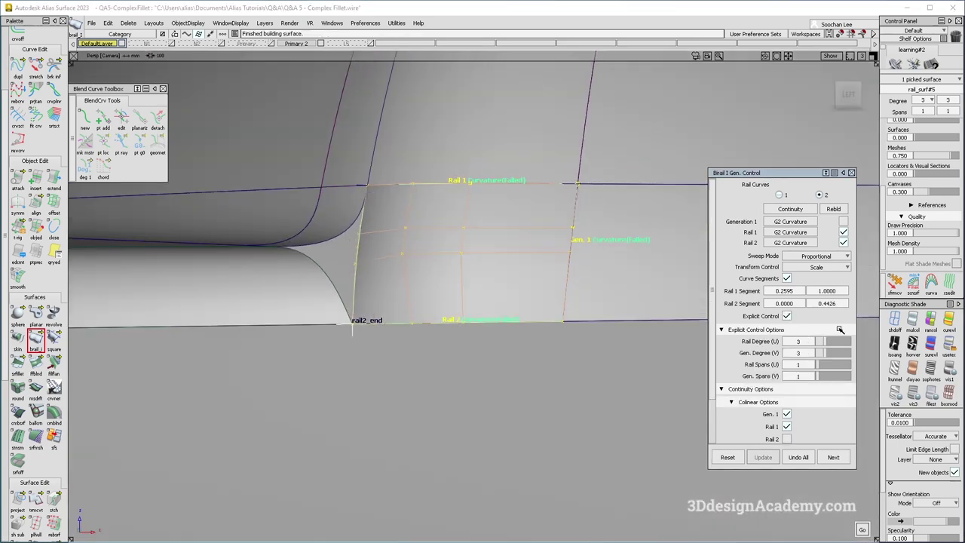
pyautogui.click(833, 352)
pyautogui.keyDown('alt'); pyautogui.keyDown('shift'); pyautogui.moveTo(498, 274); pyautogui.dragTo(385, 294); pyautogui.keyUp('shift'); pyautogui.keyUp('alt')
pyautogui.moveTo(472, 325)
pyautogui.keyDown('ctrl'); pyautogui.keyDown('shift'); pyautogui.mouseDown()
pyautogui.moveTo(474, 246)
pyautogui.moveTo(161, 401)
pyautogui.mouseUp(); pyautogui.keyUp('shift'); pyautogui.keyUp('ctrl')
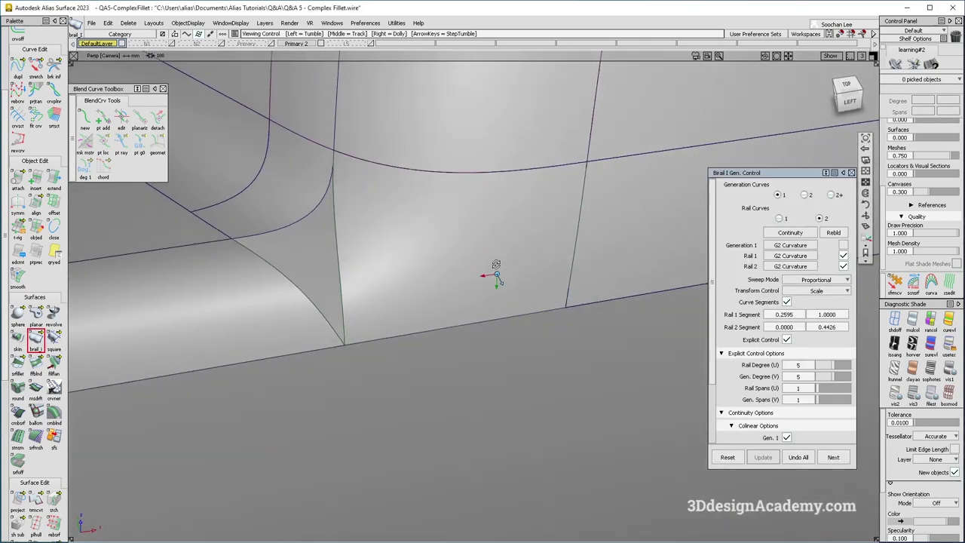
# Check surface continuity along the birail patch's upper, lower and side edges, and inspect the edge shared with the side section
pyautogui.scroll(-6, 24, 451)
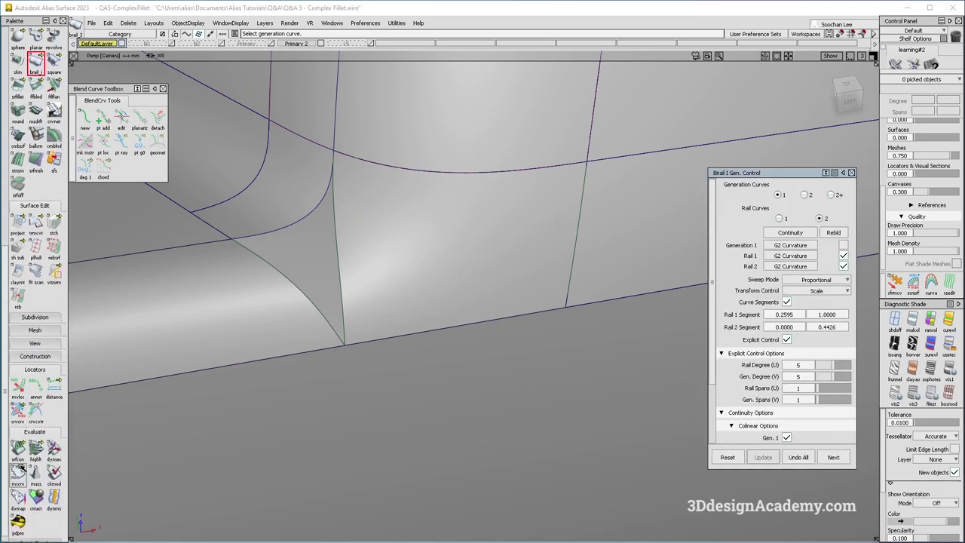
pyautogui.click(19, 450)
pyautogui.click(552, 167)
pyautogui.click(584, 192)
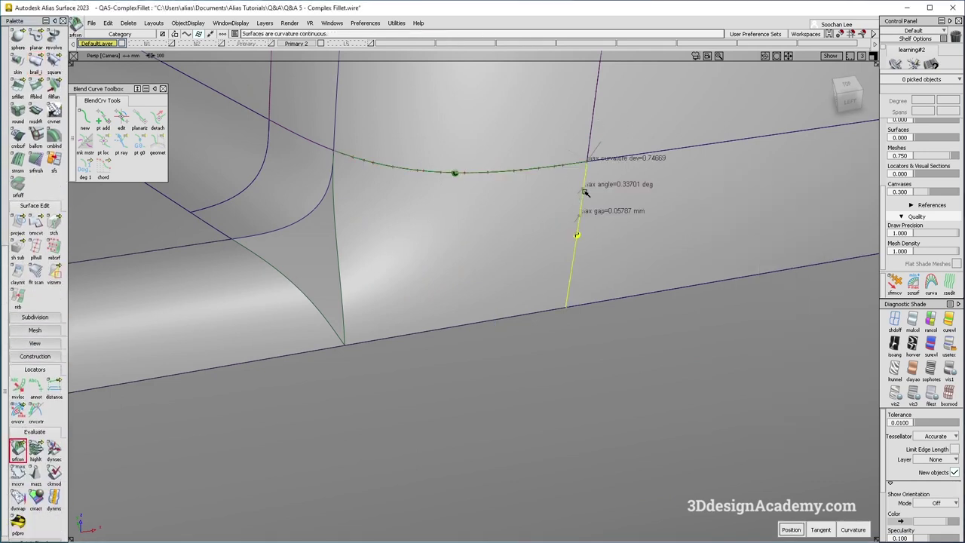
pyautogui.keyDown('alt'); pyautogui.keyDown('shift'); pyautogui.moveTo(544, 280); pyautogui.dragTo(560, 303); pyautogui.keyUp('shift'); pyautogui.keyUp('alt')
pyautogui.keyDown('alt'); pyautogui.keyDown('shift'); pyautogui.moveTo(604, 226); pyautogui.dragTo(638, 203, button='right'); pyautogui.keyUp('shift'); pyautogui.keyUp('alt')
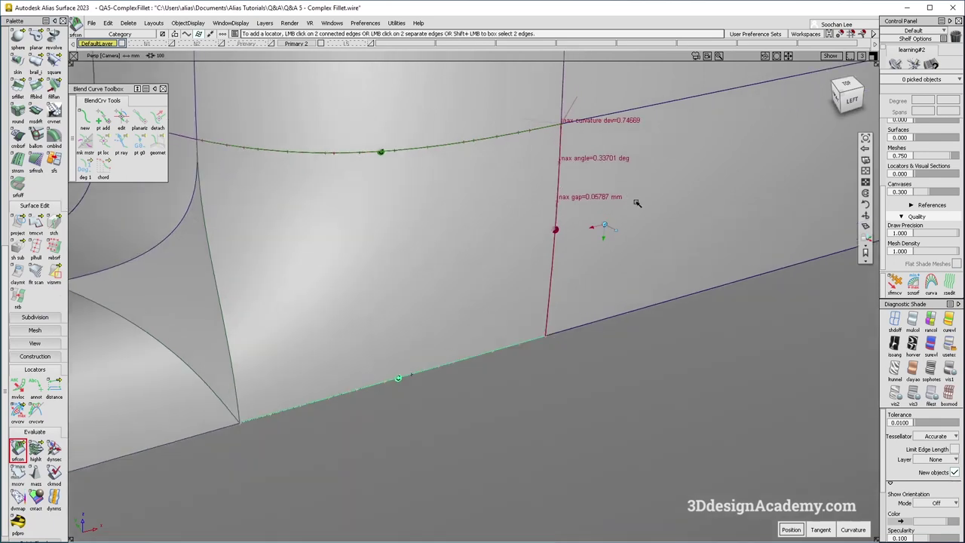
pyautogui.keyDown('alt'); pyautogui.keyDown('shift'); pyautogui.moveTo(568, 125); pyautogui.dragTo(637, 145, button='right'); pyautogui.keyUp('shift'); pyautogui.keyUp('alt')
pyautogui.keyDown('ctrl'); pyautogui.keyDown('shift'); pyautogui.moveTo(638, 145); pyautogui.dragTo(614, 176); pyautogui.keyUp('shift'); pyautogui.keyUp('ctrl')
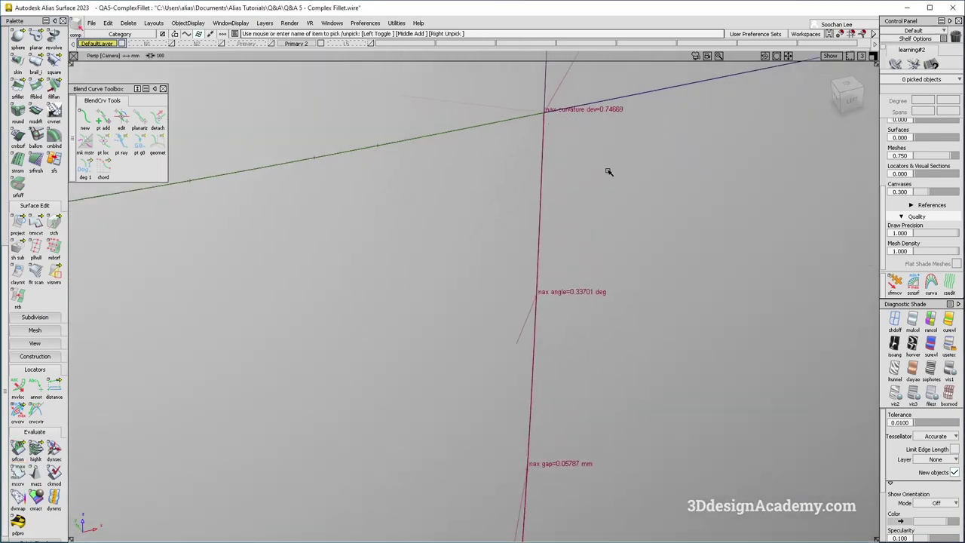
# Display the control vertices of the side section and the birail patch to compare them across their shared edge
pyautogui.click(541, 162)
pyautogui.keyDown('alt'); pyautogui.keyDown('shift'); pyautogui.moveTo(555, 115); pyautogui.dragTo(634, 94, button='right'); pyautogui.keyUp('shift'); pyautogui.keyUp('alt')
pyautogui.keyDown('alt'); pyautogui.keyDown('shift'); pyautogui.moveTo(634, 94); pyautogui.dragTo(417, 105); pyautogui.keyUp('shift'); pyautogui.keyUp('alt')
pyautogui.keyDown('alt'); pyautogui.keyDown('shift'); pyautogui.moveTo(701, 170); pyautogui.dragTo(623, 181, button='right'); pyautogui.keyUp('shift'); pyautogui.keyUp('alt')
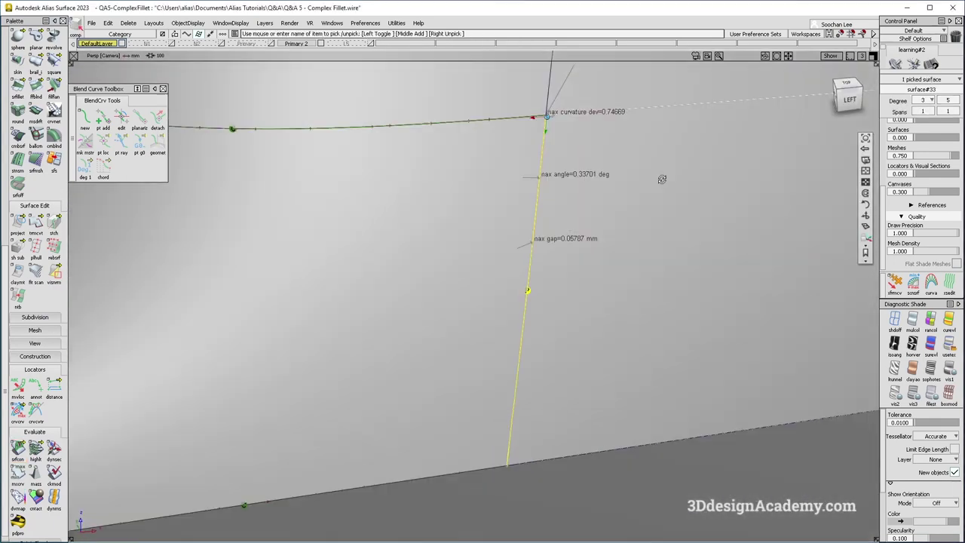
pyautogui.keyDown('alt'); pyautogui.keyDown('shift'); pyautogui.moveTo(623, 181); pyautogui.dragTo(585, 340); pyautogui.keyUp('shift'); pyautogui.keyUp('alt')
pyautogui.keyDown('ctrl'); pyautogui.keyDown('shift'); pyautogui.moveTo(586, 370); pyautogui.dragTo(586, 265); pyautogui.keyUp('shift'); pyautogui.keyUp('ctrl')
pyautogui.click(485, 300)
pyautogui.keyDown('alt'); pyautogui.keyDown('shift'); pyautogui.moveTo(596, 294); pyautogui.dragTo(529, 296, button='right'); pyautogui.keyUp('shift'); pyautogui.keyUp('alt')
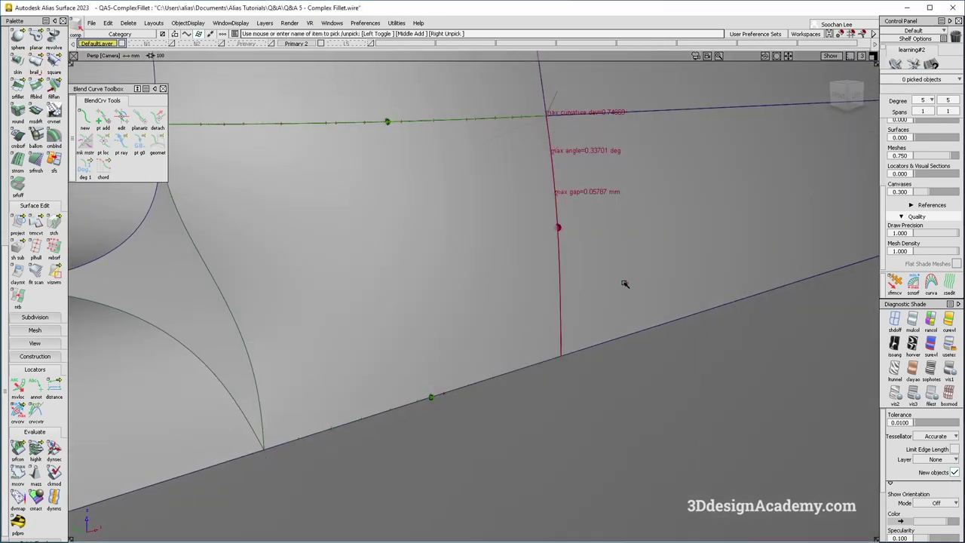
pyautogui.click(625, 298)
pyautogui.keyDown('ctrl'); pyautogui.keyDown('shift'); pyautogui.moveTo(556, 204); pyautogui.dragTo(608, 134); pyautogui.keyUp('shift'); pyautogui.keyUp('ctrl')
pyautogui.click(420, 191)
pyautogui.keyDown('ctrl'); pyautogui.keyDown('shift'); pyautogui.moveTo(416, 189); pyautogui.dragTo(539, 271, button='right'); pyautogui.keyUp('shift'); pyautogui.keyUp('ctrl')
pyautogui.keyDown('alt'); pyautogui.keyDown('shift'); pyautogui.moveTo(540, 270); pyautogui.dragTo(592, 239); pyautogui.keyUp('shift'); pyautogui.keyUp('alt')
pyautogui.keyDown('alt'); pyautogui.keyDown('shift'); pyautogui.moveTo(592, 239); pyautogui.dragTo(612, 227, button='right'); pyautogui.keyUp('shift'); pyautogui.keyUp('alt')
pyautogui.keyDown('alt'); pyautogui.keyDown('shift'); pyautogui.moveTo(612, 227); pyautogui.dragTo(320, 265); pyautogui.keyUp('shift'); pyautogui.keyUp('alt')
pyautogui.keyDown('alt'); pyautogui.keyDown('shift'); pyautogui.moveTo(549, 252); pyautogui.dragTo(629, 276); pyautogui.keyUp('shift'); pyautogui.keyUp('alt')
pyautogui.keyDown('ctrl'); pyautogui.keyDown('shift'); pyautogui.moveTo(601, 340); pyautogui.dragTo(554, 193); pyautogui.keyUp('shift'); pyautogui.keyUp('ctrl')
pyautogui.scroll(5, 54, 168)
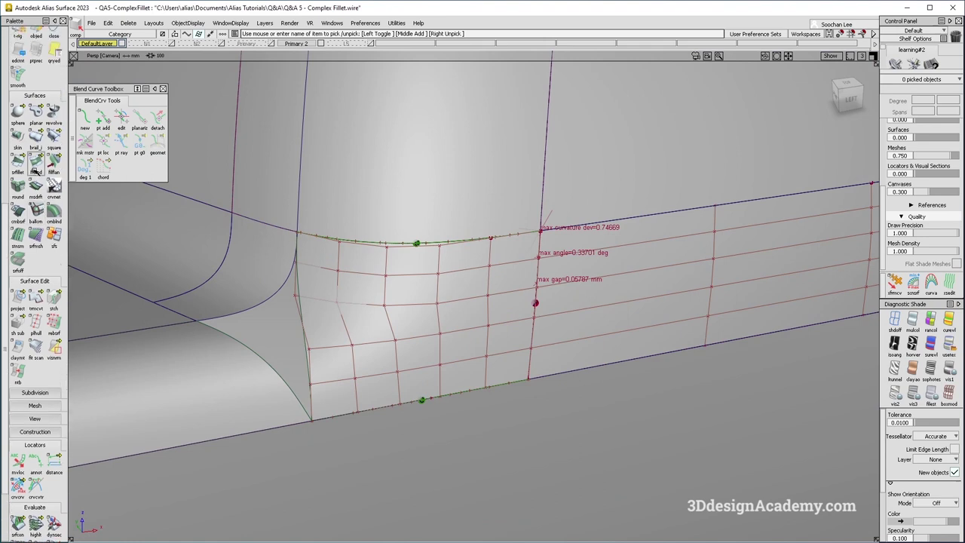
pyautogui.click(40, 124)
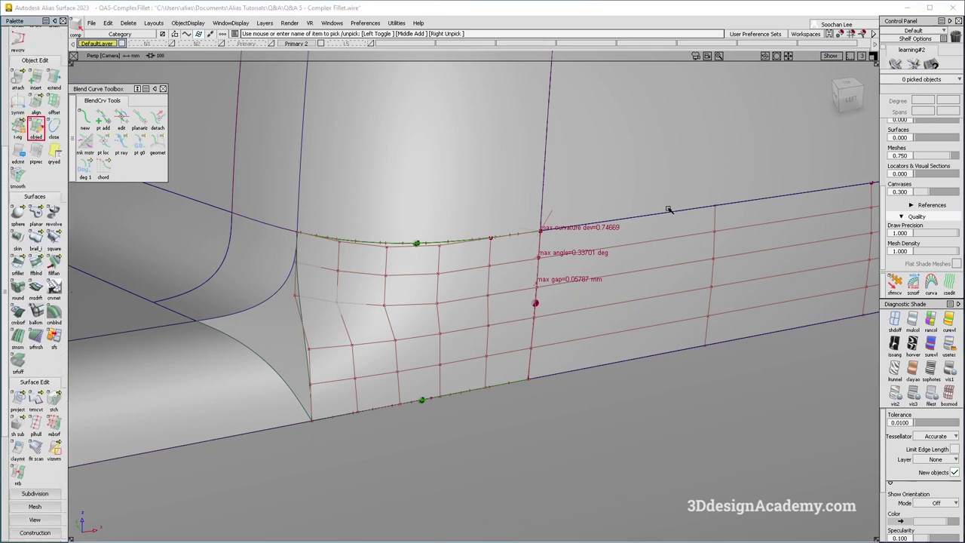
pyautogui.click(537, 268)
pyautogui.click(541, 284)
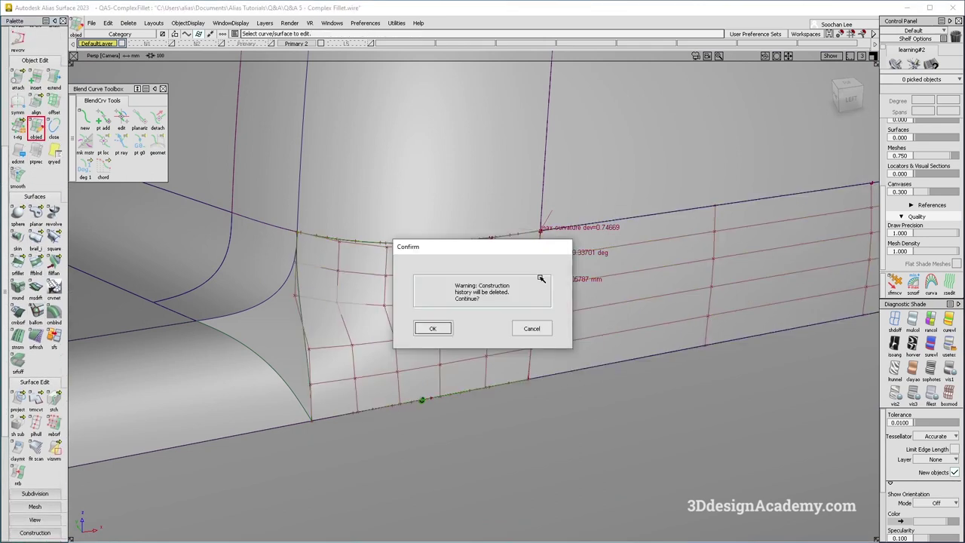
pyautogui.press('Return')
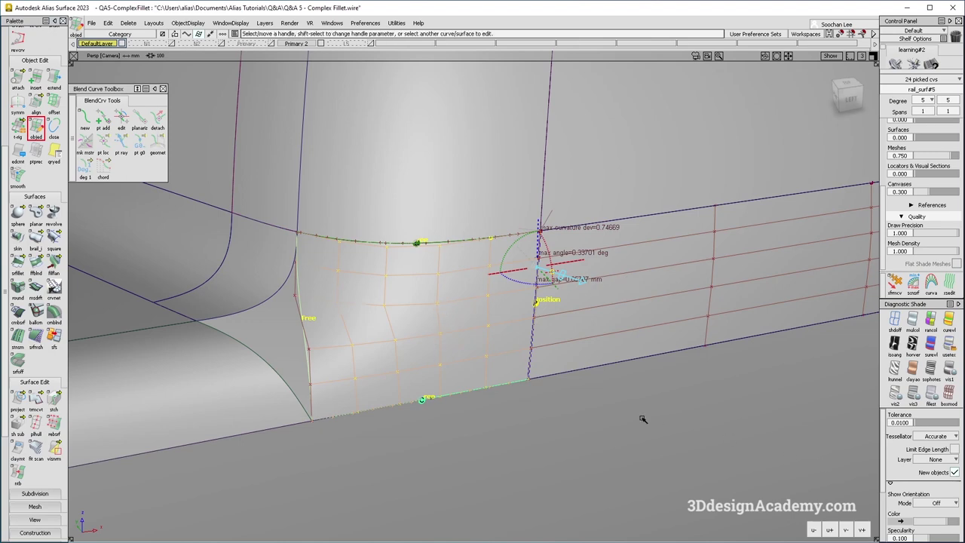
pyautogui.click(40, 136)
# Align the birail patch's side edge to the adjoining section with G2 continuity, using explicit degree 5 and one span
pyautogui.doubleClick(40, 103)
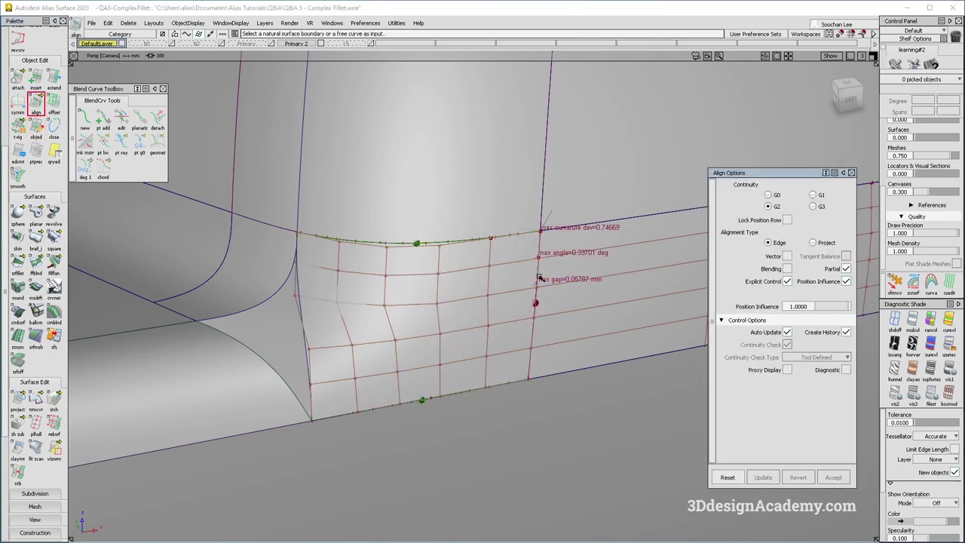
pyautogui.click(545, 293)
pyautogui.click(541, 277)
pyautogui.keyDown('alt'); pyautogui.keyDown('shift'); pyautogui.moveTo(542, 278); pyautogui.dragTo(606, 280); pyautogui.keyUp('shift'); pyautogui.keyUp('alt')
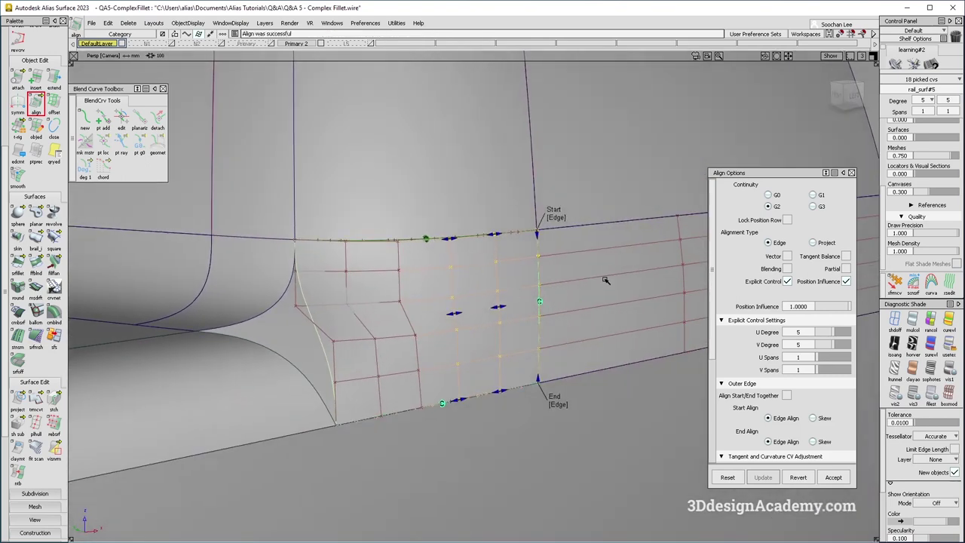
pyautogui.keyDown('alt'); pyautogui.keyDown('shift'); pyautogui.moveTo(543, 321); pyautogui.dragTo(518, 407); pyautogui.keyUp('shift'); pyautogui.keyUp('alt')
# Remove the continuity locators, hide the patch's control vertices and delete the construction history of the surfaces around the corner
pyautogui.keyDown('ctrl'); pyautogui.keyDown('shift'); pyautogui.moveTo(566, 377); pyautogui.dragTo(530, 234); pyautogui.keyUp('shift'); pyautogui.keyUp('ctrl')
pyautogui.keyDown('ctrl'); pyautogui.keyDown('shift'); pyautogui.moveTo(466, 386); pyautogui.dragTo(431, 261); pyautogui.keyUp('shift'); pyautogui.keyUp('ctrl')
pyautogui.keyDown('ctrl'); pyautogui.keyDown('shift'); pyautogui.moveTo(656, 196); pyautogui.dragTo(590, 258); pyautogui.keyUp('shift'); pyautogui.keyUp('ctrl')
pyautogui.moveTo(663, 381); pyautogui.dragTo(369, 189)
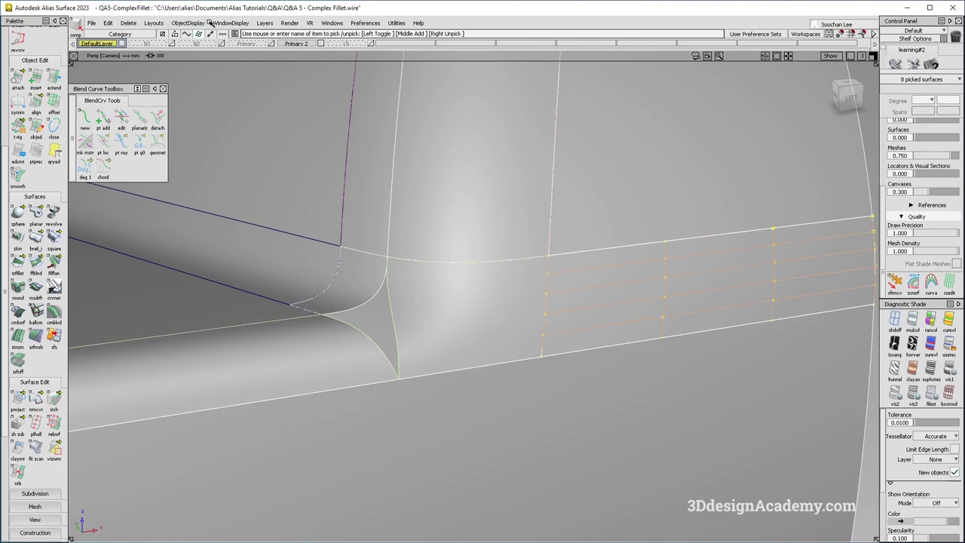
pyautogui.click(129, 23)
pyautogui.click(136, 48)
pyautogui.click(467, 332)
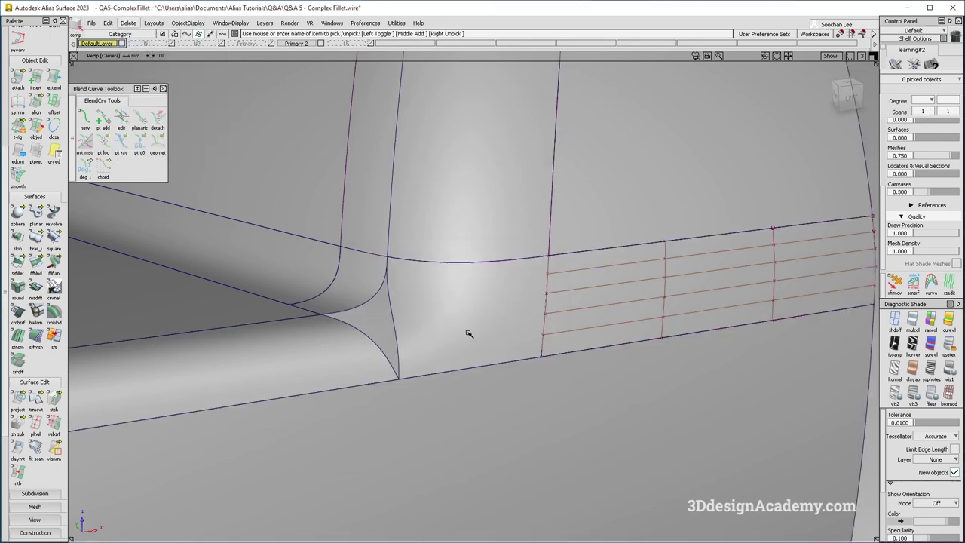
# Hide the control vertices of the side section beside the birail patch
pyautogui.keyDown('alt'); pyautogui.keyDown('shift'); pyautogui.moveTo(467, 334); pyautogui.dragTo(455, 428); pyautogui.keyUp('shift'); pyautogui.keyUp('alt')
pyautogui.keyDown('ctrl'); pyautogui.keyDown('shift'); pyautogui.moveTo(454, 428); pyautogui.dragTo(422, 298); pyautogui.keyUp('shift'); pyautogui.keyUp('ctrl')
pyautogui.click(584, 315)
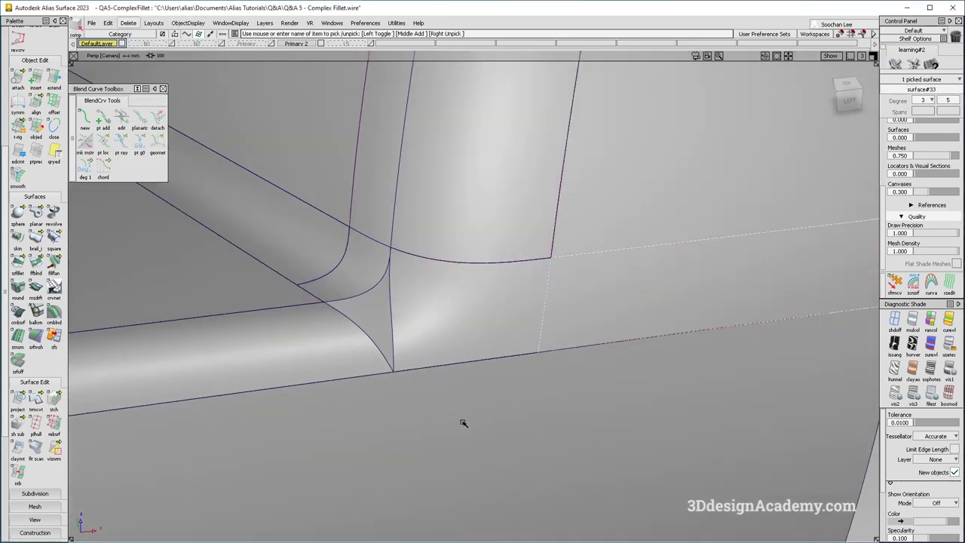
pyautogui.keyDown('ctrl'); pyautogui.keyDown('shift'); pyautogui.moveTo(466, 420); pyautogui.dragTo(473, 376); pyautogui.keyUp('shift'); pyautogui.keyUp('ctrl')
pyautogui.keyDown('alt'); pyautogui.keyDown('shift'); pyautogui.moveTo(473, 376); pyautogui.dragTo(403, 309); pyautogui.keyUp('shift'); pyautogui.keyUp('alt')
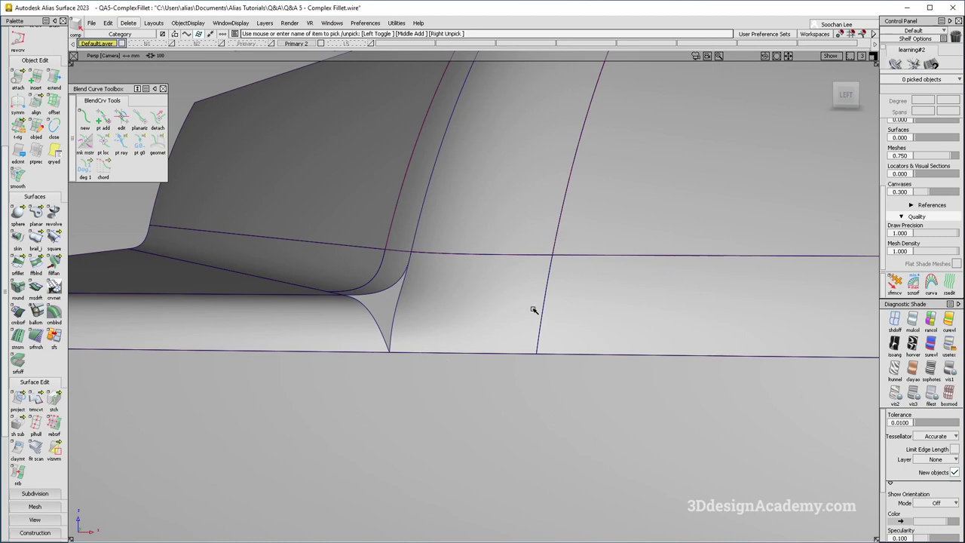
# Create a blend curve from the open corner's lower point to the side section's upper inner corner
pyautogui.keyDown('alt'); pyautogui.keyDown('shift'); pyautogui.moveTo(556, 269); pyautogui.dragTo(367, 307); pyautogui.keyUp('shift'); pyautogui.keyUp('alt')
pyautogui.keyDown('alt'); pyautogui.keyDown('shift'); pyautogui.moveTo(567, 310); pyautogui.dragTo(445, 383); pyautogui.keyUp('shift'); pyautogui.keyUp('alt')
pyautogui.keyDown('ctrl'); pyautogui.keyDown('shift'); pyautogui.moveTo(445, 383); pyautogui.dragTo(358, 241); pyautogui.keyUp('shift'); pyautogui.keyUp('ctrl')
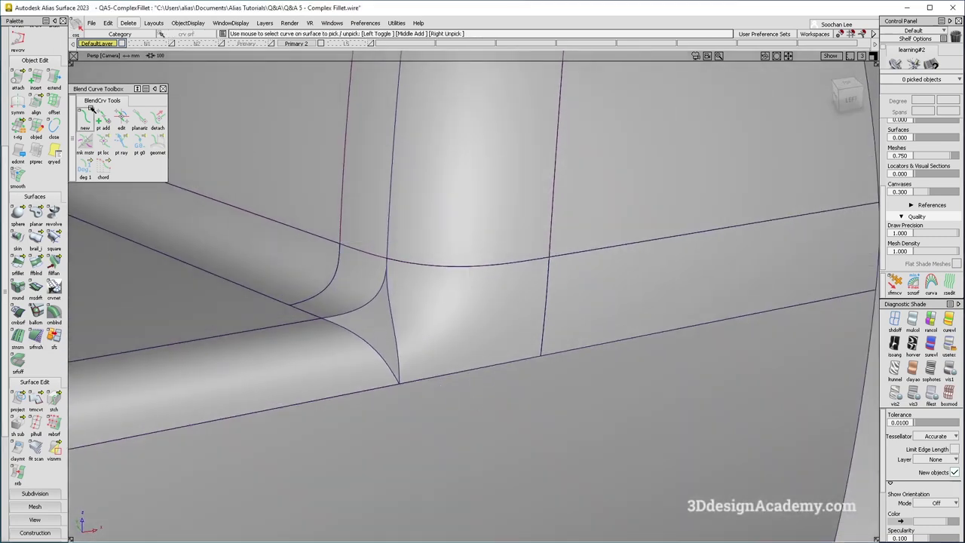
pyautogui.click(92, 122)
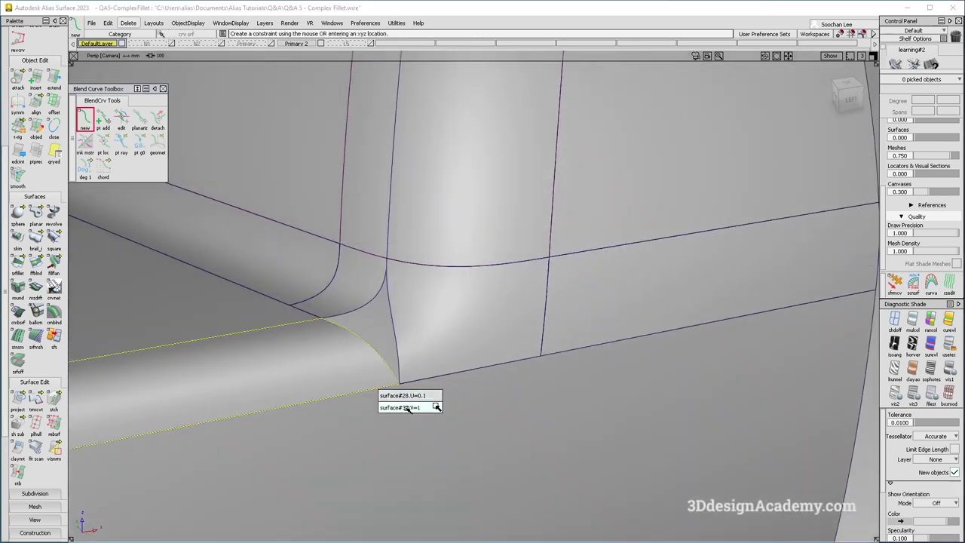
pyautogui.click(430, 406)
pyautogui.click(551, 240)
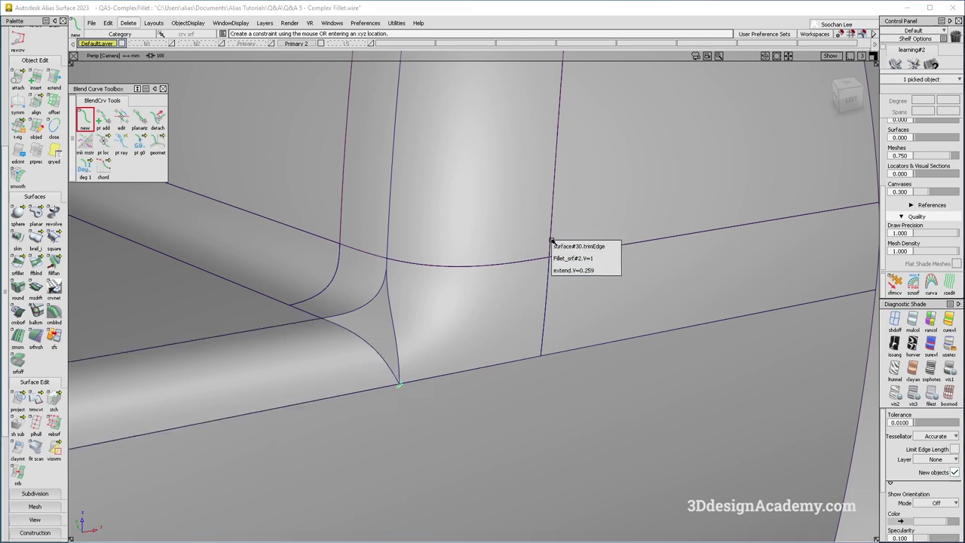
pyautogui.click(603, 259)
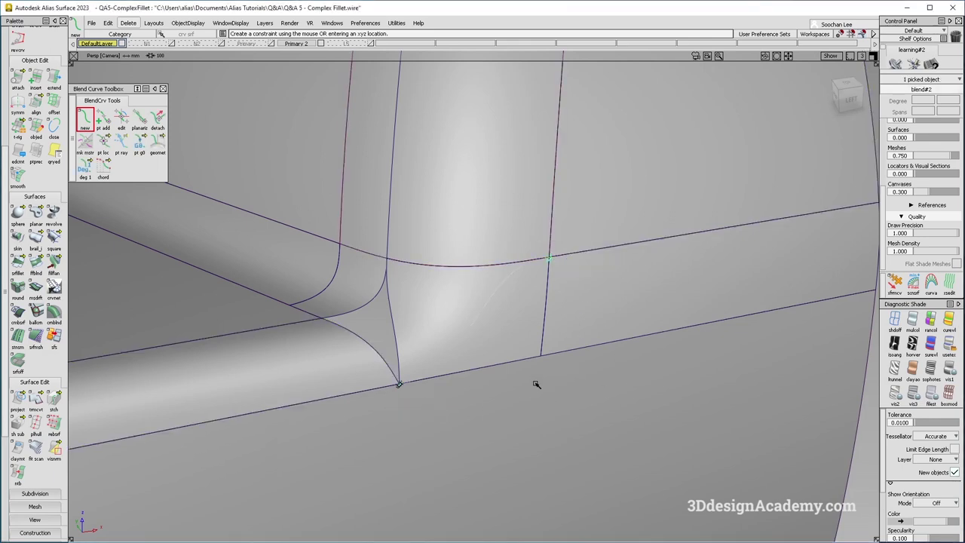
# Edit the blend curve's upper end point so the curve leaves downward along the side section's inner edge
pyautogui.click(121, 121)
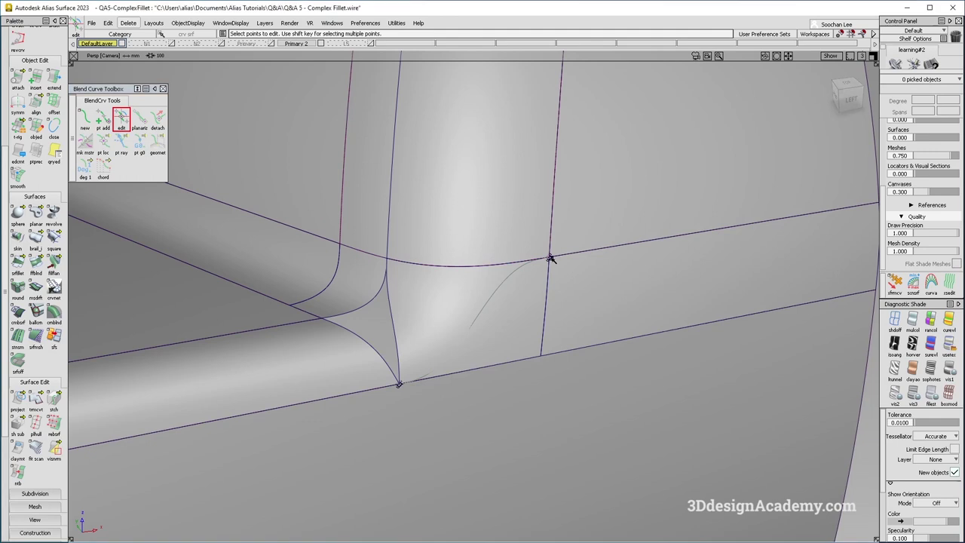
pyautogui.click(551, 258)
pyautogui.keyDown('ctrl'); pyautogui.keyDown('shift'); pyautogui.moveTo(557, 403); pyautogui.dragTo(516, 355); pyautogui.keyUp('shift'); pyautogui.keyUp('ctrl')
pyautogui.keyDown('alt'); pyautogui.keyDown('shift'); pyautogui.moveTo(442, 359); pyautogui.dragTo(474, 336, button='right'); pyautogui.keyUp('shift'); pyautogui.keyUp('alt')
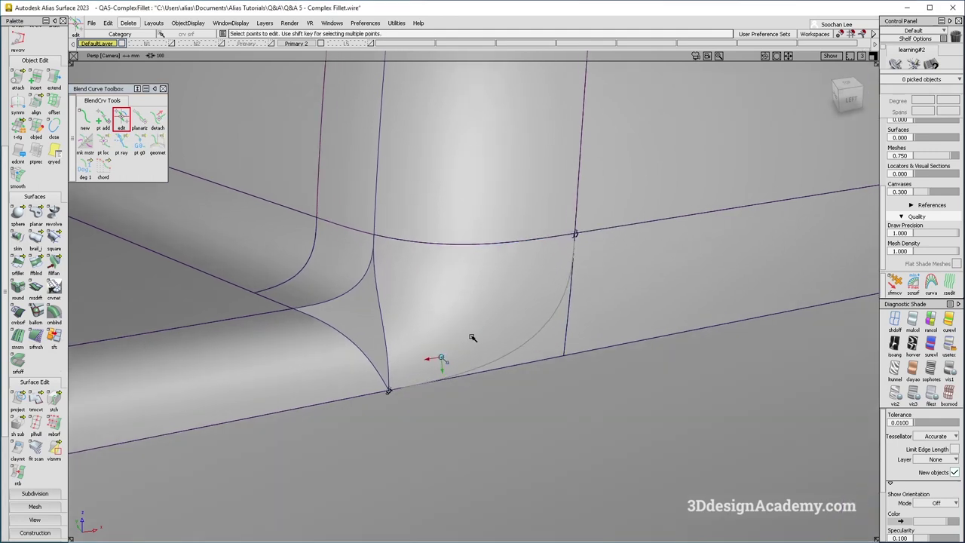
pyautogui.keyDown('alt'); pyautogui.keyDown('shift'); pyautogui.moveTo(454, 336); pyautogui.dragTo(376, 422); pyautogui.keyUp('shift'); pyautogui.keyUp('alt')
pyautogui.keyDown('alt'); pyautogui.keyDown('shift'); pyautogui.moveTo(570, 301); pyautogui.dragTo(539, 355); pyautogui.keyUp('shift'); pyautogui.keyUp('alt')
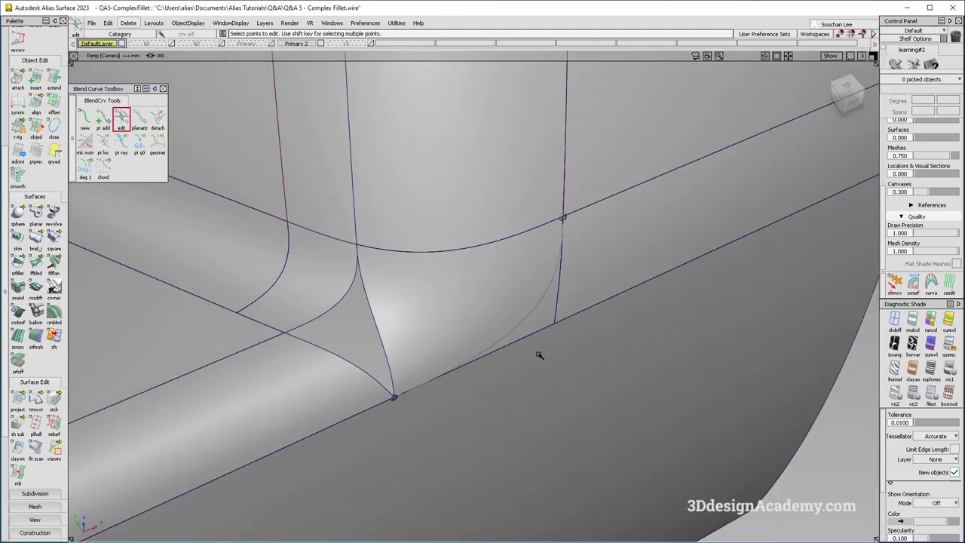
# Project the blend curve onto the birail patch along the current view direction
pyautogui.click(537, 319)
pyautogui.keyDown('alt'); pyautogui.keyDown('shift'); pyautogui.moveTo(533, 328); pyautogui.dragTo(553, 319, button='right'); pyautogui.keyUp('shift'); pyautogui.keyUp('alt')
pyautogui.keyDown('ctrl'); pyautogui.keyDown('shift'); pyautogui.moveTo(476, 420); pyautogui.dragTo(440, 290); pyautogui.keyUp('shift'); pyautogui.keyUp('ctrl')
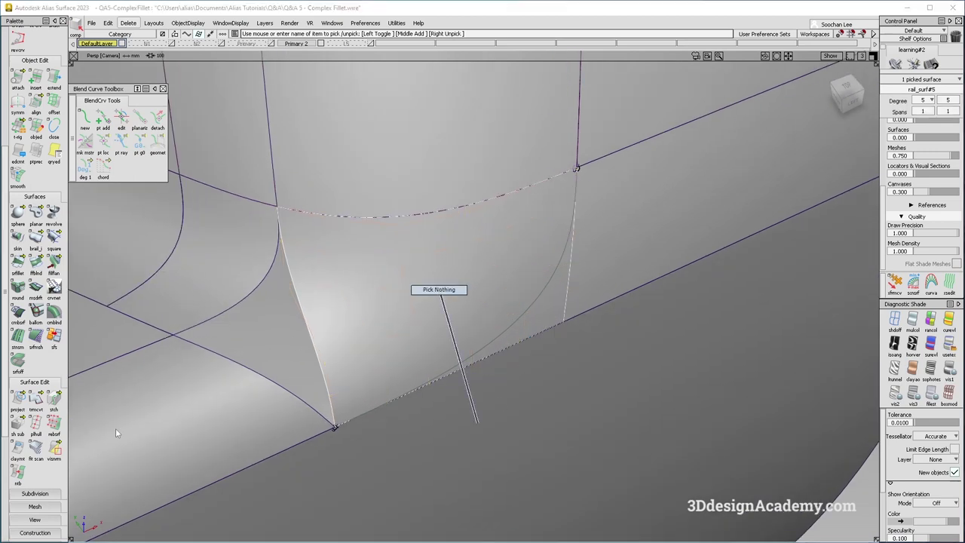
pyautogui.click(18, 398)
pyautogui.click(556, 334)
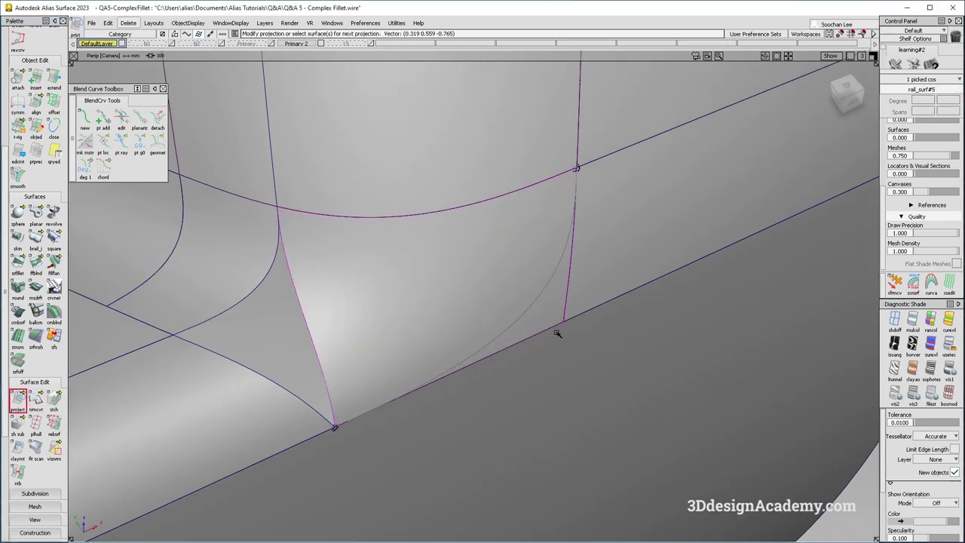
# Clear the finished projection's selection and turn off the diagnostic shading around the birail patch
pyautogui.hotkey('ctrl', 'z')
pyautogui.keyDown('alt'); pyautogui.keyDown('shift'); pyautogui.moveTo(532, 313); pyautogui.dragTo(601, 360, button='right'); pyautogui.keyUp('shift'); pyautogui.keyUp('alt')
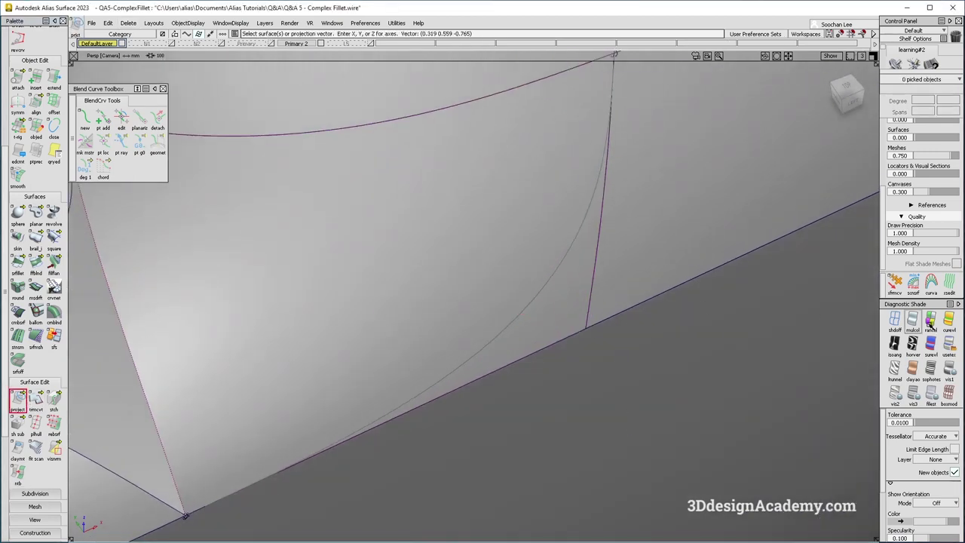
pyautogui.click(897, 321)
pyautogui.moveTo(596, 307)
pyautogui.keyDown('alt'); pyautogui.keyDown('shift'); pyautogui.mouseDown()
pyautogui.moveTo(566, 301)
pyautogui.moveTo(546, 338)
pyautogui.mouseUp(); pyautogui.keyUp('shift'); pyautogui.keyUp('alt')
pyautogui.keyDown('ctrl'); pyautogui.keyDown('shift'); pyautogui.moveTo(494, 322); pyautogui.dragTo(401, 428); pyautogui.keyUp('shift'); pyautogui.keyUp('ctrl')
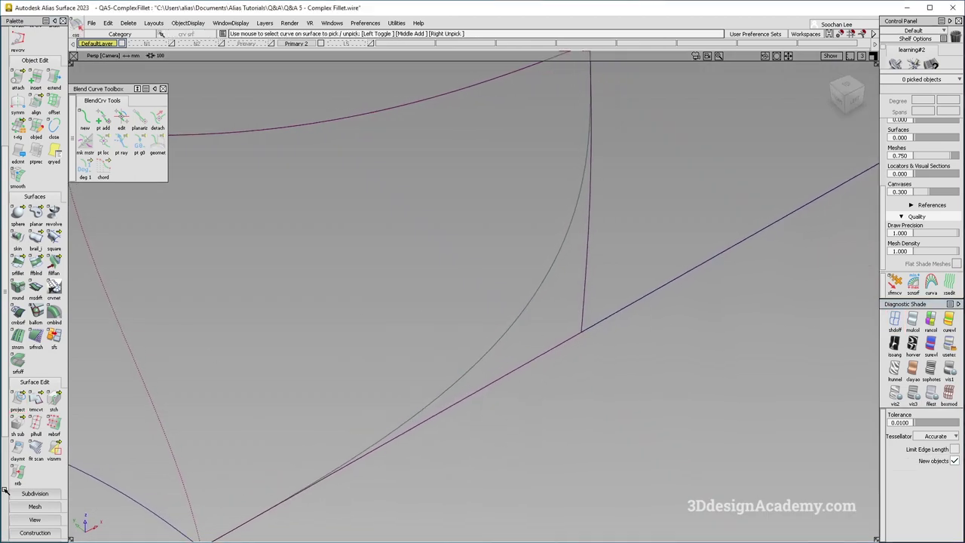
# Measure the deviation between the blend curve and its projection on the birail patch, then clear the deviation locators
pyautogui.scroll(-4, 39, 486)
pyautogui.scroll(-1, 39, 486)
pyautogui.click(18, 472)
pyautogui.click(515, 325)
pyautogui.click(514, 325)
pyautogui.click(564, 341)
pyautogui.keyDown('alt'); pyautogui.keyDown('shift'); pyautogui.moveTo(562, 341); pyautogui.dragTo(545, 317, button='right'); pyautogui.keyUp('shift'); pyautogui.keyUp('alt')
pyautogui.moveTo(538, 317)
pyautogui.keyDown('ctrl'); pyautogui.keyDown('shift'); pyautogui.mouseDown()
pyautogui.moveTo(551, 373)
pyautogui.moveTo(461, 307)
pyautogui.moveTo(424, 335)
pyautogui.mouseUp(); pyautogui.keyUp('shift'); pyautogui.keyUp('ctrl')
pyautogui.keyDown('ctrl'); pyautogui.keyDown('shift'); pyautogui.moveTo(392, 372); pyautogui.dragTo(408, 452); pyautogui.keyUp('shift'); pyautogui.keyUp('ctrl')
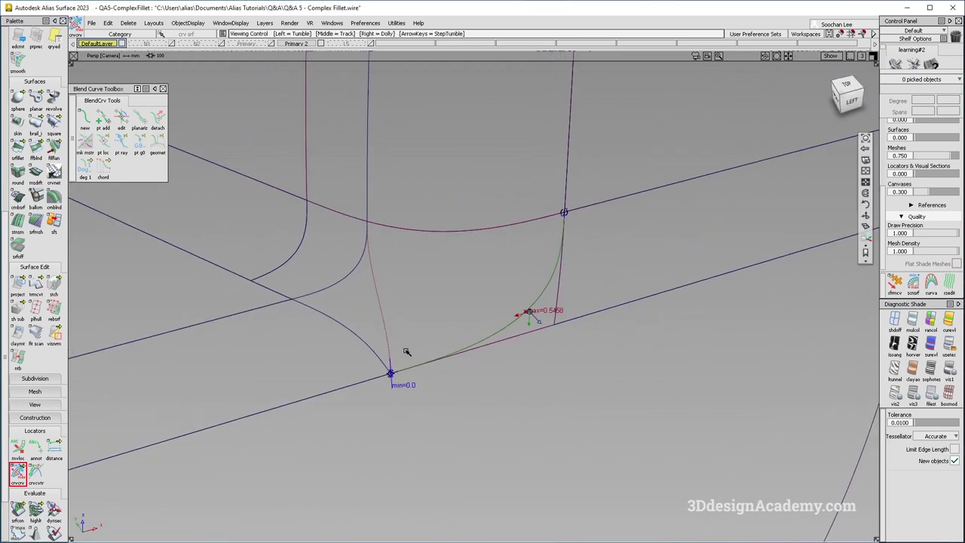
pyautogui.keyDown('alt'); pyautogui.keyDown('shift'); pyautogui.moveTo(442, 335); pyautogui.dragTo(425, 361, button='middle'); pyautogui.keyUp('shift'); pyautogui.keyUp('alt')
pyautogui.press('Delete')
# Create a square surface across the corner opening from its three surrounding edges, using the blend curve as the fourth boundary
pyautogui.click(53, 122)
pyautogui.click(335, 351)
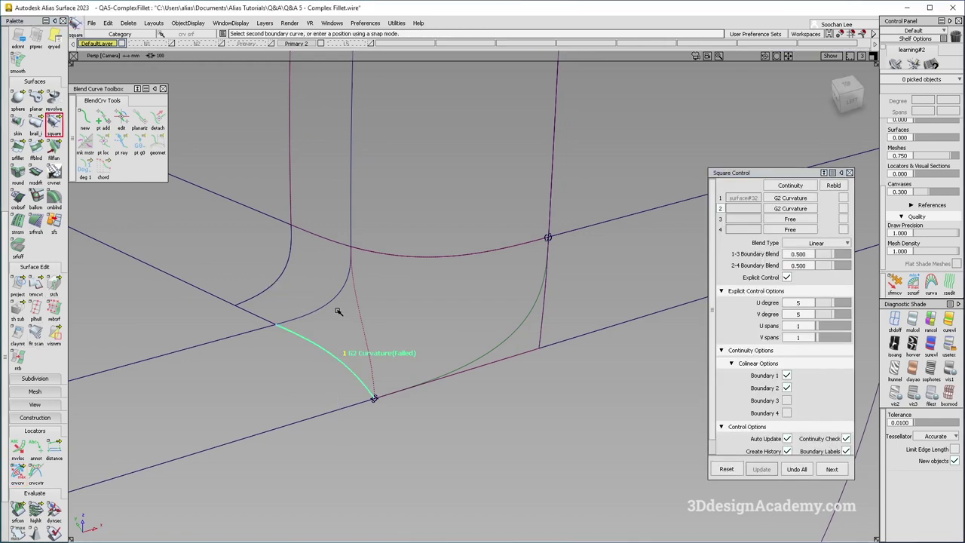
pyautogui.click(441, 258)
pyautogui.click(456, 277)
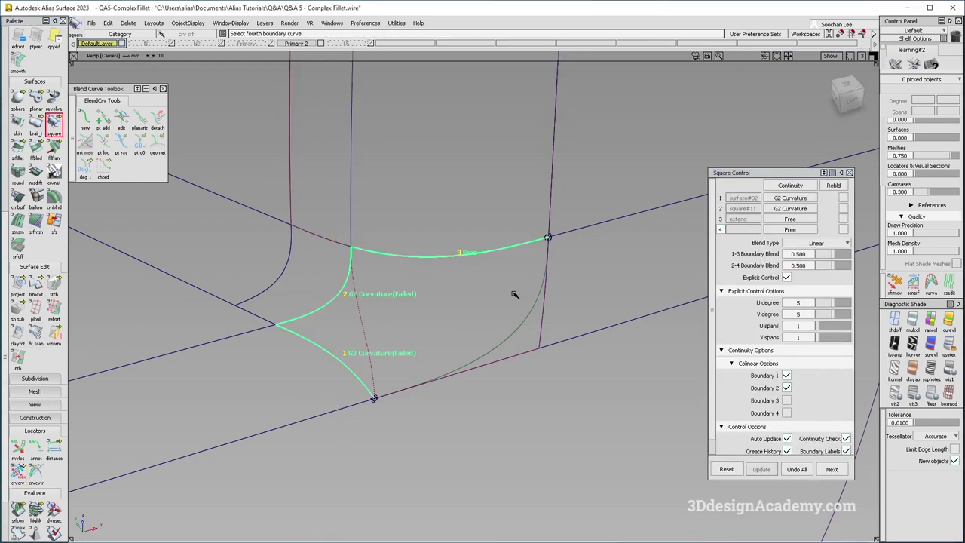
pyautogui.click(529, 318)
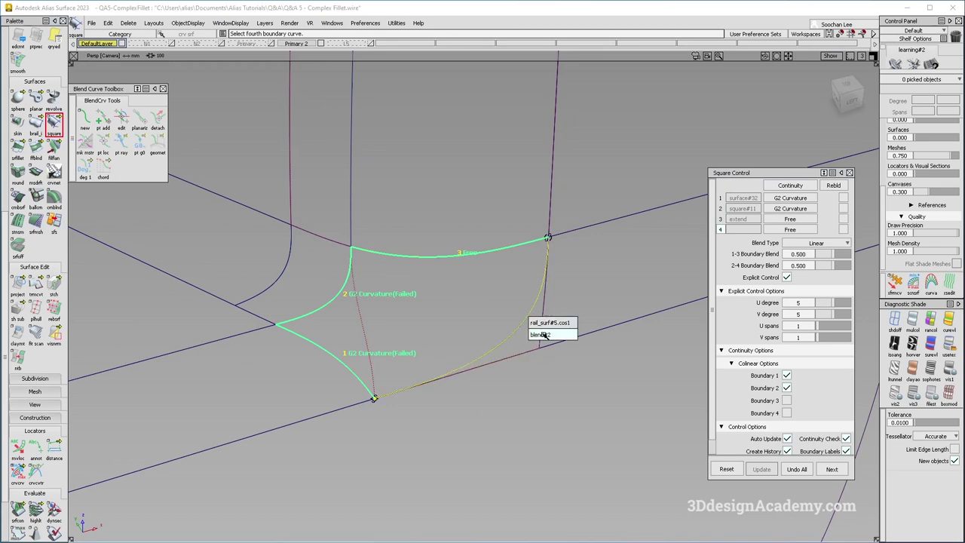
pyautogui.click(543, 323)
pyautogui.click(524, 333)
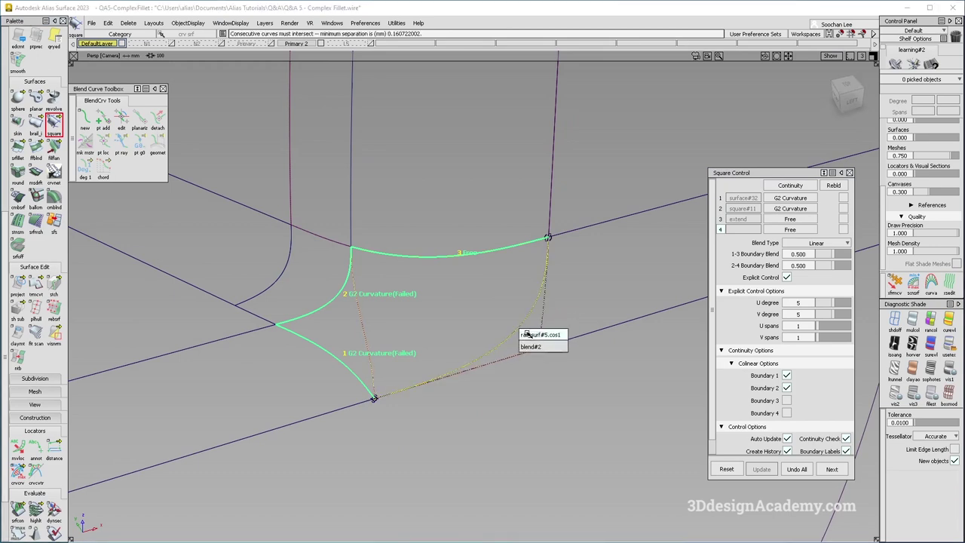
pyautogui.click(530, 346)
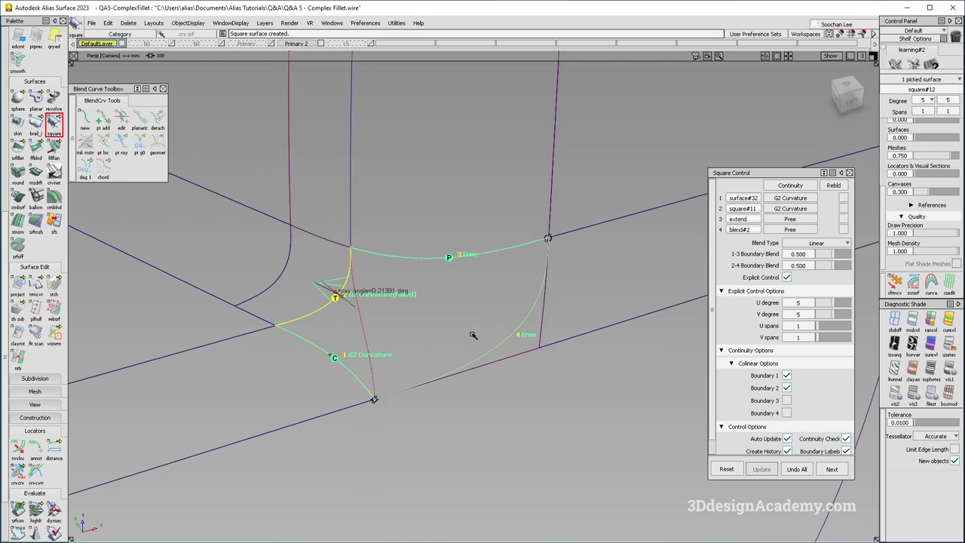
pyautogui.keyDown('alt'); pyautogui.keyDown('shift'); pyautogui.moveTo(408, 314); pyautogui.dragTo(481, 317); pyautogui.keyUp('shift'); pyautogui.keyUp('alt')
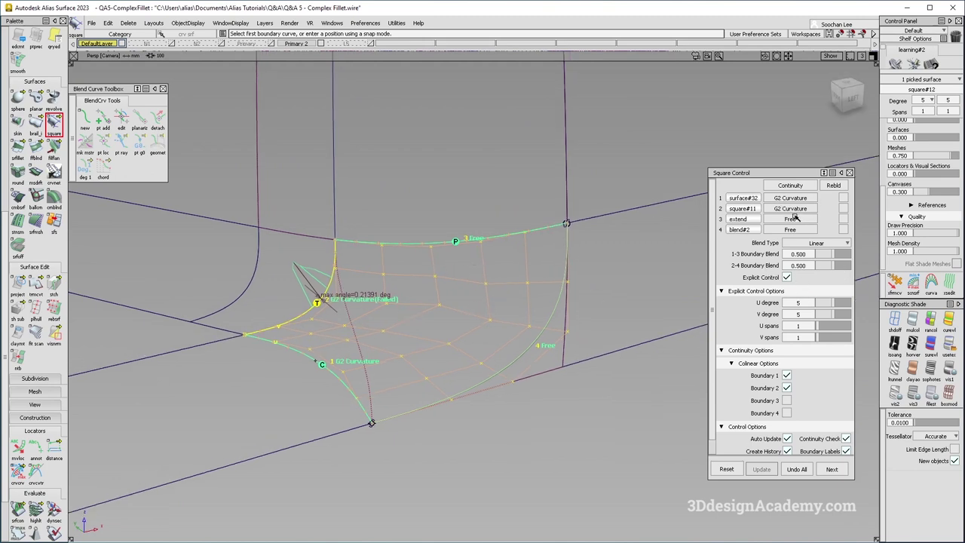
# Set the square surface's third boundary, its upper edge, to G2 Curvature and enable the colinear option for it
pyautogui.click(801, 218)
pyautogui.click(794, 261)
pyautogui.moveTo(460, 332)
pyautogui.keyDown('alt'); pyautogui.keyDown('shift'); pyautogui.mouseDown()
pyautogui.moveTo(440, 344)
pyautogui.moveTo(570, 301)
pyautogui.moveTo(497, 321)
pyautogui.moveTo(464, 313)
pyautogui.mouseUp(); pyautogui.keyUp('shift'); pyautogui.keyUp('alt')
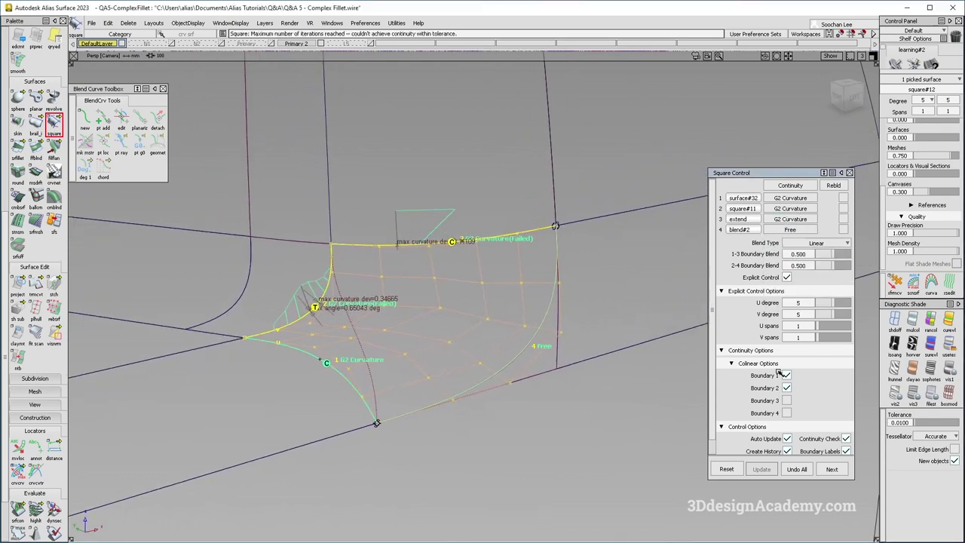
pyautogui.click(787, 402)
pyautogui.keyDown('alt'); pyautogui.keyDown('shift'); pyautogui.moveTo(512, 354); pyautogui.dragTo(469, 360); pyautogui.keyUp('shift'); pyautogui.keyUp('alt')
pyautogui.keyDown('alt'); pyautogui.keyDown('shift'); pyautogui.moveTo(445, 288); pyautogui.dragTo(420, 244, button='right'); pyautogui.keyUp('shift'); pyautogui.keyUp('alt')
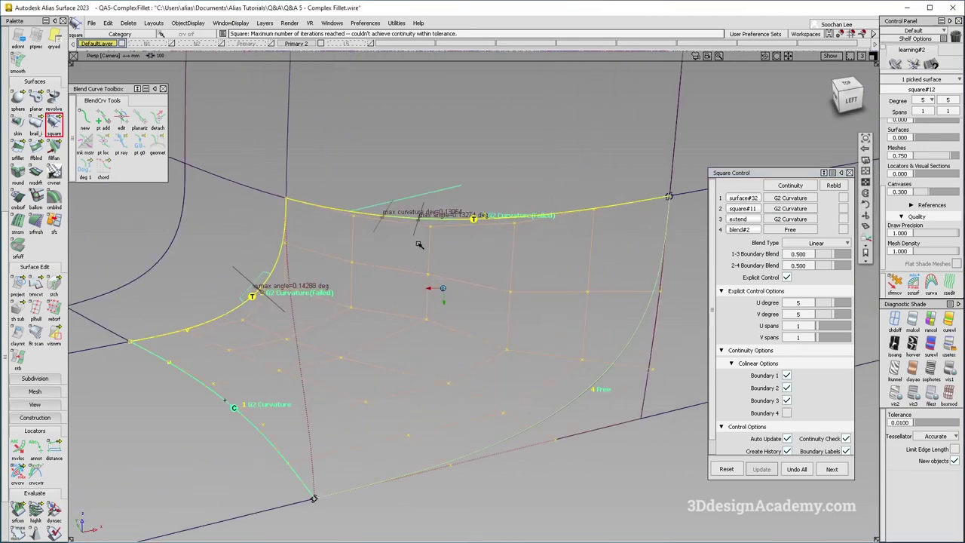
pyautogui.keyDown('alt'); pyautogui.keyDown('shift'); pyautogui.moveTo(420, 243); pyautogui.dragTo(375, 266); pyautogui.keyUp('shift'); pyautogui.keyUp('alt')
pyautogui.keyDown('alt'); pyautogui.keyDown('shift'); pyautogui.moveTo(436, 307); pyautogui.dragTo(383, 254); pyautogui.keyUp('shift'); pyautogui.keyUp('alt')
pyautogui.keyDown('alt'); pyautogui.keyDown('shift'); pyautogui.moveTo(270, 279); pyautogui.dragTo(307, 282, button='middle'); pyautogui.keyUp('shift'); pyautogui.keyUp('alt')
pyautogui.keyDown('alt'); pyautogui.keyDown('shift'); pyautogui.moveTo(306, 282); pyautogui.dragTo(405, 297); pyautogui.keyUp('shift'); pyautogui.keyUp('alt')
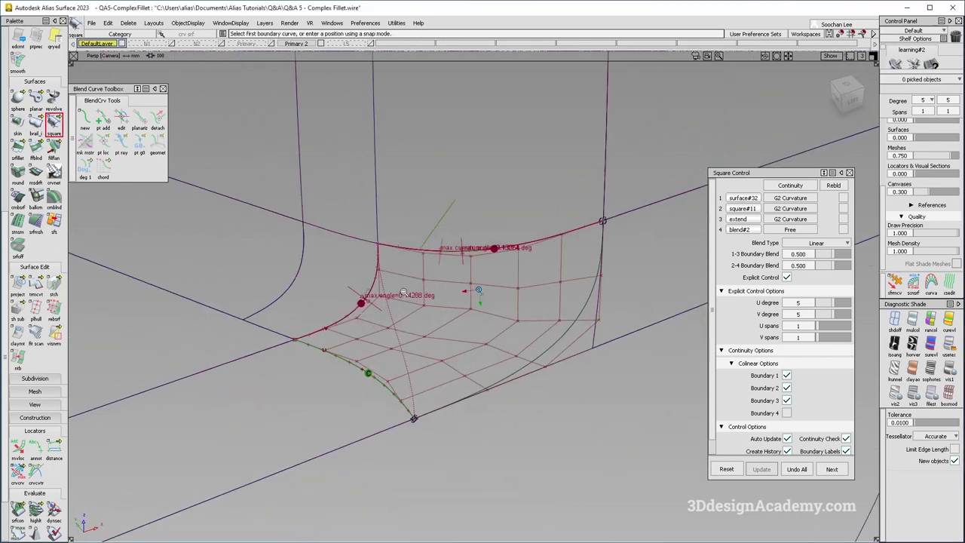
pyautogui.keyDown('alt'); pyautogui.keyDown('shift'); pyautogui.moveTo(348, 363); pyautogui.dragTo(390, 349); pyautogui.keyUp('shift'); pyautogui.keyUp('alt')
# Align the upper edge of the neighbouring square patch to the fillet surface above it with G2 continuity
pyautogui.press('Escape')
pyautogui.scroll(3, 44, 141)
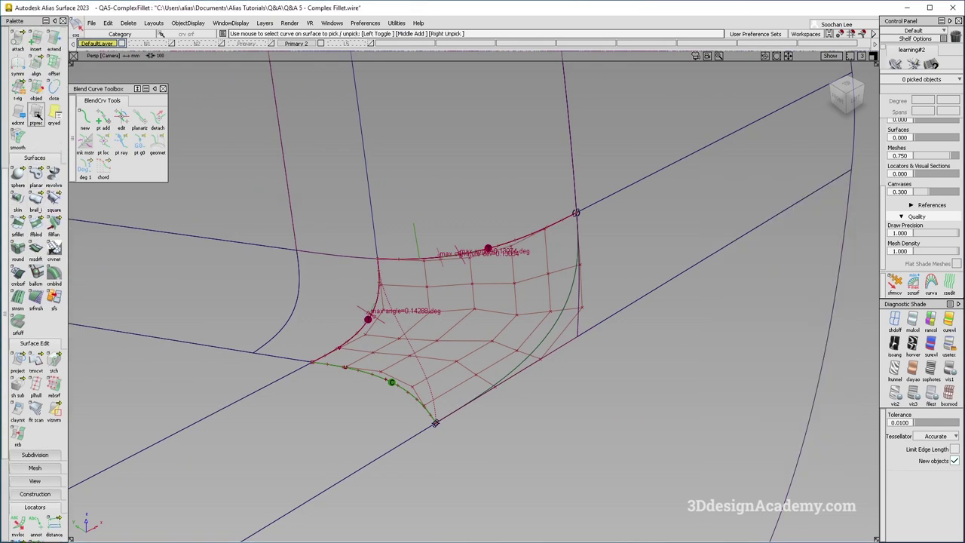
pyautogui.doubleClick(36, 93)
pyautogui.click(356, 261)
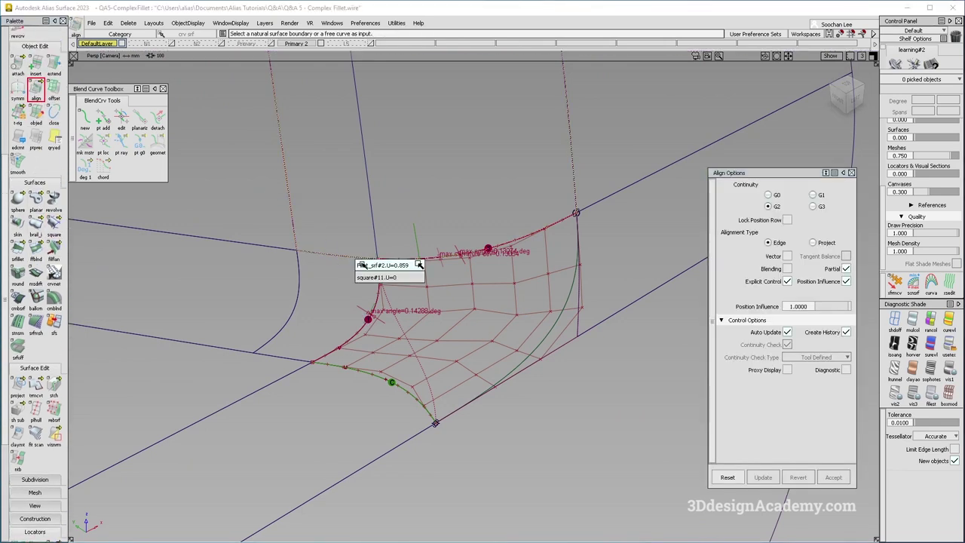
pyautogui.click(364, 276)
pyautogui.click(365, 260)
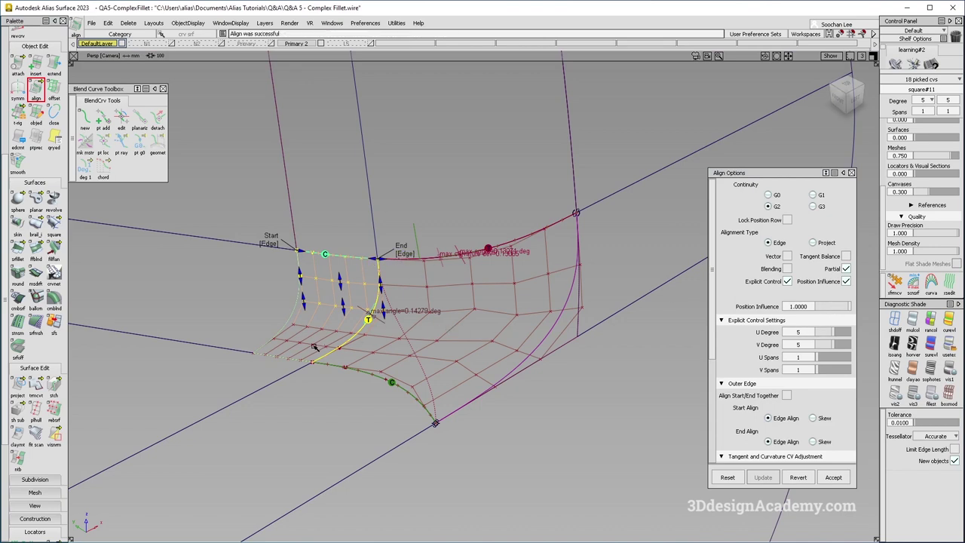
pyautogui.click(36, 90)
# Evaluate the surface continuity along the realigned patch's lower and outer side edges
pyautogui.scroll(-4, 33, 468)
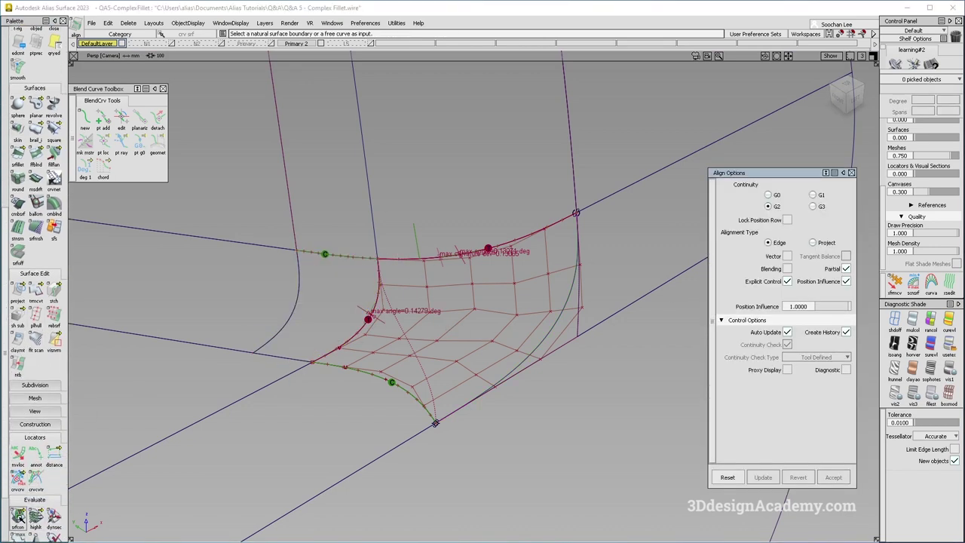
pyautogui.click(17, 517)
pyautogui.click(296, 359)
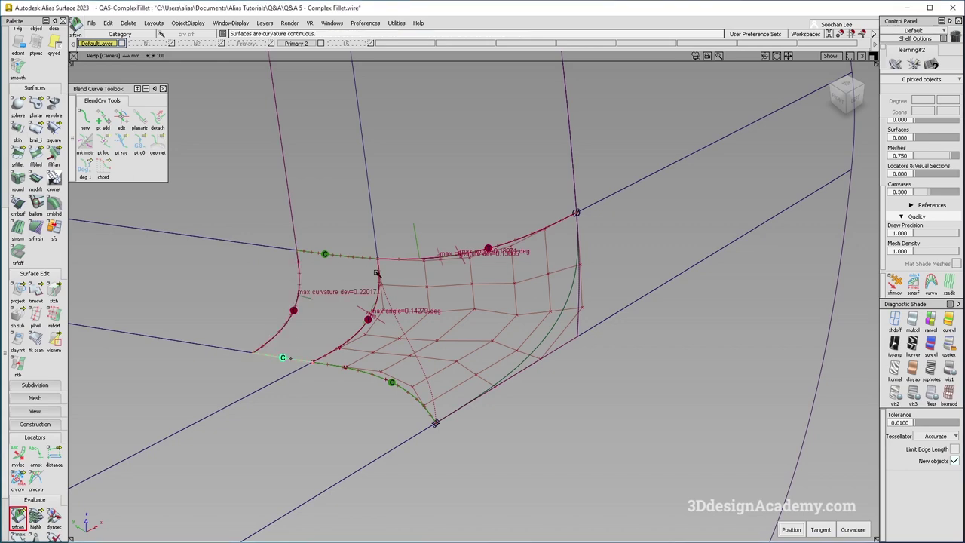
pyautogui.keyDown('alt'); pyautogui.keyDown('shift'); pyautogui.moveTo(377, 273); pyautogui.dragTo(341, 281); pyautogui.keyUp('shift'); pyautogui.keyUp('alt')
pyautogui.keyDown('alt'); pyautogui.keyDown('shift'); pyautogui.moveTo(452, 297); pyautogui.dragTo(399, 303, button='middle'); pyautogui.keyUp('shift'); pyautogui.keyUp('alt')
pyautogui.keyDown('alt'); pyautogui.keyDown('shift'); pyautogui.moveTo(398, 303); pyautogui.dragTo(490, 282); pyautogui.keyUp('shift'); pyautogui.keyUp('alt')
# Reopen the new square surface and set its 1-3 boundary blend to 0.700 and 2-4 boundary blend to 0.650
pyautogui.hotkey('ctrl', 'q')
pyautogui.click(444, 301)
pyautogui.moveTo(833, 256); pyautogui.dragTo(831, 255)
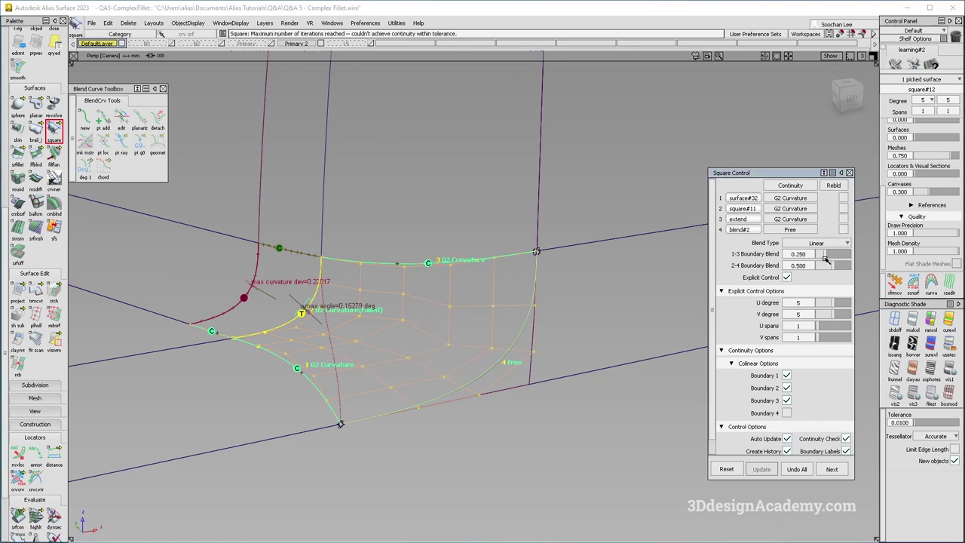
pyautogui.moveTo(833, 259); pyautogui.dragTo(839, 258)
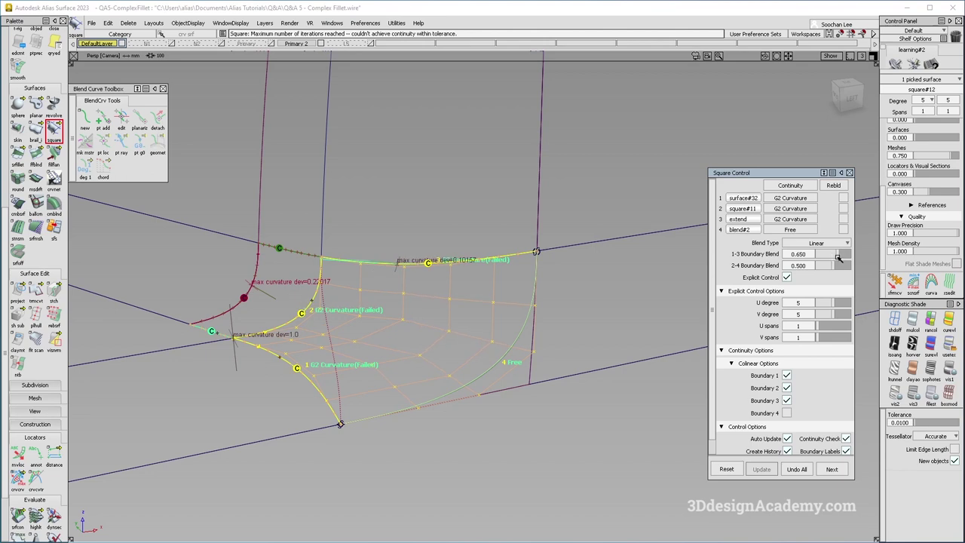
pyautogui.keyDown('alt'); pyautogui.keyDown('shift'); pyautogui.moveTo(526, 296); pyautogui.dragTo(375, 334); pyautogui.keyUp('shift'); pyautogui.keyUp('alt')
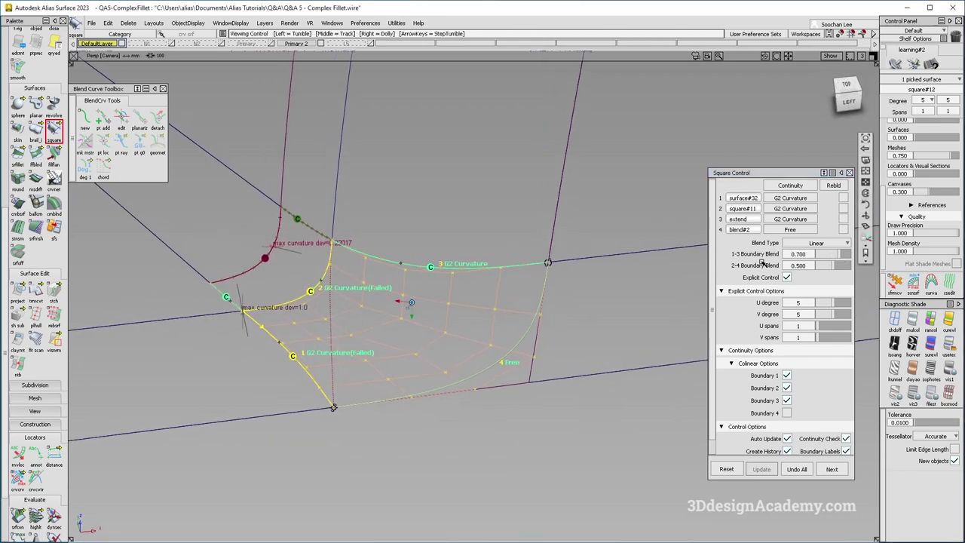
pyautogui.moveTo(834, 265); pyautogui.dragTo(841, 268)
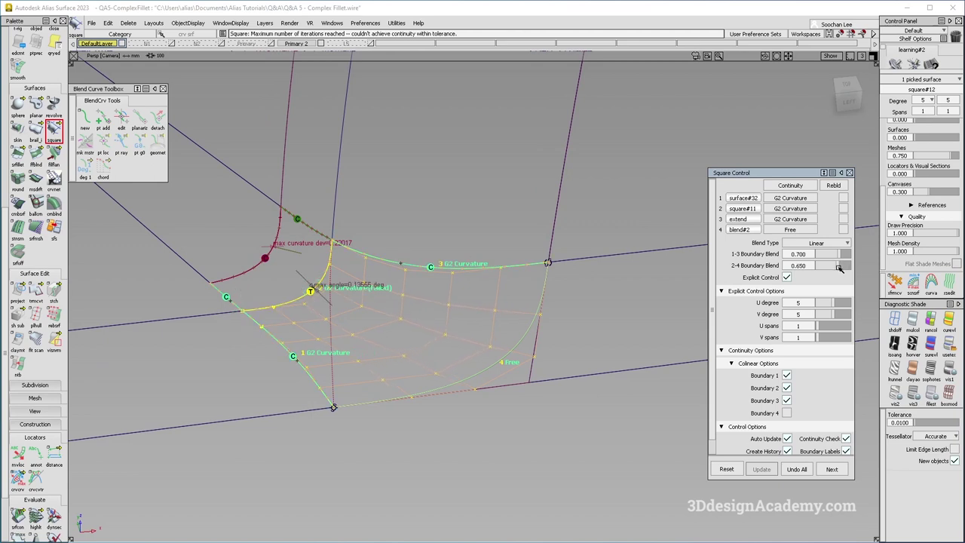
# Examine the square surface's control-vertex flow and boundary continuity from several angles
pyautogui.keyDown('alt'); pyautogui.keyDown('shift'); pyautogui.moveTo(539, 303); pyautogui.dragTo(439, 277); pyautogui.keyUp('shift'); pyautogui.keyUp('alt')
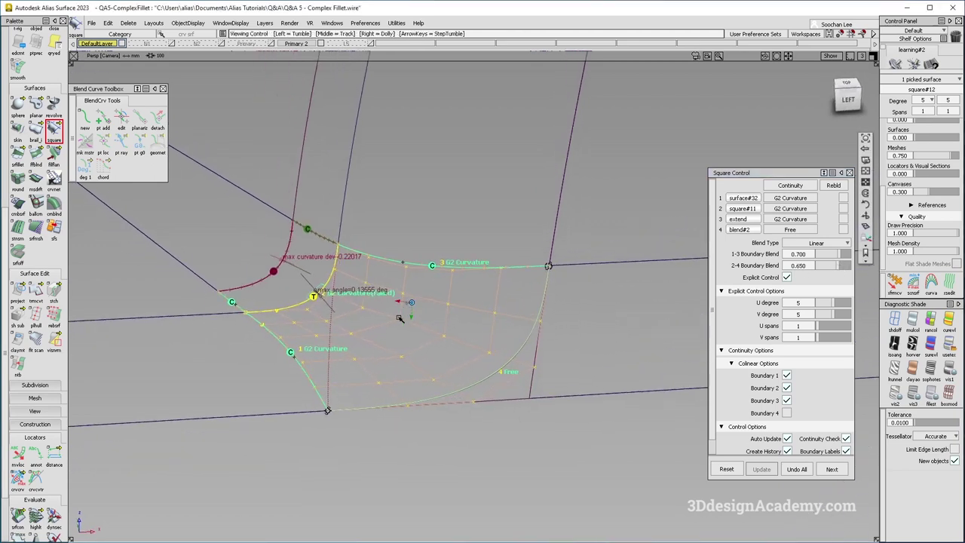
pyautogui.keyDown('alt'); pyautogui.keyDown('shift'); pyautogui.moveTo(487, 330); pyautogui.dragTo(462, 305); pyautogui.keyUp('shift'); pyautogui.keyUp('alt')
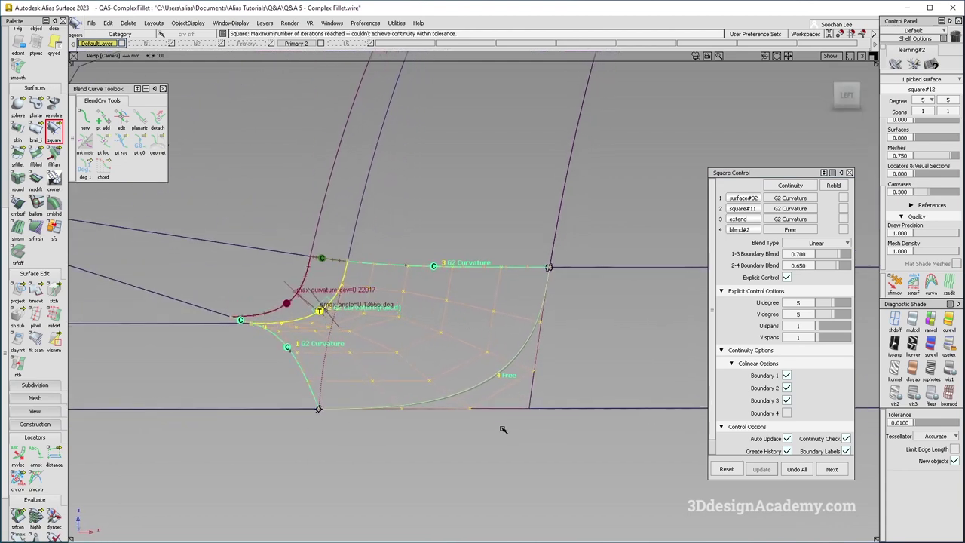
pyautogui.keyDown('alt'); pyautogui.keyDown('shift'); pyautogui.moveTo(501, 428); pyautogui.dragTo(501, 426); pyautogui.keyUp('shift'); pyautogui.keyUp('alt')
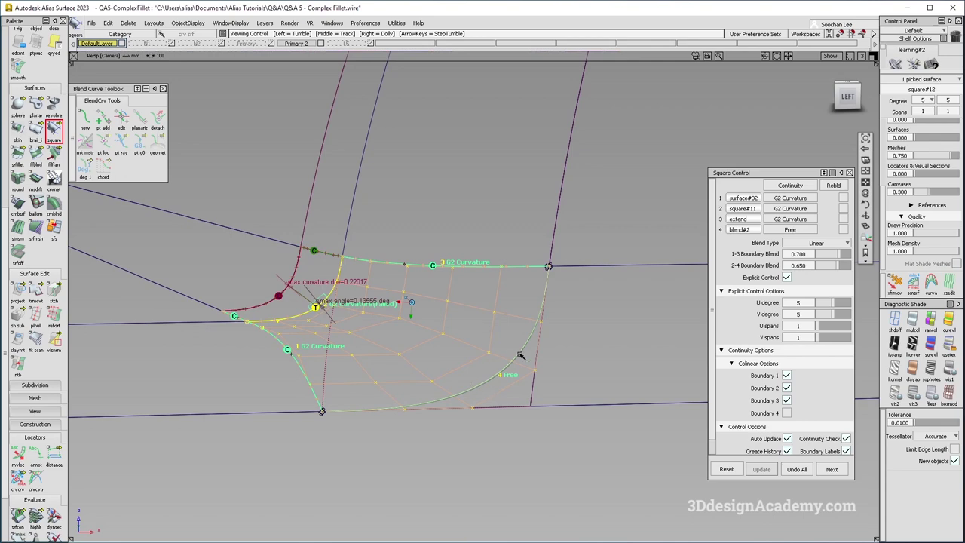
pyautogui.keyDown('alt'); pyautogui.keyDown('shift'); pyautogui.moveTo(498, 369); pyautogui.dragTo(522, 395); pyautogui.keyUp('shift'); pyautogui.keyUp('alt')
pyautogui.scroll(3, 451, 304)
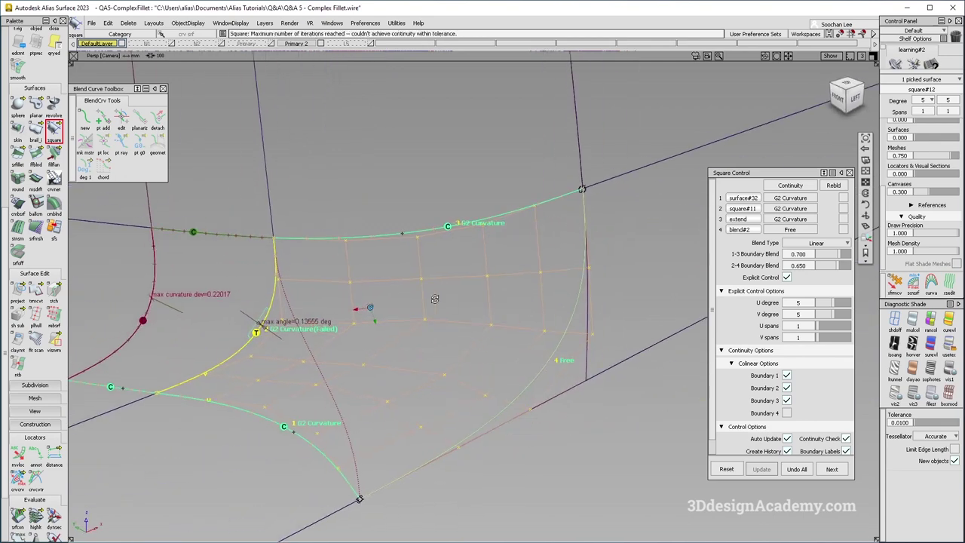
pyautogui.moveTo(255, 325)
pyautogui.keyDown('alt'); pyautogui.keyDown('shift'); pyautogui.mouseDown()
pyautogui.moveTo(582, 284)
pyautogui.moveTo(274, 326)
pyautogui.mouseUp(); pyautogui.keyUp('shift'); pyautogui.keyUp('alt')
pyautogui.keyDown('alt'); pyautogui.keyDown('shift'); pyautogui.moveTo(273, 326); pyautogui.dragTo(358, 302, button='right'); pyautogui.keyUp('shift'); pyautogui.keyUp('alt')
pyautogui.keyDown('alt'); pyautogui.keyDown('shift'); pyautogui.moveTo(358, 302); pyautogui.dragTo(367, 297, button='middle'); pyautogui.keyUp('shift'); pyautogui.keyUp('alt')
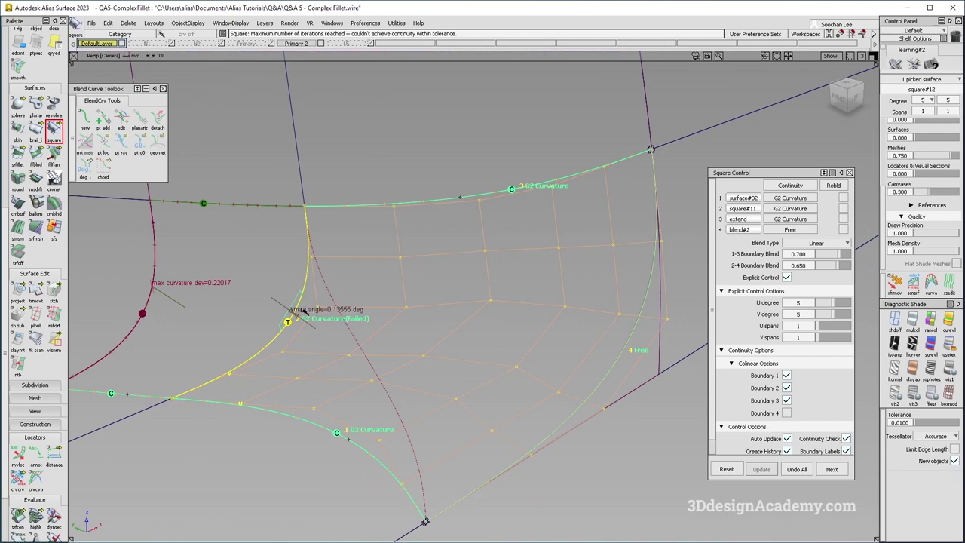
pyautogui.moveTo(485, 352)
pyautogui.keyDown('alt'); pyautogui.keyDown('shift'); pyautogui.mouseDown()
pyautogui.moveTo(380, 315)
pyautogui.moveTo(528, 293)
pyautogui.moveTo(468, 325)
pyautogui.moveTo(468, 355)
pyautogui.mouseUp(); pyautogui.keyUp('shift'); pyautogui.keyUp('alt')
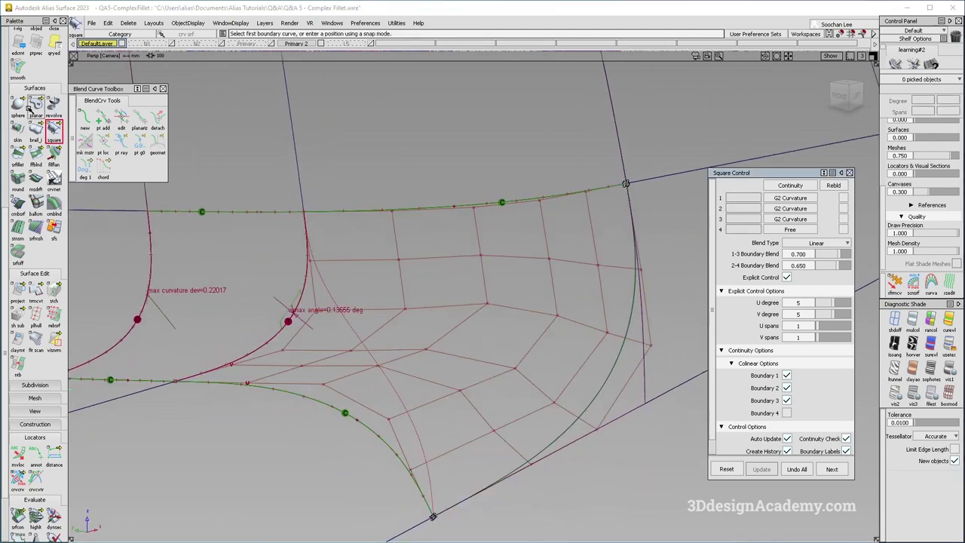
# Try a 1-3 boundary blend of 0.800 on the square surface, then return it to 0.700
pyautogui.keyDown('alt'); pyautogui.keyDown('shift'); pyautogui.moveTo(528, 332); pyautogui.dragTo(384, 323); pyautogui.keyUp('shift'); pyautogui.keyUp('alt')
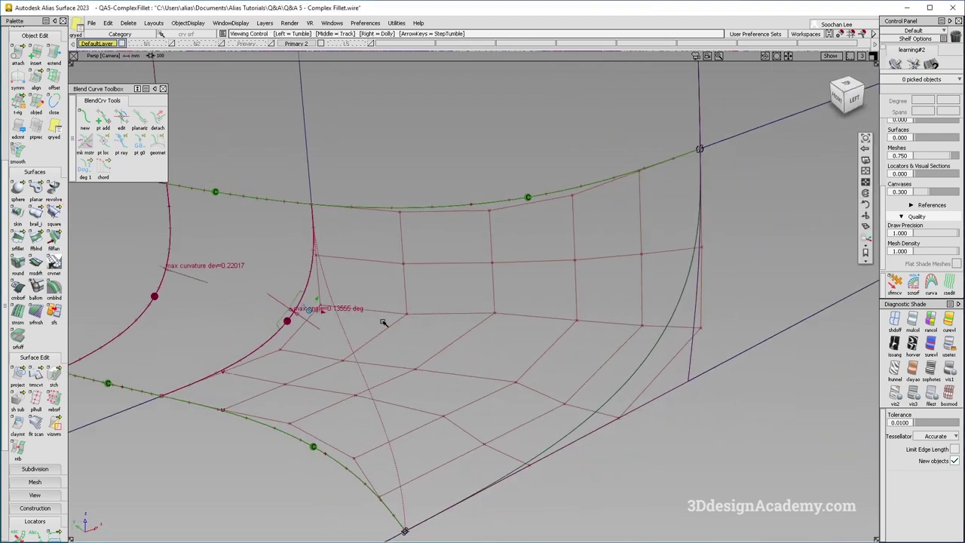
pyautogui.click(548, 321)
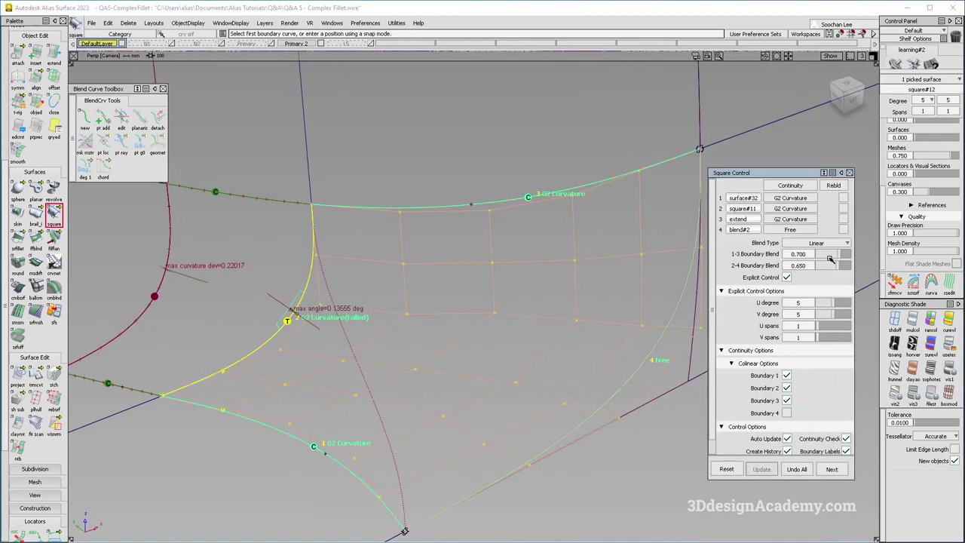
pyautogui.keyDown('alt'); pyautogui.keyDown('shift'); pyautogui.moveTo(815, 262); pyautogui.dragTo(823, 264, button='middle'); pyautogui.keyUp('shift'); pyautogui.keyUp('alt')
pyautogui.moveTo(837, 266); pyautogui.dragTo(839, 266)
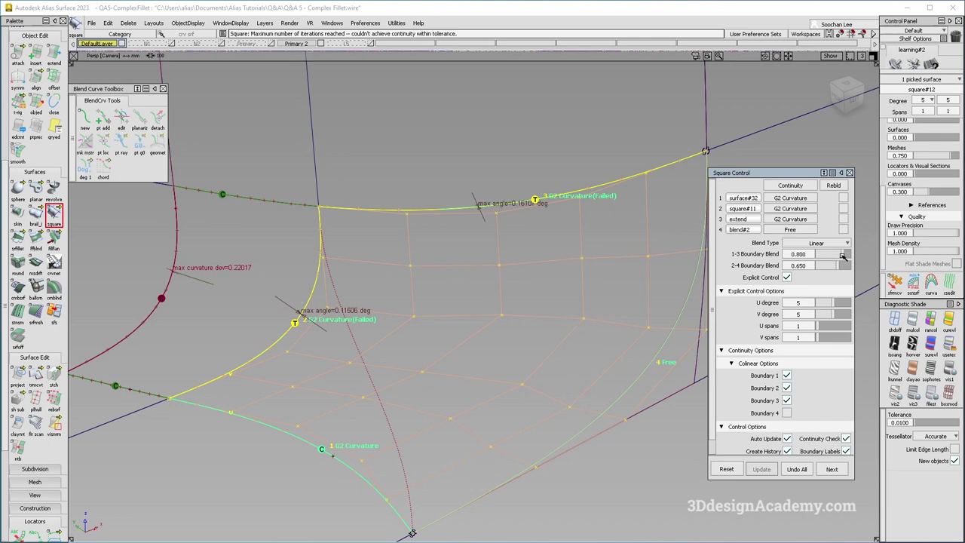
pyautogui.keyDown('alt'); pyautogui.keyDown('shift'); pyautogui.moveTo(390, 299); pyautogui.dragTo(414, 304); pyautogui.keyUp('shift'); pyautogui.keyUp('alt')
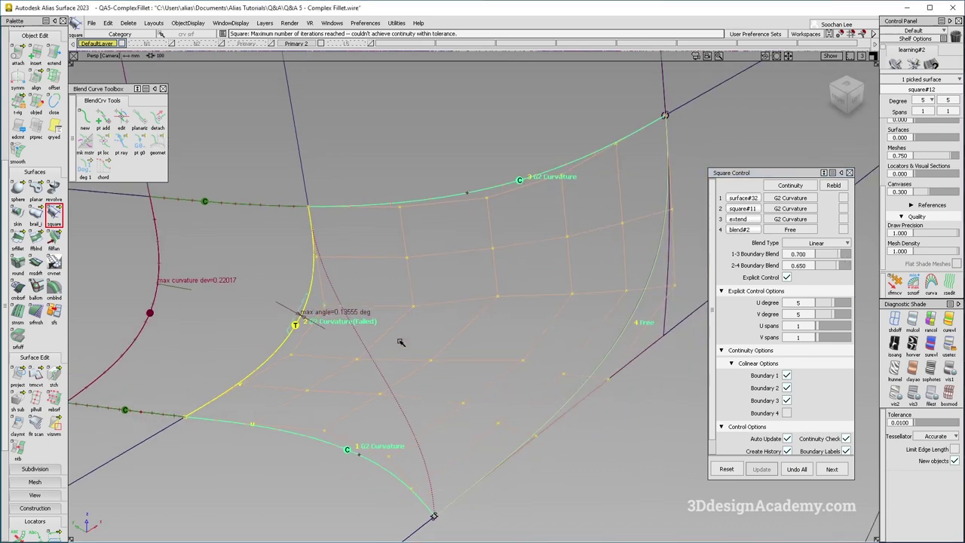
pyautogui.click(474, 377)
pyautogui.moveTo(474, 377)
pyautogui.keyDown('alt'); pyautogui.keyDown('shift'); pyautogui.mouseDown()
pyautogui.moveTo(296, 335)
pyautogui.moveTo(338, 325)
pyautogui.moveTo(299, 294)
pyautogui.moveTo(329, 296)
pyautogui.moveTo(415, 351)
pyautogui.moveTo(429, 371)
pyautogui.moveTo(427, 338)
pyautogui.moveTo(3, 126)
pyautogui.mouseUp(); pyautogui.keyUp('shift'); pyautogui.keyUp('alt')
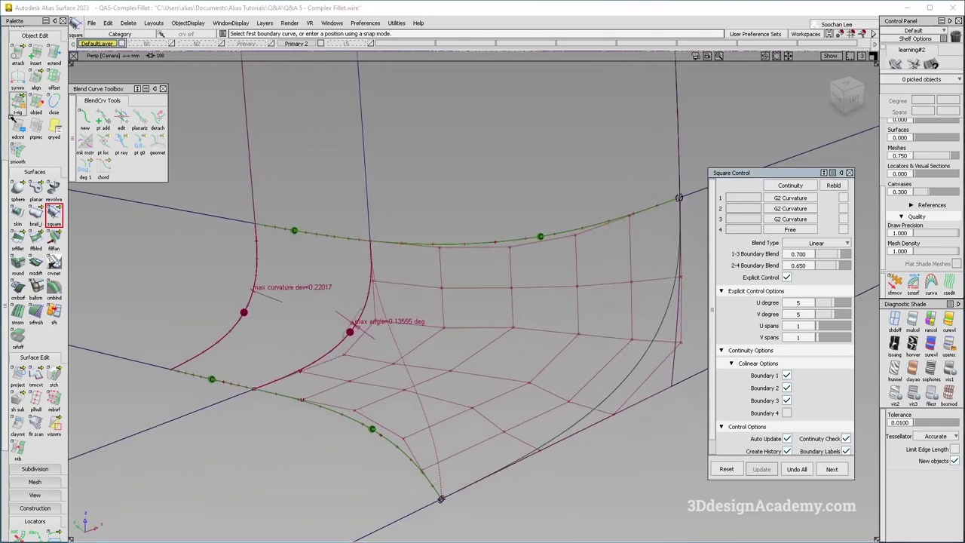
# Align the square surface's inner edge to the adjacent square patch with G1 continuity and Partial off, trying the Vector option along Z
pyautogui.scroll(2, 34, 106)
pyautogui.click(36, 132)
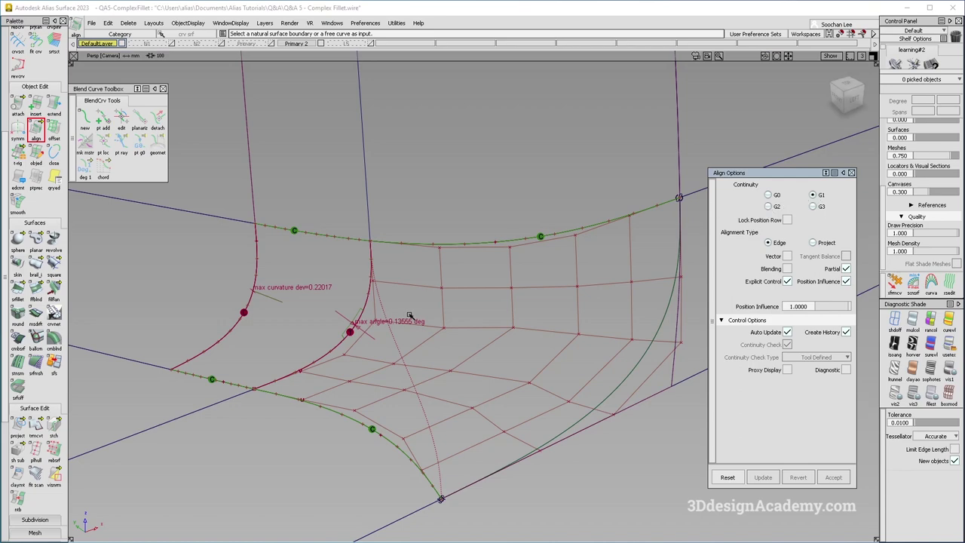
pyautogui.click(370, 310)
pyautogui.press('Return')
pyautogui.keyDown('alt'); pyautogui.keyDown('shift'); pyautogui.moveTo(402, 324); pyautogui.dragTo(385, 356); pyautogui.keyUp('shift'); pyautogui.keyUp('alt')
pyautogui.click(788, 256)
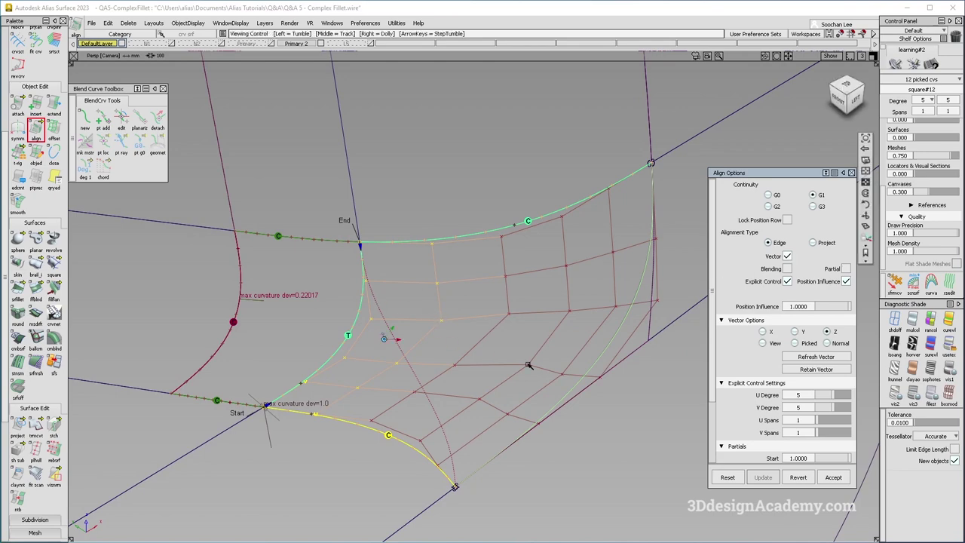
pyautogui.keyDown('alt'); pyautogui.keyDown('shift'); pyautogui.moveTo(529, 366); pyautogui.dragTo(471, 334); pyautogui.keyUp('shift'); pyautogui.keyUp('alt')
pyautogui.hotkey('ctrl', 'z')
# Check surface continuity along the square surface's lower, inner and upper curved edges
pyautogui.keyDown('alt'); pyautogui.keyDown('shift'); pyautogui.moveTo(364, 366); pyautogui.dragTo(398, 410); pyautogui.keyUp('shift'); pyautogui.keyUp('alt')
pyautogui.keyDown('ctrl'); pyautogui.keyDown('shift'); pyautogui.moveTo(422, 449); pyautogui.dragTo(327, 369, button='right'); pyautogui.keyUp('shift'); pyautogui.keyUp('ctrl')
pyautogui.keyDown('ctrl'); pyautogui.keyDown('shift'); pyautogui.moveTo(157, 460); pyautogui.dragTo(149, 364); pyautogui.keyUp('shift'); pyautogui.keyUp('ctrl')
pyautogui.scroll(-2, 34, 455)
pyautogui.scroll(-3, 33, 454)
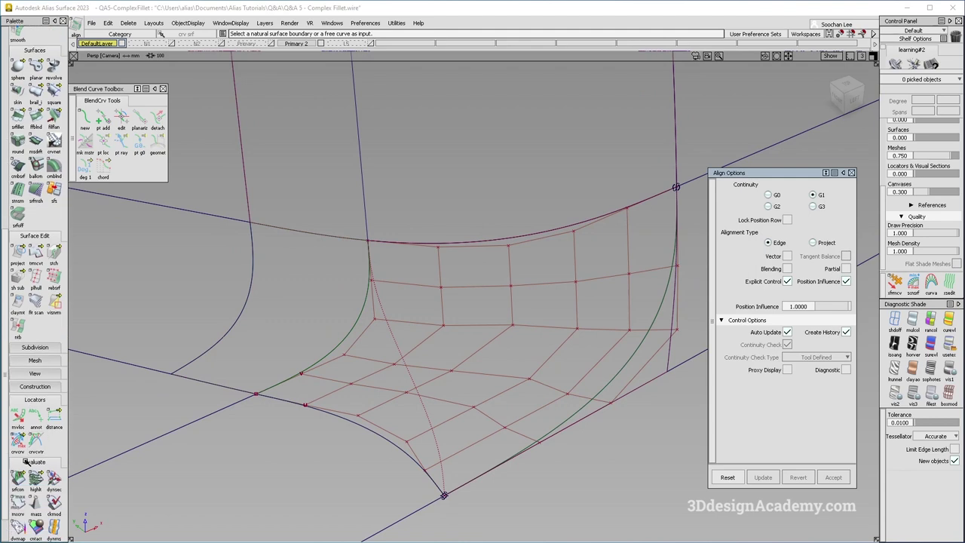
pyautogui.click(17, 480)
pyautogui.click(345, 420)
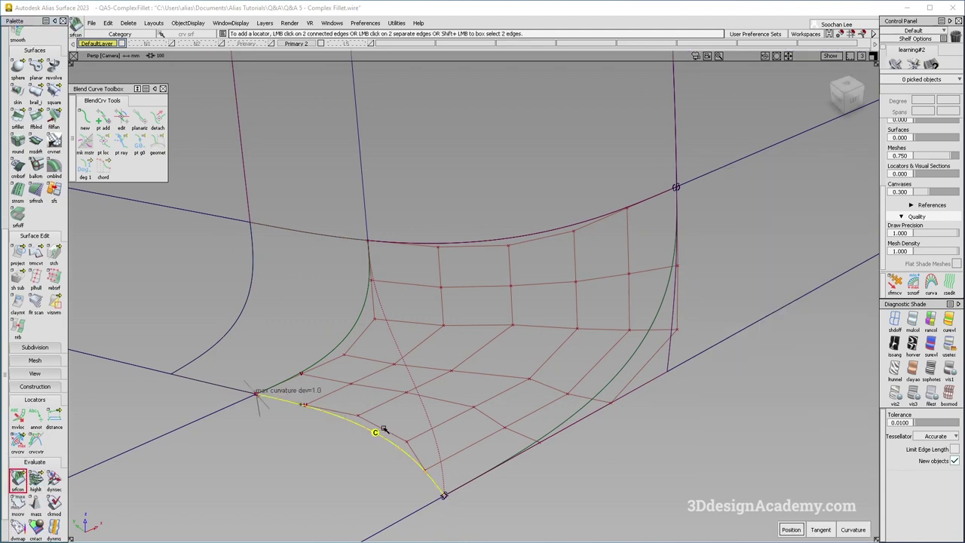
pyautogui.click(342, 344)
pyautogui.keyDown('alt'); pyautogui.keyDown('shift'); pyautogui.moveTo(207, 405); pyautogui.dragTo(204, 423); pyautogui.keyUp('shift'); pyautogui.keyUp('alt')
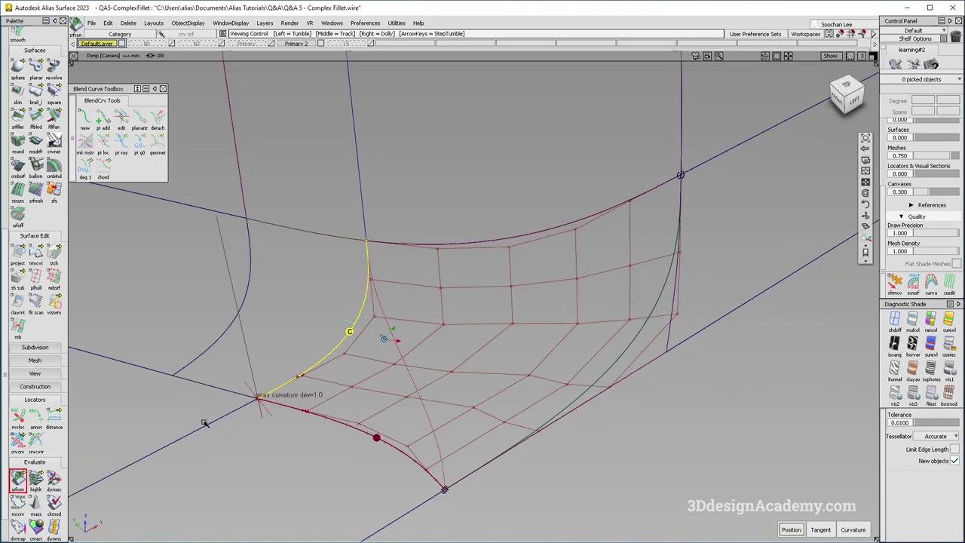
pyautogui.click(469, 245)
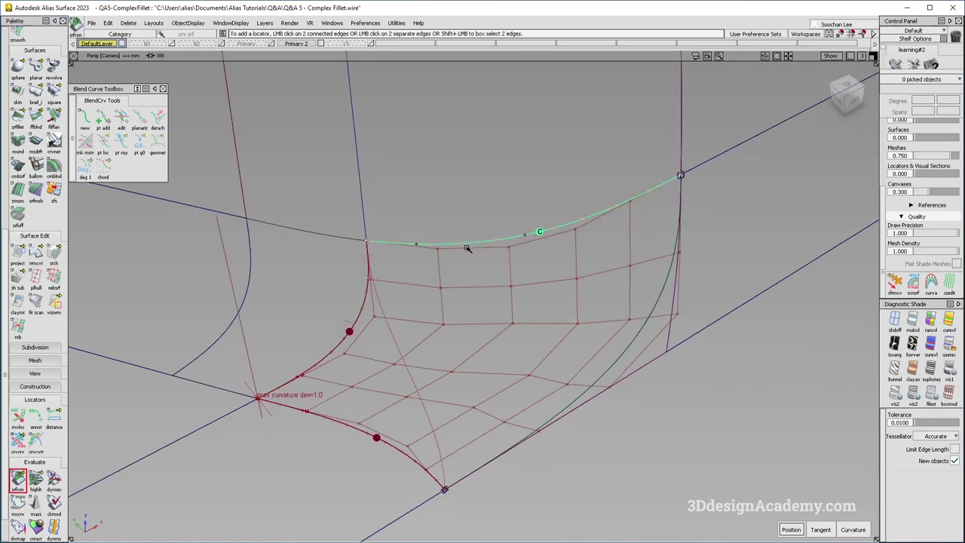
# Examine the square surface's control-vertex flow and its edge continuity locators from several angles and distances
pyautogui.keyDown('alt'); pyautogui.keyDown('shift'); pyautogui.moveTo(391, 302); pyautogui.dragTo(382, 345); pyautogui.keyUp('shift'); pyautogui.keyUp('alt')
pyautogui.scroll(5, 383, 355)
pyautogui.keyDown('alt'); pyautogui.keyDown('shift'); pyautogui.moveTo(417, 410); pyautogui.dragTo(447, 351, button='middle'); pyautogui.keyUp('shift'); pyautogui.keyUp('alt')
pyautogui.scroll(-4, 411, 321)
pyautogui.keyDown('alt'); pyautogui.keyDown('shift'); pyautogui.moveTo(418, 295); pyautogui.dragTo(484, 211); pyautogui.keyUp('shift'); pyautogui.keyUp('alt')
pyautogui.scroll(3, 396, 267)
pyautogui.click(412, 255)
pyautogui.keyDown('alt'); pyautogui.keyDown('shift'); pyautogui.moveTo(392, 250); pyautogui.dragTo(357, 359); pyautogui.keyUp('shift'); pyautogui.keyUp('alt')
pyautogui.click(374, 279)
pyautogui.keyDown('alt'); pyautogui.keyDown('shift'); pyautogui.moveTo(454, 307); pyautogui.dragTo(362, 267); pyautogui.keyUp('shift'); pyautogui.keyUp('alt')
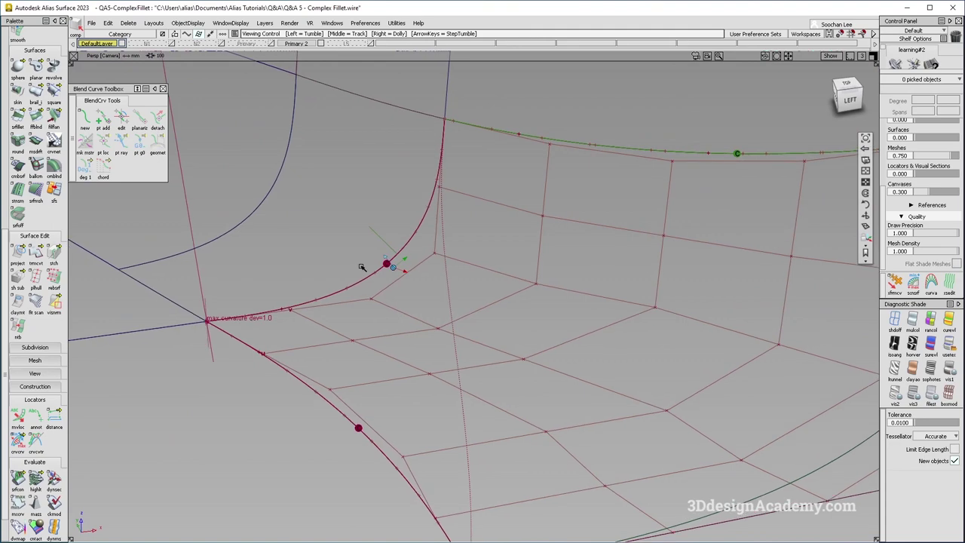
pyautogui.keyDown('alt'); pyautogui.keyDown('shift'); pyautogui.moveTo(270, 303); pyautogui.dragTo(298, 320); pyautogui.keyUp('shift'); pyautogui.keyUp('alt')
pyautogui.keyDown('alt'); pyautogui.keyDown('shift'); pyautogui.moveTo(205, 339); pyautogui.dragTo(224, 350); pyautogui.keyUp('shift'); pyautogui.keyUp('alt')
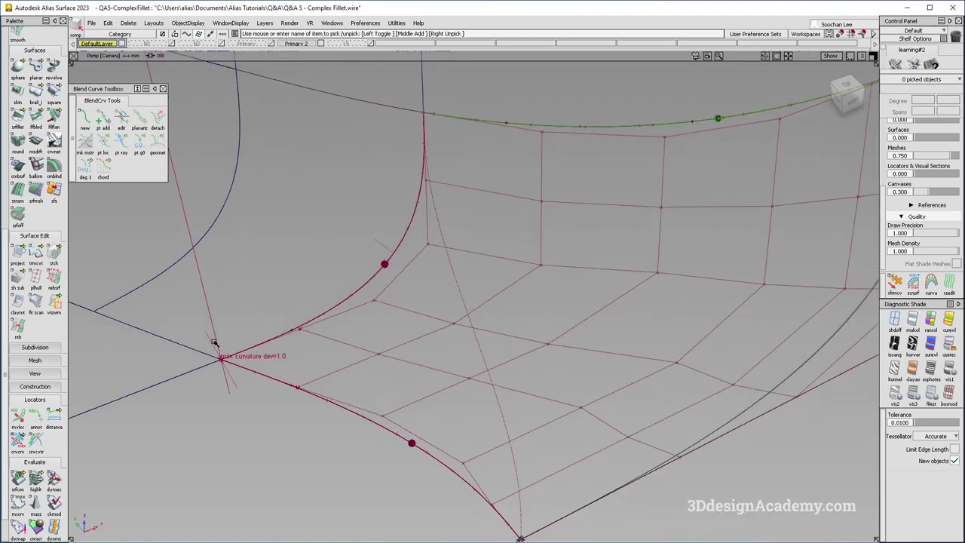
pyautogui.keyDown('alt'); pyautogui.keyDown('shift'); pyautogui.moveTo(300, 348); pyautogui.dragTo(437, 286, button='right'); pyautogui.keyUp('shift'); pyautogui.keyUp('alt')
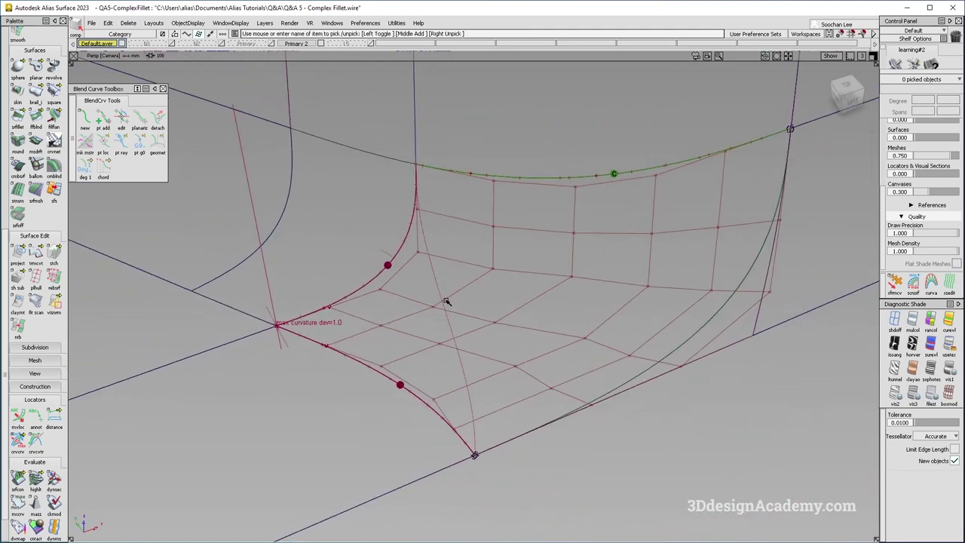
pyautogui.keyDown('alt'); pyautogui.keyDown('shift'); pyautogui.moveTo(173, 377); pyautogui.dragTo(209, 319, button='right'); pyautogui.keyUp('shift'); pyautogui.keyUp('alt')
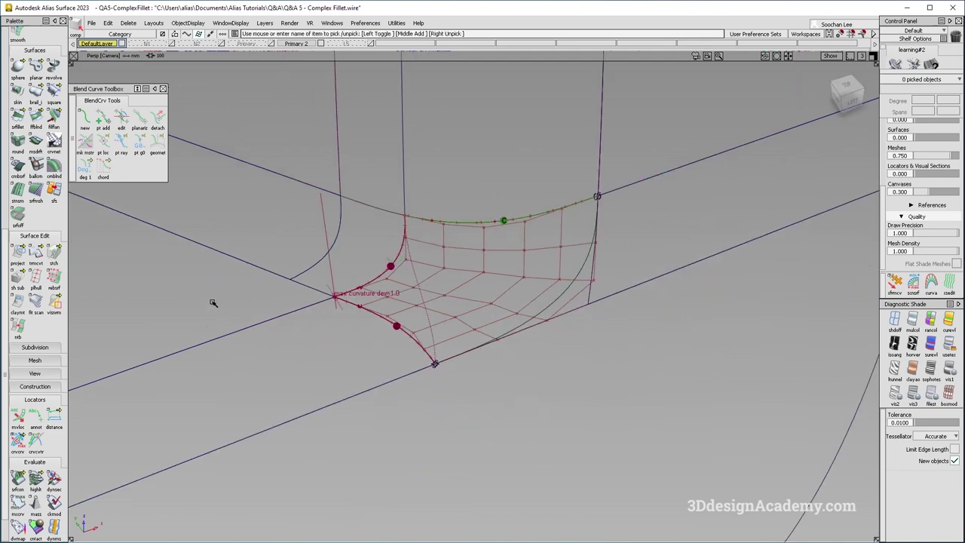
pyautogui.click(192, 307)
pyautogui.keyDown('alt'); pyautogui.keyDown('shift'); pyautogui.moveTo(191, 306); pyautogui.dragTo(339, 317); pyautogui.keyUp('shift'); pyautogui.keyUp('alt')
pyautogui.keyDown('alt'); pyautogui.keyDown('shift'); pyautogui.moveTo(338, 317); pyautogui.dragTo(369, 291, button='right'); pyautogui.keyUp('shift'); pyautogui.keyUp('alt')
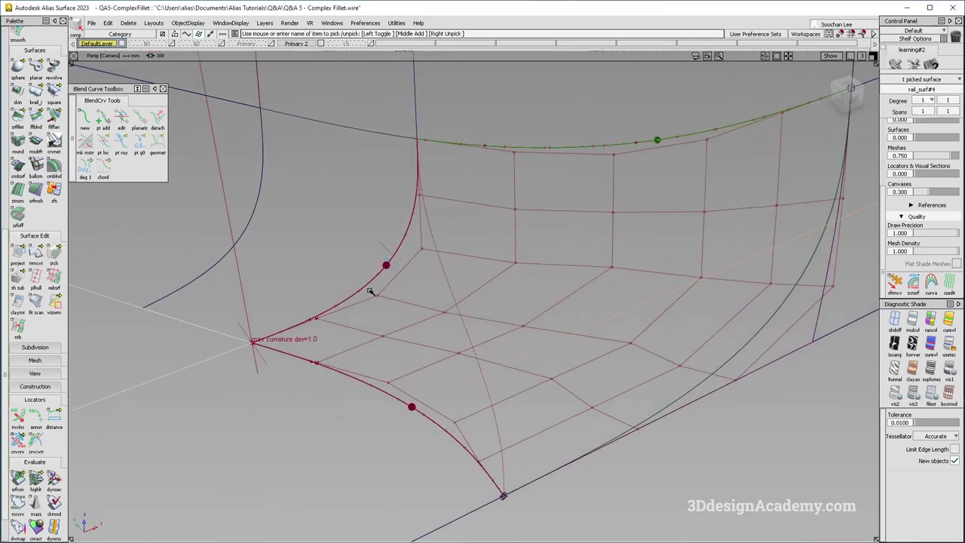
pyautogui.keyDown('alt'); pyautogui.keyDown('shift'); pyautogui.moveTo(446, 339); pyautogui.dragTo(490, 403); pyautogui.keyUp('shift'); pyautogui.keyUp('alt')
pyautogui.keyDown('ctrl'); pyautogui.keyDown('shift'); pyautogui.moveTo(493, 409); pyautogui.dragTo(481, 260); pyautogui.keyUp('shift'); pyautogui.keyUp('ctrl')
pyautogui.keyDown('alt'); pyautogui.keyDown('shift'); pyautogui.moveTo(396, 254); pyautogui.dragTo(383, 234); pyautogui.keyUp('shift'); pyautogui.keyUp('alt')
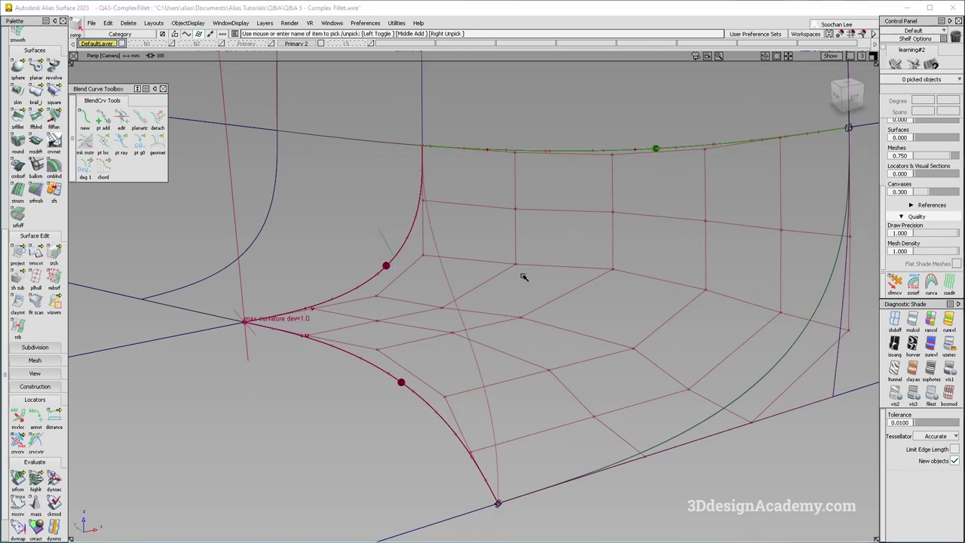
# Select the square surface and delete its construction history
pyautogui.click(514, 252)
pyautogui.click(134, 23)
pyautogui.click(134, 48)
pyautogui.click(452, 339)
# Select an upper inner control vertex of the square surface and fine-tune its position along the surface normal
pyautogui.keyDown('ctrl'); pyautogui.keyDown('shift'); pyautogui.moveTo(591, 324); pyautogui.dragTo(573, 230); pyautogui.keyUp('shift'); pyautogui.keyUp('ctrl')
pyautogui.keyDown('ctrl'); pyautogui.keyDown('shift'); pyautogui.moveTo(535, 250); pyautogui.dragTo(616, 261); pyautogui.keyUp('shift'); pyautogui.keyUp('ctrl')
pyautogui.click(613, 269)
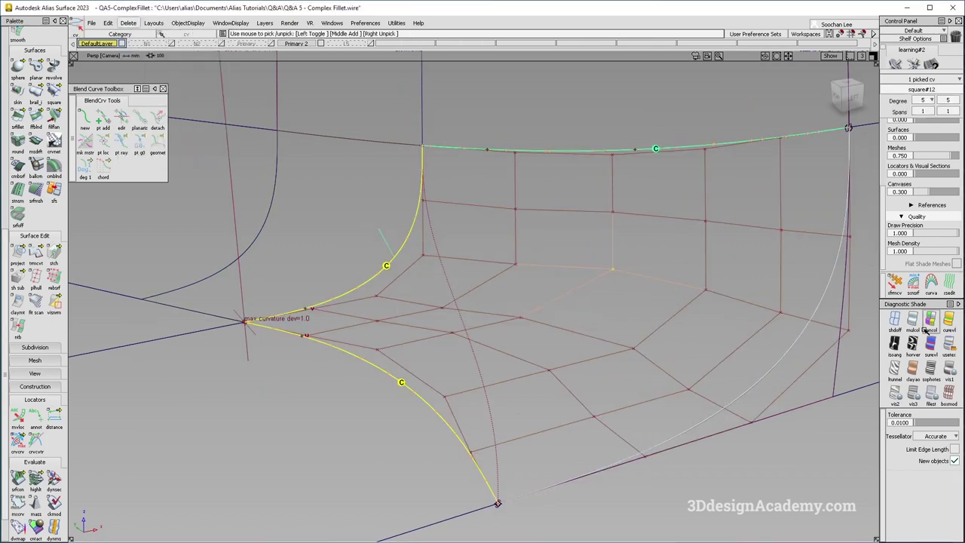
pyautogui.click(896, 281)
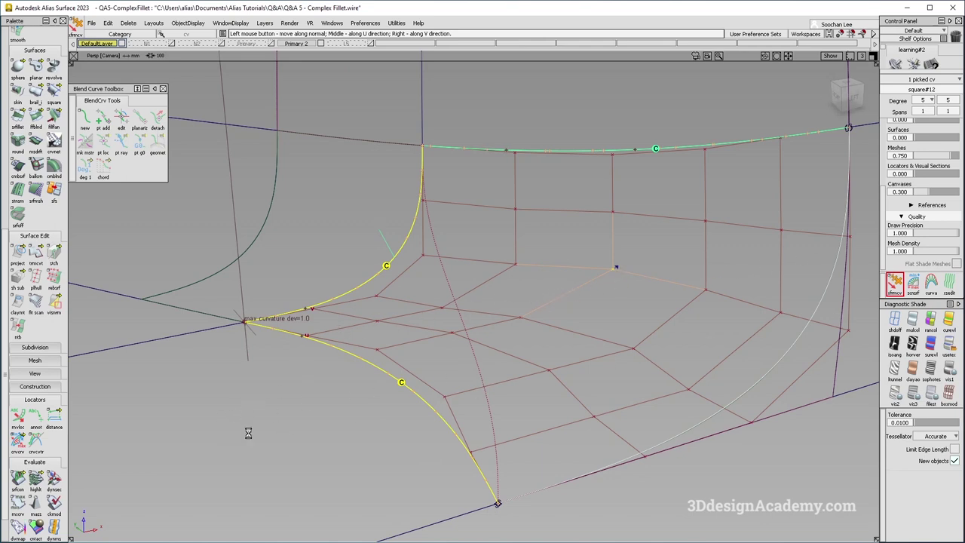
pyautogui.moveTo(572, 345); pyautogui.dragTo(523, 353)
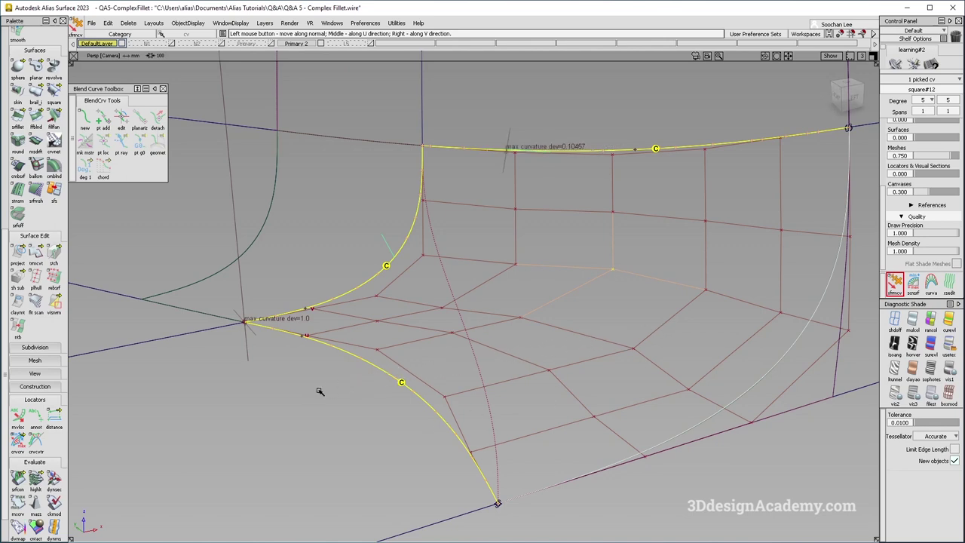
pyautogui.moveTo(456, 345); pyautogui.dragTo(412, 353)
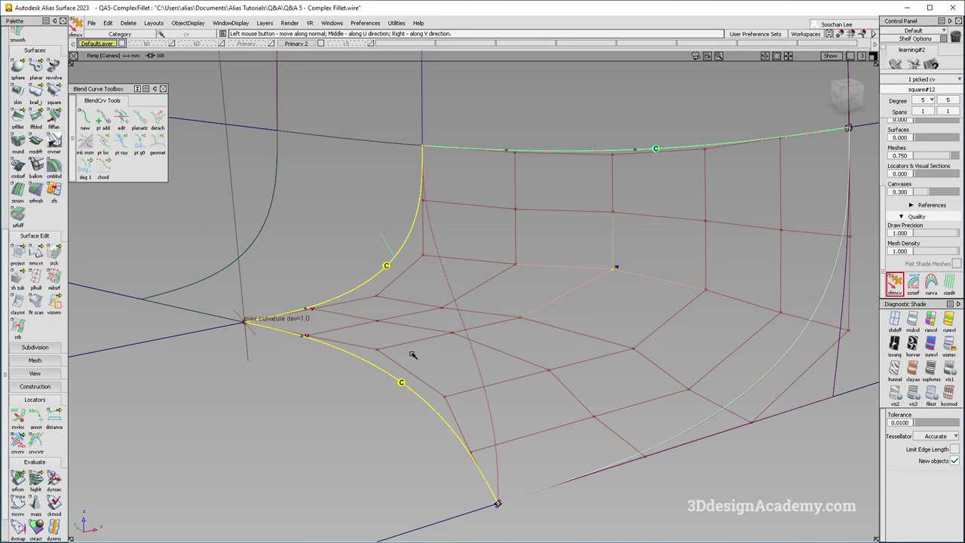
# Select the neighbouring inner control vertex near the middle of the square surface and adjust its position
pyautogui.click(521, 316)
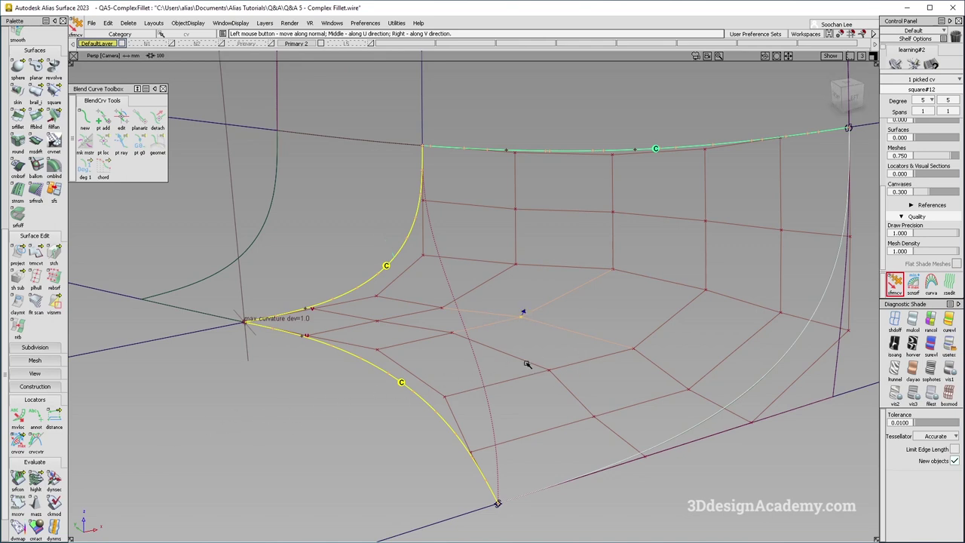
pyautogui.keyDown('alt'); pyautogui.keyDown('shift'); pyautogui.moveTo(471, 307); pyautogui.dragTo(571, 286, button='right'); pyautogui.keyUp('shift'); pyautogui.keyUp('alt')
pyautogui.keyDown('alt'); pyautogui.keyDown('shift'); pyautogui.moveTo(571, 286); pyautogui.dragTo(544, 382); pyautogui.keyUp('shift'); pyautogui.keyUp('alt')
pyautogui.keyDown('ctrl'); pyautogui.keyDown('shift'); pyautogui.moveTo(543, 384); pyautogui.dragTo(548, 321); pyautogui.keyUp('shift'); pyautogui.keyUp('ctrl')
pyautogui.keyDown('alt'); pyautogui.keyDown('shift'); pyautogui.moveTo(554, 320); pyautogui.dragTo(631, 284); pyautogui.keyUp('shift'); pyautogui.keyUp('alt')
pyautogui.keyDown('alt'); pyautogui.keyDown('shift'); pyautogui.moveTo(621, 336); pyautogui.dragTo(551, 315, button='middle'); pyautogui.keyUp('shift'); pyautogui.keyUp('alt')
pyautogui.keyDown('ctrl'); pyautogui.keyDown('shift'); pyautogui.moveTo(551, 315); pyautogui.dragTo(580, 334); pyautogui.keyUp('shift'); pyautogui.keyUp('ctrl')
pyautogui.moveTo(552, 298)
pyautogui.mouseDown()
pyautogui.moveTo(606, 339)
pyautogui.moveTo(595, 405)
pyautogui.moveTo(587, 317)
pyautogui.mouseUp()
# Select all the surfaces and delete their construction history
pyautogui.keyDown('alt'); pyautogui.keyDown('shift'); pyautogui.moveTo(676, 353); pyautogui.dragTo(584, 333); pyautogui.keyUp('shift'); pyautogui.keyUp('alt')
pyautogui.keyDown('ctrl'); pyautogui.keyDown('shift'); pyautogui.moveTo(548, 389); pyautogui.dragTo(511, 262); pyautogui.keyUp('shift'); pyautogui.keyUp('ctrl')
pyautogui.keyDown('alt'); pyautogui.keyDown('shift'); pyautogui.moveTo(297, 282); pyautogui.dragTo(324, 282, button='middle'); pyautogui.keyUp('shift'); pyautogui.keyUp('alt')
pyautogui.moveTo(324, 282)
pyautogui.keyDown('alt'); pyautogui.keyDown('shift'); pyautogui.mouseDown()
pyautogui.moveTo(295, 319)
pyautogui.moveTo(306, 332)
pyautogui.mouseUp(); pyautogui.keyUp('shift'); pyautogui.keyUp('alt')
pyautogui.keyDown('ctrl'); pyautogui.keyDown('shift'); pyautogui.moveTo(515, 248); pyautogui.dragTo(628, 150); pyautogui.keyUp('shift'); pyautogui.keyUp('ctrl')
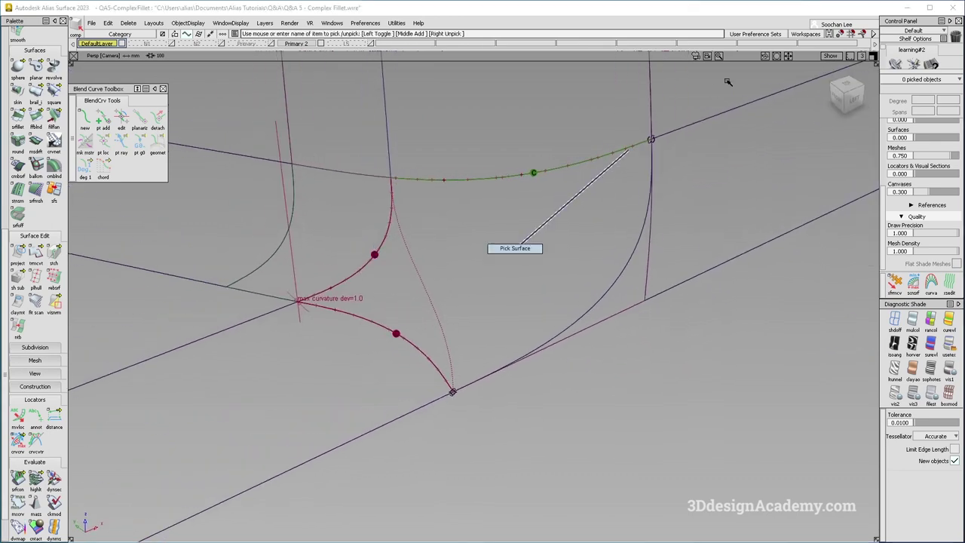
pyautogui.click(129, 23)
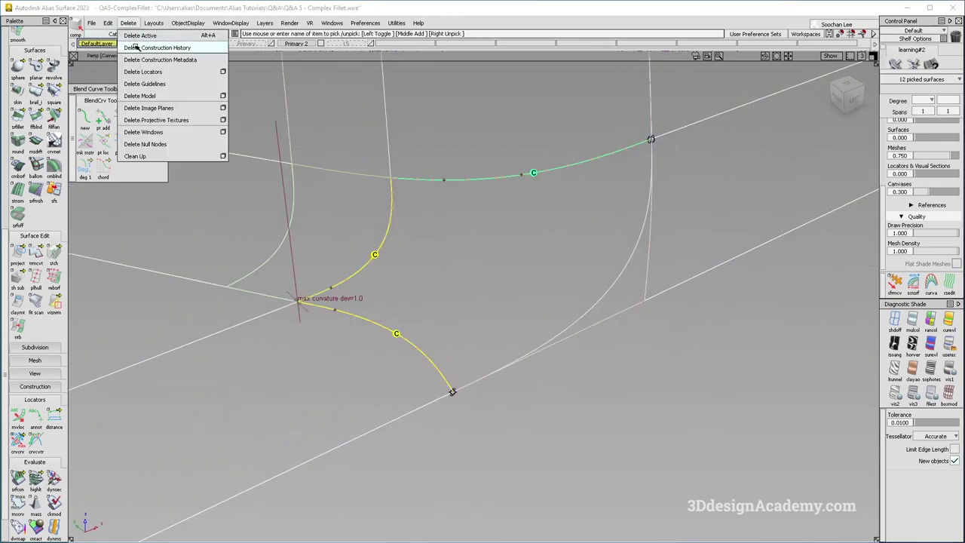
pyautogui.click(135, 46)
# Check surface continuity on the adjacent square patch's outer, upper and lower edges
pyautogui.keyDown('ctrl'); pyautogui.keyDown('shift'); pyautogui.moveTo(298, 343); pyautogui.dragTo(272, 256); pyautogui.keyUp('shift'); pyautogui.keyUp('ctrl')
pyautogui.keyDown('alt'); pyautogui.keyDown('shift'); pyautogui.moveTo(269, 357); pyautogui.dragTo(302, 398); pyautogui.keyUp('shift'); pyautogui.keyUp('alt')
pyautogui.click(18, 481)
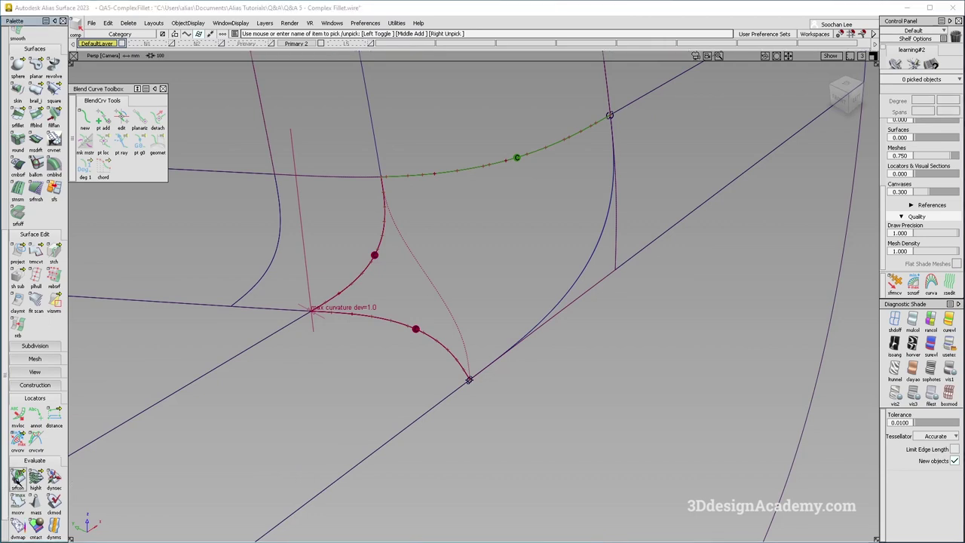
pyautogui.click(273, 262)
pyautogui.click(356, 177)
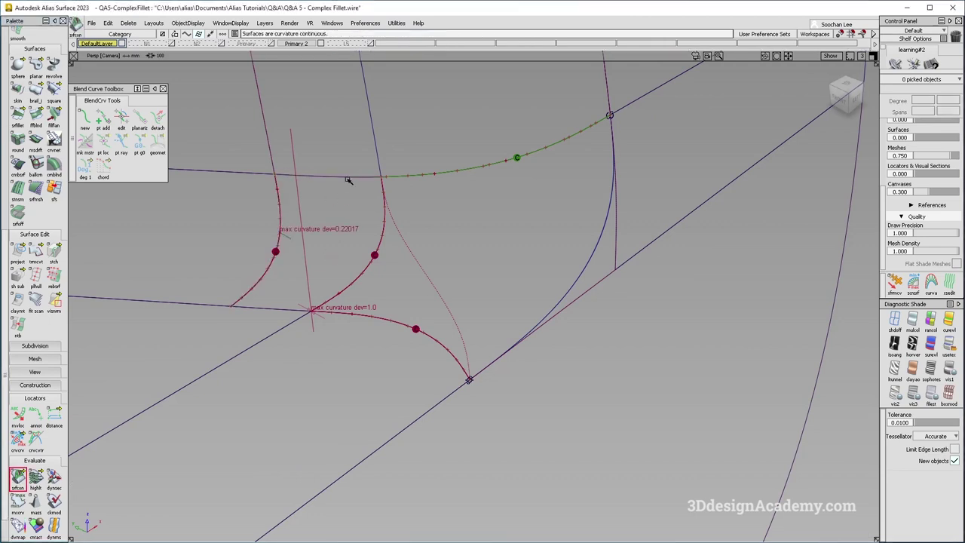
pyautogui.click(281, 310)
# Show the adjacent square patch's control vertices and move its middle vertex along the normal to improve curvature continuity at the outer edge
pyautogui.keyDown('ctrl'); pyautogui.keyDown('shift'); pyautogui.moveTo(348, 340); pyautogui.dragTo(341, 268); pyautogui.keyUp('shift'); pyautogui.keyUp('ctrl')
pyautogui.click(358, 273)
pyautogui.keyDown('ctrl'); pyautogui.keyDown('shift'); pyautogui.moveTo(342, 257); pyautogui.dragTo(353, 272, button='right'); pyautogui.keyUp('shift'); pyautogui.keyUp('ctrl')
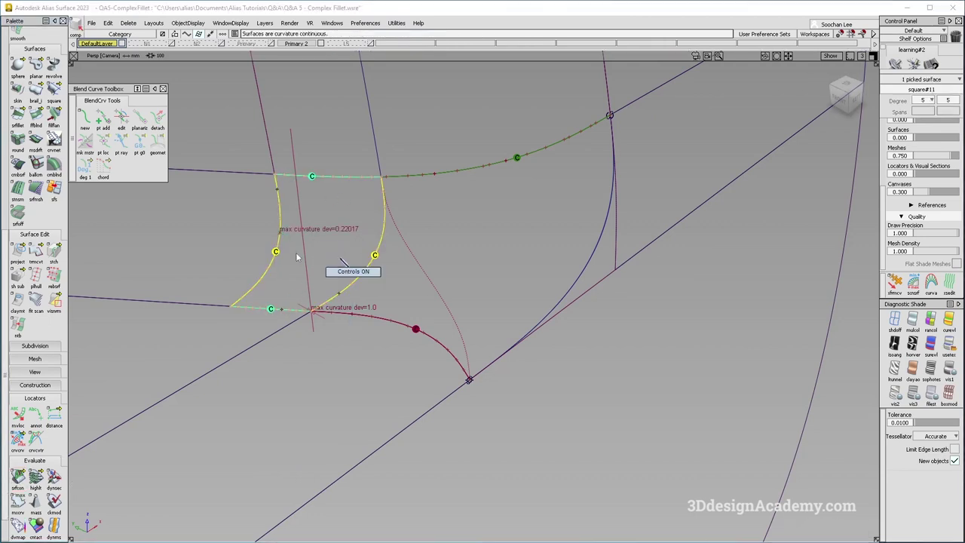
pyautogui.keyDown('alt'); pyautogui.keyDown('shift'); pyautogui.moveTo(259, 247); pyautogui.dragTo(287, 236, button='right'); pyautogui.keyUp('shift'); pyautogui.keyUp('alt')
pyautogui.keyDown('alt'); pyautogui.keyDown('shift'); pyautogui.moveTo(287, 237); pyautogui.dragTo(292, 249, button='middle'); pyautogui.keyUp('shift'); pyautogui.keyUp('alt')
pyautogui.click(345, 254)
pyautogui.keyDown('ctrl'); pyautogui.keyDown('shift'); pyautogui.moveTo(298, 248); pyautogui.dragTo(354, 255); pyautogui.keyUp('shift'); pyautogui.keyUp('ctrl')
pyautogui.click(355, 255)
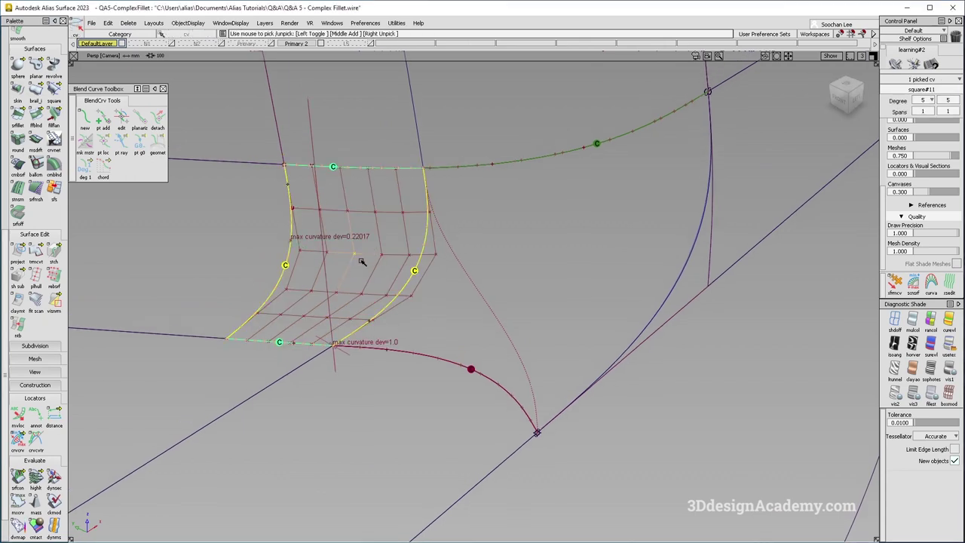
pyautogui.keyDown('alt'); pyautogui.keyDown('shift'); pyautogui.moveTo(379, 238); pyautogui.dragTo(426, 233, button='right'); pyautogui.keyUp('shift'); pyautogui.keyUp('alt')
pyautogui.click(901, 280)
pyautogui.keyDown('ctrl'); pyautogui.keyDown('shift'); pyautogui.moveTo(371, 316); pyautogui.dragTo(374, 341); pyautogui.keyUp('shift'); pyautogui.keyUp('ctrl')
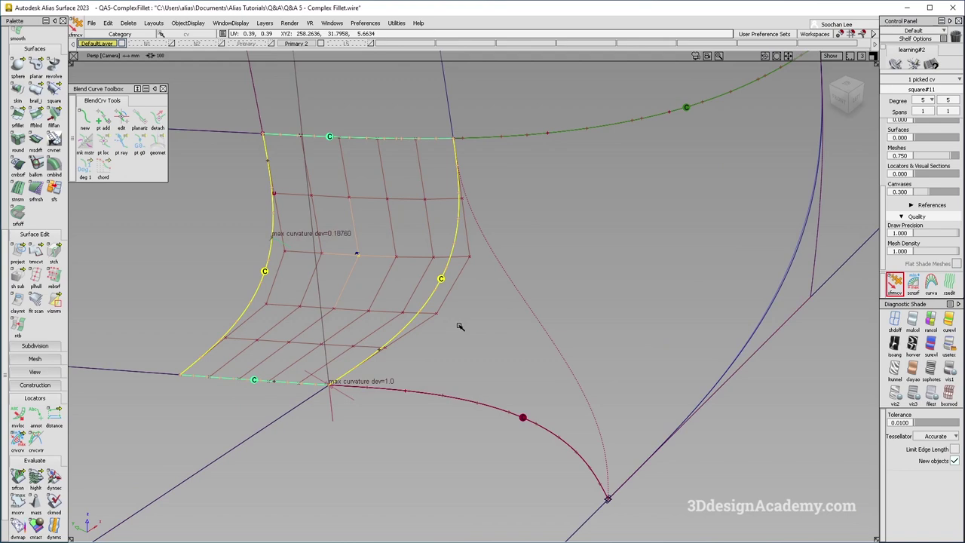
pyautogui.hotkey('ctrl', 'z')
# Hide the adjacent square patch's control vertices and clear all the continuity locators
pyautogui.keyDown('ctrl'); pyautogui.keyDown('shift'); pyautogui.moveTo(370, 313); pyautogui.dragTo(369, 246); pyautogui.keyUp('shift'); pyautogui.keyUp('ctrl')
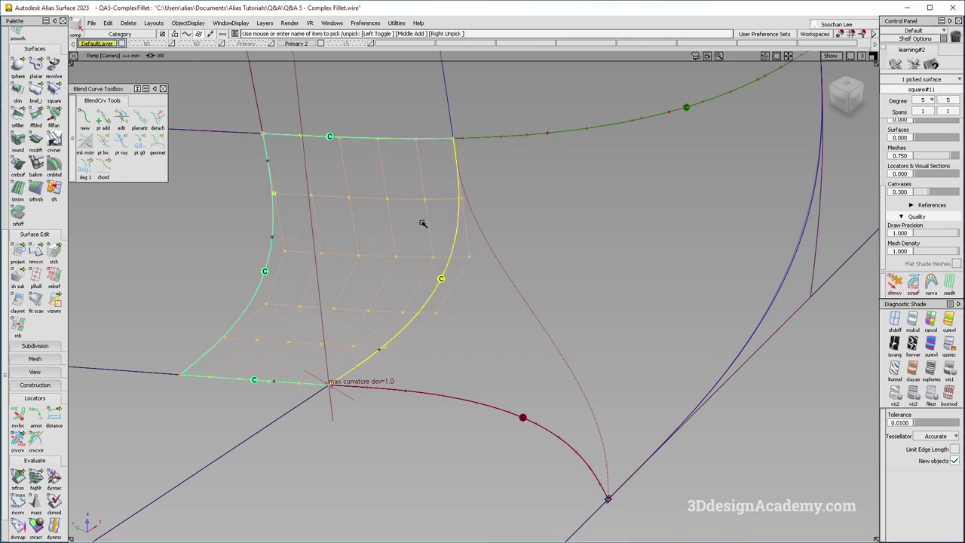
pyautogui.click(424, 222)
pyautogui.click(394, 229)
pyautogui.keyDown('ctrl'); pyautogui.keyDown('shift'); pyautogui.moveTo(368, 278); pyautogui.dragTo(371, 286, button='right'); pyautogui.keyUp('shift'); pyautogui.keyUp('ctrl')
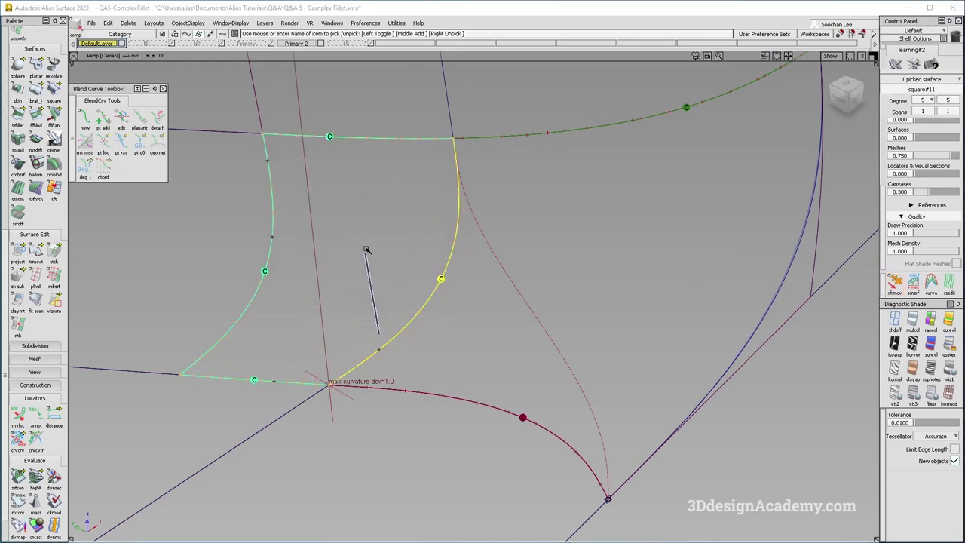
pyautogui.click(373, 288)
pyautogui.keyDown('alt'); pyautogui.keyDown('shift'); pyautogui.moveTo(603, 354); pyautogui.dragTo(601, 343, button='middle'); pyautogui.keyUp('shift'); pyautogui.keyUp('alt')
pyautogui.keyDown('alt'); pyautogui.keyDown('shift'); pyautogui.moveTo(601, 343); pyautogui.dragTo(585, 353); pyautogui.keyUp('shift'); pyautogui.keyUp('alt')
pyautogui.keyDown('alt'); pyautogui.keyDown('shift'); pyautogui.moveTo(584, 353); pyautogui.dragTo(541, 378, button='right'); pyautogui.keyUp('shift'); pyautogui.keyUp('alt')
pyautogui.keyDown('ctrl'); pyautogui.keyDown('shift'); pyautogui.moveTo(495, 354); pyautogui.dragTo(463, 323); pyautogui.keyUp('shift'); pyautogui.keyUp('ctrl')
pyautogui.keyDown('alt'); pyautogui.keyDown('shift'); pyautogui.moveTo(463, 324); pyautogui.dragTo(501, 305, button='right'); pyautogui.keyUp('shift'); pyautogui.keyUp('alt')
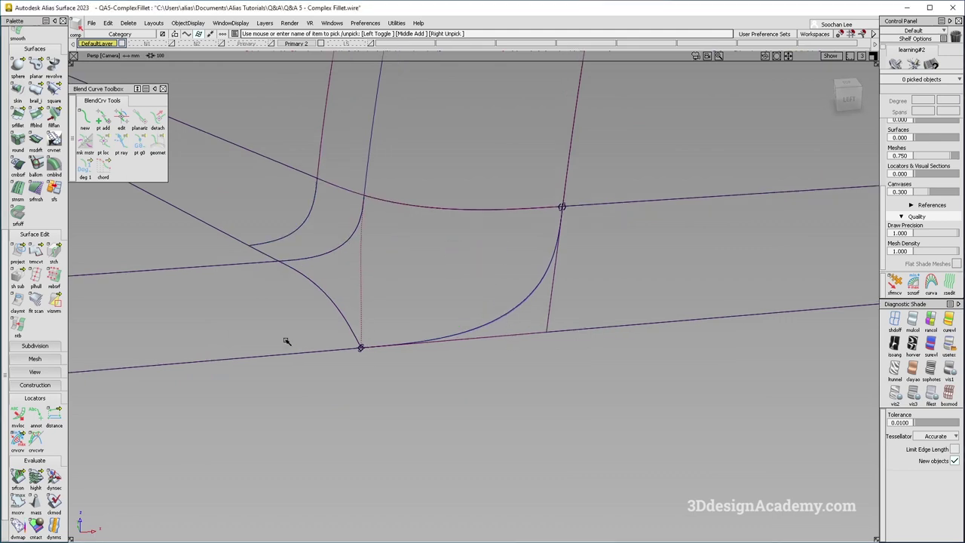
# Check surface continuity along the large curved edge where the corner surface meets the surrounding surface
pyautogui.click(19, 479)
pyautogui.click(514, 310)
pyautogui.keyDown('alt'); pyautogui.keyDown('shift'); pyautogui.moveTo(500, 325); pyautogui.dragTo(533, 290, button='right'); pyautogui.keyUp('shift'); pyautogui.keyUp('alt')
pyautogui.keyDown('alt'); pyautogui.keyDown('shift'); pyautogui.moveTo(533, 289); pyautogui.dragTo(597, 260); pyautogui.keyUp('shift'); pyautogui.keyUp('alt')
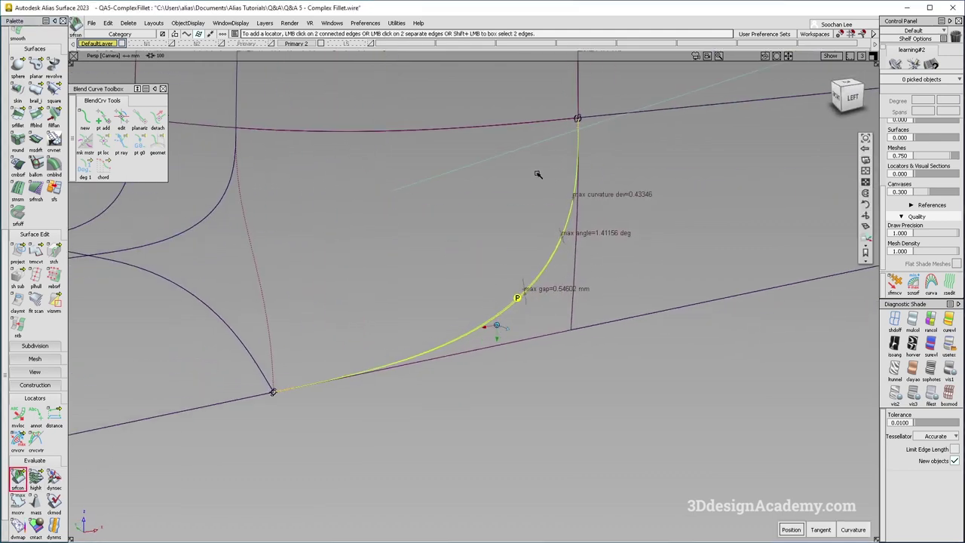
# Apply the Showroom diagnostic shading and inspect the highlight flow across the corner from several angles
pyautogui.click(949, 344)
pyautogui.moveTo(554, 320)
pyautogui.keyDown('alt'); pyautogui.keyDown('shift'); pyautogui.mouseDown()
pyautogui.moveTo(532, 347)
pyautogui.moveTo(472, 334)
pyautogui.moveTo(485, 369)
pyautogui.mouseUp(); pyautogui.keyUp('shift'); pyautogui.keyUp('alt')
pyautogui.keyDown('alt'); pyautogui.keyDown('shift'); pyautogui.moveTo(485, 369); pyautogui.dragTo(493, 357, button='right'); pyautogui.keyUp('shift'); pyautogui.keyUp('alt')
pyautogui.keyDown('alt'); pyautogui.keyDown('shift'); pyautogui.moveTo(494, 357); pyautogui.dragTo(538, 360); pyautogui.keyUp('shift'); pyautogui.keyUp('alt')
pyautogui.keyDown('ctrl'); pyautogui.keyDown('shift'); pyautogui.moveTo(538, 360); pyautogui.dragTo(474, 297, button='right'); pyautogui.keyUp('shift'); pyautogui.keyUp('ctrl')
pyautogui.keyDown('alt'); pyautogui.keyDown('shift'); pyautogui.moveTo(475, 298); pyautogui.dragTo(505, 351); pyautogui.keyUp('shift'); pyautogui.keyUp('alt')
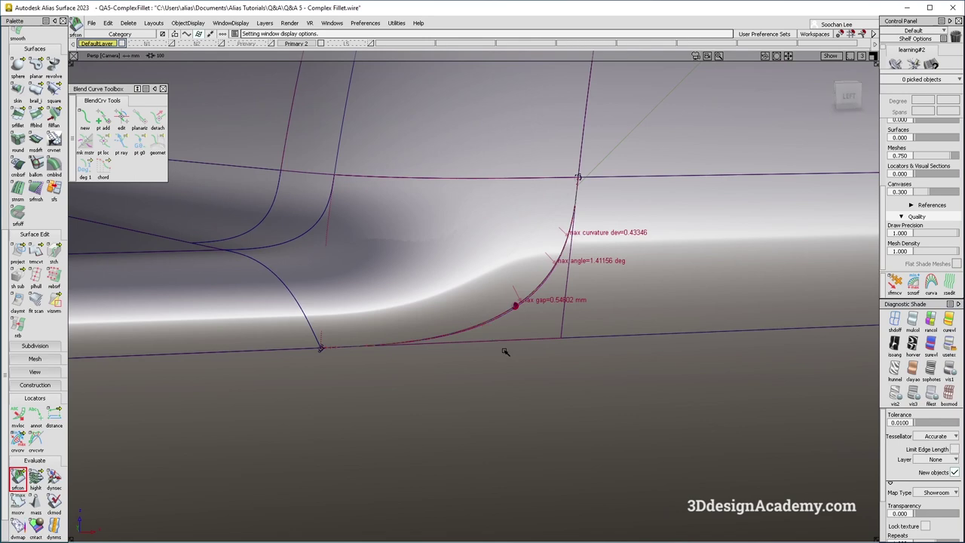
pyautogui.moveTo(518, 303)
pyautogui.keyDown('alt'); pyautogui.keyDown('shift'); pyautogui.mouseDown()
pyautogui.moveTo(446, 264)
pyautogui.moveTo(327, 255)
pyautogui.moveTo(420, 305)
pyautogui.moveTo(476, 297)
pyautogui.mouseUp(); pyautogui.keyUp('shift'); pyautogui.keyUp('alt')
# Extend the corner rail surface past its lower edge by about 0.51 mm and slightly past its adjoining side edge
pyautogui.keyDown('alt'); pyautogui.keyDown('shift'); pyautogui.moveTo(528, 346); pyautogui.dragTo(390, 317); pyautogui.keyUp('shift'); pyautogui.keyUp('alt')
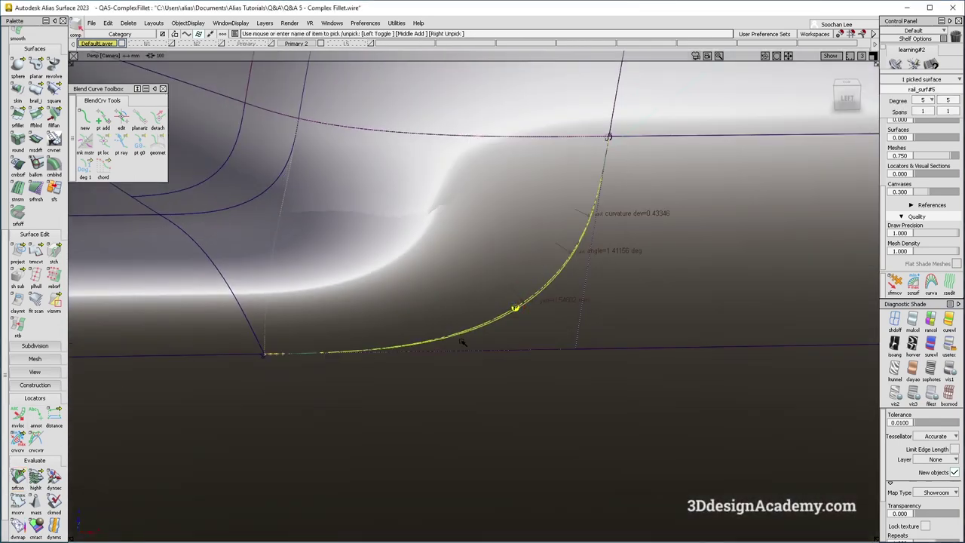
pyautogui.click(101, 155)
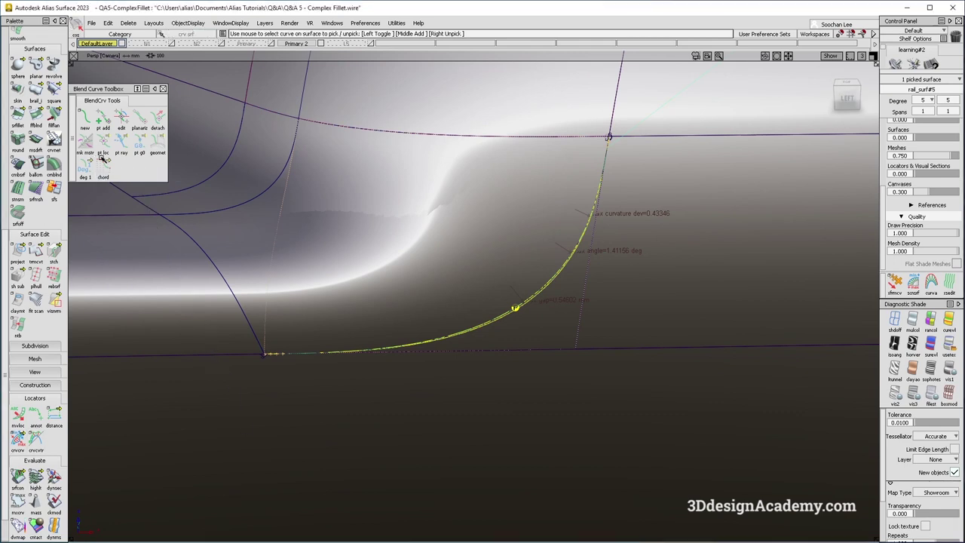
pyautogui.hotkey('alt', 'shift')
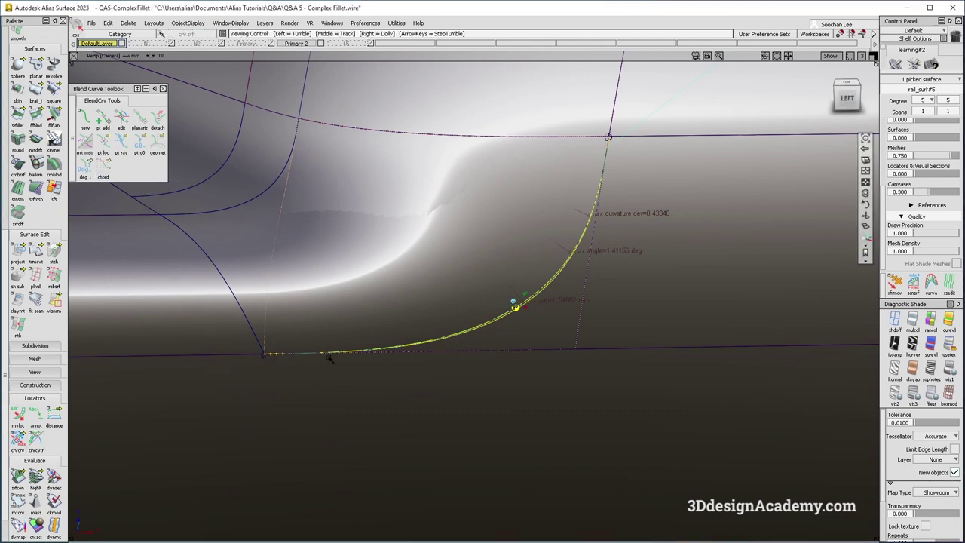
pyautogui.scroll(5, 54, 103)
pyautogui.doubleClick(54, 54)
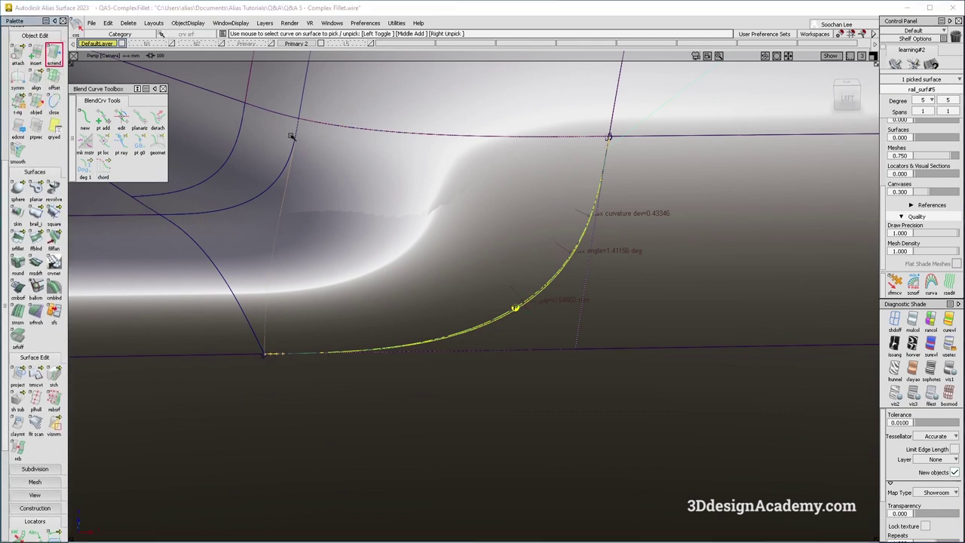
pyautogui.click(552, 352)
pyautogui.click(555, 366)
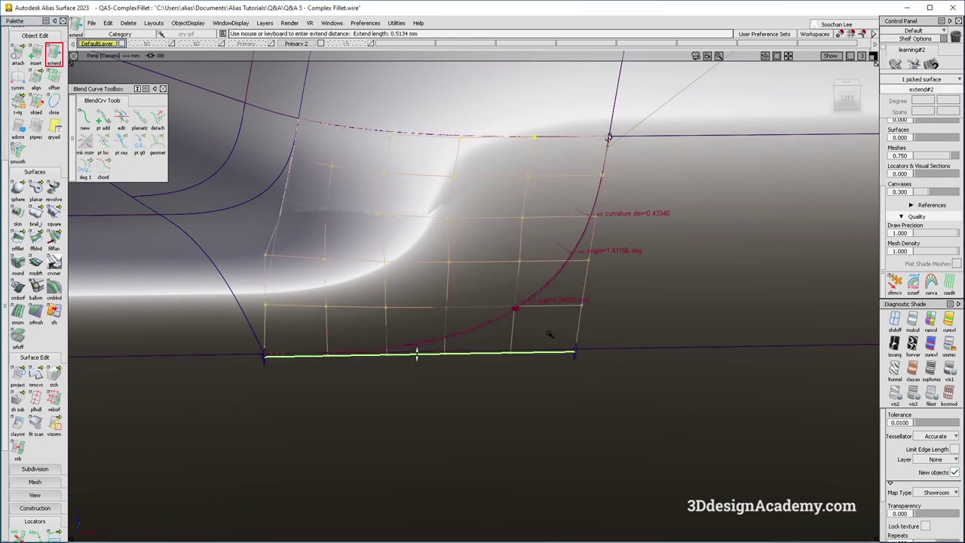
pyautogui.click(596, 328)
pyautogui.click(611, 370)
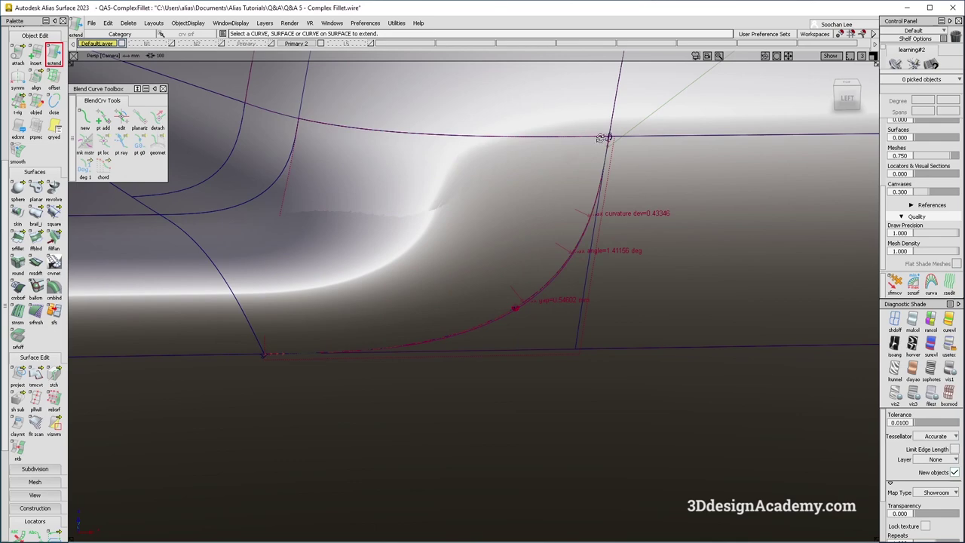
# Delete the blend curve that runs along the corner's large curved edge
pyautogui.keyDown('alt'); pyautogui.keyDown('shift'); pyautogui.moveTo(606, 141); pyautogui.dragTo(657, 156, button='right'); pyautogui.keyUp('shift'); pyautogui.keyUp('alt')
pyautogui.keyDown('alt'); pyautogui.keyDown('shift'); pyautogui.moveTo(623, 139); pyautogui.dragTo(513, 322); pyautogui.keyUp('shift'); pyautogui.keyUp('alt')
pyautogui.keyDown('alt'); pyautogui.keyDown('shift'); pyautogui.moveTo(469, 412); pyautogui.dragTo(434, 420, button='right'); pyautogui.keyUp('shift'); pyautogui.keyUp('alt')
pyautogui.keyDown('alt'); pyautogui.keyDown('shift'); pyautogui.moveTo(433, 421); pyautogui.dragTo(487, 362, button='middle'); pyautogui.keyUp('shift'); pyautogui.keyUp('alt')
pyautogui.keyDown('alt'); pyautogui.keyDown('shift'); pyautogui.moveTo(487, 362); pyautogui.dragTo(518, 359); pyautogui.keyUp('shift'); pyautogui.keyUp('alt')
pyautogui.keyDown('alt'); pyautogui.keyDown('shift'); pyautogui.moveTo(455, 379); pyautogui.dragTo(429, 371); pyautogui.keyUp('shift'); pyautogui.keyUp('alt')
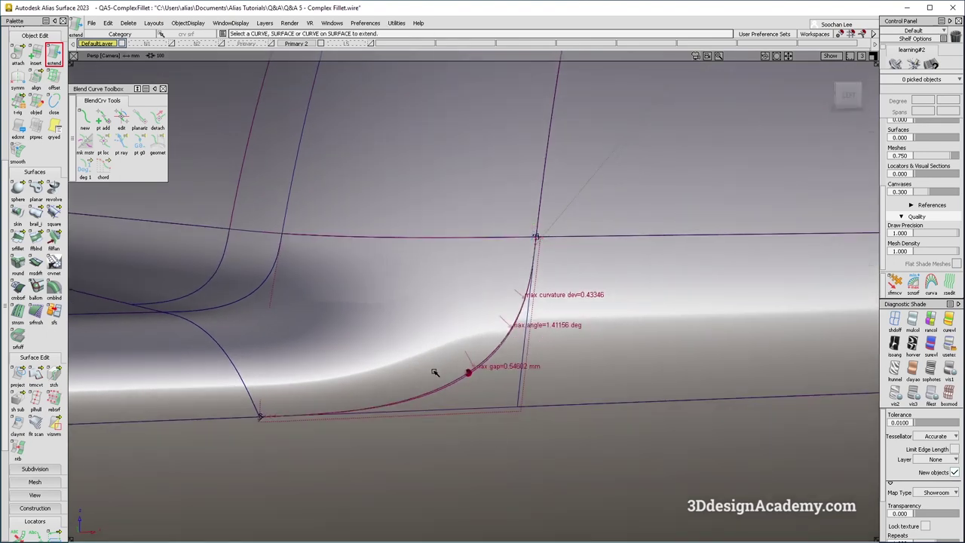
pyautogui.keyDown('ctrl'); pyautogui.keyDown('shift'); pyautogui.moveTo(418, 309); pyautogui.dragTo(507, 399); pyautogui.keyUp('shift'); pyautogui.keyUp('ctrl')
pyautogui.click(481, 364)
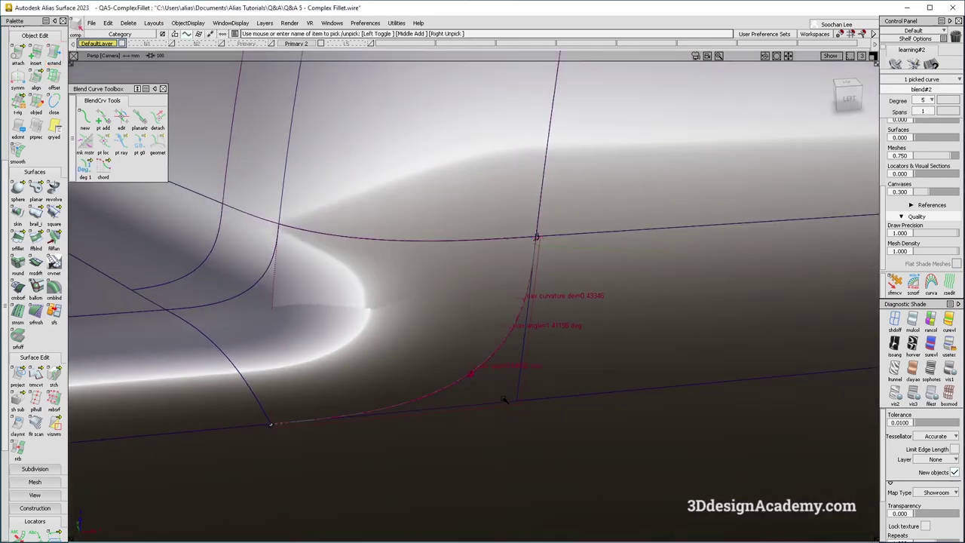
pyautogui.press('Delete')
pyautogui.press('Return')
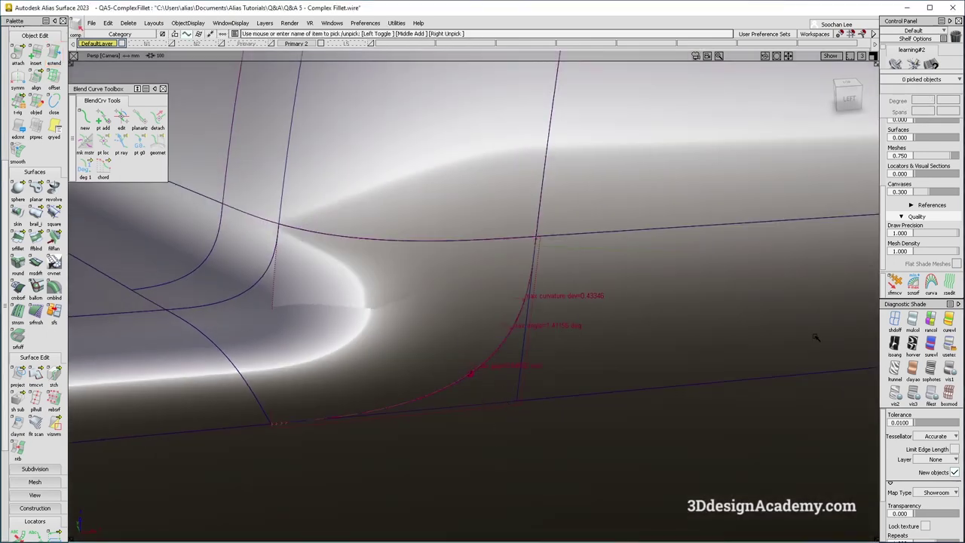
# Turn off the diagnostic shading and check surface continuity on the short curved edge beside the corner surface
pyautogui.click(895, 320)
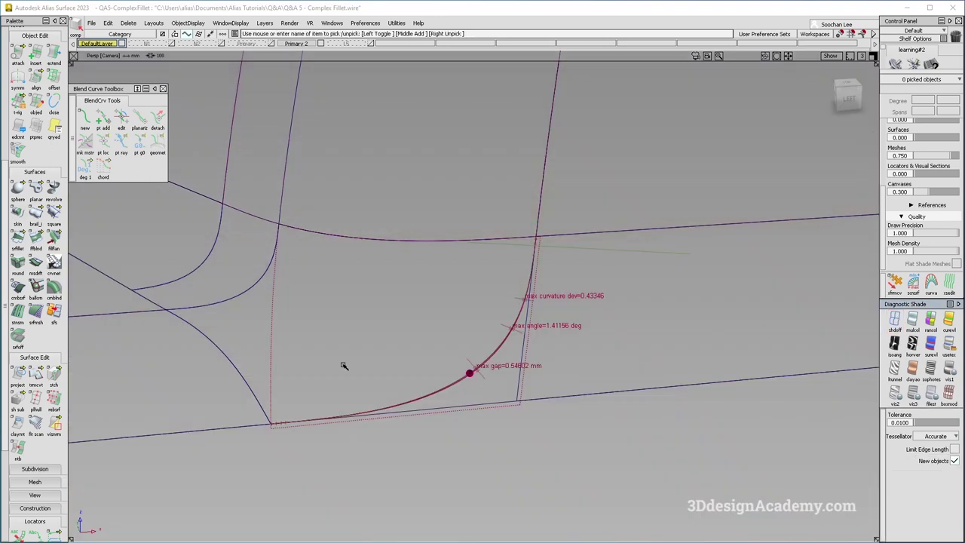
pyautogui.doubleClick(36, 78)
pyautogui.scroll(-4, 21, 477)
pyautogui.click(20, 461)
pyautogui.click(236, 379)
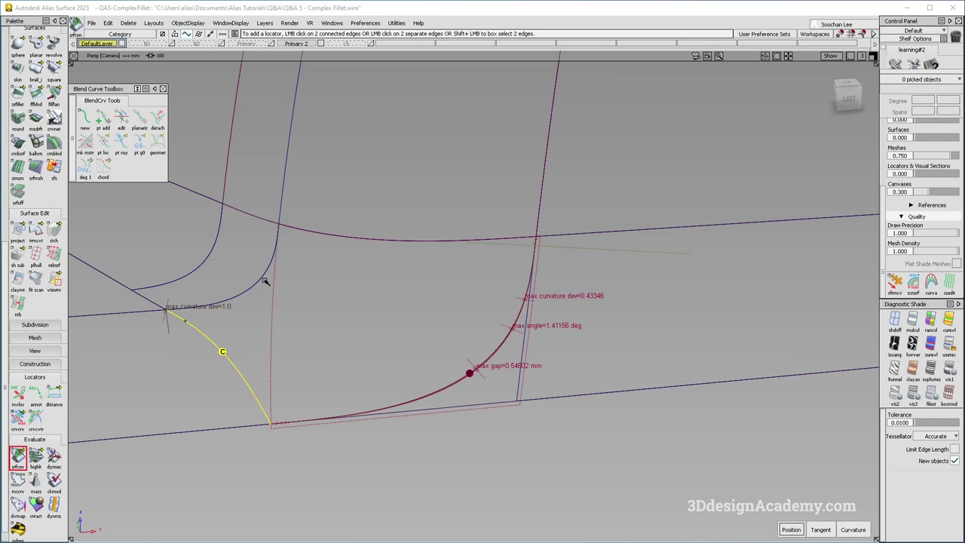
# Add surface continuity locators to the corner surface's inner fillet edge and its long upper edge
pyautogui.click(260, 279)
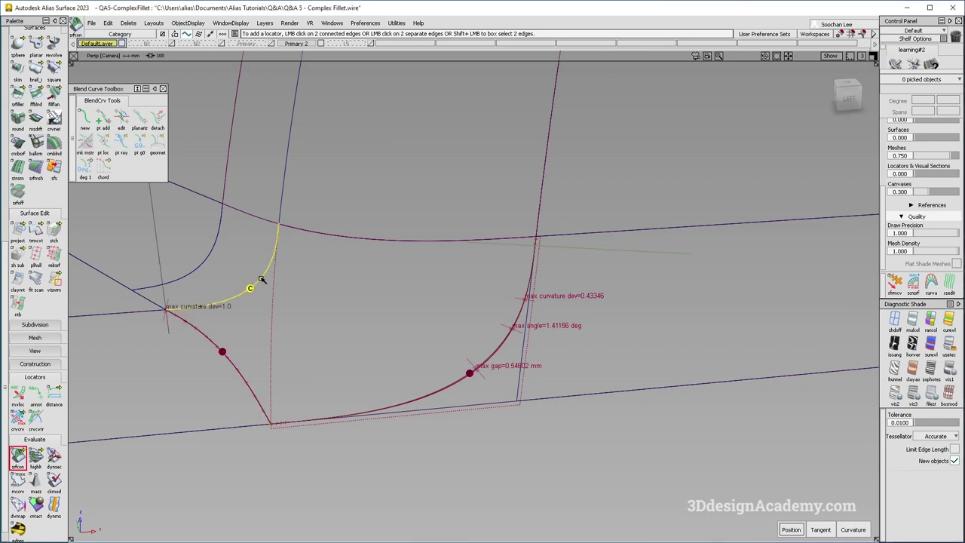
pyautogui.click(431, 242)
pyautogui.moveTo(432, 243)
pyautogui.keyDown('alt'); pyautogui.keyDown('shift'); pyautogui.mouseDown()
pyautogui.moveTo(431, 288)
pyautogui.moveTo(411, 324)
pyautogui.mouseUp(); pyautogui.keyUp('shift'); pyautogui.keyUp('alt')
# Delete the continuity locator on the corner surface's long upper edge
pyautogui.keyDown('ctrl'); pyautogui.keyDown('shift'); pyautogui.moveTo(314, 284); pyautogui.dragTo(277, 313); pyautogui.keyUp('shift'); pyautogui.keyUp('ctrl')
pyautogui.click(275, 314)
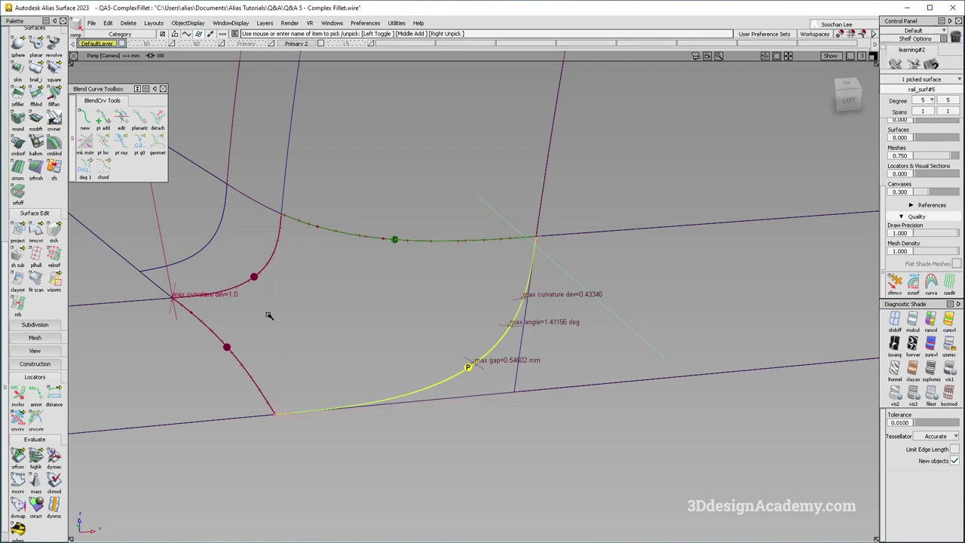
pyautogui.click(894, 320)
pyautogui.click(420, 384)
pyautogui.keyDown('ctrl'); pyautogui.keyDown('shift'); pyautogui.moveTo(412, 226); pyautogui.dragTo(414, 164); pyautogui.keyUp('shift'); pyautogui.keyUp('ctrl')
pyautogui.keyDown('ctrl'); pyautogui.keyDown('shift'); pyautogui.moveTo(420, 153); pyautogui.dragTo(421, 153); pyautogui.keyUp('shift'); pyautogui.keyUp('ctrl')
pyautogui.keyDown('ctrl'); pyautogui.keyDown('shift'); pyautogui.moveTo(414, 218); pyautogui.dragTo(414, 221); pyautogui.keyUp('shift'); pyautogui.keyUp('ctrl')
pyautogui.moveTo(414, 222); pyautogui.dragTo(415, 276)
pyautogui.press('Delete')
# Pick the corner surface and hide it so that only its neighbouring surfaces remain
pyautogui.moveTo(294, 310); pyautogui.dragTo(273, 329)
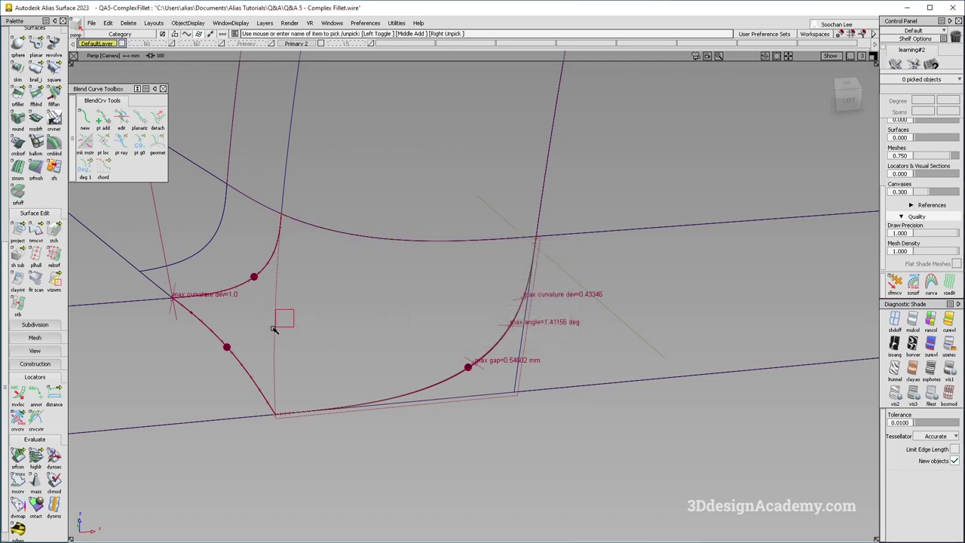
pyautogui.click(273, 330)
pyautogui.click(189, 24)
pyautogui.click(186, 59)
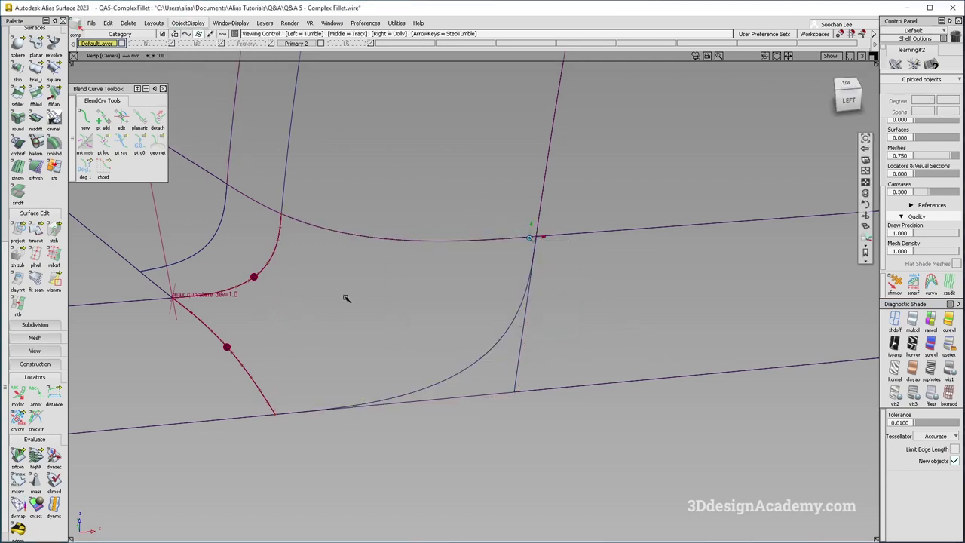
# Add a continuity locator on the upper edge between the neighbouring surfaces, and make the hidden corner surface visible again
pyautogui.click(18, 456)
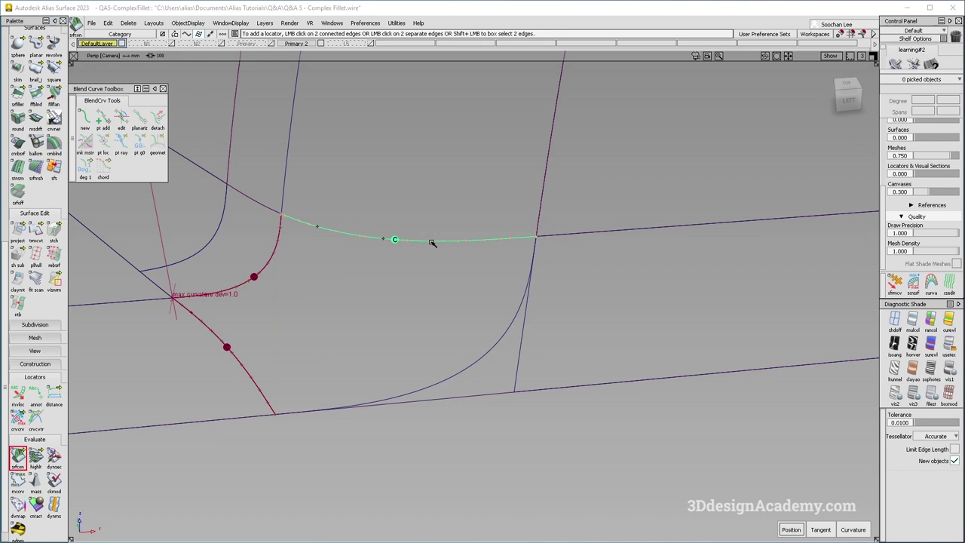
pyautogui.click(193, 24)
pyautogui.click(188, 71)
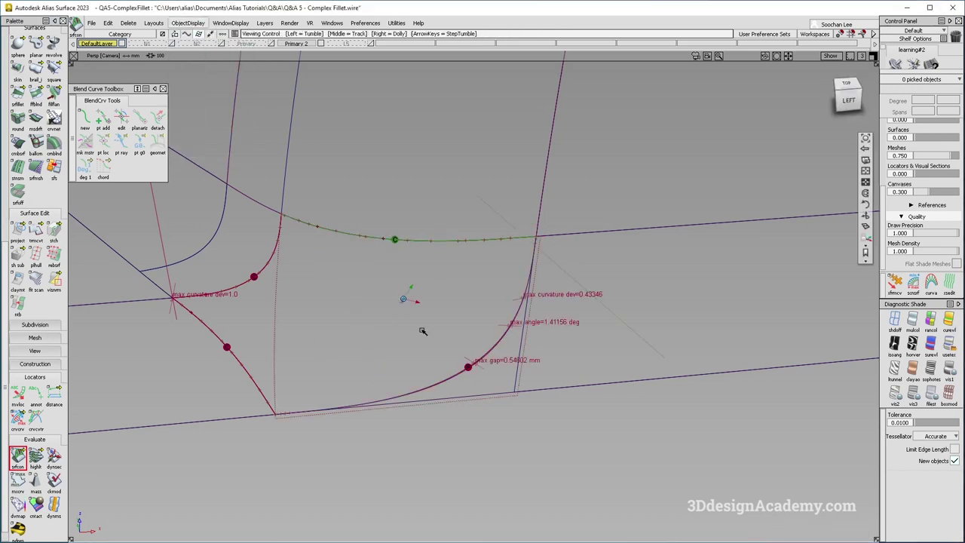
# Align the corner surface's outer curved edge to the adjacent curve with G2 Edge alignment and a position influence of 0
pyautogui.keyDown('ctrl'); pyautogui.keyDown('shift'); pyautogui.moveTo(402, 267); pyautogui.dragTo(355, 256); pyautogui.keyUp('shift'); pyautogui.keyUp('ctrl')
pyautogui.scroll(5, 21, 132)
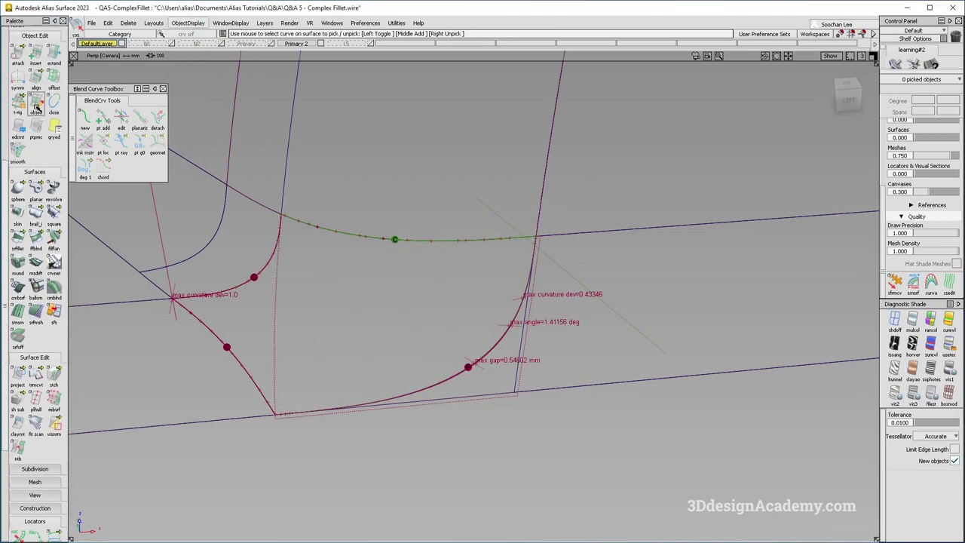
pyautogui.doubleClick(37, 88)
pyautogui.keyDown('alt'); pyautogui.keyDown('shift'); pyautogui.moveTo(542, 361); pyautogui.dragTo(548, 341); pyautogui.keyUp('shift'); pyautogui.keyUp('alt')
pyautogui.click(500, 349)
pyautogui.click(523, 344)
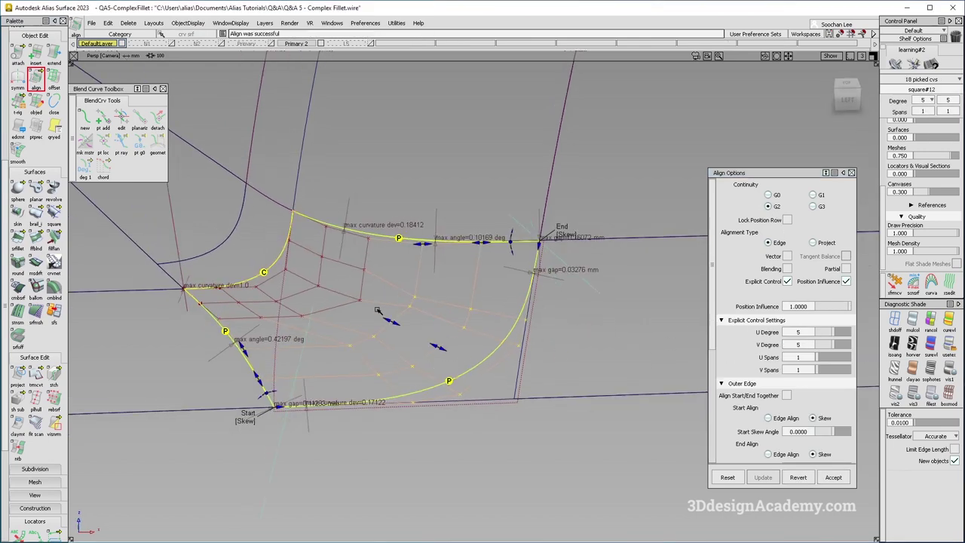
pyautogui.moveTo(834, 306); pyautogui.dragTo(633, 307)
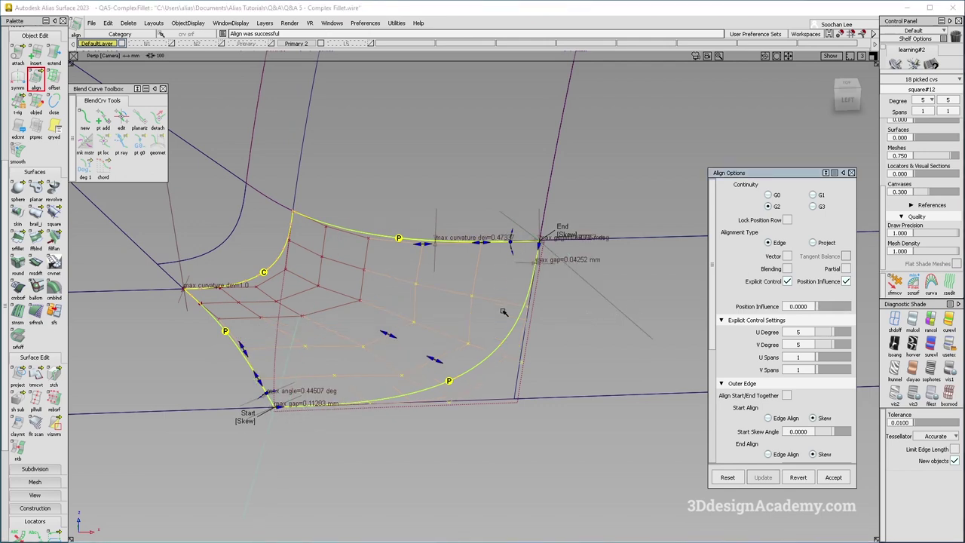
# Turn on vector alignment and set the alignment vector to View
pyautogui.keyDown('alt'); pyautogui.keyDown('shift'); pyautogui.moveTo(514, 343); pyautogui.dragTo(511, 333); pyautogui.keyUp('shift'); pyautogui.keyUp('alt')
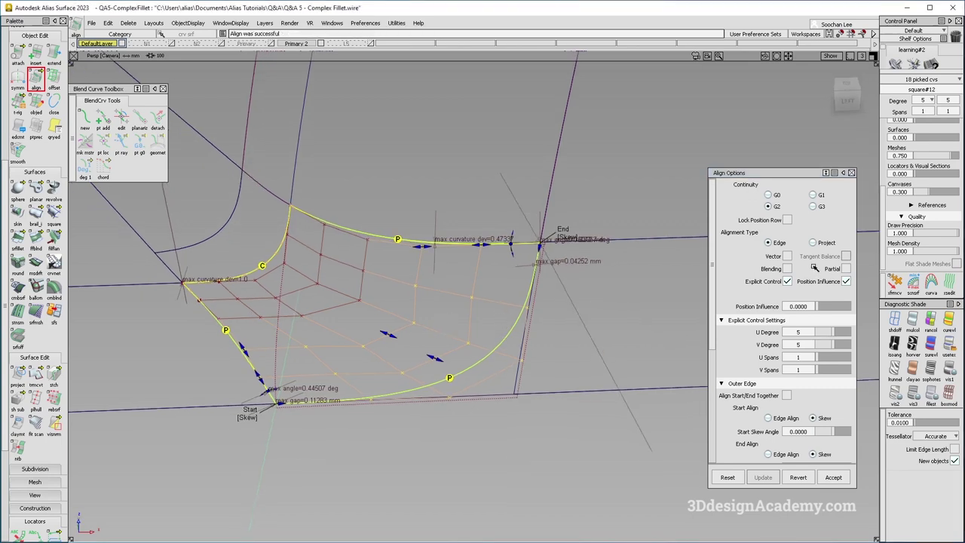
pyautogui.click(787, 257)
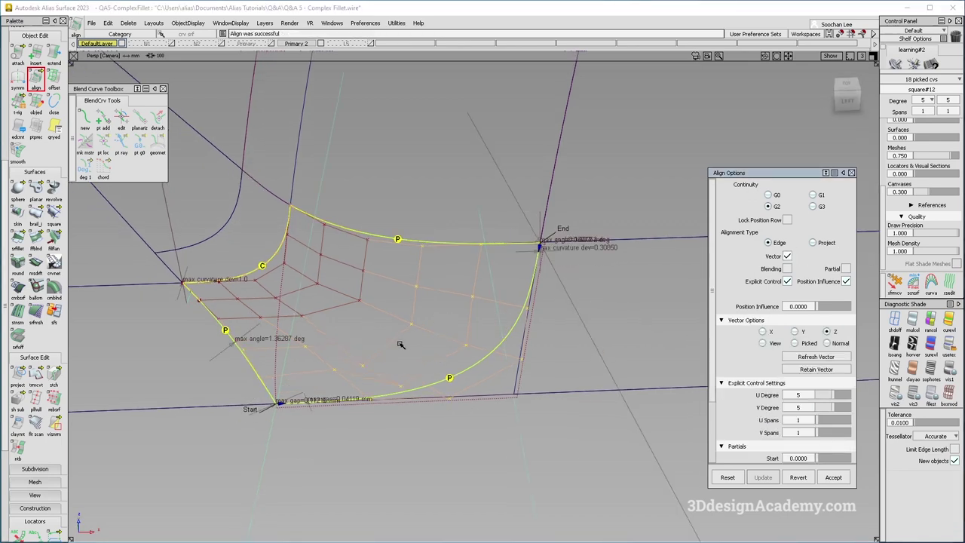
pyautogui.keyDown('alt'); pyautogui.keyDown('shift'); pyautogui.moveTo(400, 344); pyautogui.dragTo(417, 334); pyautogui.keyUp('shift'); pyautogui.keyUp('alt')
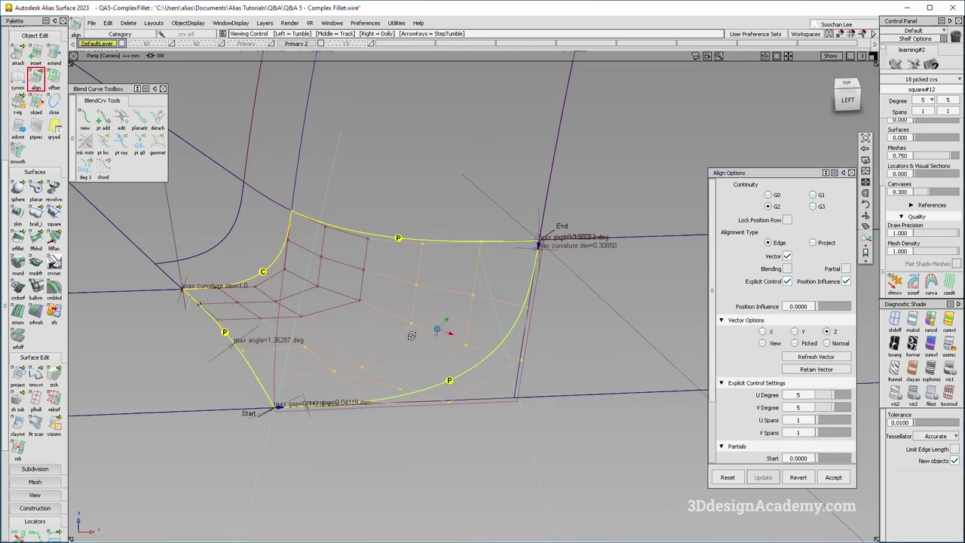
pyautogui.click(766, 346)
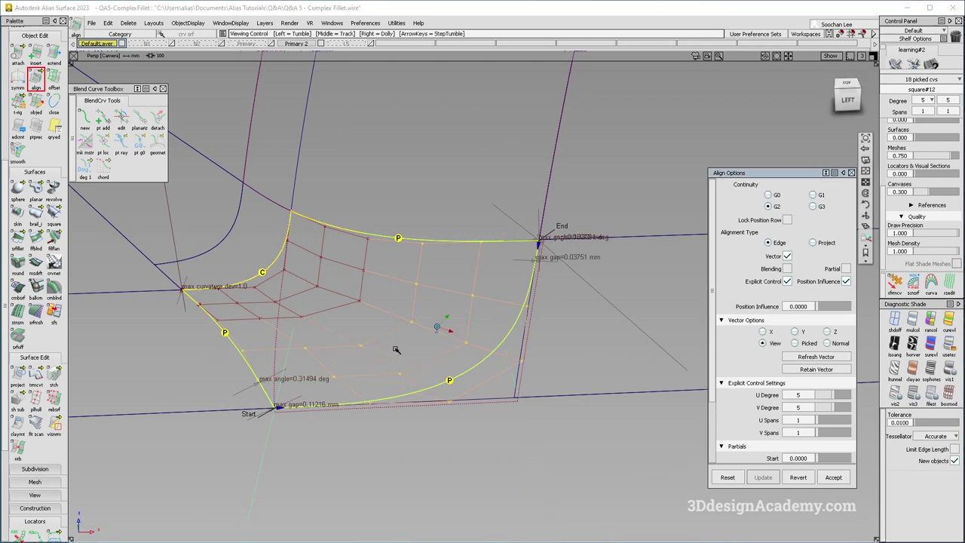
# Inspect the gap at the start corner of the aligned edge and switch the alignment type to Project
pyautogui.keyDown('alt'); pyautogui.keyDown('shift'); pyautogui.moveTo(395, 347); pyautogui.dragTo(407, 350); pyautogui.keyUp('shift'); pyautogui.keyUp('alt')
pyautogui.keyDown('alt'); pyautogui.keyDown('shift'); pyautogui.moveTo(263, 390); pyautogui.dragTo(294, 381, button='right'); pyautogui.keyUp('shift'); pyautogui.keyUp('alt')
pyautogui.keyDown('alt'); pyautogui.keyDown('shift'); pyautogui.moveTo(294, 381); pyautogui.dragTo(449, 386); pyautogui.keyUp('shift'); pyautogui.keyUp('alt')
pyautogui.keyDown('alt'); pyautogui.keyDown('shift'); pyautogui.moveTo(312, 443); pyautogui.dragTo(366, 412, button='right'); pyautogui.keyUp('shift'); pyautogui.keyUp('alt')
pyautogui.keyDown('alt'); pyautogui.keyDown('shift'); pyautogui.moveTo(366, 412); pyautogui.dragTo(377, 317, button='middle'); pyautogui.keyUp('shift'); pyautogui.keyUp('alt')
pyautogui.keyDown('alt'); pyautogui.keyDown('shift'); pyautogui.moveTo(407, 429); pyautogui.dragTo(303, 444); pyautogui.keyUp('shift'); pyautogui.keyUp('alt')
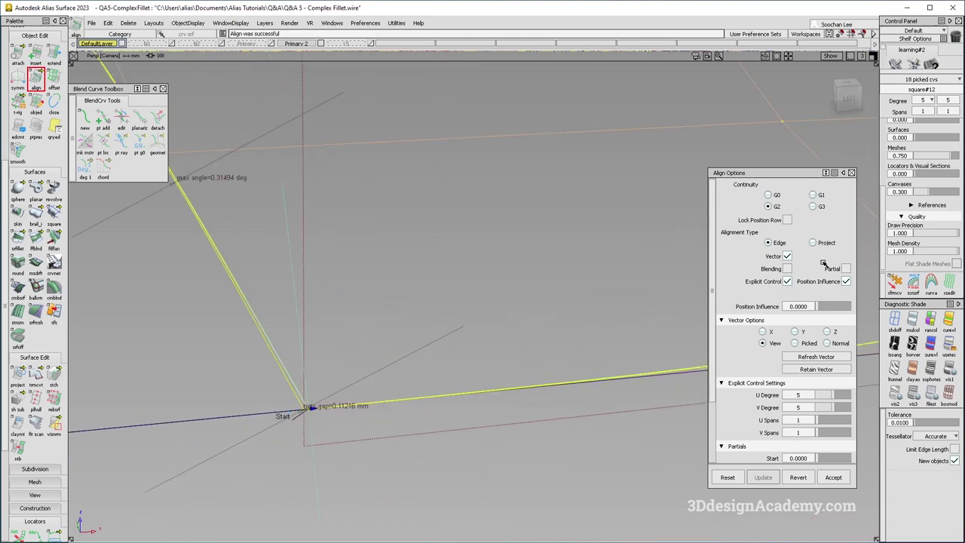
pyautogui.click(813, 243)
# Examine how the projected alignment meets the start and end corners and check the continuity deviations along the surface edges
pyautogui.keyDown('alt'); pyautogui.keyDown('shift'); pyautogui.moveTo(423, 321); pyautogui.dragTo(324, 392, button='right'); pyautogui.keyUp('shift'); pyautogui.keyUp('alt')
pyautogui.keyDown('alt'); pyautogui.keyDown('shift'); pyautogui.moveTo(324, 399); pyautogui.dragTo(310, 404); pyautogui.keyUp('shift'); pyautogui.keyUp('alt')
pyautogui.keyDown('alt'); pyautogui.keyDown('shift'); pyautogui.moveTo(297, 421); pyautogui.dragTo(453, 411, button='right'); pyautogui.keyUp('shift'); pyautogui.keyUp('alt')
pyautogui.keyDown('alt'); pyautogui.keyDown('shift'); pyautogui.moveTo(274, 340); pyautogui.dragTo(400, 398, button='middle'); pyautogui.keyUp('shift'); pyautogui.keyUp('alt')
pyautogui.keyDown('alt'); pyautogui.keyDown('shift'); pyautogui.moveTo(356, 364); pyautogui.dragTo(423, 354, button='right'); pyautogui.keyUp('shift'); pyautogui.keyUp('alt')
pyautogui.keyDown('alt'); pyautogui.keyDown('shift'); pyautogui.moveTo(423, 354); pyautogui.dragTo(384, 424); pyautogui.keyUp('shift'); pyautogui.keyUp('alt')
pyautogui.keyDown('alt'); pyautogui.keyDown('shift'); pyautogui.moveTo(413, 450); pyautogui.dragTo(356, 420, button='right'); pyautogui.keyUp('shift'); pyautogui.keyUp('alt')
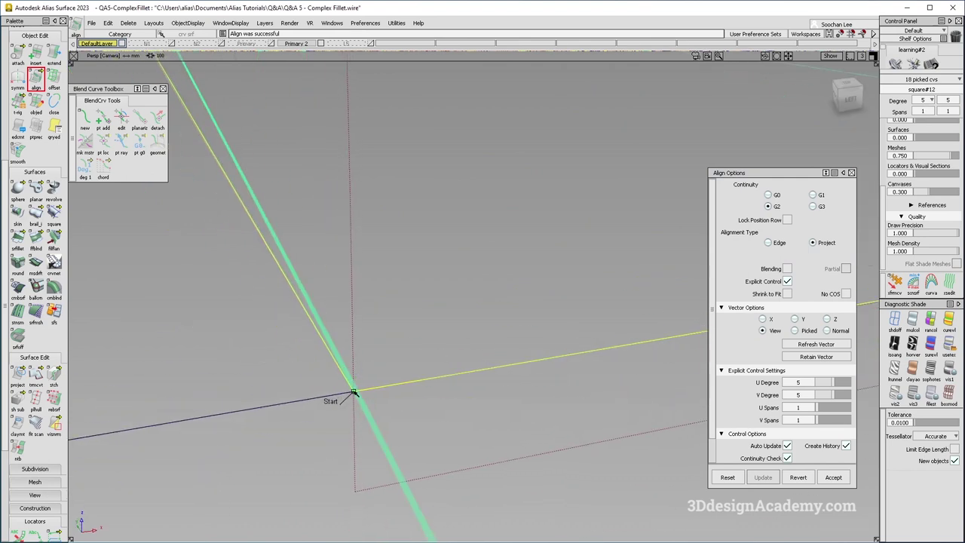
pyautogui.keyDown('alt'); pyautogui.keyDown('shift'); pyautogui.moveTo(520, 325); pyautogui.dragTo(442, 365, button='right'); pyautogui.keyUp('shift'); pyautogui.keyUp('alt')
pyautogui.keyDown('alt'); pyautogui.keyDown('shift'); pyautogui.moveTo(358, 368); pyautogui.dragTo(474, 347, button='right'); pyautogui.keyUp('shift'); pyautogui.keyUp('alt')
pyautogui.keyDown('alt'); pyautogui.keyDown('shift'); pyautogui.moveTo(355, 389); pyautogui.dragTo(340, 405, button='right'); pyautogui.keyUp('shift'); pyautogui.keyUp('alt')
pyautogui.keyDown('alt'); pyautogui.keyDown('shift'); pyautogui.moveTo(474, 316); pyautogui.dragTo(525, 287, button='right'); pyautogui.keyUp('shift'); pyautogui.keyUp('alt')
pyautogui.keyDown('alt'); pyautogui.keyDown('shift'); pyautogui.moveTo(526, 286); pyautogui.dragTo(503, 306, button='middle'); pyautogui.keyUp('shift'); pyautogui.keyUp('alt')
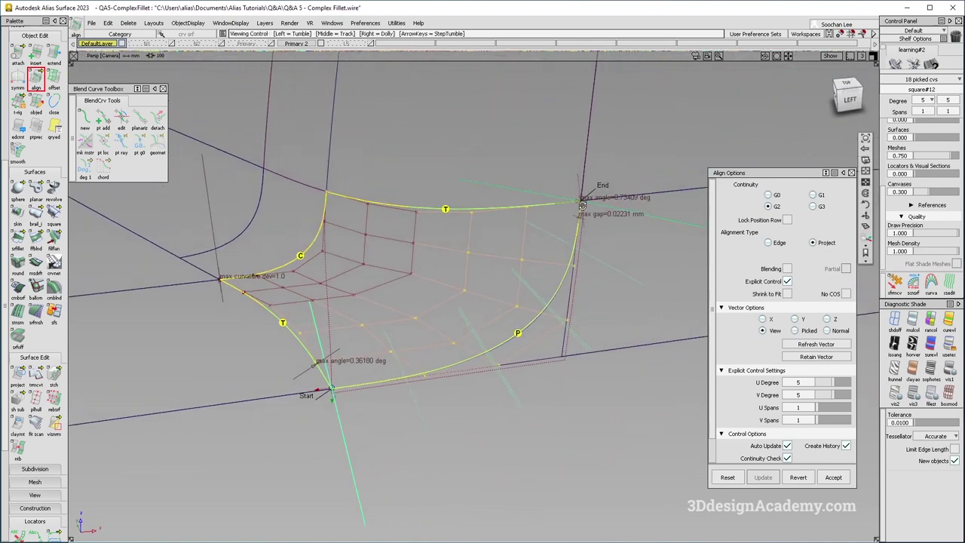
pyautogui.keyDown('alt'); pyautogui.keyDown('shift'); pyautogui.moveTo(582, 205); pyautogui.dragTo(580, 206, button='right'); pyautogui.keyUp('shift'); pyautogui.keyUp('alt')
pyautogui.keyDown('alt'); pyautogui.keyDown('shift'); pyautogui.moveTo(580, 207); pyautogui.dragTo(577, 245); pyautogui.keyUp('shift'); pyautogui.keyUp('alt')
pyautogui.keyDown('alt'); pyautogui.keyDown('shift'); pyautogui.moveTo(552, 259); pyautogui.dragTo(536, 225, button='right'); pyautogui.keyUp('shift'); pyautogui.keyUp('alt')
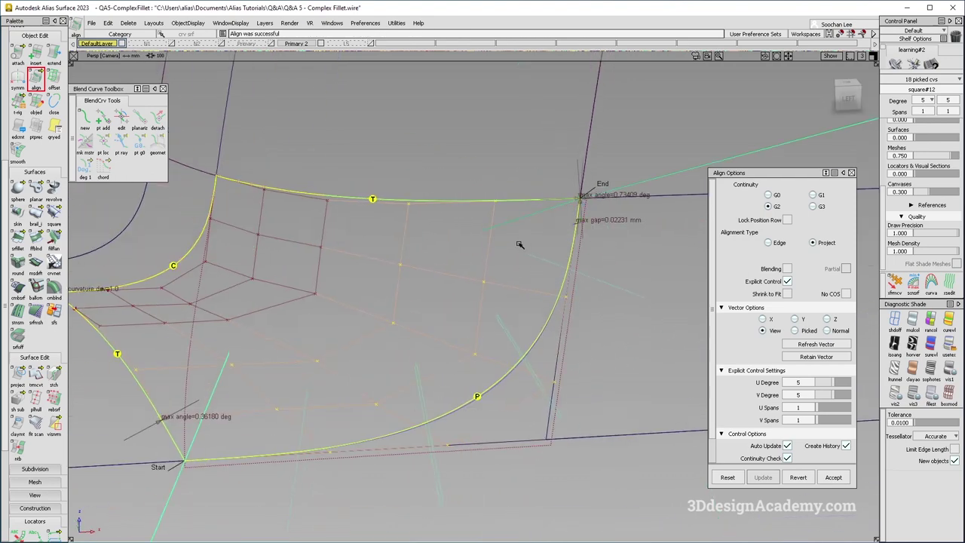
pyautogui.keyDown('alt'); pyautogui.keyDown('shift'); pyautogui.moveTo(532, 279); pyautogui.dragTo(591, 267); pyautogui.keyUp('shift'); pyautogui.keyUp('alt')
pyautogui.keyDown('alt'); pyautogui.keyDown('shift'); pyautogui.moveTo(591, 267); pyautogui.dragTo(576, 260, button='right'); pyautogui.keyUp('shift'); pyautogui.keyUp('alt')
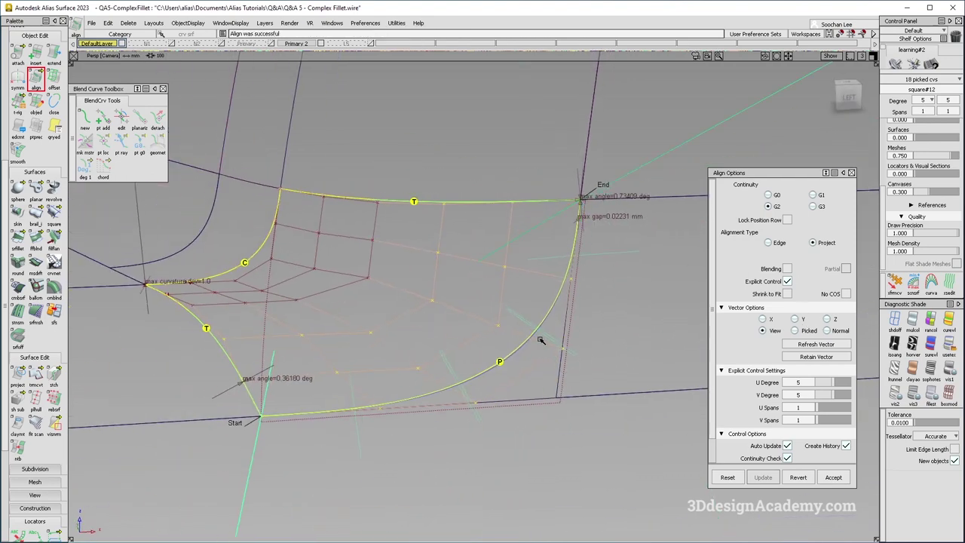
pyautogui.keyDown('alt'); pyautogui.keyDown('shift'); pyautogui.moveTo(541, 340); pyautogui.dragTo(535, 339); pyautogui.keyUp('shift'); pyautogui.keyUp('alt')
pyautogui.keyDown('alt'); pyautogui.keyDown('shift'); pyautogui.moveTo(543, 304); pyautogui.dragTo(458, 327); pyautogui.keyUp('shift'); pyautogui.keyUp('alt')
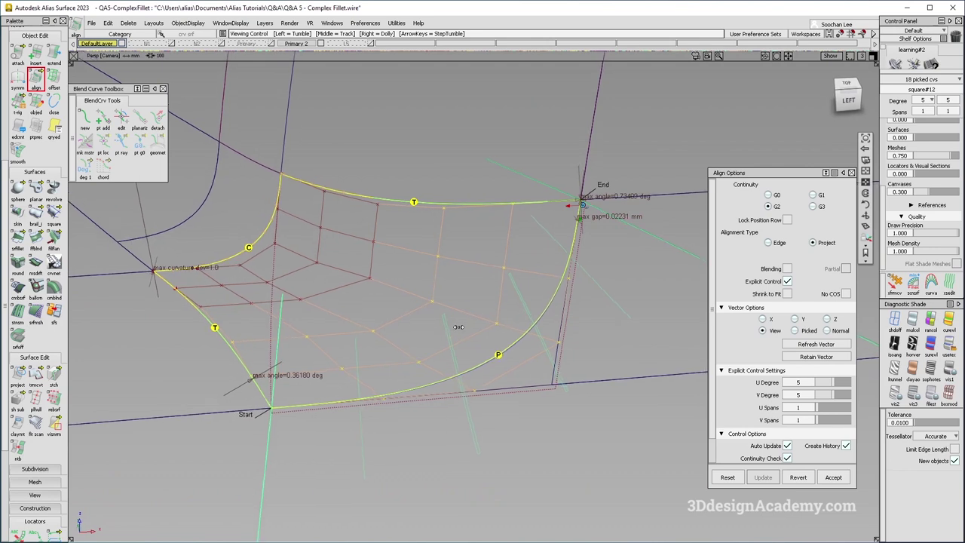
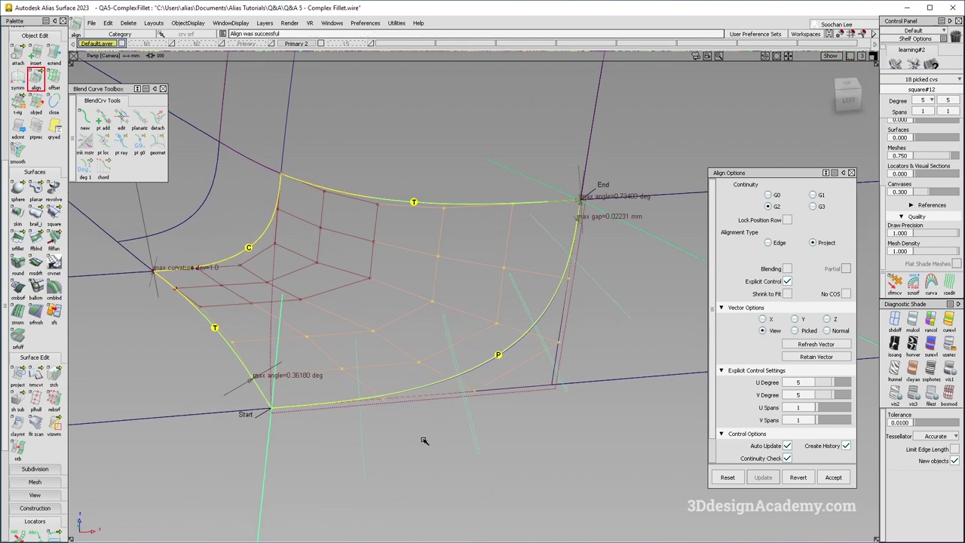
# Try the alignment with 2 and 3 V spans, and return the V spans to 1
pyautogui.click(820, 420)
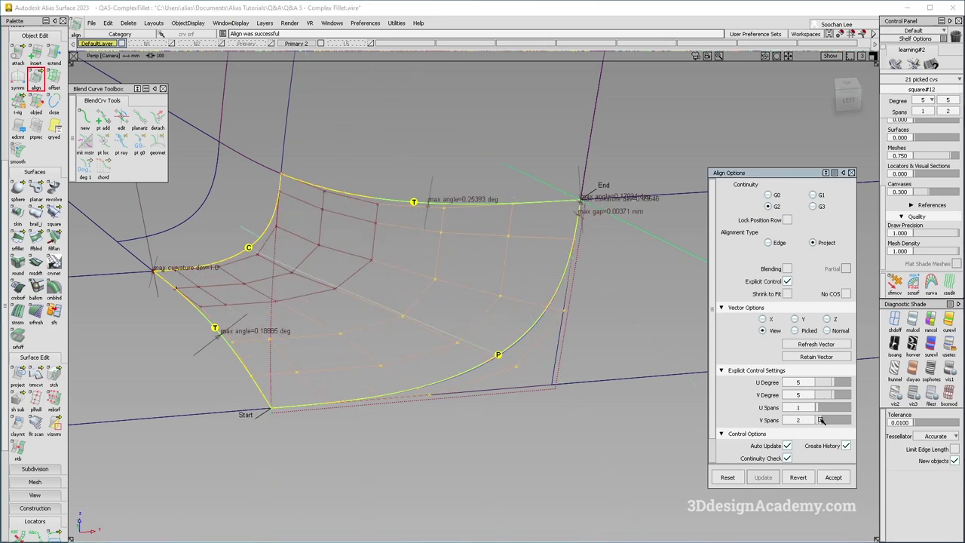
pyautogui.click(823, 421)
pyautogui.keyDown('alt'); pyautogui.keyDown('shift'); pyautogui.moveTo(484, 340); pyautogui.dragTo(381, 303); pyautogui.keyUp('shift'); pyautogui.keyUp('alt')
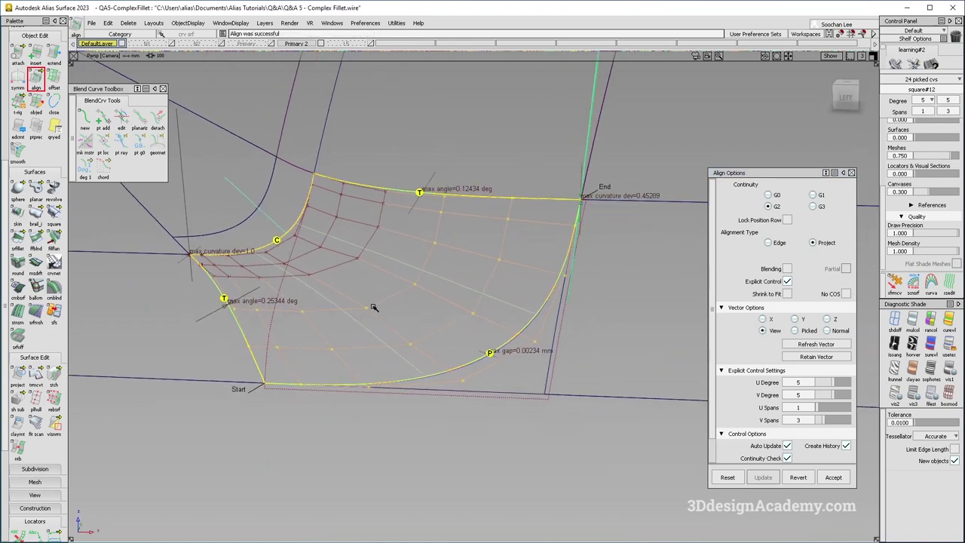
pyautogui.keyDown('alt'); pyautogui.keyDown('shift'); pyautogui.moveTo(379, 312); pyautogui.dragTo(394, 344); pyautogui.keyUp('shift'); pyautogui.keyUp('alt')
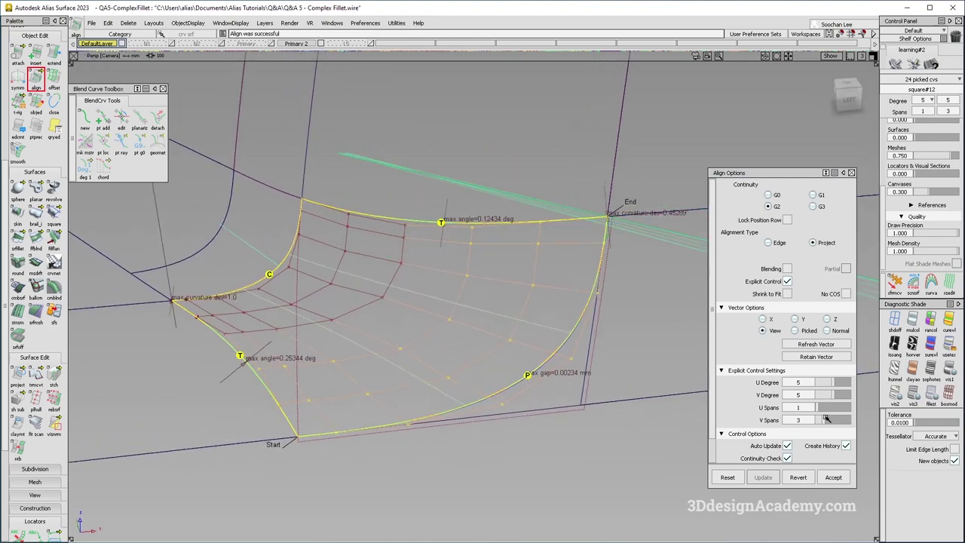
pyautogui.moveTo(823, 420); pyautogui.dragTo(812, 420)
pyautogui.keyDown('alt'); pyautogui.keyDown('shift'); pyautogui.moveTo(392, 324); pyautogui.dragTo(365, 403); pyautogui.keyUp('shift'); pyautogui.keyUp('alt')
pyautogui.scroll(5, 28, 120)
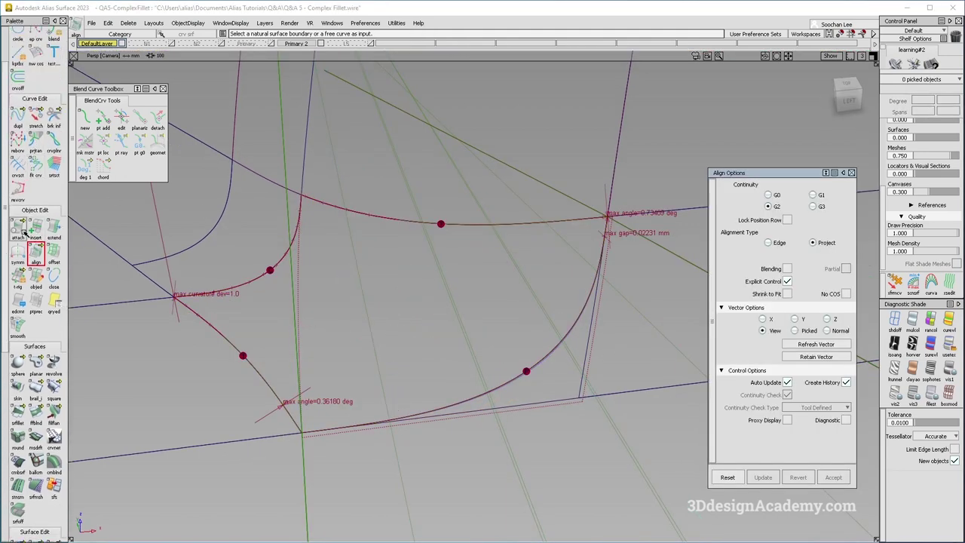
pyautogui.doubleClick(18, 229)
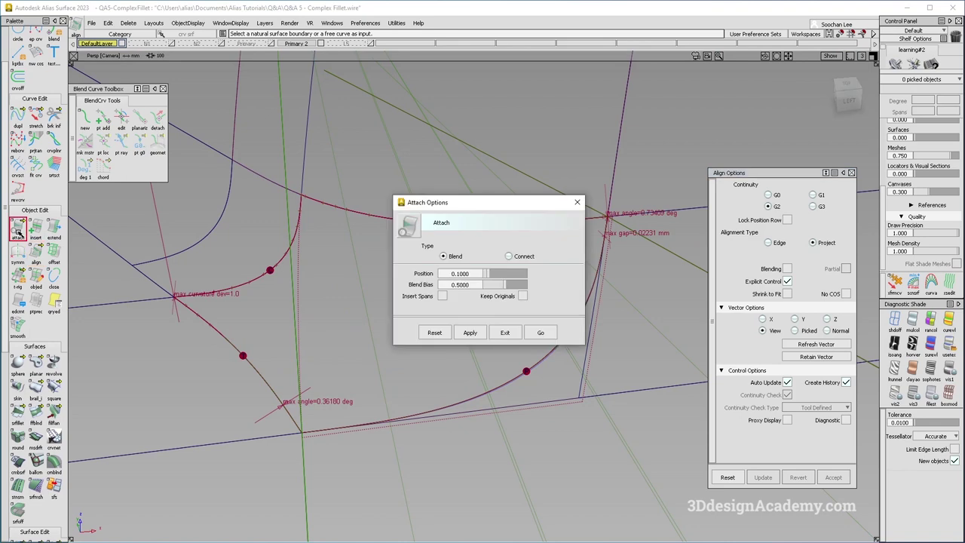
pyautogui.click(579, 205)
# Try to detach the corner surface along an isoparm running from its inner fillet edge to its outer curved edge
pyautogui.moveTo(19, 227); pyautogui.dragTo(68, 233)
pyautogui.click(257, 375)
pyautogui.click(276, 382)
pyautogui.click(432, 333)
pyautogui.moveTo(402, 348); pyautogui.dragTo(442, 338)
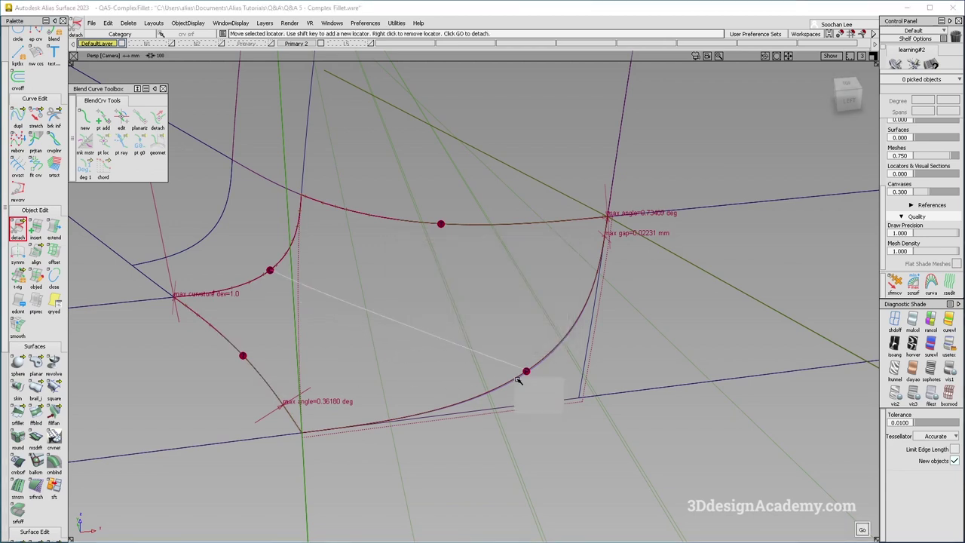
pyautogui.keyDown('ctrl'); pyautogui.keyDown('shift'); pyautogui.moveTo(346, 337); pyautogui.dragTo(348, 377); pyautogui.keyUp('shift'); pyautogui.keyUp('ctrl')
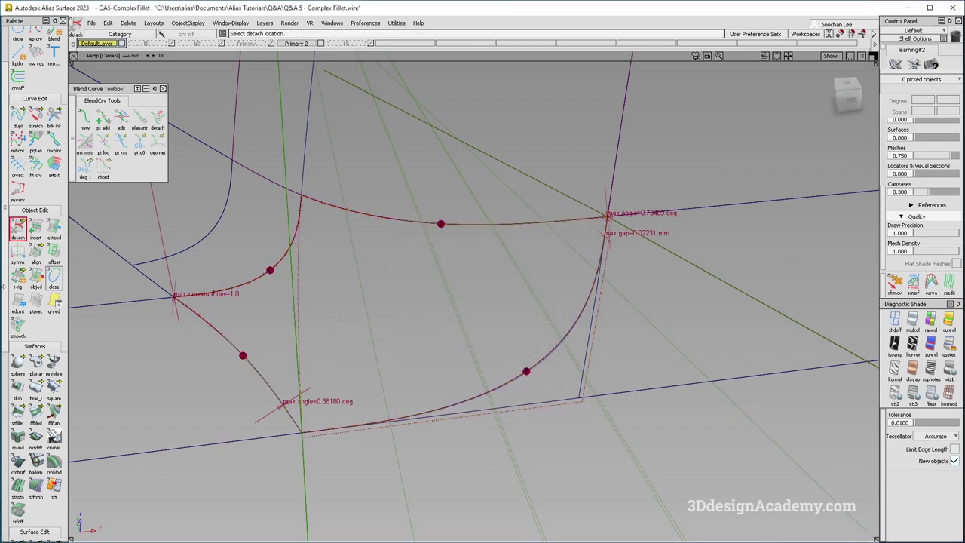
# Raise the corner surface's patch precision so that its interior isoparametric curves are displayed
pyautogui.click(37, 305)
pyautogui.click(433, 362)
pyautogui.click(262, 347)
pyautogui.keyDown('ctrl'); pyautogui.keyDown('shift'); pyautogui.moveTo(267, 346); pyautogui.dragTo(269, 384); pyautogui.keyUp('shift'); pyautogui.keyUp('ctrl')
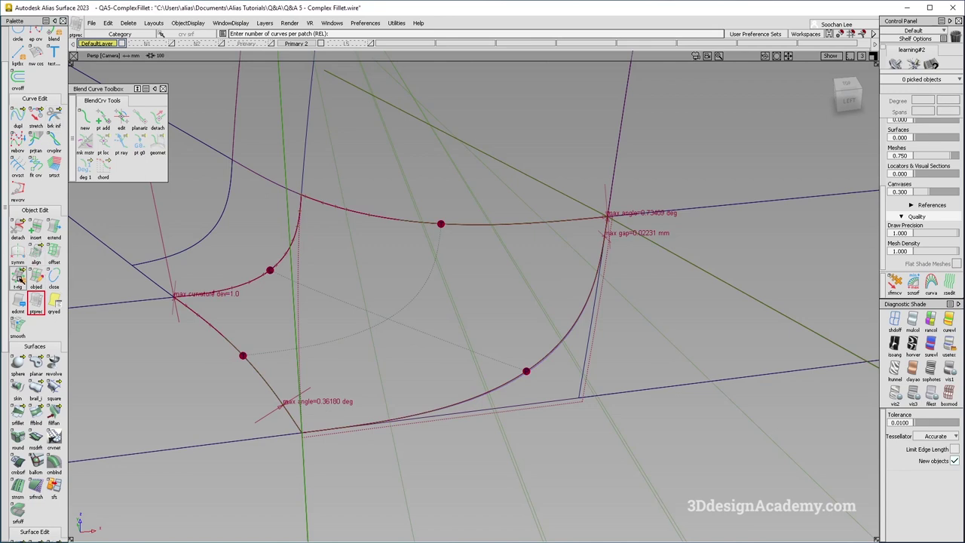
# Detach the corner surface at parameter 0.5 between its inner and outer curved edges, accepting removal of its construction history
pyautogui.click(23, 233)
pyautogui.click(380, 318)
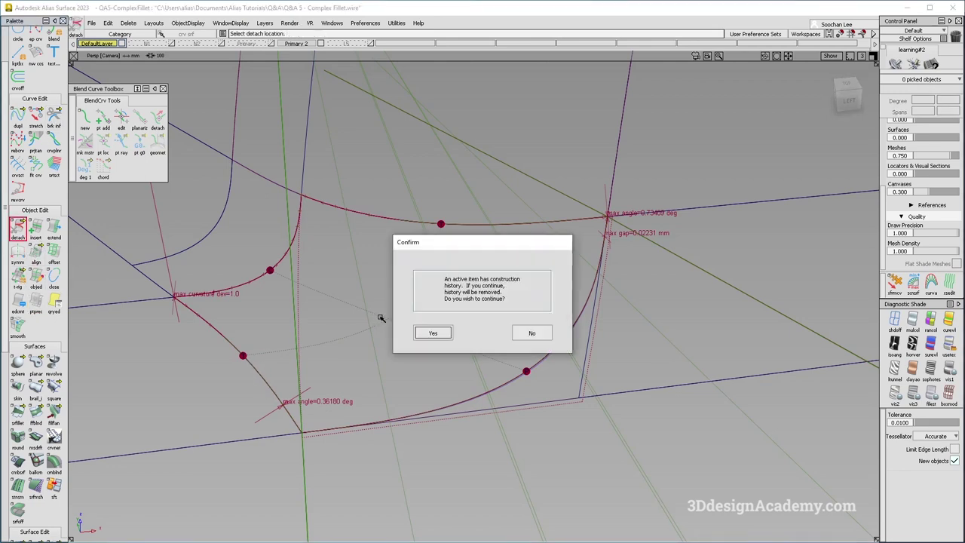
pyautogui.press('Return')
pyautogui.write('0.5')
pyautogui.press('Return')
pyautogui.press('space')
pyautogui.keyDown('alt'); pyautogui.keyDown('shift'); pyautogui.moveTo(427, 397); pyautogui.dragTo(414, 405); pyautogui.keyUp('shift'); pyautogui.keyUp('alt')
pyautogui.keyDown('ctrl'); pyautogui.keyDown('shift'); pyautogui.moveTo(380, 477); pyautogui.dragTo(312, 300); pyautogui.keyUp('shift'); pyautogui.keyUp('ctrl')
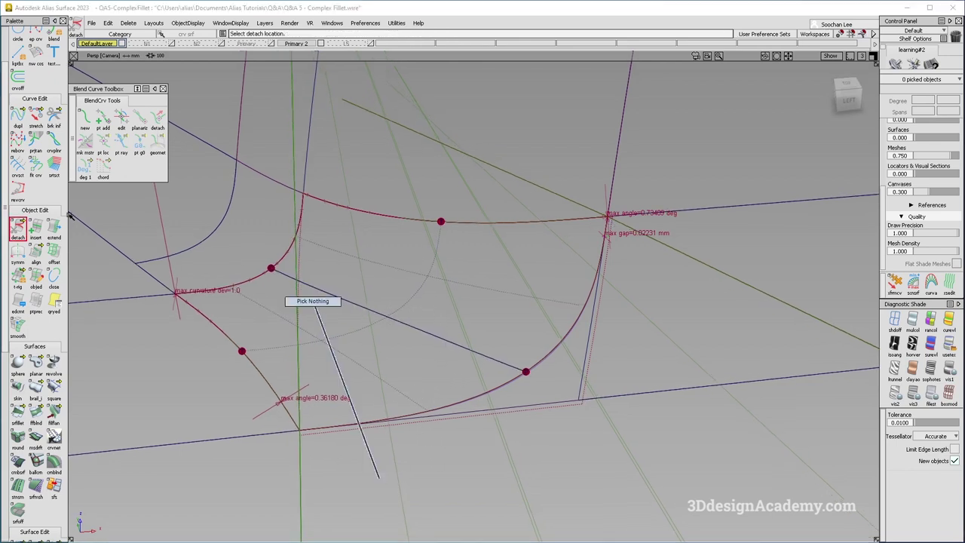
# Align the lower half's outer edge to the adjacent curve with G2 Edge alignment, and turn on partial alignment
pyautogui.scroll(3, 39, 178)
pyautogui.doubleClick(35, 312)
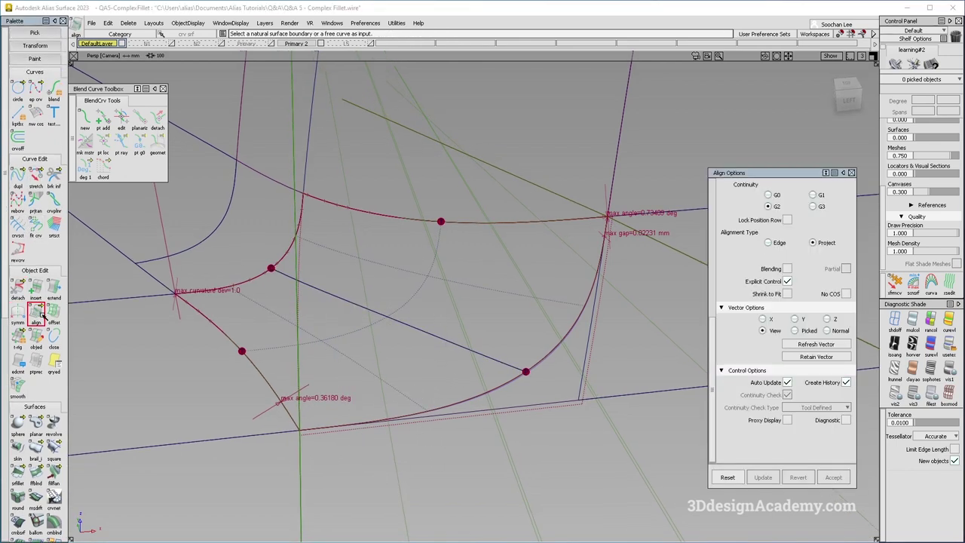
pyautogui.keyDown('alt'); pyautogui.keyDown('shift'); pyautogui.moveTo(515, 330); pyautogui.dragTo(503, 385); pyautogui.keyUp('shift'); pyautogui.keyUp('alt')
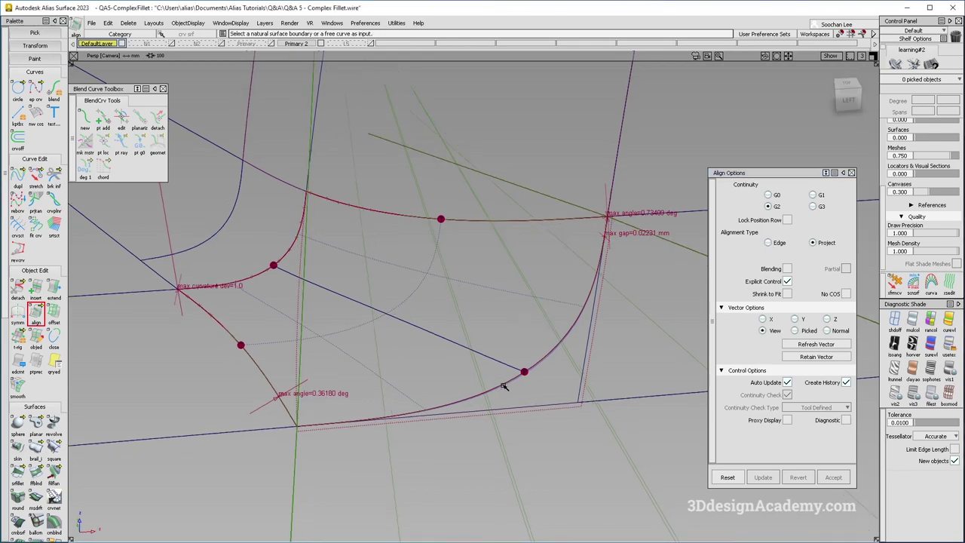
pyautogui.click(509, 383)
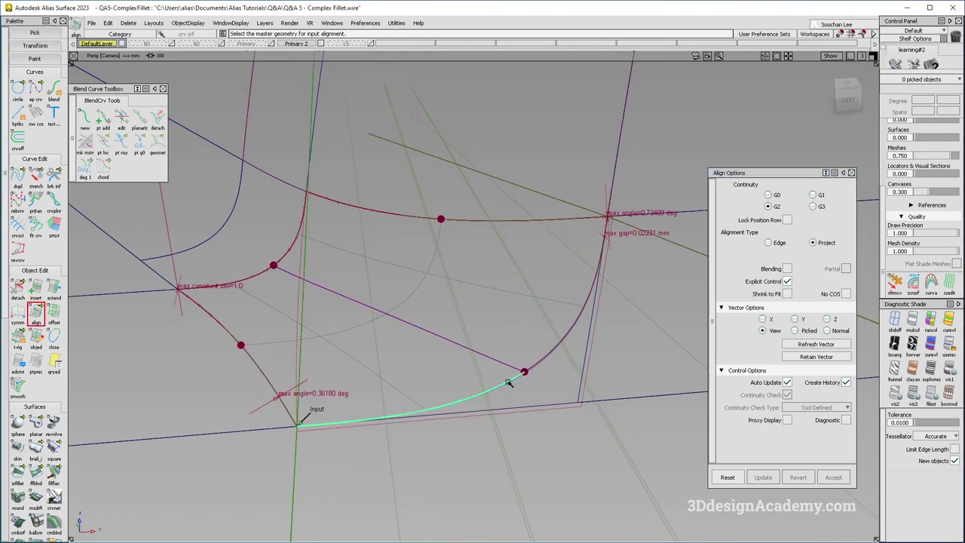
pyautogui.click(769, 242)
pyautogui.keyDown('alt'); pyautogui.keyDown('shift'); pyautogui.moveTo(610, 222); pyautogui.dragTo(585, 361, button='right'); pyautogui.keyUp('shift'); pyautogui.keyUp('alt')
pyautogui.click(545, 353)
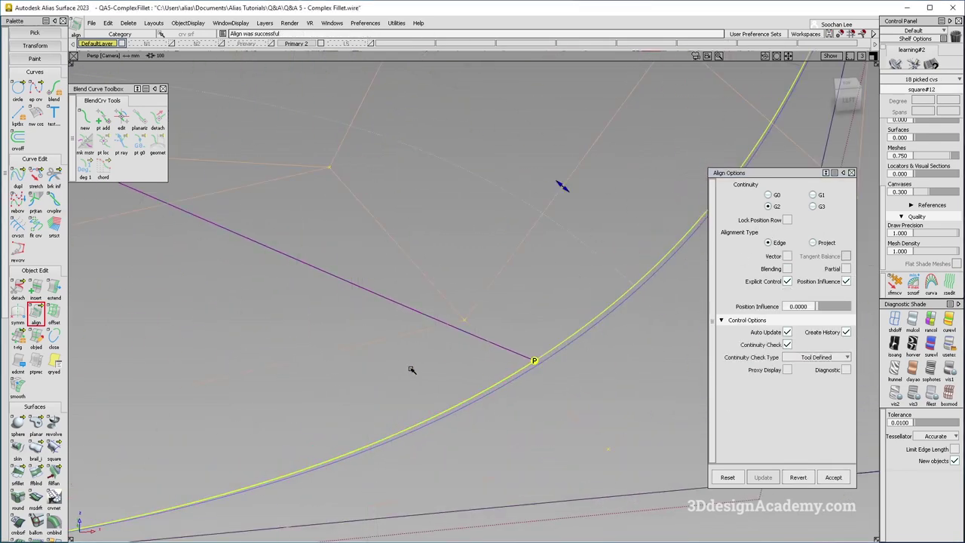
pyautogui.keyDown('alt'); pyautogui.keyDown('shift'); pyautogui.moveTo(414, 370); pyautogui.dragTo(607, 326, button='right'); pyautogui.keyUp('shift'); pyautogui.keyUp('alt')
pyautogui.click(846, 268)
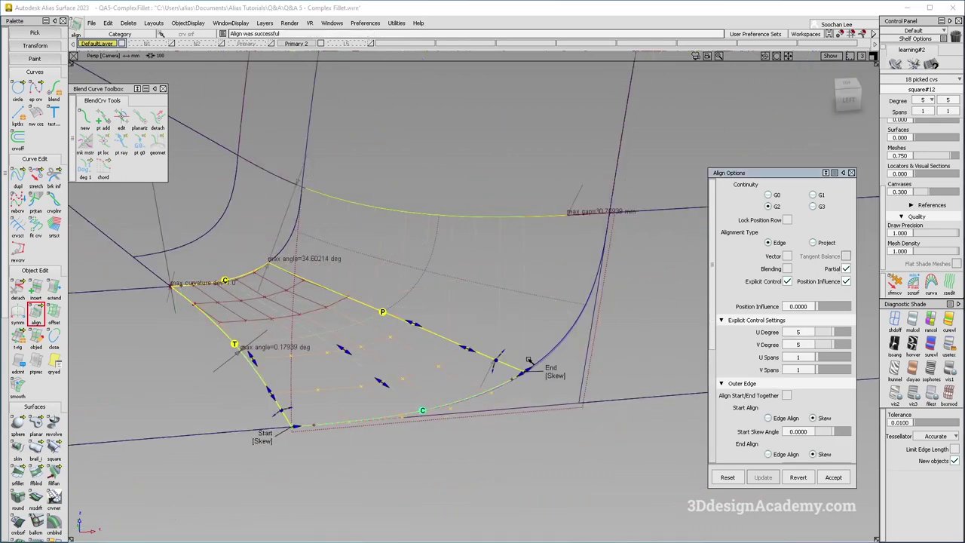
# Align the upper half's outer edge to the adjacent curve with partial G2 Edge alignment and set Position Influence to 1.0
pyautogui.keyDown('ctrl'); pyautogui.keyDown('shift'); pyautogui.moveTo(553, 362); pyautogui.dragTo(555, 340); pyautogui.keyUp('shift'); pyautogui.keyUp('ctrl')
pyautogui.keyDown('alt'); pyautogui.keyDown('shift'); pyautogui.moveTo(556, 343); pyautogui.dragTo(460, 327, button='right'); pyautogui.keyUp('shift'); pyautogui.keyUp('alt')
pyautogui.click(583, 320)
pyautogui.click(585, 321)
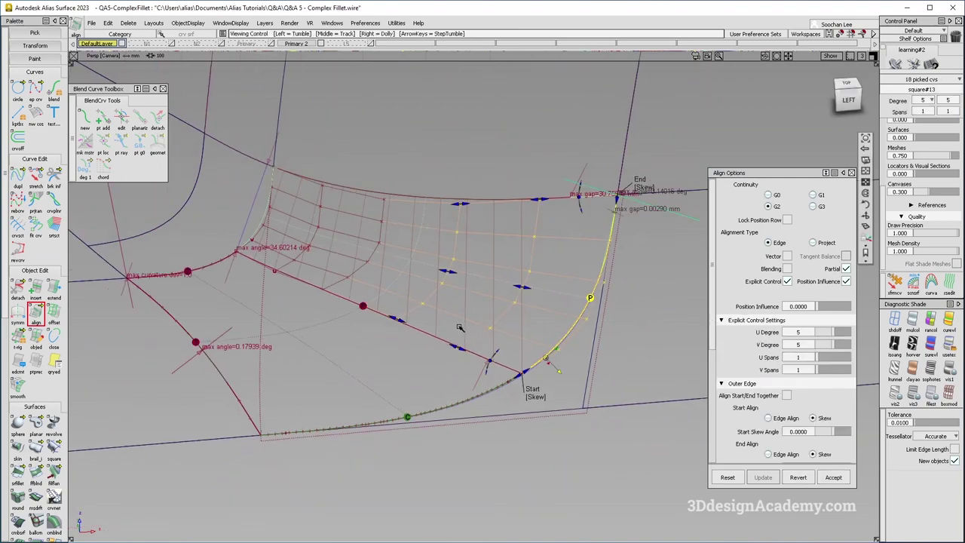
pyautogui.keyDown('alt'); pyautogui.keyDown('shift'); pyautogui.moveTo(589, 300); pyautogui.dragTo(550, 320, button='middle'); pyautogui.keyUp('shift'); pyautogui.keyUp('alt')
pyautogui.keyDown('alt'); pyautogui.keyDown('shift'); pyautogui.moveTo(563, 282); pyautogui.dragTo(565, 287); pyautogui.keyUp('shift'); pyautogui.keyUp('alt')
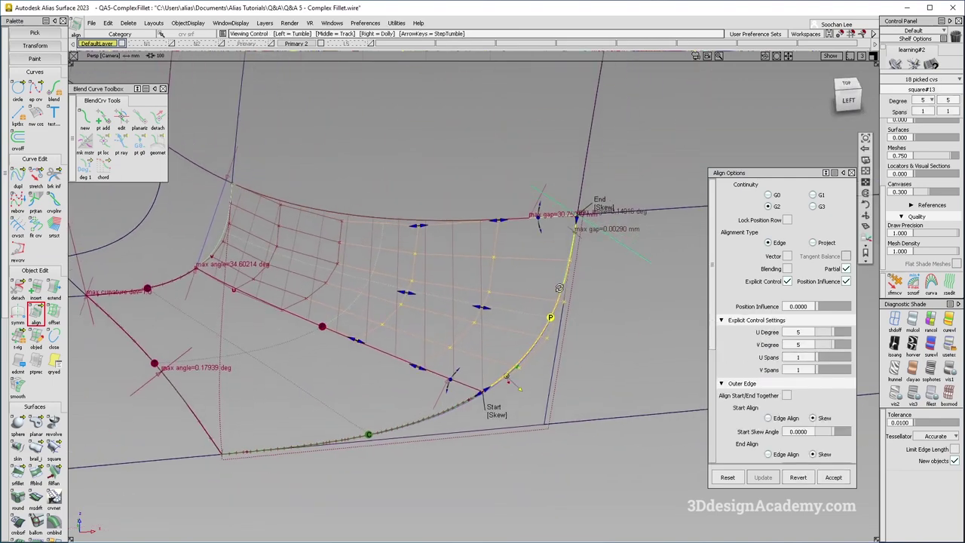
pyautogui.moveTo(822, 307); pyautogui.dragTo(863, 306)
pyautogui.keyDown('alt'); pyautogui.keyDown('shift'); pyautogui.moveTo(469, 330); pyautogui.dragTo(442, 362); pyautogui.keyUp('shift'); pyautogui.keyUp('alt')
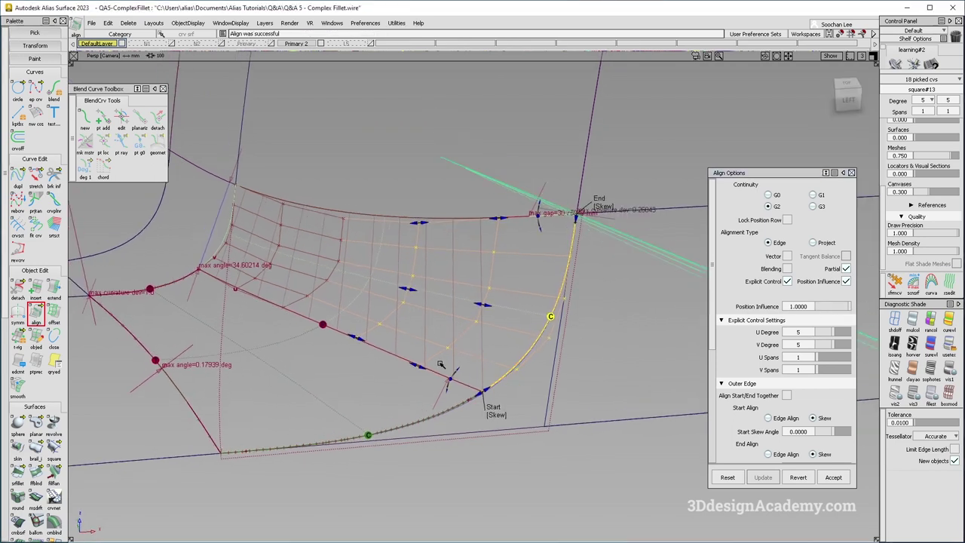
pyautogui.keyDown('alt'); pyautogui.keyDown('shift'); pyautogui.moveTo(379, 394); pyautogui.dragTo(423, 417); pyautogui.keyUp('shift'); pyautogui.keyUp('alt')
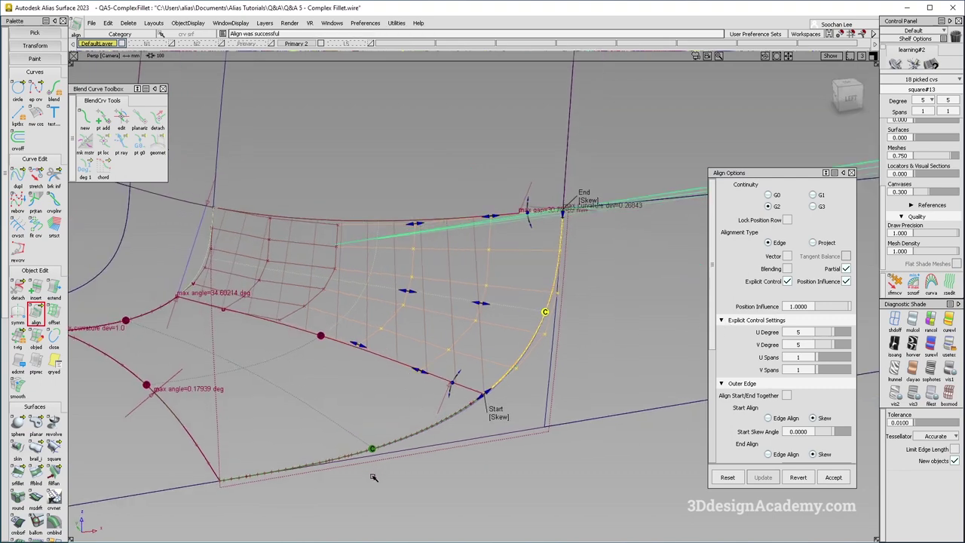
# Pick both aligned halves of the corner surface and delete their construction history
pyautogui.keyDown('alt'); pyautogui.keyDown('shift'); pyautogui.moveTo(280, 426); pyautogui.dragTo(338, 405, button='middle'); pyautogui.keyUp('shift'); pyautogui.keyUp('alt')
pyautogui.keyDown('alt'); pyautogui.keyDown('shift'); pyautogui.moveTo(339, 405); pyautogui.dragTo(319, 402); pyautogui.keyUp('shift'); pyautogui.keyUp('alt')
pyautogui.keyDown('alt'); pyautogui.keyDown('shift'); pyautogui.moveTo(503, 330); pyautogui.dragTo(309, 359); pyautogui.keyUp('shift'); pyautogui.keyUp('alt')
pyautogui.keyDown('alt'); pyautogui.keyDown('shift'); pyautogui.moveTo(257, 424); pyautogui.dragTo(254, 345); pyautogui.keyUp('shift'); pyautogui.keyUp('alt')
pyautogui.click(254, 345)
pyautogui.keyDown('ctrl'); pyautogui.keyDown('shift'); pyautogui.moveTo(423, 414); pyautogui.dragTo(374, 306); pyautogui.keyUp('shift'); pyautogui.keyUp('ctrl')
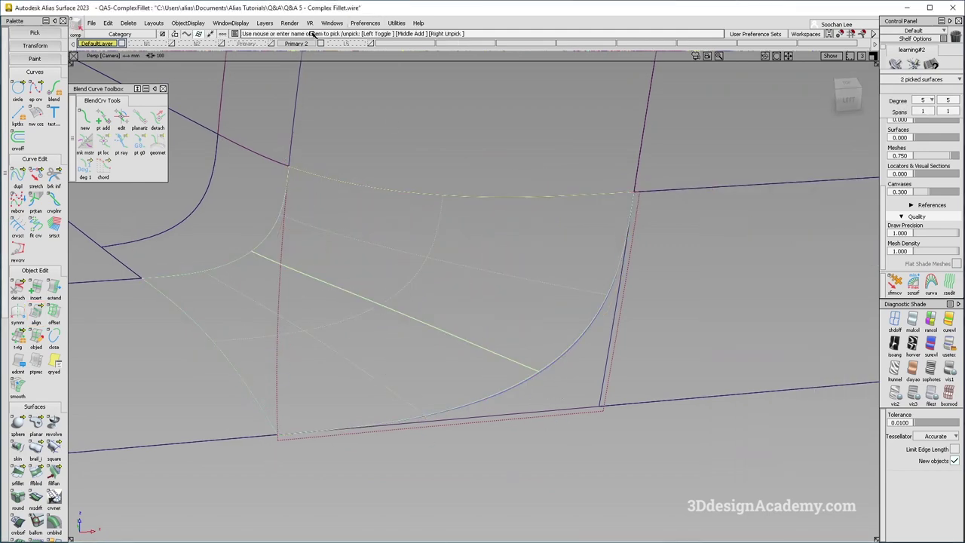
pyautogui.click(265, 23)
pyautogui.click(359, 45)
pyautogui.click(337, 53)
pyautogui.click(241, 24)
pyautogui.moveTo(129, 24)
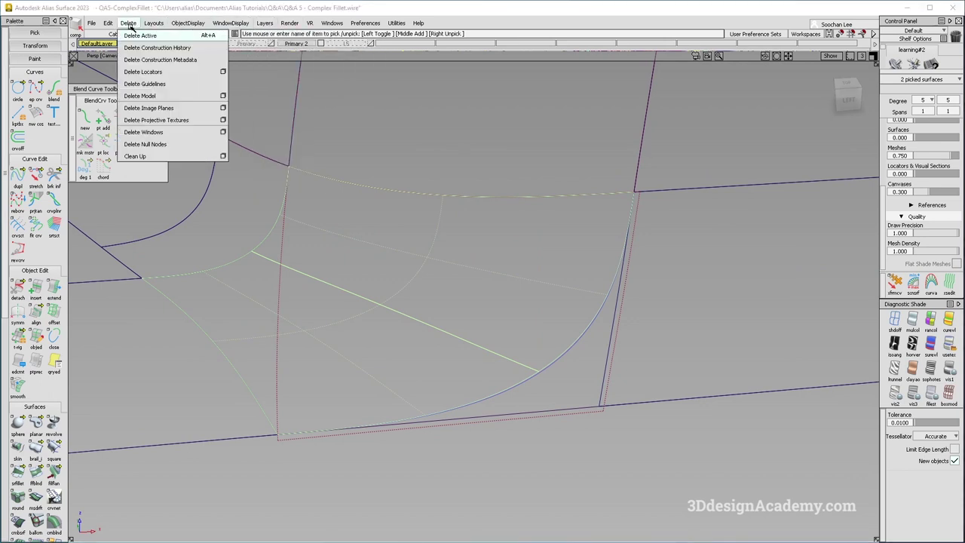
pyautogui.click(136, 47)
pyautogui.click(408, 317)
# Assign the two corner surface halves to layer L5
pyautogui.click(358, 44)
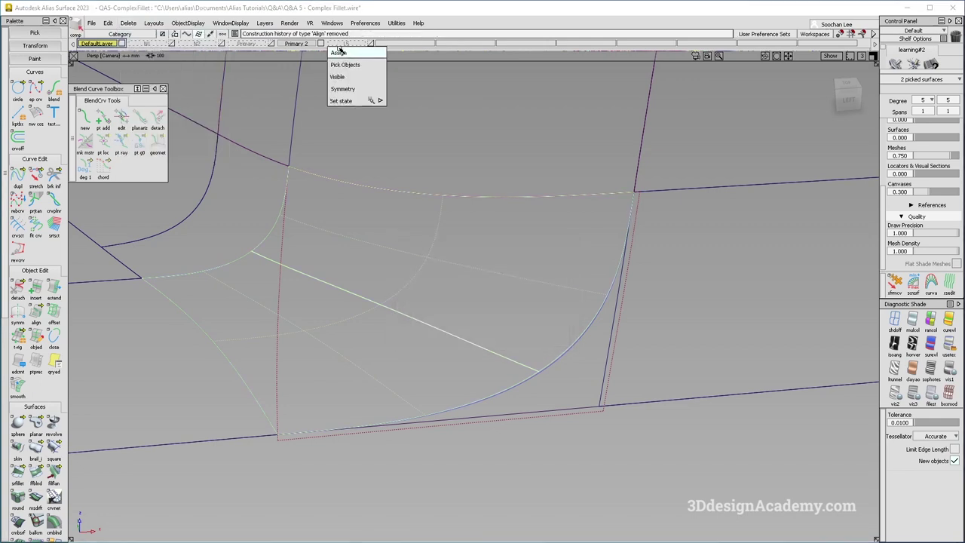
pyautogui.click(337, 53)
pyautogui.keyDown('alt'); pyautogui.keyDown('shift'); pyautogui.moveTo(377, 219); pyautogui.dragTo(392, 222); pyautogui.keyUp('shift'); pyautogui.keyUp('alt')
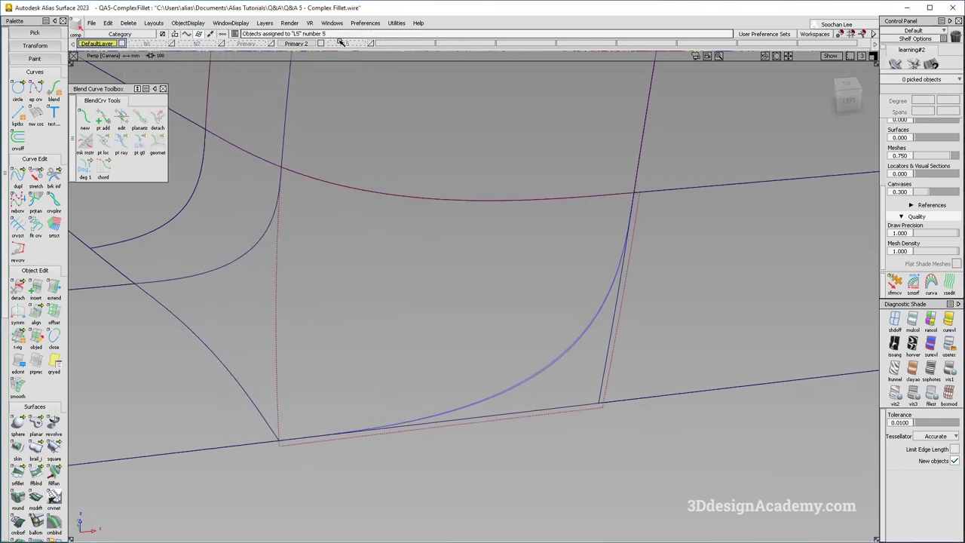
pyautogui.click(372, 44)
pyautogui.click(373, 43)
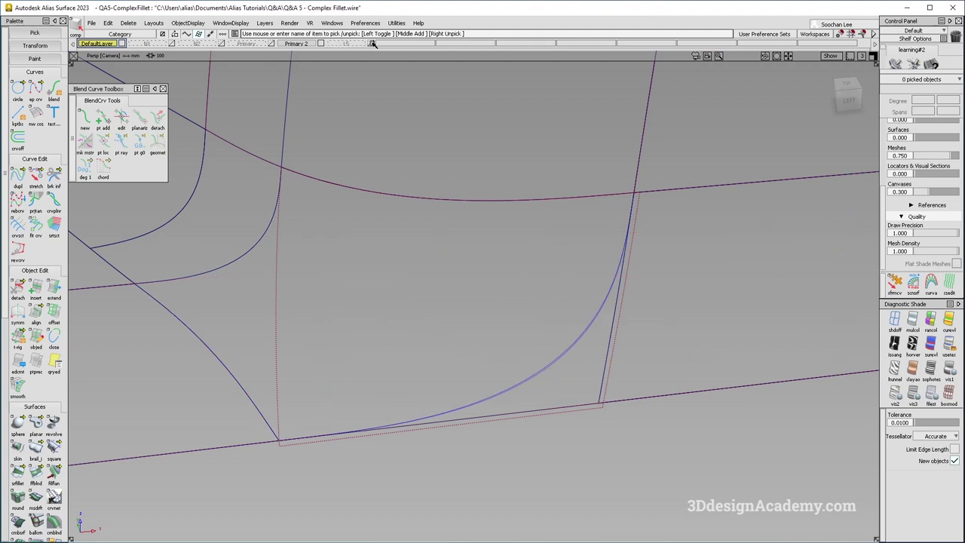
# Create a blend curve from the lower corner on surface#32's V=1 edge to the upper outer corner on Fillet_srf#2's V=1 edge
pyautogui.click(91, 124)
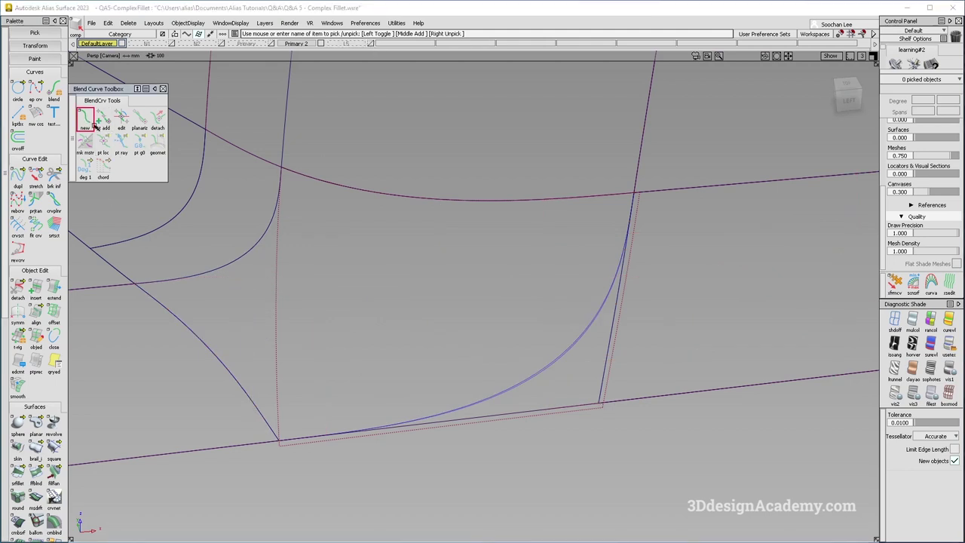
pyautogui.click(276, 442)
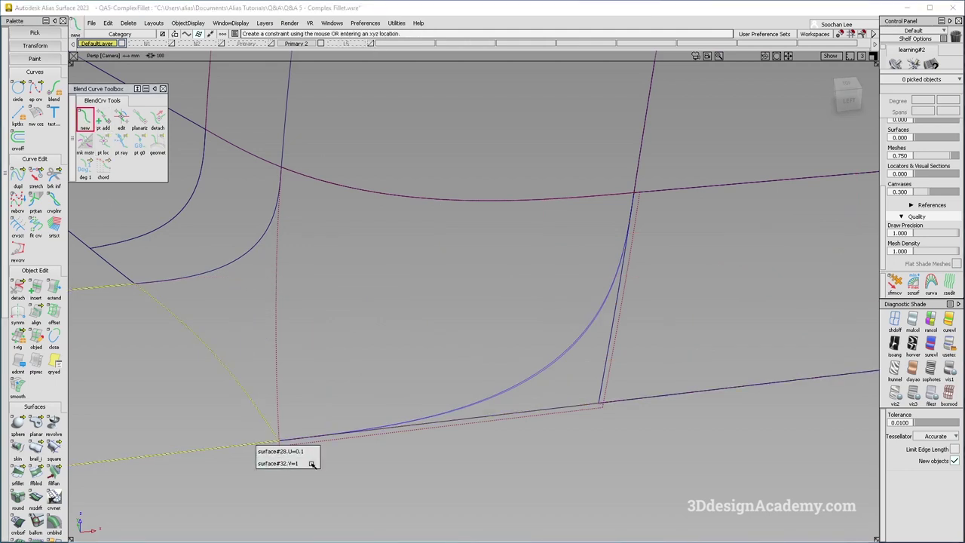
pyautogui.click(310, 463)
pyautogui.click(634, 182)
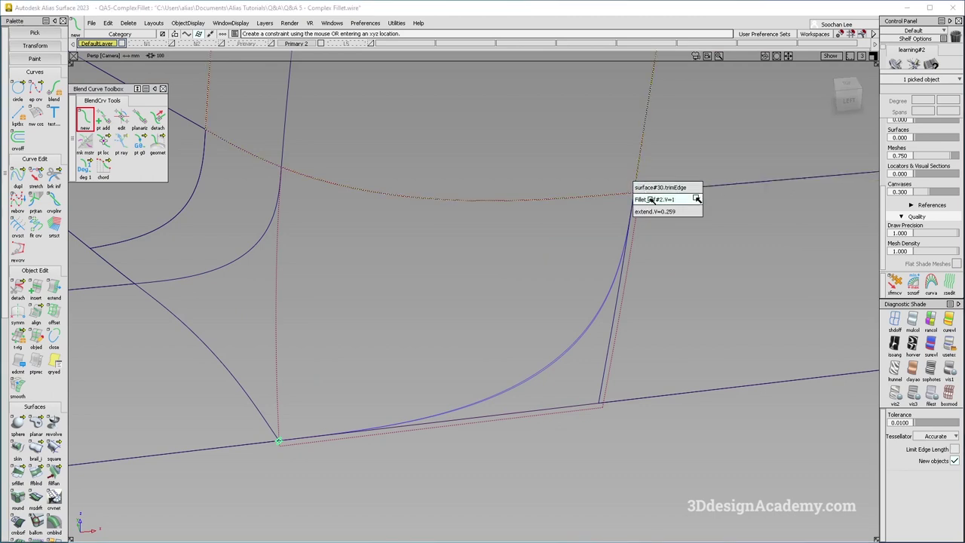
pyautogui.click(692, 199)
# Edit the blend curve's end tangency so that its upper end runs down along the adjacent outer curve
pyautogui.click(123, 121)
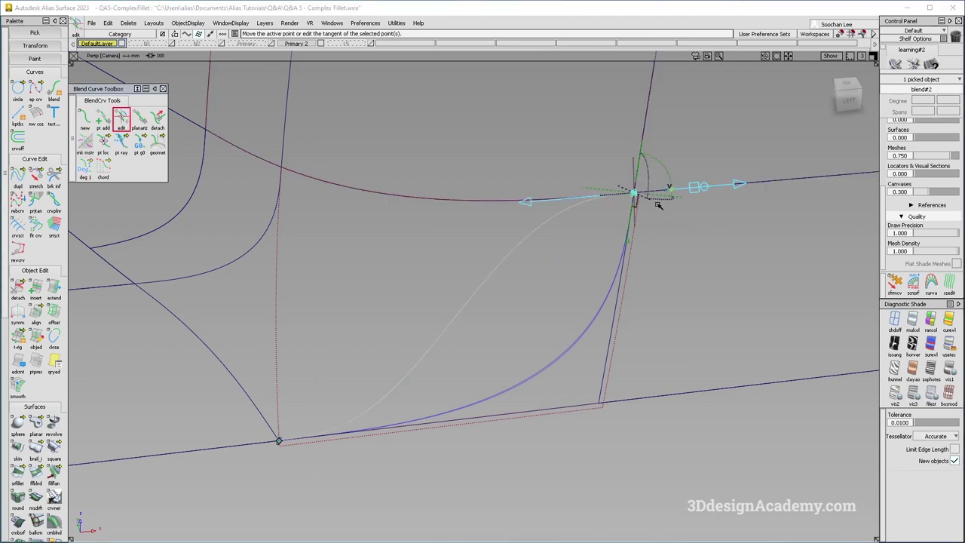
pyautogui.click(628, 221)
pyautogui.click(303, 500)
pyautogui.click(280, 441)
pyautogui.keyDown('ctrl'); pyautogui.keyDown('shift'); pyautogui.moveTo(335, 487); pyautogui.dragTo(302, 348); pyautogui.keyUp('shift'); pyautogui.keyUp('ctrl')
# Build a Square surface from surface#32, square#11 and extend with G2 Curvature boundaries, and the blend curve as the Free fourth boundary
pyautogui.click(54, 451)
pyautogui.click(242, 260)
pyautogui.click(432, 198)
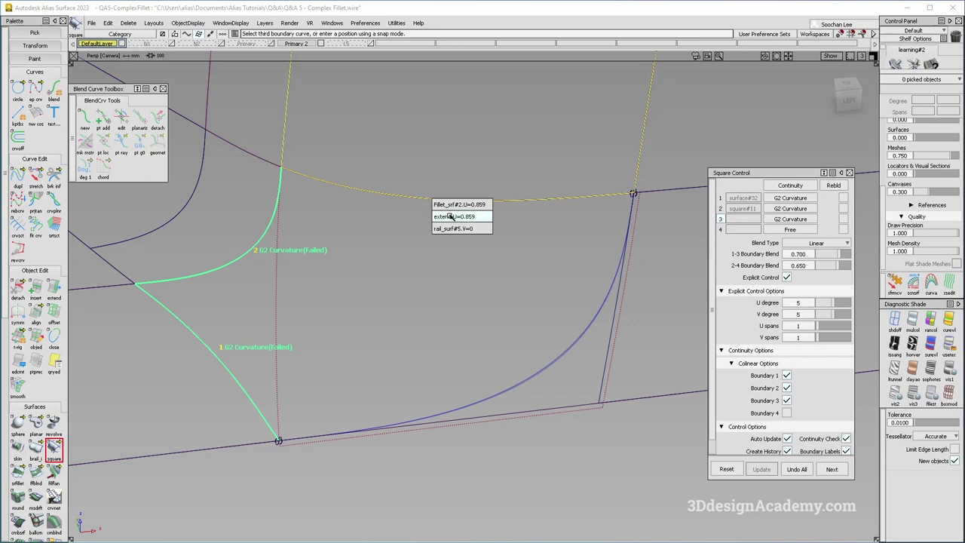
pyautogui.click(450, 217)
pyautogui.click(549, 368)
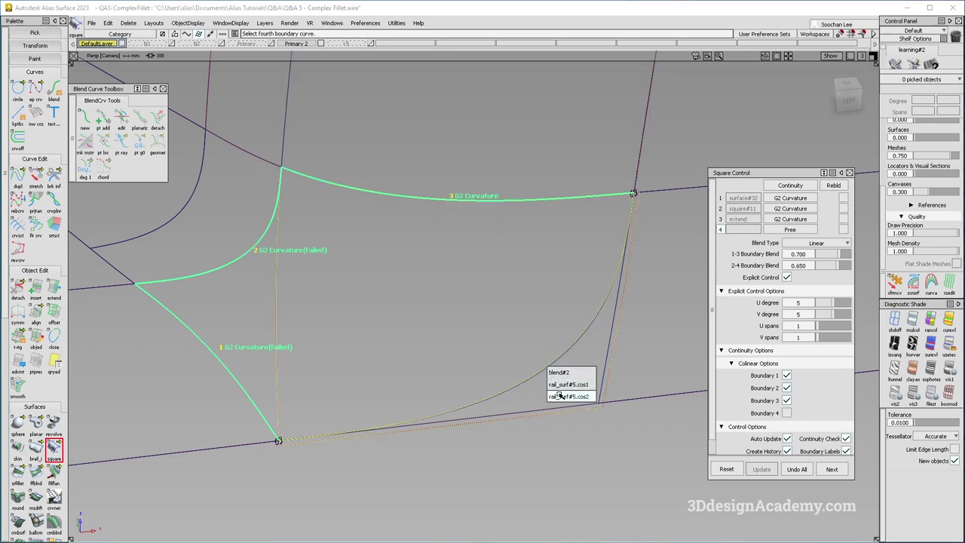
pyautogui.click(559, 373)
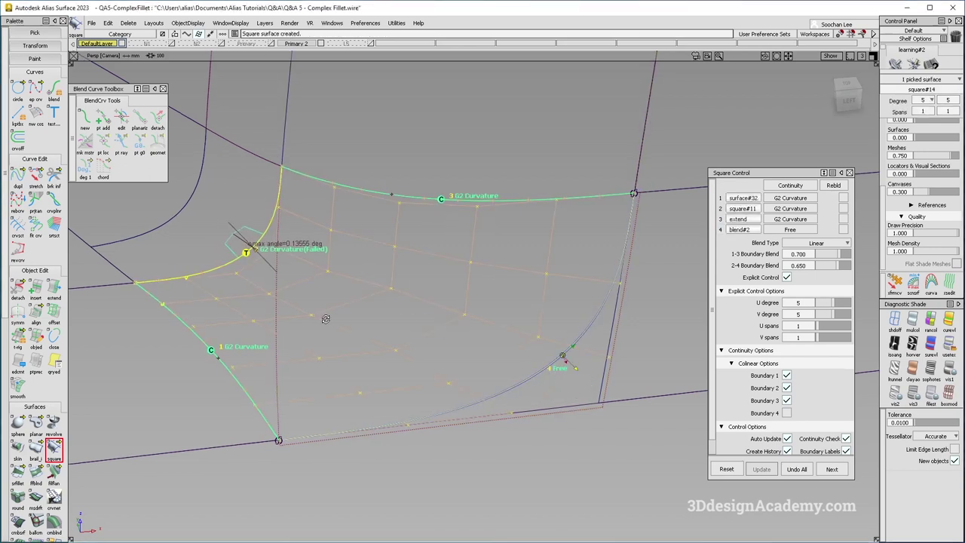
pyautogui.keyDown('alt'); pyautogui.keyDown('shift'); pyautogui.moveTo(463, 345); pyautogui.dragTo(469, 350); pyautogui.keyUp('shift'); pyautogui.keyUp('alt')
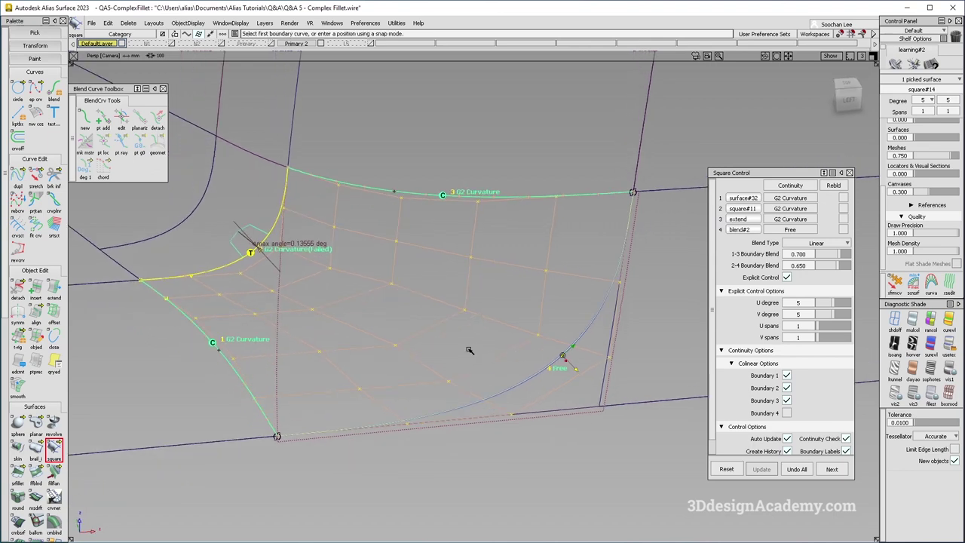
# Try a V degree of 7 on the square surface and restore it to 5
pyautogui.click(837, 303)
pyautogui.click(838, 315)
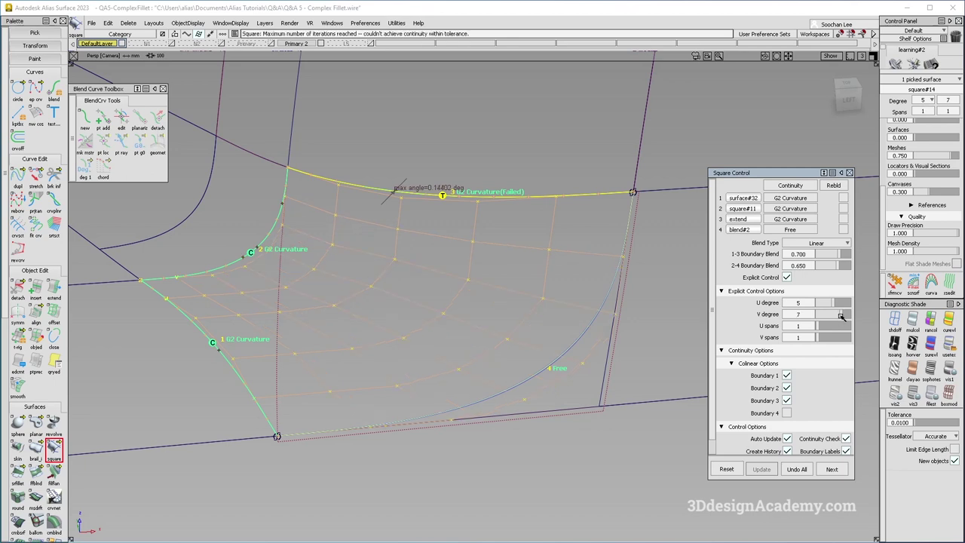
pyautogui.click(839, 315)
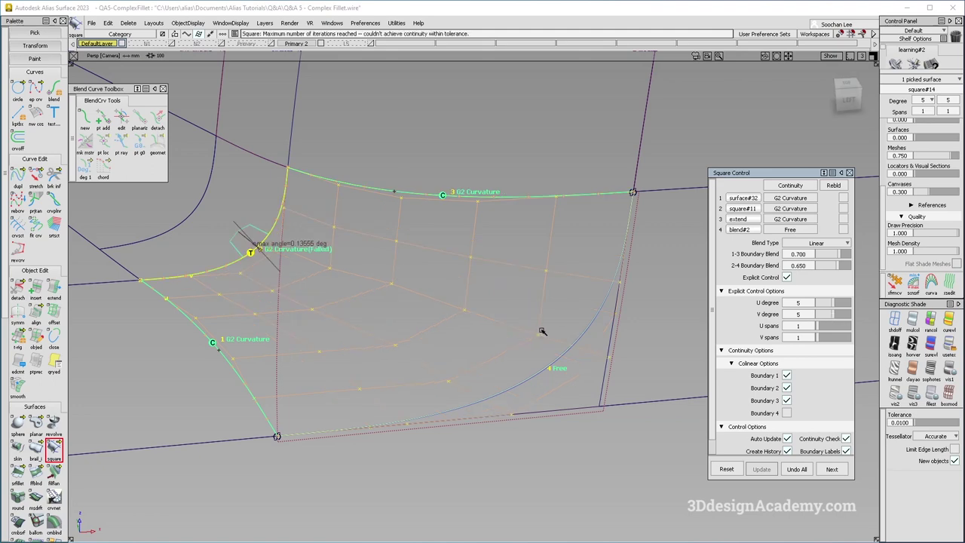
# Align the new square surface's inner edge to square#11 with G1 Edge alignment, using the Vector option set to Normal
pyautogui.keyDown('alt'); pyautogui.keyDown('shift'); pyautogui.moveTo(538, 331); pyautogui.dragTo(431, 312); pyautogui.keyUp('shift'); pyautogui.keyUp('alt')
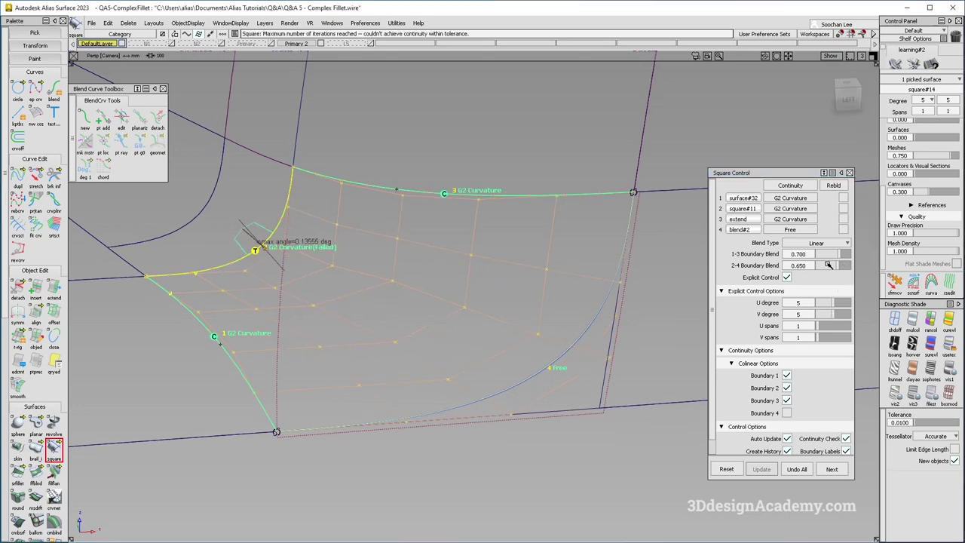
pyautogui.keyDown('alt'); pyautogui.keyDown('shift'); pyautogui.moveTo(397, 282); pyautogui.dragTo(525, 271); pyautogui.keyUp('shift'); pyautogui.keyUp('alt')
pyautogui.keyDown('alt'); pyautogui.keyDown('shift'); pyautogui.moveTo(255, 325); pyautogui.dragTo(238, 339); pyautogui.keyUp('shift'); pyautogui.keyUp('alt')
pyautogui.keyDown('ctrl'); pyautogui.keyDown('shift'); pyautogui.moveTo(224, 347); pyautogui.dragTo(173, 227); pyautogui.keyUp('shift'); pyautogui.keyUp('ctrl')
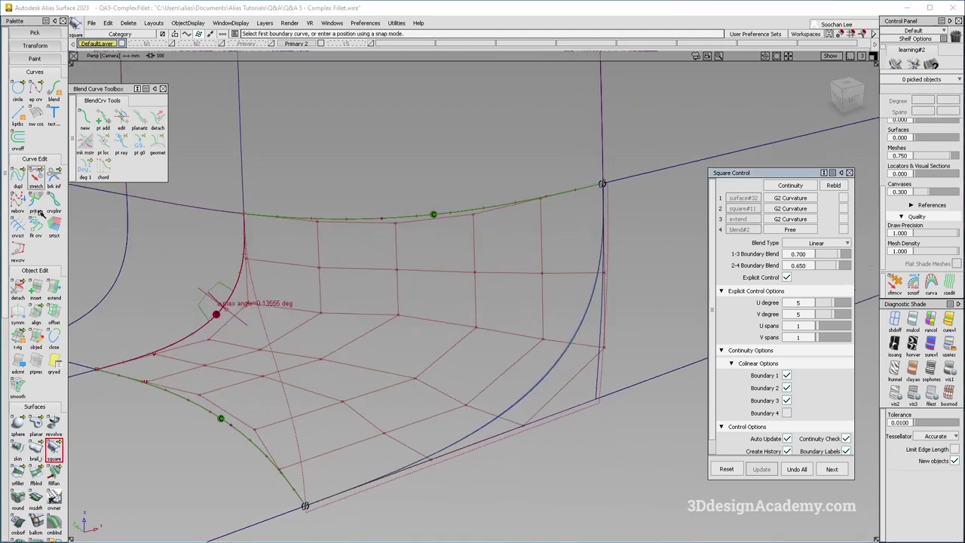
pyautogui.click(36, 315)
pyautogui.click(233, 297)
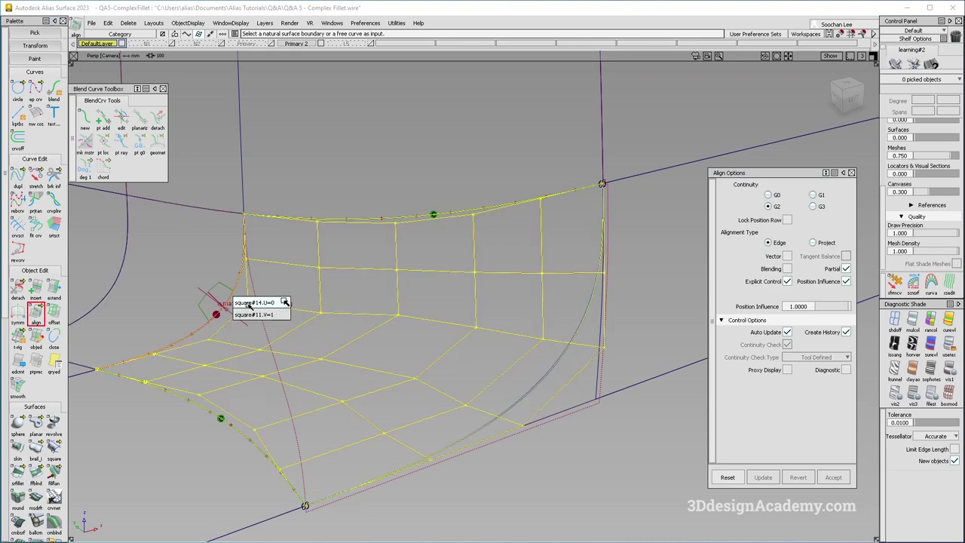
pyautogui.click(249, 303)
pyautogui.click(807, 195)
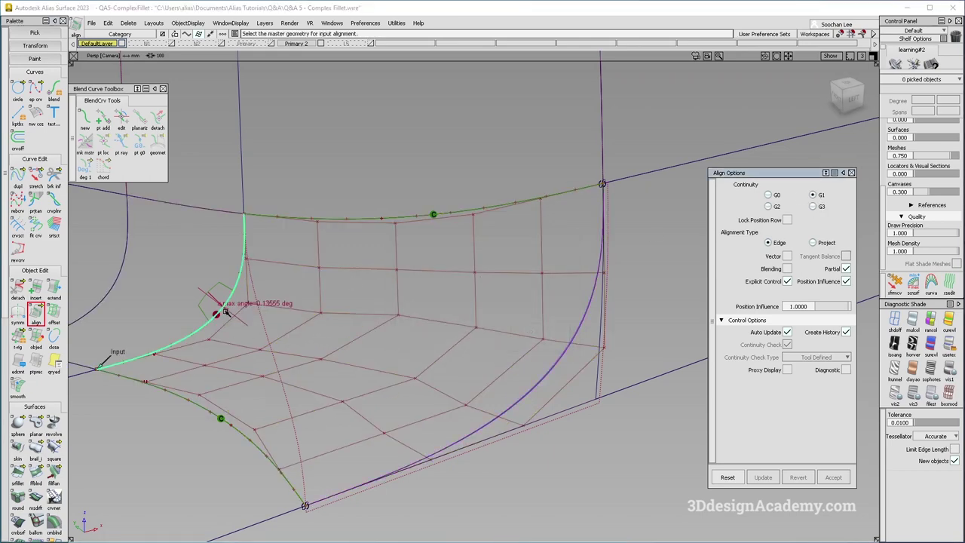
pyautogui.click(225, 311)
pyautogui.keyDown('alt'); pyautogui.keyDown('shift'); pyautogui.moveTo(566, 354); pyautogui.dragTo(569, 359); pyautogui.keyUp('shift'); pyautogui.keyUp('alt')
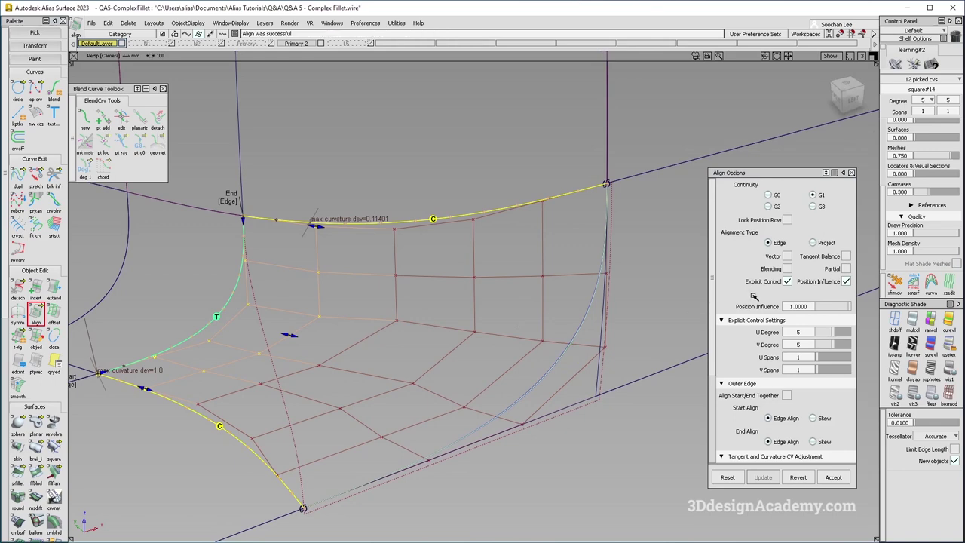
pyautogui.click(788, 257)
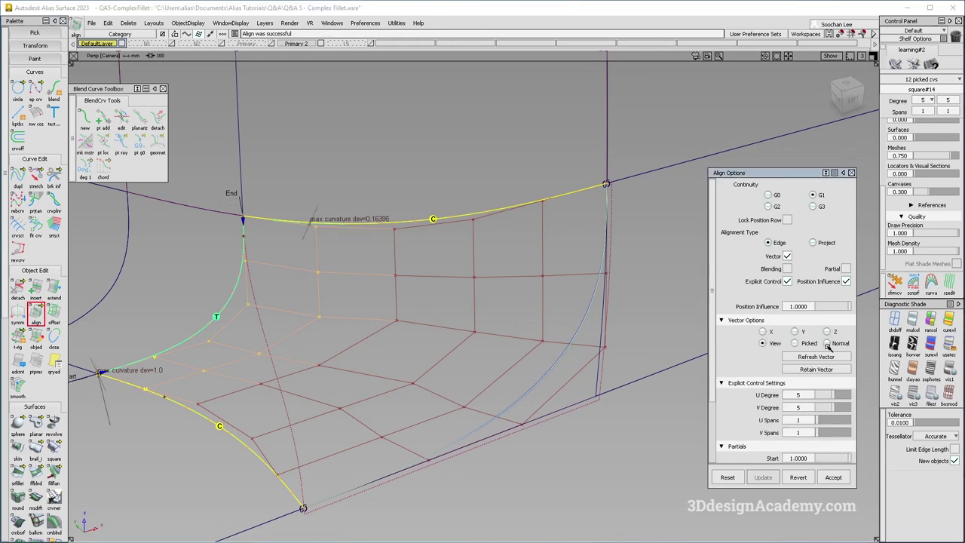
pyautogui.click(828, 344)
# Delete the construction history of the aligned corner surface
pyautogui.keyDown('alt'); pyautogui.keyDown('shift'); pyautogui.moveTo(276, 391); pyautogui.dragTo(319, 360, button='middle'); pyautogui.keyUp('shift'); pyautogui.keyUp('alt')
pyautogui.keyDown('alt'); pyautogui.keyDown('shift'); pyautogui.moveTo(319, 359); pyautogui.dragTo(354, 189); pyautogui.keyUp('shift'); pyautogui.keyUp('alt')
pyautogui.click(128, 23)
pyautogui.click(139, 47)
pyautogui.keyDown('ctrl'); pyautogui.keyDown('shift'); pyautogui.moveTo(294, 333); pyautogui.dragTo(216, 461); pyautogui.keyUp('shift'); pyautogui.keyUp('ctrl')
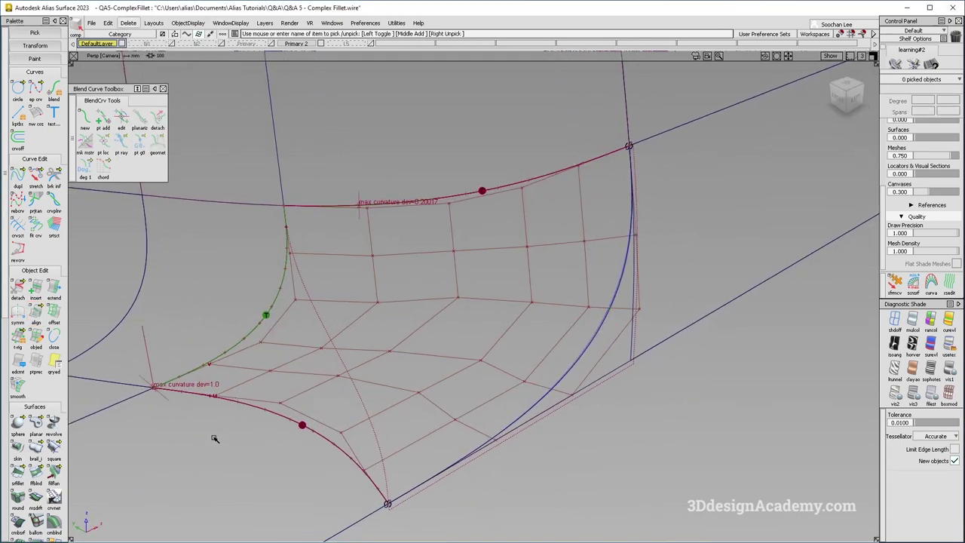
# Clear the old continuity locators and add surface continuity checks on the corner surface's inner and upper edges
pyautogui.keyDown('ctrl'); pyautogui.keyDown('shift'); pyautogui.moveTo(280, 480); pyautogui.dragTo(166, 405); pyautogui.keyUp('shift'); pyautogui.keyUp('ctrl')
pyautogui.scroll(-3, 22, 496)
pyautogui.scroll(-5, 23, 497)
pyautogui.click(18, 517)
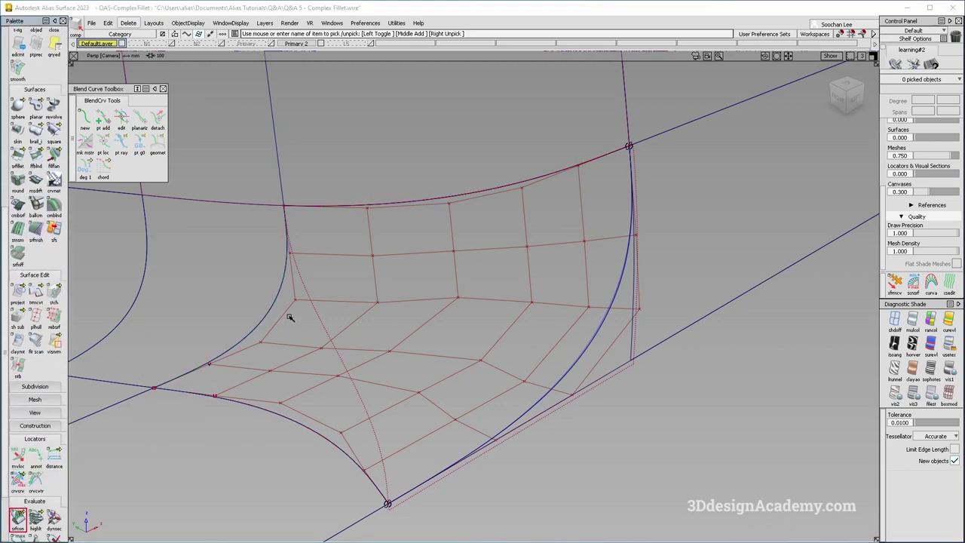
pyautogui.click(267, 312)
pyautogui.click(378, 204)
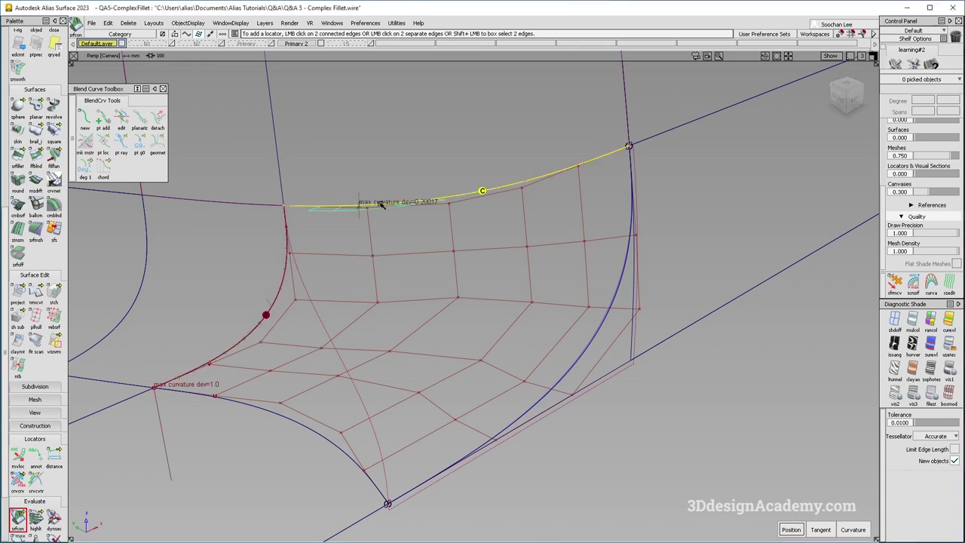
# Pick the rail surface (rail_surf#5) and make it invisible
pyautogui.keyDown('ctrl'); pyautogui.keyDown('shift'); pyautogui.moveTo(334, 315); pyautogui.dragTo(334, 294); pyautogui.keyUp('shift'); pyautogui.keyUp('ctrl')
pyautogui.click(332, 315)
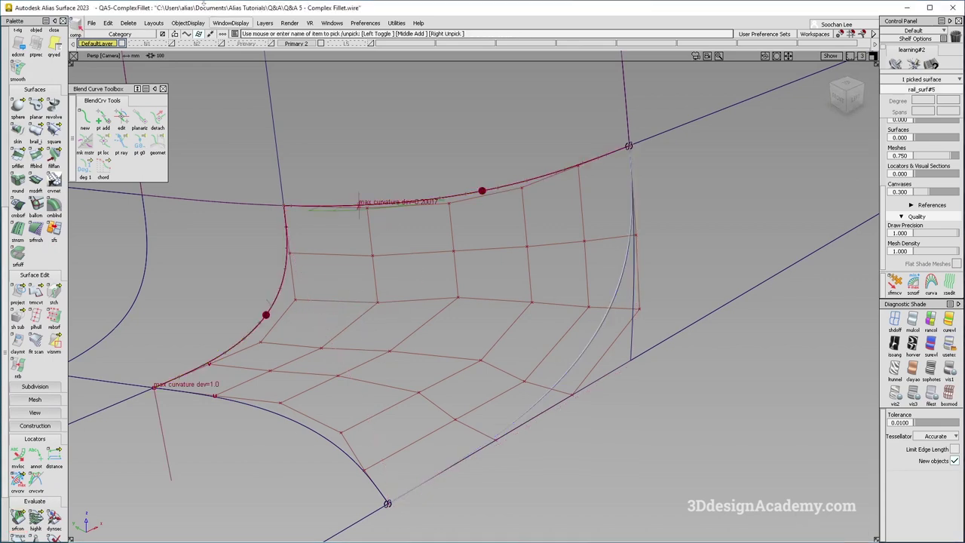
pyautogui.click(181, 24)
pyautogui.click(196, 61)
# Move the CV in the third row from the upper edge and second column from the inner edge along the surface normal
pyautogui.keyDown('alt'); pyautogui.keyDown('shift'); pyautogui.moveTo(377, 328); pyautogui.dragTo(383, 298); pyautogui.keyUp('shift'); pyautogui.keyUp('alt')
pyautogui.keyDown('alt'); pyautogui.keyDown('shift'); pyautogui.moveTo(716, 310); pyautogui.dragTo(698, 288); pyautogui.keyUp('shift'); pyautogui.keyUp('alt')
pyautogui.click(890, 287)
pyautogui.keyDown('ctrl'); pyautogui.keyDown('shift'); pyautogui.moveTo(327, 344); pyautogui.dragTo(443, 313); pyautogui.keyUp('shift'); pyautogui.keyUp('ctrl')
pyautogui.moveTo(222, 350); pyautogui.dragTo(603, 295)
pyautogui.moveTo(285, 341); pyautogui.dragTo(241, 312)
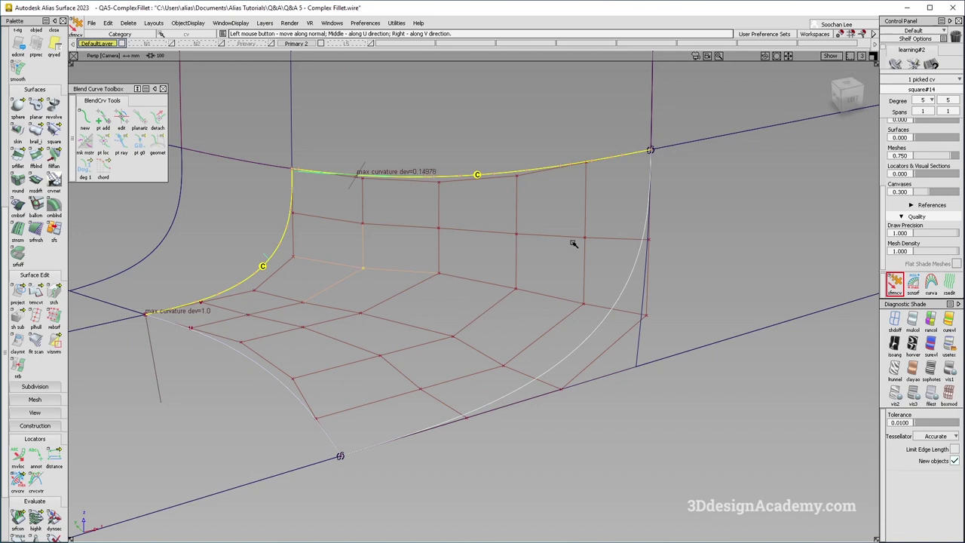
pyautogui.moveTo(316, 293); pyautogui.dragTo(495, 278)
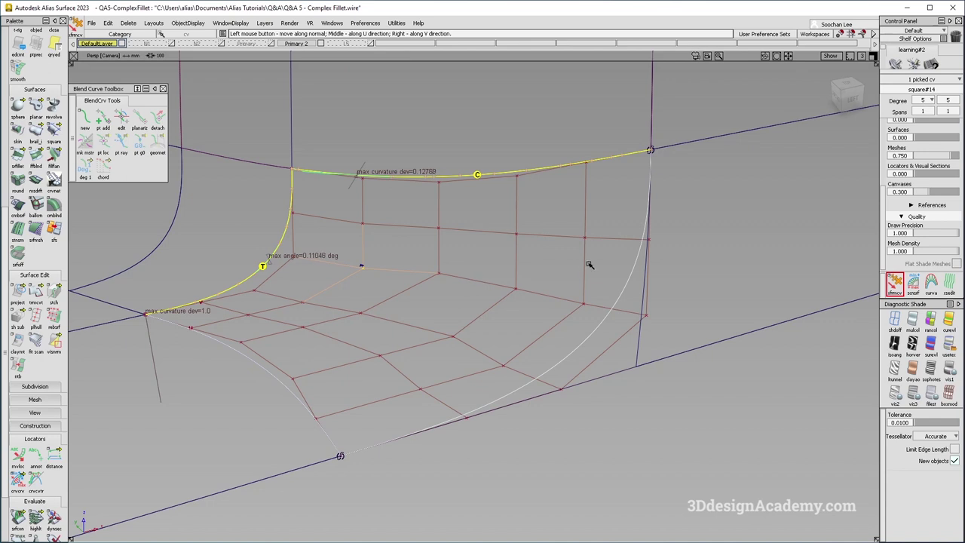
pyautogui.moveTo(672, 253); pyautogui.dragTo(729, 246)
pyautogui.moveTo(415, 290); pyautogui.dragTo(509, 273)
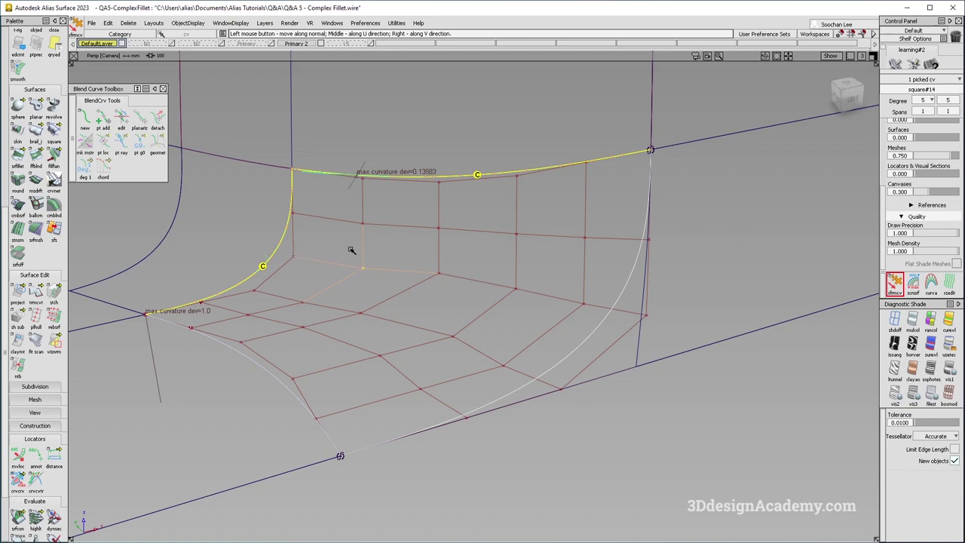
# Move the CV in the second row from the upper edge and second column from the inner edge along the surface normal
pyautogui.keyDown('alt'); pyautogui.keyDown('shift'); pyautogui.moveTo(350, 248); pyautogui.dragTo(420, 237); pyautogui.keyUp('shift'); pyautogui.keyUp('alt')
pyautogui.click(362, 250)
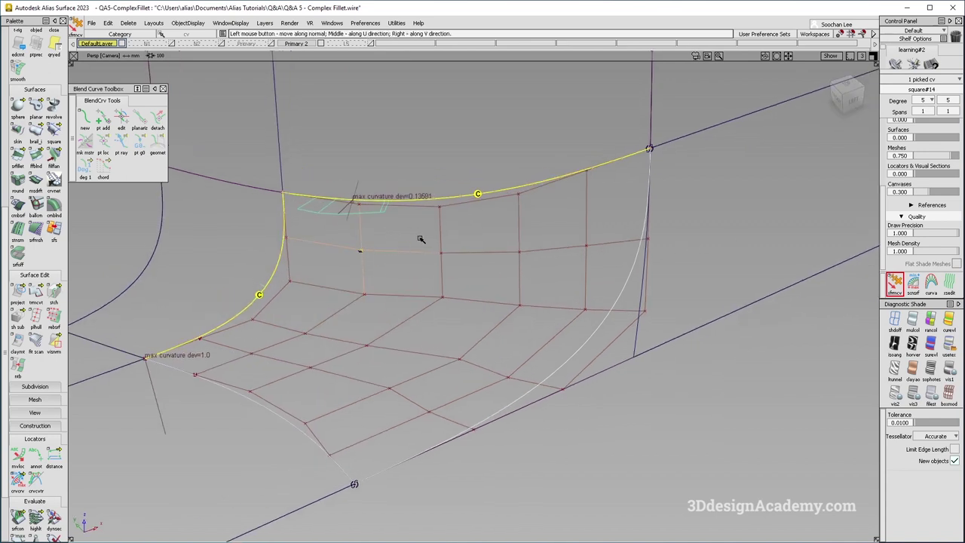
pyautogui.moveTo(507, 227); pyautogui.dragTo(579, 227)
pyautogui.moveTo(336, 285); pyautogui.dragTo(590, 248)
pyautogui.moveTo(390, 272); pyautogui.dragTo(573, 246)
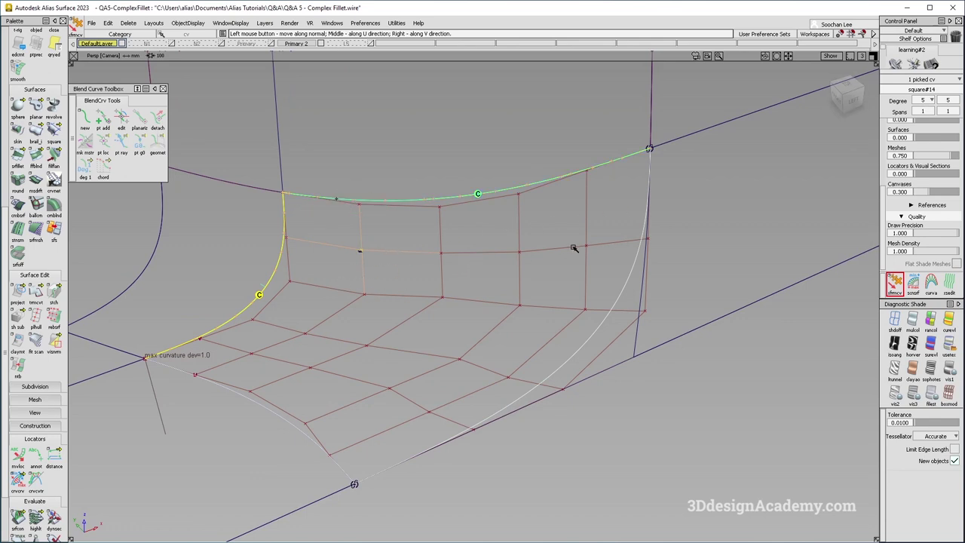
# Try to move the CV in the third row from the upper edge and third column from the inner edge along the surface normal
pyautogui.keyDown('alt'); pyautogui.keyDown('shift'); pyautogui.moveTo(480, 276); pyautogui.dragTo(429, 304); pyautogui.keyUp('shift'); pyautogui.keyUp('alt')
pyautogui.click(439, 301)
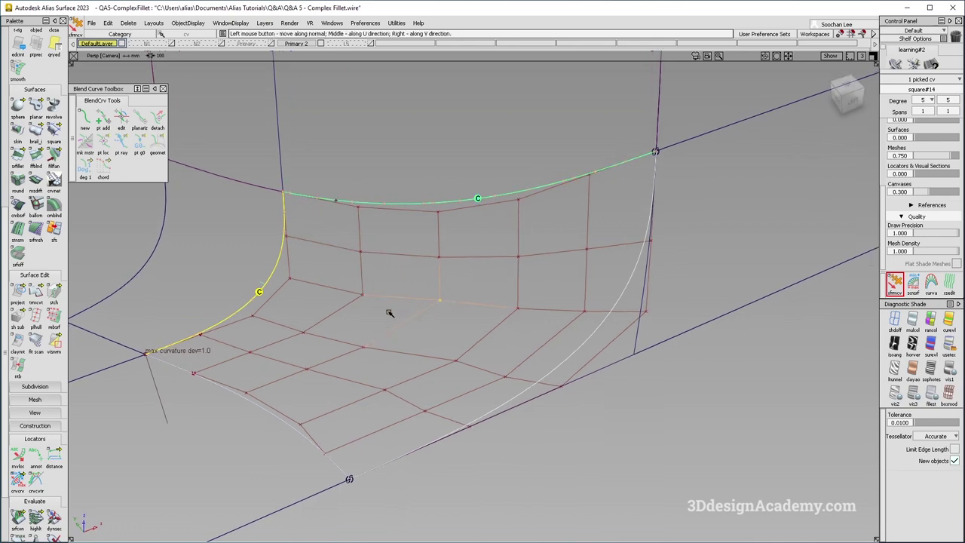
pyautogui.moveTo(648, 267); pyautogui.dragTo(718, 251)
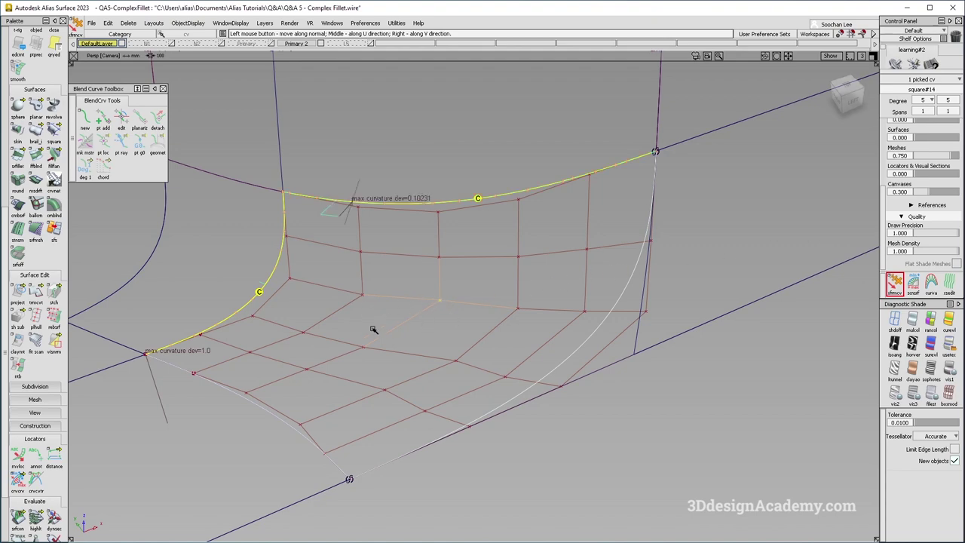
pyautogui.hotkey('ctrl', 'z')
# Add a surface continuity check on the corner surface's lower edge
pyautogui.keyDown('alt'); pyautogui.keyDown('shift'); pyautogui.moveTo(355, 325); pyautogui.dragTo(282, 287); pyautogui.keyUp('shift'); pyautogui.keyUp('alt')
pyautogui.click(363, 356)
pyautogui.keyDown('alt'); pyautogui.keyDown('shift'); pyautogui.moveTo(453, 309); pyautogui.dragTo(321, 475, button='right'); pyautogui.keyUp('shift'); pyautogui.keyUp('alt')
pyautogui.click(321, 476)
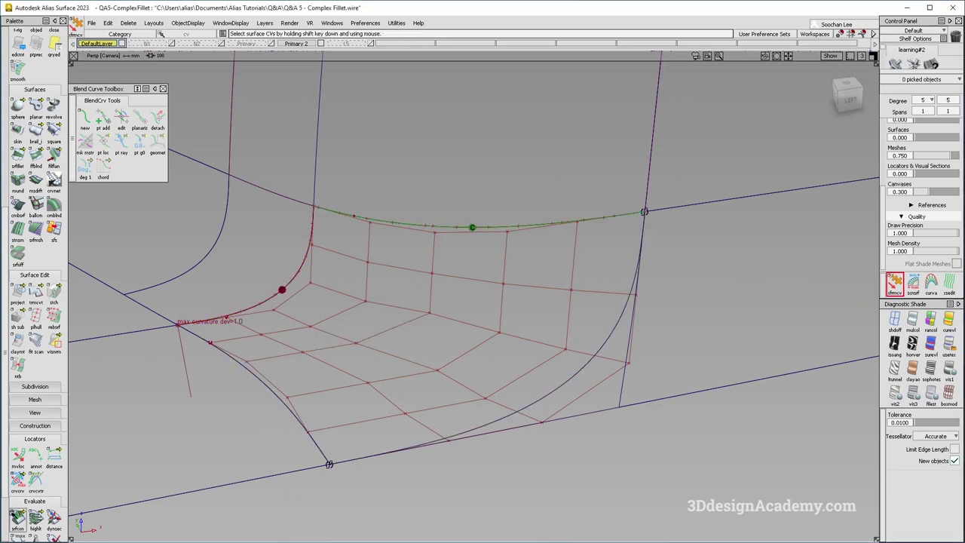
pyautogui.click(15, 517)
pyautogui.click(278, 399)
pyautogui.keyDown('ctrl'); pyautogui.keyDown('shift'); pyautogui.moveTo(288, 360); pyautogui.dragTo(338, 359); pyautogui.keyUp('shift'); pyautogui.keyUp('ctrl')
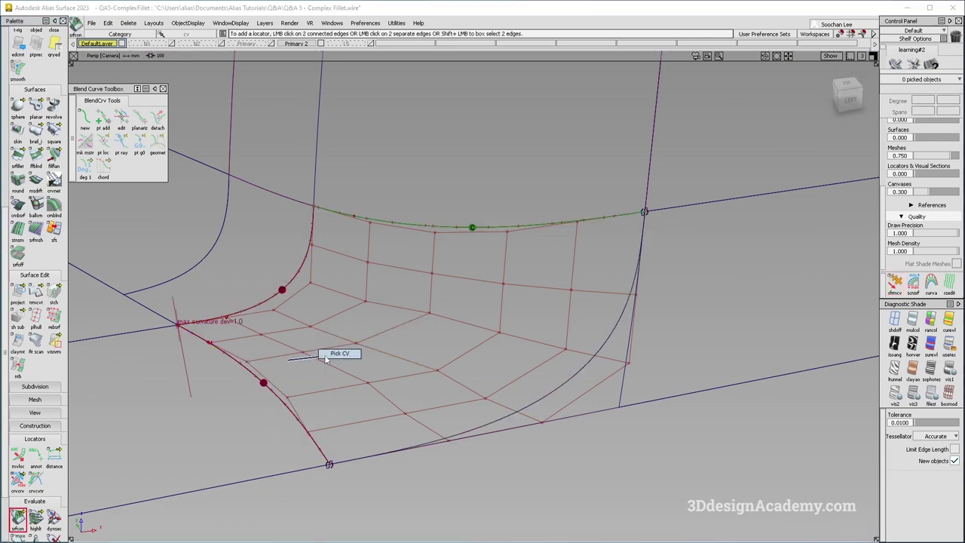
# Try to adjust the CV in the fourth row from the upper edge and third column from the inner edge, and clear the CV selection
pyautogui.click(357, 344)
pyautogui.click(896, 285)
pyautogui.hotkey('shift', 'alt')
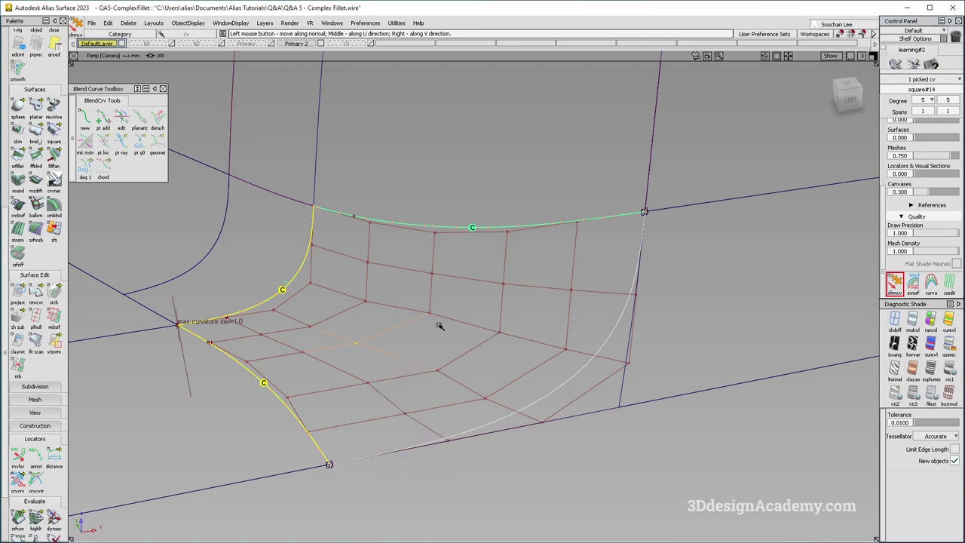
pyautogui.keyDown('alt'); pyautogui.keyDown('shift'); pyautogui.moveTo(367, 327); pyautogui.dragTo(374, 311, button='right'); pyautogui.keyUp('shift'); pyautogui.keyUp('alt')
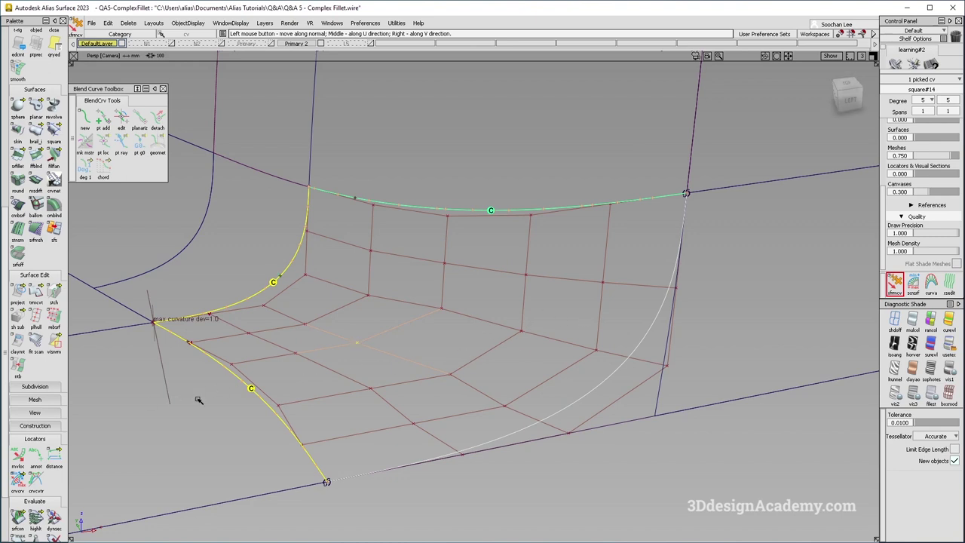
pyautogui.keyDown('alt'); pyautogui.keyDown('shift'); pyautogui.moveTo(414, 304); pyautogui.dragTo(394, 319, button='right'); pyautogui.keyUp('shift'); pyautogui.keyUp('alt')
pyautogui.moveTo(426, 332)
pyautogui.keyDown('ctrl'); pyautogui.keyDown('shift'); pyautogui.mouseDown()
pyautogui.moveTo(467, 349)
pyautogui.moveTo(454, 353)
pyautogui.mouseUp(); pyautogui.keyUp('shift'); pyautogui.keyUp('ctrl')
pyautogui.click(452, 353)
pyautogui.keyDown('alt'); pyautogui.keyDown('shift'); pyautogui.moveTo(451, 358); pyautogui.dragTo(375, 331, button='middle'); pyautogui.keyUp('shift'); pyautogui.keyUp('alt')
pyautogui.moveTo(461, 295)
pyautogui.keyDown('ctrl'); pyautogui.keyDown('shift'); pyautogui.mouseDown()
pyautogui.moveTo(405, 362)
pyautogui.moveTo(377, 373)
pyautogui.mouseUp(); pyautogui.keyUp('shift'); pyautogui.keyUp('ctrl')
pyautogui.keyDown('ctrl'); pyautogui.keyDown('shift'); pyautogui.moveTo(317, 336); pyautogui.dragTo(204, 299); pyautogui.keyUp('shift'); pyautogui.keyUp('ctrl')
# Set the Align tool to G2 continuity with the Project alignment type and try the corner surface's outer edge as input
pyautogui.scroll(3, 32, 125)
pyautogui.doubleClick(36, 106)
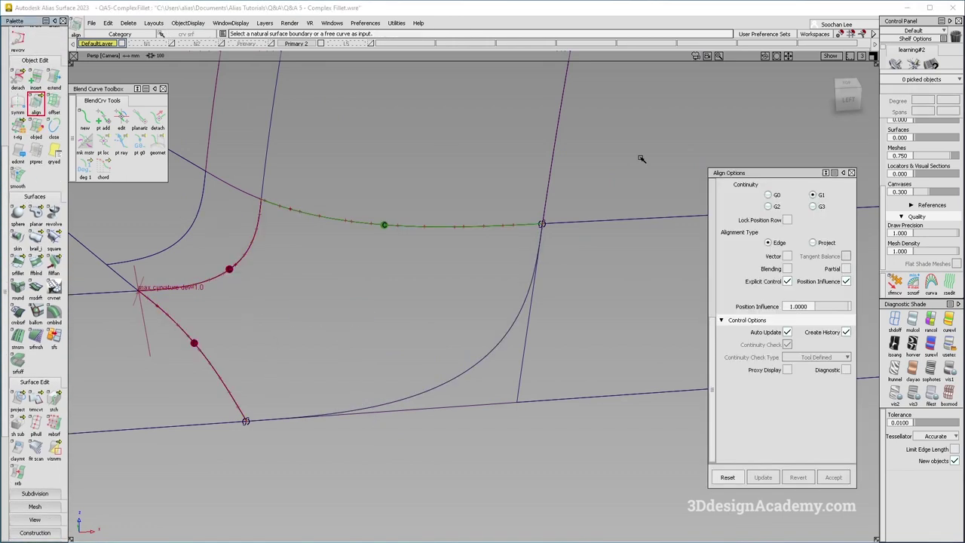
pyautogui.click(814, 243)
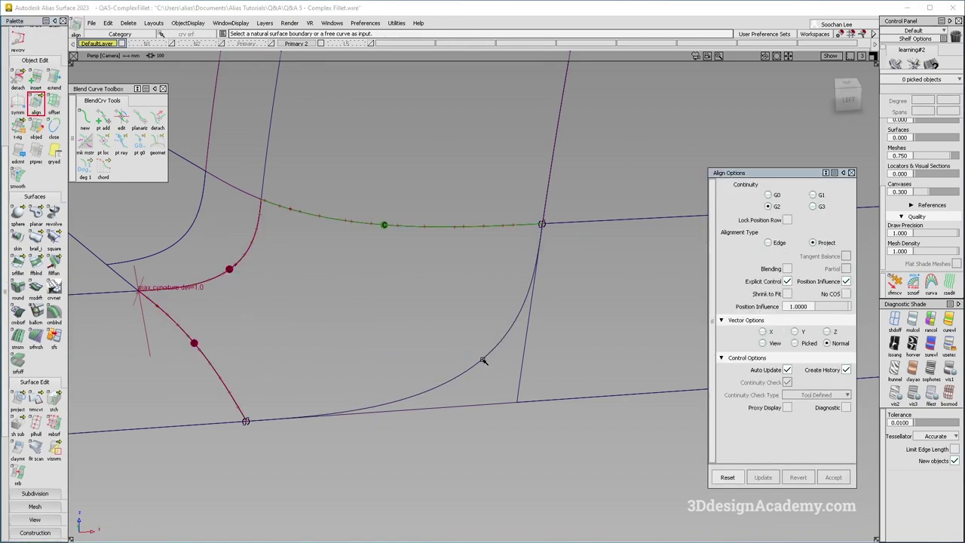
pyautogui.click(483, 361)
pyautogui.click(422, 301)
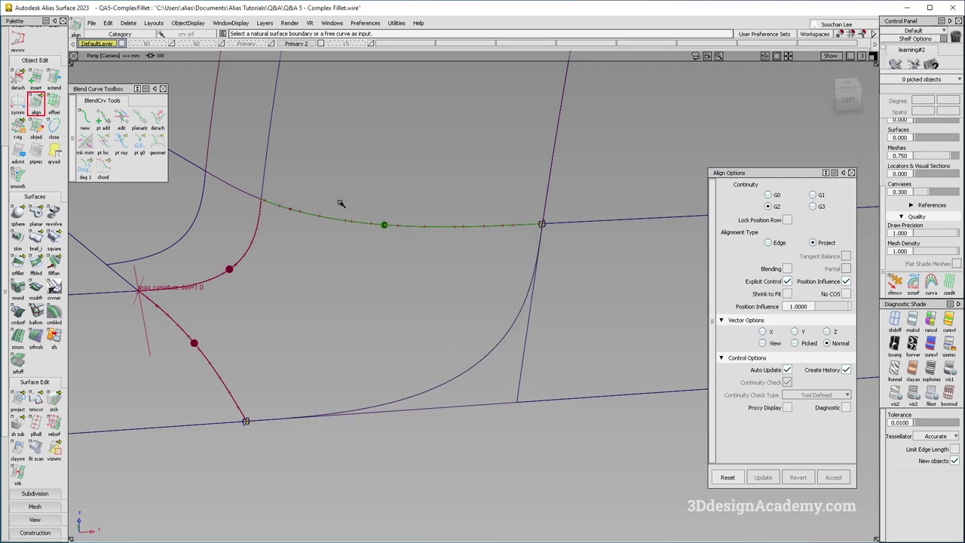
# Make the hidden rail surface visible again and pick it
pyautogui.click(188, 23)
pyautogui.click(193, 58)
pyautogui.keyDown('alt'); pyautogui.keyDown('shift'); pyautogui.moveTo(469, 365); pyautogui.dragTo(479, 371); pyautogui.keyUp('shift'); pyautogui.keyUp('alt')
pyautogui.keyDown('ctrl'); pyautogui.keyDown('shift'); pyautogui.moveTo(548, 338); pyautogui.dragTo(524, 363); pyautogui.keyUp('shift'); pyautogui.keyUp('ctrl')
pyautogui.click(527, 355)
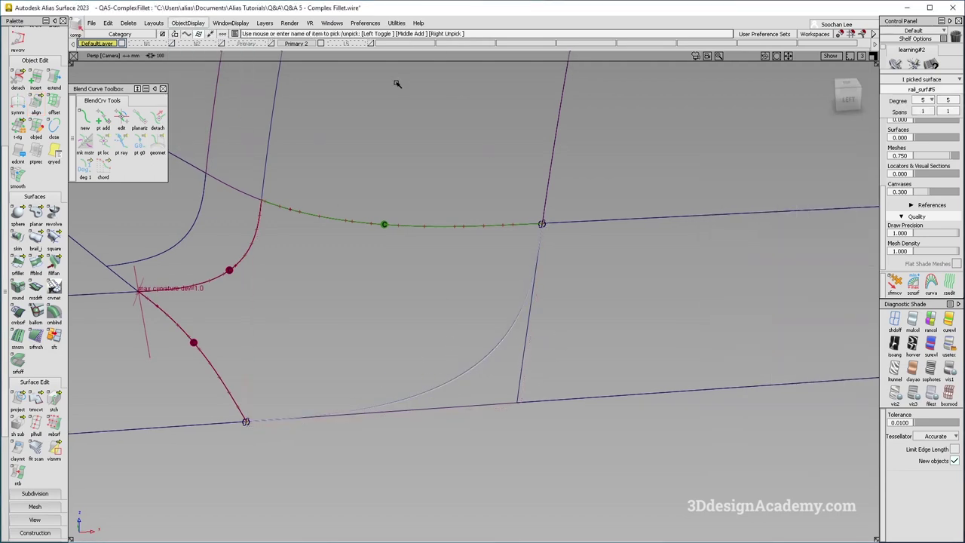
# Delete the curves on surface from the rail surface
pyautogui.click(360, 44)
pyautogui.click(357, 57)
pyautogui.keyDown('ctrl'); pyautogui.keyDown('shift'); pyautogui.moveTo(448, 404); pyautogui.dragTo(518, 402); pyautogui.keyUp('shift'); pyautogui.keyUp('ctrl')
pyautogui.moveTo(461, 347); pyautogui.dragTo(497, 398)
pyautogui.press('Delete')
pyautogui.press('Return')
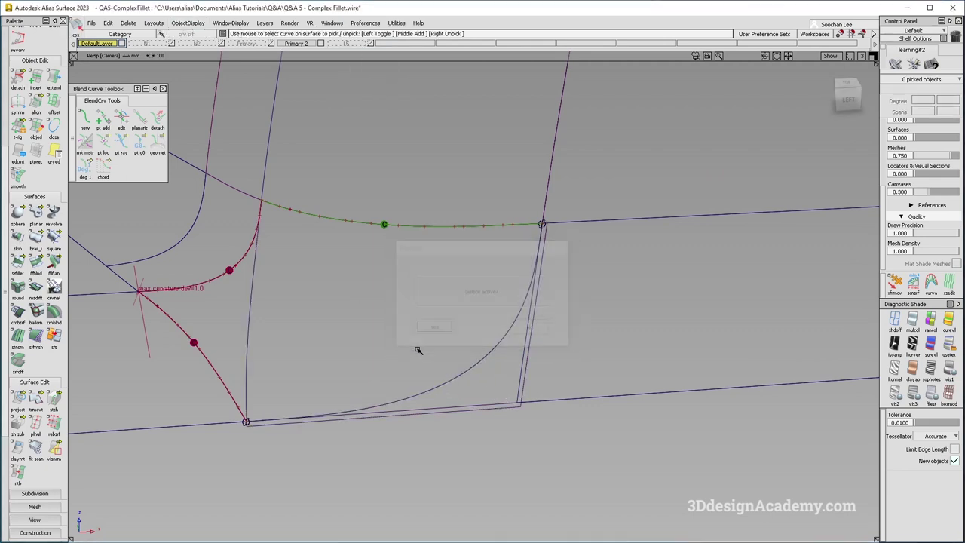
# Align the corner surface's outer edge to the rail surface with G2 continuity and Project alignment
pyautogui.doubleClick(35, 103)
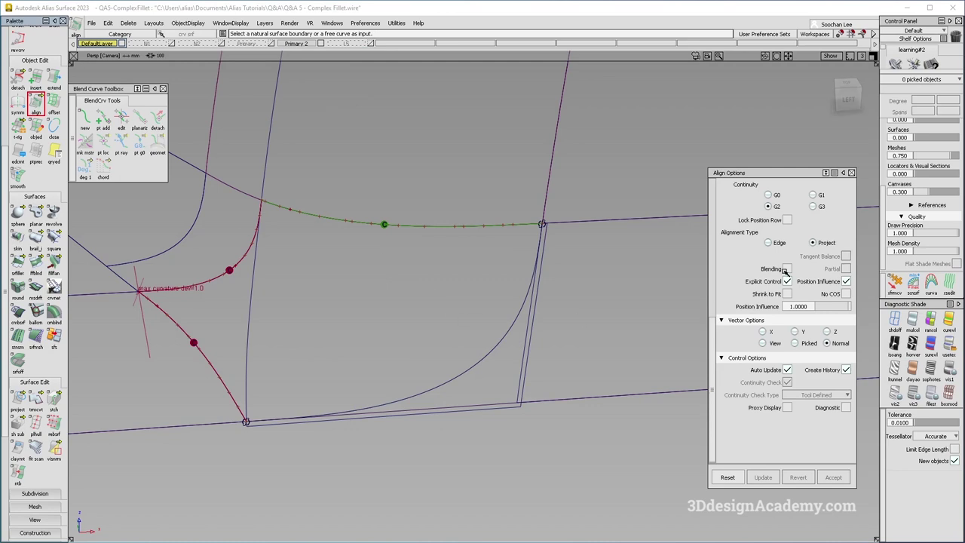
pyautogui.click(494, 351)
pyautogui.click(505, 357)
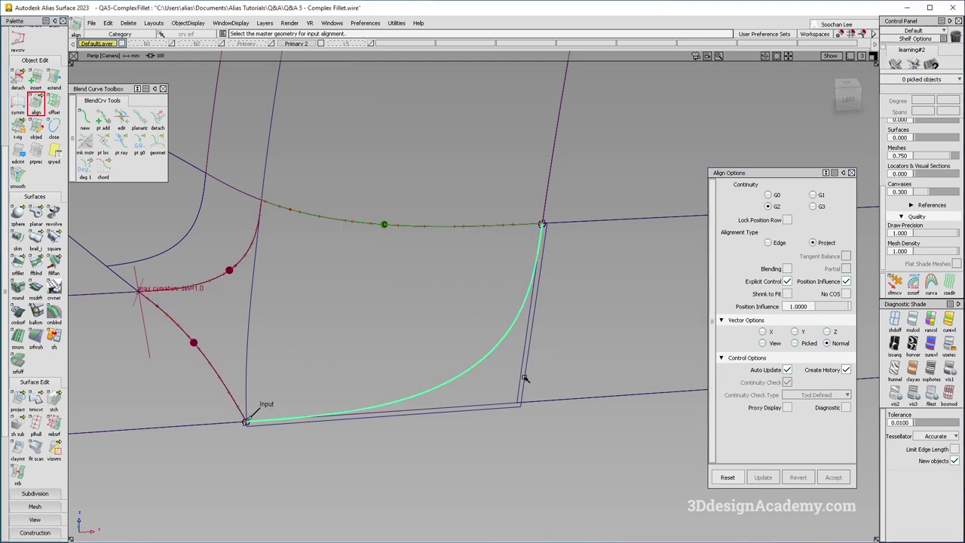
pyautogui.click(525, 379)
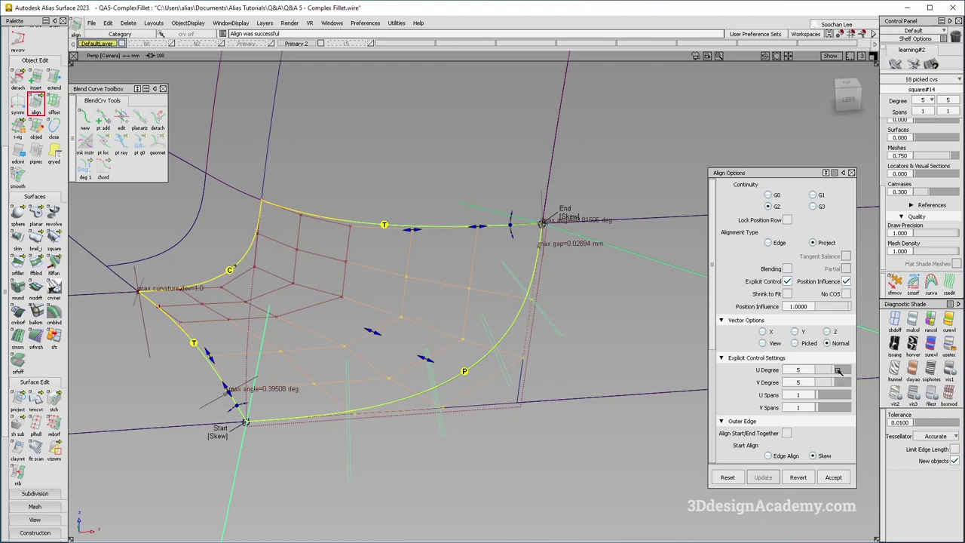
# Try the alignment with V Degree 7, Position Influence 0 and the View vector, and revert it
pyautogui.click(838, 371)
pyautogui.click(838, 382)
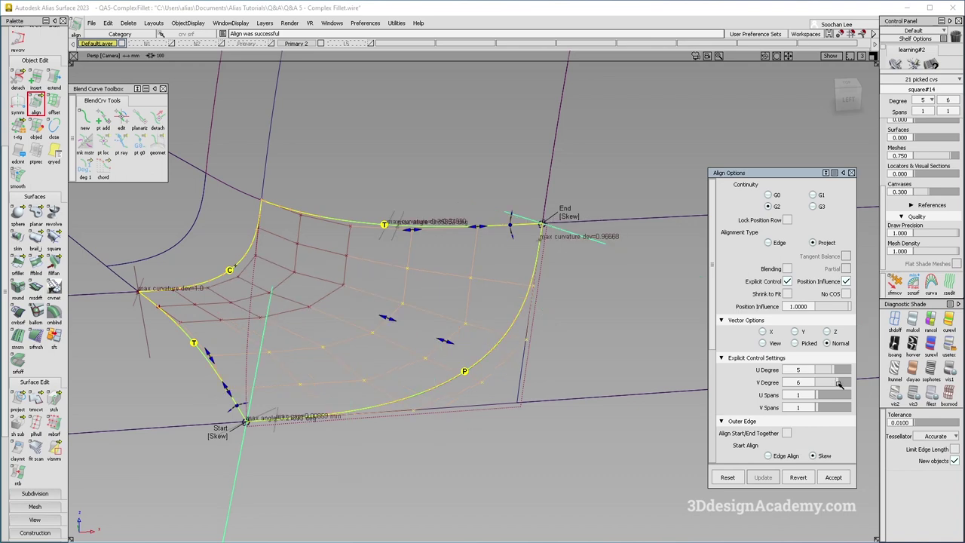
pyautogui.click(842, 384)
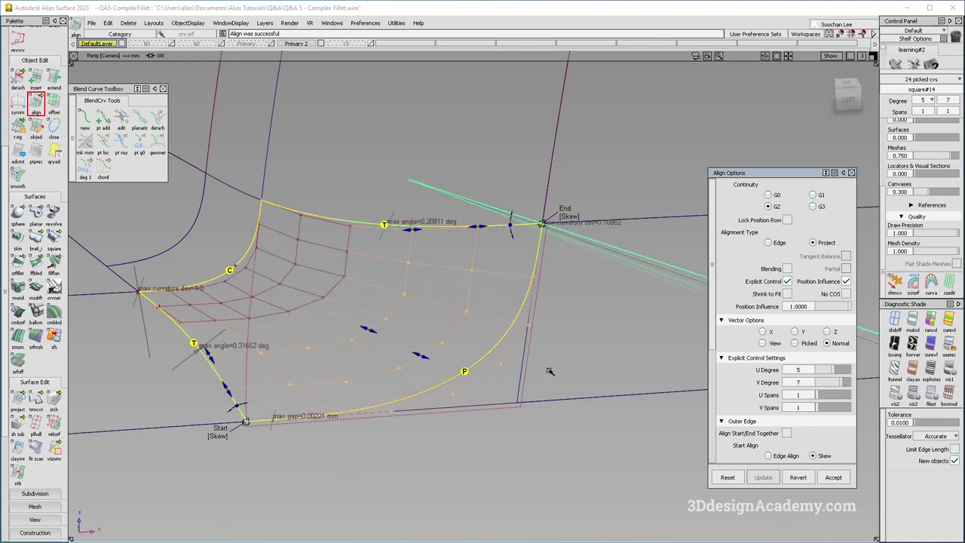
pyautogui.moveTo(833, 308); pyautogui.dragTo(647, 312)
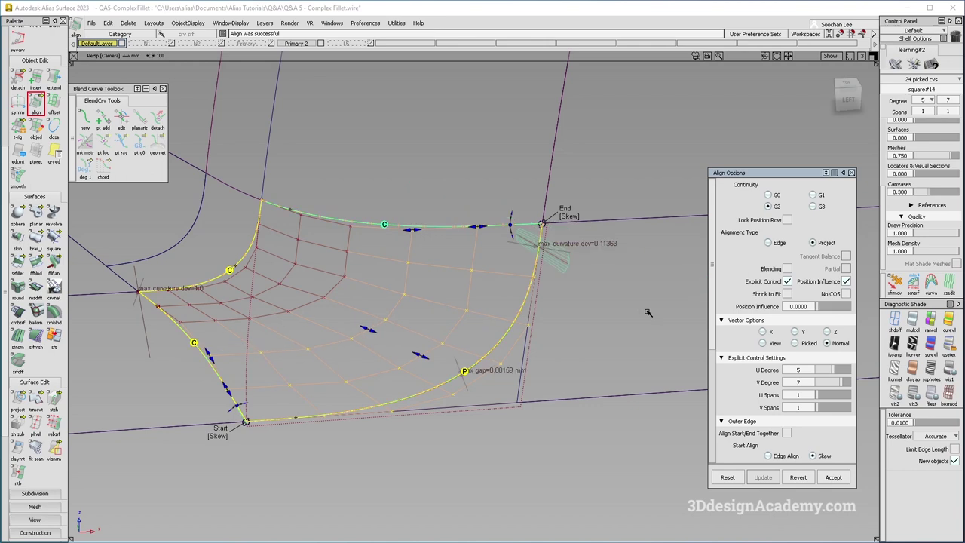
pyautogui.click(763, 344)
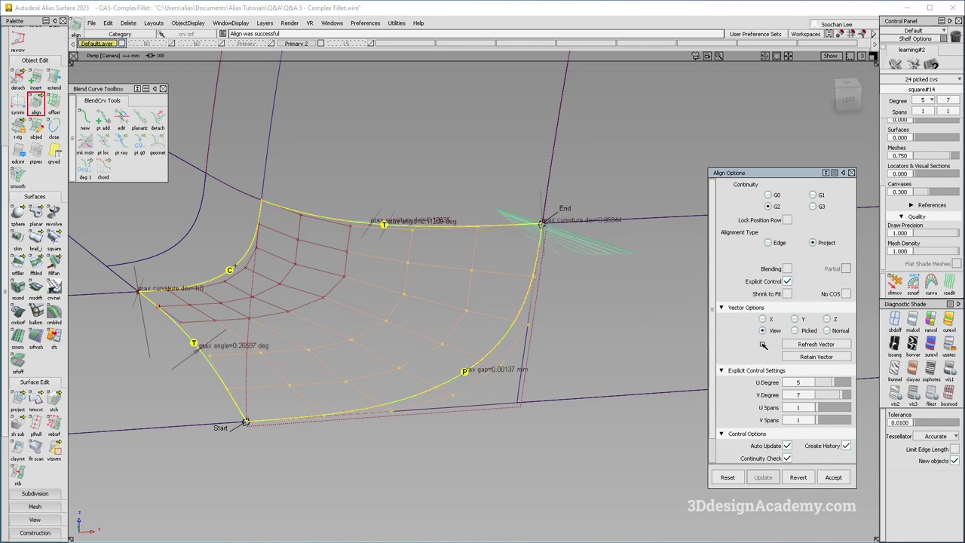
pyautogui.moveTo(455, 353)
pyautogui.keyDown('alt'); pyautogui.keyDown('shift'); pyautogui.mouseDown()
pyautogui.moveTo(463, 321)
pyautogui.moveTo(446, 304)
pyautogui.moveTo(456, 360)
pyautogui.mouseUp(); pyautogui.keyUp('shift'); pyautogui.keyUp('alt')
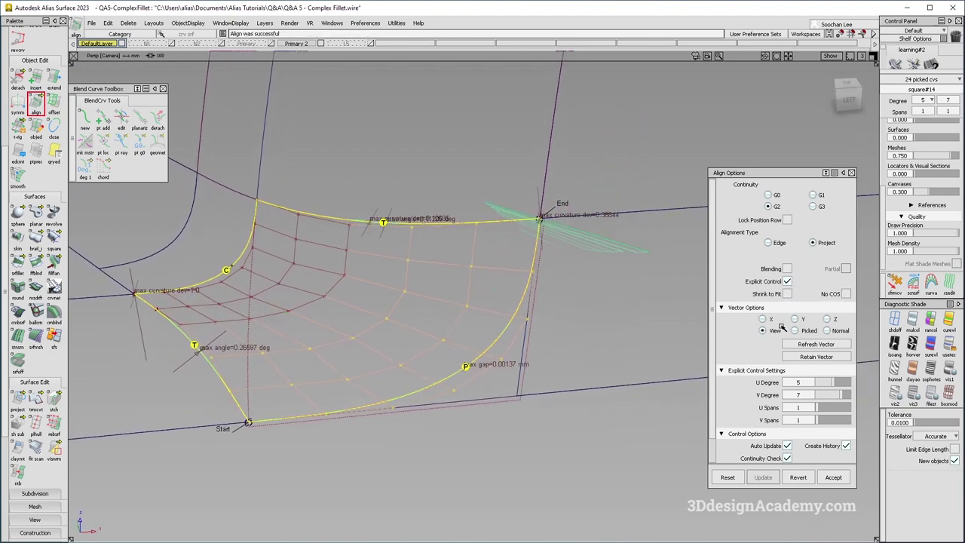
pyautogui.click(798, 477)
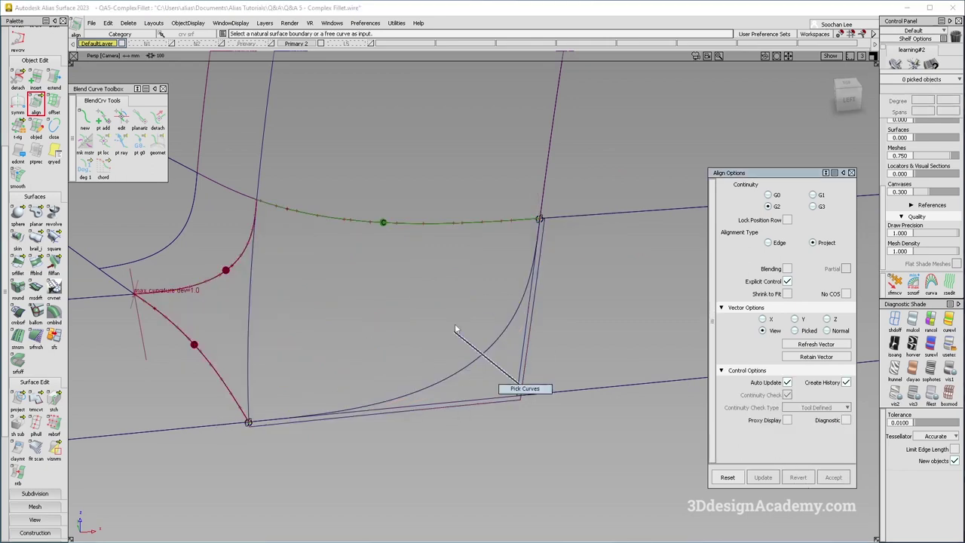
# Project the outer blend curve onto the rail surface along the view direction
pyautogui.click(455, 452)
pyautogui.click(18, 400)
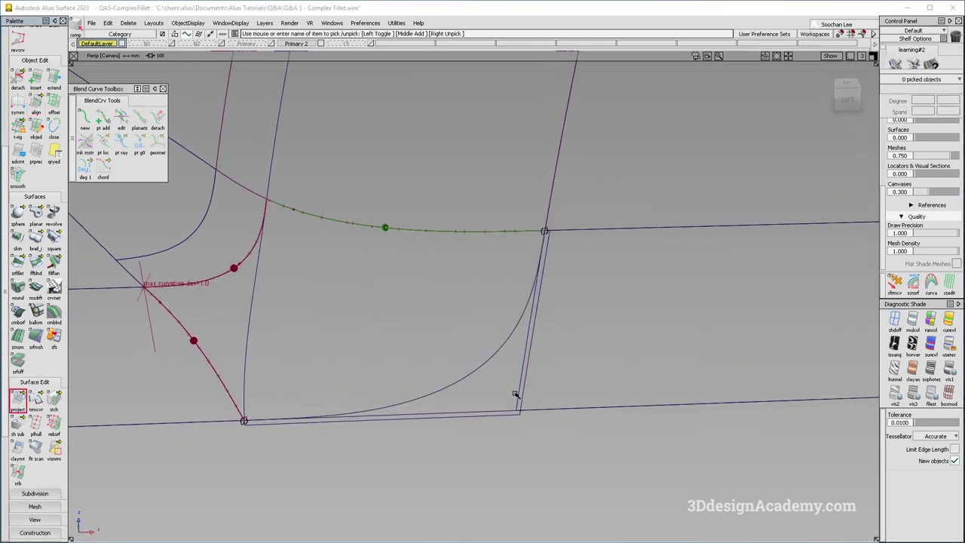
pyautogui.click(500, 415)
pyautogui.click(490, 363)
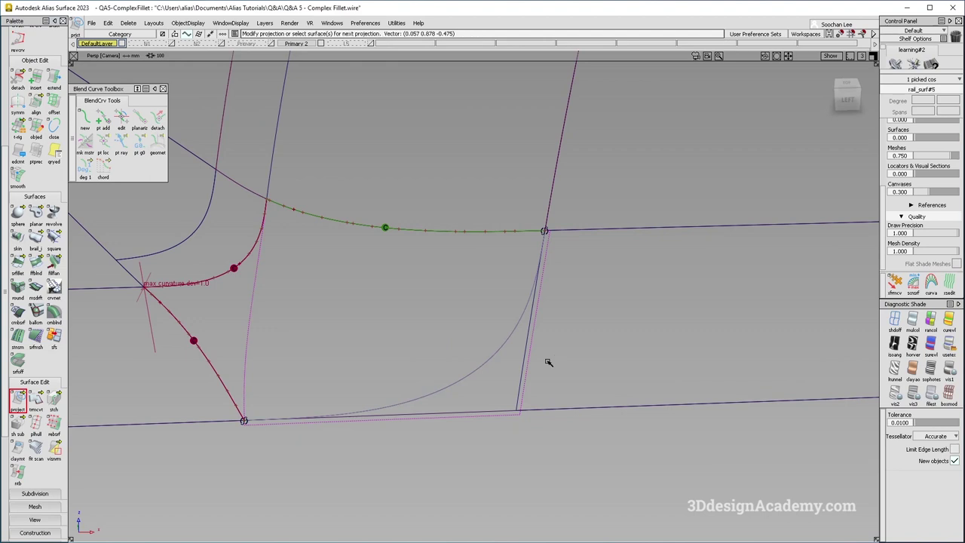
# Delete the square corner surface at the outer blend curve
pyautogui.keyDown('alt'); pyautogui.keyDown('shift'); pyautogui.moveTo(457, 395); pyautogui.dragTo(478, 397, button='right'); pyautogui.keyUp('shift'); pyautogui.keyUp('alt')
pyautogui.moveTo(478, 397)
pyautogui.keyDown('alt'); pyautogui.keyDown('shift'); pyautogui.mouseDown()
pyautogui.moveTo(478, 431)
pyautogui.moveTo(482, 389)
pyautogui.mouseUp(); pyautogui.keyUp('shift'); pyautogui.keyUp('alt')
pyautogui.click(503, 338)
pyautogui.click(513, 326)
pyautogui.keyDown('ctrl'); pyautogui.keyDown('shift'); pyautogui.moveTo(514, 334); pyautogui.dragTo(515, 329); pyautogui.keyUp('shift'); pyautogui.keyUp('ctrl')
pyautogui.click(530, 322)
pyautogui.keyDown('ctrl'); pyautogui.keyDown('shift'); pyautogui.moveTo(532, 362); pyautogui.dragTo(538, 313); pyautogui.keyUp('shift'); pyautogui.keyUp('ctrl')
pyautogui.keyDown('ctrl'); pyautogui.keyDown('shift'); pyautogui.moveTo(543, 291); pyautogui.dragTo(522, 324); pyautogui.keyUp('shift'); pyautogui.keyUp('ctrl')
pyautogui.click(531, 319)
pyautogui.click(542, 339)
pyautogui.moveTo(522, 325); pyautogui.dragTo(580, 364)
pyautogui.press('Delete')
pyautogui.click(439, 330)
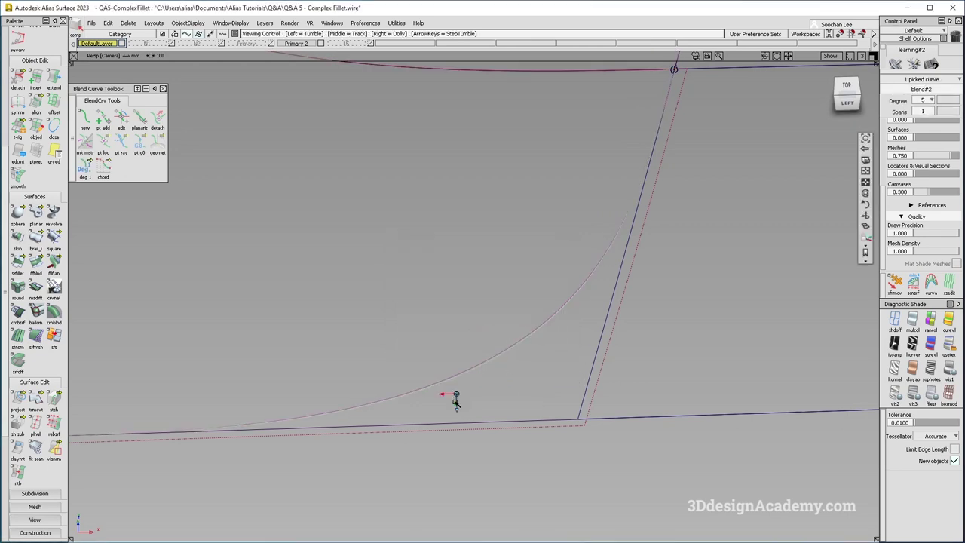
# Measure the curve-to-curve deviation between the outer blend curve and the curve projected on the rail surface
pyautogui.keyDown('alt'); pyautogui.keyDown('shift'); pyautogui.moveTo(452, 448); pyautogui.dragTo(457, 405, button='right'); pyautogui.keyUp('shift'); pyautogui.keyUp('alt')
pyautogui.scroll(-5, 23, 332)
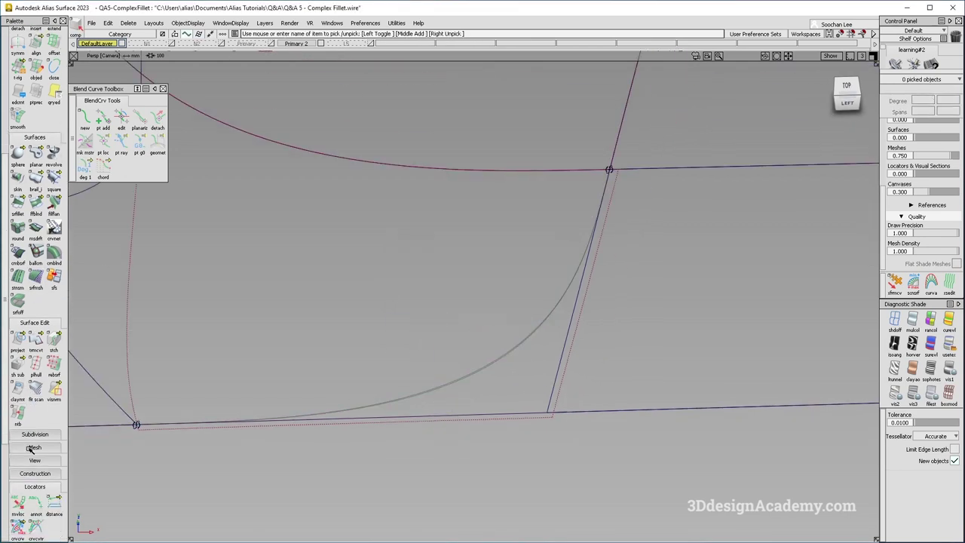
pyautogui.click(18, 460)
pyautogui.click(506, 353)
pyautogui.click(520, 356)
pyautogui.click(494, 363)
pyautogui.click(507, 377)
pyautogui.keyDown('alt'); pyautogui.keyDown('shift'); pyautogui.moveTo(420, 397); pyautogui.dragTo(430, 377); pyautogui.keyUp('shift'); pyautogui.keyUp('alt')
pyautogui.keyDown('alt'); pyautogui.keyDown('shift'); pyautogui.moveTo(430, 377); pyautogui.dragTo(457, 332, button='middle'); pyautogui.keyUp('shift'); pyautogui.keyUp('alt')
pyautogui.keyDown('alt'); pyautogui.keyDown('shift'); pyautogui.moveTo(457, 331); pyautogui.dragTo(407, 332, button='right'); pyautogui.keyUp('shift'); pyautogui.keyUp('alt')
pyautogui.keyDown('alt'); pyautogui.keyDown('shift'); pyautogui.moveTo(407, 332); pyautogui.dragTo(370, 331); pyautogui.keyUp('shift'); pyautogui.keyUp('alt')
pyautogui.keyDown('alt'); pyautogui.keyDown('shift'); pyautogui.moveTo(318, 388); pyautogui.dragTo(334, 412, button='right'); pyautogui.keyUp('shift'); pyautogui.keyUp('alt')
# Pick the outer blend curve and open its lower end point for blend curve editing
pyautogui.keyDown('ctrl'); pyautogui.keyDown('shift'); pyautogui.moveTo(421, 345); pyautogui.dragTo(522, 420); pyautogui.keyUp('shift'); pyautogui.keyUp('ctrl')
pyautogui.click(493, 343)
pyautogui.keyDown('alt'); pyautogui.keyDown('shift'); pyautogui.moveTo(493, 344); pyautogui.dragTo(475, 335, button='right'); pyautogui.keyUp('shift'); pyautogui.keyUp('alt')
pyautogui.keyDown('alt'); pyautogui.keyDown('shift'); pyautogui.moveTo(475, 336); pyautogui.dragTo(488, 324); pyautogui.keyUp('shift'); pyautogui.keyUp('alt')
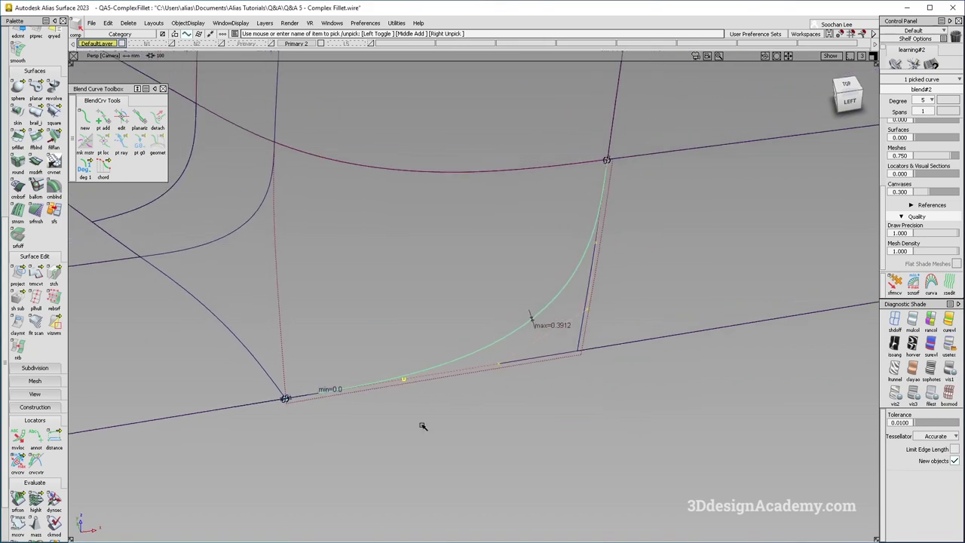
pyautogui.keyDown('ctrl'); pyautogui.keyDown('shift'); pyautogui.moveTo(395, 407); pyautogui.dragTo(394, 340); pyautogui.keyUp('shift'); pyautogui.keyUp('ctrl')
pyautogui.click(103, 118)
pyautogui.click(124, 119)
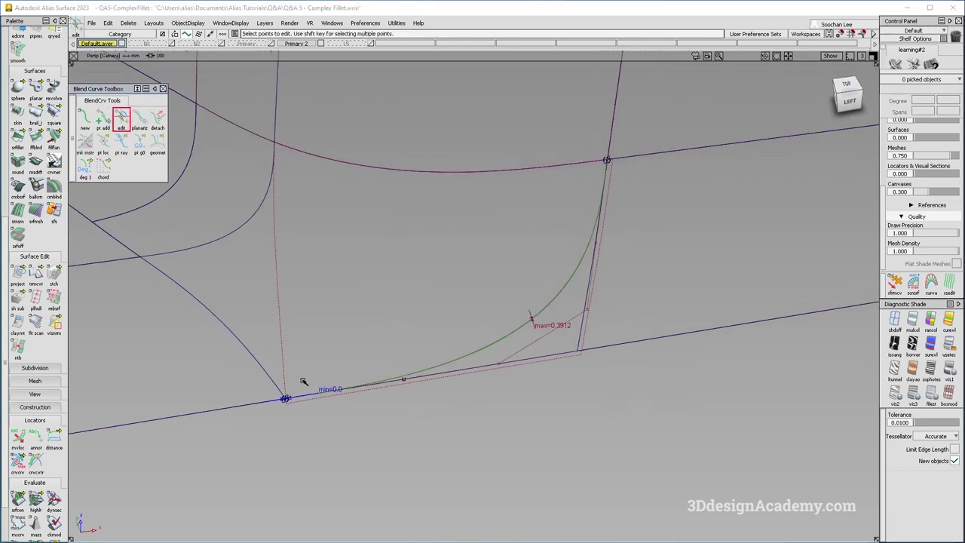
pyautogui.click(286, 399)
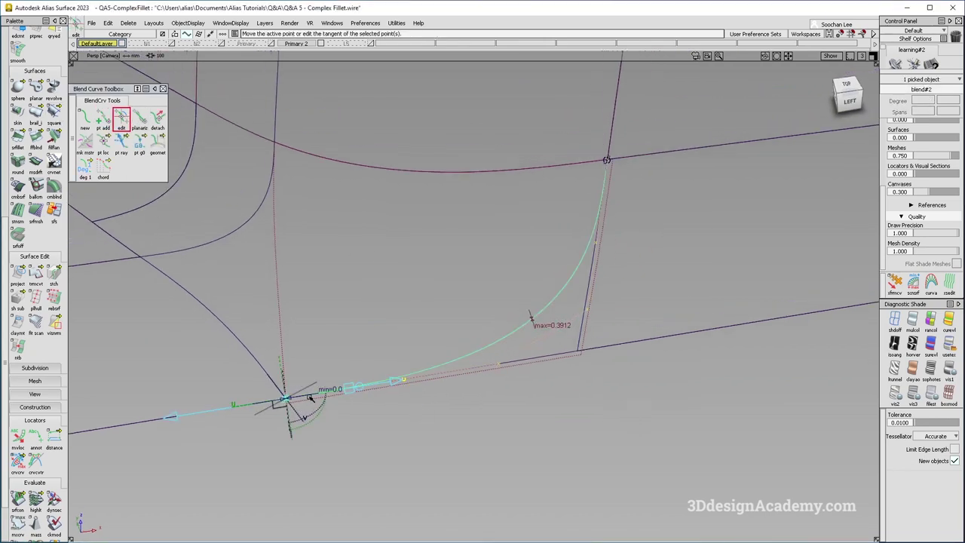
pyautogui.click(363, 418)
# Align the lower end of the blend curve to surface#28 with G2 continuity and U/V alignment
pyautogui.scroll(6, 34, 110)
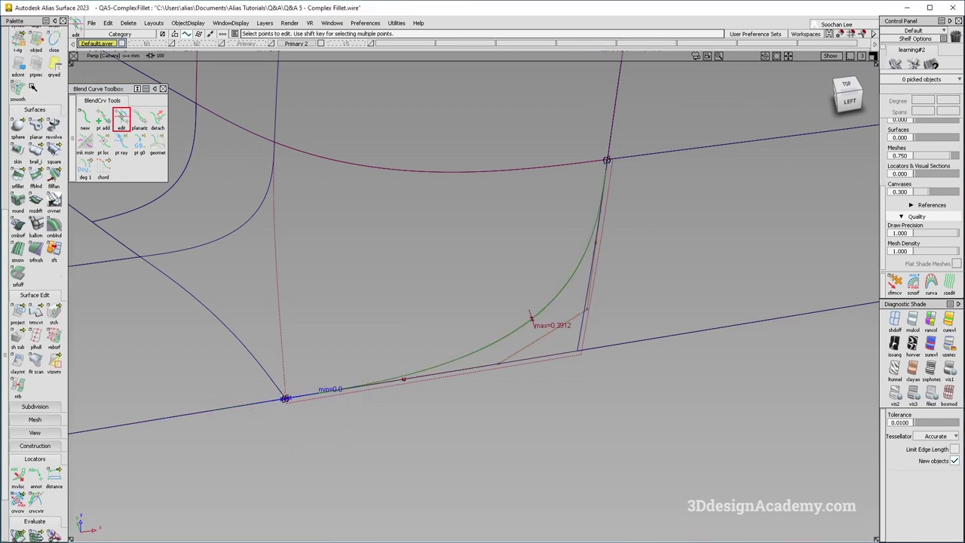
pyautogui.click(40, 116)
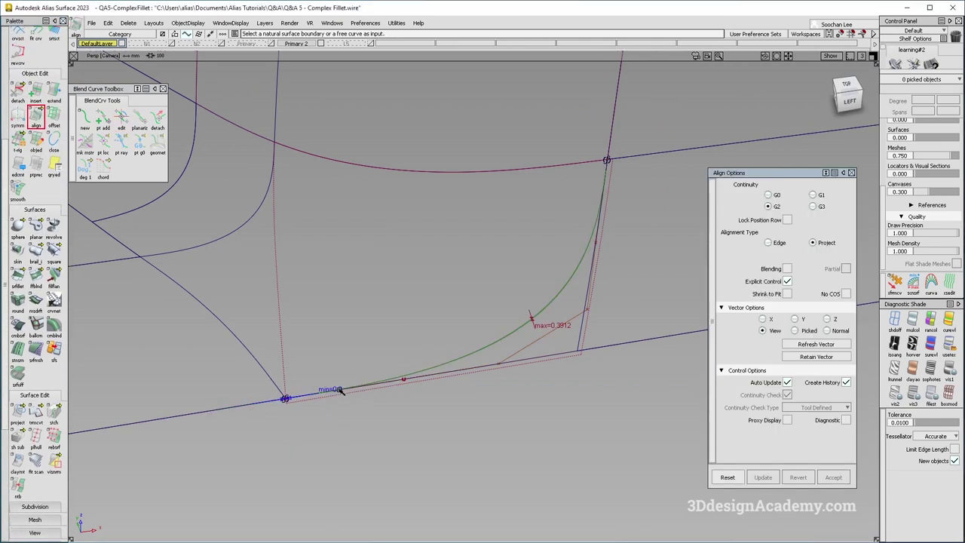
pyautogui.click(341, 390)
pyautogui.click(434, 332)
pyautogui.click(278, 401)
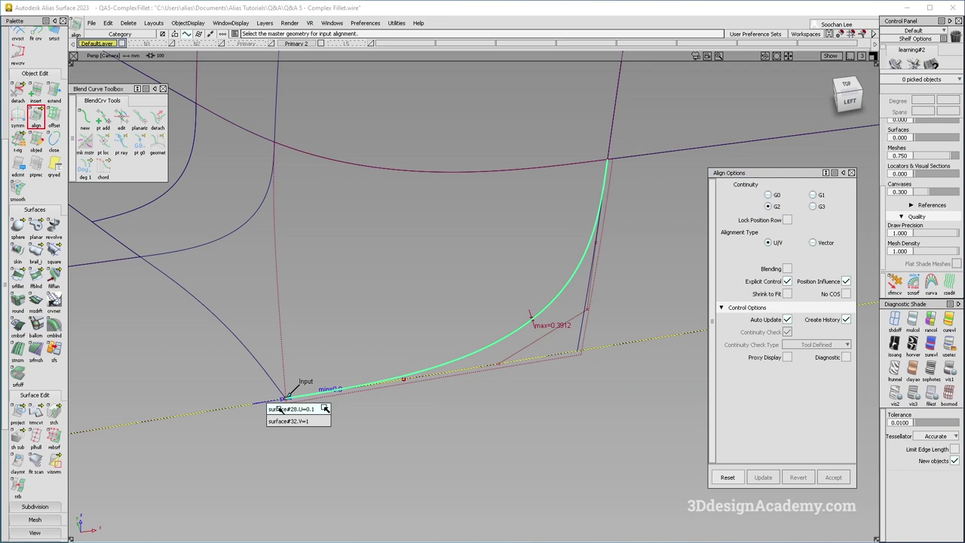
pyautogui.click(281, 408)
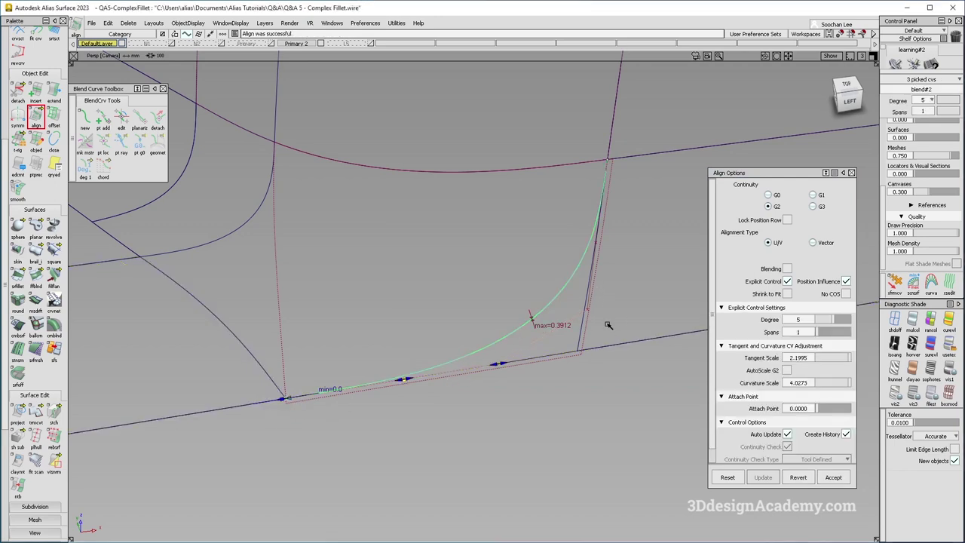
# Align the upper end of the blend curve to the adjoining surface edge with G2 continuity
pyautogui.click(612, 341)
pyautogui.click(600, 198)
pyautogui.click(608, 202)
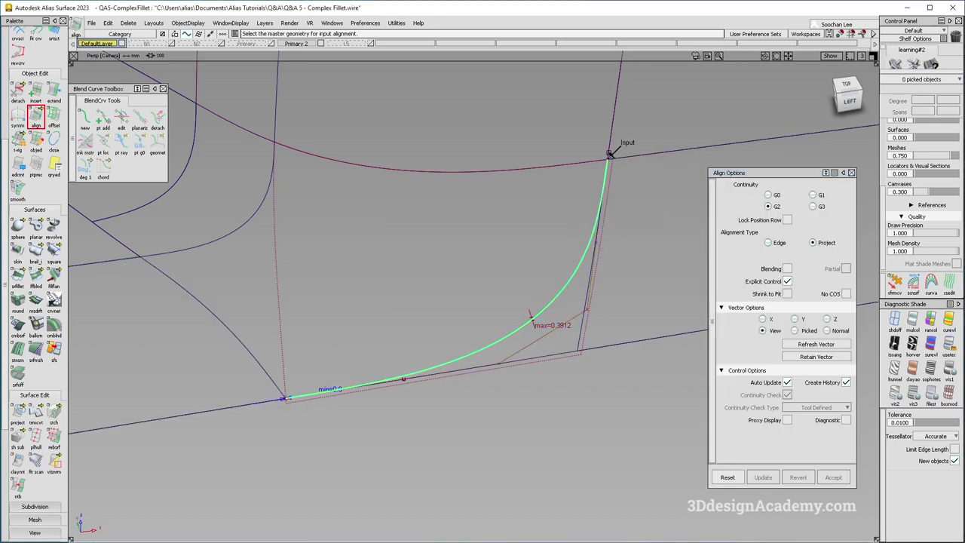
pyautogui.click(609, 156)
pyautogui.click(619, 169)
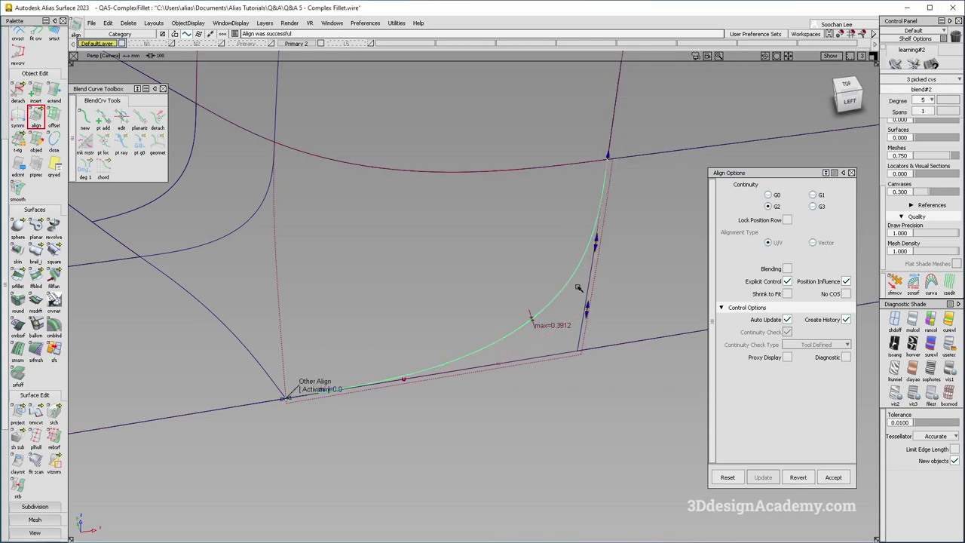
# Enable AutoScale G2 at both ends of the blend curve and set the lower end's tangent scale to about 2.34
pyautogui.keyDown('alt'); pyautogui.keyDown('shift'); pyautogui.moveTo(713, 273); pyautogui.dragTo(768, 317); pyautogui.keyUp('shift'); pyautogui.keyUp('alt')
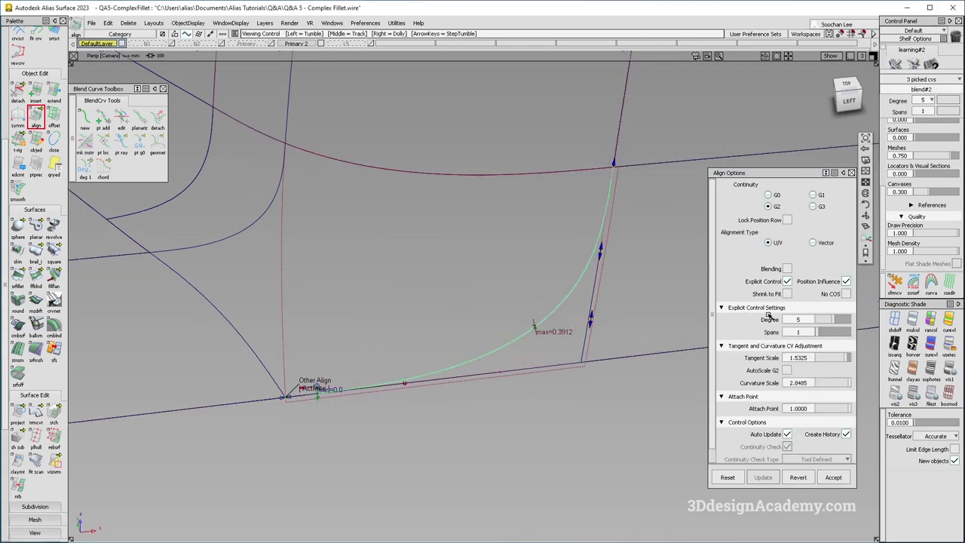
pyautogui.click(788, 371)
pyautogui.click(312, 394)
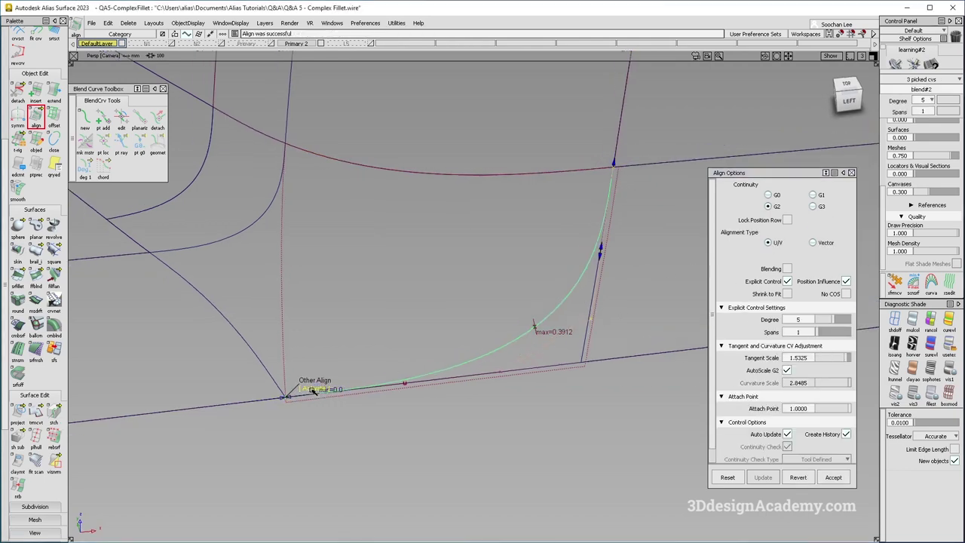
pyautogui.click(786, 370)
pyautogui.moveTo(420, 383); pyautogui.dragTo(415, 384)
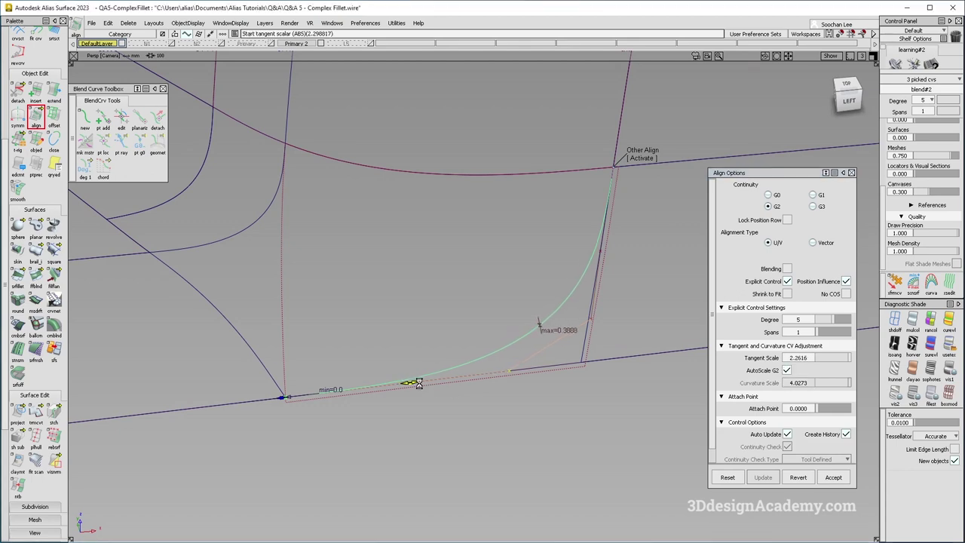
pyautogui.click(503, 394)
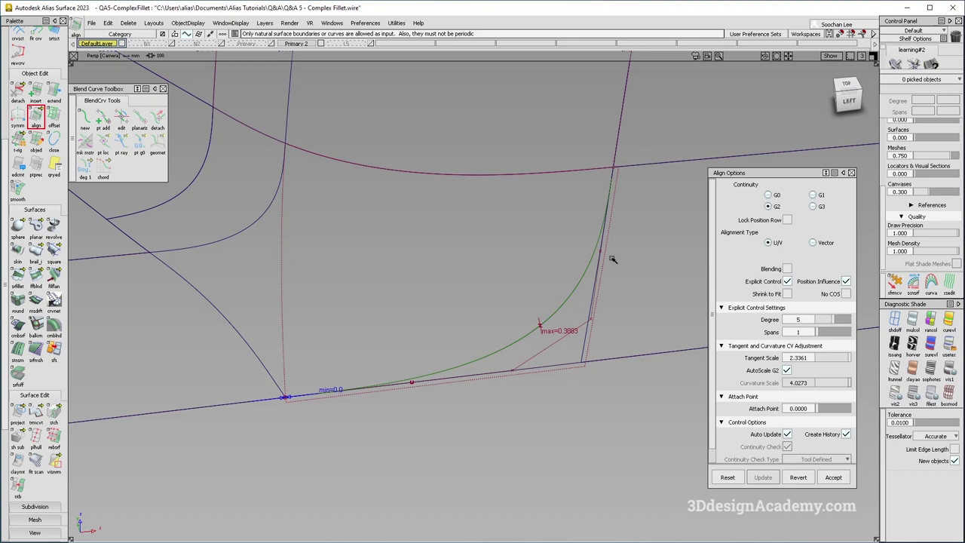
# Reduce the blend curve's upper-end tangent scale to about 1.15 and fine-tune the lower end's tangent handle
pyautogui.keyDown('ctrl'); pyautogui.keyDown('shift'); pyautogui.moveTo(612, 260); pyautogui.dragTo(579, 280); pyautogui.keyUp('shift'); pyautogui.keyUp('ctrl')
pyautogui.click(579, 281)
pyautogui.click(586, 287)
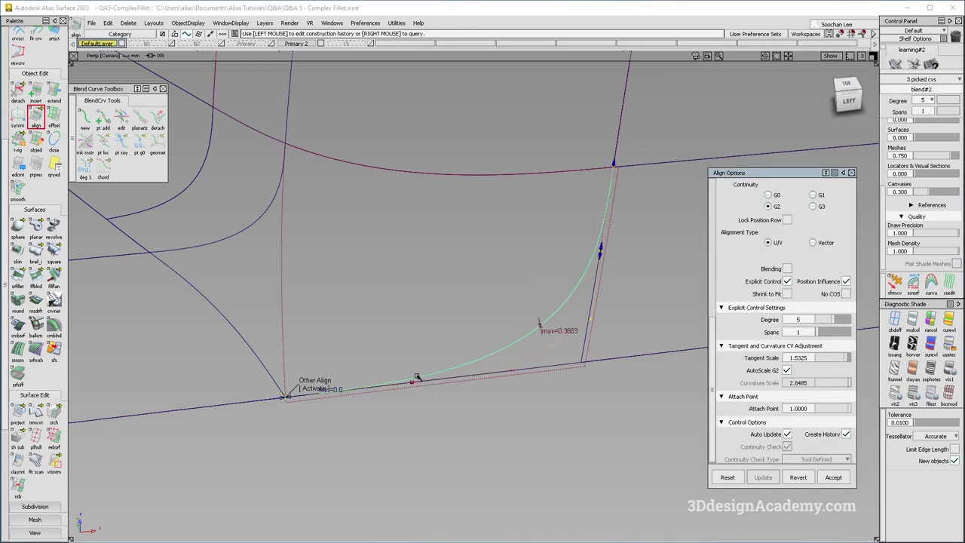
pyautogui.moveTo(601, 251); pyautogui.dragTo(601, 251)
pyautogui.moveTo(603, 249); pyautogui.dragTo(604, 246)
pyautogui.click(626, 260)
pyautogui.hotkey('ctrl', 'q')
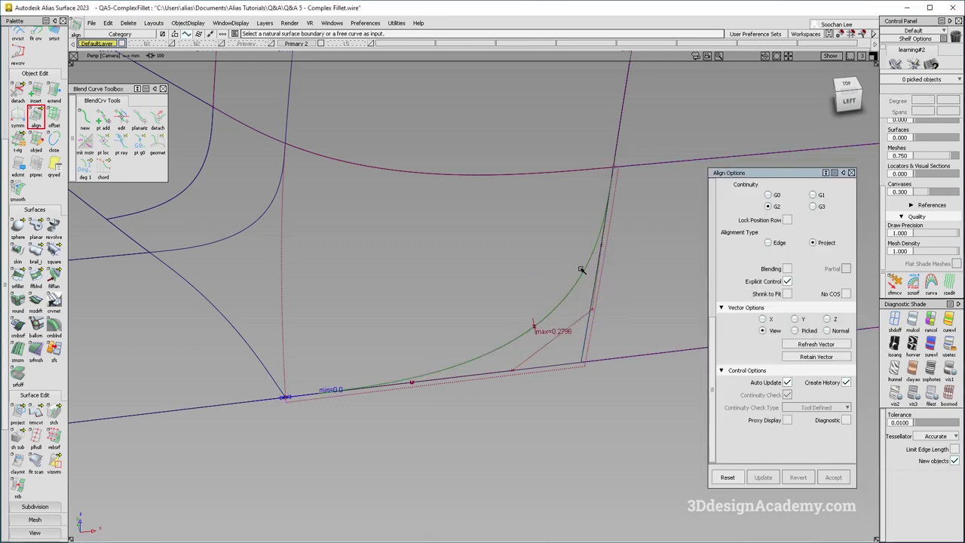
pyautogui.click(583, 270)
pyautogui.click(592, 275)
pyautogui.moveTo(603, 242); pyautogui.dragTo(604, 228)
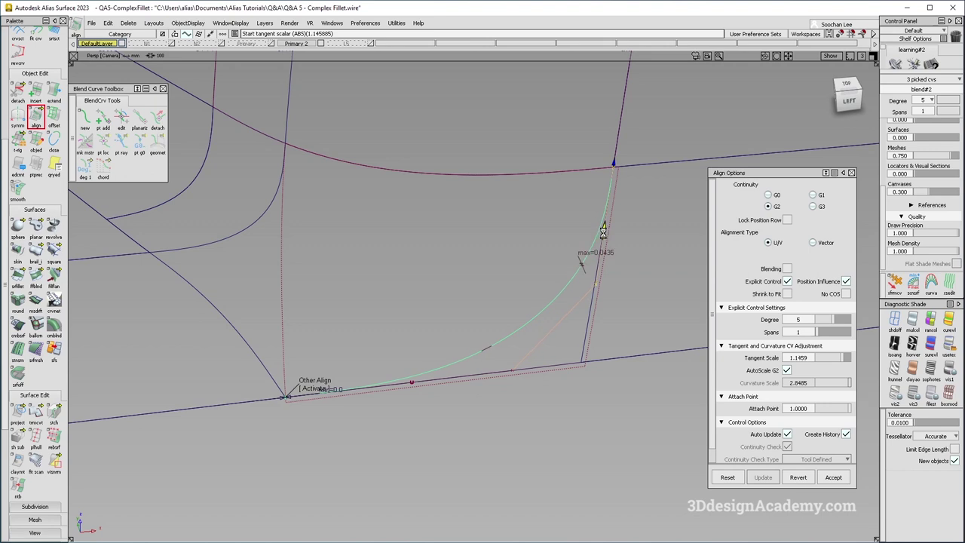
pyautogui.click(324, 388)
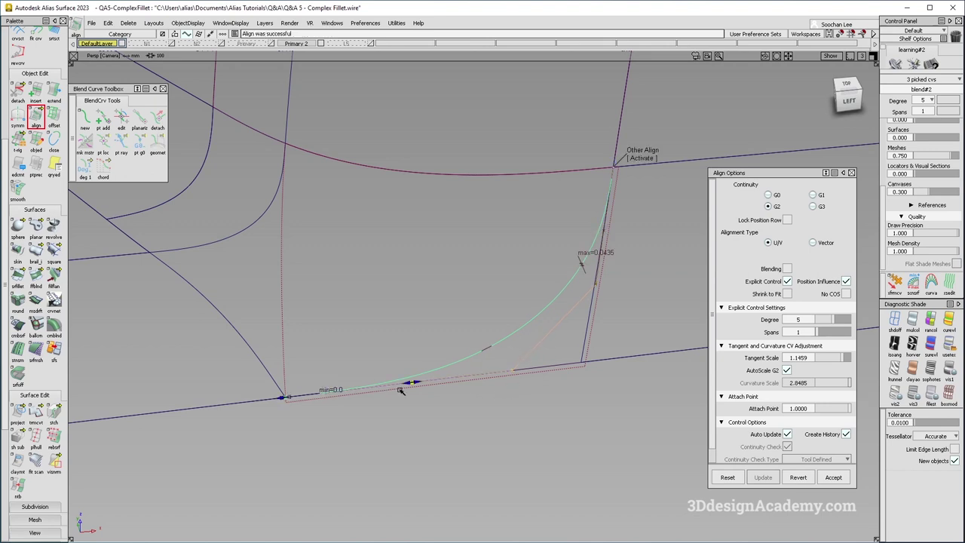
pyautogui.moveTo(422, 383); pyautogui.dragTo(423, 384)
# Build a square surface from boundaries surface#32, square#11, extend and blend#2, with G2 curvature on the first three and the fourth free
pyautogui.keyDown('alt'); pyautogui.keyDown('shift'); pyautogui.moveTo(522, 339); pyautogui.dragTo(443, 330); pyautogui.keyUp('shift'); pyautogui.keyUp('alt')
pyautogui.click(53, 253)
pyautogui.click(214, 252)
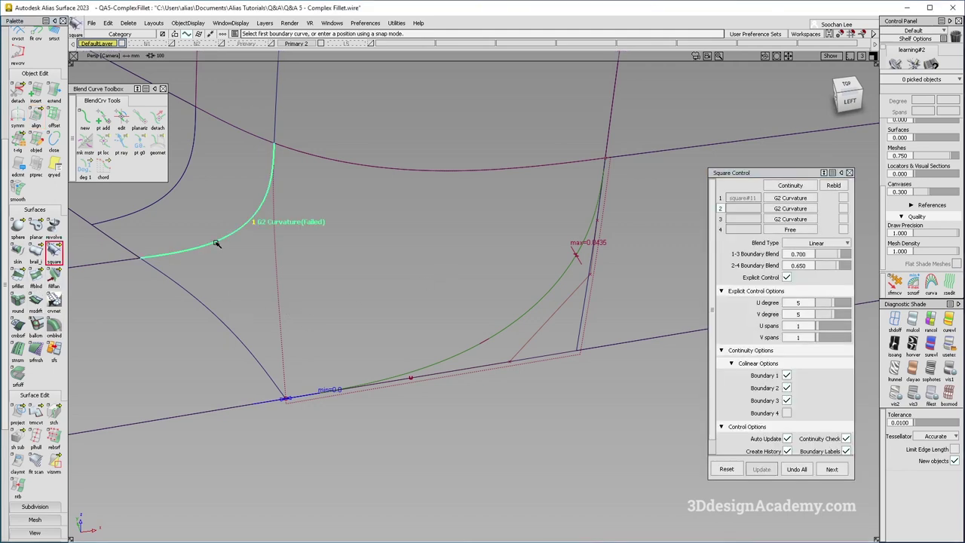
pyautogui.click(231, 334)
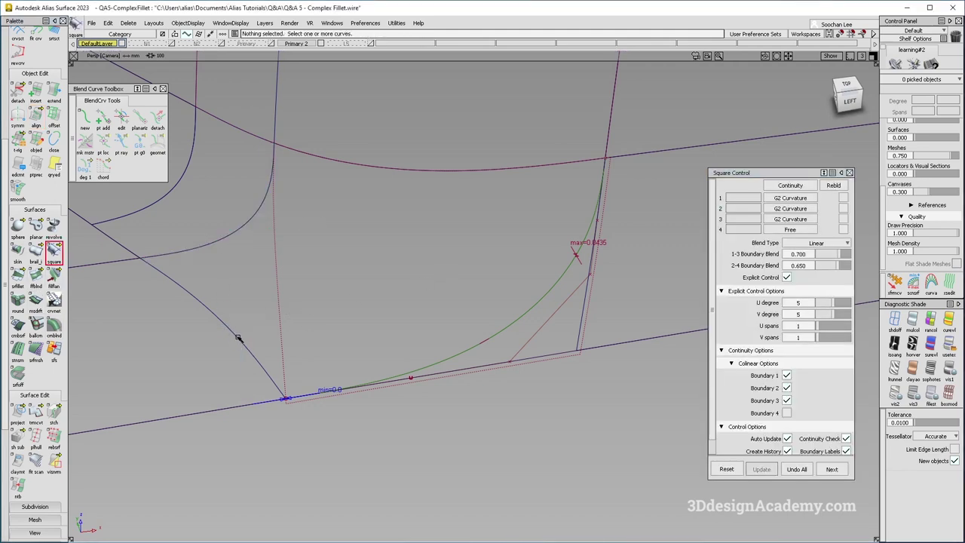
pyautogui.click(426, 171)
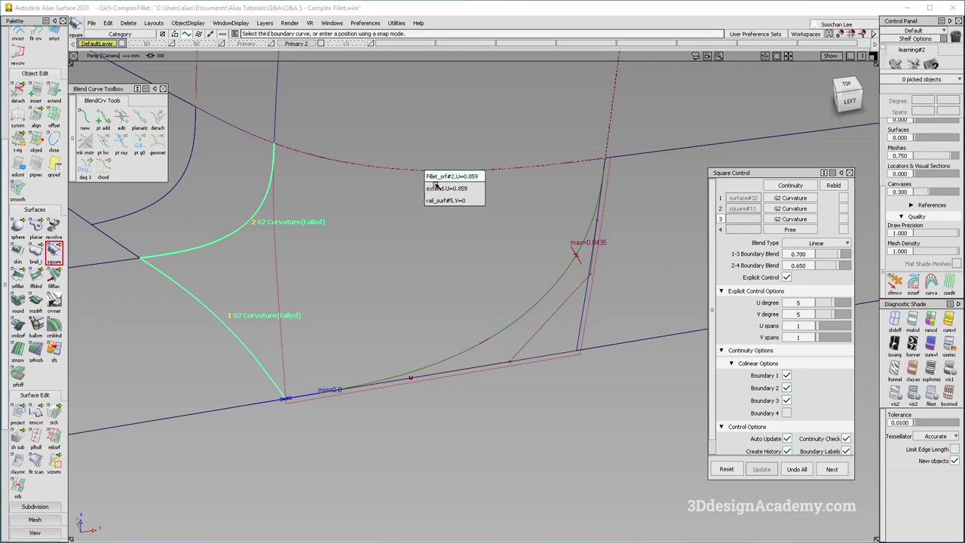
pyautogui.click(435, 187)
pyautogui.click(544, 299)
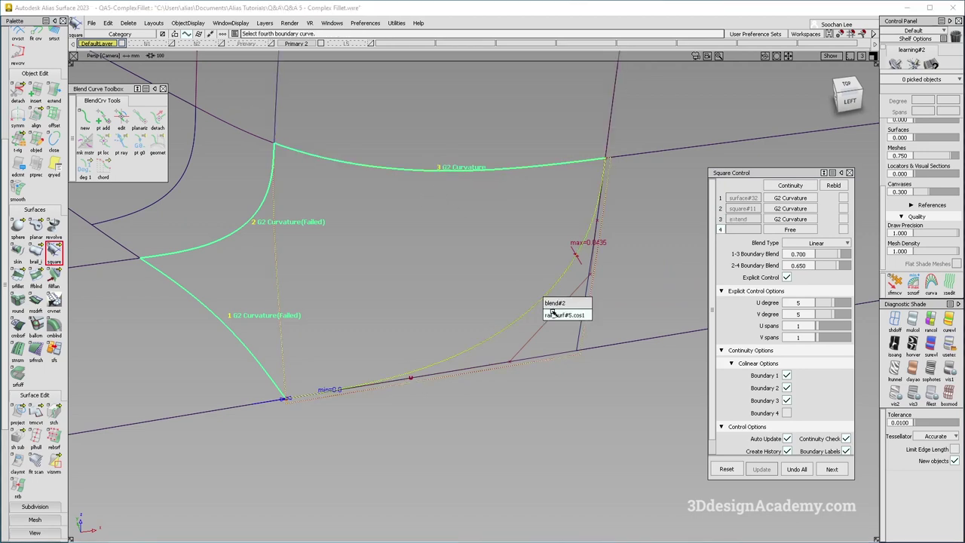
pyautogui.click(553, 304)
# Set the square surface's 1-3 boundary blend to 0.500 and its 2-4 boundary blend to 0.600
pyautogui.keyDown('alt'); pyautogui.keyDown('shift'); pyautogui.moveTo(435, 297); pyautogui.dragTo(478, 236); pyautogui.keyUp('shift'); pyautogui.keyUp('alt')
pyautogui.moveTo(838, 255); pyautogui.dragTo(833, 266)
pyautogui.keyDown('alt'); pyautogui.keyDown('shift'); pyautogui.moveTo(543, 274); pyautogui.dragTo(483, 242); pyautogui.keyUp('shift'); pyautogui.keyUp('alt')
pyautogui.moveTo(491, 318)
pyautogui.keyDown('alt'); pyautogui.keyDown('shift'); pyautogui.mouseDown()
pyautogui.moveTo(338, 276)
pyautogui.moveTo(382, 340)
pyautogui.moveTo(368, 314)
pyautogui.moveTo(498, 307)
pyautogui.mouseUp(); pyautogui.keyUp('shift'); pyautogui.keyUp('alt')
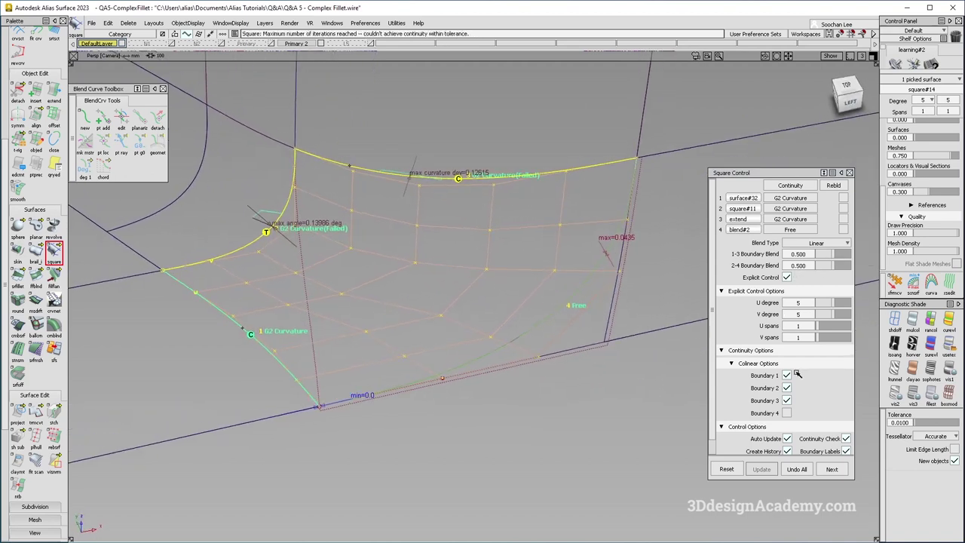
pyautogui.click(835, 257)
pyautogui.moveTo(837, 256); pyautogui.dragTo(840, 256)
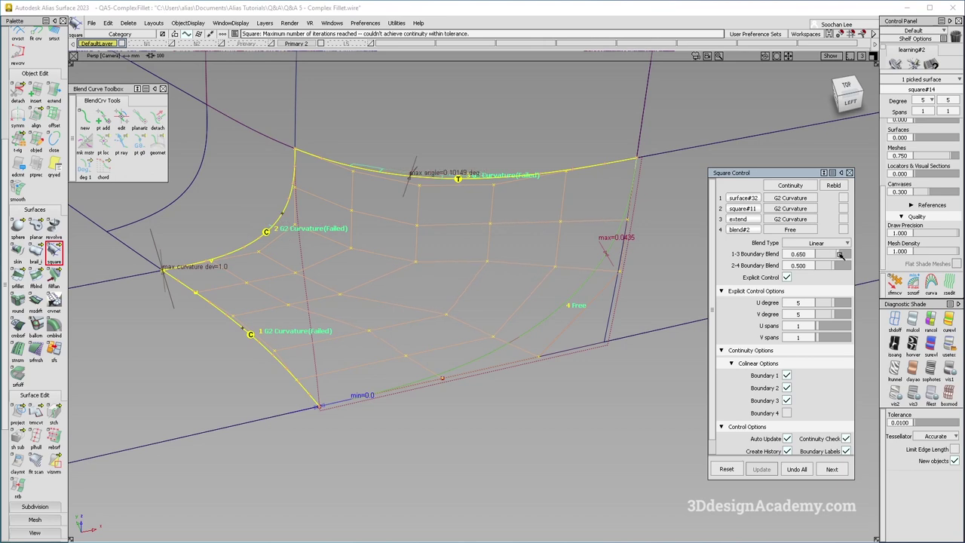
pyautogui.moveTo(837, 256); pyautogui.dragTo(834, 257)
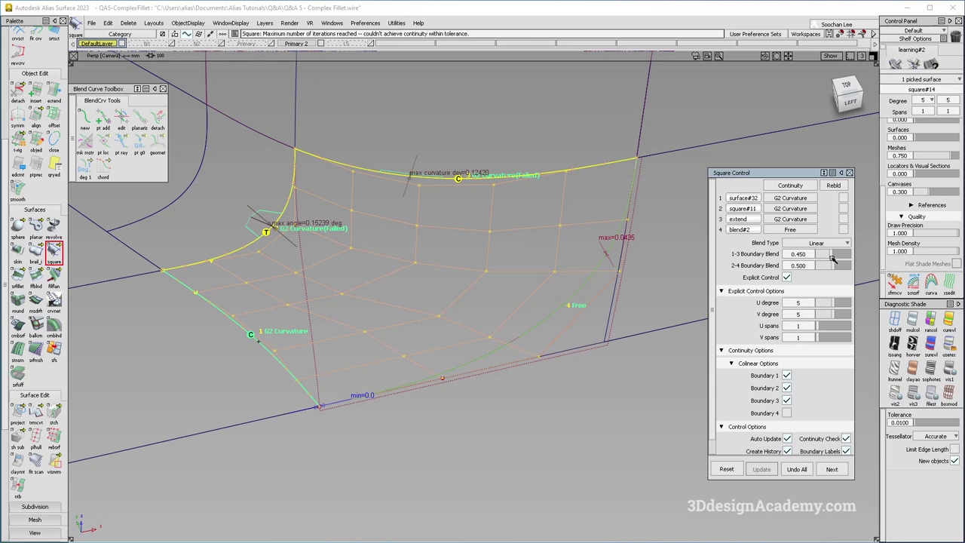
pyautogui.moveTo(830, 259); pyautogui.dragTo(836, 267)
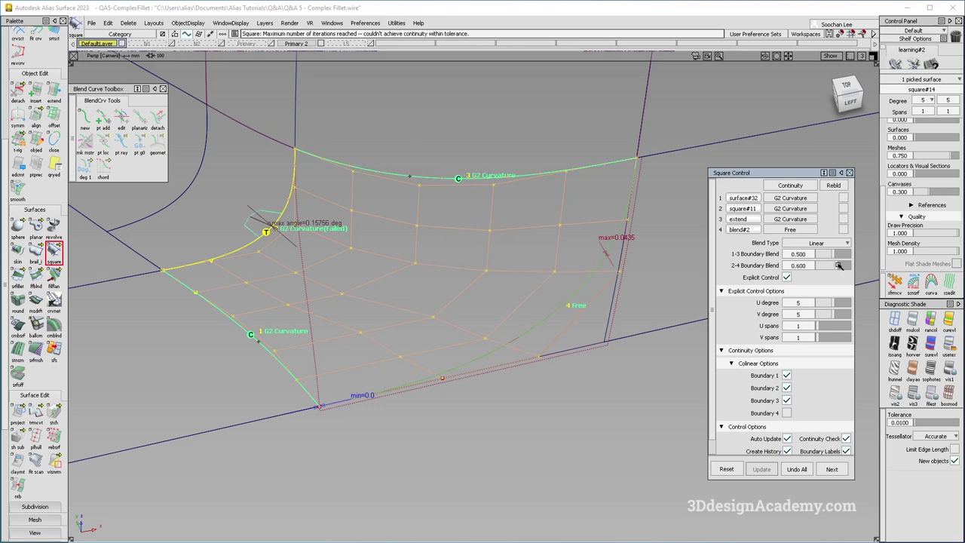
# Delete the construction history of the square surface
pyautogui.keyDown('alt'); pyautogui.keyDown('shift'); pyautogui.moveTo(490, 243); pyautogui.dragTo(388, 261); pyautogui.keyUp('shift'); pyautogui.keyUp('alt')
pyautogui.keyDown('alt'); pyautogui.keyDown('shift'); pyautogui.moveTo(370, 243); pyautogui.dragTo(409, 259, button='middle'); pyautogui.keyUp('shift'); pyautogui.keyUp('alt')
pyautogui.keyDown('ctrl'); pyautogui.keyDown('shift'); pyautogui.moveTo(394, 306); pyautogui.dragTo(391, 214); pyautogui.keyUp('shift'); pyautogui.keyUp('ctrl')
pyautogui.moveTo(401, 228); pyautogui.dragTo(359, 286)
pyautogui.keyDown('alt'); pyautogui.keyDown('shift'); pyautogui.moveTo(358, 280); pyautogui.dragTo(295, 246); pyautogui.keyUp('shift'); pyautogui.keyUp('alt')
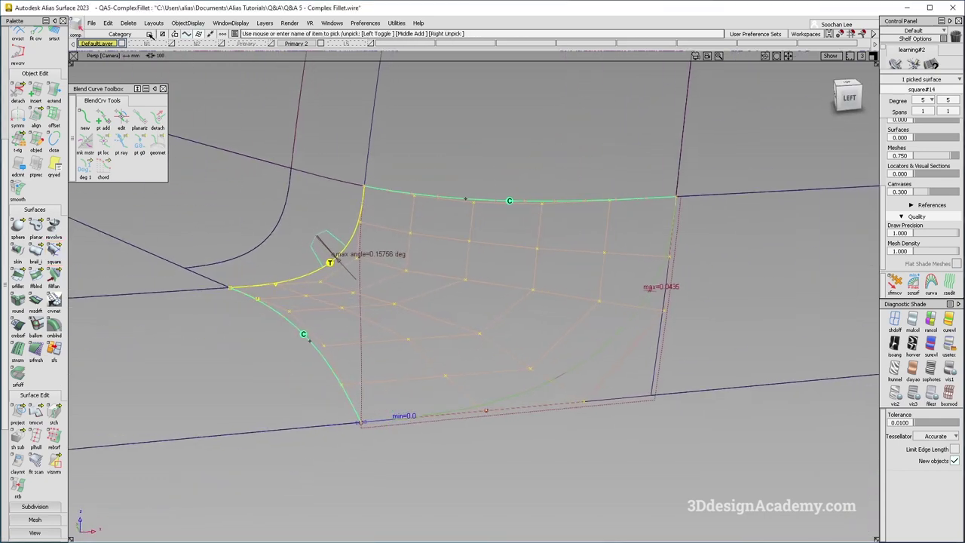
pyautogui.click(137, 26)
pyautogui.click(134, 47)
# Pick the two middle CVs in the row nearest the curved inner boundary's failing area and move them along the surface normal
pyautogui.keyDown('ctrl'); pyautogui.keyDown('shift'); pyautogui.moveTo(392, 276); pyautogui.dragTo(391, 237); pyautogui.keyUp('shift'); pyautogui.keyUp('ctrl')
pyautogui.keyDown('ctrl'); pyautogui.keyDown('shift'); pyautogui.moveTo(374, 280); pyautogui.dragTo(411, 275); pyautogui.keyUp('shift'); pyautogui.keyUp('ctrl')
pyautogui.click(411, 275)
pyautogui.click(351, 295)
pyautogui.click(900, 276)
pyautogui.hotkey('alt', 'shift')
pyautogui.moveTo(446, 300); pyautogui.dragTo(413, 291)
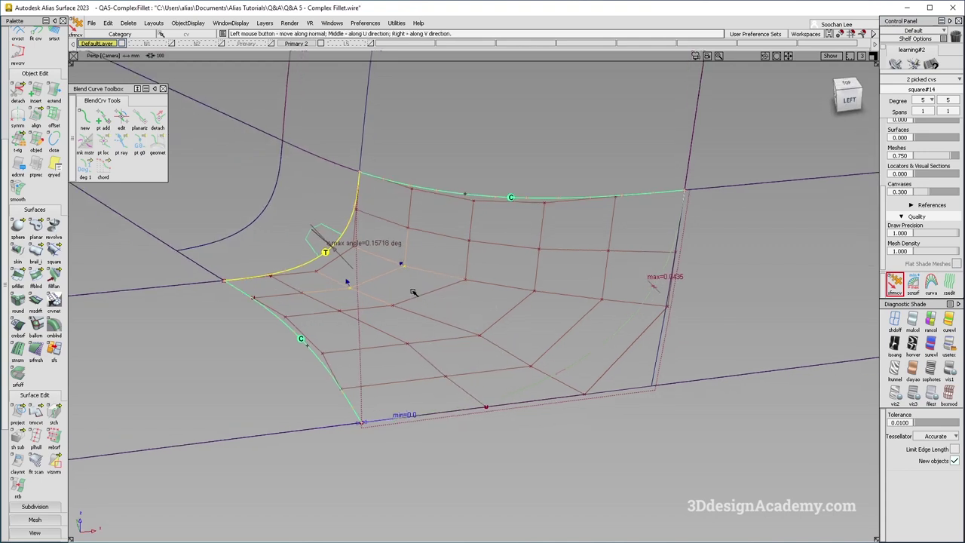
pyautogui.moveTo(385, 294); pyautogui.dragTo(551, 298)
pyautogui.moveTo(629, 291); pyautogui.dragTo(690, 284)
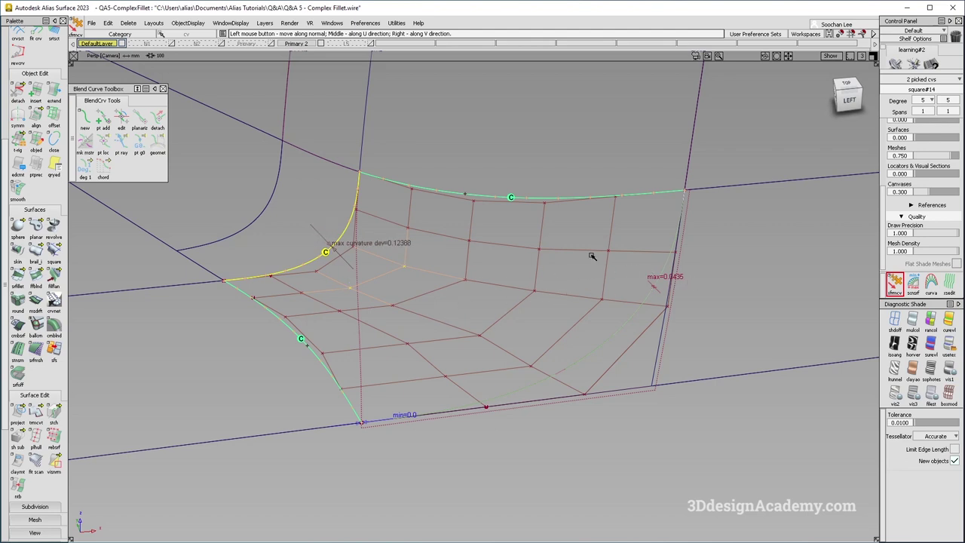
# Move the next two middle CVs outward from the inner boundary along the surface normal, and clear the selection
pyautogui.keyDown('ctrl'); pyautogui.click(392, 305); pyautogui.keyUp('ctrl')
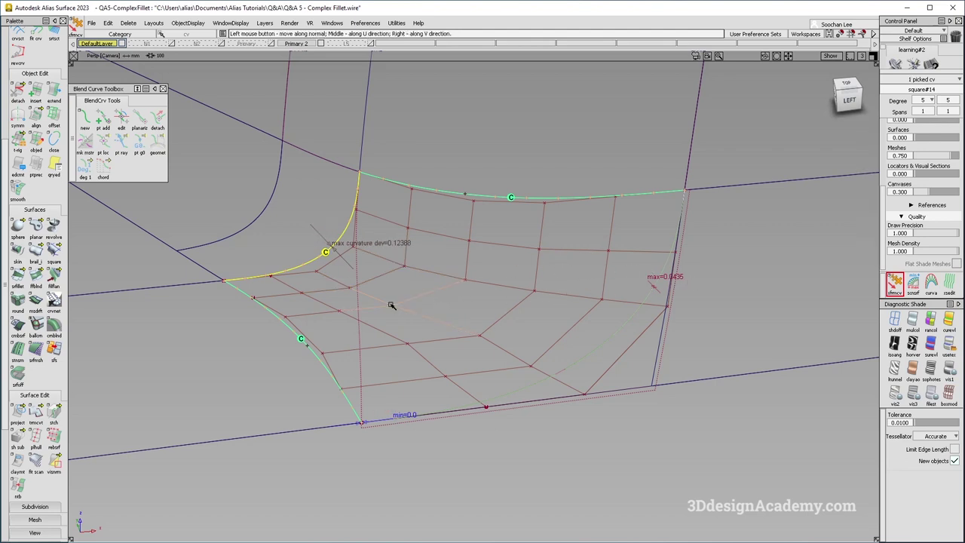
pyautogui.keyDown('shift'); pyautogui.click(465, 280); pyautogui.keyUp('shift')
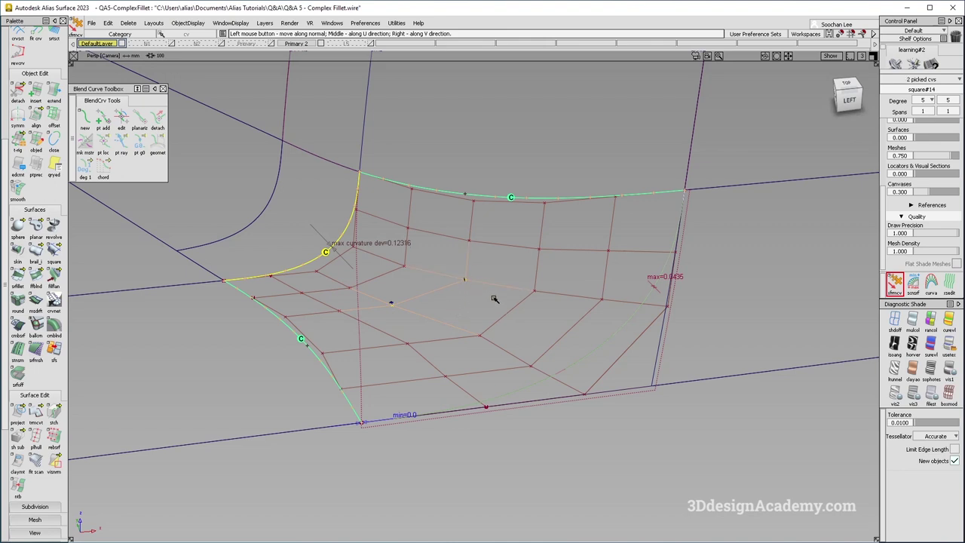
pyautogui.moveTo(704, 268); pyautogui.dragTo(549, 307)
pyautogui.moveTo(754, 281); pyautogui.dragTo(809, 273)
pyautogui.moveTo(461, 306)
pyautogui.mouseDown()
pyautogui.moveTo(655, 282)
pyautogui.moveTo(530, 352)
pyautogui.mouseUp()
pyautogui.keyDown('ctrl'); pyautogui.keyDown('shift'); pyautogui.moveTo(521, 309); pyautogui.dragTo(547, 287); pyautogui.keyUp('shift'); pyautogui.keyUp('ctrl')
pyautogui.click(562, 279)
pyautogui.keyDown('ctrl'); pyautogui.keyDown('shift'); pyautogui.moveTo(549, 291); pyautogui.dragTo(564, 327, button='right'); pyautogui.keyUp('shift'); pyautogui.keyUp('ctrl')
pyautogui.keyDown('ctrl'); pyautogui.keyDown('shift'); pyautogui.moveTo(570, 325); pyautogui.dragTo(553, 313); pyautogui.keyUp('shift'); pyautogui.keyUp('ctrl')
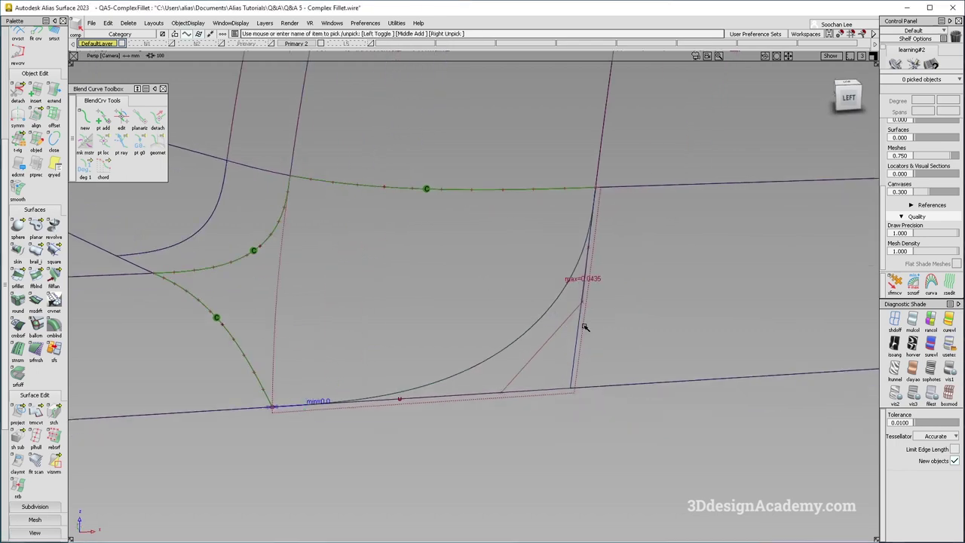
# Delete the outer blend curve together with its deviation locator
pyautogui.keyDown('ctrl'); pyautogui.keyDown('shift'); pyautogui.moveTo(499, 257); pyautogui.dragTo(539, 290); pyautogui.keyUp('shift'); pyautogui.keyUp('ctrl')
pyautogui.click(556, 300)
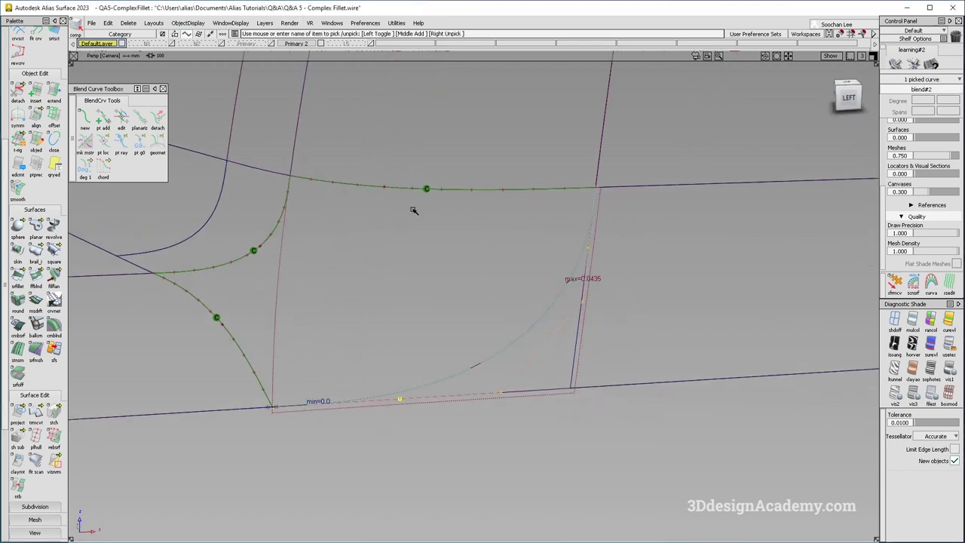
pyautogui.click(138, 26)
pyautogui.click(142, 49)
pyautogui.click(353, 44)
pyautogui.click(352, 52)
pyautogui.keyDown('alt'); pyautogui.keyDown('shift'); pyautogui.moveTo(522, 320); pyautogui.dragTo(520, 326); pyautogui.keyUp('shift'); pyautogui.keyUp('alt')
pyautogui.keyDown('ctrl'); pyautogui.keyDown('shift'); pyautogui.moveTo(513, 426); pyautogui.dragTo(494, 359); pyautogui.keyUp('shift'); pyautogui.keyUp('ctrl')
pyautogui.keyDown('ctrl'); pyautogui.keyDown('shift'); pyautogui.moveTo(360, 485); pyautogui.dragTo(309, 340); pyautogui.keyUp('shift'); pyautogui.keyUp('ctrl')
# Check the surface continuity along the square surface's outer edge against the rail surface
pyautogui.scroll(-5, 53, 509)
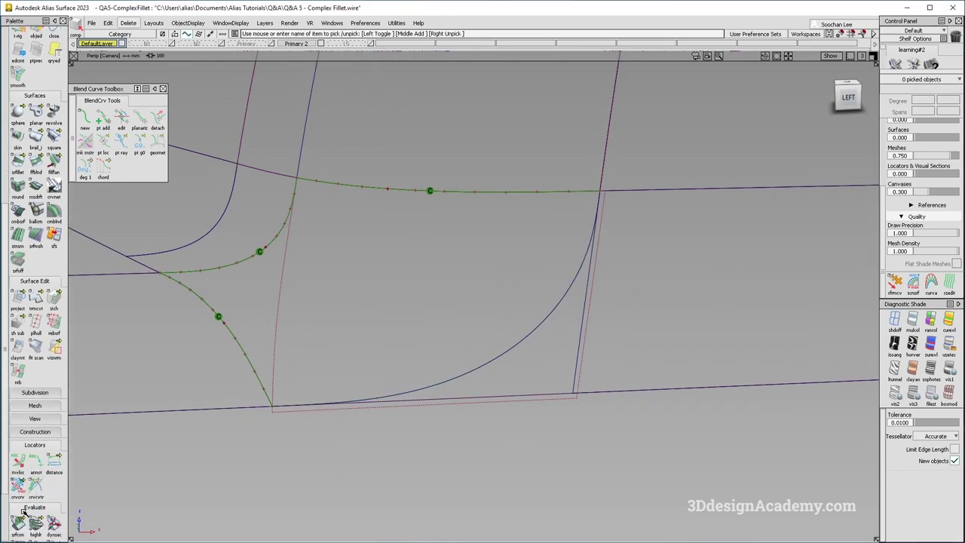
pyautogui.click(17, 523)
pyautogui.click(509, 352)
pyautogui.keyDown('alt'); pyautogui.keyDown('shift'); pyautogui.moveTo(546, 364); pyautogui.dragTo(531, 379); pyautogui.keyUp('shift'); pyautogui.keyUp('alt')
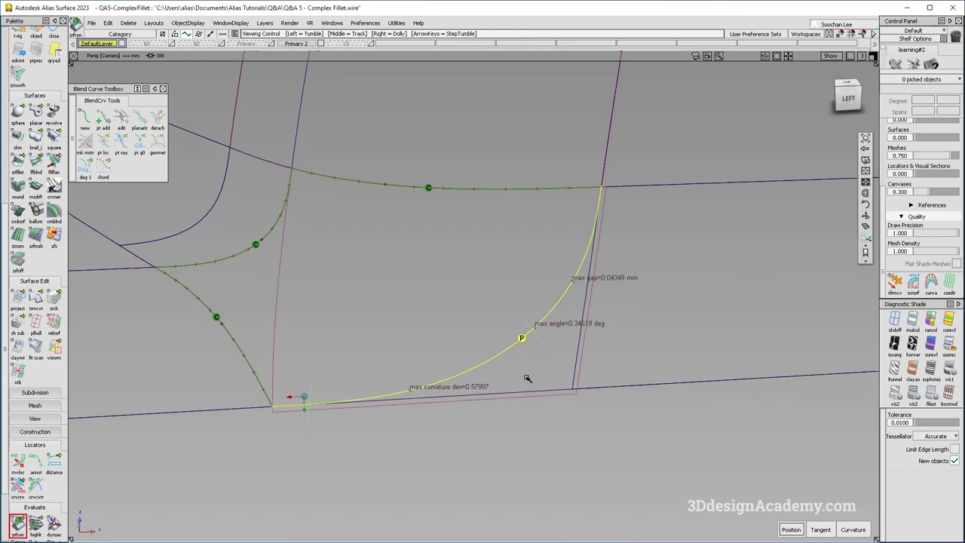
# Align the square surface's outer edge to the matching curve on the rail surface with G2 continuity and Edge alignment
pyautogui.scroll(4, 43, 113)
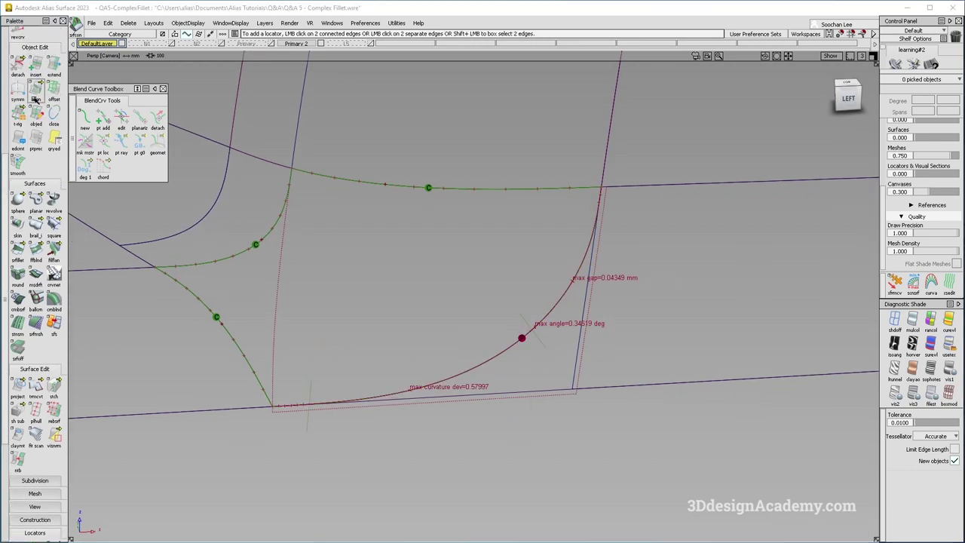
pyautogui.doubleClick(35, 91)
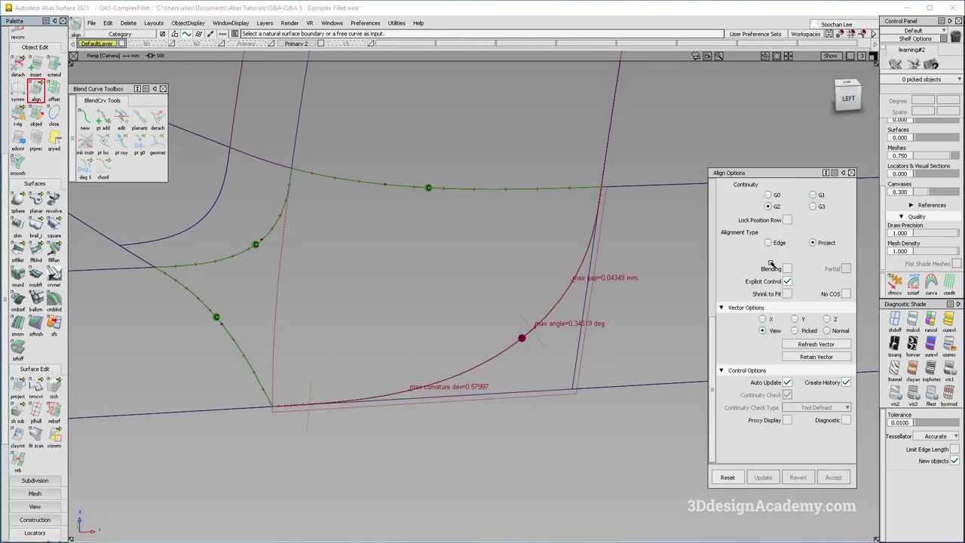
pyautogui.click(554, 310)
pyautogui.click(768, 244)
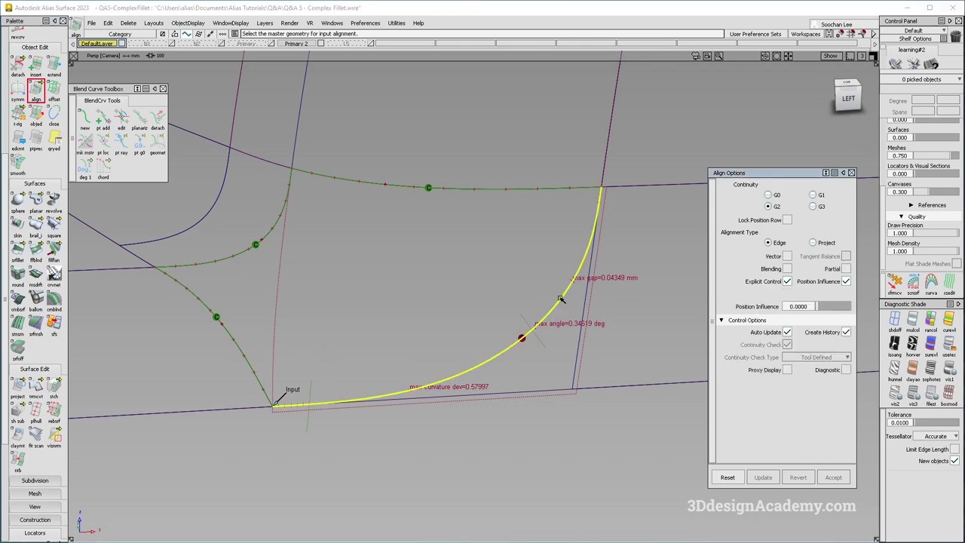
pyautogui.click(562, 296)
pyautogui.keyDown('alt'); pyautogui.keyDown('shift'); pyautogui.moveTo(526, 308); pyautogui.dragTo(531, 318); pyautogui.keyUp('shift'); pyautogui.keyUp('alt')
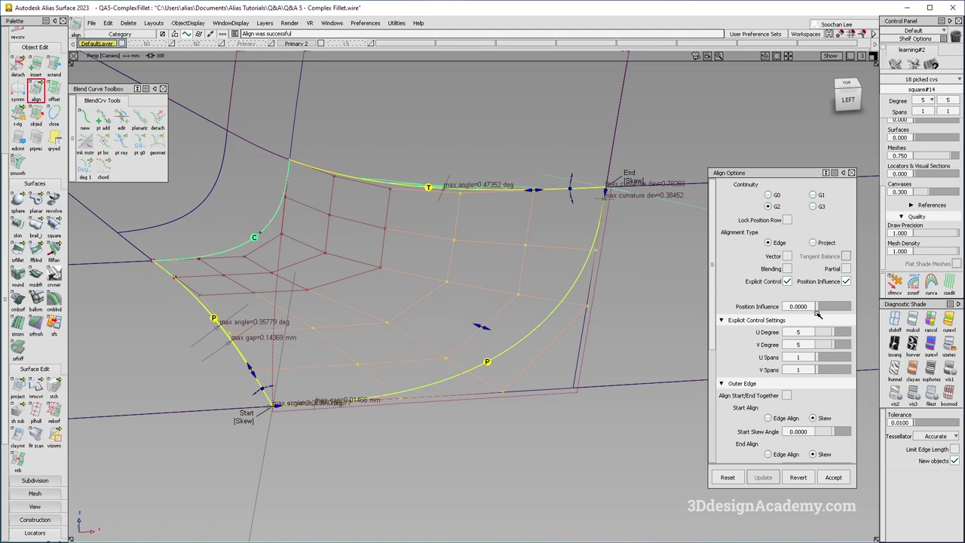
pyautogui.keyDown('alt'); pyautogui.keyDown('shift'); pyautogui.moveTo(567, 311); pyautogui.dragTo(552, 327); pyautogui.keyUp('shift'); pyautogui.keyUp('alt')
pyautogui.keyDown('alt'); pyautogui.keyDown('shift'); pyautogui.moveTo(265, 400); pyautogui.dragTo(302, 386, button='right'); pyautogui.keyUp('shift'); pyautogui.keyUp('alt')
pyautogui.keyDown('alt'); pyautogui.keyDown('shift'); pyautogui.moveTo(510, 368); pyautogui.dragTo(465, 383, button='middle'); pyautogui.keyUp('shift'); pyautogui.keyUp('alt')
# Raise the aligned surface's V degree to 7 and set its position influence to 1.0
pyautogui.click(841, 345)
pyautogui.click(841, 345)
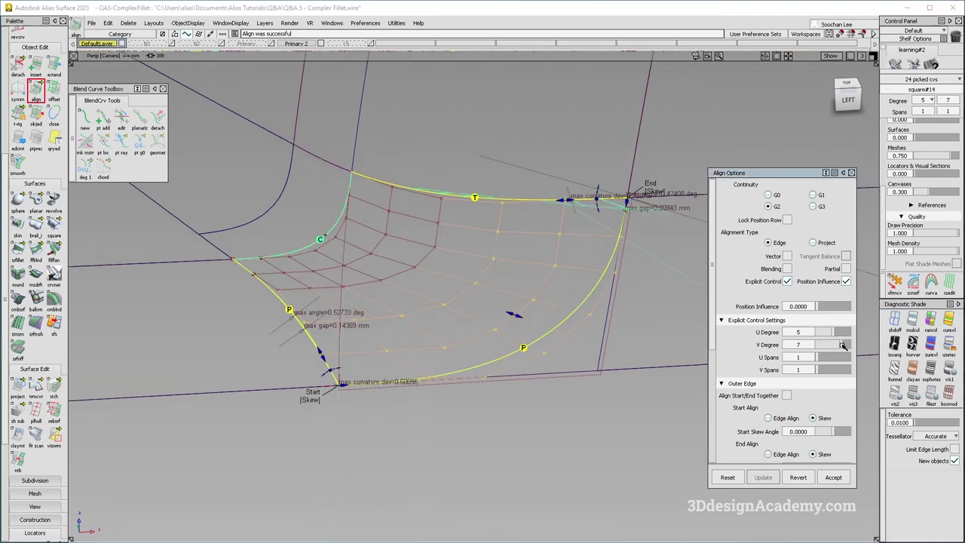
pyautogui.keyDown('alt'); pyautogui.keyDown('shift'); pyautogui.moveTo(516, 332); pyautogui.dragTo(588, 312); pyautogui.keyUp('shift'); pyautogui.keyUp('alt')
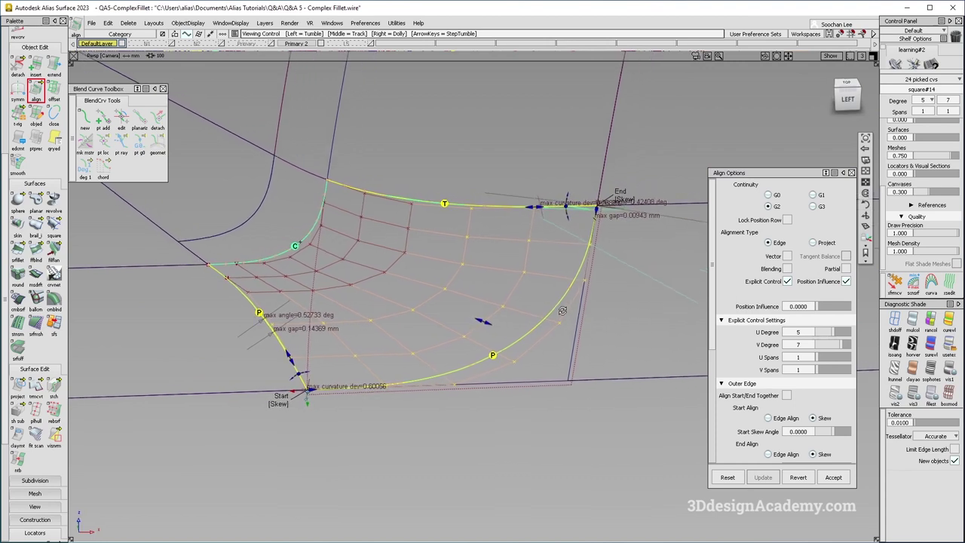
pyautogui.click(841, 307)
pyautogui.keyDown('alt'); pyautogui.keyDown('shift'); pyautogui.moveTo(561, 318); pyautogui.dragTo(563, 320); pyautogui.keyUp('shift'); pyautogui.keyUp('alt')
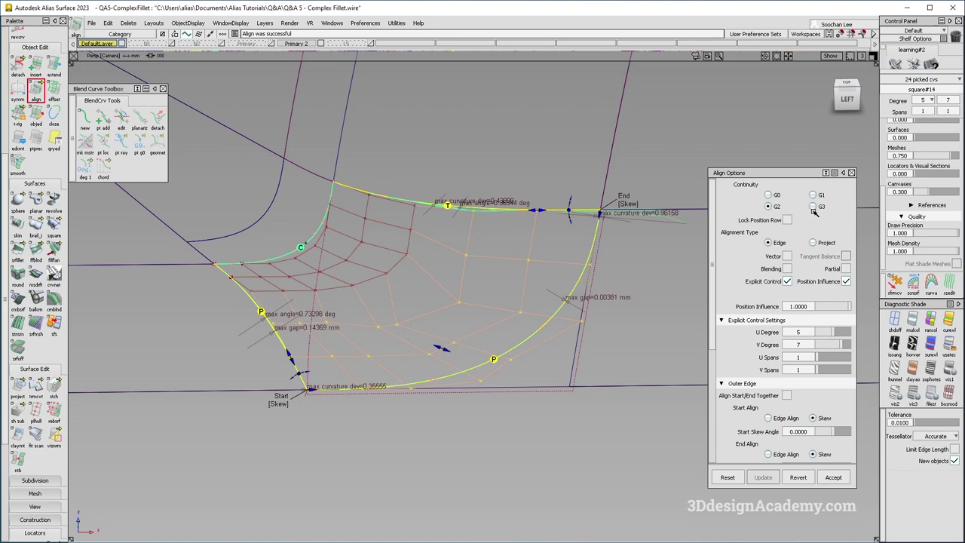
# Change the alignment type to Project and examine the result closely at the start corner
pyautogui.click(814, 242)
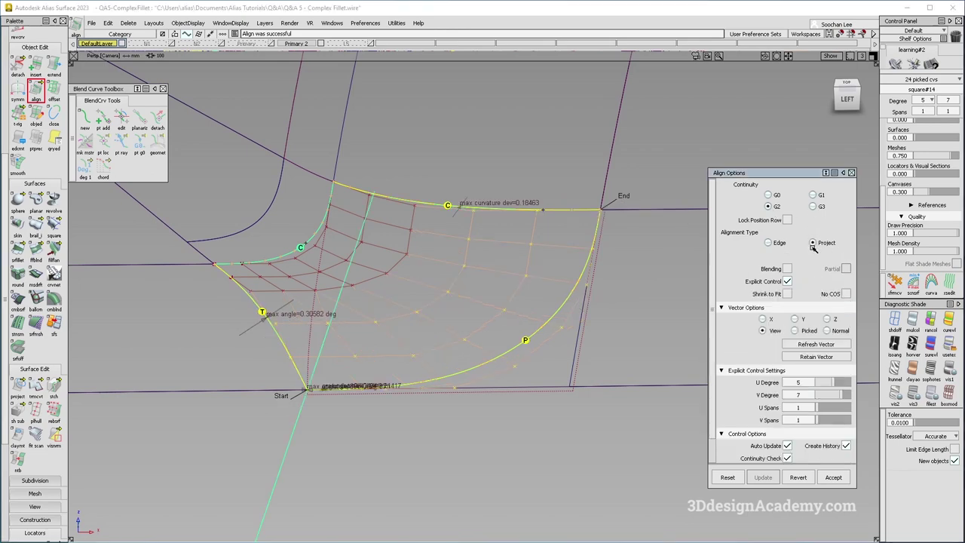
pyautogui.keyDown('alt'); pyautogui.keyDown('shift'); pyautogui.moveTo(465, 329); pyautogui.dragTo(462, 352); pyautogui.keyUp('shift'); pyautogui.keyUp('alt')
pyautogui.scroll(7, 321, 390)
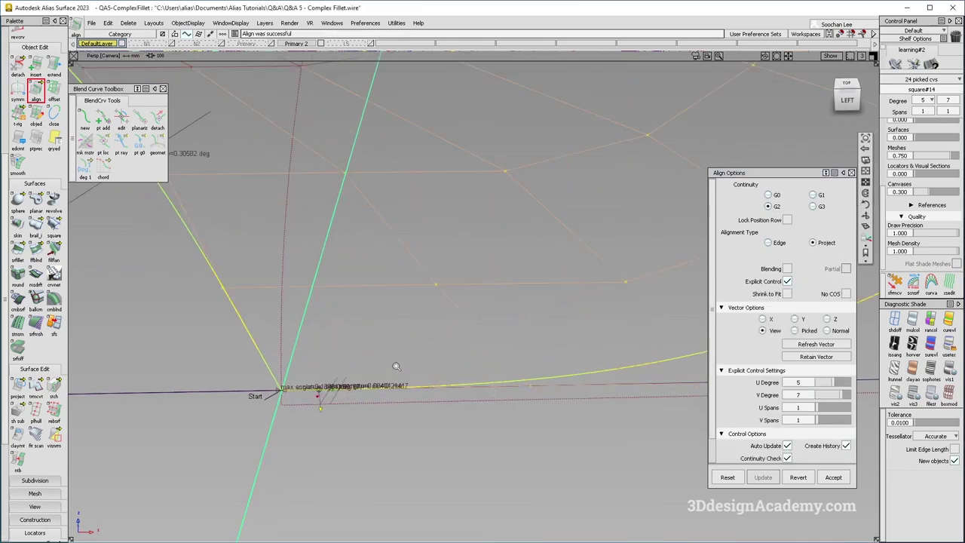
pyautogui.keyDown('alt'); pyautogui.keyDown('shift'); pyautogui.moveTo(265, 389); pyautogui.dragTo(337, 390, button='middle'); pyautogui.keyUp('shift'); pyautogui.keyUp('alt')
pyautogui.scroll(6, 310, 385)
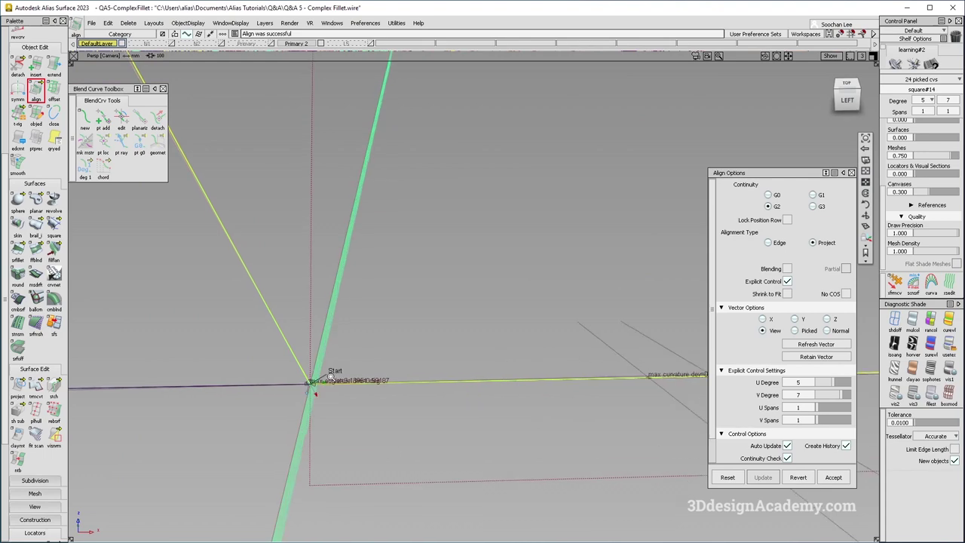
# Switch the projection vector of the outer edge alignment to X
pyautogui.scroll(-8, 310, 385)
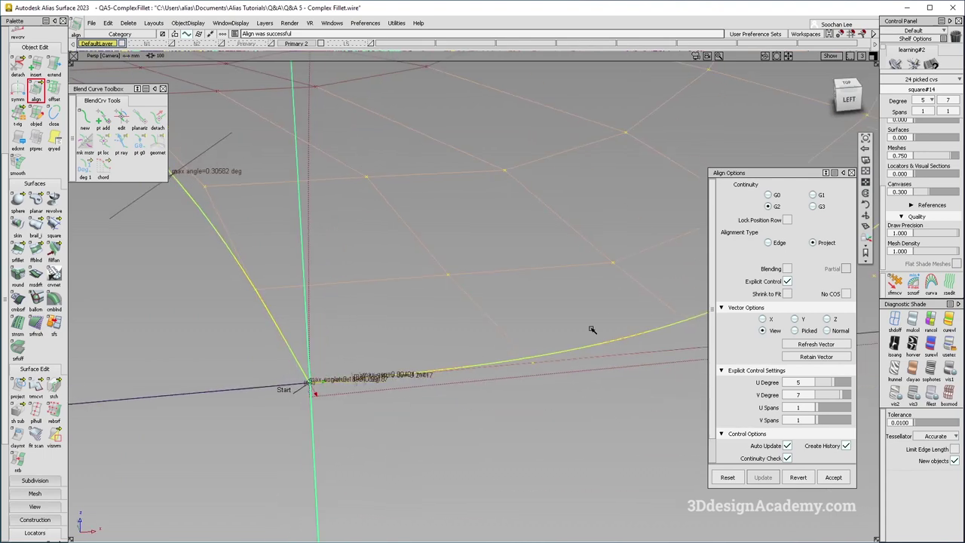
pyautogui.click(827, 330)
pyautogui.keyDown('alt'); pyautogui.keyDown('shift'); pyautogui.moveTo(435, 379); pyautogui.dragTo(417, 368); pyautogui.keyUp('shift'); pyautogui.keyUp('alt')
pyautogui.click(764, 343)
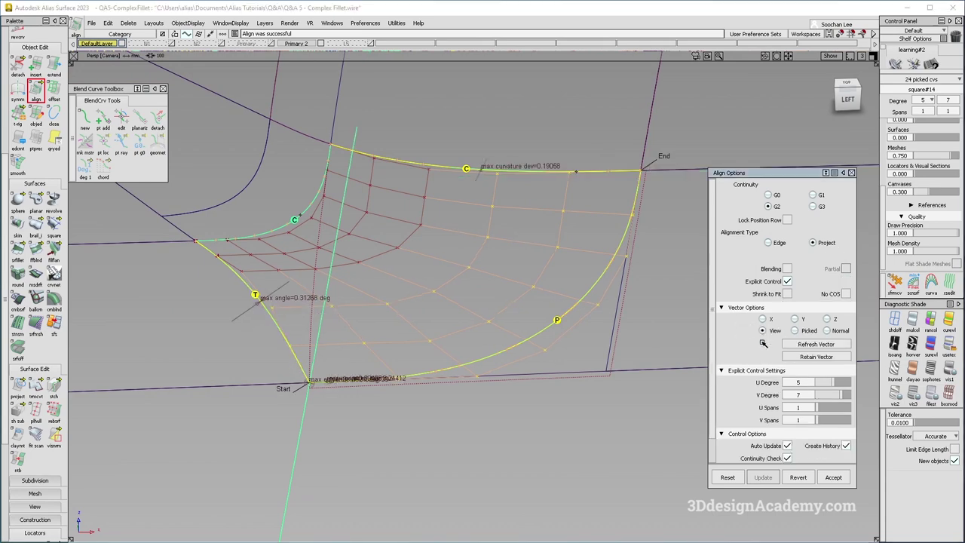
pyautogui.click(764, 319)
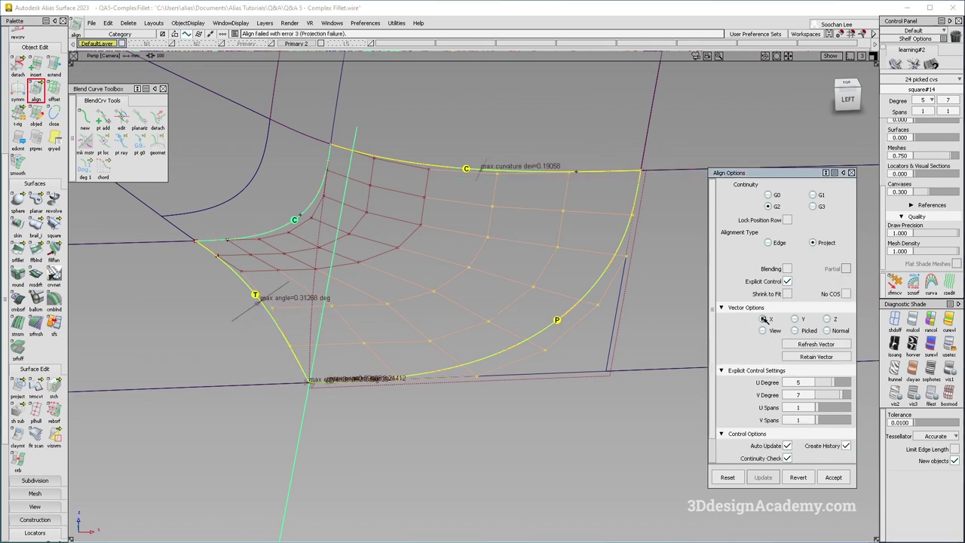
# Examine the projected alignment closely at the start corner and revert it
pyautogui.moveTo(451, 369)
pyautogui.keyDown('alt'); pyautogui.keyDown('shift'); pyautogui.mouseDown(button='right')
pyautogui.moveTo(371, 370)
pyautogui.moveTo(477, 368)
pyautogui.mouseUp(button='right'); pyautogui.keyUp('shift'); pyautogui.keyUp('alt')
pyautogui.keyDown('alt'); pyautogui.keyDown('shift'); pyautogui.moveTo(476, 368); pyautogui.dragTo(474, 371); pyautogui.keyUp('shift'); pyautogui.keyUp('alt')
pyautogui.keyDown('alt'); pyautogui.keyDown('shift'); pyautogui.moveTo(474, 371); pyautogui.dragTo(209, 417, button='right'); pyautogui.keyUp('shift'); pyautogui.keyUp('alt')
pyautogui.keyDown('alt'); pyautogui.keyDown('shift'); pyautogui.moveTo(209, 418); pyautogui.dragTo(362, 374); pyautogui.keyUp('shift'); pyautogui.keyUp('alt')
pyautogui.keyDown('alt'); pyautogui.keyDown('shift'); pyautogui.moveTo(363, 374); pyautogui.dragTo(364, 372, button='right'); pyautogui.keyUp('shift'); pyautogui.keyUp('alt')
pyautogui.keyDown('alt'); pyautogui.keyDown('shift'); pyautogui.moveTo(364, 372); pyautogui.dragTo(393, 395); pyautogui.keyUp('shift'); pyautogui.keyUp('alt')
pyautogui.moveTo(524, 409)
pyautogui.keyDown('alt'); pyautogui.keyDown('shift'); pyautogui.mouseDown()
pyautogui.moveTo(520, 417)
pyautogui.moveTo(528, 403)
pyautogui.mouseUp(); pyautogui.keyUp('shift'); pyautogui.keyUp('alt')
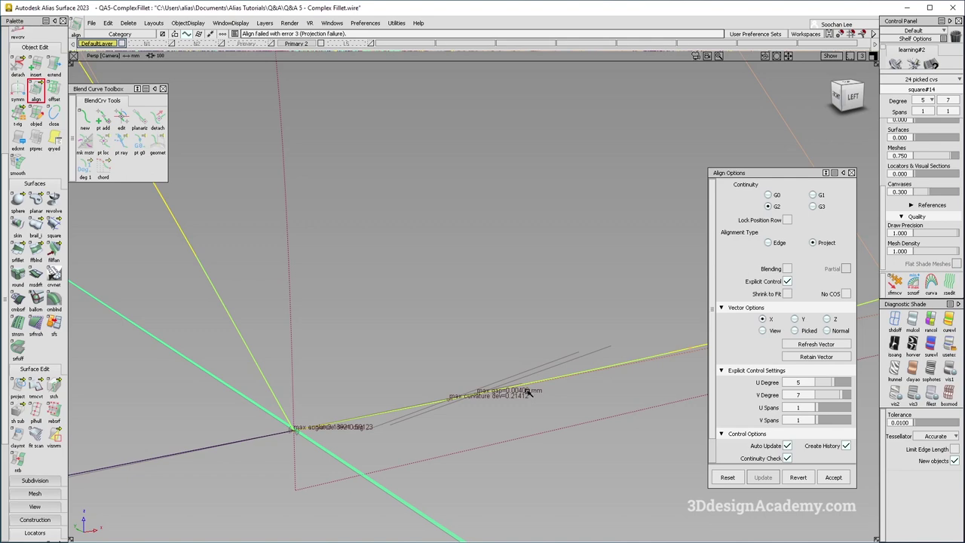
pyautogui.keyDown('alt'); pyautogui.keyDown('shift'); pyautogui.moveTo(588, 325); pyautogui.dragTo(407, 372, button='right'); pyautogui.keyUp('shift'); pyautogui.keyUp('alt')
pyautogui.keyDown('alt'); pyautogui.keyDown('shift'); pyautogui.moveTo(407, 371); pyautogui.dragTo(323, 374); pyautogui.keyUp('shift'); pyautogui.keyUp('alt')
pyautogui.keyDown('alt'); pyautogui.keyDown('shift'); pyautogui.moveTo(283, 376); pyautogui.dragTo(438, 369, button='right'); pyautogui.keyUp('shift'); pyautogui.keyUp('alt')
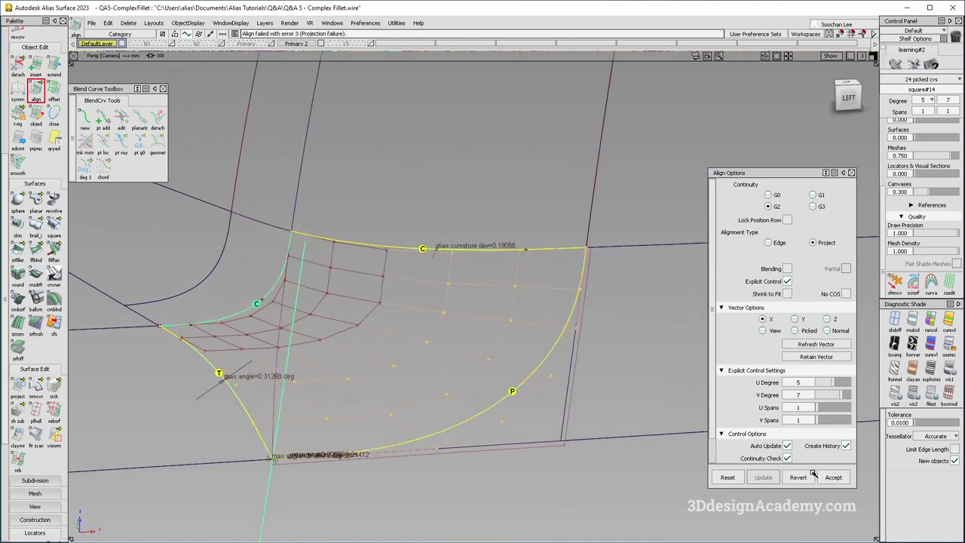
pyautogui.click(798, 478)
# Duplicate the square surface in place, assign the copy to a new layer and hide that layer
pyautogui.keyDown('ctrl'); pyautogui.keyDown('shift'); pyautogui.moveTo(294, 333); pyautogui.dragTo(249, 365); pyautogui.keyUp('shift'); pyautogui.keyUp('ctrl')
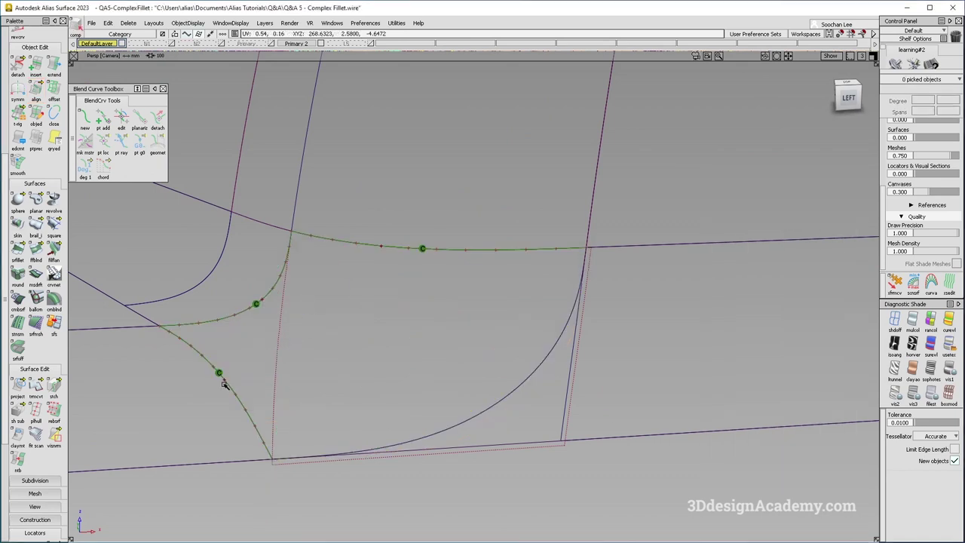
pyautogui.click(225, 383)
pyautogui.hotkey('ctrl', 'c')
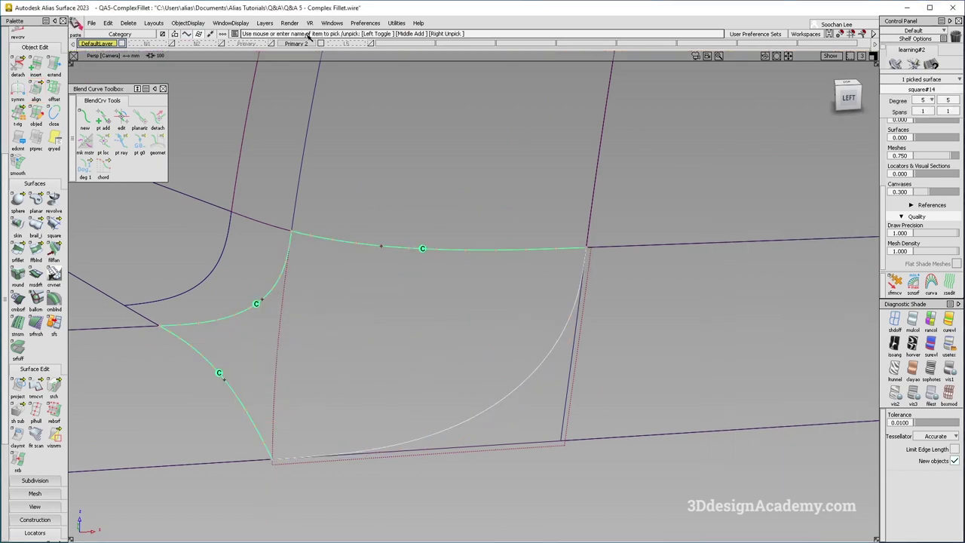
pyautogui.hotkey('ctrl', 'v')
pyautogui.click(267, 24)
pyautogui.click(269, 35)
pyautogui.click(396, 46)
pyautogui.click(398, 52)
pyautogui.click(420, 45)
pyautogui.click(374, 44)
pyautogui.keyDown('alt'); pyautogui.keyDown('shift'); pyautogui.moveTo(329, 454); pyautogui.dragTo(351, 419, button='middle'); pyautogui.keyUp('shift'); pyautogui.keyUp('alt')
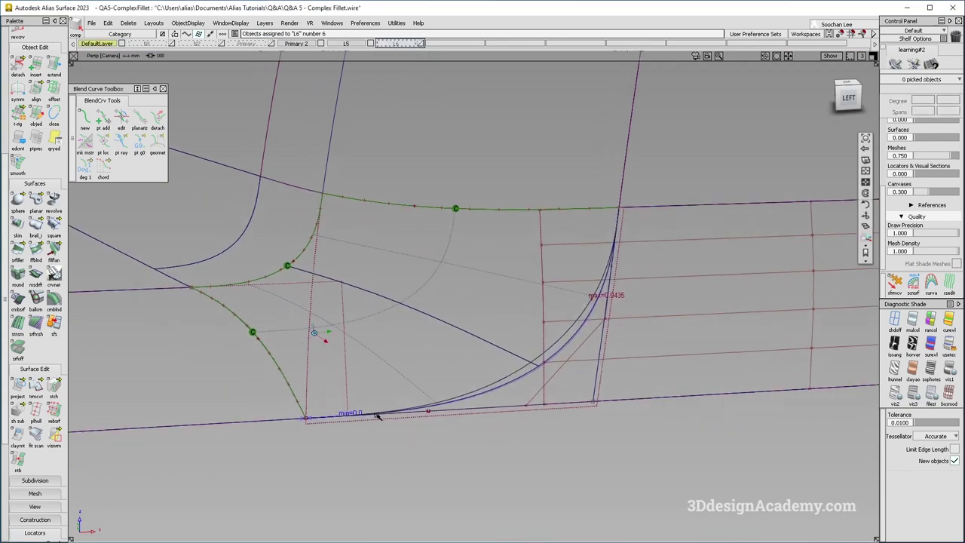
pyautogui.click(372, 46)
# Try to align the square surface's outer edge to the rail surface with G2 continuity, Project alignment and the X vector
pyautogui.keyDown('alt'); pyautogui.keyDown('shift'); pyautogui.moveTo(314, 389); pyautogui.dragTo(369, 396, button='right'); pyautogui.keyUp('shift'); pyautogui.keyUp('alt')
pyautogui.keyDown('ctrl'); pyautogui.keyDown('shift'); pyautogui.moveTo(328, 365); pyautogui.dragTo(328, 303); pyautogui.keyUp('shift'); pyautogui.keyUp('ctrl')
pyautogui.keyDown('alt'); pyautogui.keyDown('shift'); pyautogui.moveTo(294, 464); pyautogui.dragTo(325, 412, button='right'); pyautogui.keyUp('shift'); pyautogui.keyUp('alt')
pyautogui.keyDown('alt'); pyautogui.keyDown('shift'); pyautogui.moveTo(292, 465); pyautogui.dragTo(360, 403, button='right'); pyautogui.keyUp('shift'); pyautogui.keyUp('alt')
pyautogui.doubleClick(35, 91)
pyautogui.keyDown('alt'); pyautogui.keyDown('shift'); pyautogui.moveTo(513, 317); pyautogui.dragTo(433, 351, button='right'); pyautogui.keyUp('shift'); pyautogui.keyUp('alt')
pyautogui.click(484, 412)
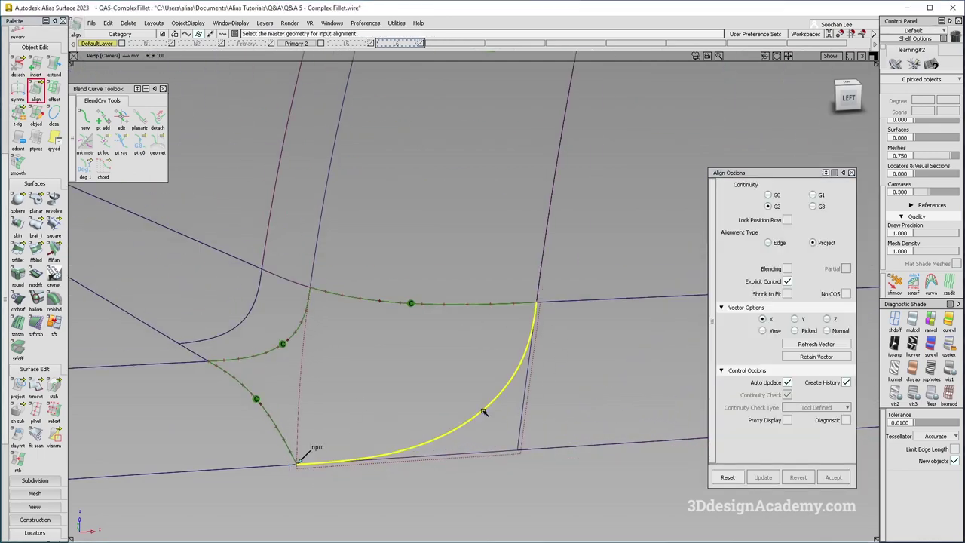
pyautogui.click(486, 415)
pyautogui.keyDown('alt'); pyautogui.keyDown('shift'); pyautogui.moveTo(468, 420); pyautogui.dragTo(485, 404, button='middle'); pyautogui.keyUp('shift'); pyautogui.keyUp('alt')
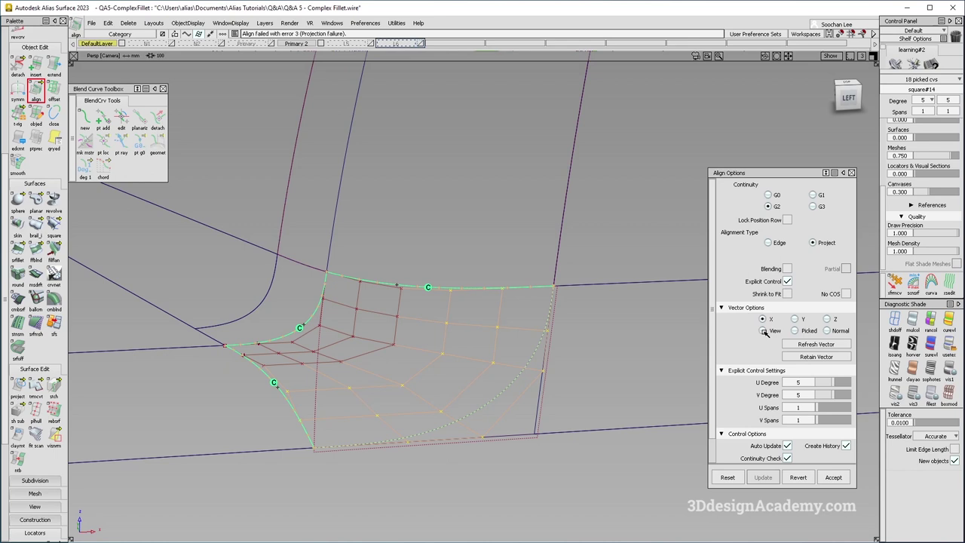
# Try Shrink to Fit on the projected alignment, turn it off and revert the alignment
pyautogui.click(787, 294)
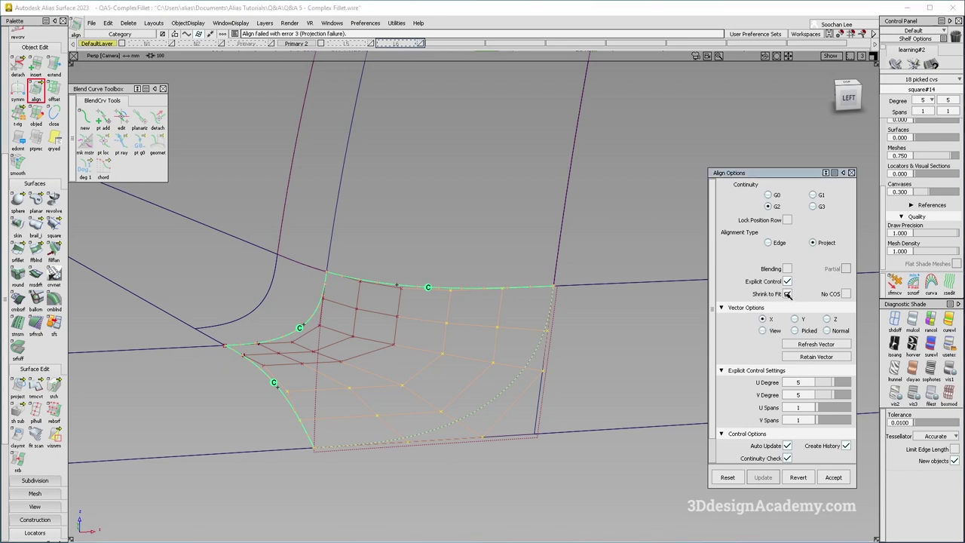
pyautogui.click(787, 294)
pyautogui.keyDown('alt'); pyautogui.keyDown('shift'); pyautogui.moveTo(482, 425); pyautogui.dragTo(520, 425, button='right'); pyautogui.keyUp('shift'); pyautogui.keyUp('alt')
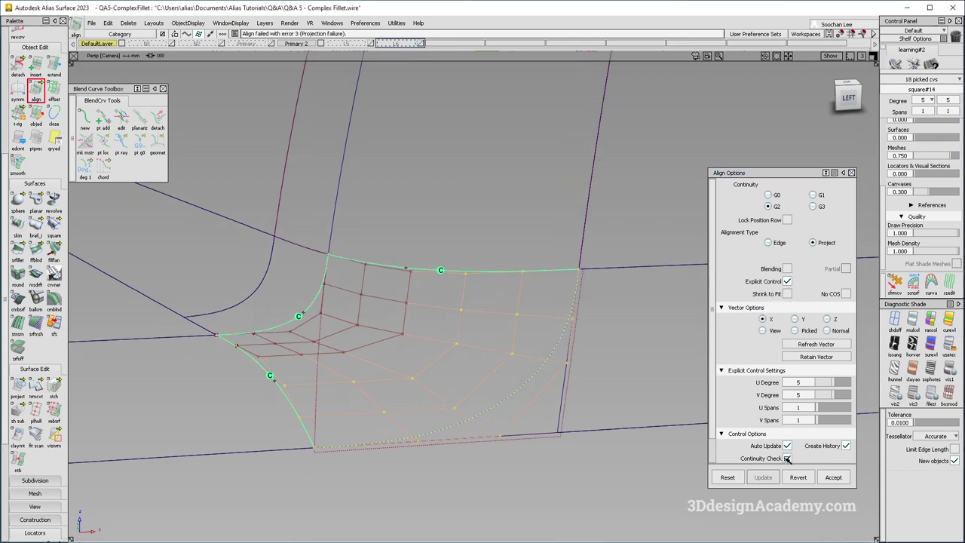
pyautogui.click(797, 477)
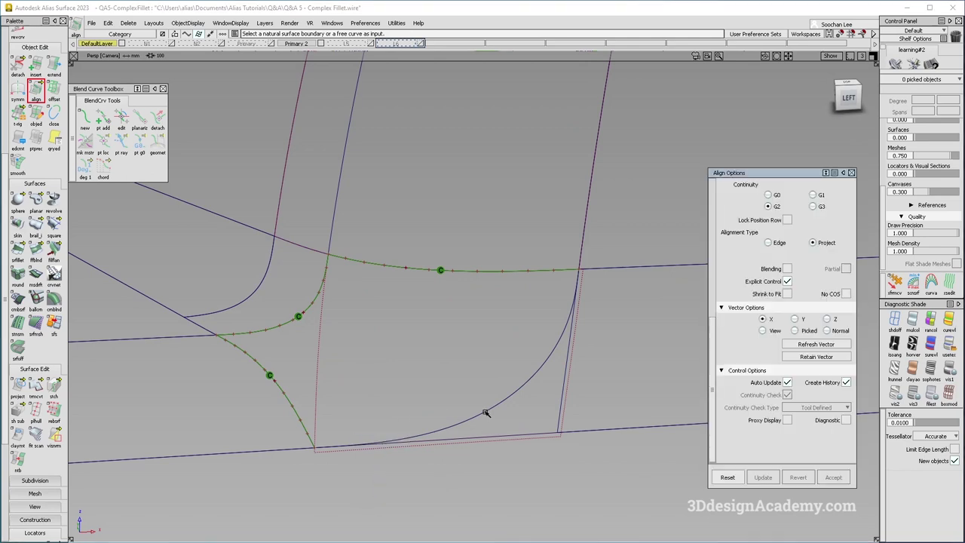
# Realign the square surface's outer edge to the rail surface with G2 Project alignment, trying the View vector and settling on Y
pyautogui.click(493, 426)
pyautogui.click(491, 443)
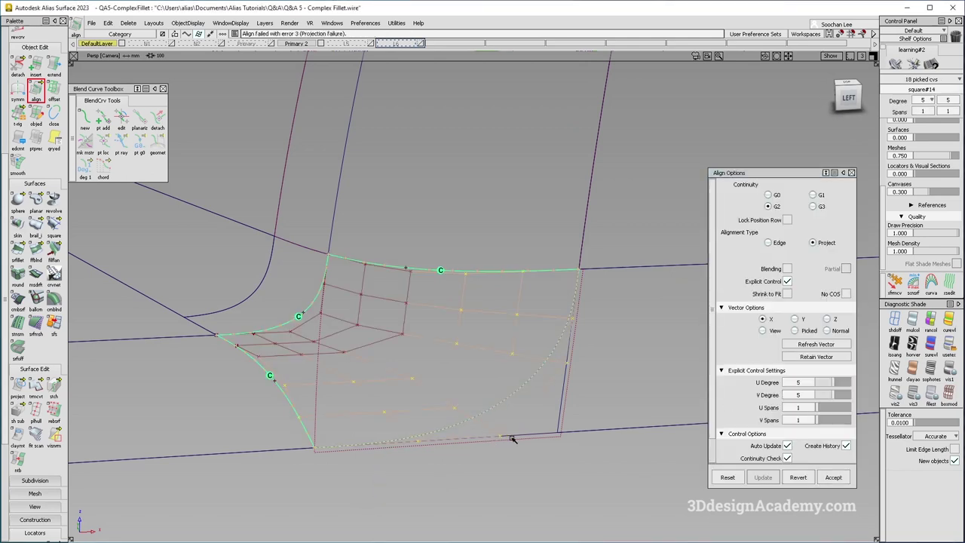
pyautogui.click(763, 331)
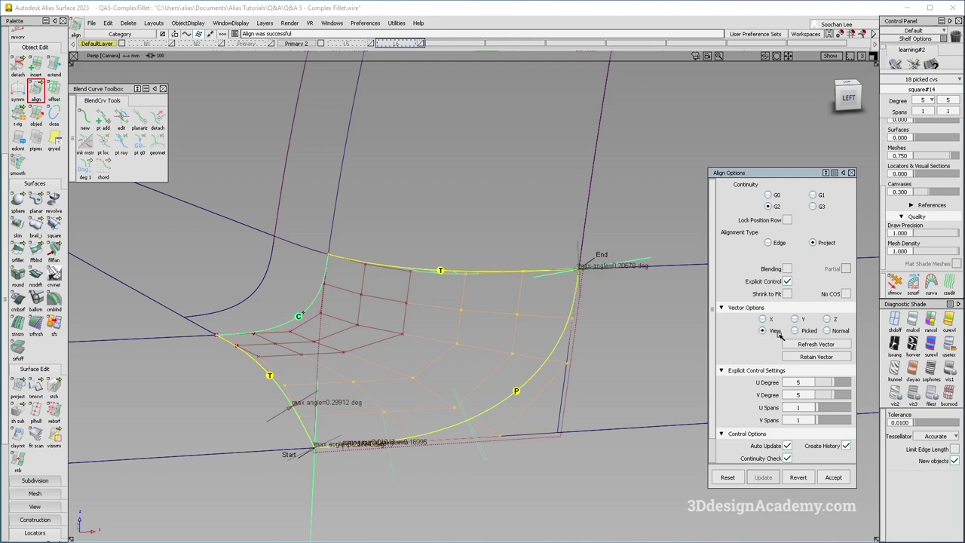
pyautogui.keyDown('alt'); pyautogui.keyDown('shift'); pyautogui.moveTo(444, 393); pyautogui.dragTo(449, 388); pyautogui.keyUp('shift'); pyautogui.keyUp('alt')
pyautogui.click(848, 100)
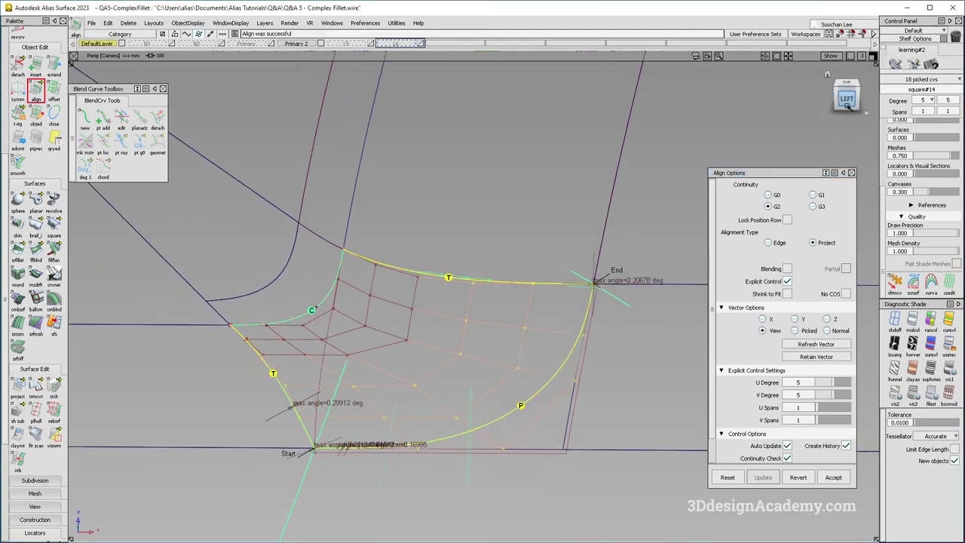
pyautogui.click(763, 331)
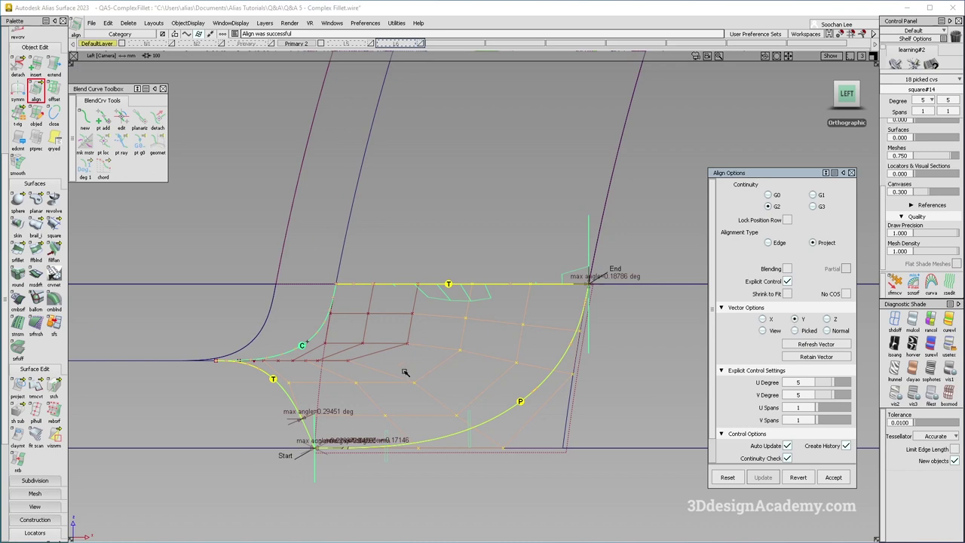
# Switch the projection vector to View and back to Y to compare the two results
pyautogui.keyDown('alt'); pyautogui.keyDown('shift'); pyautogui.moveTo(392, 381); pyautogui.dragTo(465, 446); pyautogui.keyUp('shift'); pyautogui.keyUp('alt')
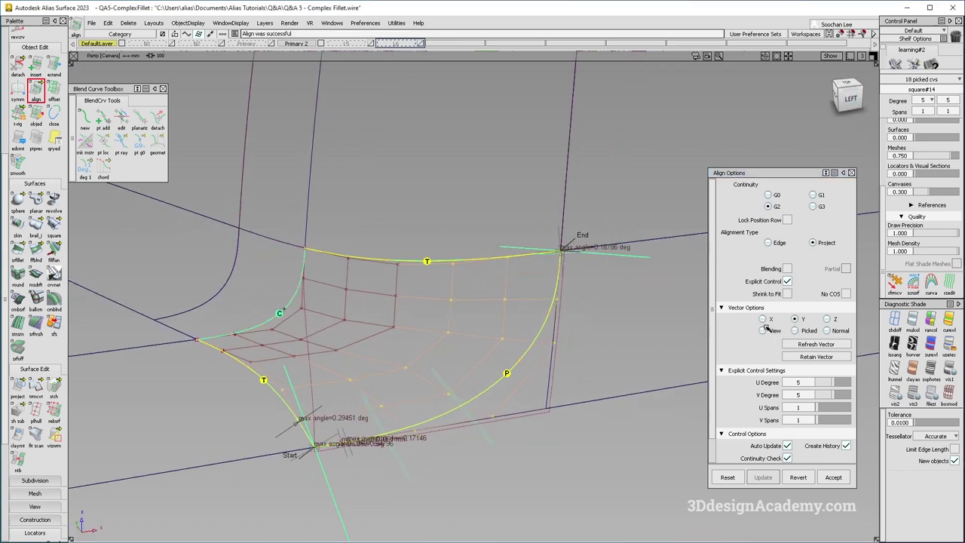
pyautogui.click(797, 331)
pyautogui.click(795, 319)
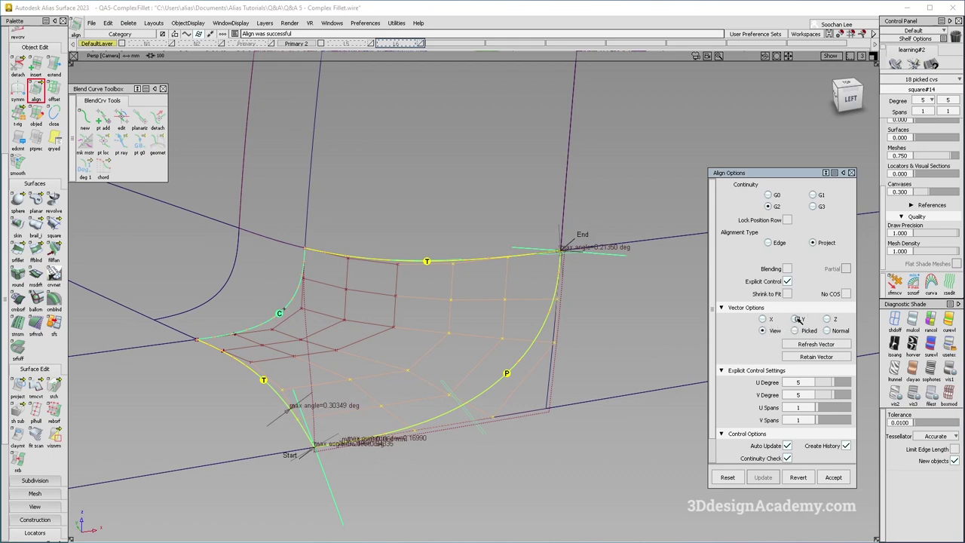
pyautogui.keyDown('alt'); pyautogui.keyDown('shift'); pyautogui.moveTo(401, 381); pyautogui.dragTo(412, 386); pyautogui.keyUp('shift'); pyautogui.keyUp('alt')
pyautogui.keyDown('alt'); pyautogui.keyDown('shift'); pyautogui.click(463, 371); pyautogui.keyUp('shift'); pyautogui.keyUp('alt')
pyautogui.keyDown('alt'); pyautogui.keyDown('shift'); pyautogui.moveTo(469, 373); pyautogui.dragTo(469, 330, button='middle'); pyautogui.keyUp('shift'); pyautogui.keyUp('alt')
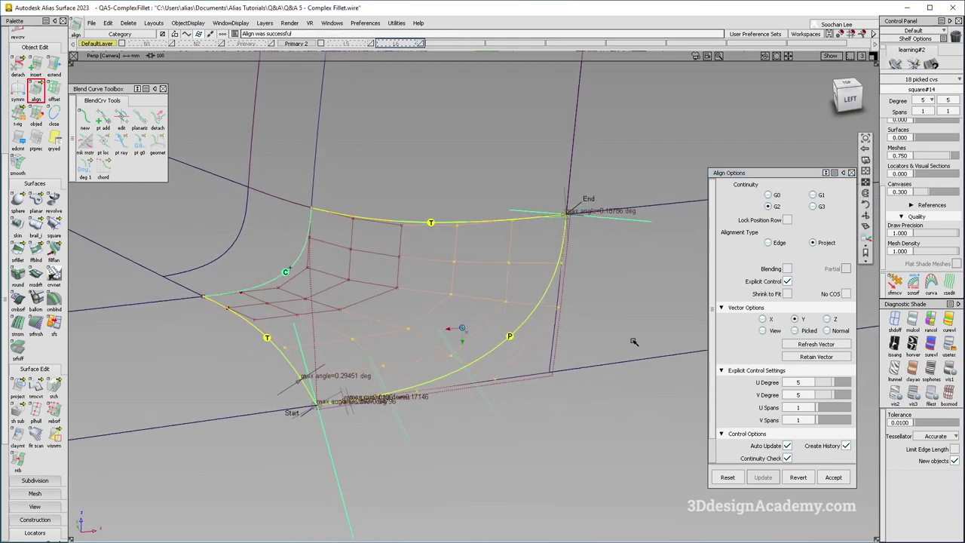
# Raise the aligned surface's V degree to 7 and examine the result around the start corner
pyautogui.click(837, 383)
pyautogui.click(838, 395)
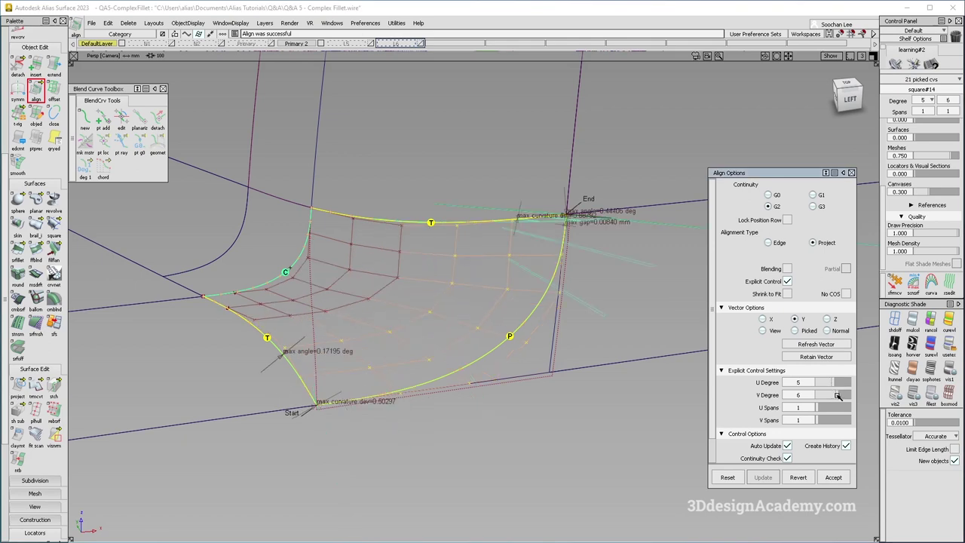
pyautogui.click(841, 396)
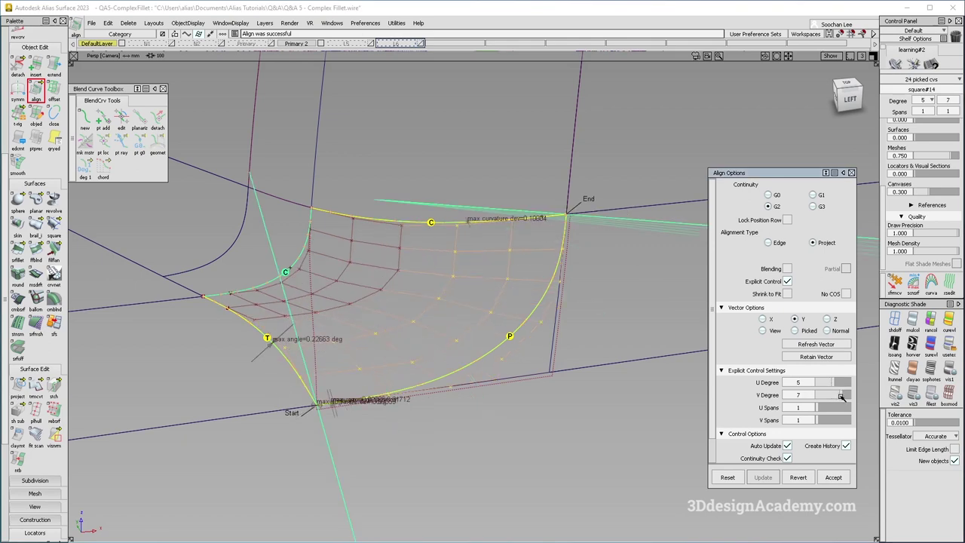
pyautogui.keyDown('alt'); pyautogui.keyDown('shift'); pyautogui.moveTo(460, 334); pyautogui.dragTo(462, 365); pyautogui.keyUp('shift'); pyautogui.keyUp('alt')
pyautogui.scroll(5, 316, 407)
pyautogui.scroll(-2, 316, 407)
pyautogui.keyDown('alt'); pyautogui.keyDown('shift'); pyautogui.moveTo(315, 407); pyautogui.dragTo(454, 344); pyautogui.keyUp('shift'); pyautogui.keyUp('alt')
pyautogui.keyDown('alt'); pyautogui.keyDown('shift'); pyautogui.moveTo(454, 344); pyautogui.dragTo(329, 366, button='right'); pyautogui.keyUp('shift'); pyautogui.keyUp('alt')
pyautogui.keyDown('alt'); pyautogui.keyDown('shift'); pyautogui.moveTo(329, 367); pyautogui.dragTo(517, 204); pyautogui.keyUp('shift'); pyautogui.keyUp('alt')
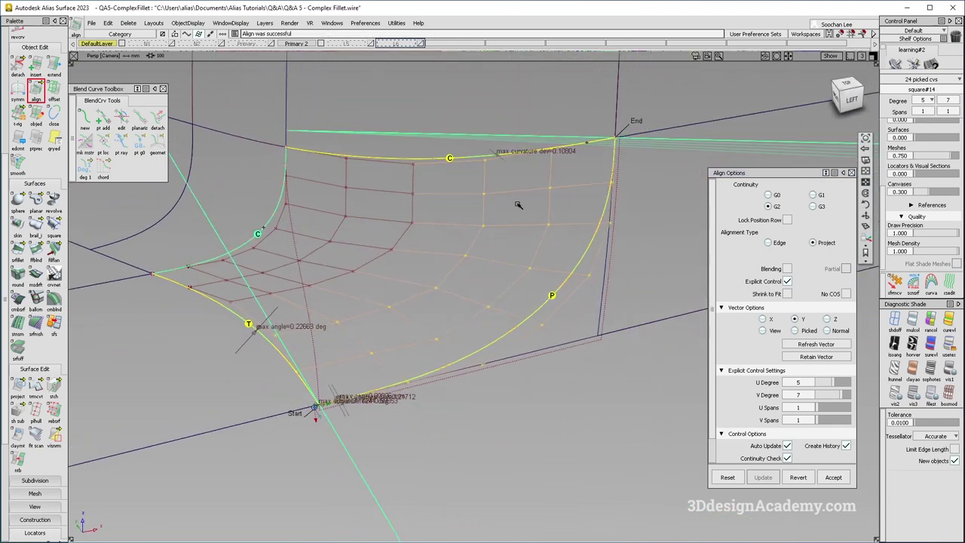
pyautogui.keyDown('alt'); pyautogui.keyDown('shift'); pyautogui.moveTo(431, 347); pyautogui.dragTo(402, 339); pyautogui.keyUp('shift'); pyautogui.keyUp('alt')
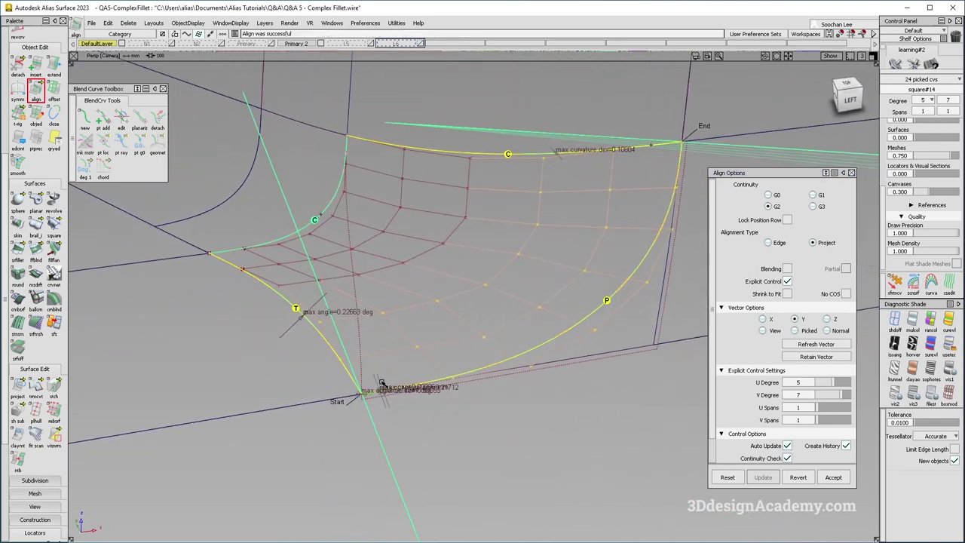
# Align the square surface's short side edge beside the start corner to the adjoining surface with G1 continuity and Edge alignment
pyautogui.keyDown('ctrl'); pyautogui.keyDown('shift'); pyautogui.moveTo(376, 407); pyautogui.dragTo(228, 253); pyautogui.keyUp('shift'); pyautogui.keyUp('ctrl')
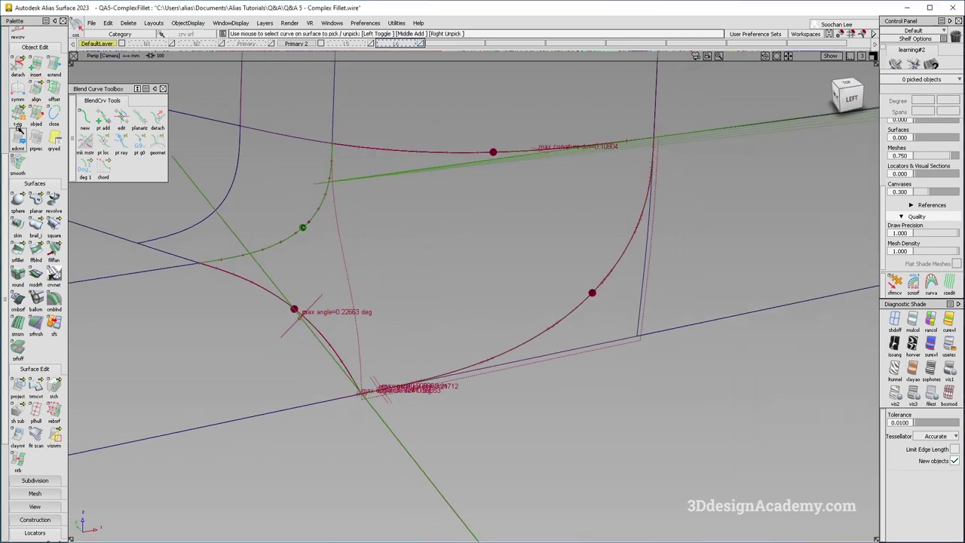
pyautogui.scroll(2, 18, 130)
pyautogui.doubleClick(37, 148)
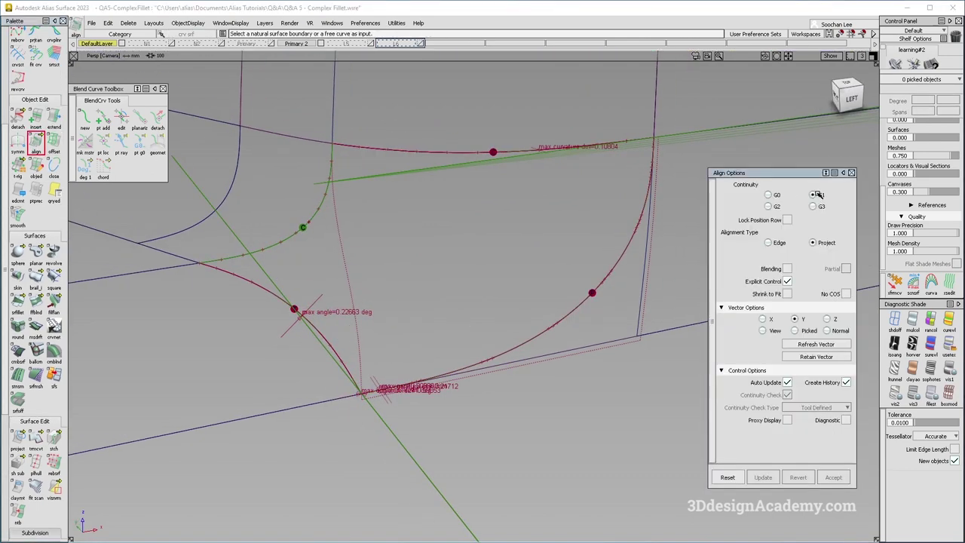
pyautogui.click(769, 243)
pyautogui.click(303, 318)
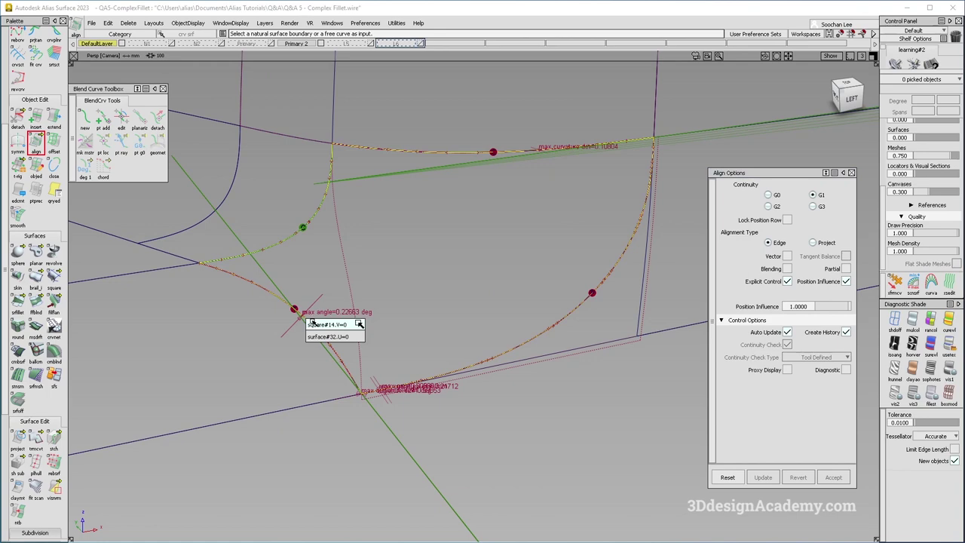
pyautogui.click(316, 325)
pyautogui.press('Return')
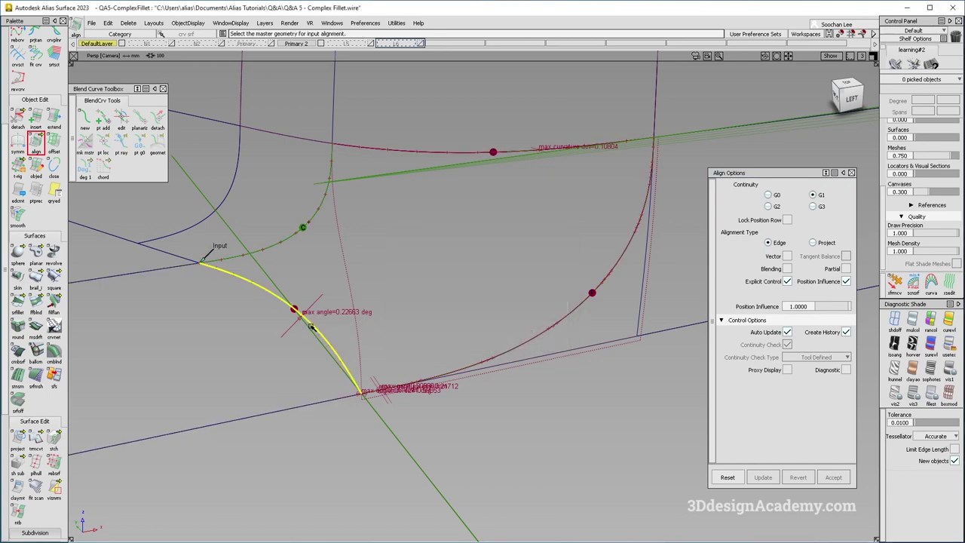
pyautogui.click(312, 328)
# Align the square surface's upper edge to the extend surface's matching curve with G1 continuity and Edge alignment
pyautogui.keyDown('alt'); pyautogui.keyDown('shift'); pyautogui.moveTo(461, 332); pyautogui.dragTo(409, 397); pyautogui.keyUp('shift'); pyautogui.keyUp('alt')
pyautogui.keyDown('alt'); pyautogui.keyDown('shift'); pyautogui.moveTo(460, 341); pyautogui.dragTo(478, 299); pyautogui.keyUp('shift'); pyautogui.keyUp('alt')
pyautogui.keyDown('alt'); pyautogui.keyDown('shift'); pyautogui.moveTo(545, 257); pyautogui.dragTo(519, 185); pyautogui.keyUp('shift'); pyautogui.keyUp('alt')
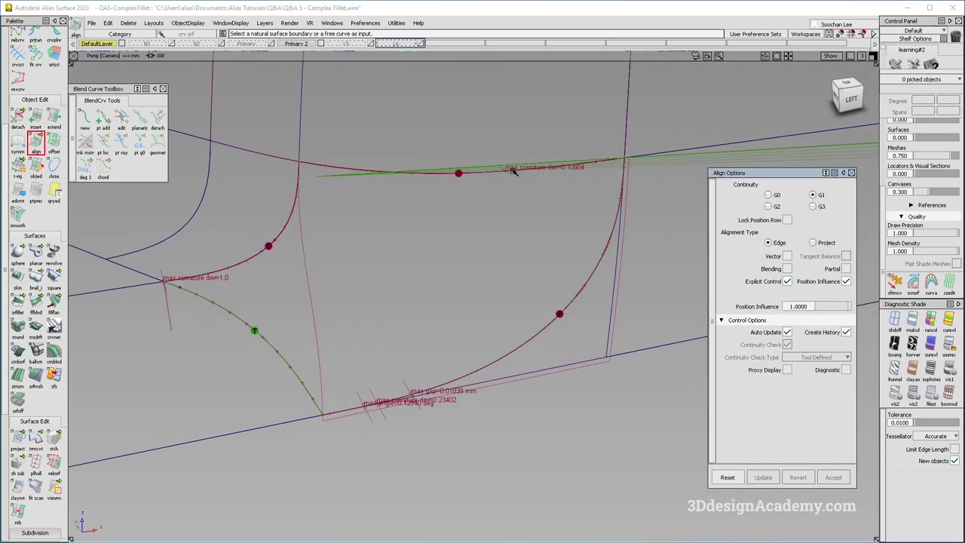
pyautogui.click(512, 171)
pyautogui.click(525, 176)
pyautogui.click(524, 174)
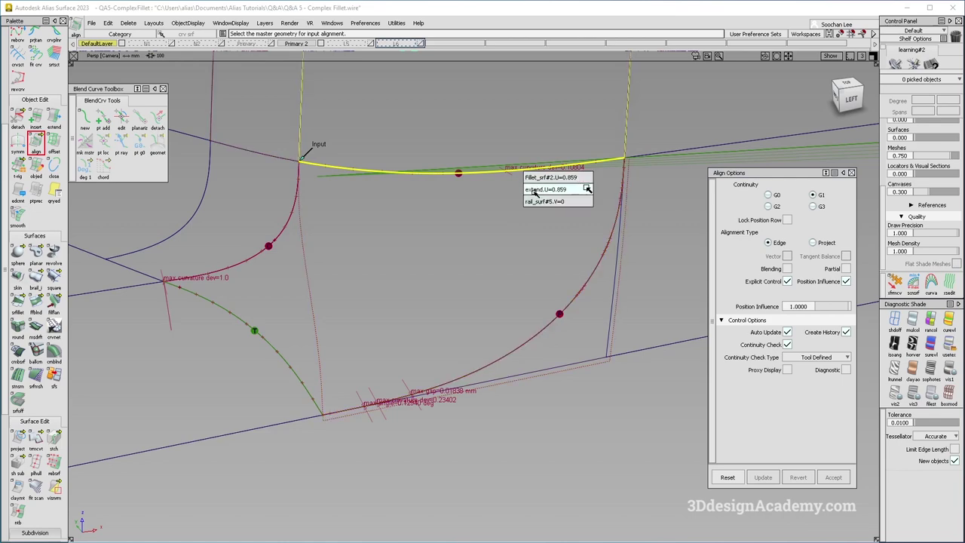
pyautogui.click(550, 190)
# Check surface continuity along the square surface's short side, inner and upper edges
pyautogui.keyDown('alt'); pyautogui.keyDown('shift'); pyautogui.moveTo(558, 217); pyautogui.dragTo(608, 360); pyautogui.keyUp('shift'); pyautogui.keyUp('alt')
pyautogui.scroll(-4, 36, 482)
pyautogui.click(19, 524)
pyautogui.click(252, 335)
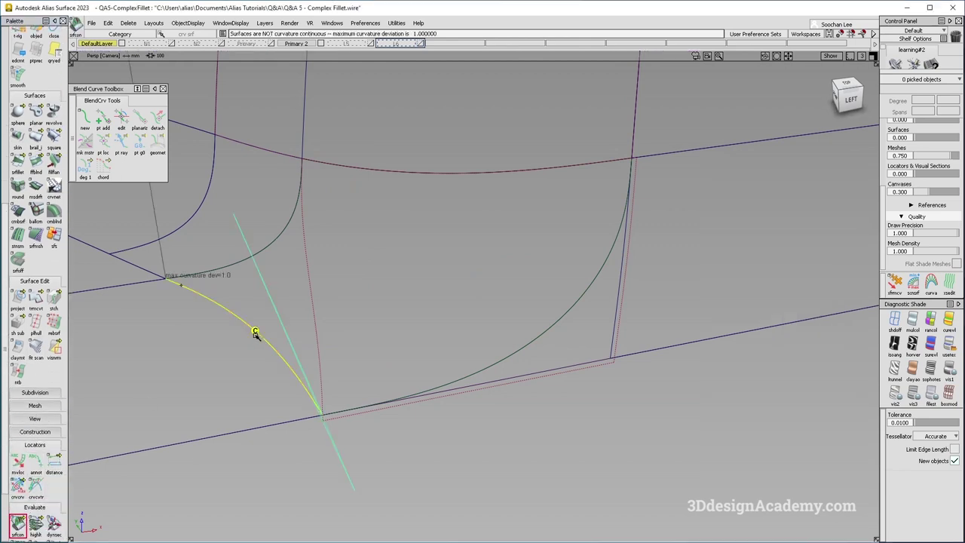
pyautogui.click(274, 244)
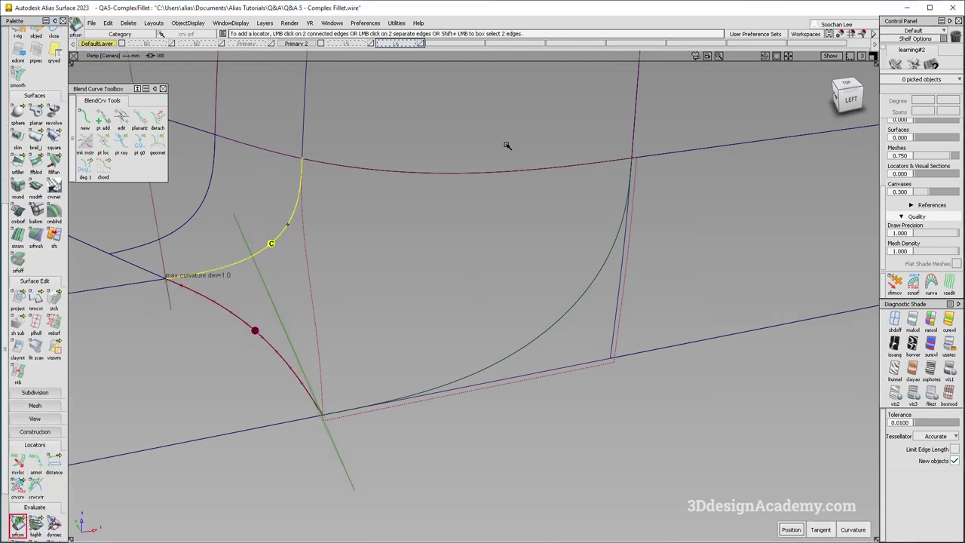
pyautogui.click(471, 173)
# Reopen the square surface's alignment history, activate the upper edge alignment and set its continuity to G2
pyautogui.keyDown('alt'); pyautogui.keyDown('shift'); pyautogui.moveTo(466, 304); pyautogui.dragTo(460, 326); pyautogui.keyUp('shift'); pyautogui.keyUp('alt')
pyautogui.keyDown('ctrl'); pyautogui.keyDown('shift'); pyautogui.moveTo(387, 356); pyautogui.dragTo(376, 252); pyautogui.keyUp('shift'); pyautogui.keyUp('ctrl')
pyautogui.click(294, 258)
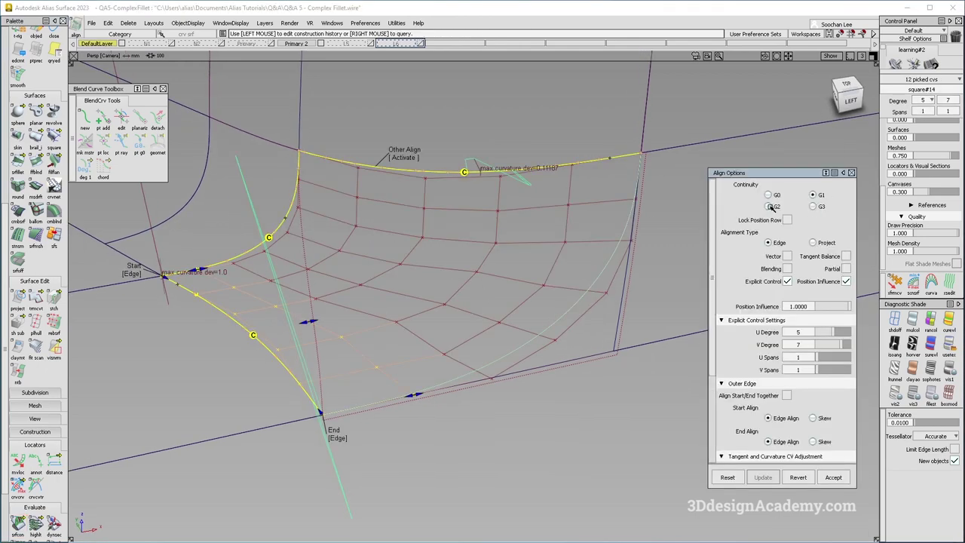
pyautogui.click(413, 157)
pyautogui.click(769, 208)
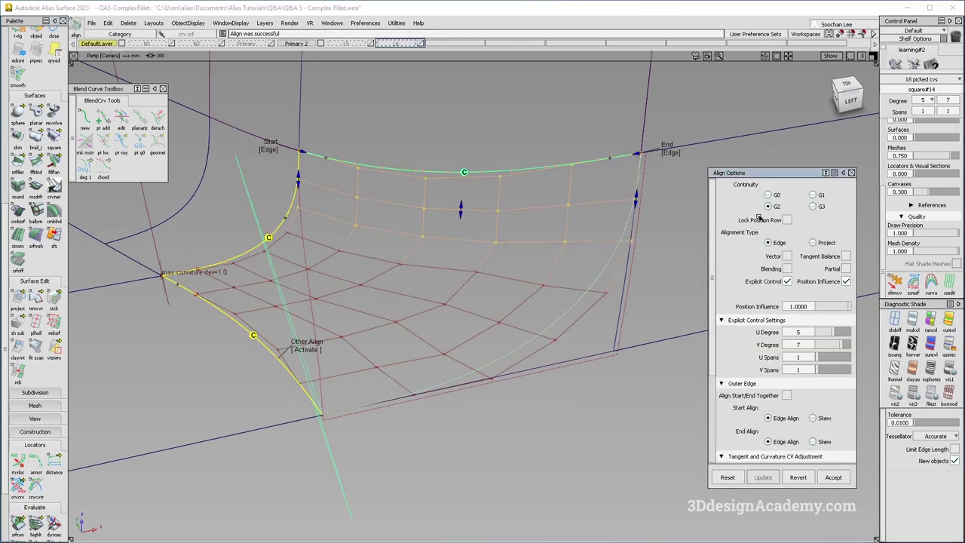
# Check surface continuity along the square surface's outer edge
pyautogui.keyDown('alt'); pyautogui.keyDown('shift'); pyautogui.moveTo(558, 321); pyautogui.dragTo(453, 357); pyautogui.keyUp('shift'); pyautogui.keyUp('alt')
pyautogui.scroll(-2, 35, 498)
pyautogui.click(19, 476)
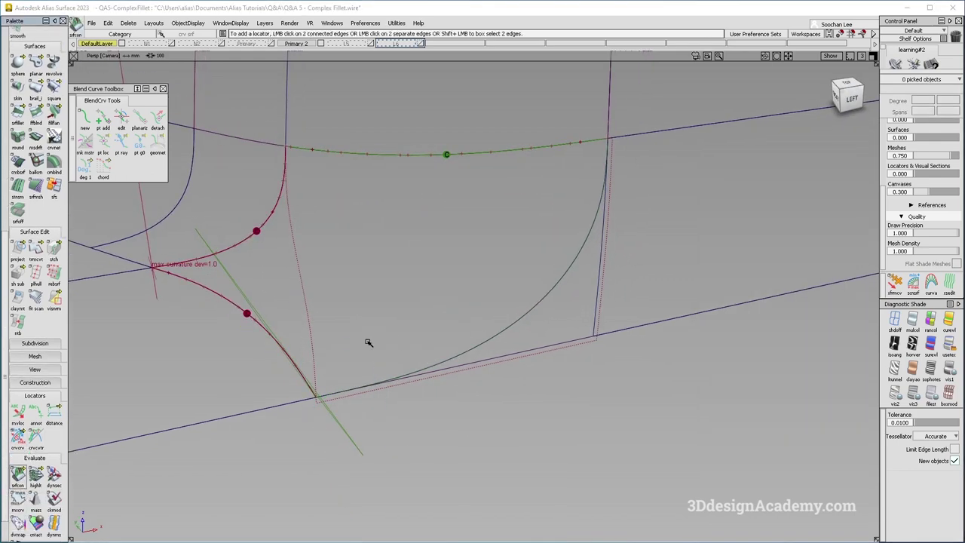
pyautogui.click(512, 323)
pyautogui.keyDown('alt'); pyautogui.keyDown('shift'); pyautogui.click(449, 367); pyautogui.keyUp('shift'); pyautogui.keyUp('alt')
pyautogui.keyDown('alt'); pyautogui.keyDown('shift'); pyautogui.moveTo(449, 367); pyautogui.dragTo(481, 347, button='right'); pyautogui.keyUp('shift'); pyautogui.keyUp('alt')
pyautogui.keyDown('alt'); pyautogui.keyDown('shift'); pyautogui.moveTo(481, 347); pyautogui.dragTo(541, 313); pyautogui.keyUp('shift'); pyautogui.keyUp('alt')
pyautogui.keyDown('alt'); pyautogui.keyDown('shift'); pyautogui.click(540, 312); pyautogui.keyUp('shift'); pyautogui.keyUp('alt')
pyautogui.keyDown('alt'); pyautogui.keyDown('shift'); pyautogui.moveTo(541, 313); pyautogui.dragTo(580, 294, button='right'); pyautogui.keyUp('shift'); pyautogui.keyUp('alt')
pyautogui.keyDown('alt'); pyautogui.keyDown('shift'); pyautogui.moveTo(580, 294); pyautogui.dragTo(555, 271); pyautogui.keyUp('shift'); pyautogui.keyUp('alt')
pyautogui.keyDown('alt'); pyautogui.keyDown('shift'); pyautogui.moveTo(556, 272); pyautogui.dragTo(573, 320, button='right'); pyautogui.keyUp('shift'); pyautogui.keyUp('alt')
pyautogui.keyDown('alt'); pyautogui.keyDown('shift'); pyautogui.moveTo(507, 285); pyautogui.dragTo(434, 264); pyautogui.keyUp('shift'); pyautogui.keyUp('alt')
pyautogui.keyDown('alt'); pyautogui.keyDown('shift'); pyautogui.moveTo(434, 263); pyautogui.dragTo(487, 319, button='right'); pyautogui.keyUp('shift'); pyautogui.keyUp('alt')
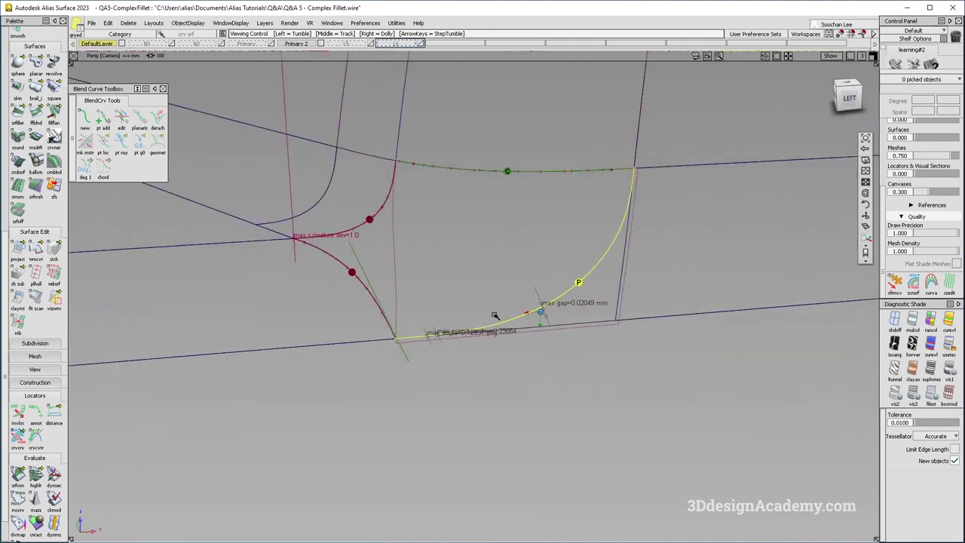
pyautogui.keyDown('alt'); pyautogui.keyDown('shift'); pyautogui.moveTo(516, 321); pyautogui.dragTo(510, 343); pyautogui.keyUp('shift'); pyautogui.keyUp('alt')
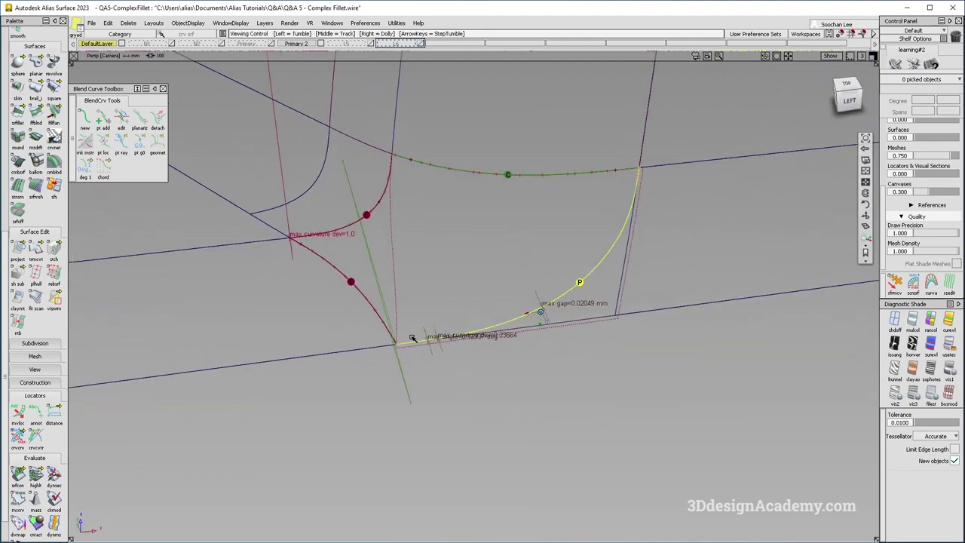
# Display the square surface's control vertices and hulls, leaving the surface unselected
pyautogui.scroll(7, 28, 151)
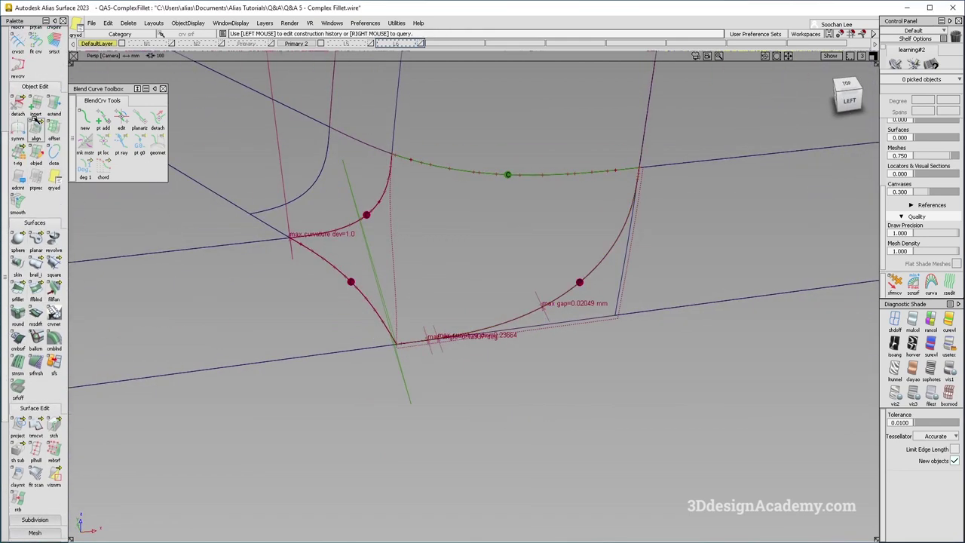
pyautogui.keyDown('ctrl'); pyautogui.keyDown('shift'); pyautogui.moveTo(332, 240); pyautogui.dragTo(352, 254); pyautogui.keyUp('shift'); pyautogui.keyUp('ctrl')
pyautogui.click(369, 252)
pyautogui.keyDown('ctrl'); pyautogui.keyDown('shift'); pyautogui.moveTo(369, 245); pyautogui.dragTo(373, 256, button='right'); pyautogui.keyUp('shift'); pyautogui.keyUp('ctrl')
pyautogui.moveTo(375, 259)
pyautogui.keyDown('alt'); pyautogui.keyDown('shift'); pyautogui.mouseDown()
pyautogui.moveTo(327, 207)
pyautogui.moveTo(408, 238)
pyautogui.mouseUp(); pyautogui.keyUp('shift'); pyautogui.keyUp('alt')
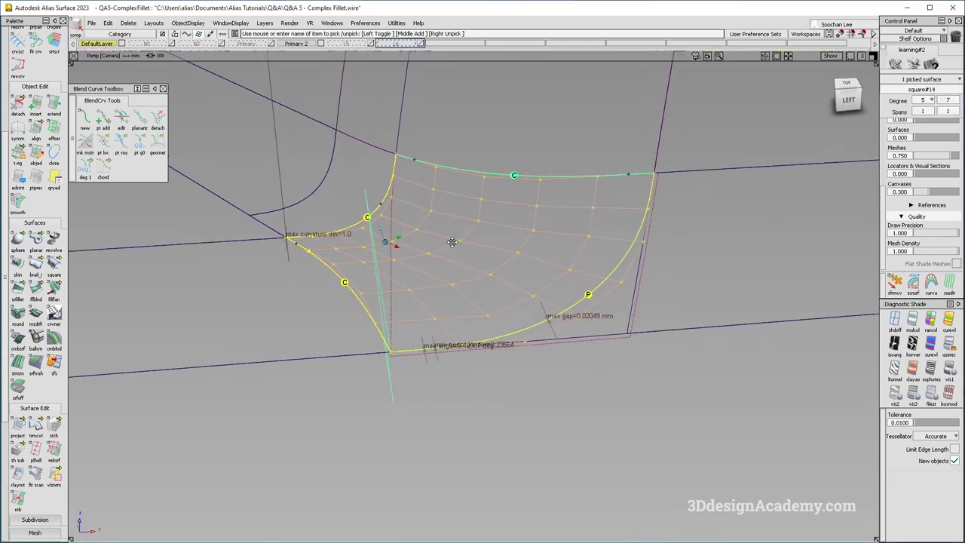
pyautogui.keyDown('alt'); pyautogui.keyDown('shift'); pyautogui.moveTo(426, 236); pyautogui.dragTo(441, 256, button='middle'); pyautogui.keyUp('shift'); pyautogui.keyUp('alt')
pyautogui.keyDown('ctrl'); pyautogui.keyDown('shift'); pyautogui.moveTo(390, 336); pyautogui.dragTo(389, 275); pyautogui.keyUp('shift'); pyautogui.keyUp('ctrl')
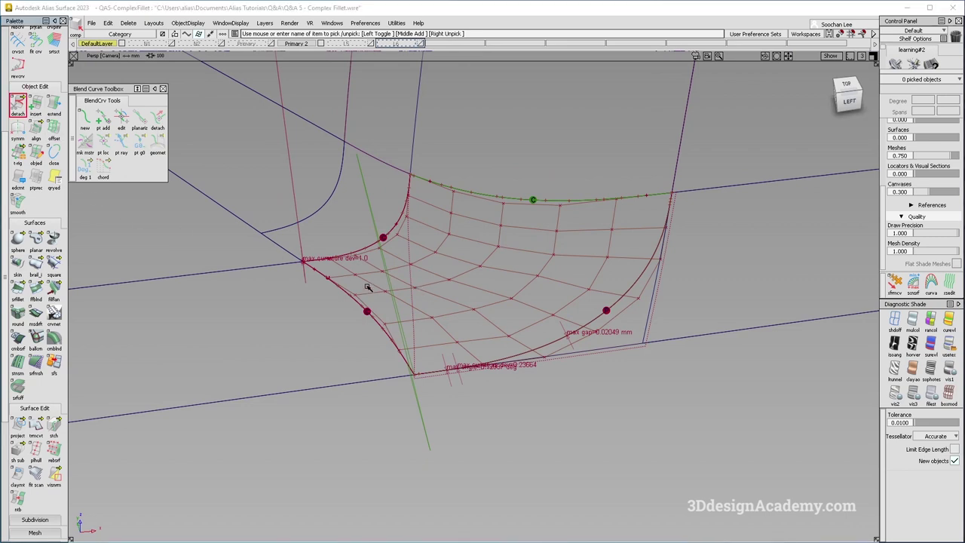
pyautogui.click(426, 273)
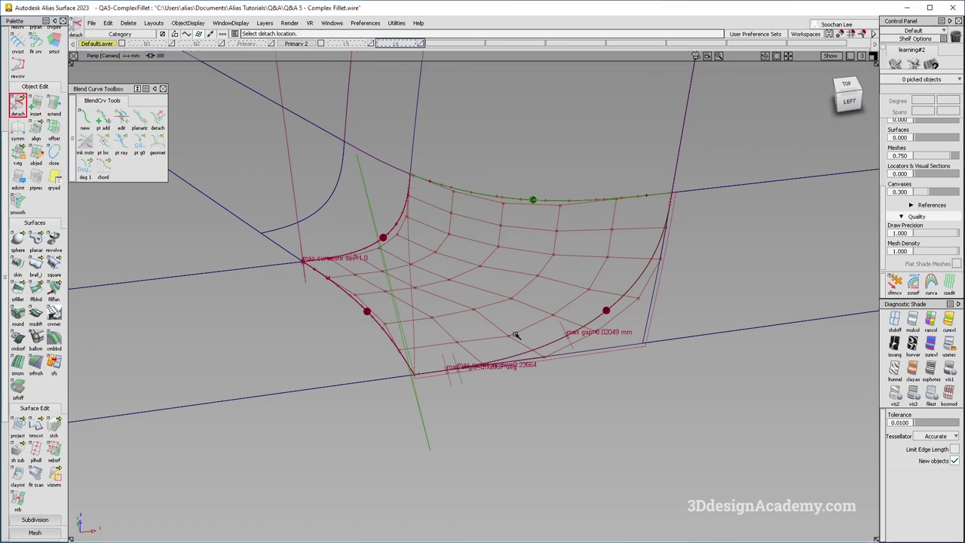
pyautogui.click(554, 343)
pyautogui.click(375, 328)
pyautogui.click(380, 328)
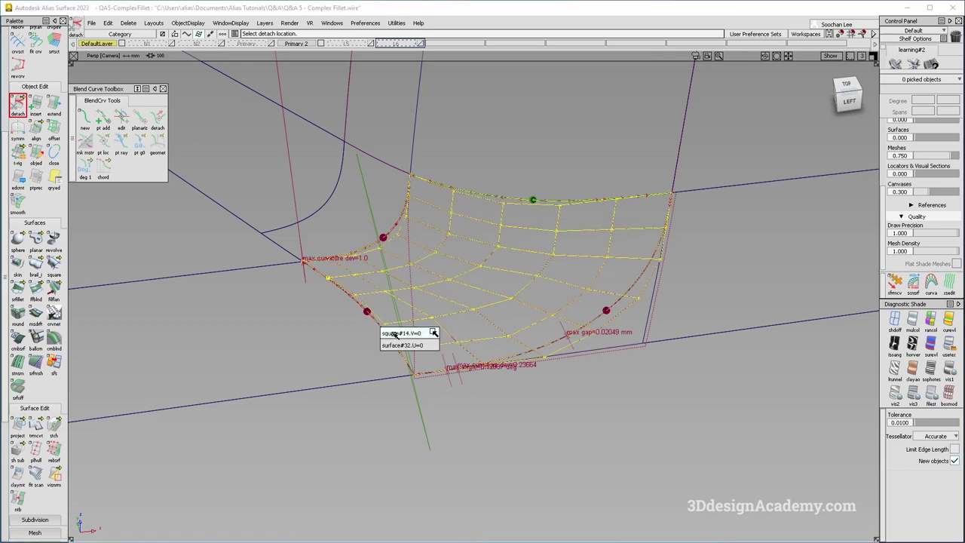
pyautogui.click(495, 325)
pyautogui.press('Return')
pyautogui.press('Return')
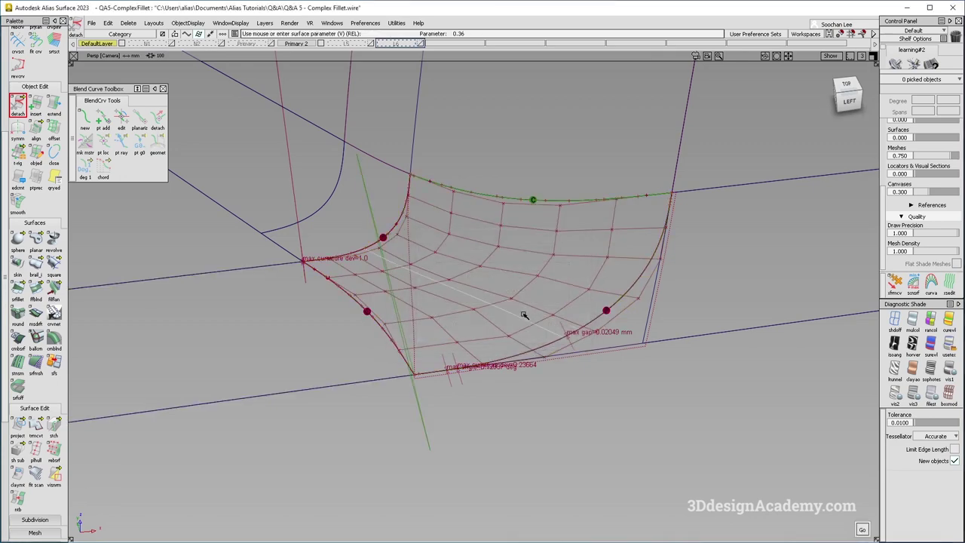
pyautogui.click(572, 335)
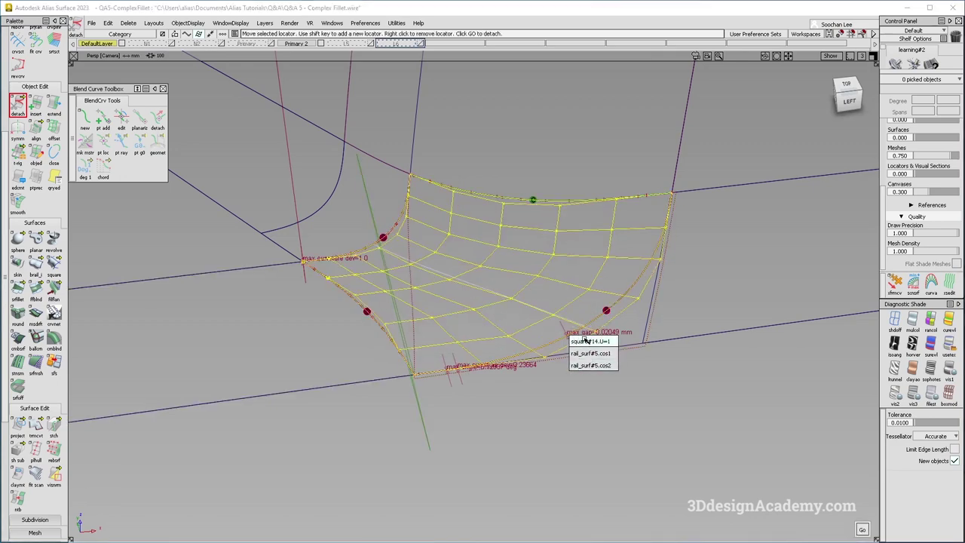
pyautogui.click(571, 335)
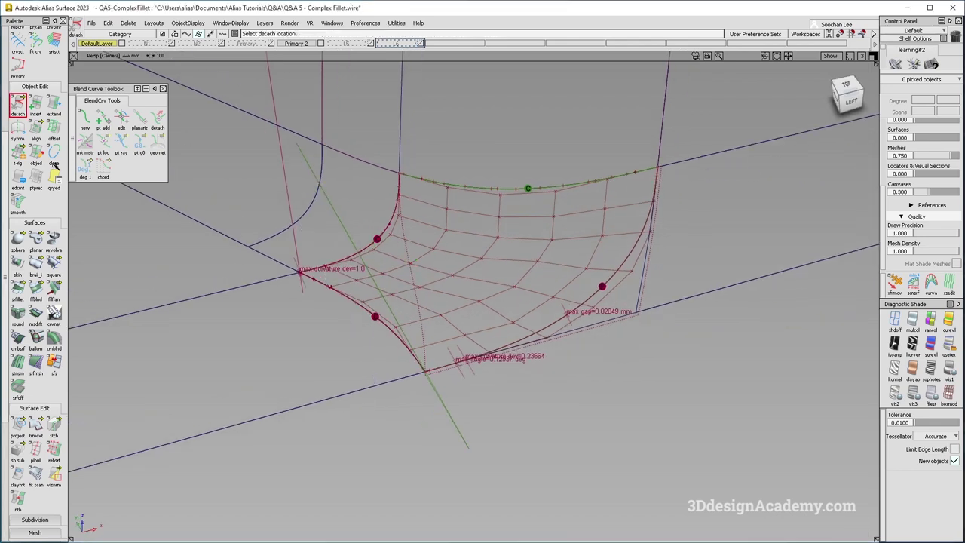
# Adjust the square surface's patch precision and clear the selection
pyautogui.click(35, 178)
pyautogui.click(368, 289)
pyautogui.keyDown('ctrl'); pyautogui.keyDown('shift'); pyautogui.moveTo(366, 380); pyautogui.dragTo(294, 188); pyautogui.keyUp('shift'); pyautogui.keyUp('ctrl')
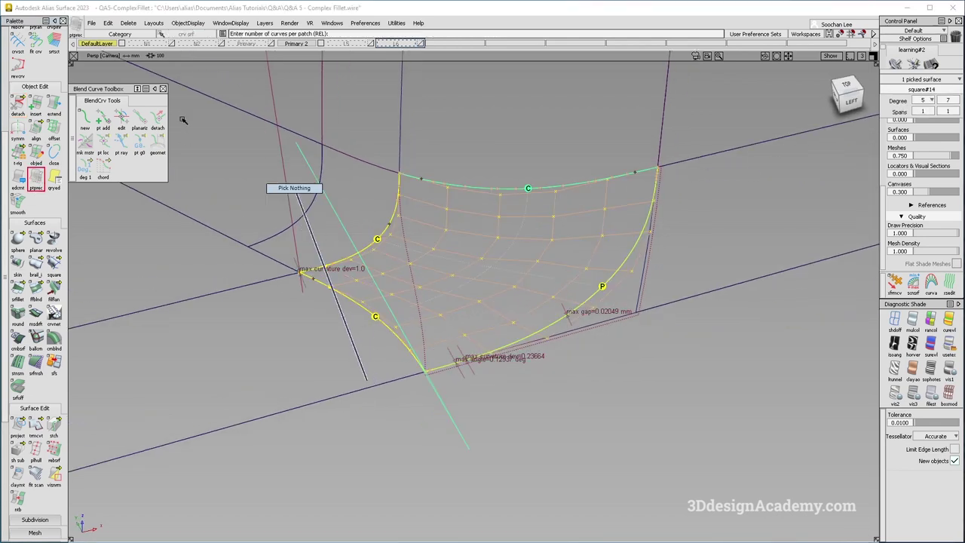
# Detach the square surface lengthwise from its inner edge to its outer edge, accepting the removal of construction history
pyautogui.click(498, 274)
pyautogui.press('Return')
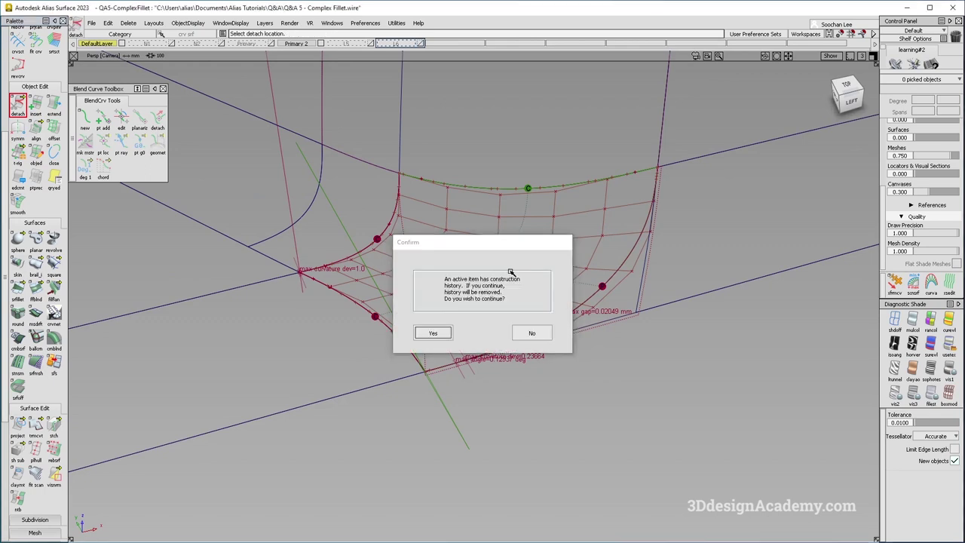
pyautogui.keyDown('alt'); pyautogui.keyDown('shift'); pyautogui.moveTo(518, 275); pyautogui.dragTo(431, 288); pyautogui.keyUp('shift'); pyautogui.keyUp('alt')
pyautogui.click(514, 276)
pyautogui.press('space')
pyautogui.keyDown('ctrl'); pyautogui.keyDown('shift'); pyautogui.moveTo(430, 289); pyautogui.dragTo(454, 397); pyautogui.keyUp('shift'); pyautogui.keyUp('ctrl')
pyautogui.keyDown('alt'); pyautogui.keyDown('shift'); pyautogui.moveTo(431, 288); pyautogui.dragTo(456, 391); pyautogui.keyUp('shift'); pyautogui.keyUp('alt')
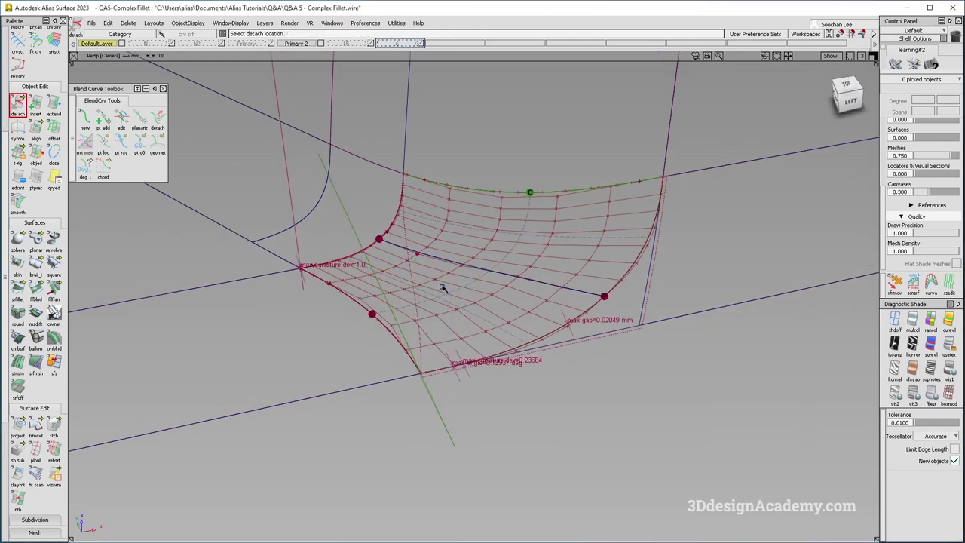
# Align the lower detached piece's outer edge to the rail surface's curve with G2 continuity and Edge alignment
pyautogui.keyDown('alt'); pyautogui.keyDown('shift'); pyautogui.moveTo(493, 307); pyautogui.dragTo(498, 312); pyautogui.keyUp('shift'); pyautogui.keyUp('alt')
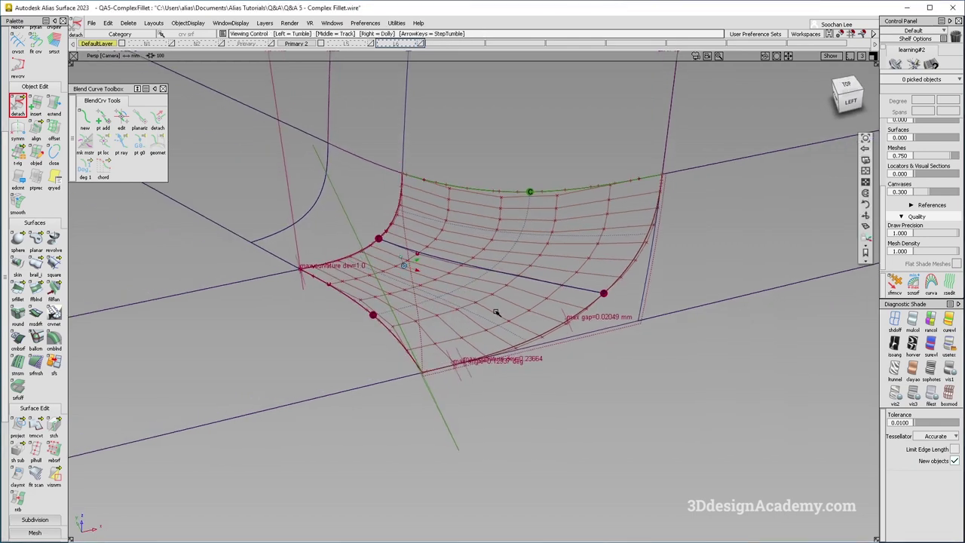
pyautogui.keyDown('ctrl'); pyautogui.keyDown('shift'); pyautogui.moveTo(480, 358); pyautogui.dragTo(443, 210); pyautogui.keyUp('shift'); pyautogui.keyUp('ctrl')
pyautogui.doubleClick(35, 133)
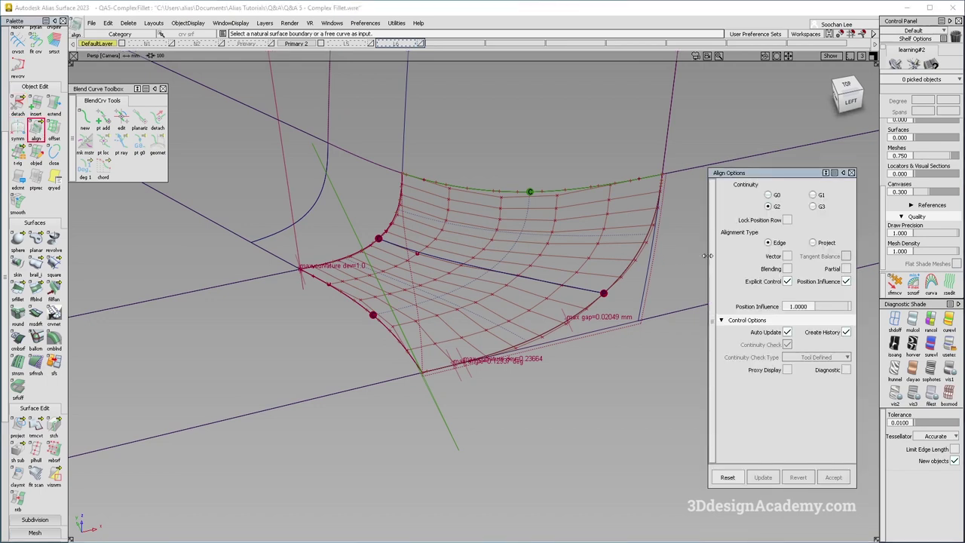
pyautogui.click(591, 311)
pyautogui.click(595, 312)
pyautogui.click(554, 312)
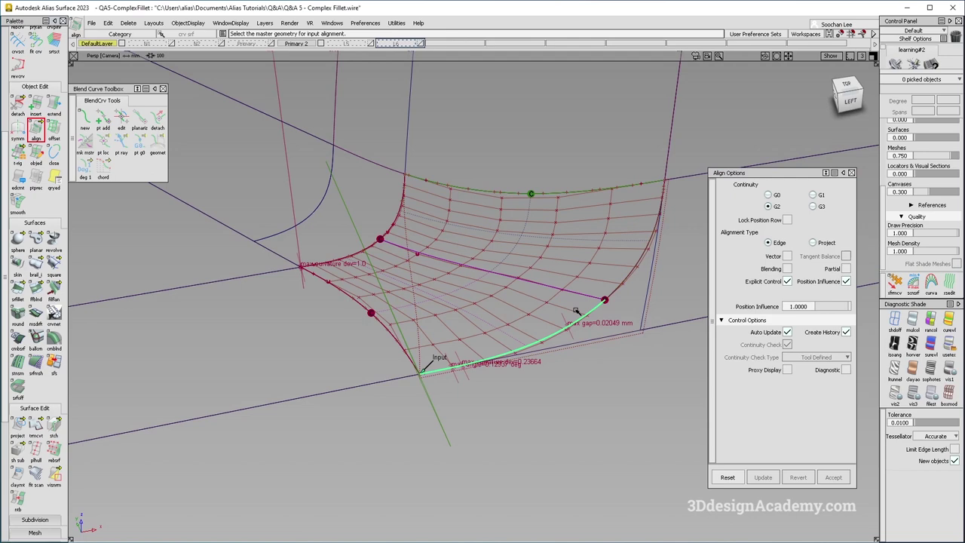
pyautogui.keyDown('alt'); pyautogui.keyDown('shift'); pyautogui.moveTo(554, 313); pyautogui.dragTo(638, 288, button='right'); pyautogui.keyUp('shift'); pyautogui.keyUp('alt')
pyautogui.keyDown('alt'); pyautogui.keyDown('shift'); pyautogui.moveTo(638, 288); pyautogui.dragTo(532, 277, button='middle'); pyautogui.keyUp('shift'); pyautogui.keyUp('alt')
pyautogui.keyDown('alt'); pyautogui.keyDown('shift'); pyautogui.moveTo(531, 277); pyautogui.dragTo(455, 298); pyautogui.keyUp('shift'); pyautogui.keyUp('alt')
pyautogui.click(457, 311)
pyautogui.click(486, 296)
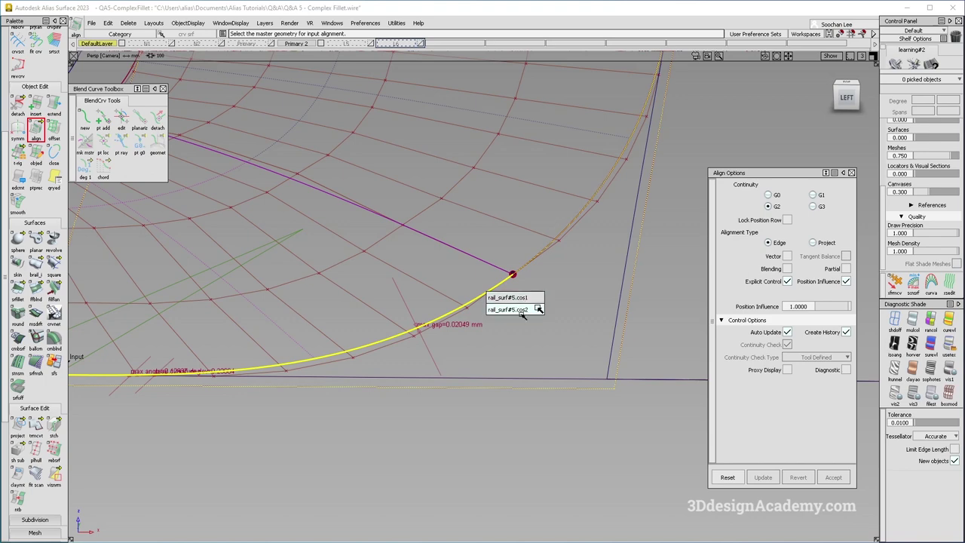
pyautogui.click(522, 301)
pyautogui.keyDown('alt'); pyautogui.keyDown('shift'); pyautogui.moveTo(522, 301); pyautogui.dragTo(418, 273, button='right'); pyautogui.keyUp('shift'); pyautogui.keyUp('alt')
pyautogui.keyDown('alt'); pyautogui.keyDown('shift'); pyautogui.moveTo(417, 274); pyautogui.dragTo(433, 293); pyautogui.keyUp('shift'); pyautogui.keyUp('alt')
pyautogui.keyDown('alt'); pyautogui.keyDown('shift'); pyautogui.moveTo(434, 293); pyautogui.dragTo(452, 339, button='middle'); pyautogui.keyUp('shift'); pyautogui.keyUp('alt')
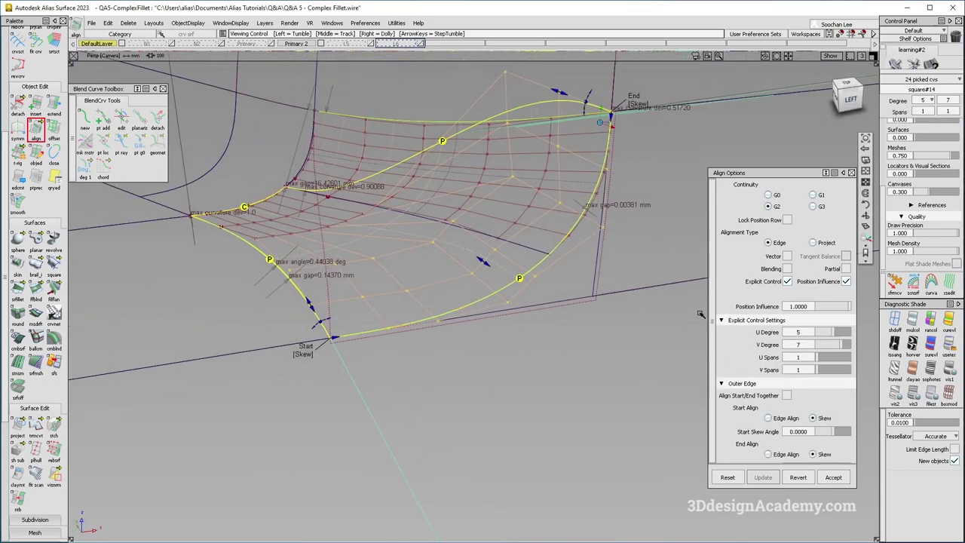
# Enable Partial and Vector for the lower piece's outer edge alignment
pyautogui.click(846, 269)
pyautogui.keyDown('alt'); pyautogui.keyDown('shift'); pyautogui.moveTo(533, 249); pyautogui.dragTo(494, 292); pyautogui.keyUp('shift'); pyautogui.keyUp('alt')
pyautogui.moveTo(311, 329)
pyautogui.keyDown('alt'); pyautogui.keyDown('shift'); pyautogui.mouseDown(button='right')
pyautogui.moveTo(337, 321)
pyautogui.moveTo(364, 264)
pyautogui.mouseUp(button='right'); pyautogui.keyUp('shift'); pyautogui.keyUp('alt')
pyautogui.keyDown('alt'); pyautogui.keyDown('shift'); pyautogui.moveTo(365, 265); pyautogui.dragTo(399, 355, button='middle'); pyautogui.keyUp('shift'); pyautogui.keyUp('alt')
pyautogui.keyDown('alt'); pyautogui.keyDown('shift'); pyautogui.moveTo(447, 265); pyautogui.dragTo(423, 273, button='right'); pyautogui.keyUp('shift'); pyautogui.keyUp('alt')
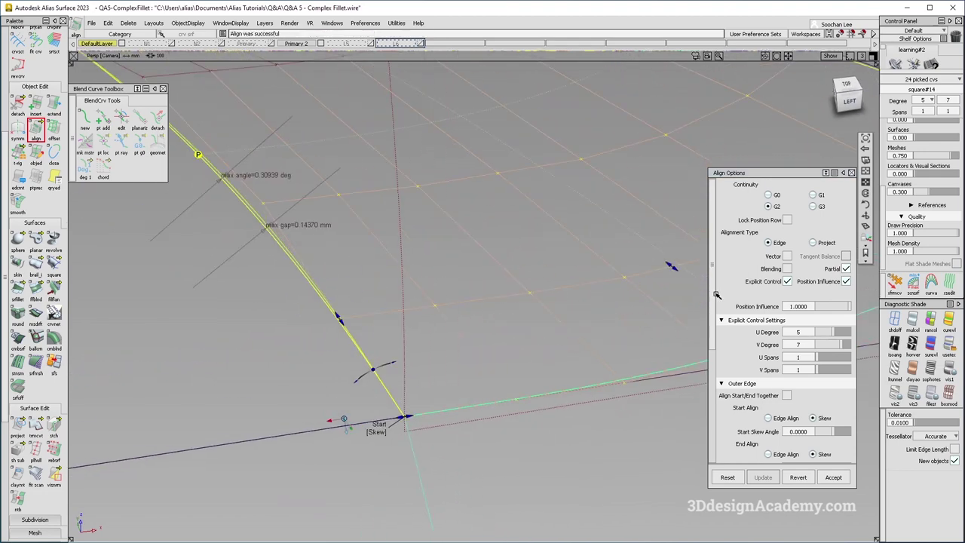
pyautogui.click(788, 257)
pyautogui.keyDown('alt'); pyautogui.keyDown('shift'); pyautogui.moveTo(528, 266); pyautogui.dragTo(460, 274, button='right'); pyautogui.keyUp('shift'); pyautogui.keyUp('alt')
pyautogui.keyDown('alt'); pyautogui.keyDown('shift'); pyautogui.moveTo(489, 297); pyautogui.dragTo(459, 269, button='middle'); pyautogui.keyUp('shift'); pyautogui.keyUp('alt')
pyautogui.keyDown('alt'); pyautogui.keyDown('shift'); pyautogui.moveTo(459, 269); pyautogui.dragTo(422, 271, button='right'); pyautogui.keyUp('shift'); pyautogui.keyUp('alt')
pyautogui.keyDown('alt'); pyautogui.keyDown('shift'); pyautogui.moveTo(555, 279); pyautogui.dragTo(519, 274, button='middle'); pyautogui.keyUp('shift'); pyautogui.keyUp('alt')
pyautogui.keyDown('alt'); pyautogui.keyDown('shift'); pyautogui.moveTo(569, 282); pyautogui.dragTo(570, 297); pyautogui.keyUp('shift'); pyautogui.keyUp('alt')
pyautogui.keyDown('ctrl'); pyautogui.keyDown('shift'); pyautogui.moveTo(592, 342); pyautogui.dragTo(592, 228); pyautogui.keyUp('shift'); pyautogui.keyUp('ctrl')
pyautogui.click(592, 228)
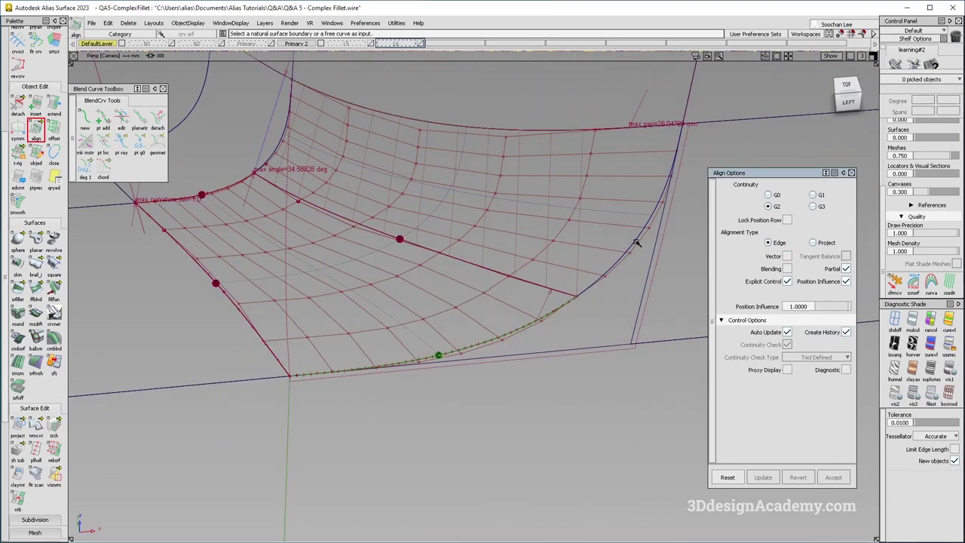
# Reopen the alignment history of the lower piece's outer edge and revert that alignment
pyautogui.keyDown('ctrl'); pyautogui.keyDown('shift'); pyautogui.moveTo(520, 327); pyautogui.dragTo(527, 366, button='middle'); pyautogui.keyUp('shift'); pyautogui.keyUp('ctrl')
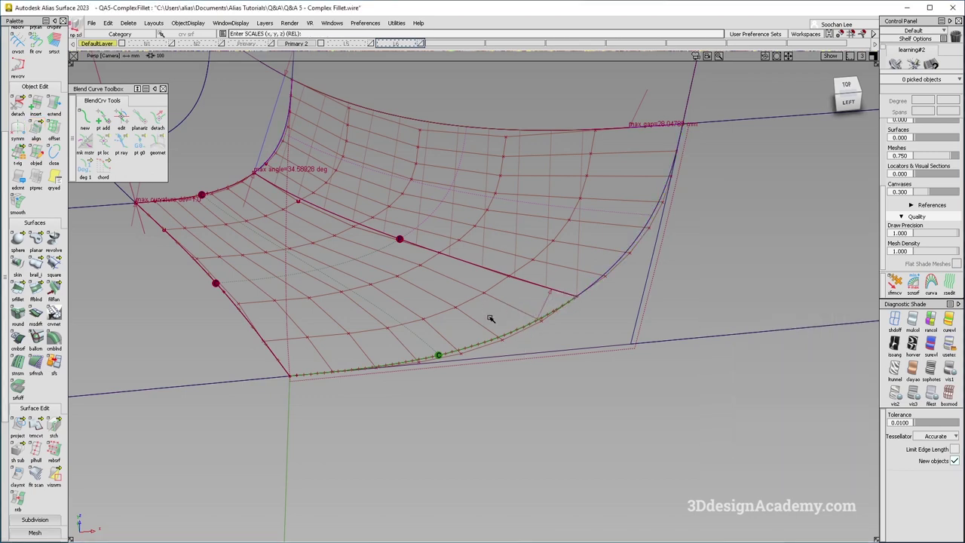
pyautogui.keyDown('ctrl'); pyautogui.keyDown('shift'); pyautogui.moveTo(512, 311); pyautogui.dragTo(490, 336, button='middle'); pyautogui.keyUp('shift'); pyautogui.keyUp('ctrl')
pyautogui.click(483, 344)
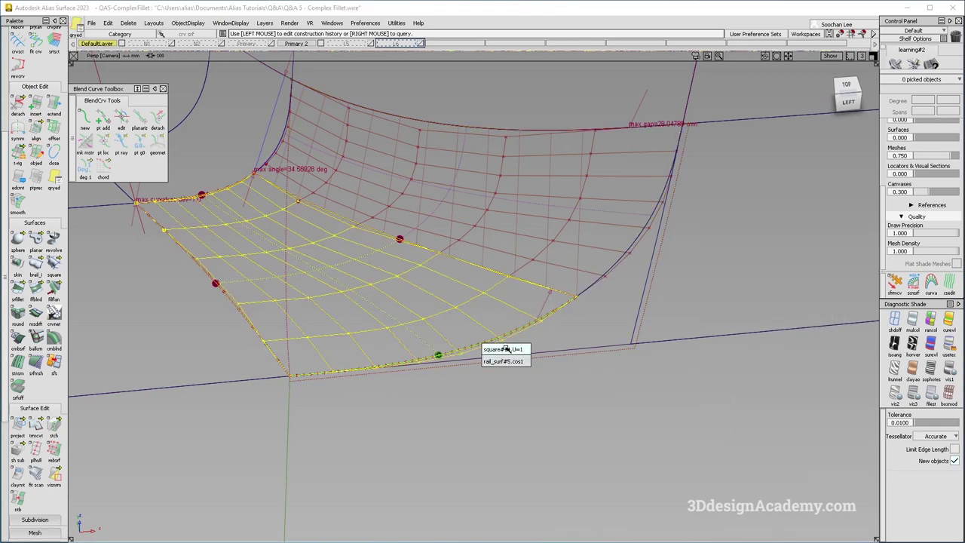
pyautogui.click(504, 350)
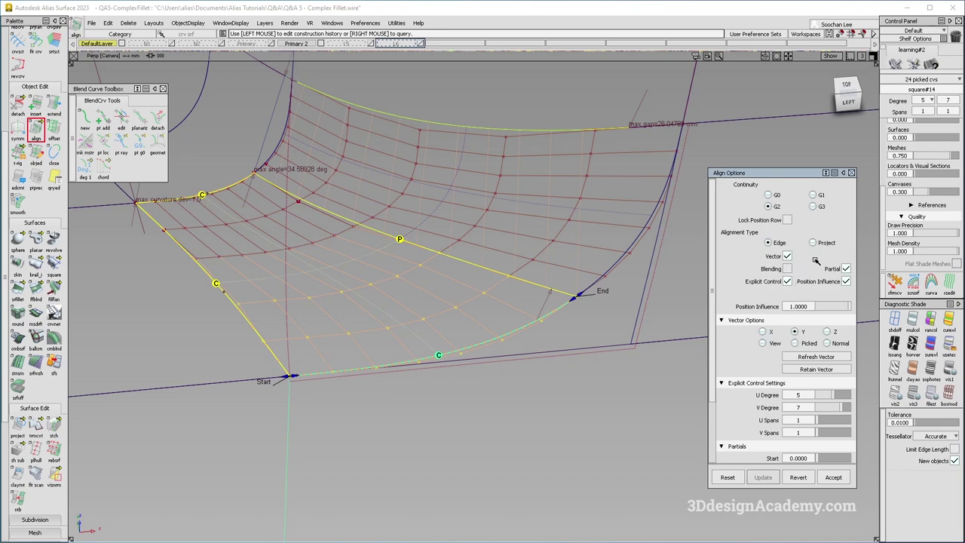
pyautogui.click(785, 481)
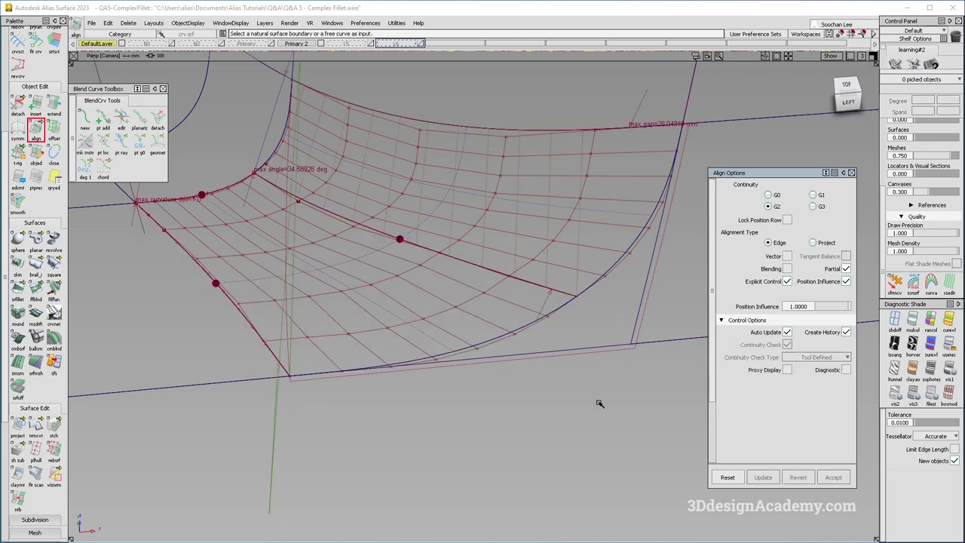
# Realign the lower piece's outer edge to the rail surface's curve with G2 continuity, Position Influence 0 and a Y vector
pyautogui.click(520, 333)
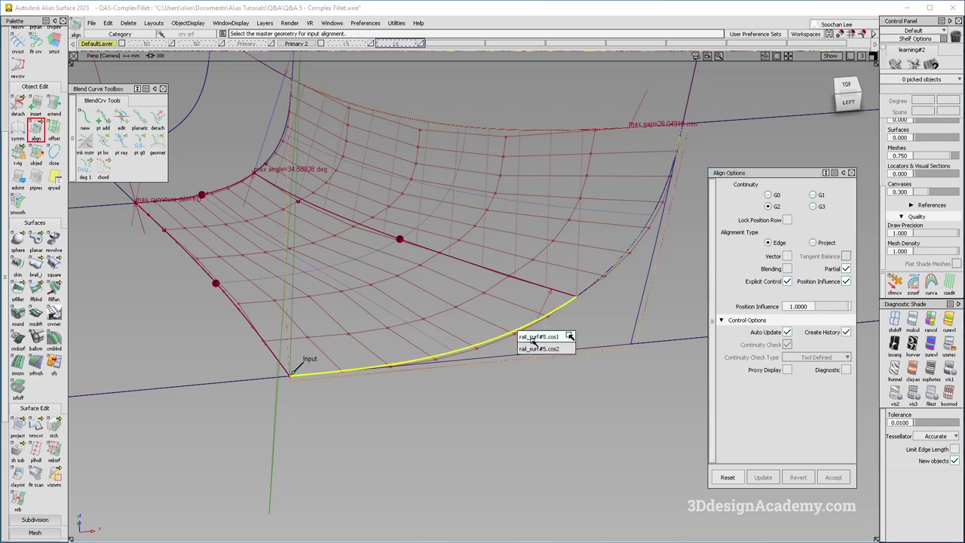
pyautogui.click(517, 332)
pyautogui.moveTo(829, 305); pyautogui.dragTo(477, 283)
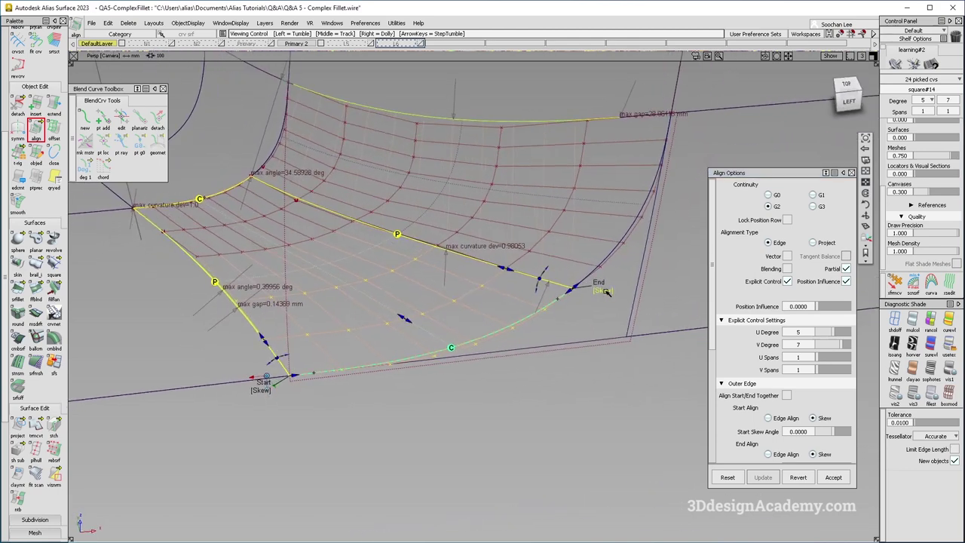
pyautogui.click(789, 256)
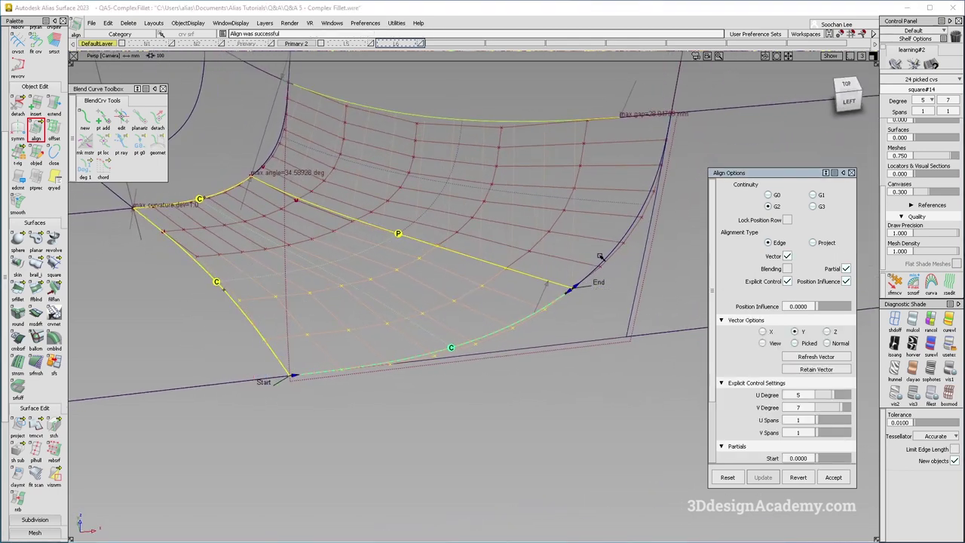
pyautogui.keyDown('alt'); pyautogui.keyDown('shift'); pyautogui.moveTo(600, 257); pyautogui.dragTo(612, 282); pyautogui.keyUp('shift'); pyautogui.keyUp('alt')
# Align the upper detached piece's outer edge to the rail surface's curve with G2 continuity, Partial and a Y vector
pyautogui.click(611, 252)
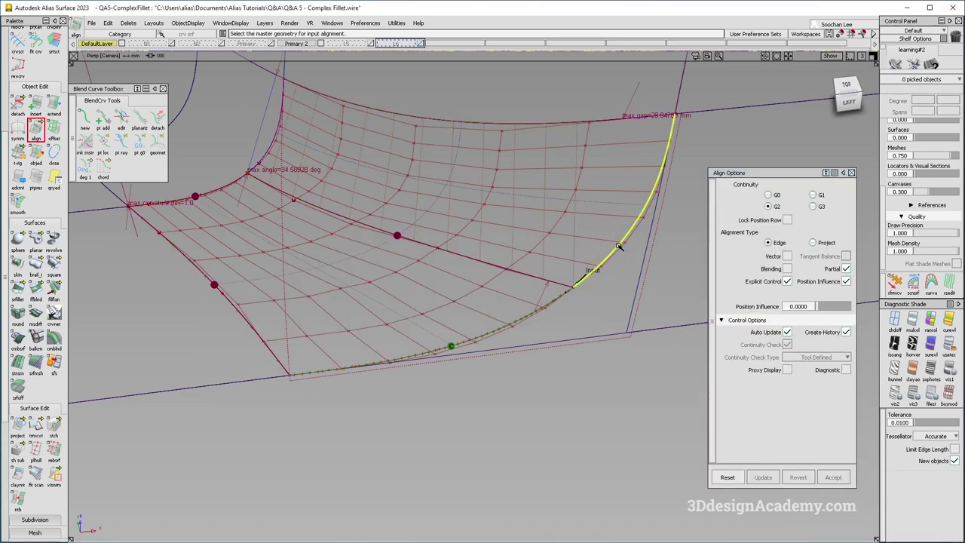
pyautogui.click(619, 246)
pyautogui.click(632, 262)
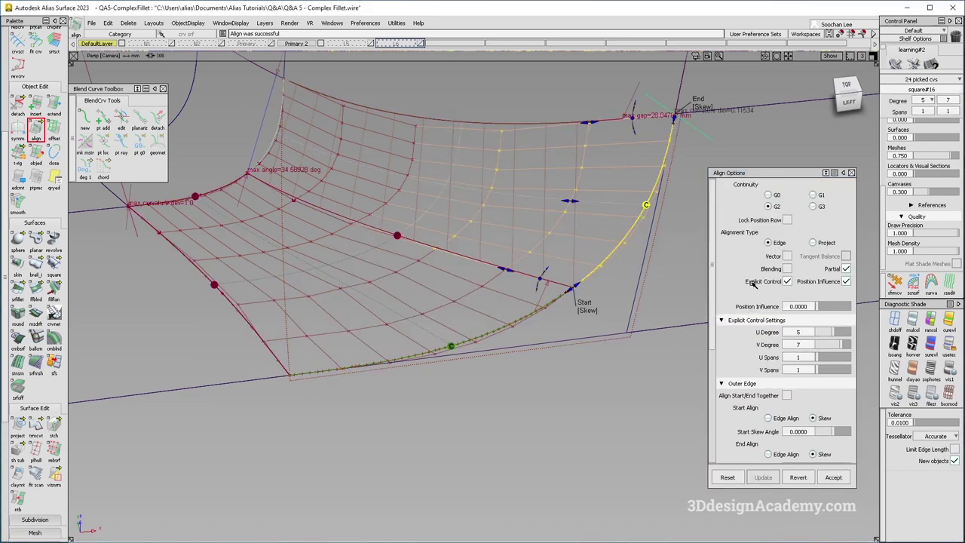
pyautogui.click(787, 257)
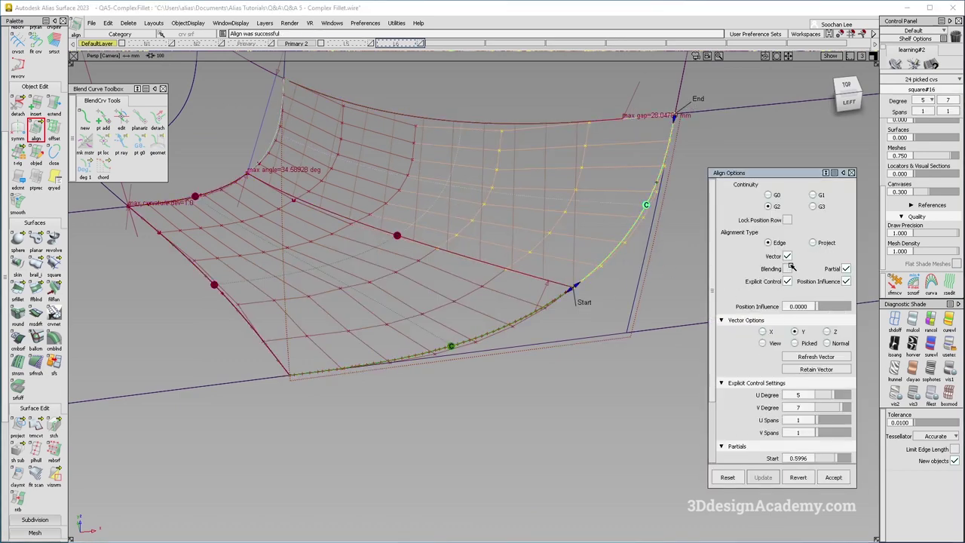
pyautogui.click(521, 322)
pyautogui.keyDown('alt'); pyautogui.keyDown('shift'); pyautogui.moveTo(521, 322); pyautogui.dragTo(528, 366); pyautogui.keyUp('shift'); pyautogui.keyUp('alt')
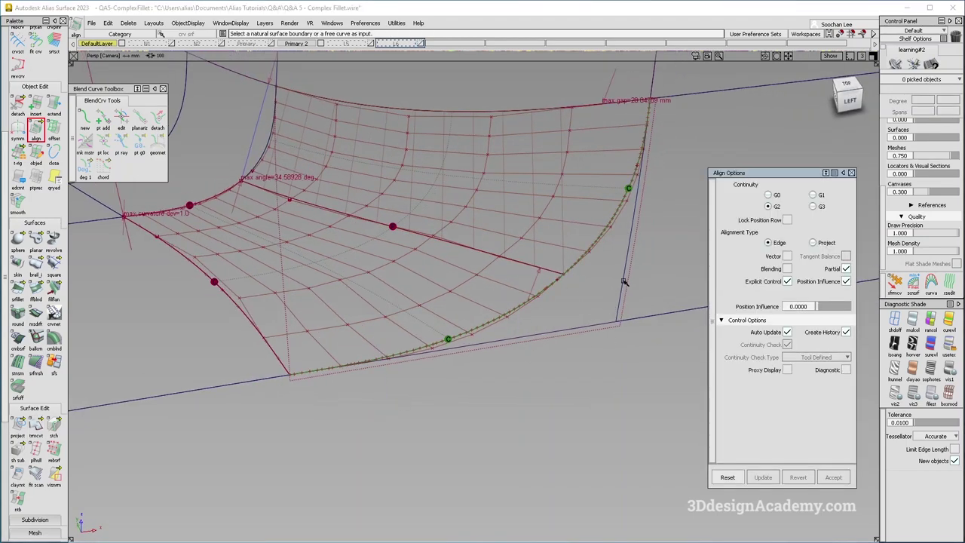
# Select the rail surface adjoining the outer edges and hide it
pyautogui.keyDown('ctrl'); pyautogui.keyDown('shift'); pyautogui.moveTo(624, 282); pyautogui.dragTo(590, 333); pyautogui.keyUp('shift'); pyautogui.keyUp('ctrl')
pyautogui.click(590, 333)
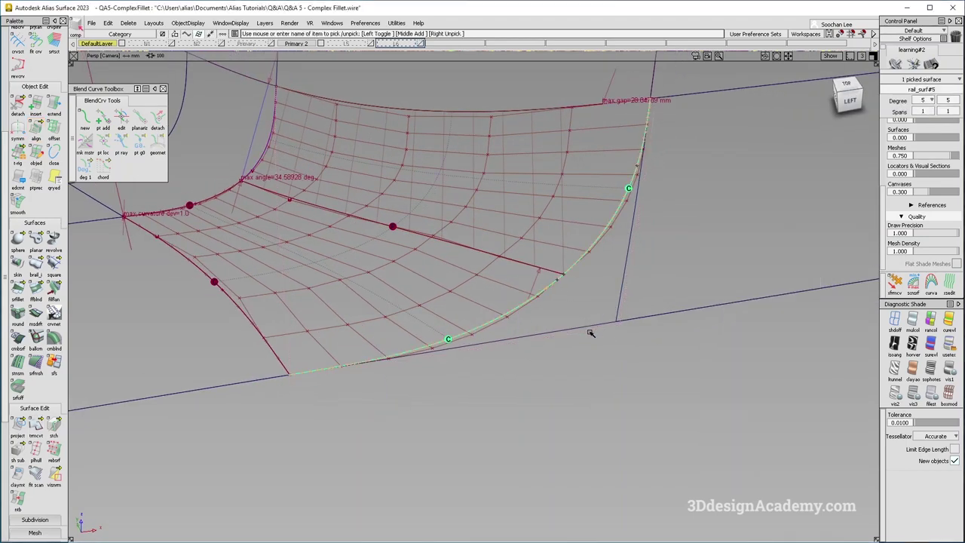
pyautogui.click(204, 24)
pyautogui.click(201, 61)
pyautogui.keyDown('alt'); pyautogui.keyDown('shift'); pyautogui.moveTo(307, 290); pyautogui.dragTo(344, 298, button='middle'); pyautogui.keyUp('shift'); pyautogui.keyUp('alt')
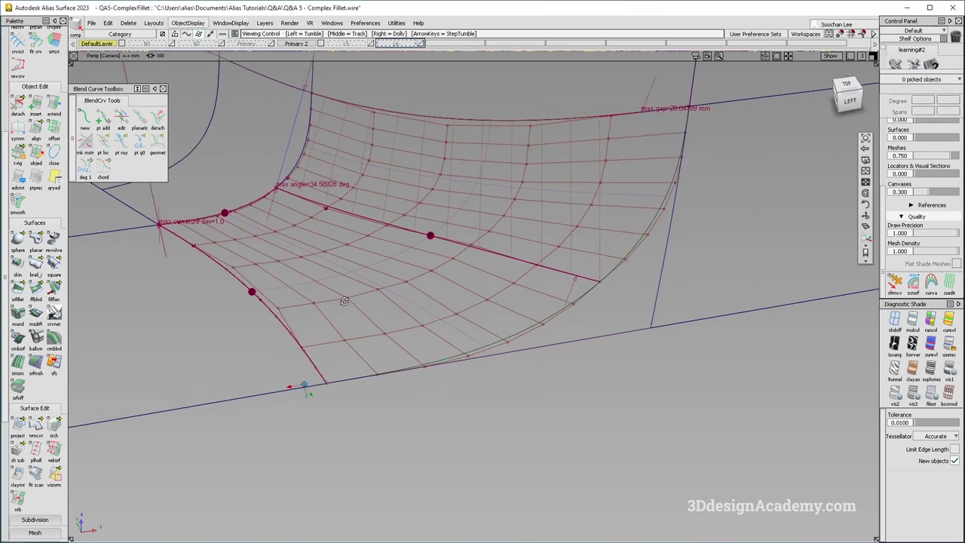
# Clear the existing continuity locators and check surface continuity along the lower piece's short side edge
pyautogui.keyDown('alt'); pyautogui.keyDown('shift'); pyautogui.moveTo(345, 298); pyautogui.dragTo(341, 294); pyautogui.keyUp('shift'); pyautogui.keyUp('alt')
pyautogui.keyDown('ctrl'); pyautogui.keyDown('shift'); pyautogui.moveTo(324, 235); pyautogui.dragTo(428, 244); pyautogui.keyUp('shift'); pyautogui.keyUp('ctrl')
pyautogui.keyDown('ctrl'); pyautogui.keyDown('shift'); pyautogui.moveTo(291, 387); pyautogui.dragTo(250, 264); pyautogui.keyUp('shift'); pyautogui.keyUp('ctrl')
pyautogui.scroll(-4, 19, 422)
pyautogui.click(19, 492)
pyautogui.click(270, 308)
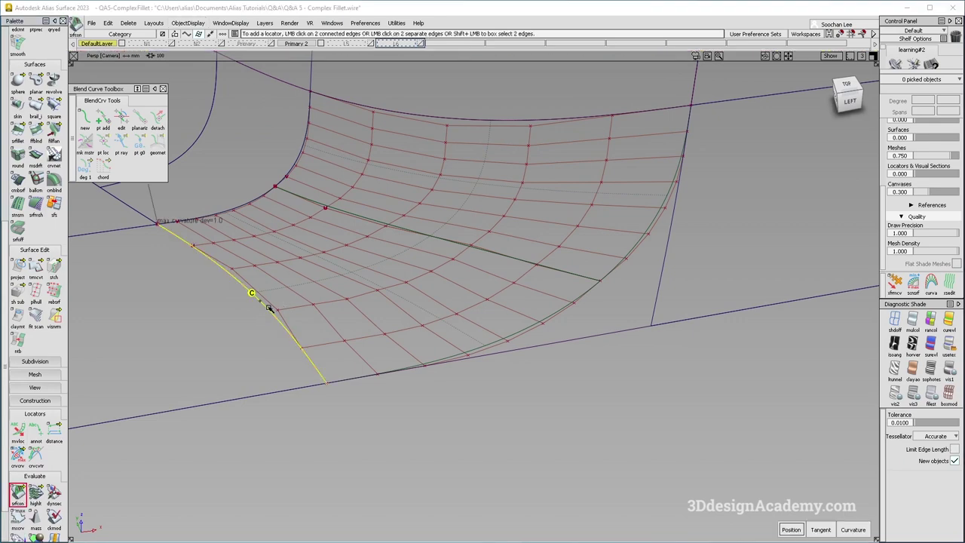
# Check surface continuity along both pieces' inner side edges and the upper piece's far edge opposite the shared seam
pyautogui.keyDown('alt'); pyautogui.keyDown('shift'); pyautogui.moveTo(260, 199); pyautogui.dragTo(239, 211); pyautogui.keyUp('shift'); pyautogui.keyUp('alt')
pyautogui.click(234, 213)
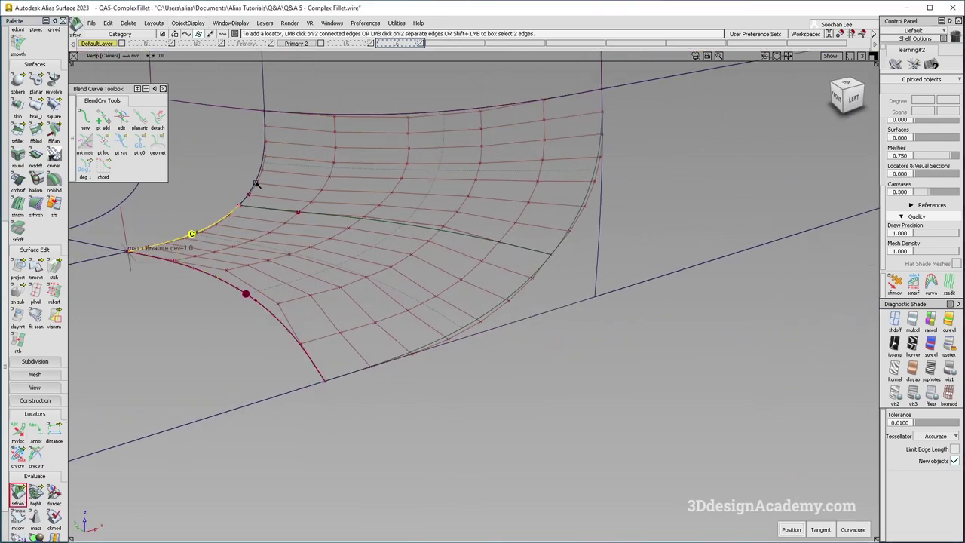
pyautogui.keyDown('alt'); pyautogui.keyDown('shift'); pyautogui.moveTo(236, 212); pyautogui.dragTo(219, 199); pyautogui.keyUp('shift'); pyautogui.keyUp('alt')
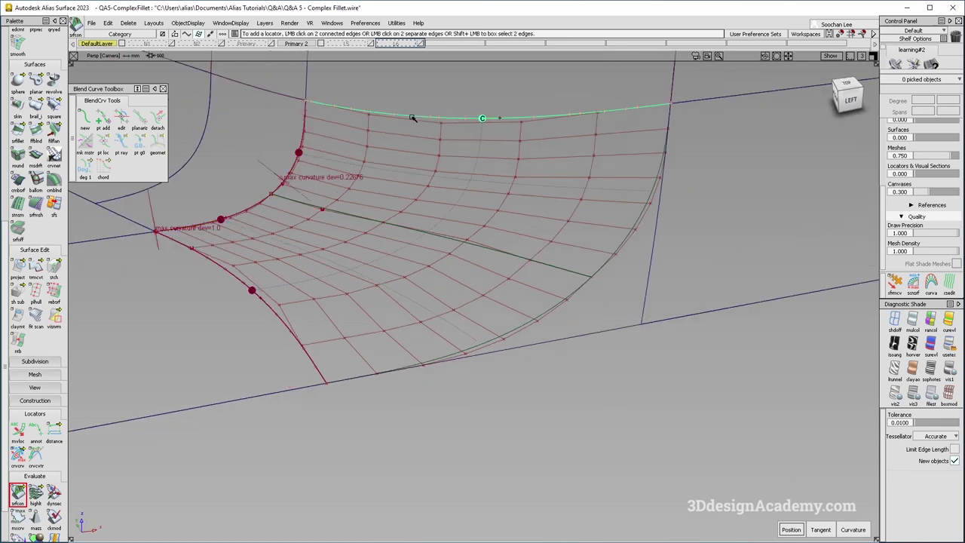
pyautogui.keyDown('alt'); pyautogui.keyDown('shift'); pyautogui.moveTo(310, 189); pyautogui.dragTo(384, 233, button='right'); pyautogui.keyUp('shift'); pyautogui.keyUp('alt')
pyautogui.keyDown('alt'); pyautogui.keyDown('shift'); pyautogui.moveTo(372, 236); pyautogui.dragTo(423, 229); pyautogui.keyUp('shift'); pyautogui.keyUp('alt')
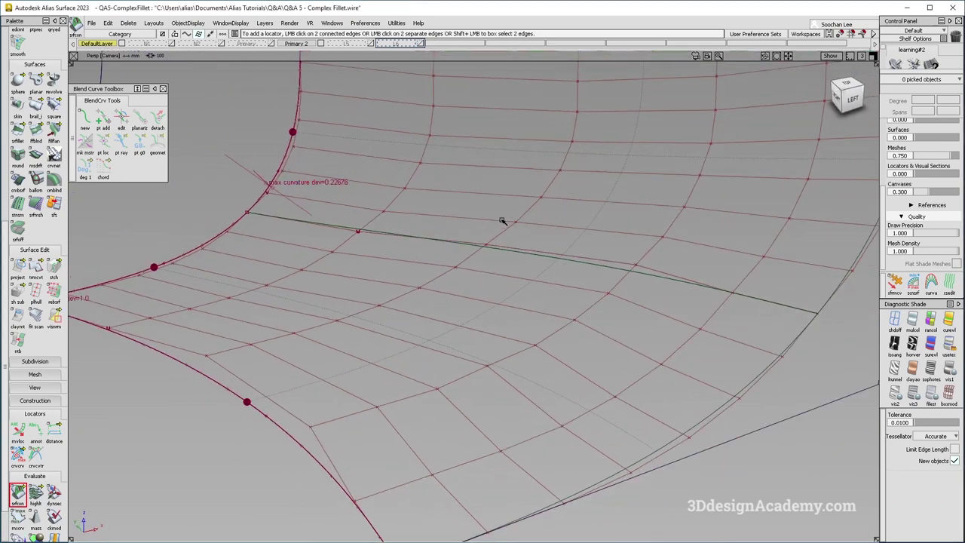
# Add a surface continuity check along the seam shared by the upper and lower pieces
pyautogui.keyDown('ctrl'); pyautogui.keyDown('shift'); pyautogui.moveTo(504, 219); pyautogui.dragTo(494, 230); pyautogui.keyUp('shift'); pyautogui.keyUp('ctrl')
pyautogui.moveTo(494, 230); pyautogui.dragTo(446, 250)
pyautogui.click(429, 327)
pyautogui.click(16, 493)
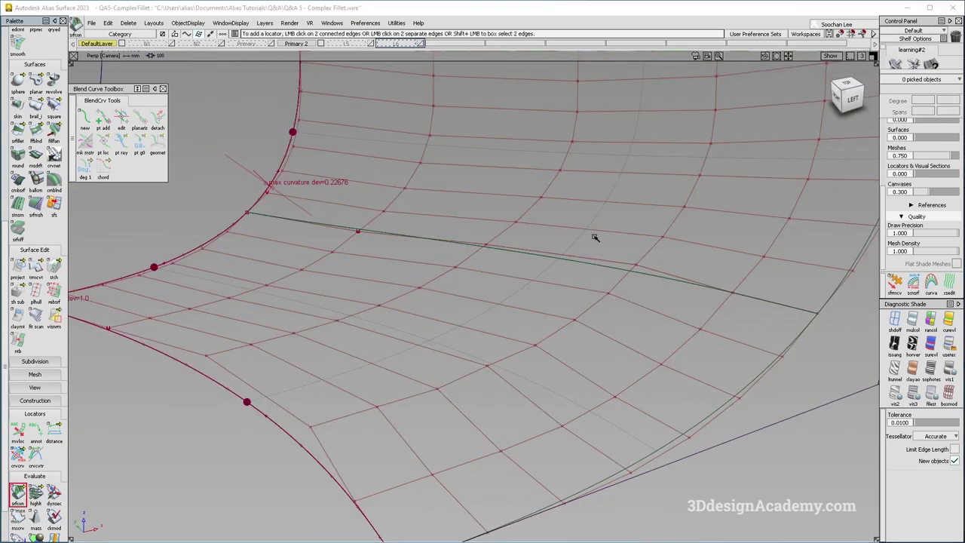
pyautogui.click(595, 265)
pyautogui.keyDown('alt'); pyautogui.keyDown('shift'); pyautogui.moveTo(564, 271); pyautogui.dragTo(532, 290, button='right'); pyautogui.keyUp('shift'); pyautogui.keyUp('alt')
pyautogui.keyDown('alt'); pyautogui.keyDown('shift'); pyautogui.moveTo(532, 291); pyautogui.dragTo(523, 310); pyautogui.keyUp('shift'); pyautogui.keyUp('alt')
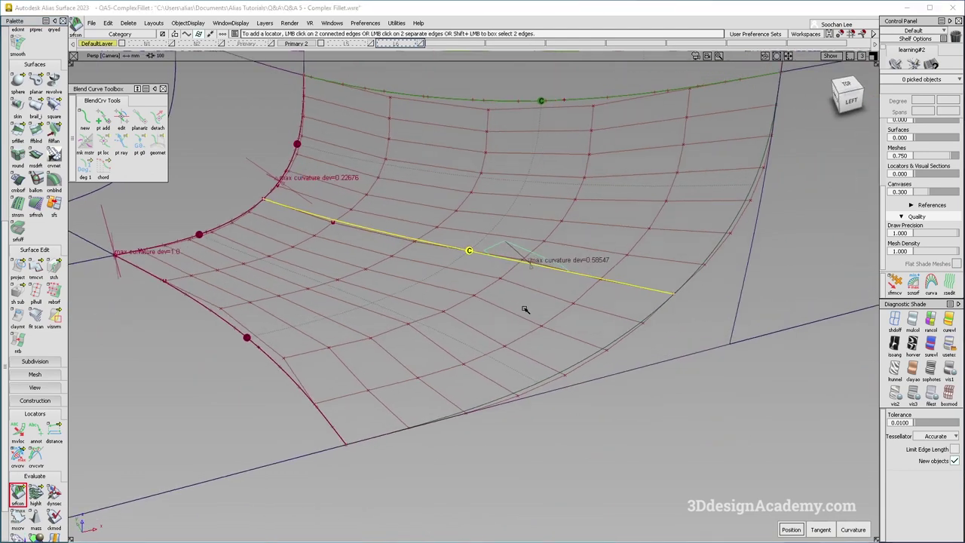
pyautogui.click(524, 310)
# Make the hidden rail surface adjoining the outer edges visible again
pyautogui.click(188, 24)
pyautogui.click(201, 48)
pyautogui.keyDown('alt'); pyautogui.keyDown('shift'); pyautogui.moveTo(672, 332); pyautogui.dragTo(664, 340); pyautogui.keyUp('shift'); pyautogui.keyUp('alt')
pyautogui.keyDown('alt'); pyautogui.keyDown('shift'); pyautogui.moveTo(664, 340); pyautogui.dragTo(623, 351, button='middle'); pyautogui.keyUp('shift'); pyautogui.keyUp('alt')
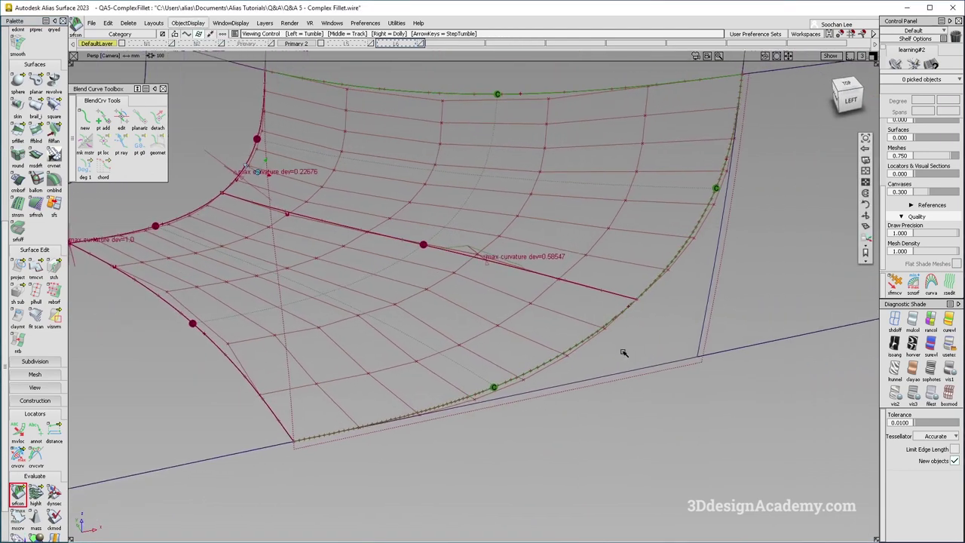
# Try to trim the rail surface along the fillet pieces' outer edges
pyautogui.click(16, 350)
pyautogui.click(35, 266)
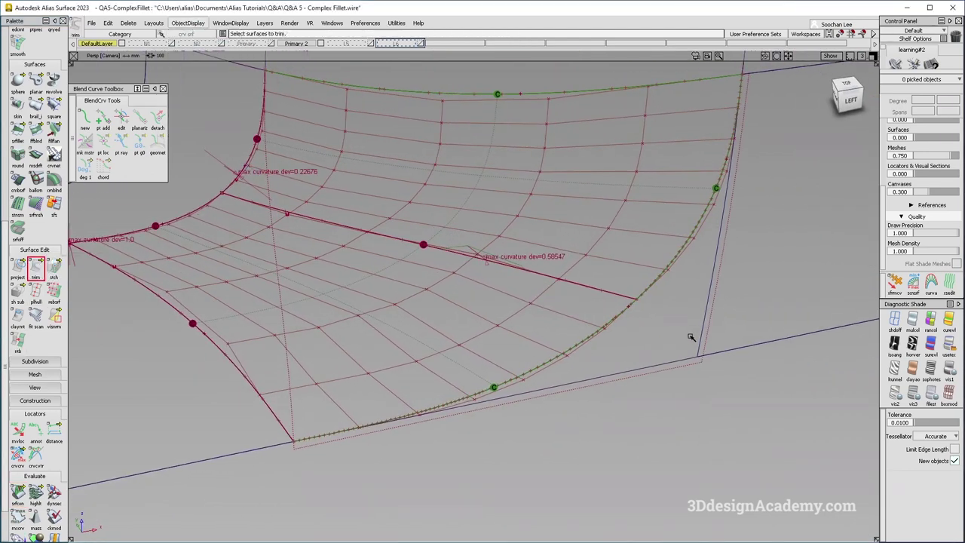
pyautogui.click(586, 347)
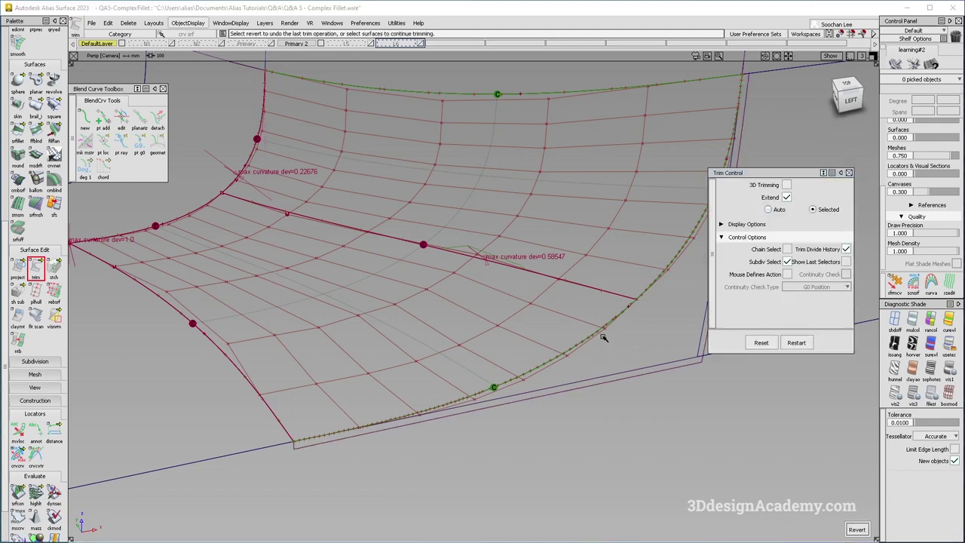
pyautogui.click(603, 334)
# Pick the existing curve on the rail surface along the pieces' outer edges and delete it
pyautogui.keyDown('alt'); pyautogui.keyDown('shift'); pyautogui.moveTo(655, 326); pyautogui.dragTo(589, 346, button='middle'); pyautogui.keyUp('shift'); pyautogui.keyUp('alt')
pyautogui.keyDown('ctrl'); pyautogui.keyDown('shift'); pyautogui.moveTo(614, 345); pyautogui.dragTo(572, 323); pyautogui.keyUp('shift'); pyautogui.keyUp('ctrl')
pyautogui.click(570, 324)
pyautogui.click(581, 331)
pyautogui.click(567, 327)
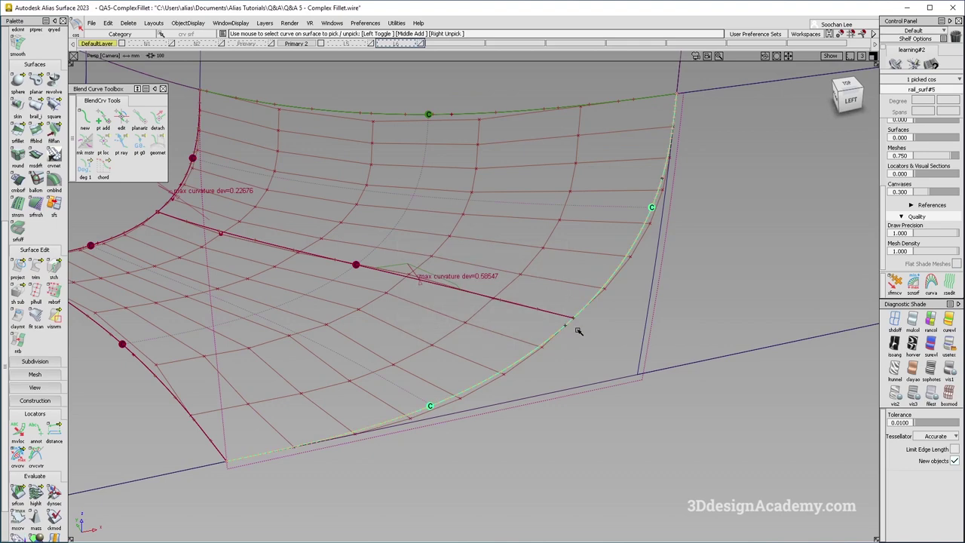
pyautogui.click(586, 364)
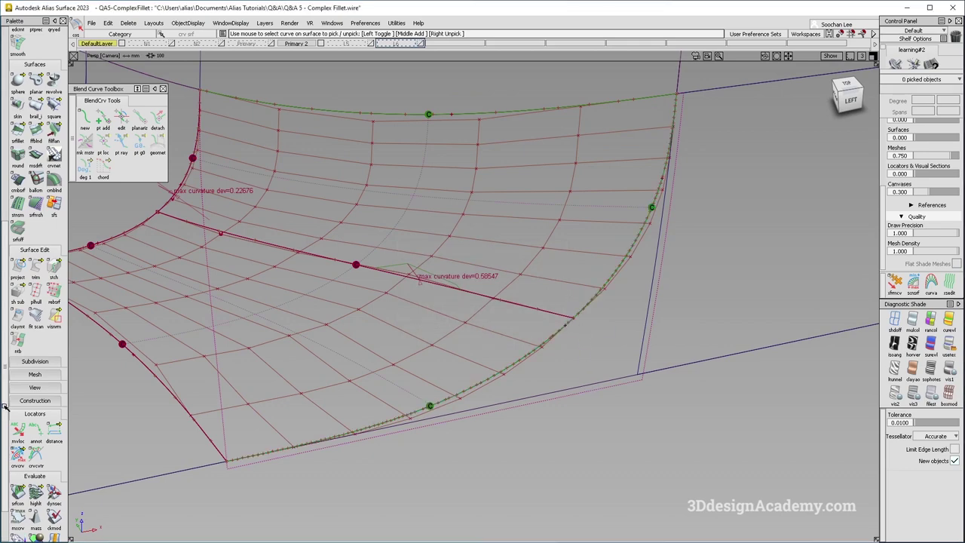
pyautogui.click(36, 267)
pyautogui.click(626, 385)
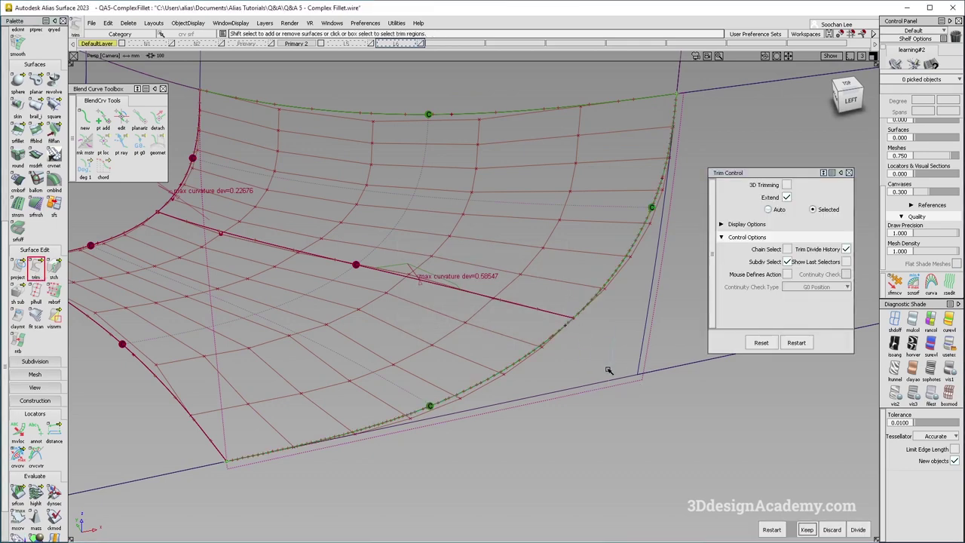
pyautogui.hotkey('ctrl', 'z')
# Project the outer edges of the two fillet pieces onto the rail surface
pyautogui.click(18, 268)
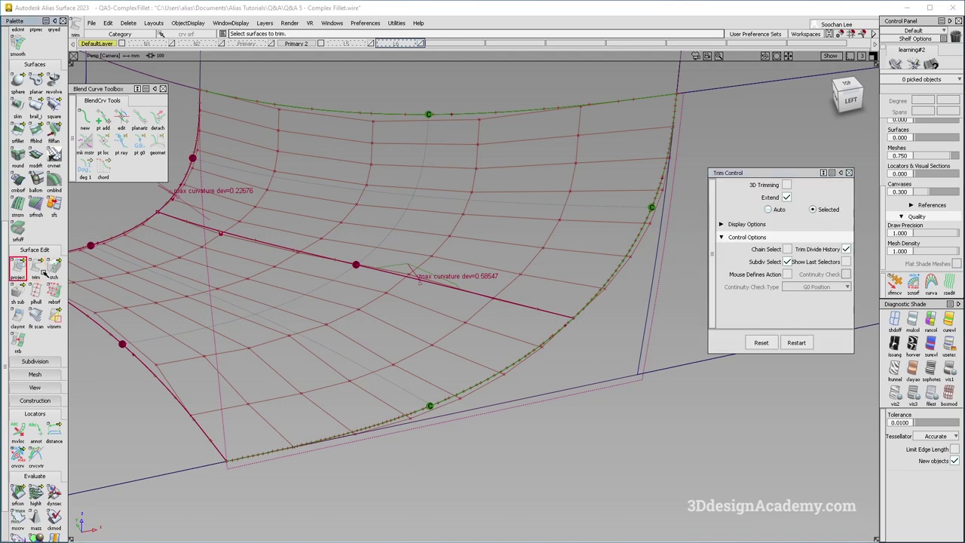
pyautogui.click(637, 379)
pyautogui.click(632, 376)
pyautogui.click(633, 382)
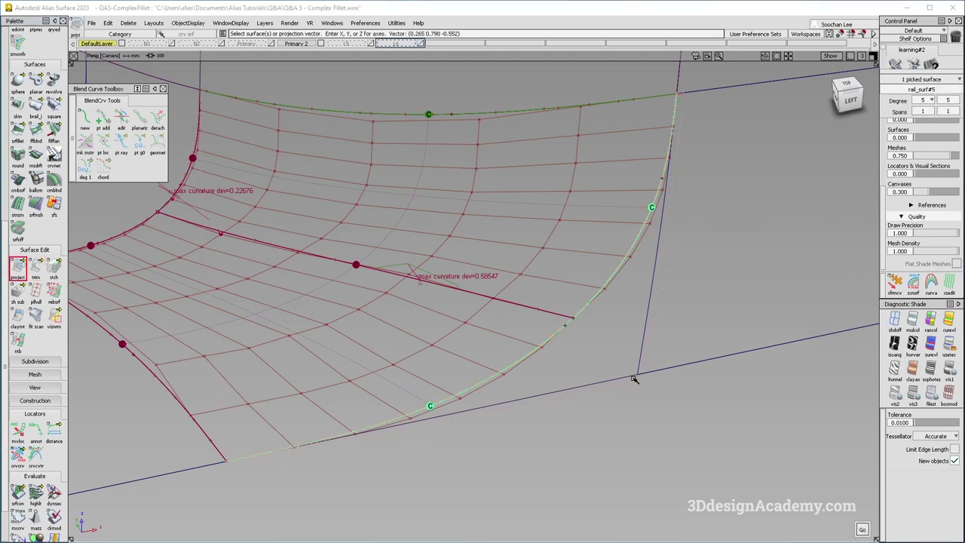
pyautogui.click(630, 377)
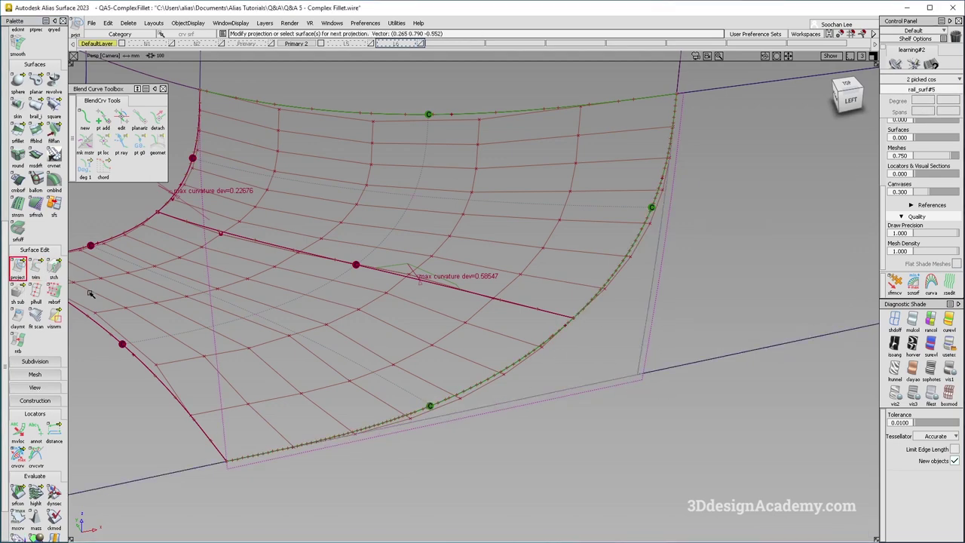
# Trim the rail surface at the projected curves, keeping the region outside the fillet corner
pyautogui.click(39, 269)
pyautogui.click(630, 366)
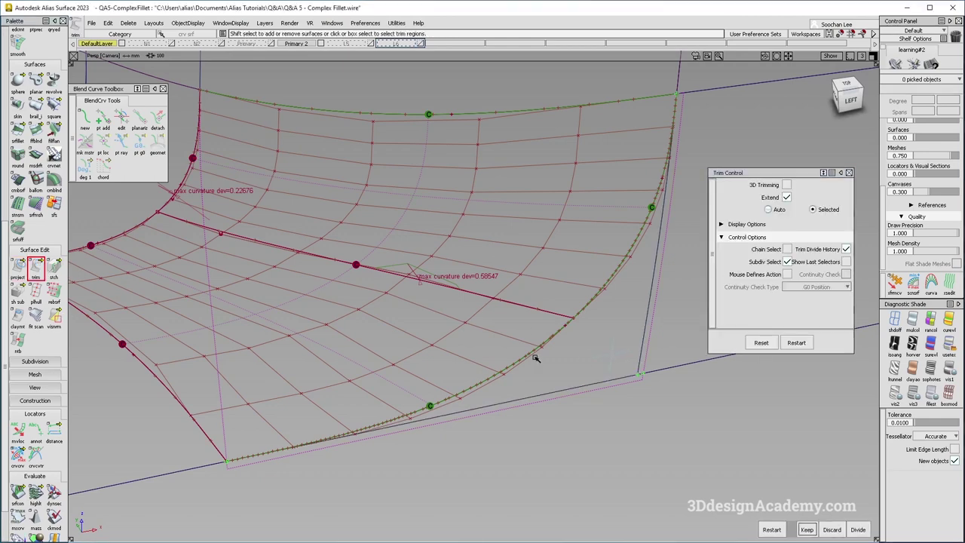
pyautogui.press('space')
pyautogui.keyDown('alt'); pyautogui.keyDown('shift'); pyautogui.moveTo(582, 329); pyautogui.dragTo(472, 332, button='right'); pyautogui.keyUp('shift'); pyautogui.keyUp('alt')
# Select all the surfaces, delete their construction history and clear the selection
pyautogui.keyDown('ctrl'); pyautogui.keyDown('shift'); pyautogui.moveTo(472, 332); pyautogui.dragTo(397, 322); pyautogui.keyUp('shift'); pyautogui.keyUp('ctrl')
pyautogui.keyDown('alt'); pyautogui.keyDown('shift'); pyautogui.moveTo(397, 322); pyautogui.dragTo(463, 373, button='middle'); pyautogui.keyUp('shift'); pyautogui.keyUp('alt')
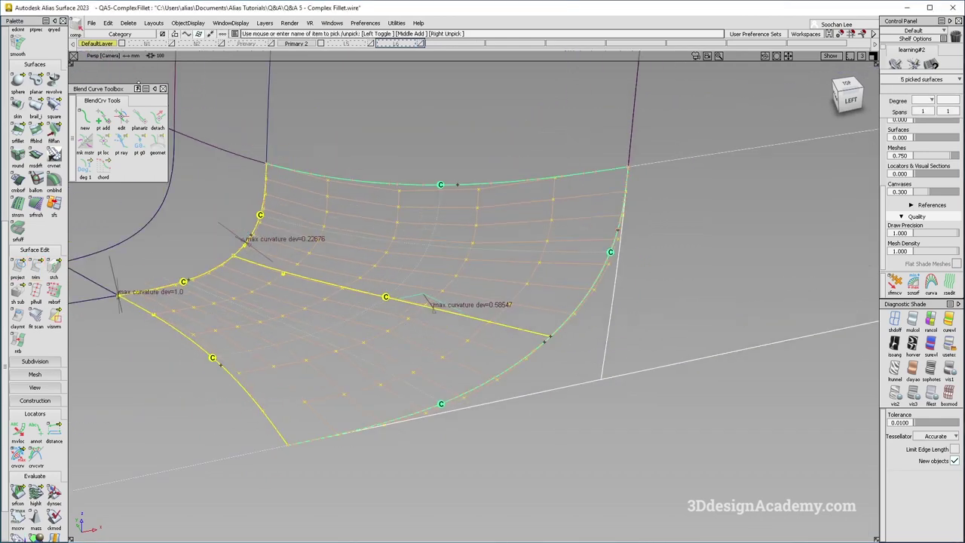
pyautogui.click(129, 23)
pyautogui.click(133, 46)
pyautogui.keyDown('ctrl'); pyautogui.keyDown('shift'); pyautogui.moveTo(374, 385); pyautogui.dragTo(353, 312); pyautogui.keyUp('shift'); pyautogui.keyUp('ctrl')
pyautogui.keyDown('alt'); pyautogui.keyDown('shift'); pyautogui.moveTo(334, 337); pyautogui.dragTo(350, 335, button='middle'); pyautogui.keyUp('shift'); pyautogui.keyUp('alt')
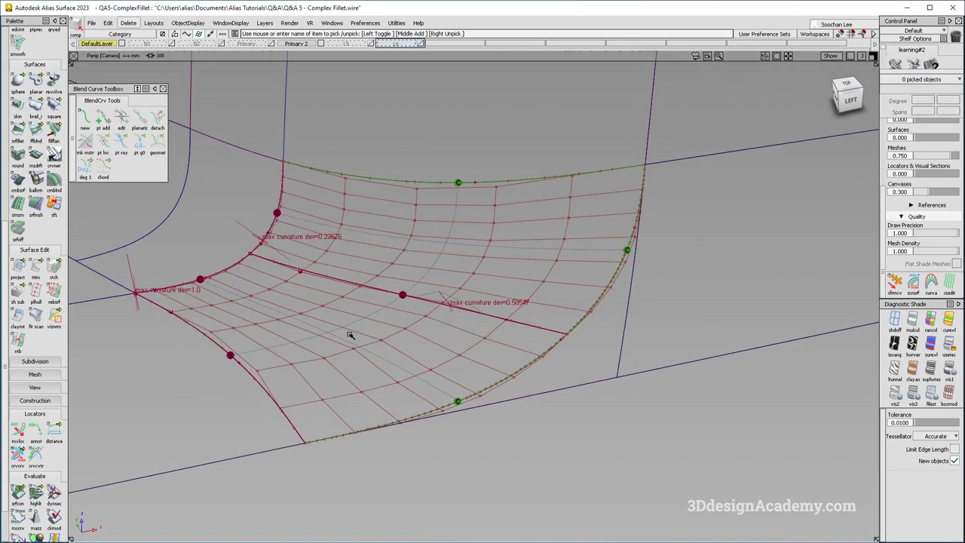
# Move individual CVs of the upper piece near the shared seam along the surface normal, then clear the selection
pyautogui.keyDown('alt'); pyautogui.keyDown('shift'); pyautogui.moveTo(382, 360); pyautogui.dragTo(372, 353); pyautogui.keyUp('shift'); pyautogui.keyUp('alt')
pyautogui.keyDown('ctrl'); pyautogui.keyDown('shift'); pyautogui.moveTo(313, 323); pyautogui.dragTo(393, 268); pyautogui.keyUp('shift'); pyautogui.keyUp('ctrl')
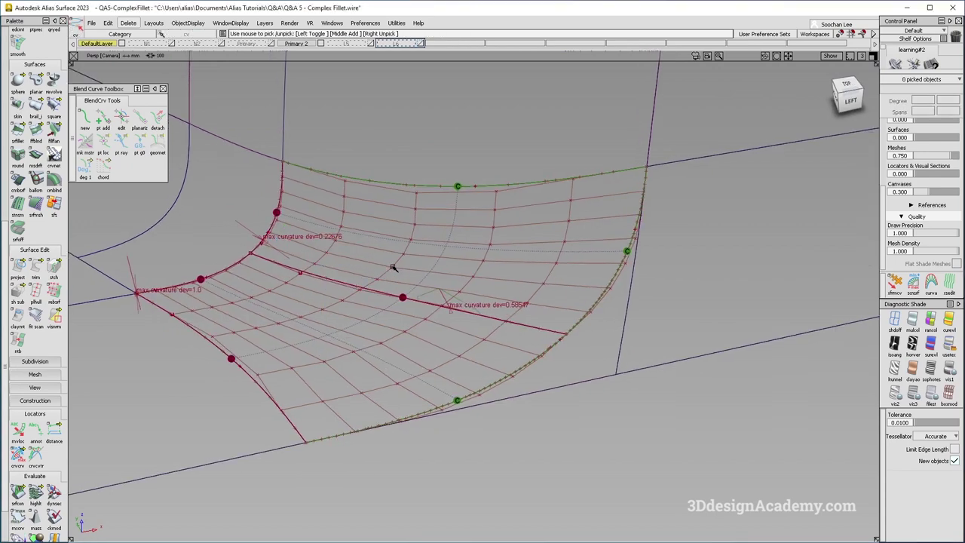
pyautogui.click(393, 268)
pyautogui.keyDown('alt'); pyautogui.keyDown('shift'); pyautogui.moveTo(325, 261); pyautogui.dragTo(381, 272, button='right'); pyautogui.keyUp('shift'); pyautogui.keyUp('alt')
pyautogui.click(897, 287)
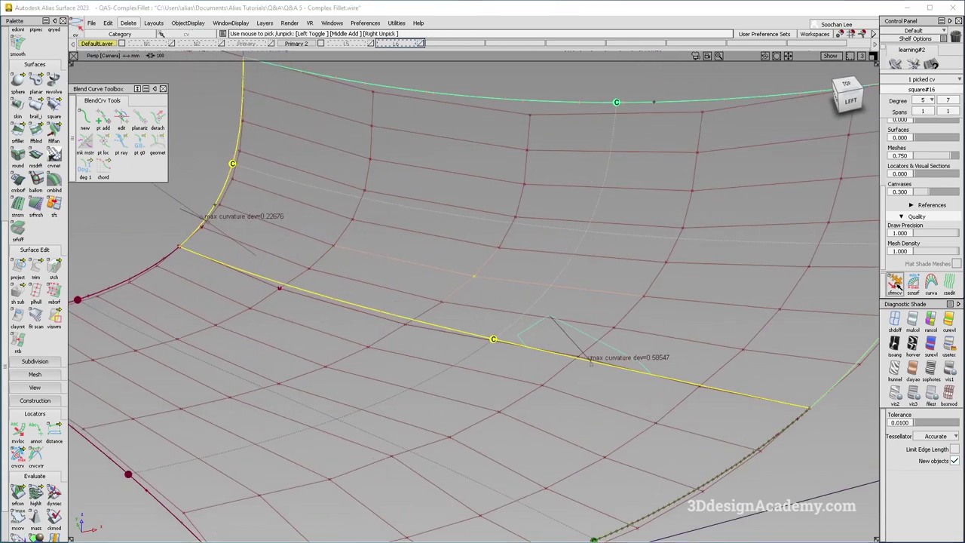
pyautogui.hotkey('alt', 'shift')
pyautogui.moveTo(364, 340); pyautogui.dragTo(350, 330)
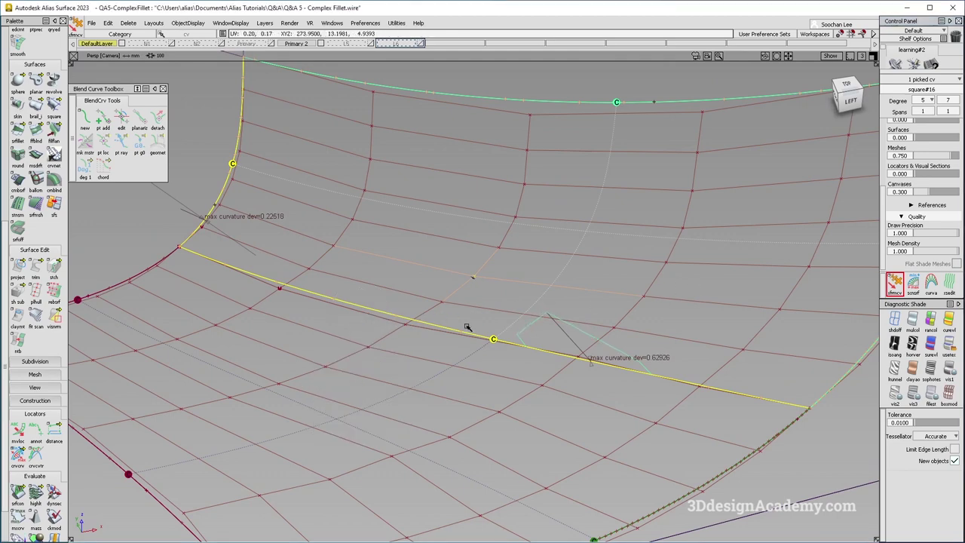
pyautogui.moveTo(226, 359); pyautogui.dragTo(154, 368)
pyautogui.moveTo(338, 245); pyautogui.dragTo(361, 225)
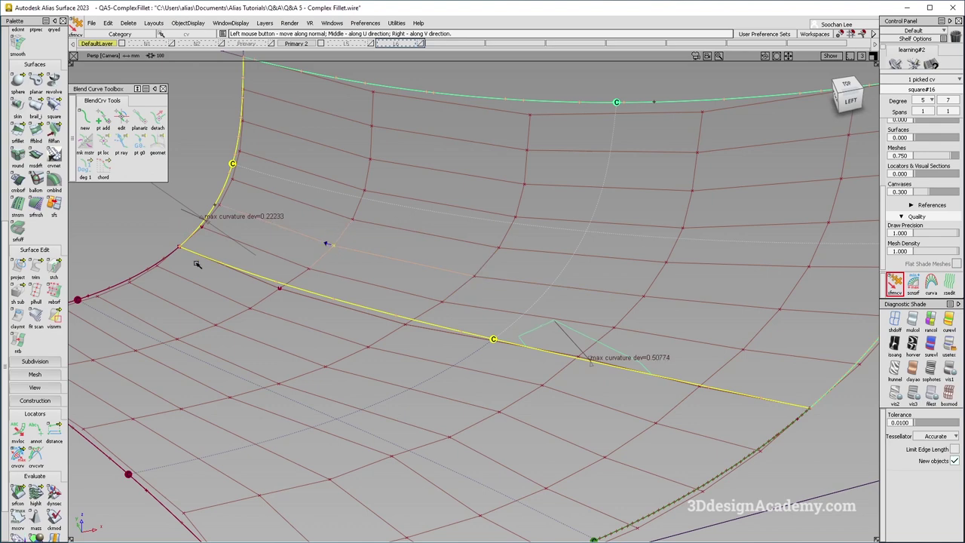
pyautogui.keyDown('alt'); pyautogui.keyDown('shift'); pyautogui.moveTo(414, 248); pyautogui.dragTo(422, 253, button='right'); pyautogui.keyUp('shift'); pyautogui.keyUp('alt')
pyautogui.keyDown('ctrl'); pyautogui.keyDown('shift'); pyautogui.moveTo(363, 323); pyautogui.dragTo(322, 154); pyautogui.keyUp('shift'); pyautogui.keyUp('ctrl')
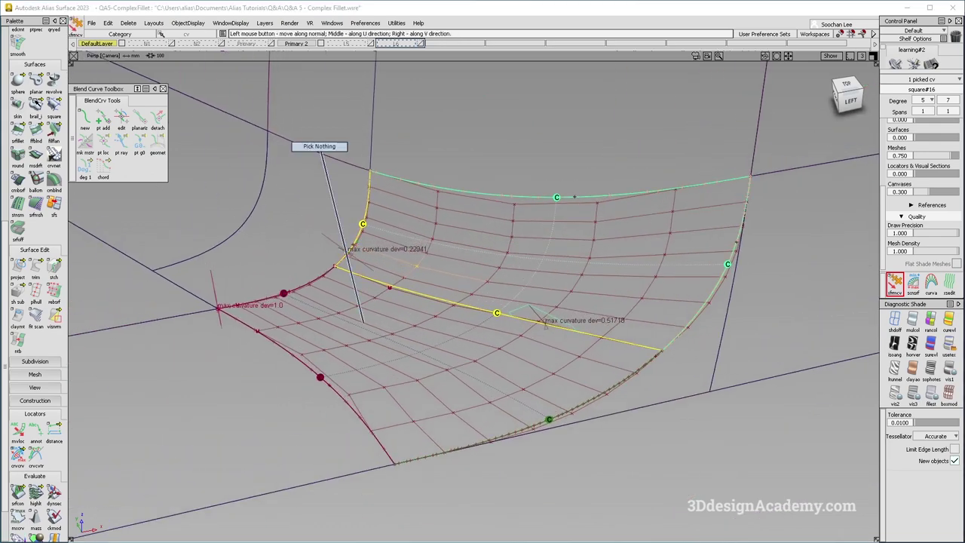
# Align the upper piece's inner side edge to the adjoining surface with G2, Edge alignment, Partial and Position Influence 0
pyautogui.scroll(6, 36, 141)
pyautogui.click(35, 142)
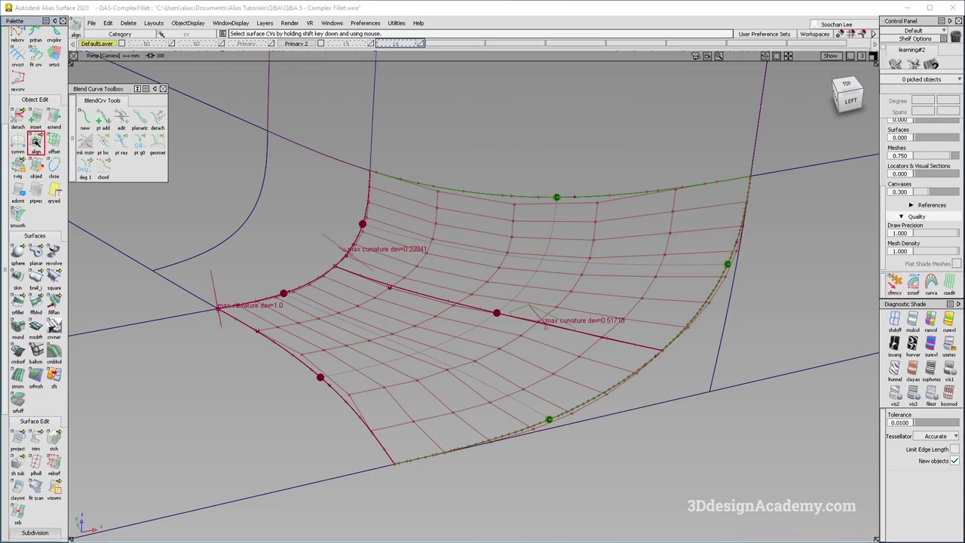
pyautogui.doubleClick(36, 142)
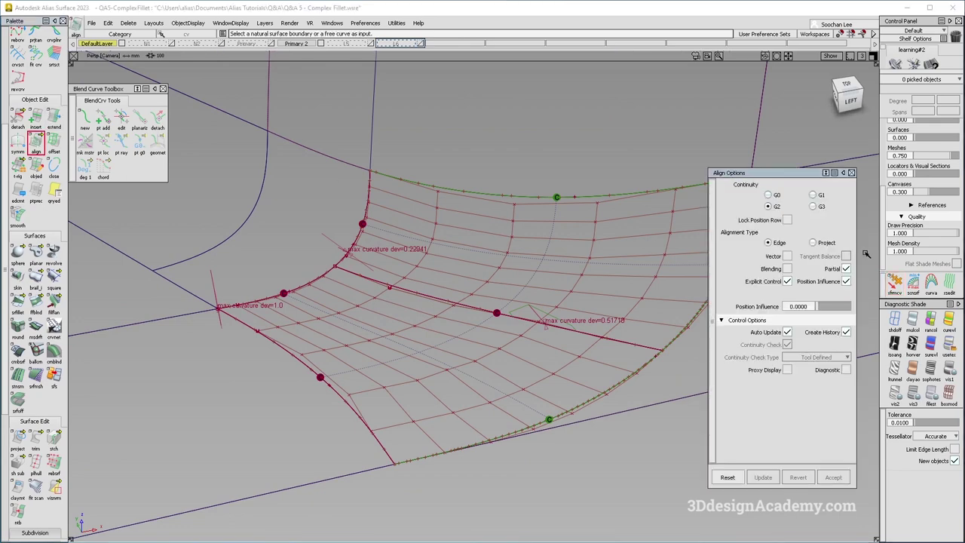
pyautogui.click(370, 209)
pyautogui.click(369, 209)
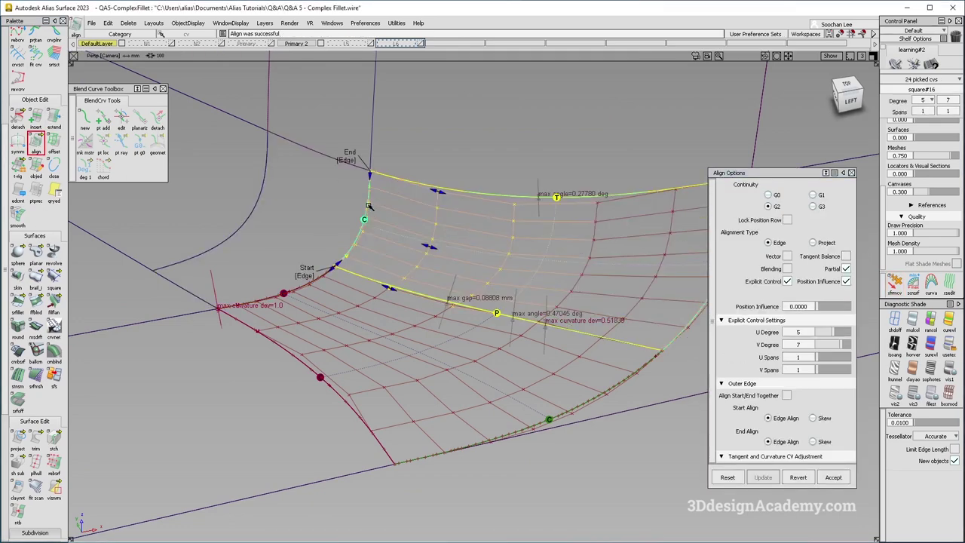
pyautogui.keyDown('alt'); pyautogui.keyDown('shift'); pyautogui.moveTo(535, 301); pyautogui.dragTo(537, 295); pyautogui.keyUp('shift'); pyautogui.keyUp('alt')
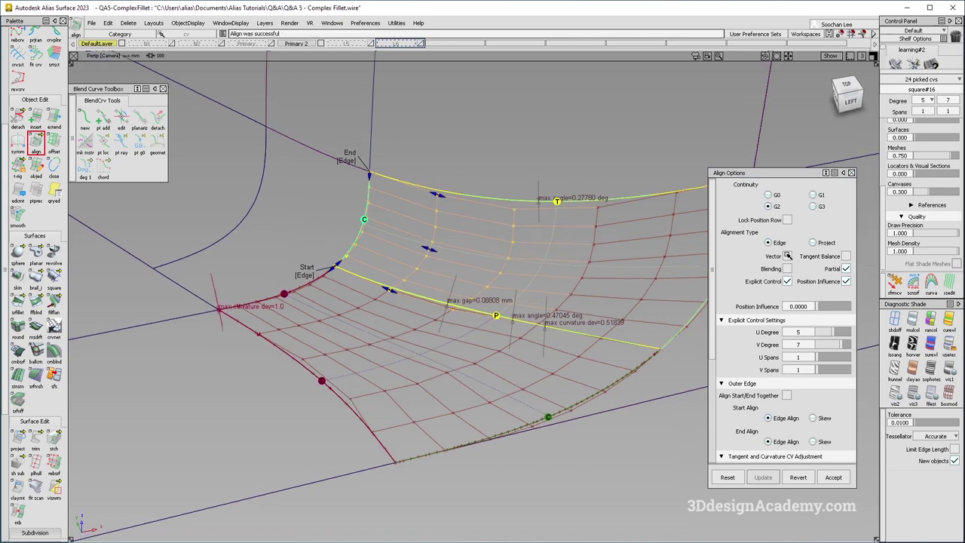
# Turn off AutoScale G2 for the side-edge alignment, then enable Vector alignment with the View direction
pyautogui.scroll(-4, 773, 426)
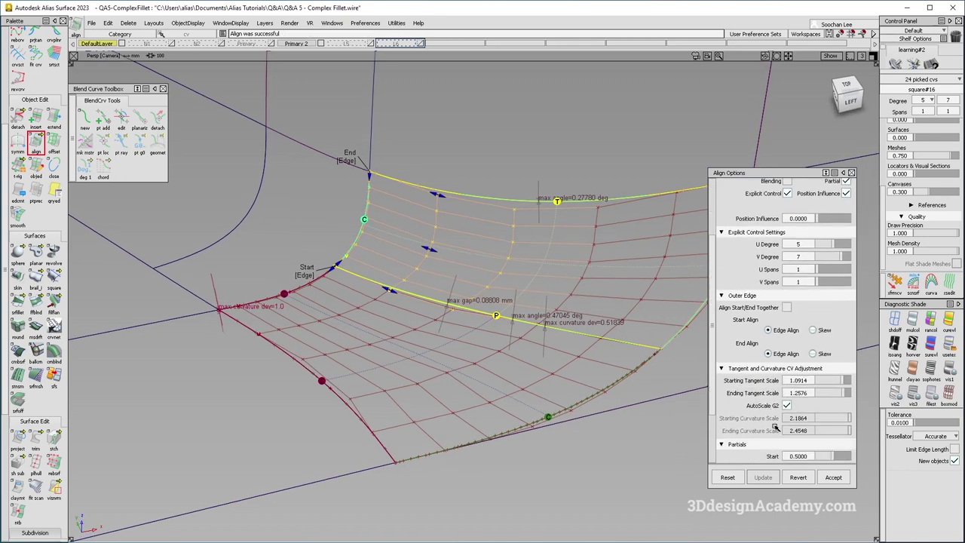
pyautogui.click(789, 405)
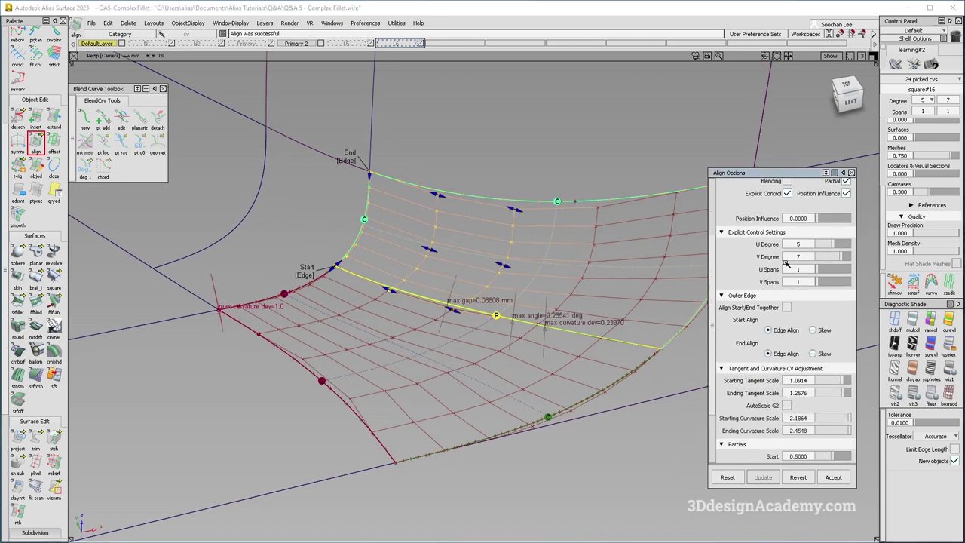
pyautogui.scroll(2, 786, 282)
pyautogui.click(787, 218)
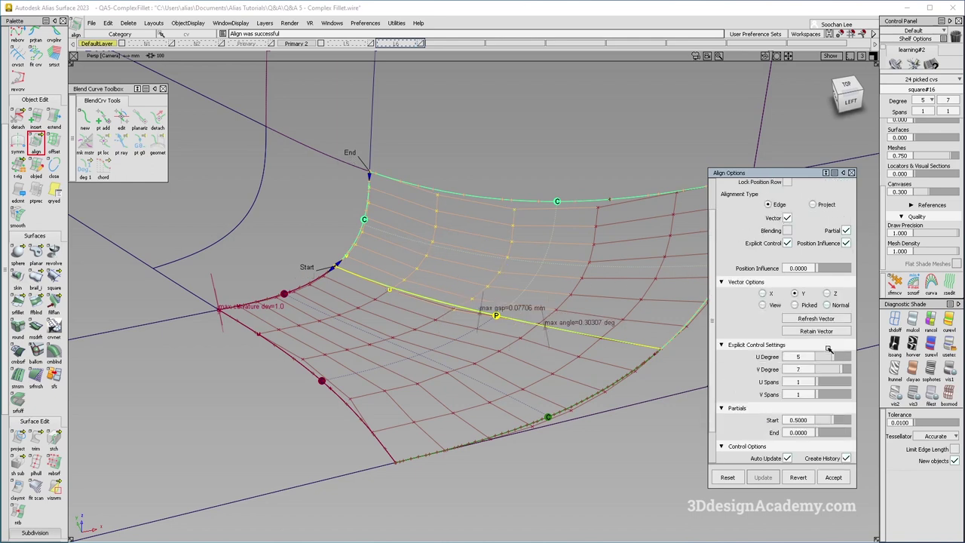
pyautogui.click(837, 305)
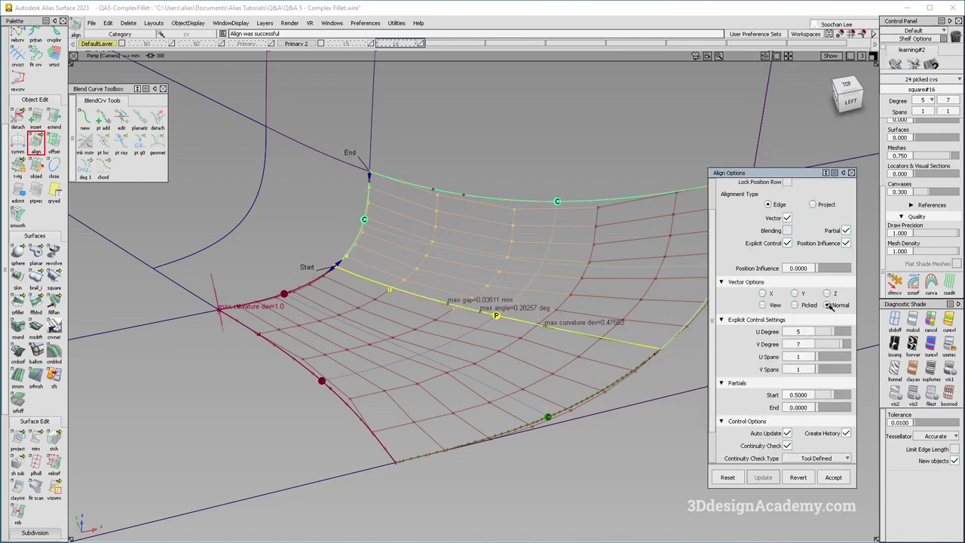
pyautogui.click(763, 305)
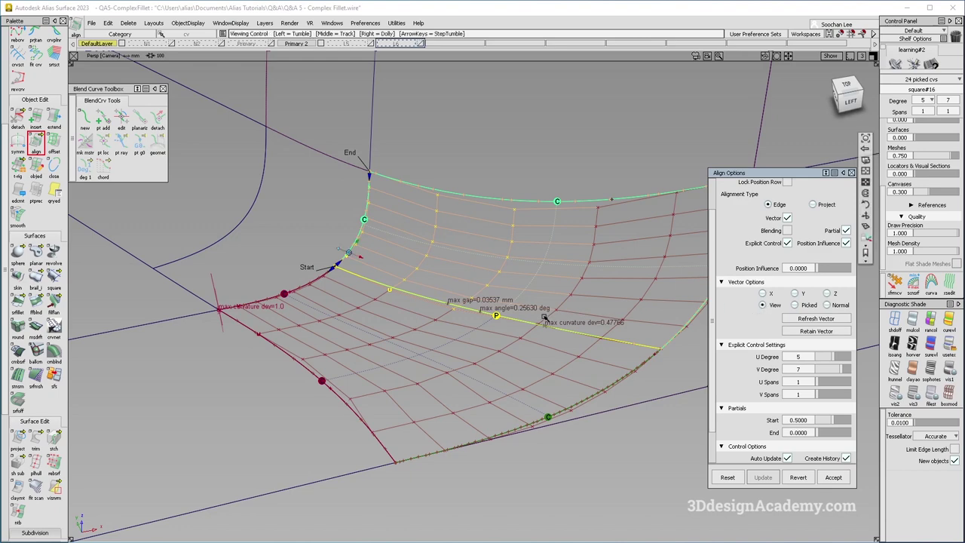
# Align the lower piece's shared edge to the upper piece's edge with G2 continuity and a View vector
pyautogui.keyDown('alt'); pyautogui.keyDown('shift'); pyautogui.moveTo(545, 319); pyautogui.dragTo(489, 299, button='middle'); pyautogui.keyUp('shift'); pyautogui.keyUp('alt')
pyautogui.keyDown('ctrl'); pyautogui.keyDown('shift'); pyautogui.moveTo(478, 395); pyautogui.dragTo(463, 323); pyautogui.keyUp('shift'); pyautogui.keyUp('ctrl')
pyautogui.moveTo(452, 316)
pyautogui.keyDown('alt'); pyautogui.keyDown('shift'); pyautogui.mouseDown(button='right')
pyautogui.moveTo(548, 330)
pyautogui.moveTo(463, 315)
pyautogui.mouseUp(button='right'); pyautogui.keyUp('shift'); pyautogui.keyUp('alt')
pyautogui.click(473, 318)
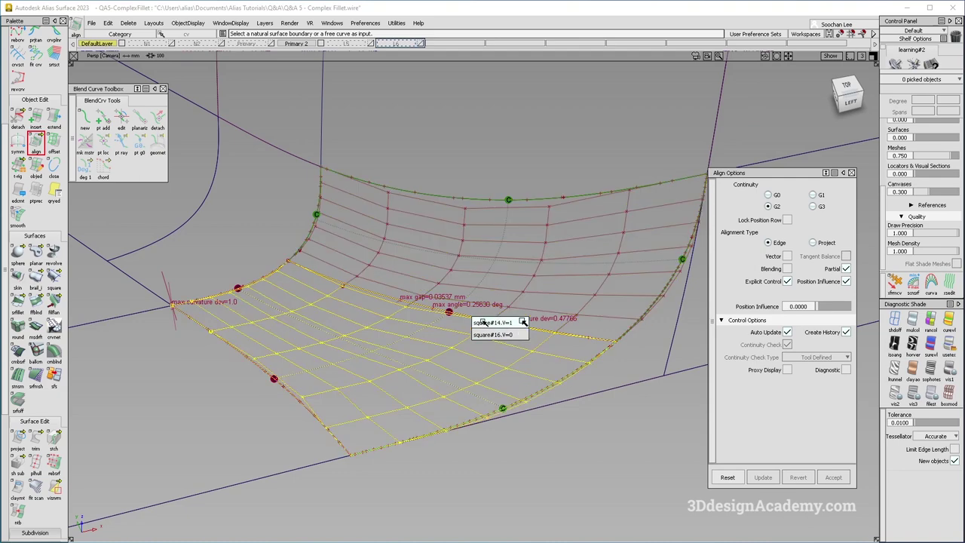
pyautogui.click(489, 322)
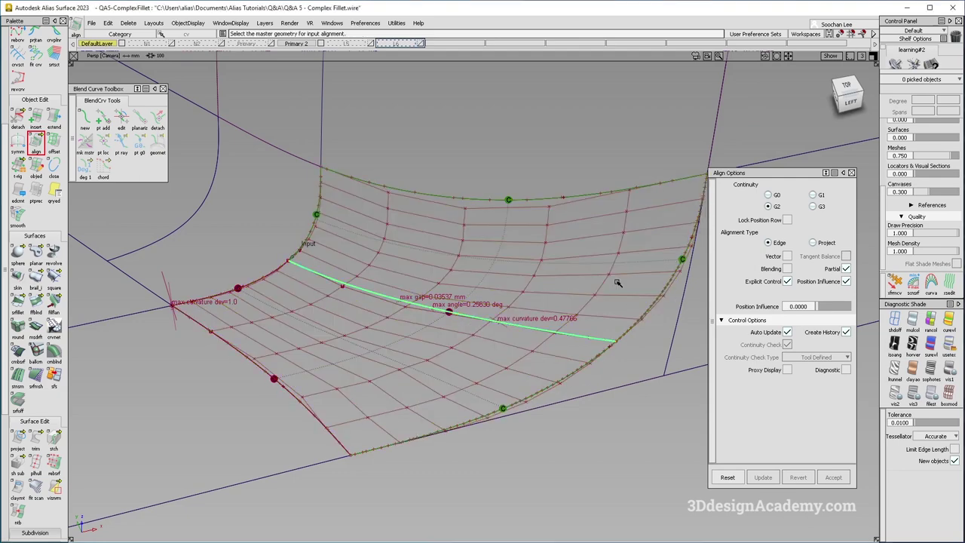
pyautogui.click(494, 321)
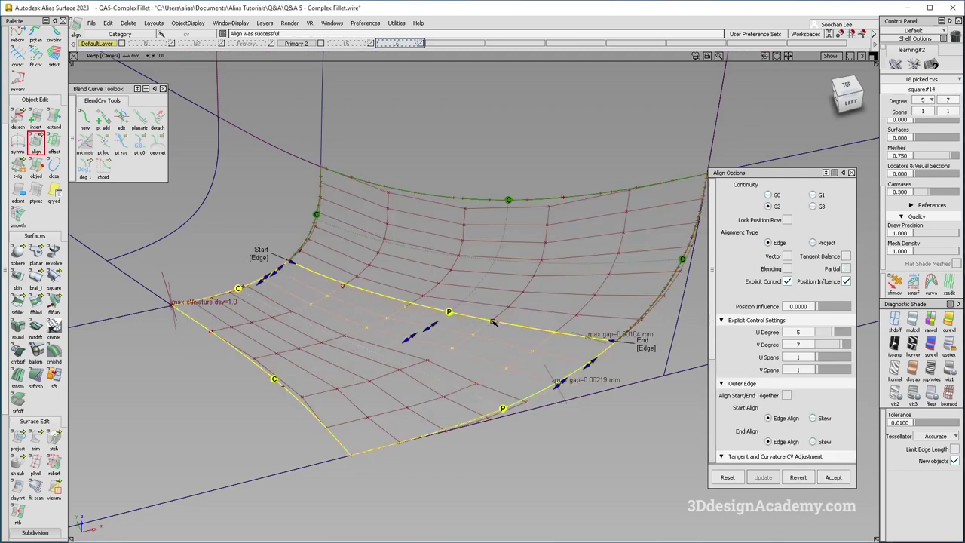
pyautogui.click(787, 257)
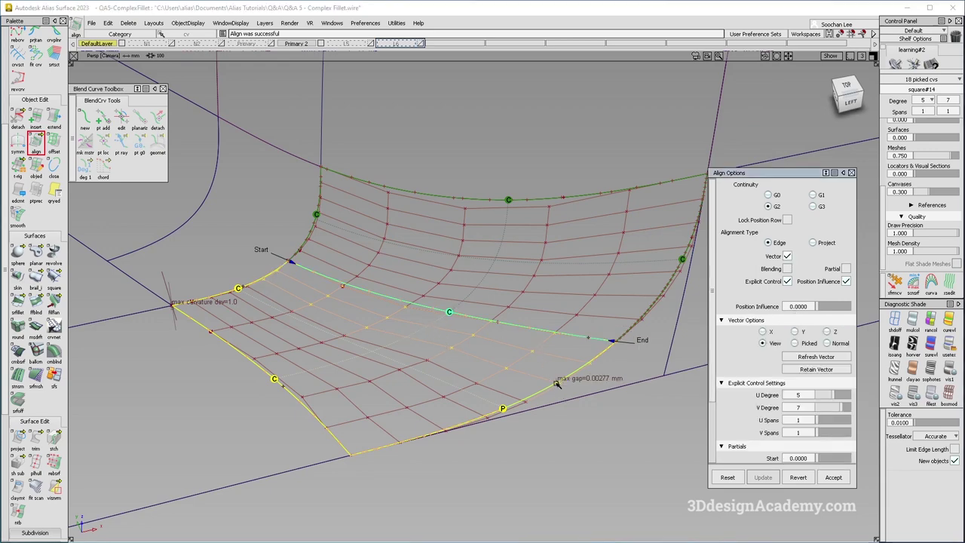
# Align the lower piece's outer curved edge to the adjoining surface with G2 continuity, Edge alignment and Partial
pyautogui.keyDown('alt'); pyautogui.keyDown('shift'); pyautogui.moveTo(541, 395); pyautogui.dragTo(536, 395); pyautogui.keyUp('shift'); pyautogui.keyUp('alt')
pyautogui.keyDown('alt'); pyautogui.keyDown('shift'); pyautogui.moveTo(536, 394); pyautogui.dragTo(504, 384, button='middle'); pyautogui.keyUp('shift'); pyautogui.keyUp('alt')
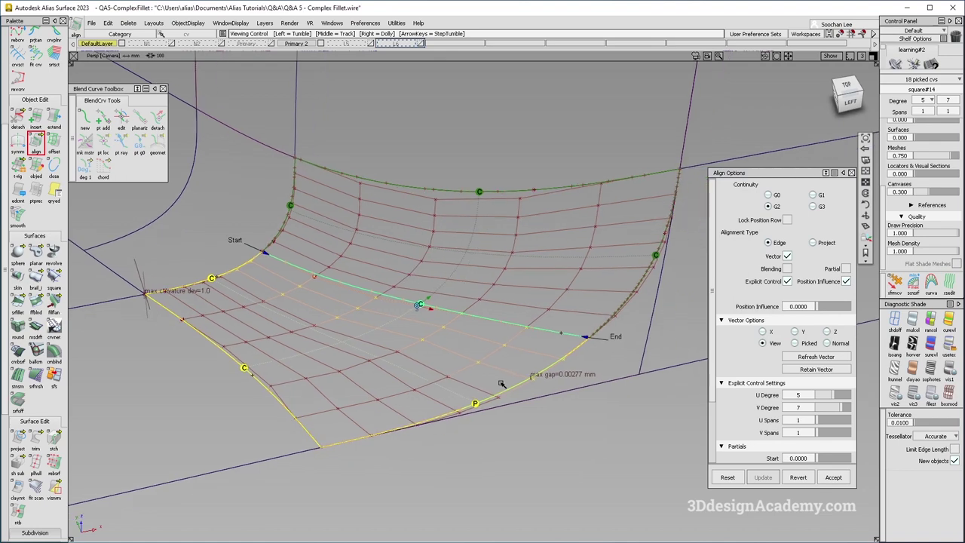
pyautogui.click(518, 474)
pyautogui.click(548, 370)
pyautogui.press('Return')
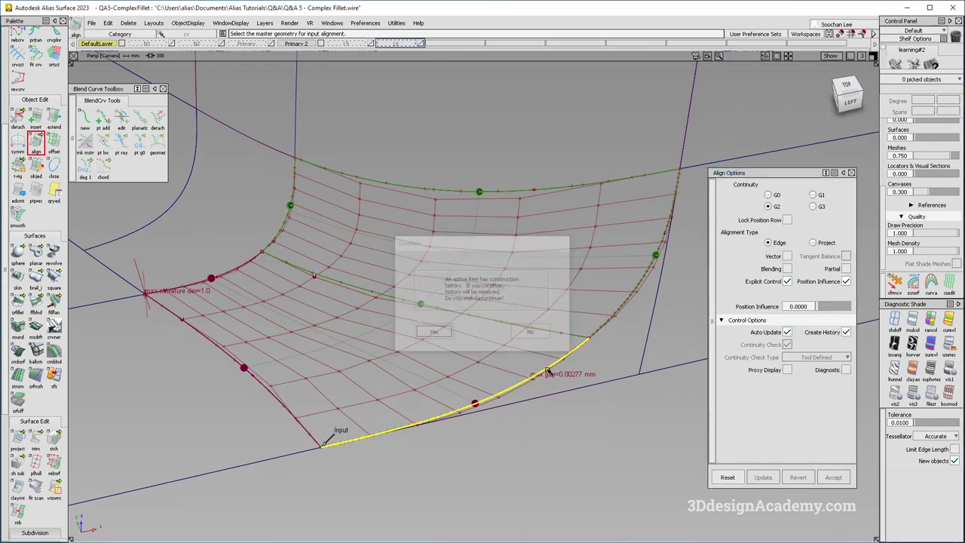
pyautogui.click(548, 370)
pyautogui.click(846, 268)
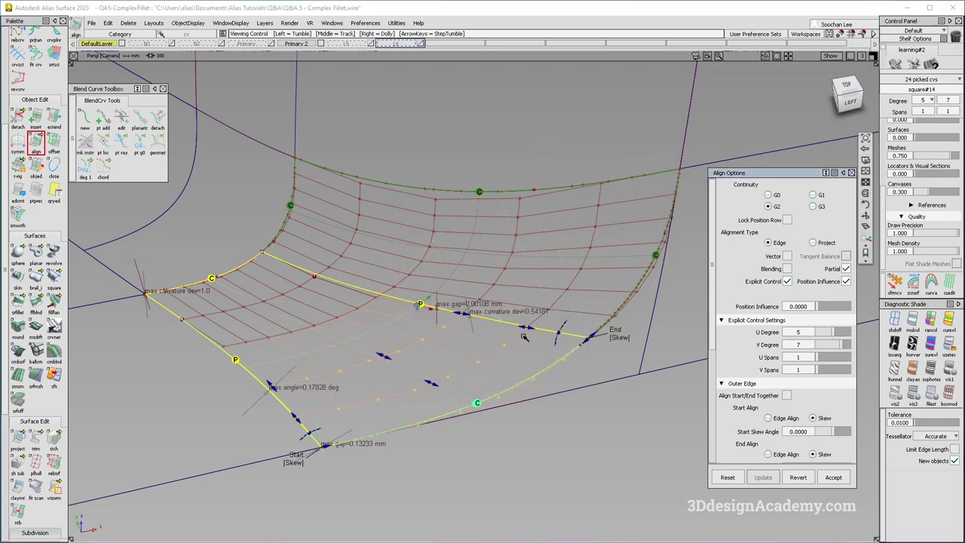
# Enable Vector for the outer-edge alignment, then switch its type to Project with the View direction
pyautogui.click(788, 257)
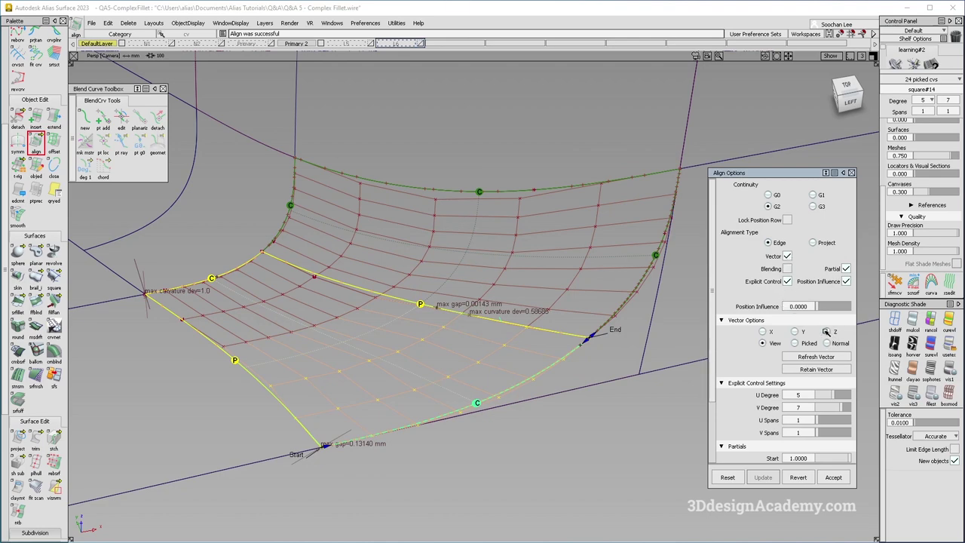
pyautogui.click(814, 242)
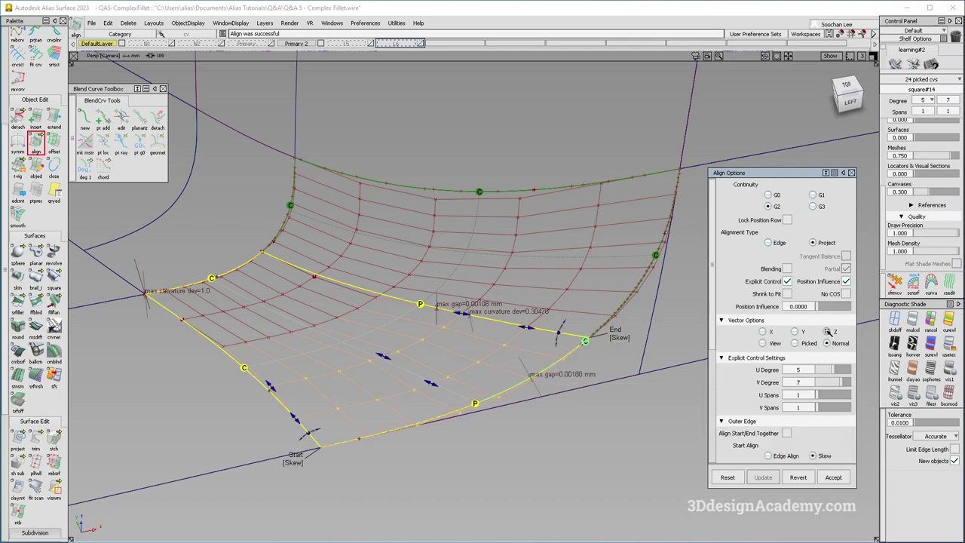
pyautogui.click(763, 343)
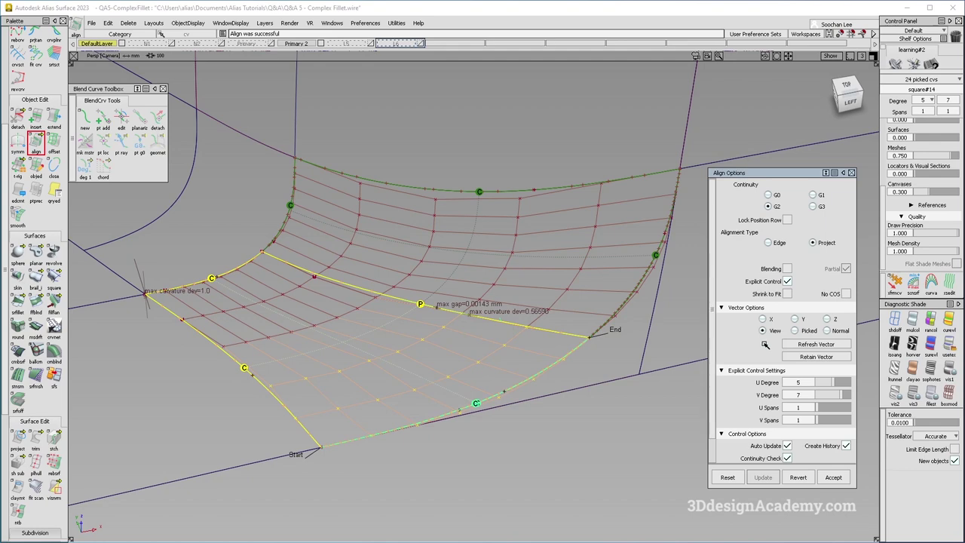
# Delete the rail surface's curve-on-surface that runs along the lower piece's outer edge
pyautogui.keyDown('alt'); pyautogui.keyDown('shift'); pyautogui.moveTo(464, 326); pyautogui.dragTo(502, 325, button='right'); pyautogui.keyUp('shift'); pyautogui.keyUp('alt')
pyautogui.keyDown('alt'); pyautogui.keyDown('shift'); pyautogui.moveTo(502, 325); pyautogui.dragTo(512, 299, button='middle'); pyautogui.keyUp('shift'); pyautogui.keyUp('alt')
pyautogui.keyDown('ctrl'); pyautogui.keyDown('shift'); pyautogui.moveTo(483, 373); pyautogui.dragTo(478, 289); pyautogui.keyUp('shift'); pyautogui.keyUp('ctrl')
pyautogui.keyDown('alt'); pyautogui.keyDown('shift'); pyautogui.moveTo(479, 290); pyautogui.dragTo(485, 297); pyautogui.keyUp('shift'); pyautogui.keyUp('alt')
pyautogui.moveTo(480, 223)
pyautogui.keyDown('ctrl'); pyautogui.keyDown('shift'); pyautogui.mouseDown()
pyautogui.moveTo(454, 276)
pyautogui.moveTo(415, 278)
pyautogui.mouseUp(); pyautogui.keyUp('shift'); pyautogui.keyUp('ctrl')
pyautogui.keyDown('ctrl'); pyautogui.keyDown('shift'); pyautogui.moveTo(416, 216); pyautogui.dragTo(442, 313); pyautogui.keyUp('shift'); pyautogui.keyUp('ctrl')
pyautogui.keyDown('ctrl'); pyautogui.keyDown('shift'); pyautogui.moveTo(585, 449); pyautogui.dragTo(531, 389); pyautogui.keyUp('shift'); pyautogui.keyUp('ctrl')
pyautogui.click(540, 388)
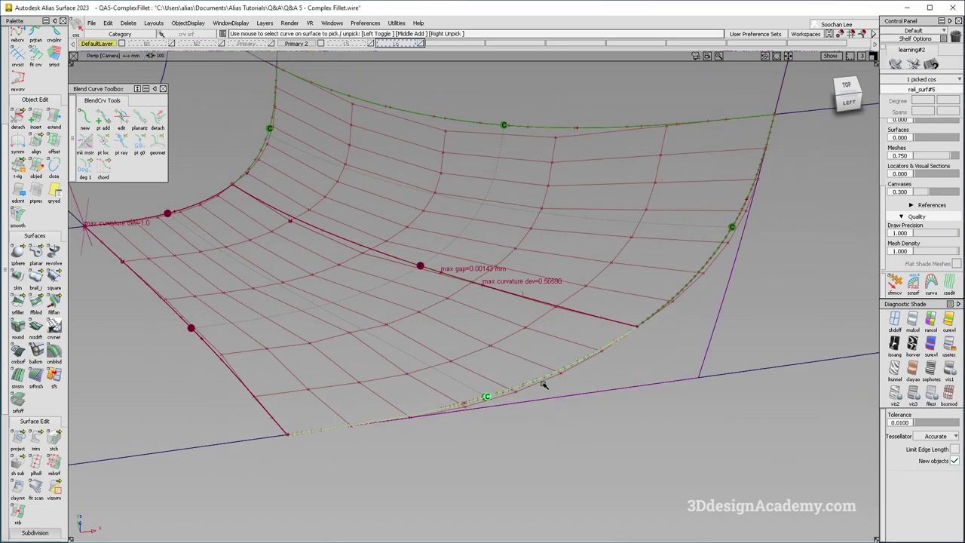
pyautogui.press('Delete')
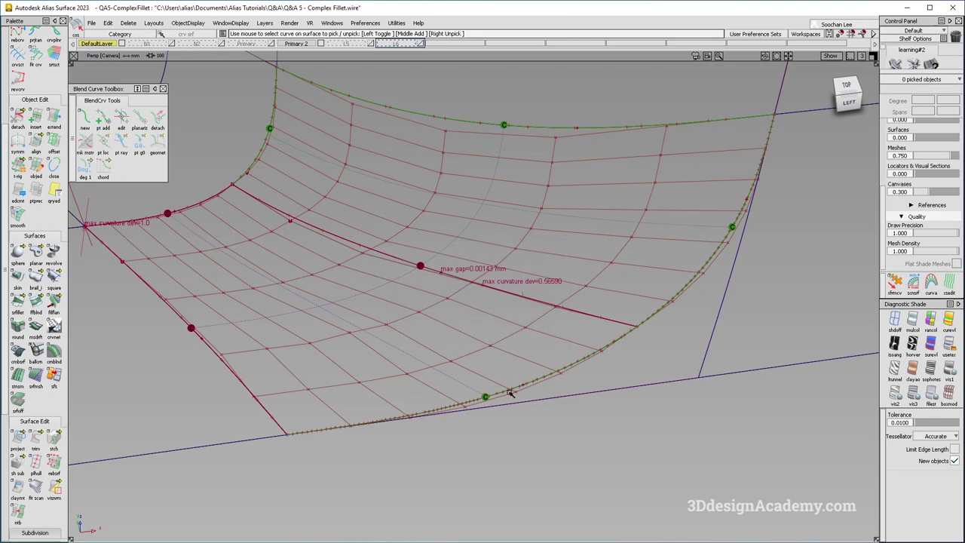
# Pick the seam CV square#14.u3v7 of the lower piece and move it slightly
pyautogui.moveTo(422, 301)
pyautogui.keyDown('ctrl'); pyautogui.keyDown('shift'); pyautogui.mouseDown()
pyautogui.moveTo(457, 251)
pyautogui.moveTo(409, 289)
pyautogui.mouseUp(); pyautogui.keyUp('shift'); pyautogui.keyUp('ctrl')
pyautogui.click(133, 24)
pyautogui.click(132, 47)
pyautogui.keyDown('ctrl'); pyautogui.keyDown('shift'); pyautogui.moveTo(455, 374); pyautogui.dragTo(423, 306); pyautogui.keyUp('shift'); pyautogui.keyUp('ctrl')
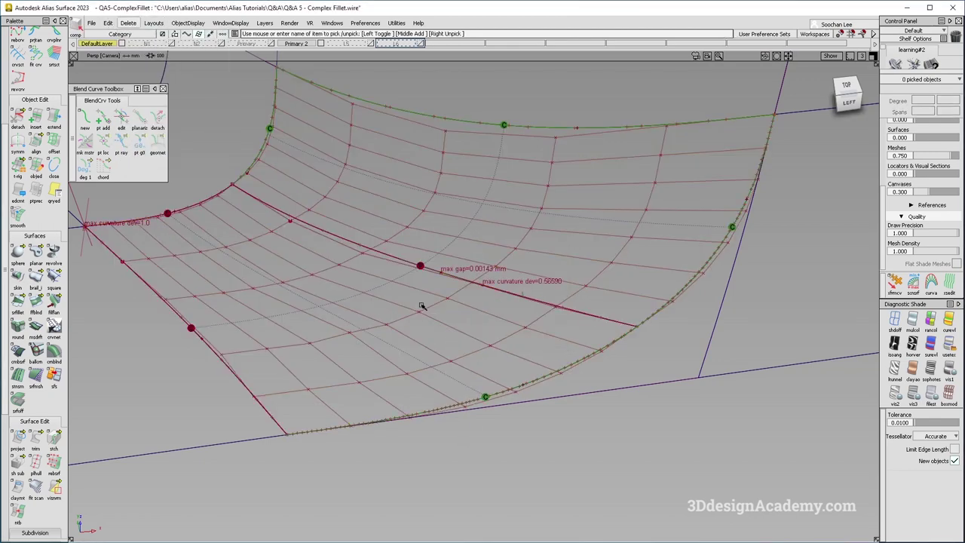
pyautogui.click(472, 283)
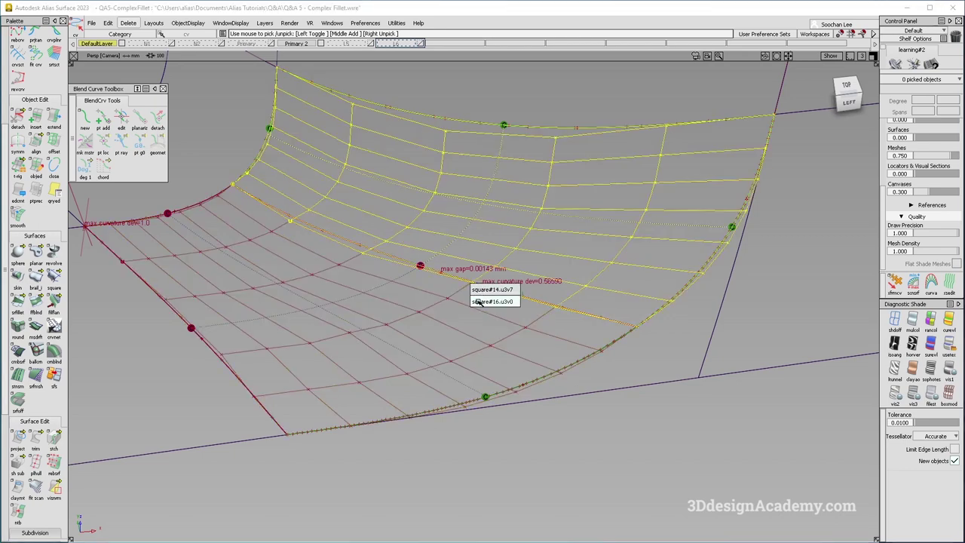
pyautogui.click(482, 286)
pyautogui.keyDown('ctrl'); pyautogui.keyDown('shift'); pyautogui.moveTo(487, 319); pyautogui.dragTo(485, 278, button='middle'); pyautogui.keyUp('shift'); pyautogui.keyUp('ctrl')
pyautogui.moveTo(481, 275); pyautogui.dragTo(481, 276, button='right')
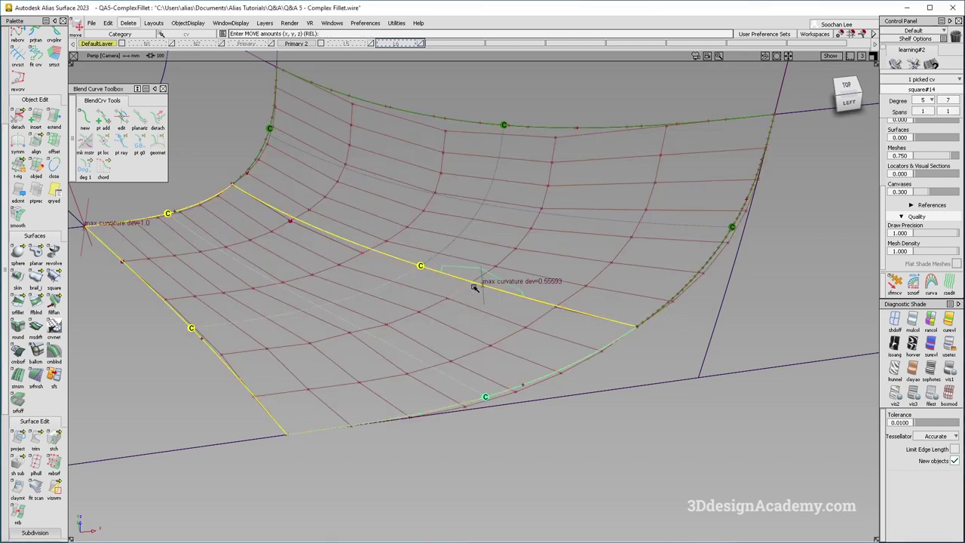
# Move the lower piece's CV two rows below the seam along the surface normal, then clear the selection
pyautogui.keyDown('ctrl'); pyautogui.keyDown('shift'); pyautogui.moveTo(465, 314); pyautogui.dragTo(434, 319); pyautogui.keyUp('shift'); pyautogui.keyUp('ctrl')
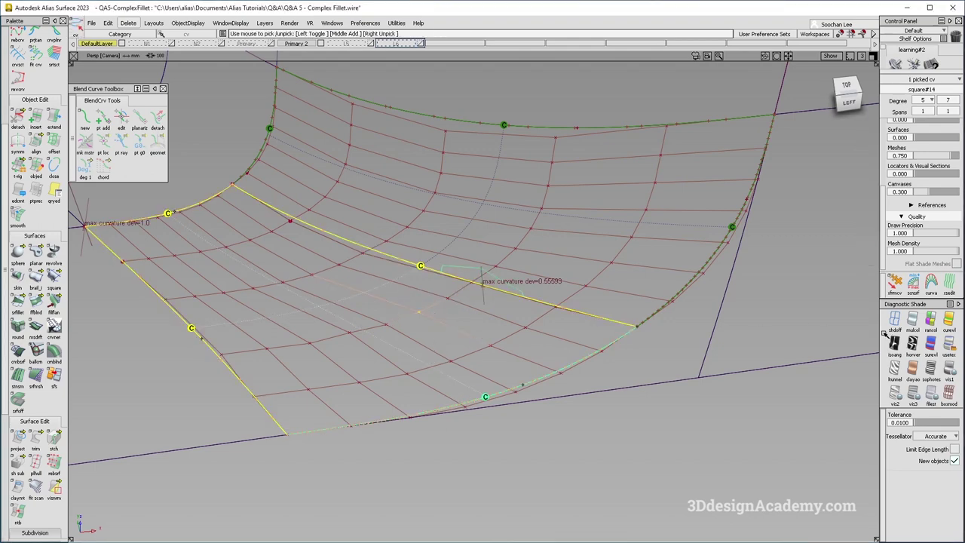
pyautogui.click(895, 285)
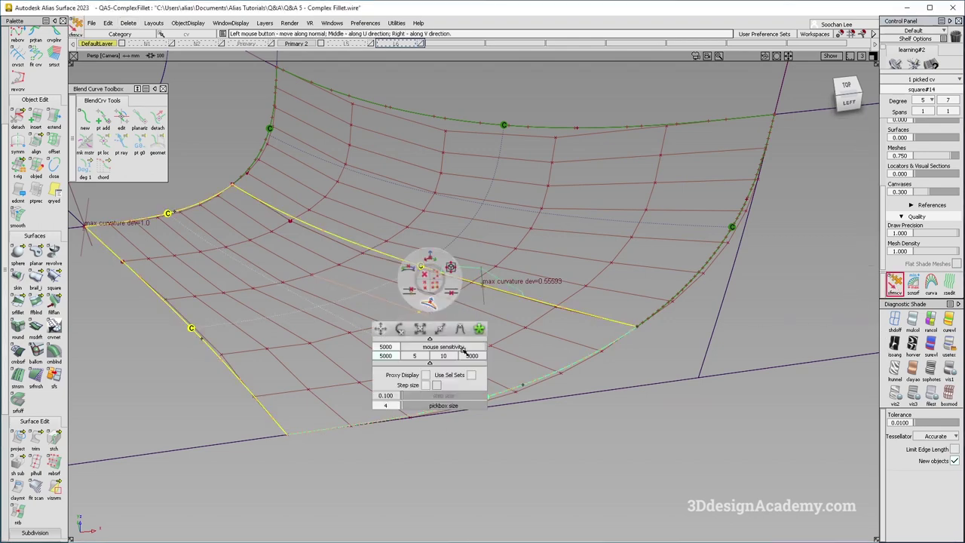
pyautogui.click(480, 328)
pyautogui.moveTo(655, 301); pyautogui.dragTo(728, 291)
pyautogui.moveTo(445, 322); pyautogui.dragTo(441, 344)
pyautogui.moveTo(664, 297); pyautogui.dragTo(463, 318)
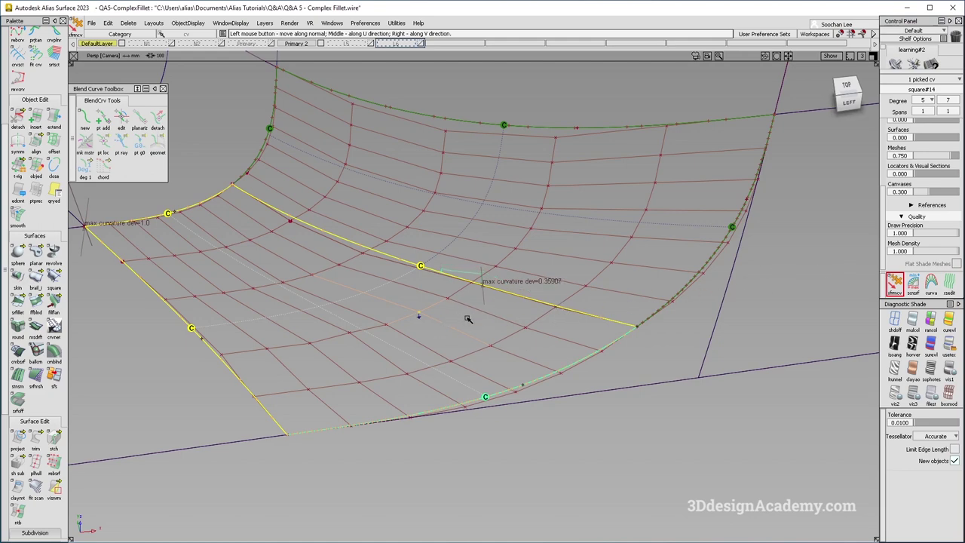
pyautogui.moveTo(706, 276); pyautogui.dragTo(613, 311)
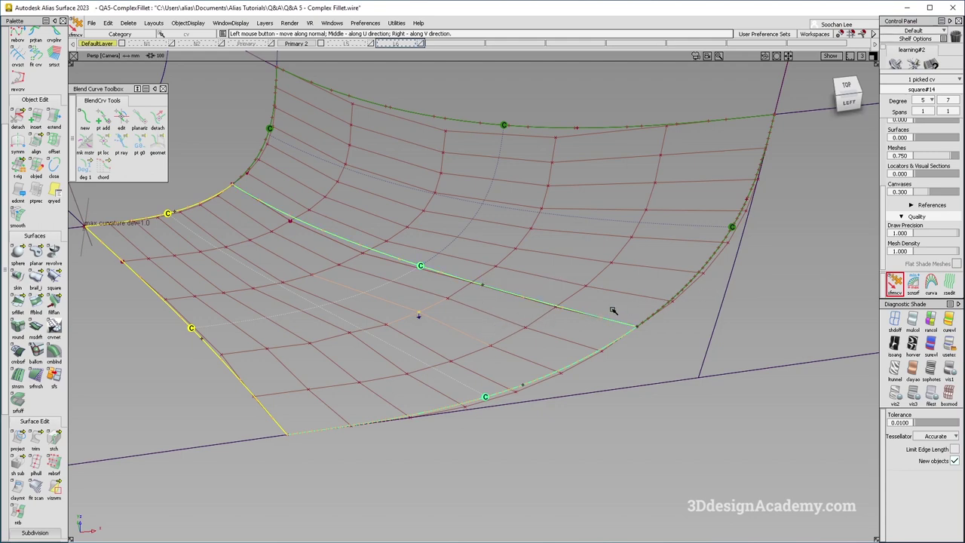
pyautogui.keyDown('alt'); pyautogui.keyDown('shift'); pyautogui.moveTo(489, 316); pyautogui.dragTo(433, 322, button='right'); pyautogui.keyUp('shift'); pyautogui.keyUp('alt')
pyautogui.keyDown('ctrl'); pyautogui.keyDown('shift'); pyautogui.moveTo(418, 327); pyautogui.dragTo(433, 272); pyautogui.keyUp('shift'); pyautogui.keyUp('ctrl')
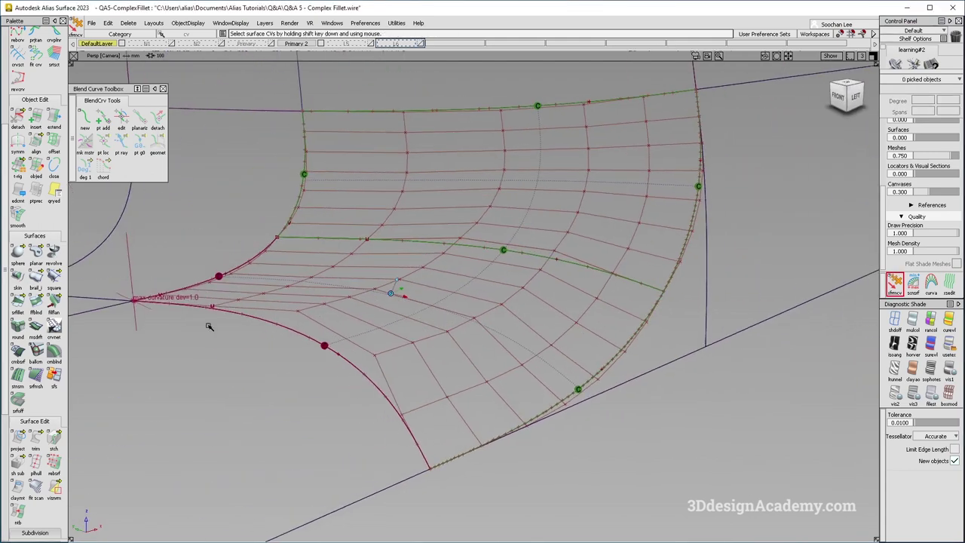
# Hide the CVs of both fillet pieces and reduce their patch precision so the interior isoparms are hidden
pyautogui.keyDown('alt'); pyautogui.keyDown('shift'); pyautogui.moveTo(334, 263); pyautogui.dragTo(462, 247); pyautogui.keyUp('shift'); pyautogui.keyUp('alt')
pyautogui.keyDown('ctrl'); pyautogui.keyDown('shift'); pyautogui.moveTo(630, 233); pyautogui.dragTo(565, 309); pyautogui.keyUp('shift'); pyautogui.keyUp('ctrl')
pyautogui.click(582, 294)
pyautogui.moveTo(612, 267)
pyautogui.keyDown('ctrl'); pyautogui.keyDown('shift'); pyautogui.mouseDown(button='right')
pyautogui.moveTo(576, 308)
pyautogui.moveTo(488, 366)
pyautogui.mouseUp(button='right'); pyautogui.keyUp('shift'); pyautogui.keyUp('ctrl')
pyautogui.keyDown('ctrl'); pyautogui.keyDown('shift'); pyautogui.moveTo(485, 396); pyautogui.dragTo(485, 310); pyautogui.keyUp('shift'); pyautogui.keyUp('ctrl')
pyautogui.moveTo(536, 288)
pyautogui.keyDown('ctrl'); pyautogui.keyDown('shift'); pyautogui.mouseDown()
pyautogui.moveTo(503, 318)
pyautogui.moveTo(483, 319)
pyautogui.mouseUp(); pyautogui.keyUp('shift'); pyautogui.keyUp('ctrl')
pyautogui.keyDown('alt'); pyautogui.keyDown('shift'); pyautogui.moveTo(458, 305); pyautogui.dragTo(490, 317); pyautogui.keyUp('shift'); pyautogui.keyUp('alt')
pyautogui.click(36, 195)
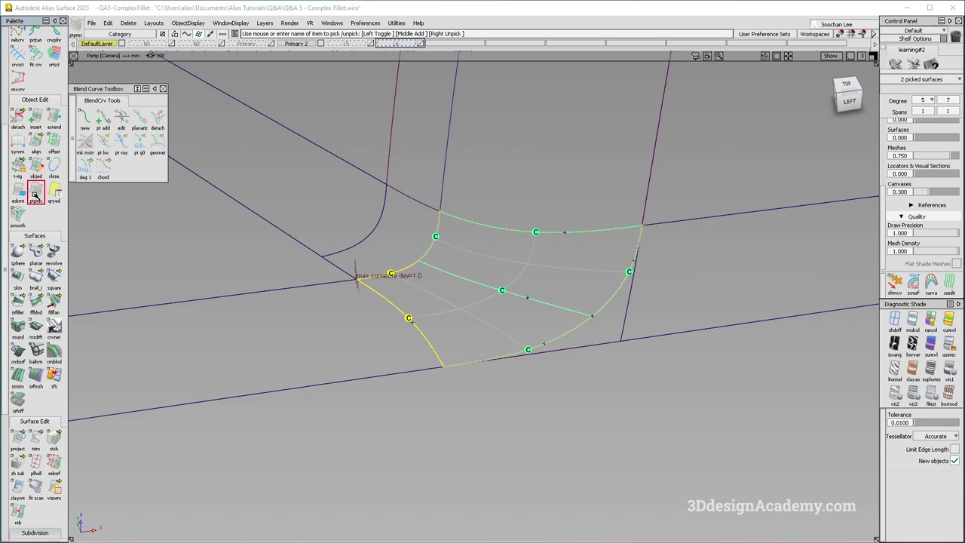
pyautogui.click(539, 178)
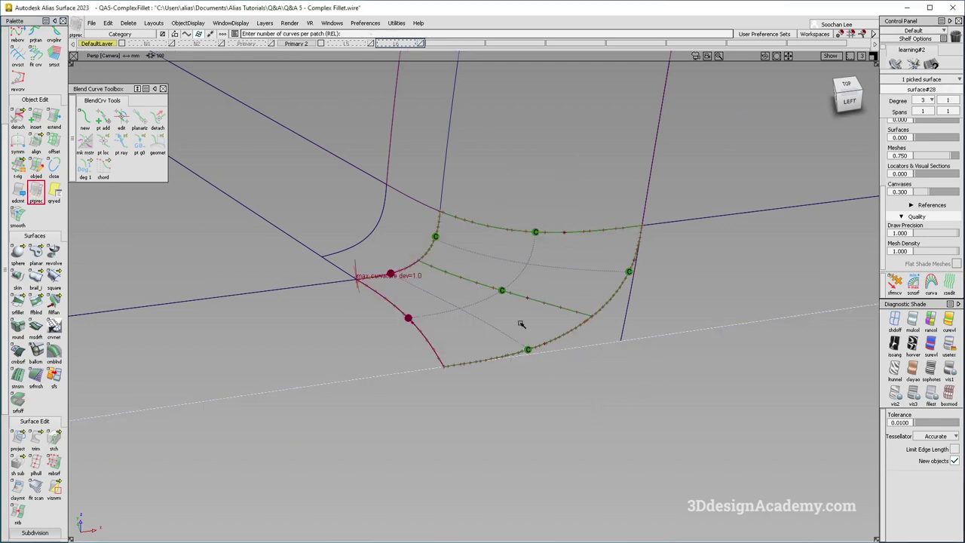
pyautogui.click(530, 296)
pyautogui.click(478, 303)
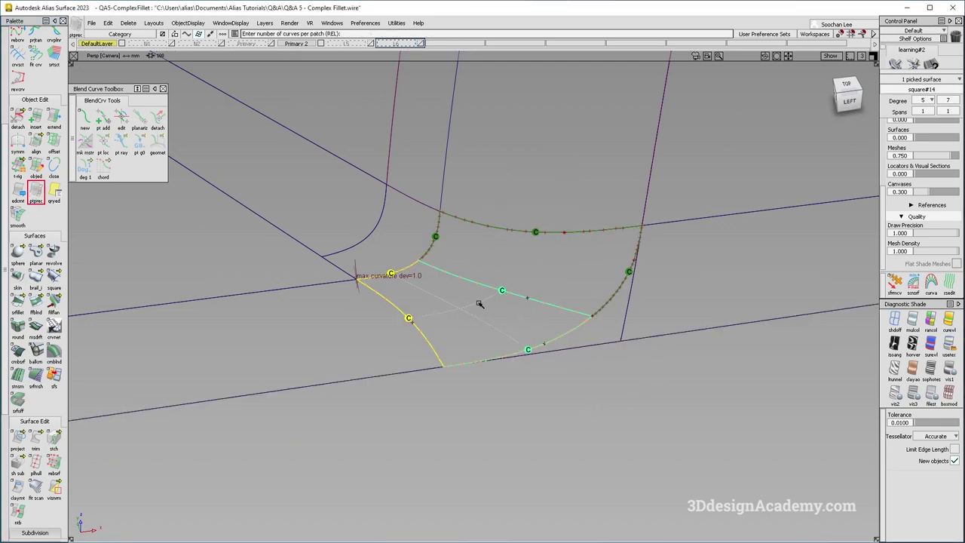
# Clear the selection and continuity locators, then assign the extended surface above the fillet corner to layer L5
pyautogui.keyDown('ctrl'); pyautogui.keyDown('shift'); pyautogui.moveTo(428, 413); pyautogui.dragTo(425, 308); pyautogui.keyUp('shift'); pyautogui.keyUp('ctrl')
pyautogui.keyDown('alt'); pyautogui.keyDown('shift'); pyautogui.moveTo(461, 336); pyautogui.dragTo(476, 270, button='right'); pyautogui.keyUp('shift'); pyautogui.keyUp('alt')
pyautogui.keyDown('ctrl'); pyautogui.keyDown('shift'); pyautogui.moveTo(540, 374); pyautogui.dragTo(449, 302, button='right'); pyautogui.keyUp('shift'); pyautogui.keyUp('ctrl')
pyautogui.scroll(5, 449, 301)
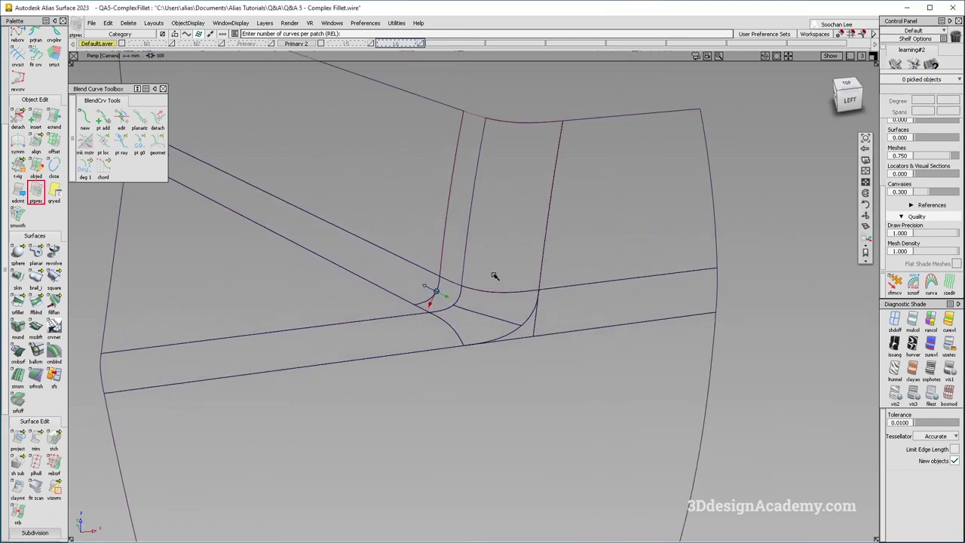
pyautogui.click(487, 133)
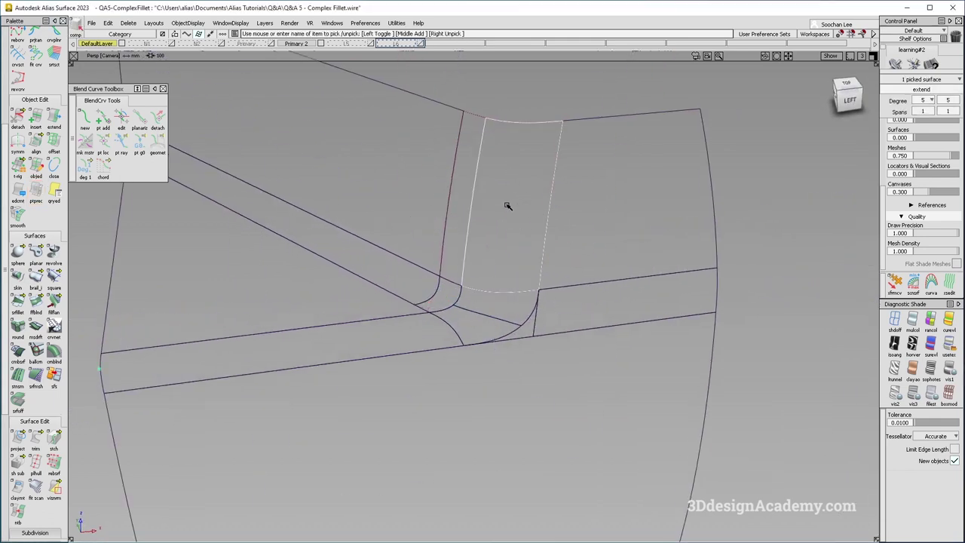
pyautogui.moveTo(366, 44); pyautogui.dragTo(366, 54)
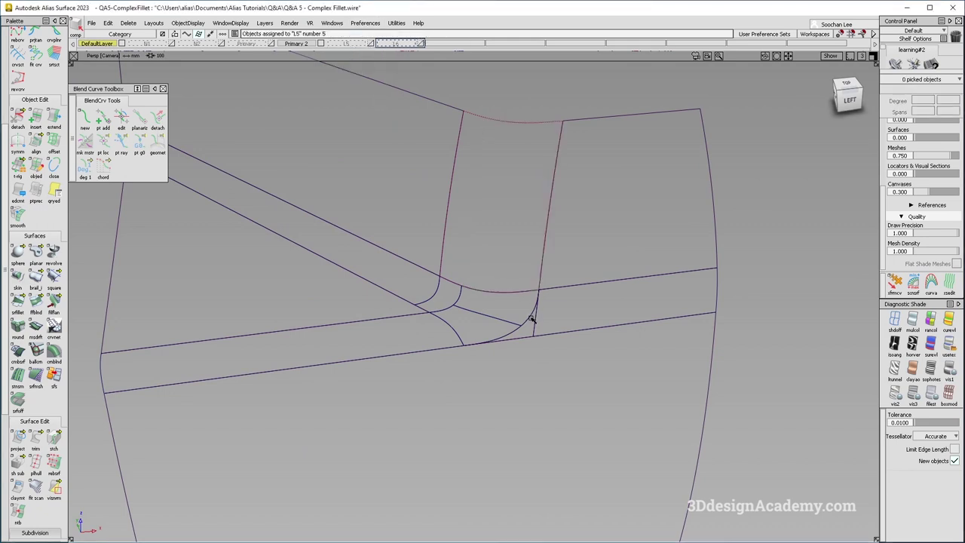
# Shade the model with the texture-based diagnostic shading and inspect the highlights across the fillet corner
pyautogui.keyDown('alt'); pyautogui.keyDown('shift'); pyautogui.moveTo(528, 329); pyautogui.dragTo(605, 363); pyautogui.keyUp('shift'); pyautogui.keyUp('alt')
pyautogui.keyDown('alt'); pyautogui.keyDown('shift'); pyautogui.moveTo(605, 363); pyautogui.dragTo(636, 372, button='middle'); pyautogui.keyUp('shift'); pyautogui.keyUp('alt')
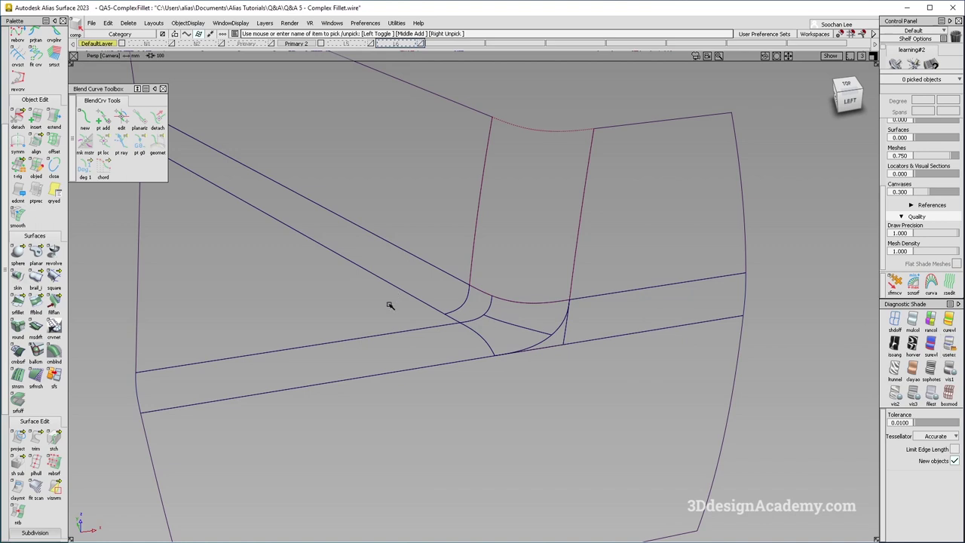
pyautogui.click(948, 344)
pyautogui.hotkey('alt', 't')
pyautogui.moveTo(565, 383)
pyautogui.keyDown('alt'); pyautogui.keyDown('shift'); pyautogui.mouseDown()
pyautogui.moveTo(519, 284)
pyautogui.moveTo(554, 366)
pyautogui.moveTo(529, 341)
pyautogui.mouseUp(); pyautogui.keyUp('shift'); pyautogui.keyUp('alt')
pyautogui.hotkey('alt', 't')
pyautogui.keyDown('alt'); pyautogui.keyDown('shift'); pyautogui.moveTo(569, 302); pyautogui.dragTo(599, 293, button='middle'); pyautogui.keyUp('shift'); pyautogui.keyUp('alt')
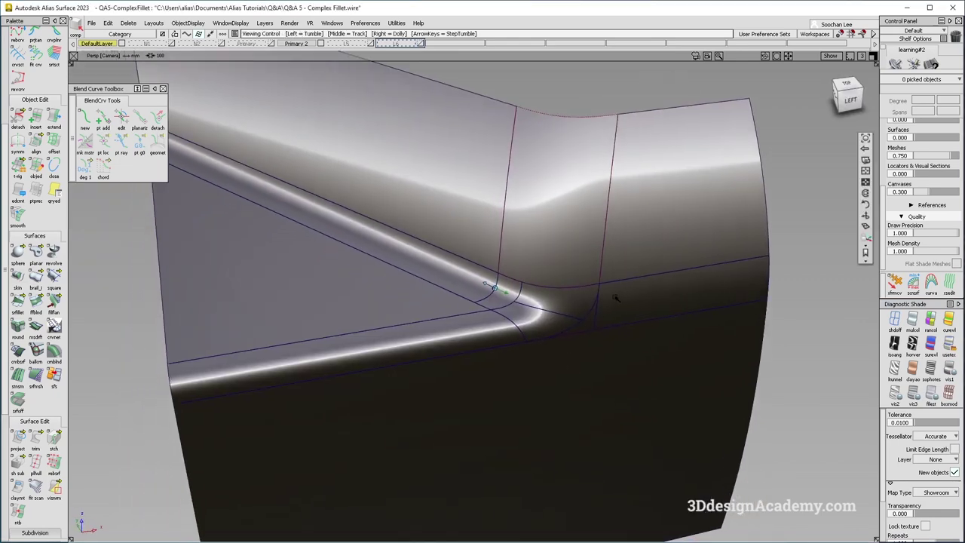
pyautogui.keyDown('alt'); pyautogui.keyDown('shift'); pyautogui.moveTo(599, 293); pyautogui.dragTo(543, 333); pyautogui.keyUp('shift'); pyautogui.keyUp('alt')
pyautogui.scroll(3, 535, 349)
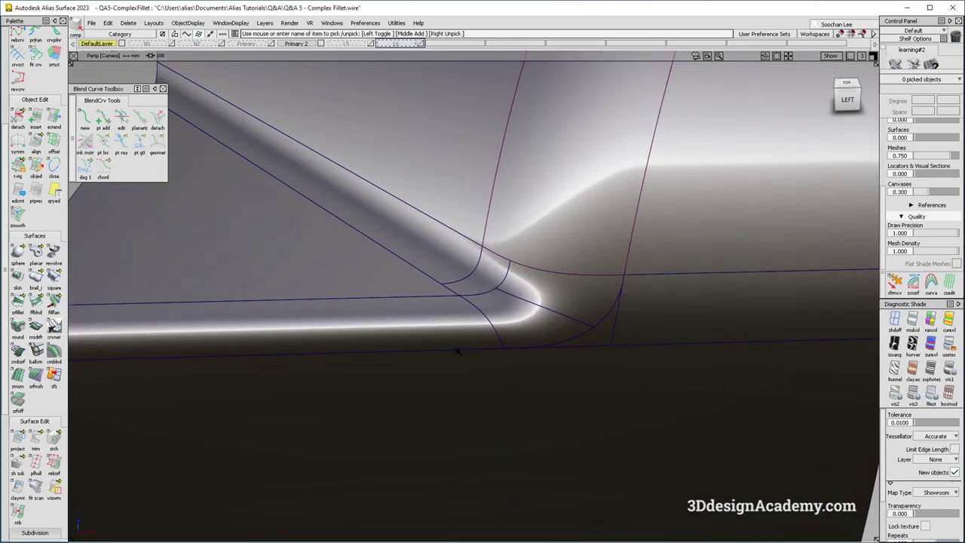
# Check surface continuity along the shared seam and the outer and side edges of both fillet pieces
pyautogui.scroll(-3, 34, 457)
pyautogui.scroll(-3, 33, 457)
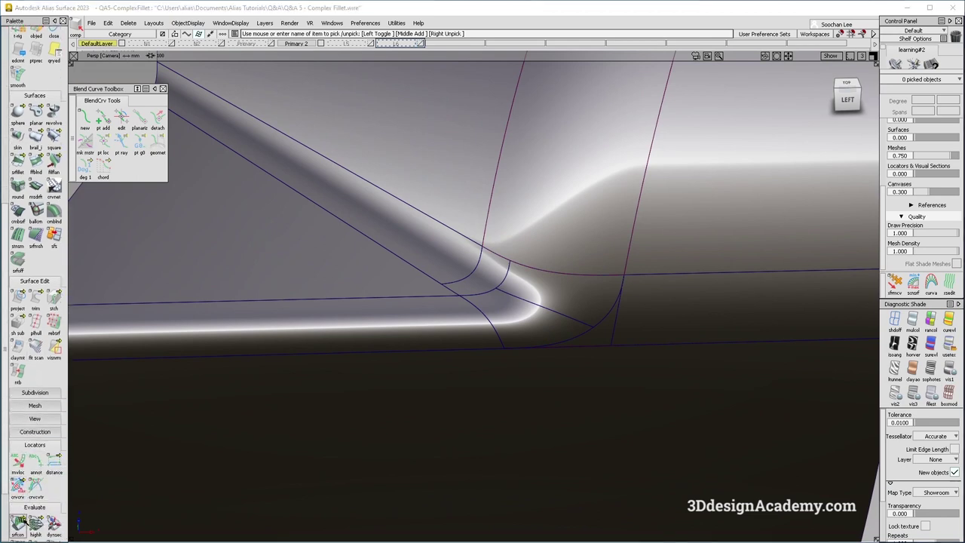
pyautogui.click(17, 524)
pyautogui.click(496, 329)
pyautogui.click(573, 339)
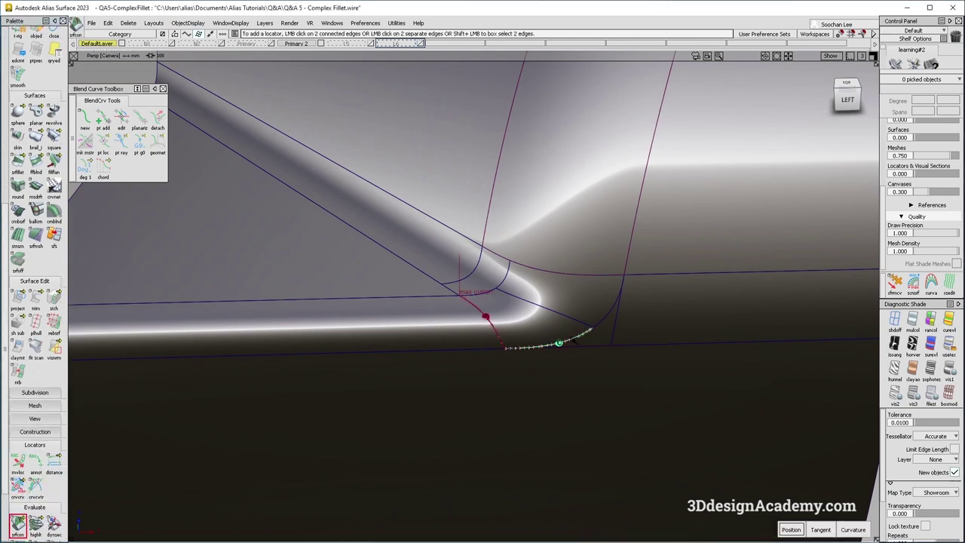
pyautogui.click(581, 322)
pyautogui.click(596, 322)
pyautogui.click(581, 275)
pyautogui.click(501, 281)
pyautogui.click(481, 296)
# Check surface continuity along the edges of the small transition surface between the corner and the upper fillet band
pyautogui.keyDown('alt'); pyautogui.keyDown('shift'); pyautogui.moveTo(472, 298); pyautogui.dragTo(528, 269, button='right'); pyautogui.keyUp('shift'); pyautogui.keyUp('alt')
pyautogui.click(518, 276)
pyautogui.click(437, 279)
pyautogui.click(430, 246)
pyautogui.click(383, 244)
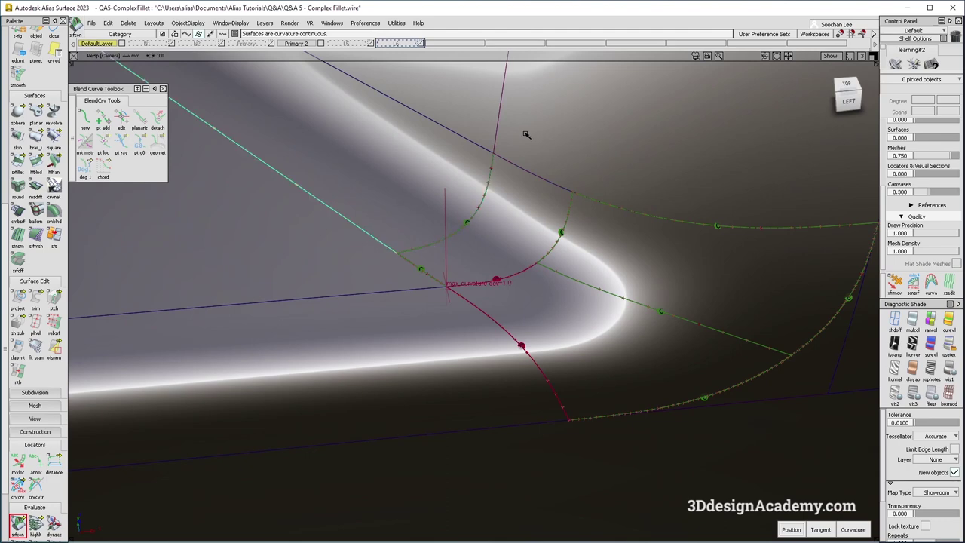
pyautogui.click(490, 155)
pyautogui.click(512, 167)
pyautogui.keyDown('alt'); pyautogui.keyDown('shift'); pyautogui.moveTo(514, 181); pyautogui.dragTo(442, 355, button='right'); pyautogui.keyUp('shift'); pyautogui.keyUp('alt')
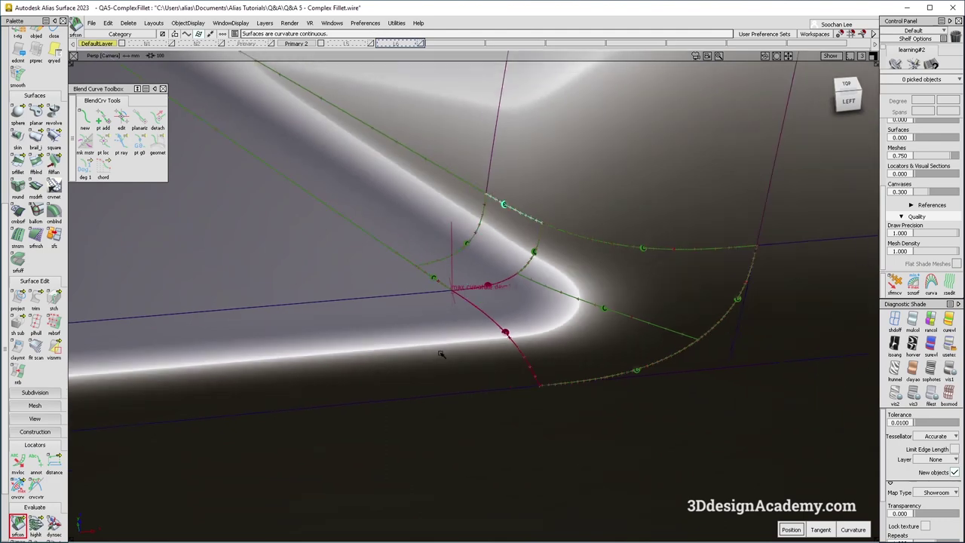
# Try to align the lower piece's end edge beside the lower fillet band with G2, Project alignment and the View vector
pyautogui.scroll(3, 4, 83)
pyautogui.doubleClick(36, 104)
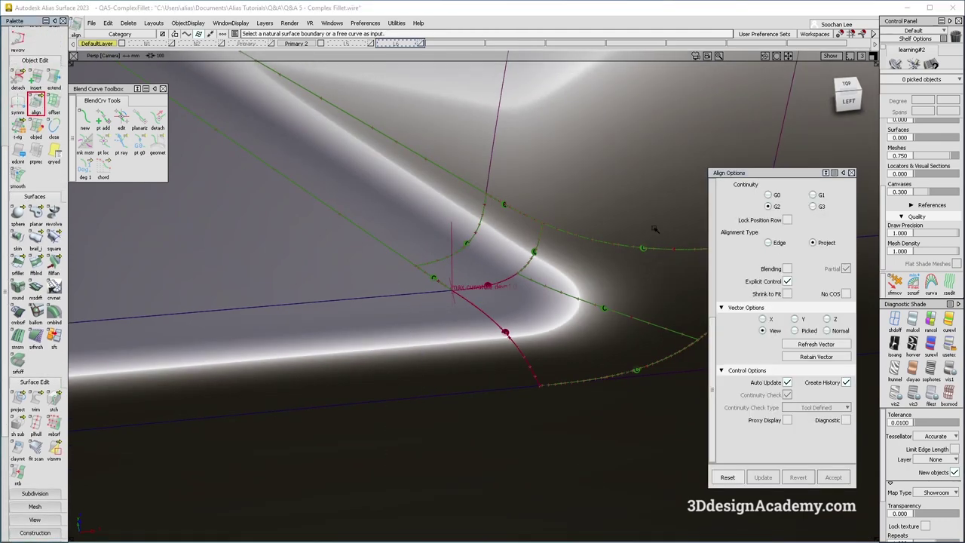
pyautogui.click(531, 366)
pyautogui.click(537, 371)
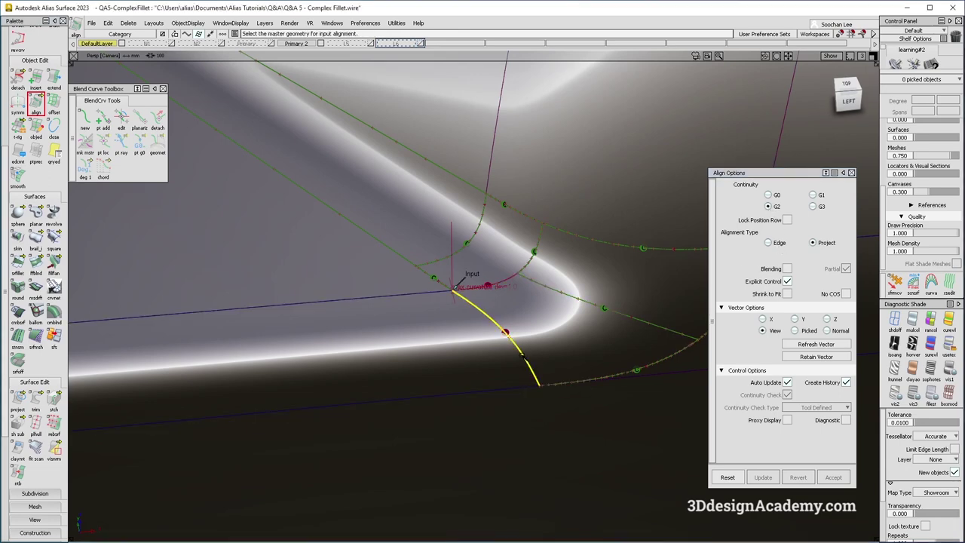
pyautogui.click(524, 357)
pyautogui.moveTo(539, 352)
pyautogui.keyDown('alt'); pyautogui.keyDown('shift'); pyautogui.mouseDown()
pyautogui.moveTo(519, 352)
pyautogui.moveTo(529, 352)
pyautogui.mouseUp(); pyautogui.keyUp('shift'); pyautogui.keyUp('alt')
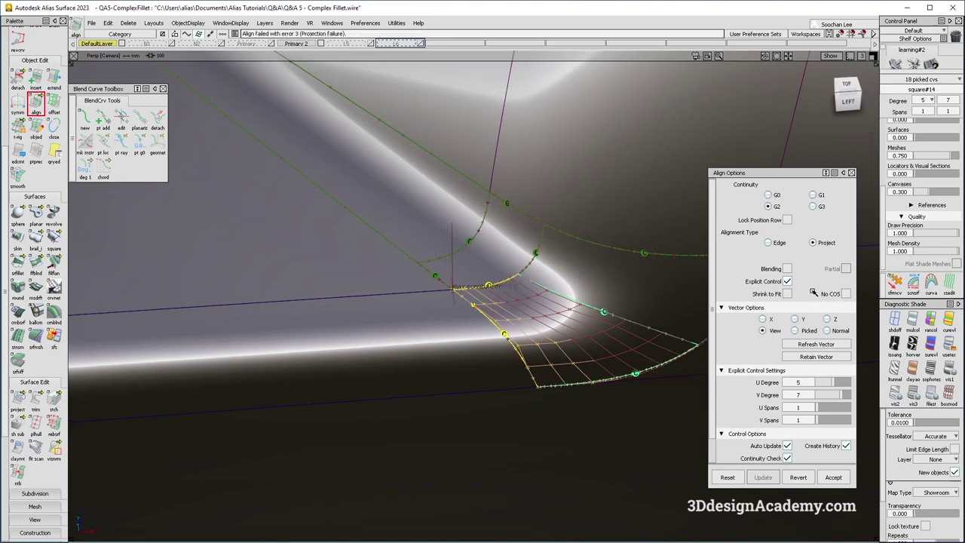
# Switch the end-edge alignment to Edge, try Position Influence 0 and 1, and revert the alignment
pyautogui.click(769, 243)
pyautogui.click(835, 306)
pyautogui.moveTo(532, 348)
pyautogui.keyDown('alt'); pyautogui.keyDown('shift'); pyautogui.mouseDown()
pyautogui.moveTo(472, 354)
pyautogui.moveTo(528, 350)
pyautogui.mouseUp(); pyautogui.keyUp('shift'); pyautogui.keyUp('alt')
pyautogui.moveTo(839, 306); pyautogui.dragTo(782, 310)
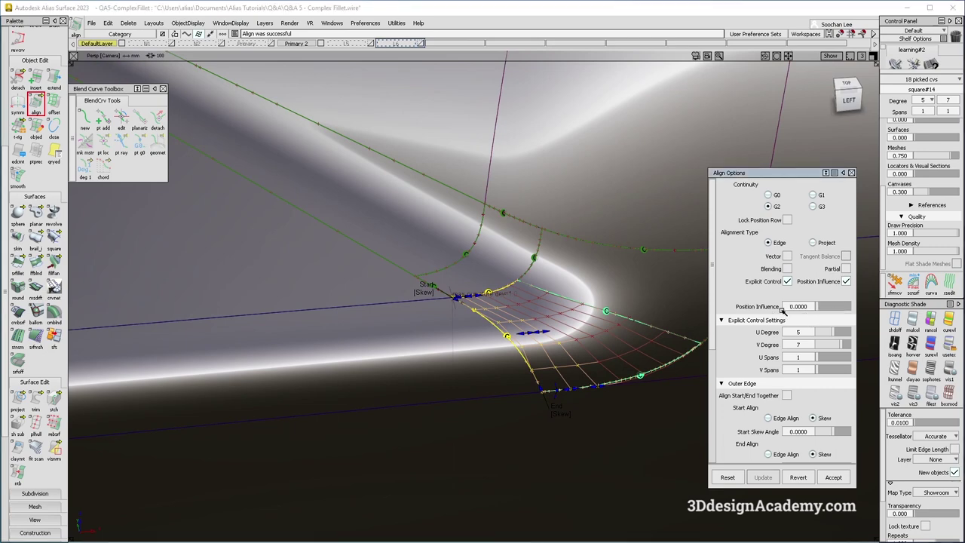
pyautogui.click(830, 308)
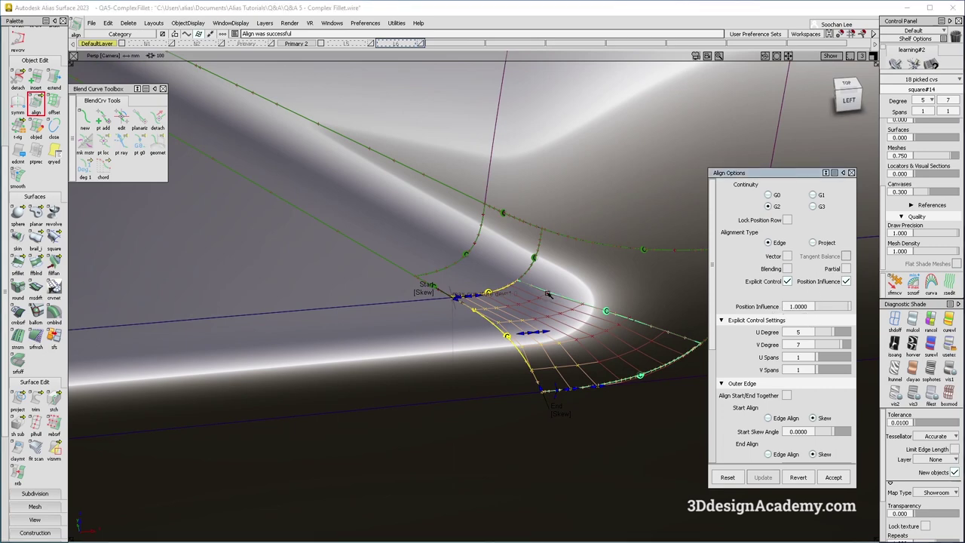
pyautogui.click(798, 477)
# Try to align the lower piece's inner edge to the small transition surface with G2 and Edge alignment
pyautogui.keyDown('alt'); pyautogui.keyDown('shift'); pyautogui.moveTo(494, 298); pyautogui.dragTo(510, 285, button='right'); pyautogui.keyUp('shift'); pyautogui.keyUp('alt')
pyautogui.click(506, 287)
pyautogui.click(519, 291)
pyautogui.click(505, 286)
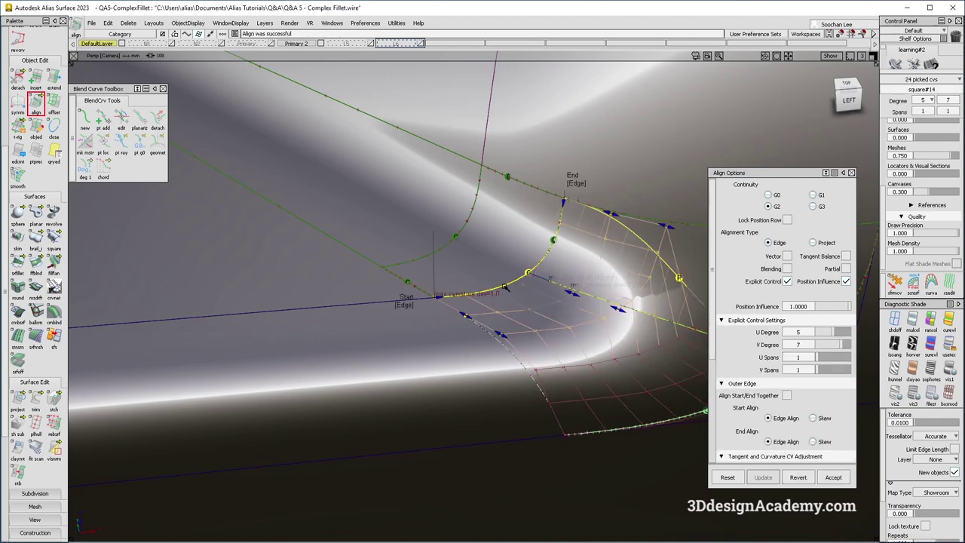
# Try Partial alignment on the inner edge with varied Position Influence and the Vector option, and revert the alignment
pyautogui.click(846, 269)
pyautogui.keyDown('alt'); pyautogui.keyDown('shift'); pyautogui.moveTo(507, 295); pyautogui.dragTo(518, 343); pyautogui.keyUp('shift'); pyautogui.keyUp('alt')
pyautogui.moveTo(846, 306); pyautogui.dragTo(769, 301)
pyautogui.moveTo(849, 298); pyautogui.dragTo(850, 300)
pyautogui.click(787, 256)
pyautogui.click(786, 256)
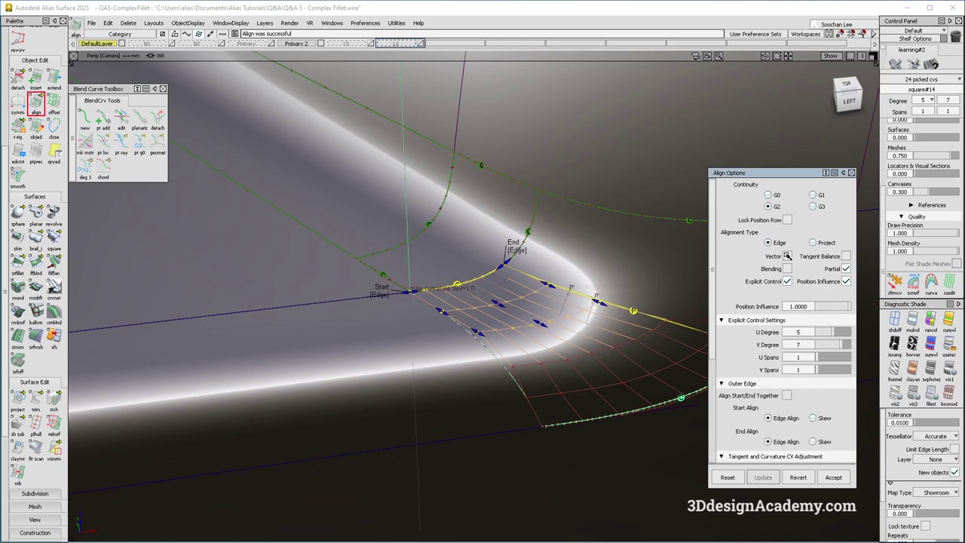
pyautogui.click(792, 480)
# Close the align options and inspect the shaded fillet corner and its surrounding surfaces from several angles
pyautogui.keyDown('alt'); pyautogui.keyDown('shift'); pyautogui.moveTo(506, 386); pyautogui.dragTo(472, 391); pyautogui.keyUp('shift'); pyautogui.keyUp('alt')
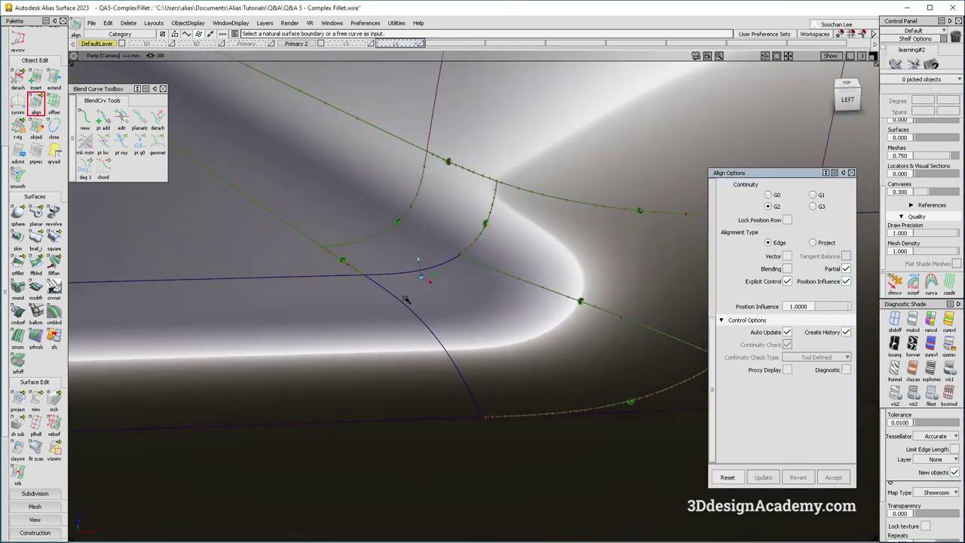
pyautogui.keyDown('alt'); pyautogui.keyDown('shift'); pyautogui.moveTo(502, 372); pyautogui.dragTo(316, 377, button='right'); pyautogui.keyUp('shift'); pyautogui.keyUp('alt')
pyautogui.keyDown('ctrl'); pyautogui.keyDown('shift'); pyautogui.moveTo(571, 430); pyautogui.dragTo(448, 330, button='right'); pyautogui.keyUp('shift'); pyautogui.keyUp('ctrl')
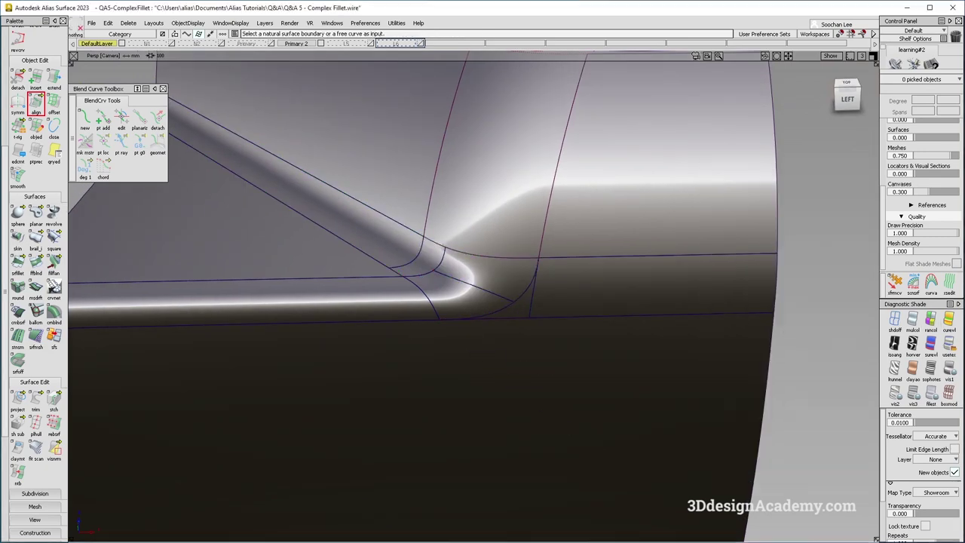
pyautogui.click(852, 173)
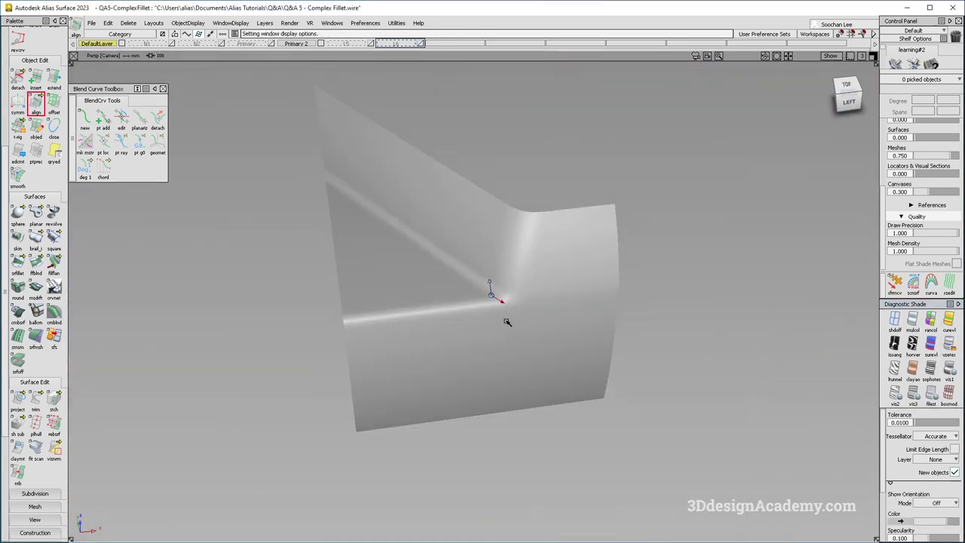
pyautogui.keyDown('alt'); pyautogui.keyDown('shift'); pyautogui.moveTo(507, 322); pyautogui.dragTo(530, 299); pyautogui.keyUp('shift'); pyautogui.keyUp('alt')
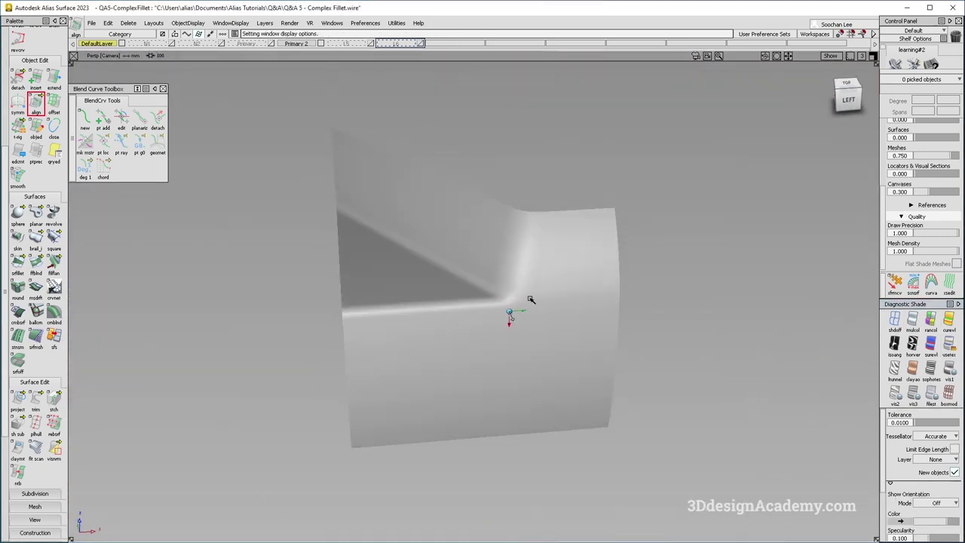
pyautogui.keyDown('alt'); pyautogui.keyDown('shift'); pyautogui.moveTo(530, 300); pyautogui.dragTo(543, 321, button='right'); pyautogui.keyUp('shift'); pyautogui.keyUp('alt')
pyautogui.keyDown('alt'); pyautogui.keyDown('shift'); pyautogui.moveTo(543, 321); pyautogui.dragTo(573, 331); pyautogui.keyUp('shift'); pyautogui.keyUp('alt')
pyautogui.keyDown('ctrl'); pyautogui.keyDown('shift'); pyautogui.moveTo(621, 387); pyautogui.dragTo(526, 322, button='right'); pyautogui.keyUp('shift'); pyautogui.keyUp('ctrl')
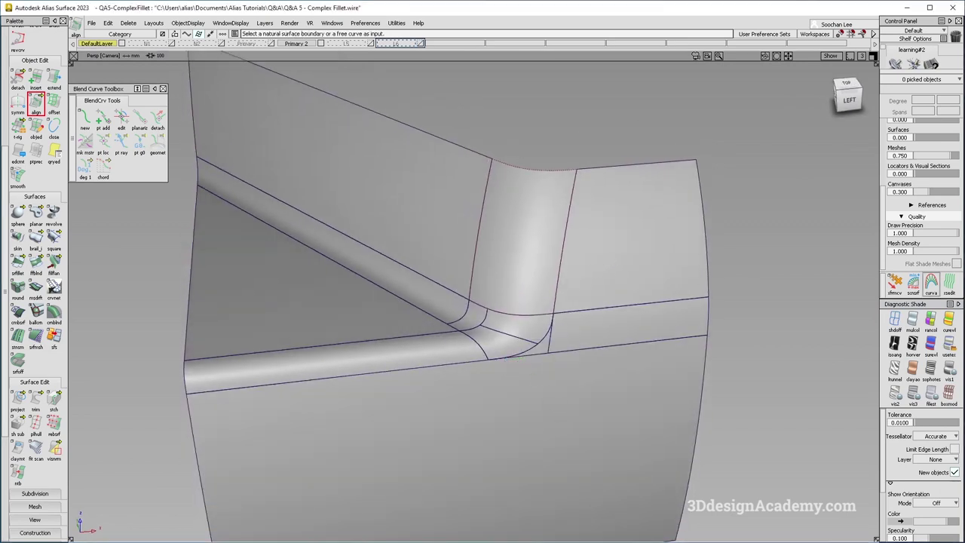